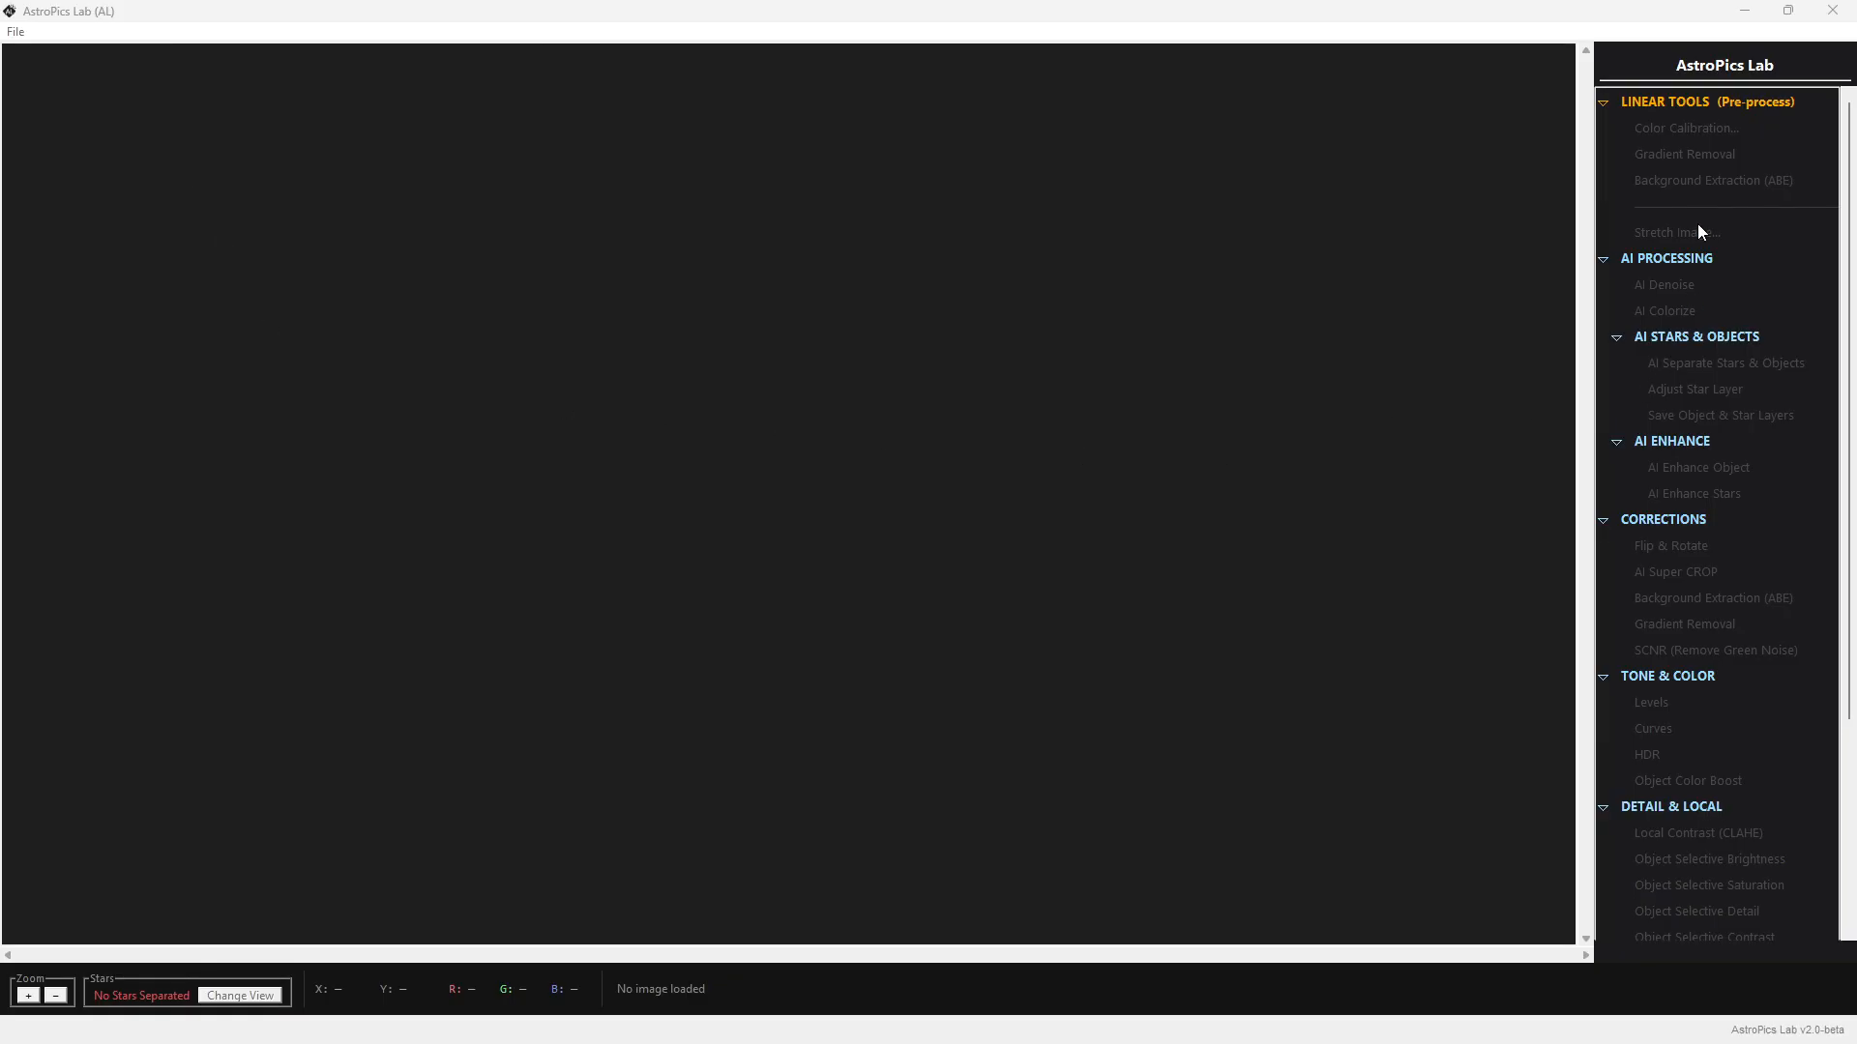
Look through the full list of processing tools, from Linear Tools down to Pipelines
scroll(1679, 569, "down", 5)
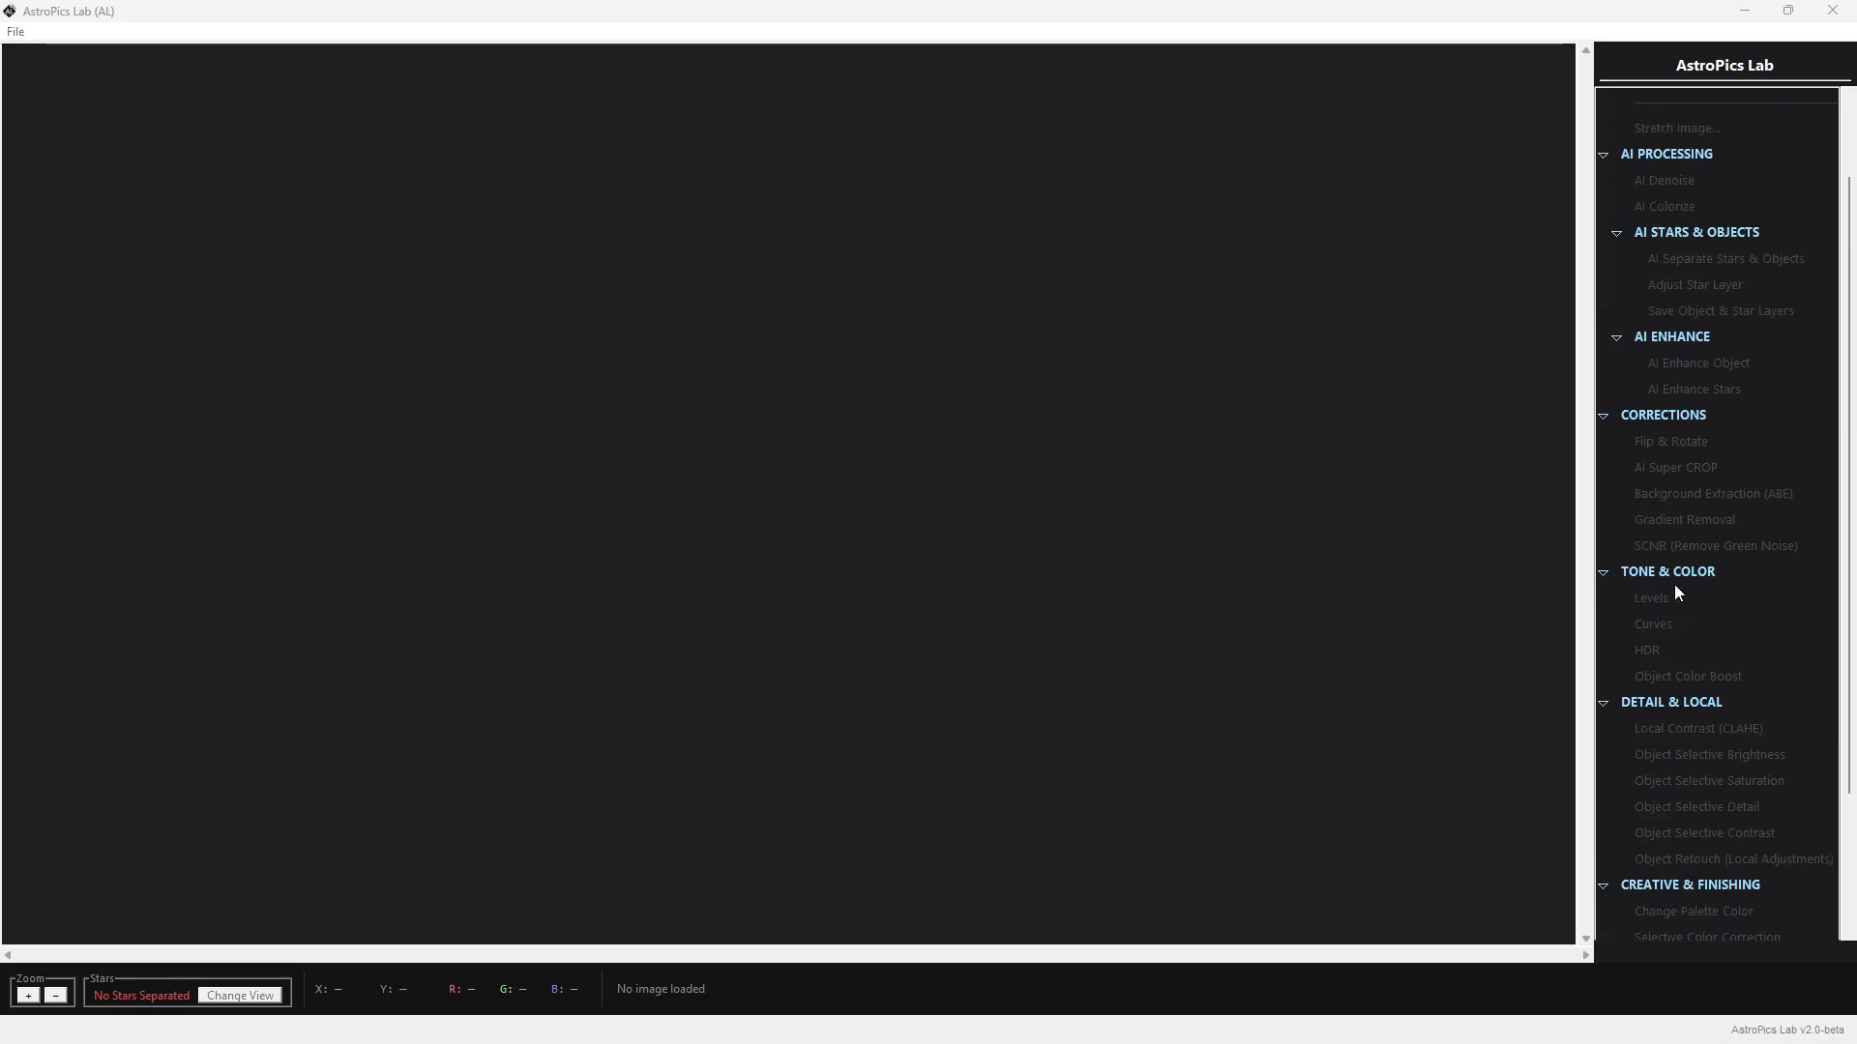
scroll(1679, 658, "up", 5)
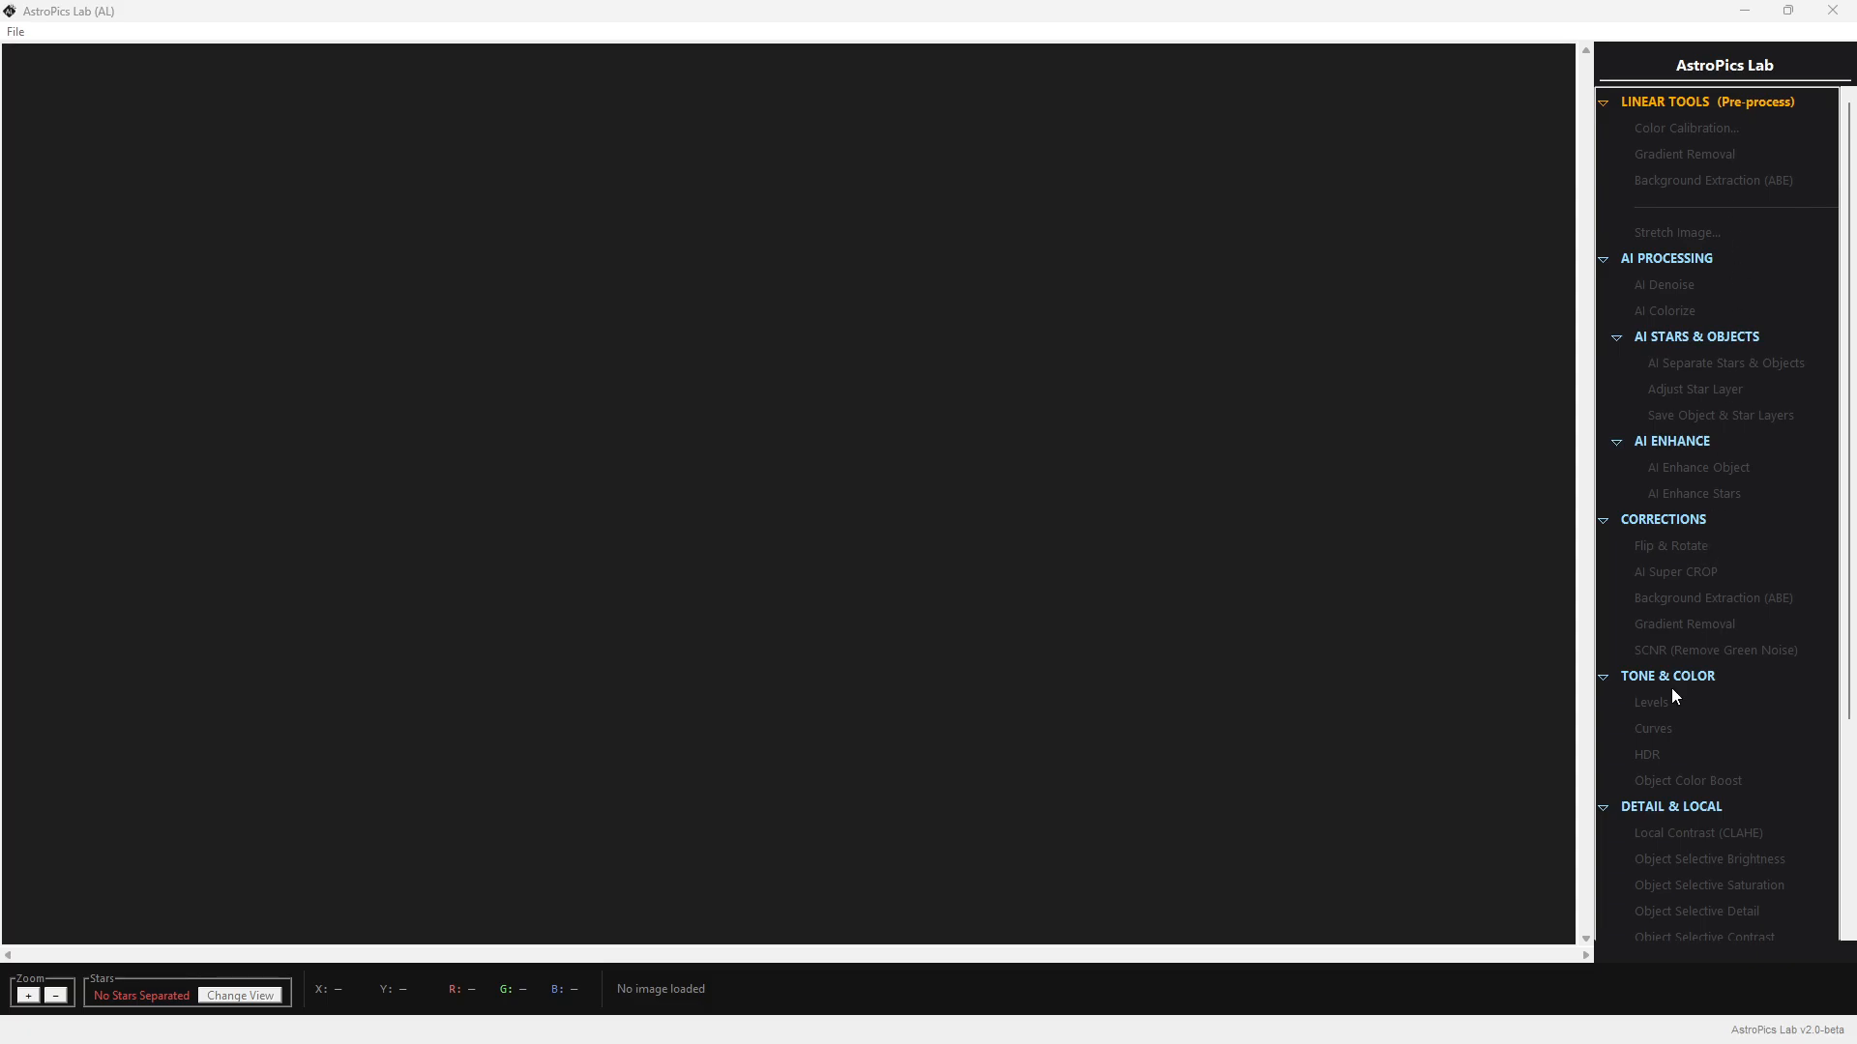
scroll(1687, 605, "down", 5)
scroll(1698, 774, "up", 5)
scroll(1671, 656, "down", 5)
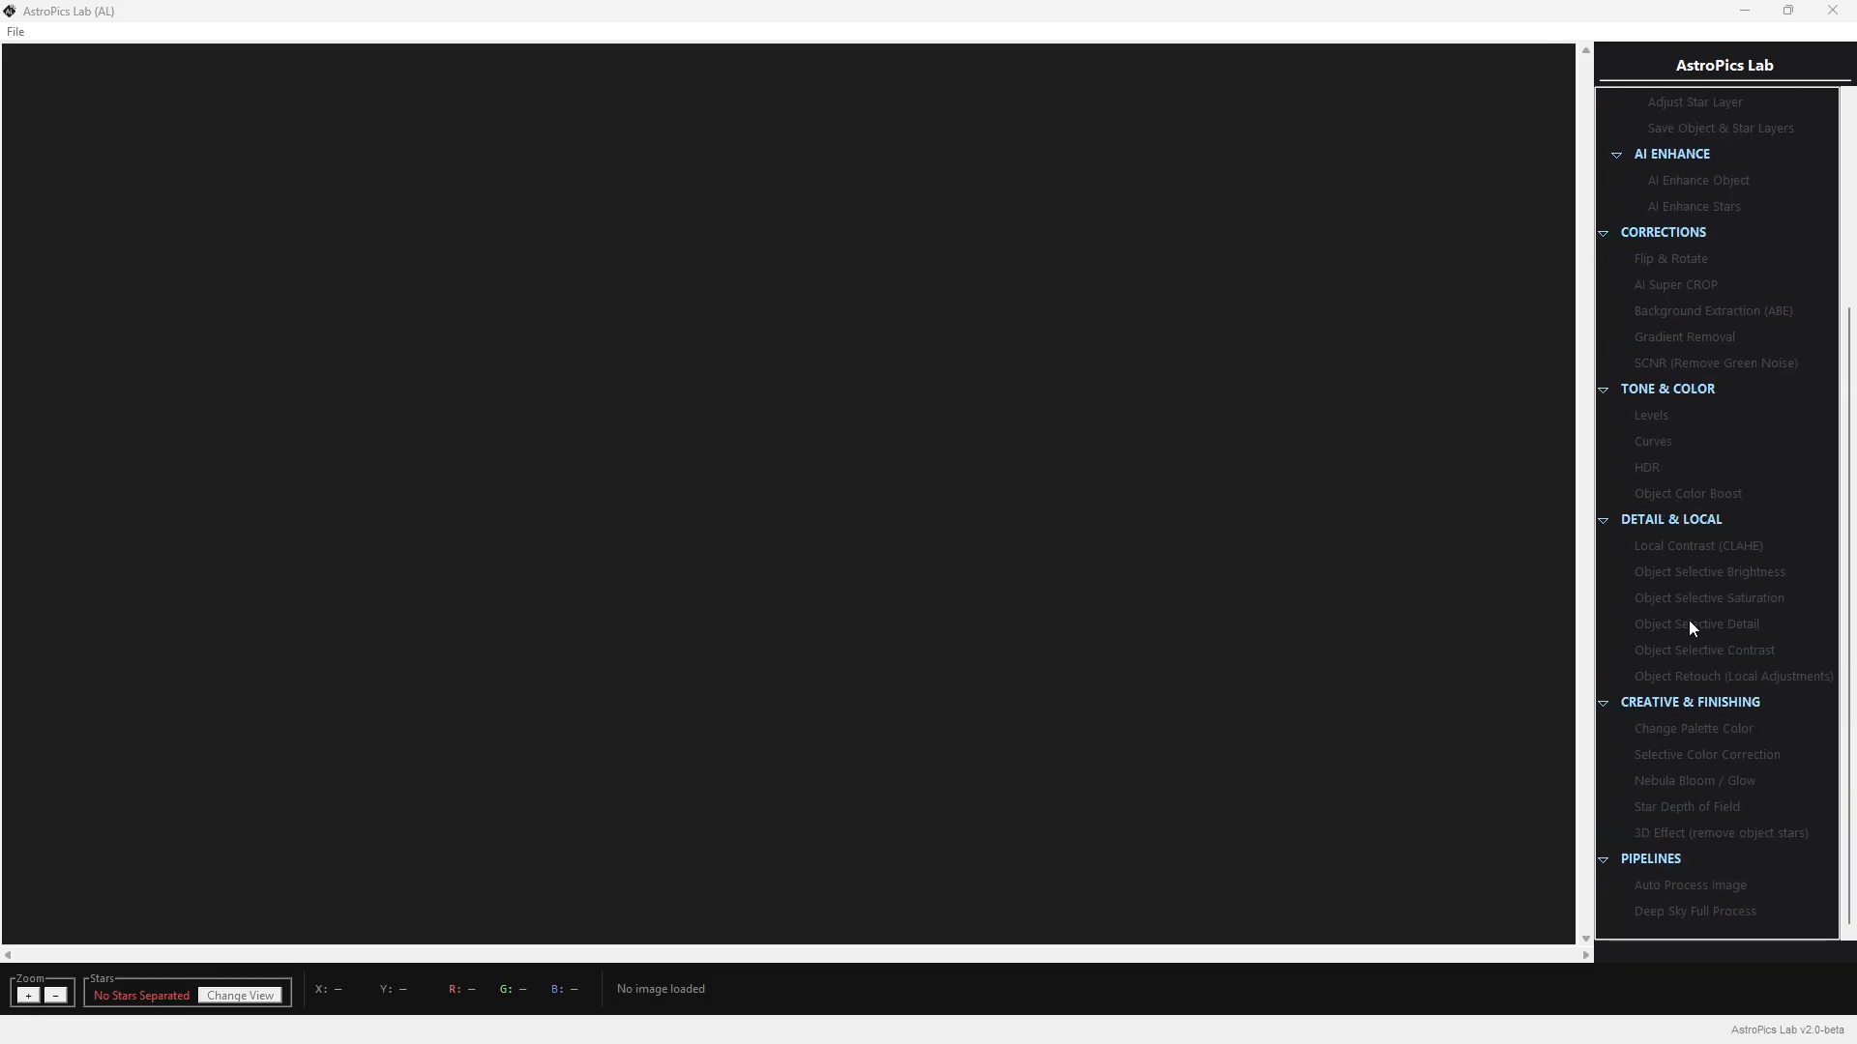
scroll(1689, 619, "up", 5)
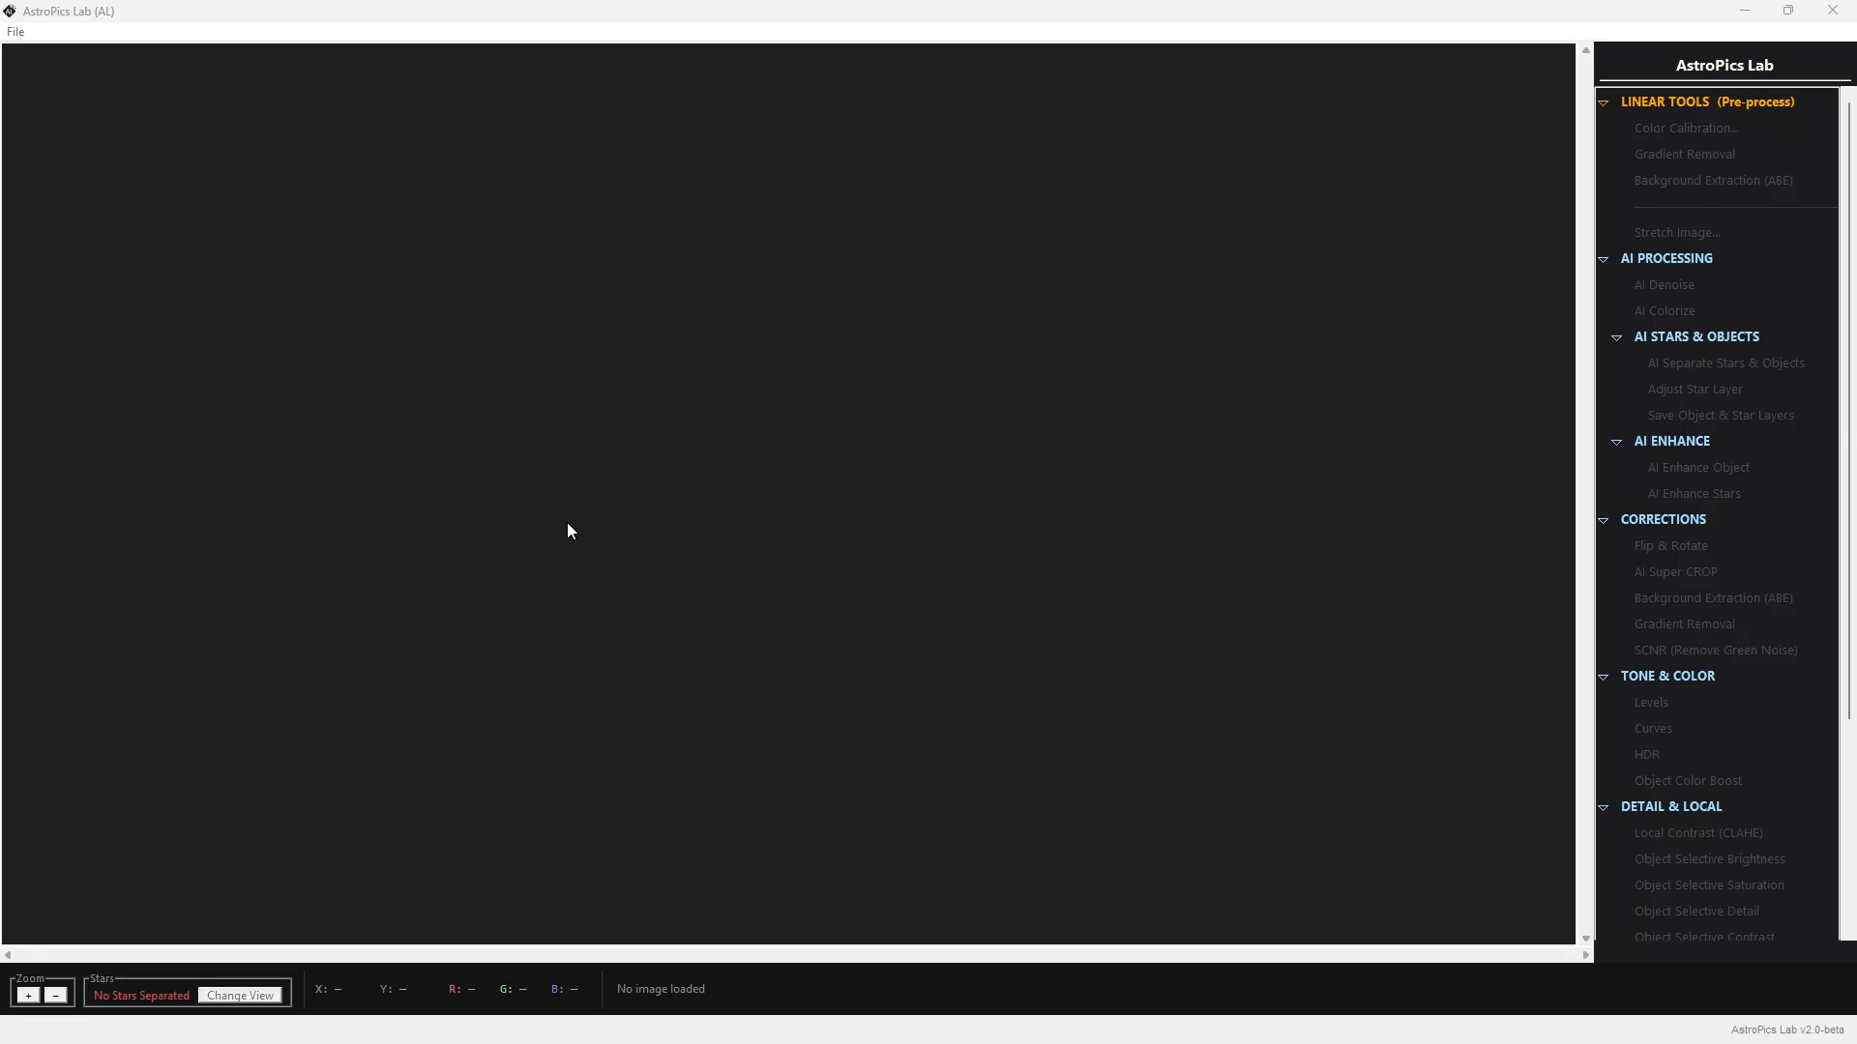
Open the bubble image from the Demo folder
left_click(16, 31)
left_click(55, 58)
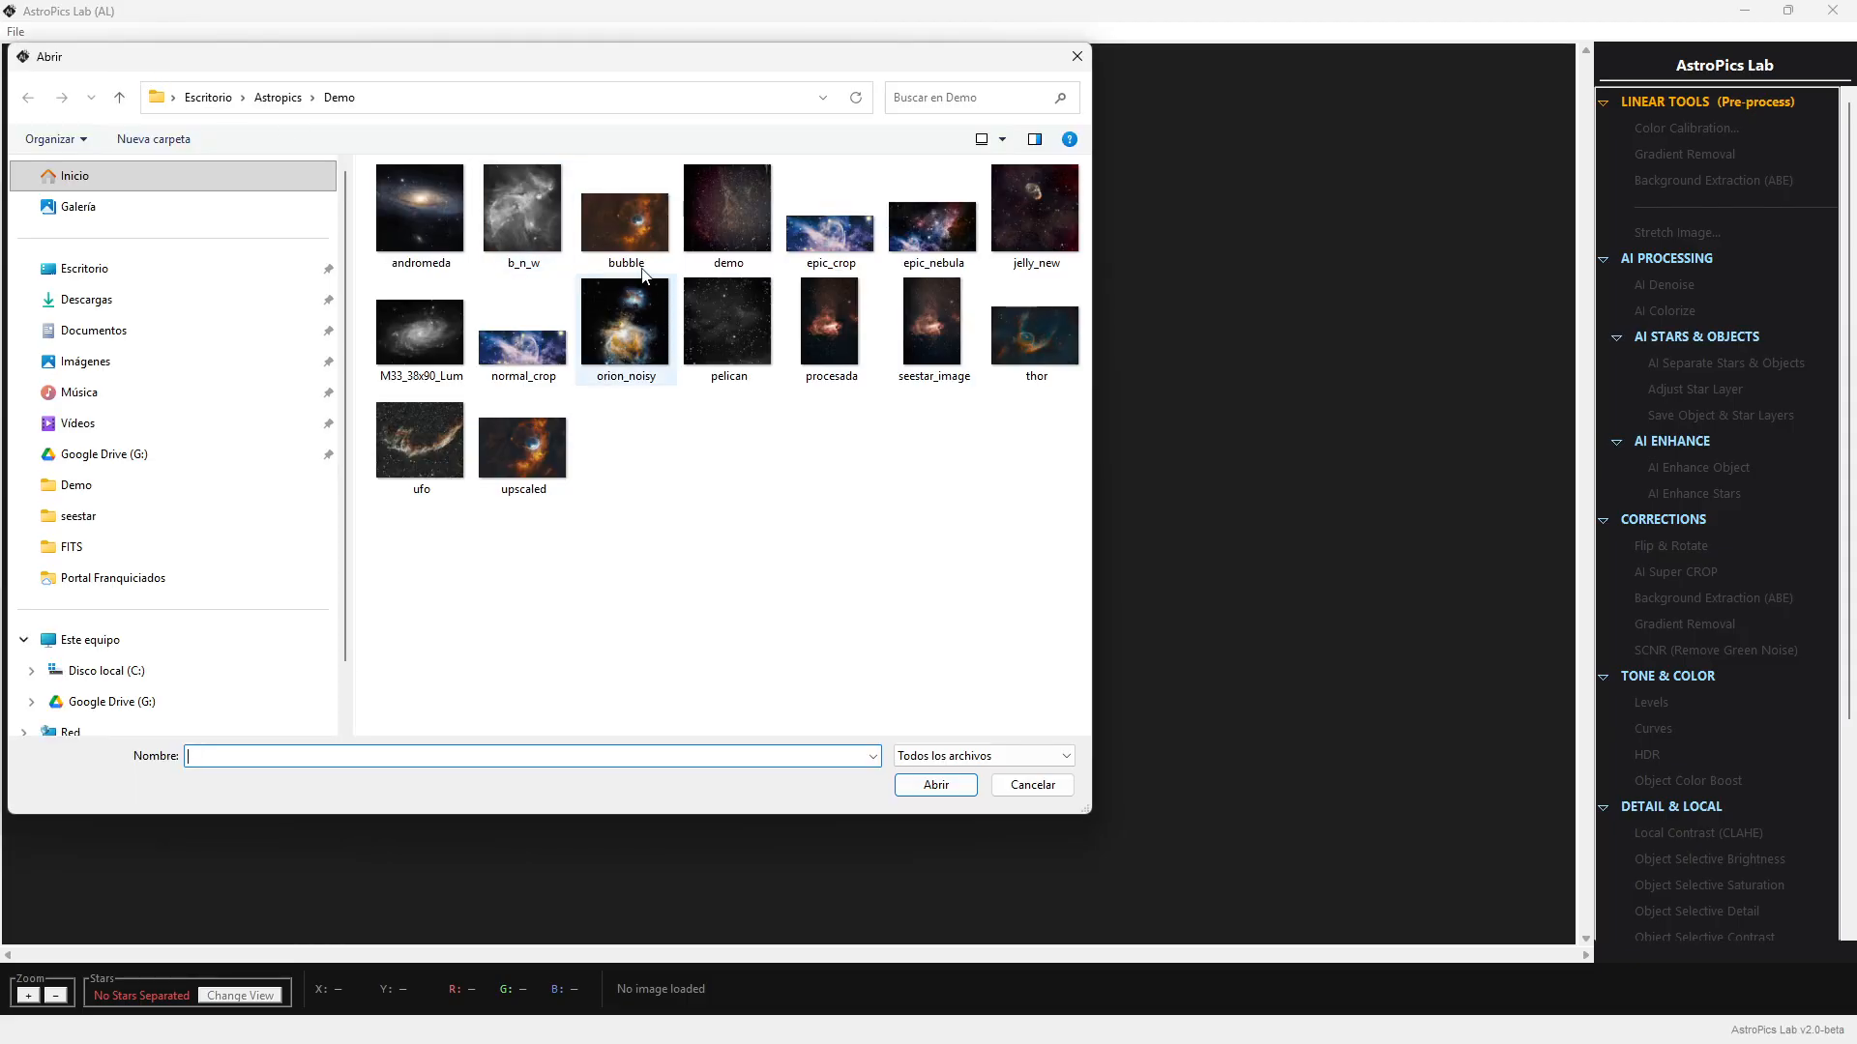
double_click(623, 228)
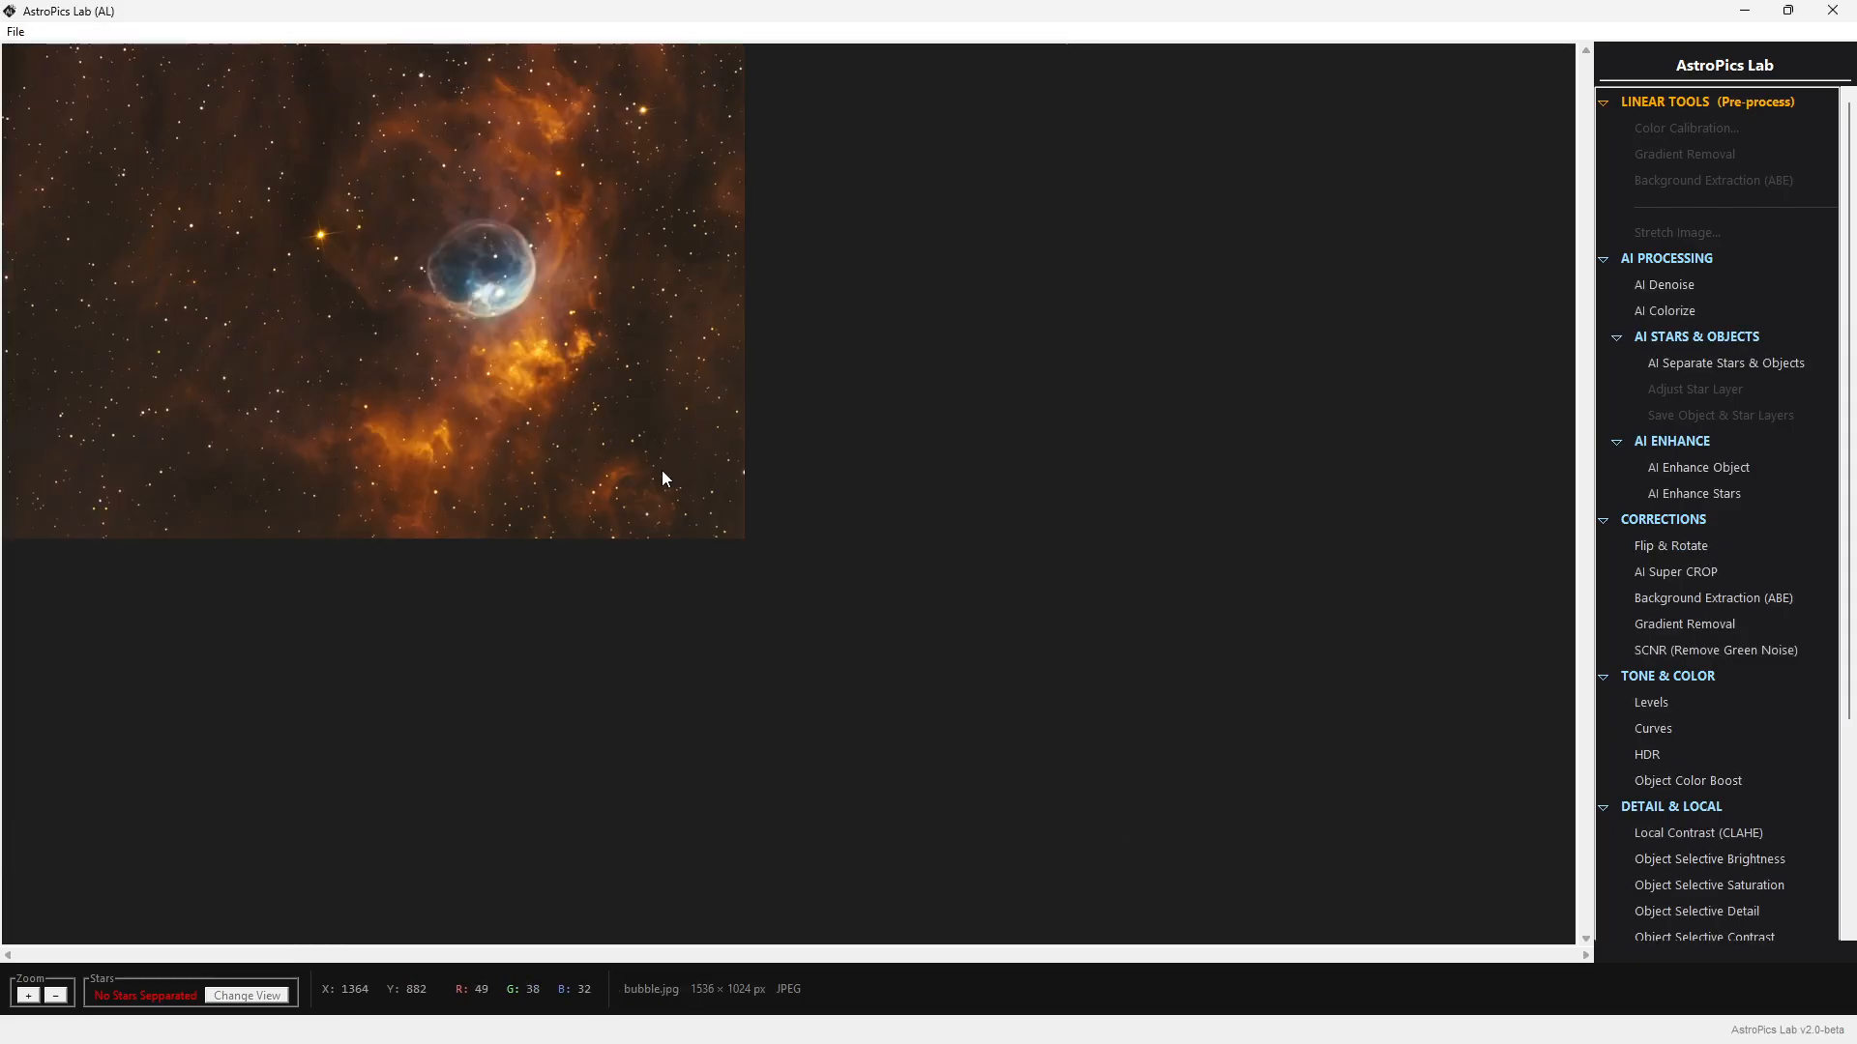
Examine the bubble nebula image at several magnifications
scroll(662, 474, "up", 5)
scroll(815, 518, "down", 2)
left_click_drag(733, 534, 834, 563)
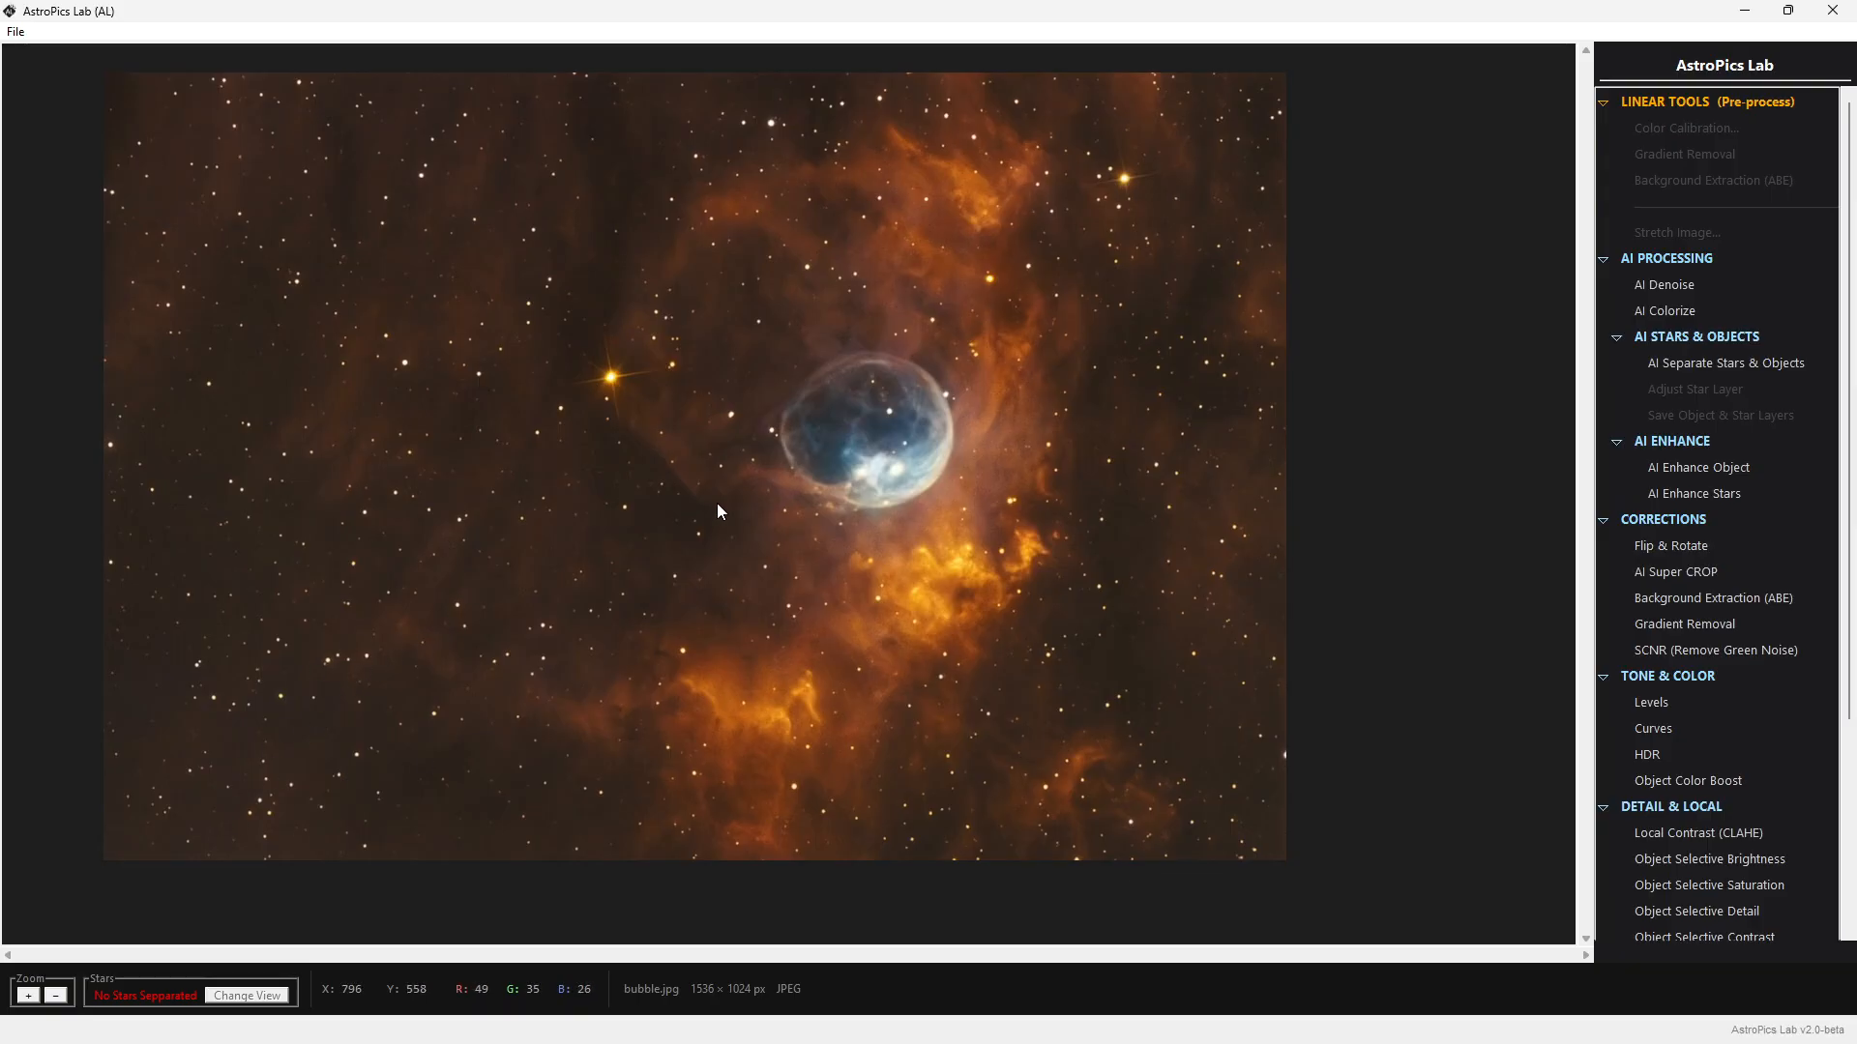
scroll(718, 510, "up", 1)
scroll(716, 506, "down", 2)
scroll(644, 518, "down", 3)
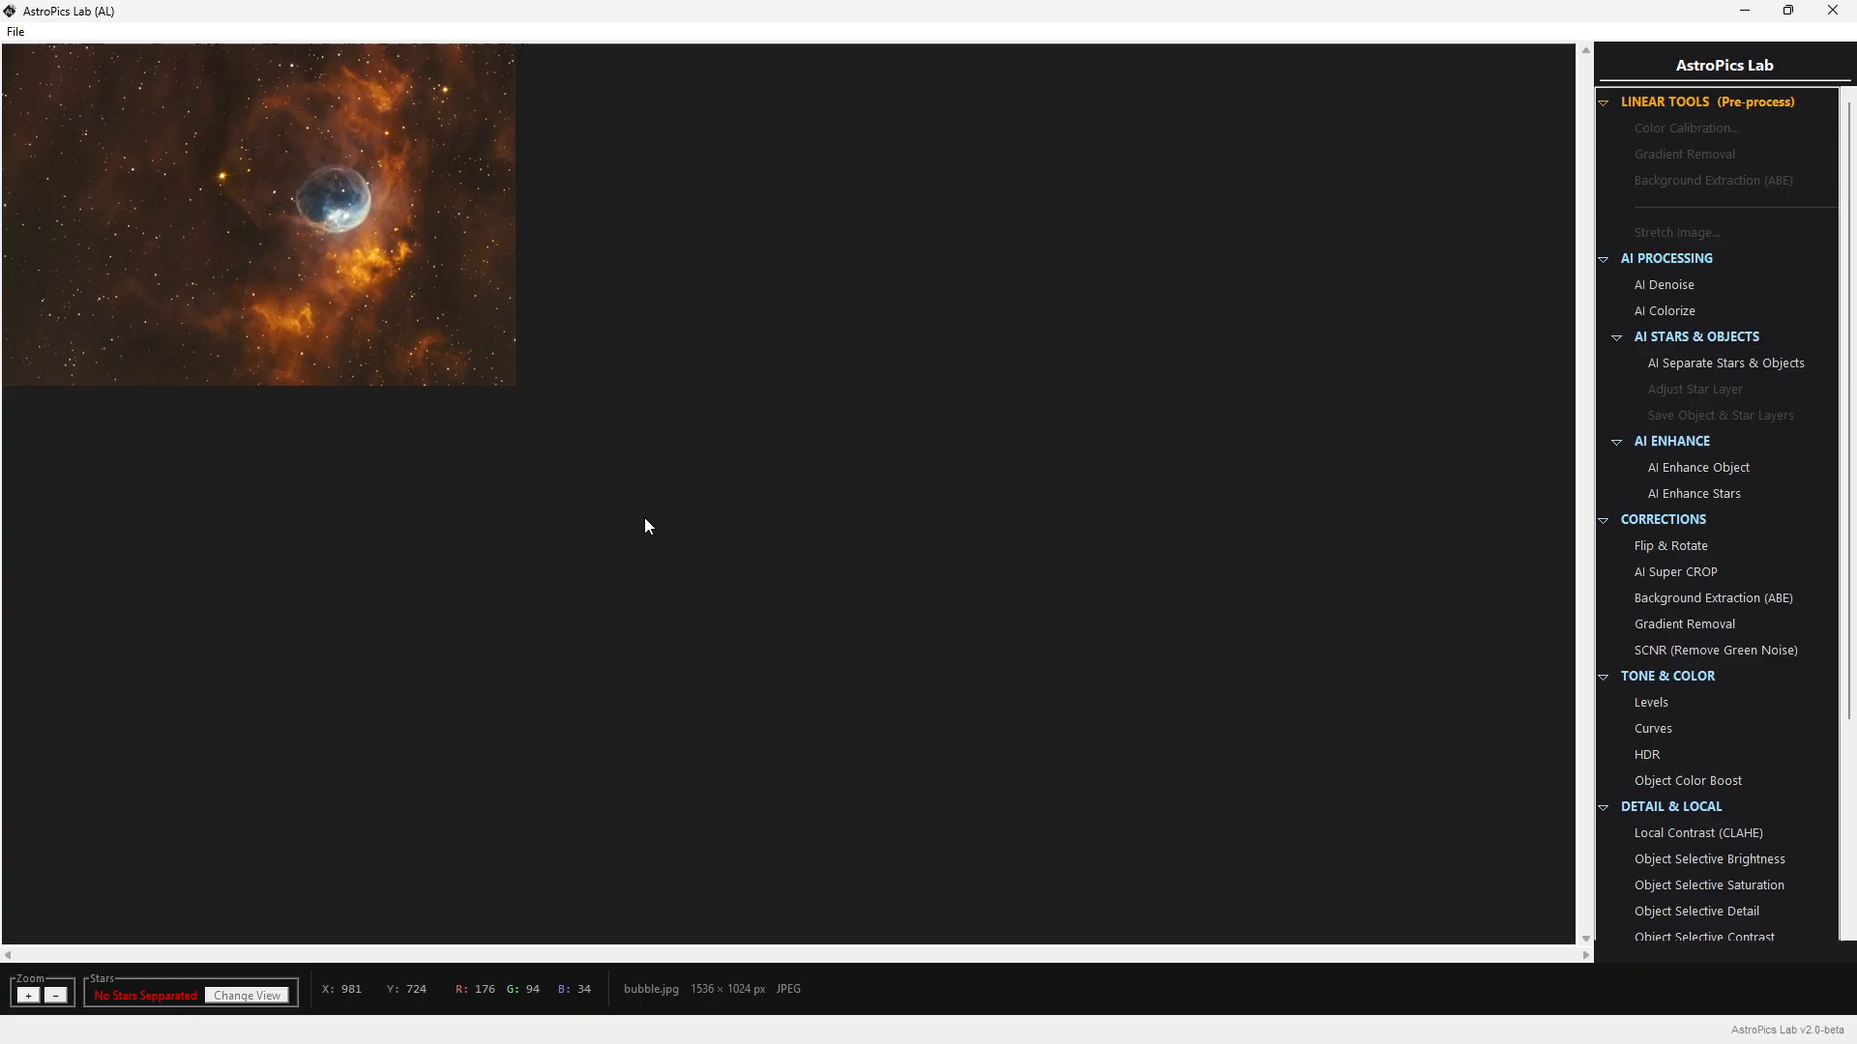
scroll(645, 518, "up", 5)
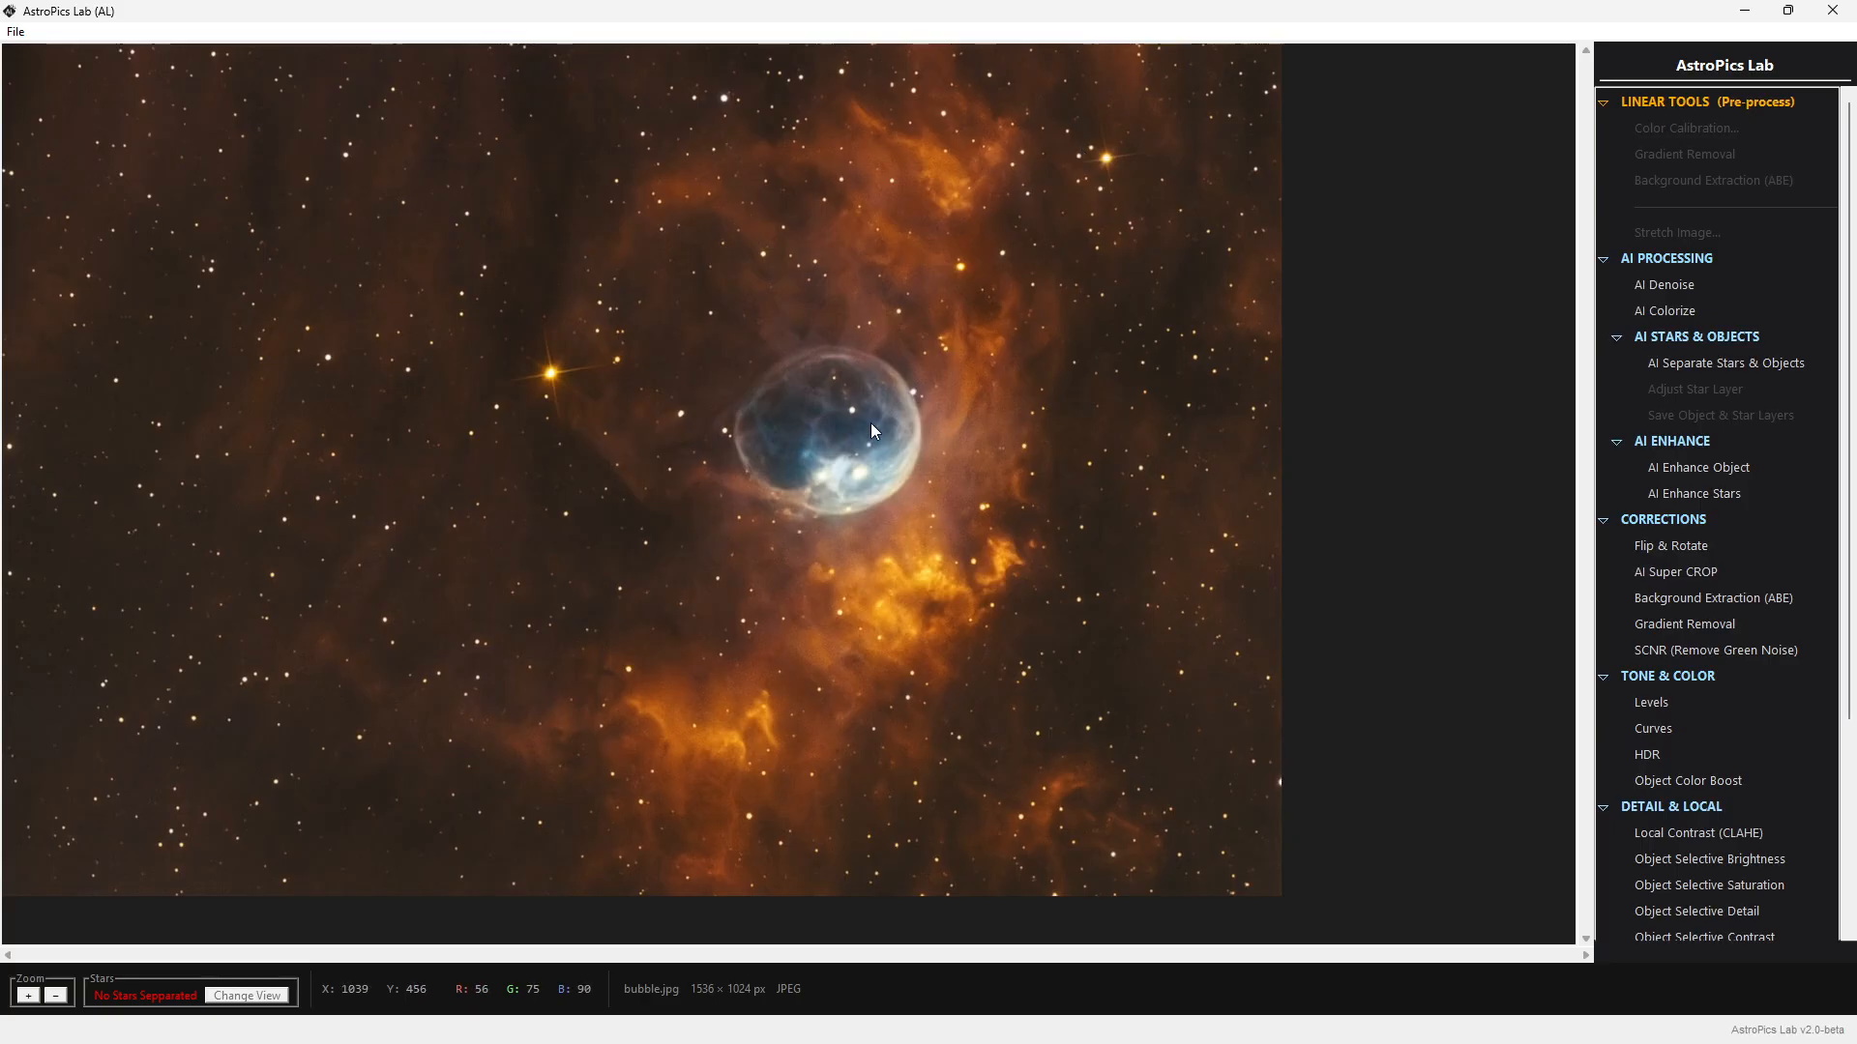
Separate the stars from the nebula with the Optimized method and check the starless, stars-only and combined views
left_click(1724, 368)
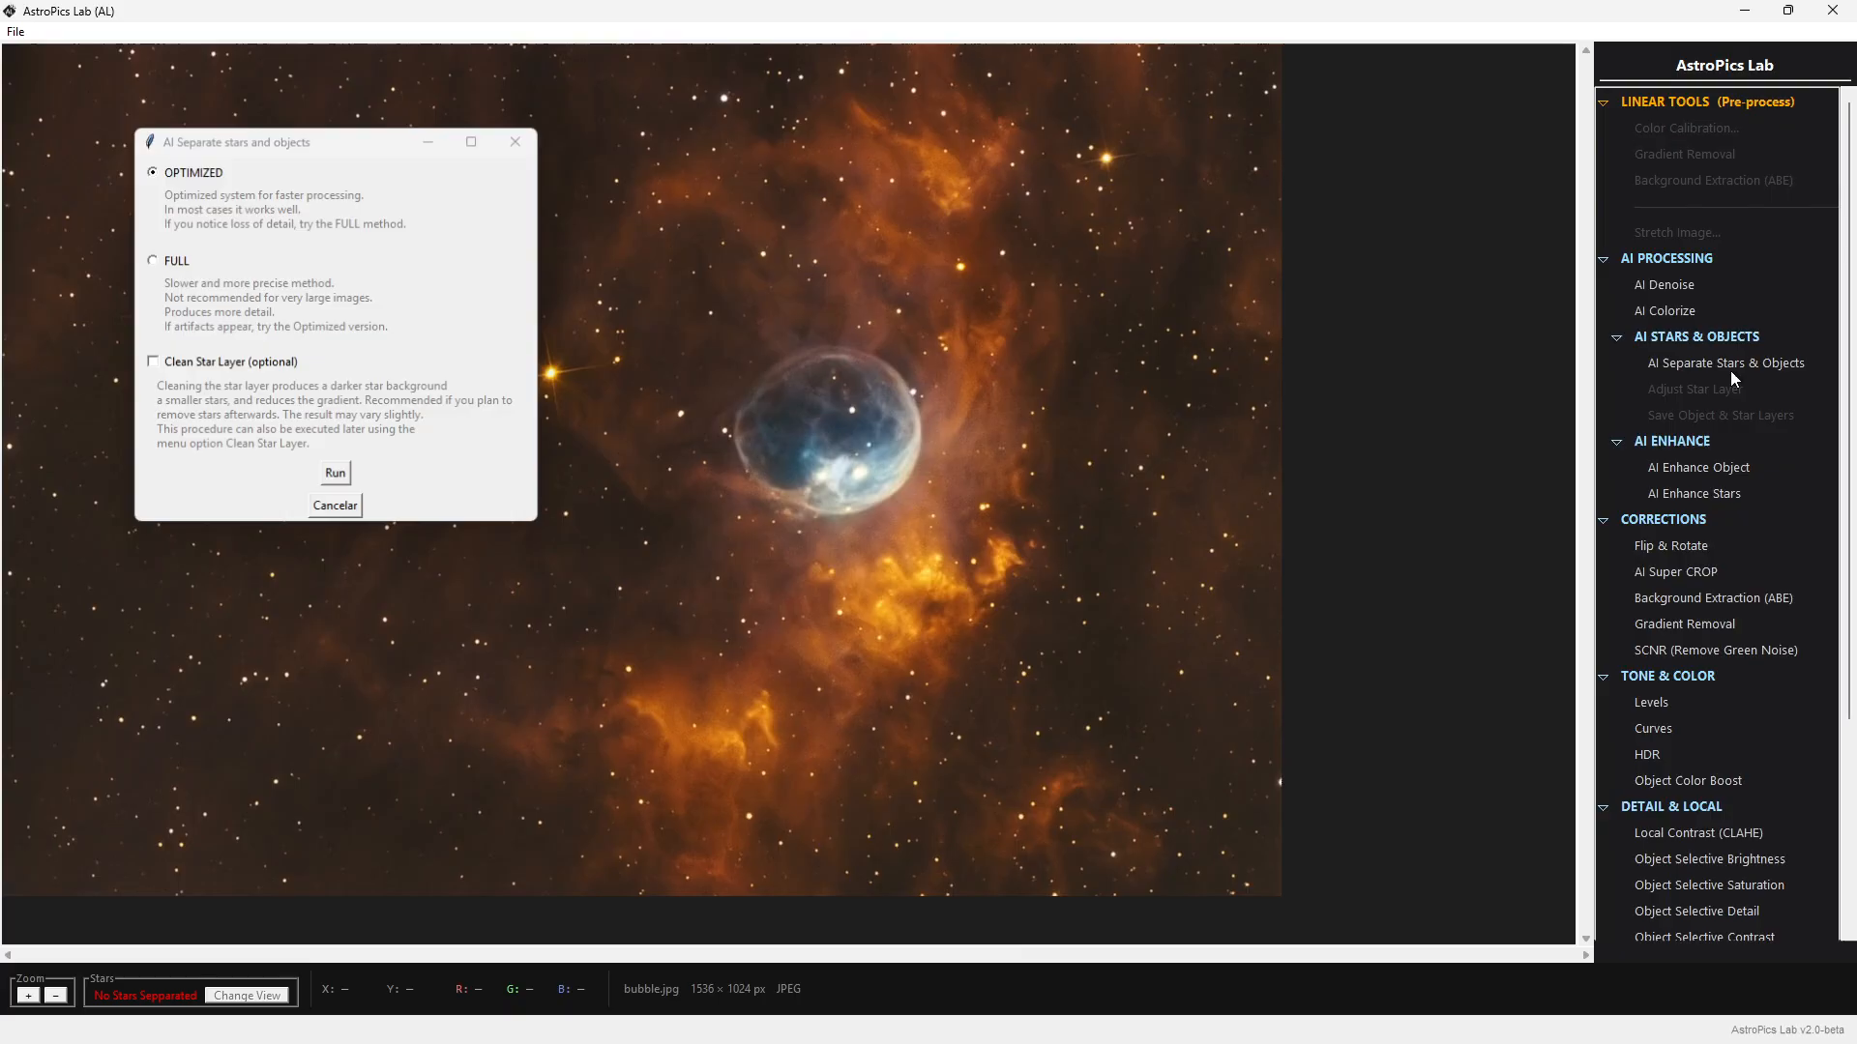
left_click(336, 475)
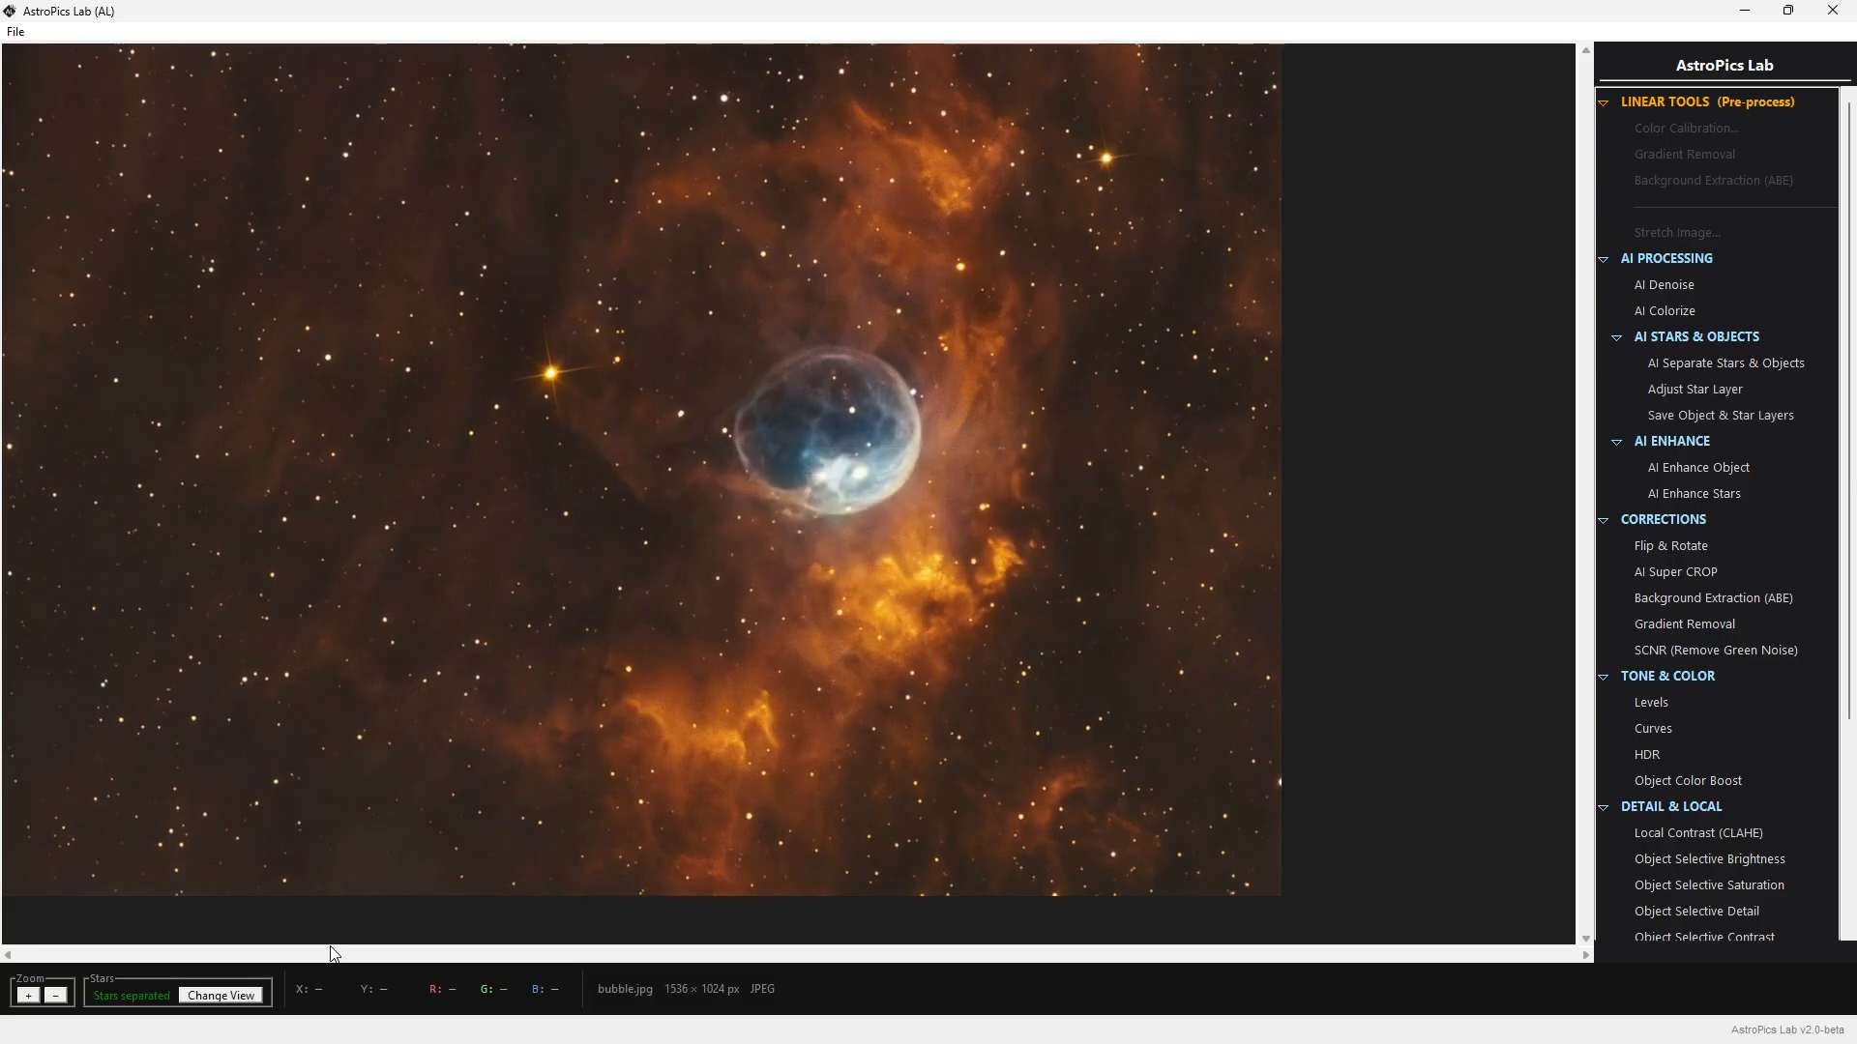
left_click(236, 1001)
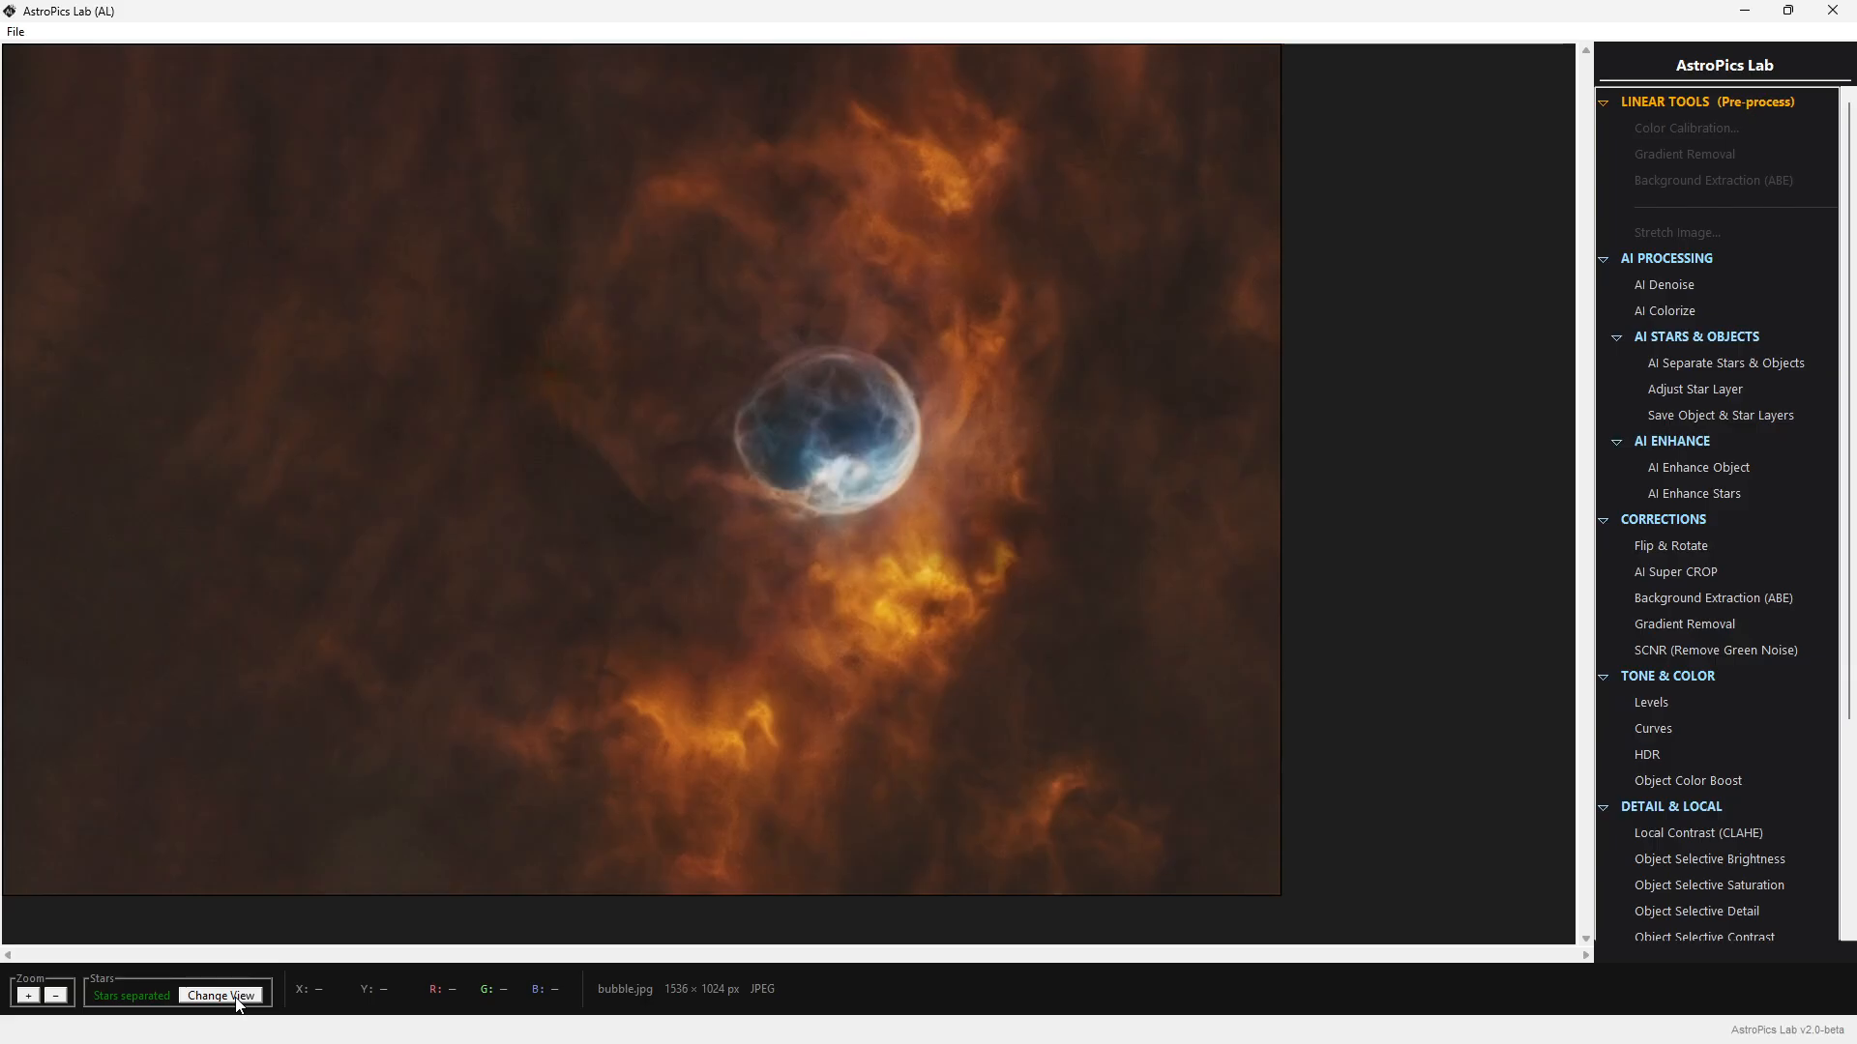
left_click(237, 1001)
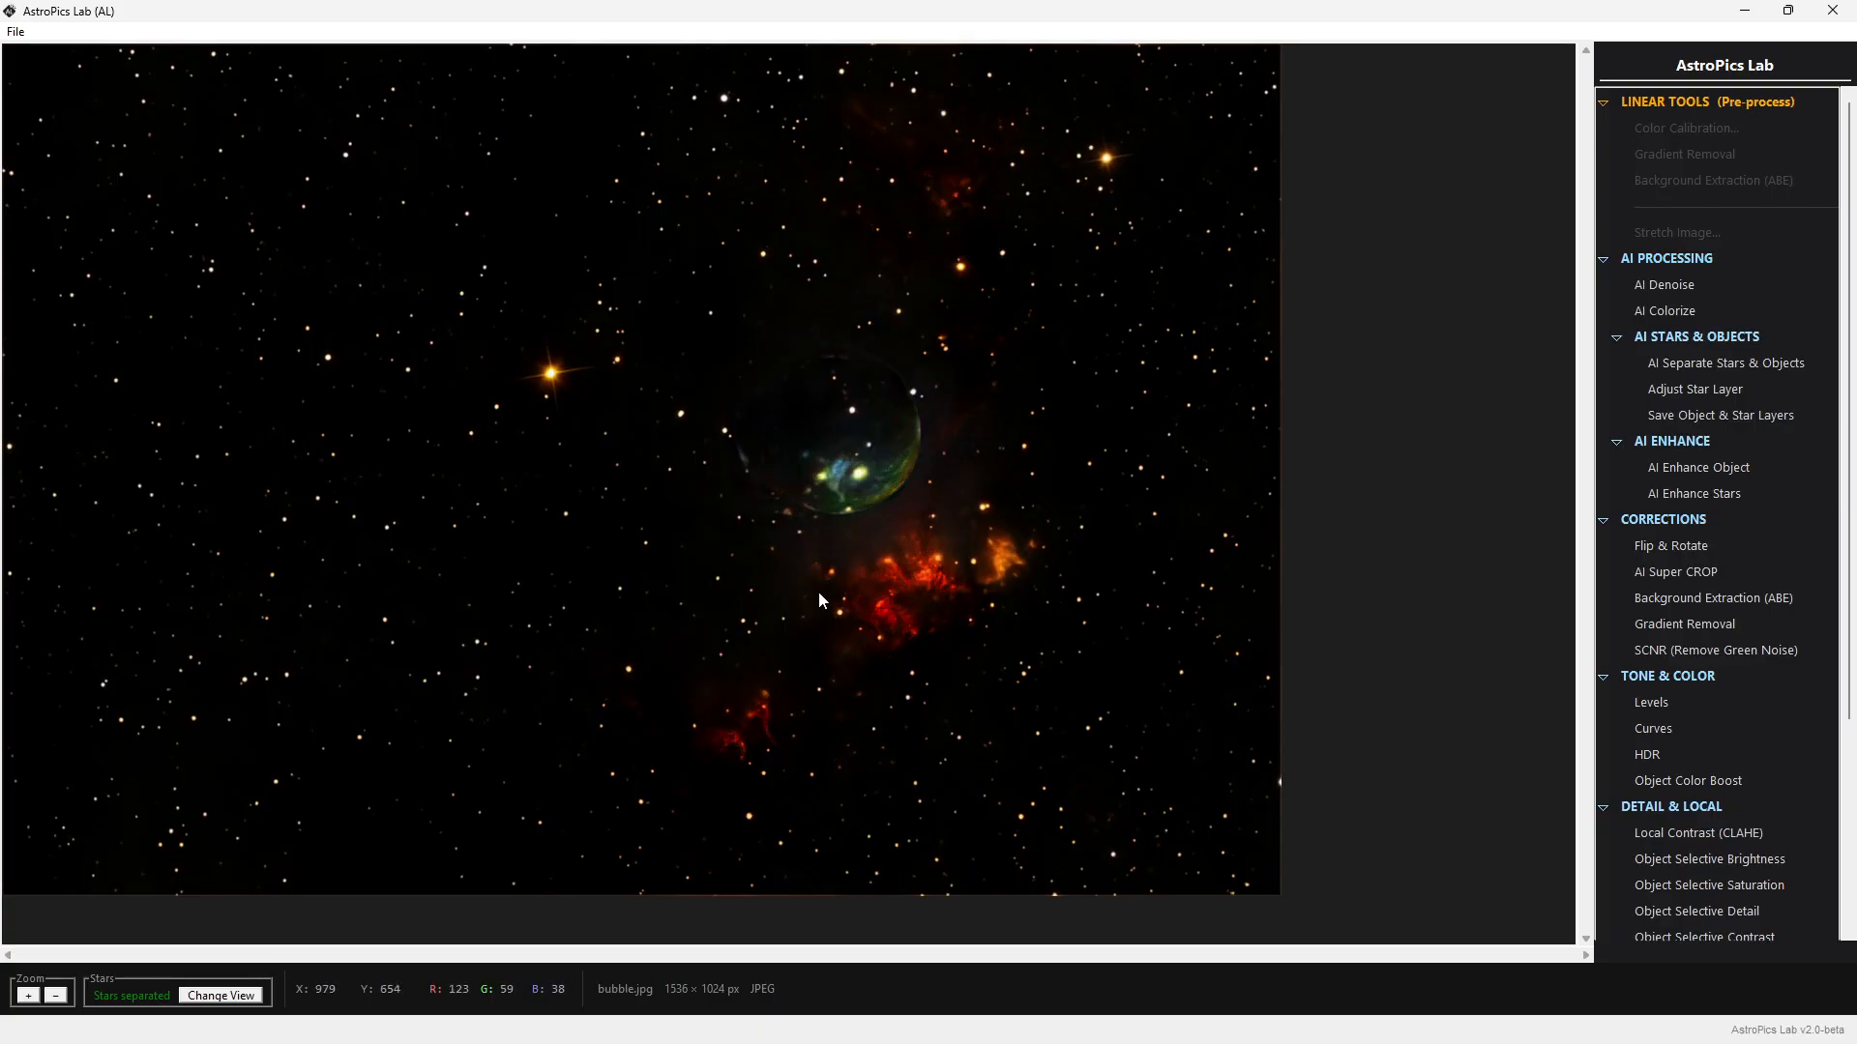
left_click(222, 997)
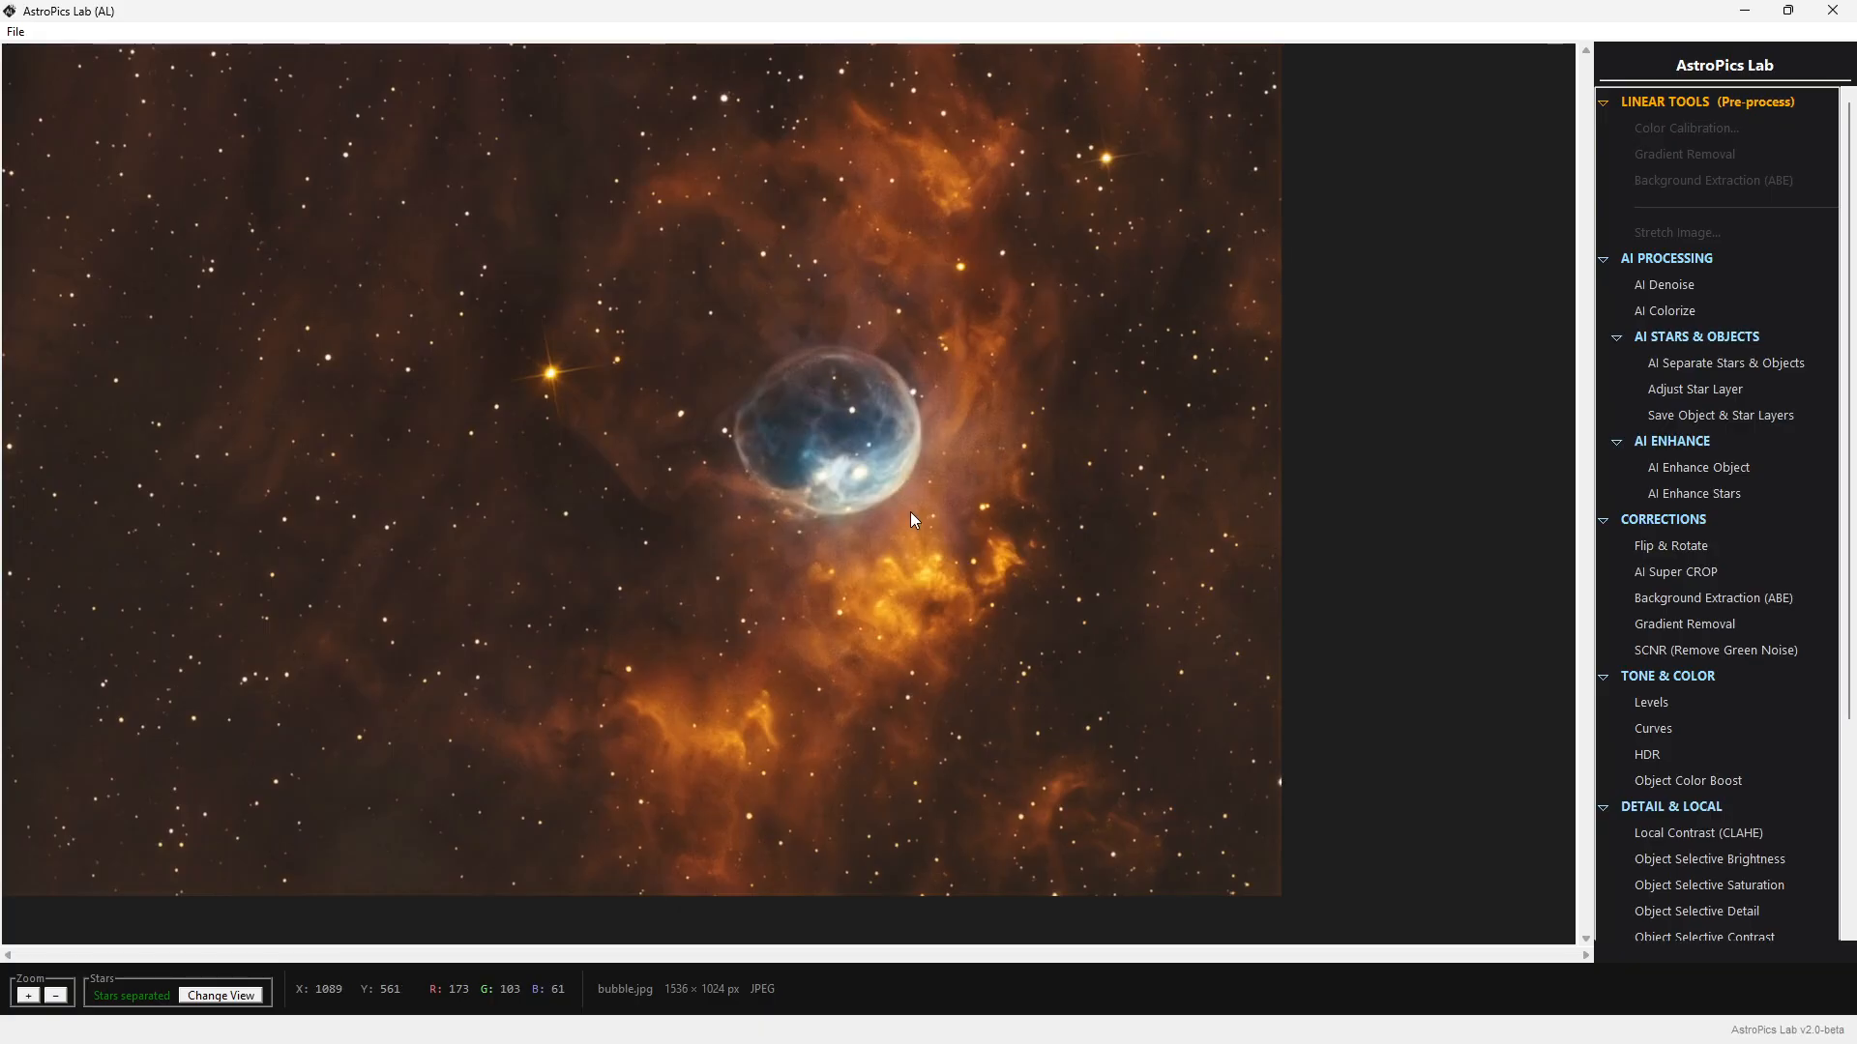
Open the star layer adjustments and try the Natural, Subtle, Crisp, Colorful and Dreamlike presets, finishing on Natural
left_click(1729, 392)
left_click_drag(432, 197, 1282, 87)
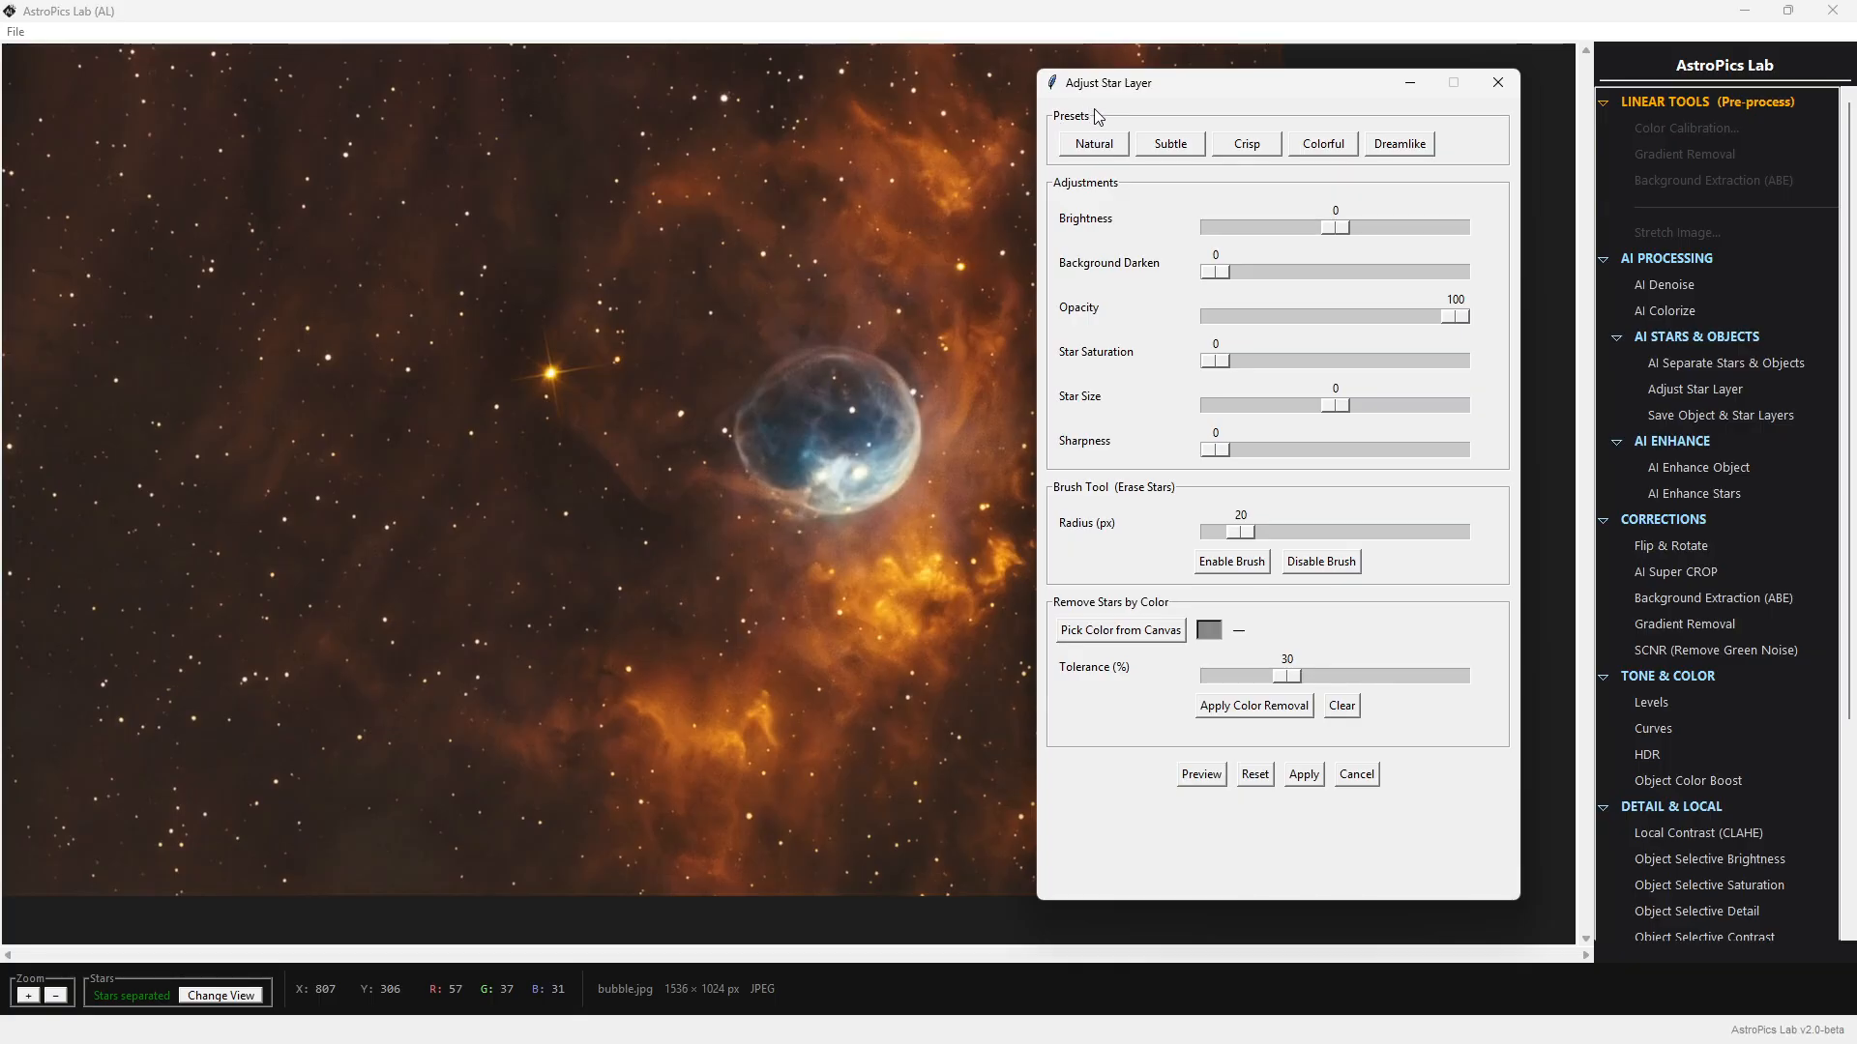
left_click_drag(1142, 94, 1235, 84)
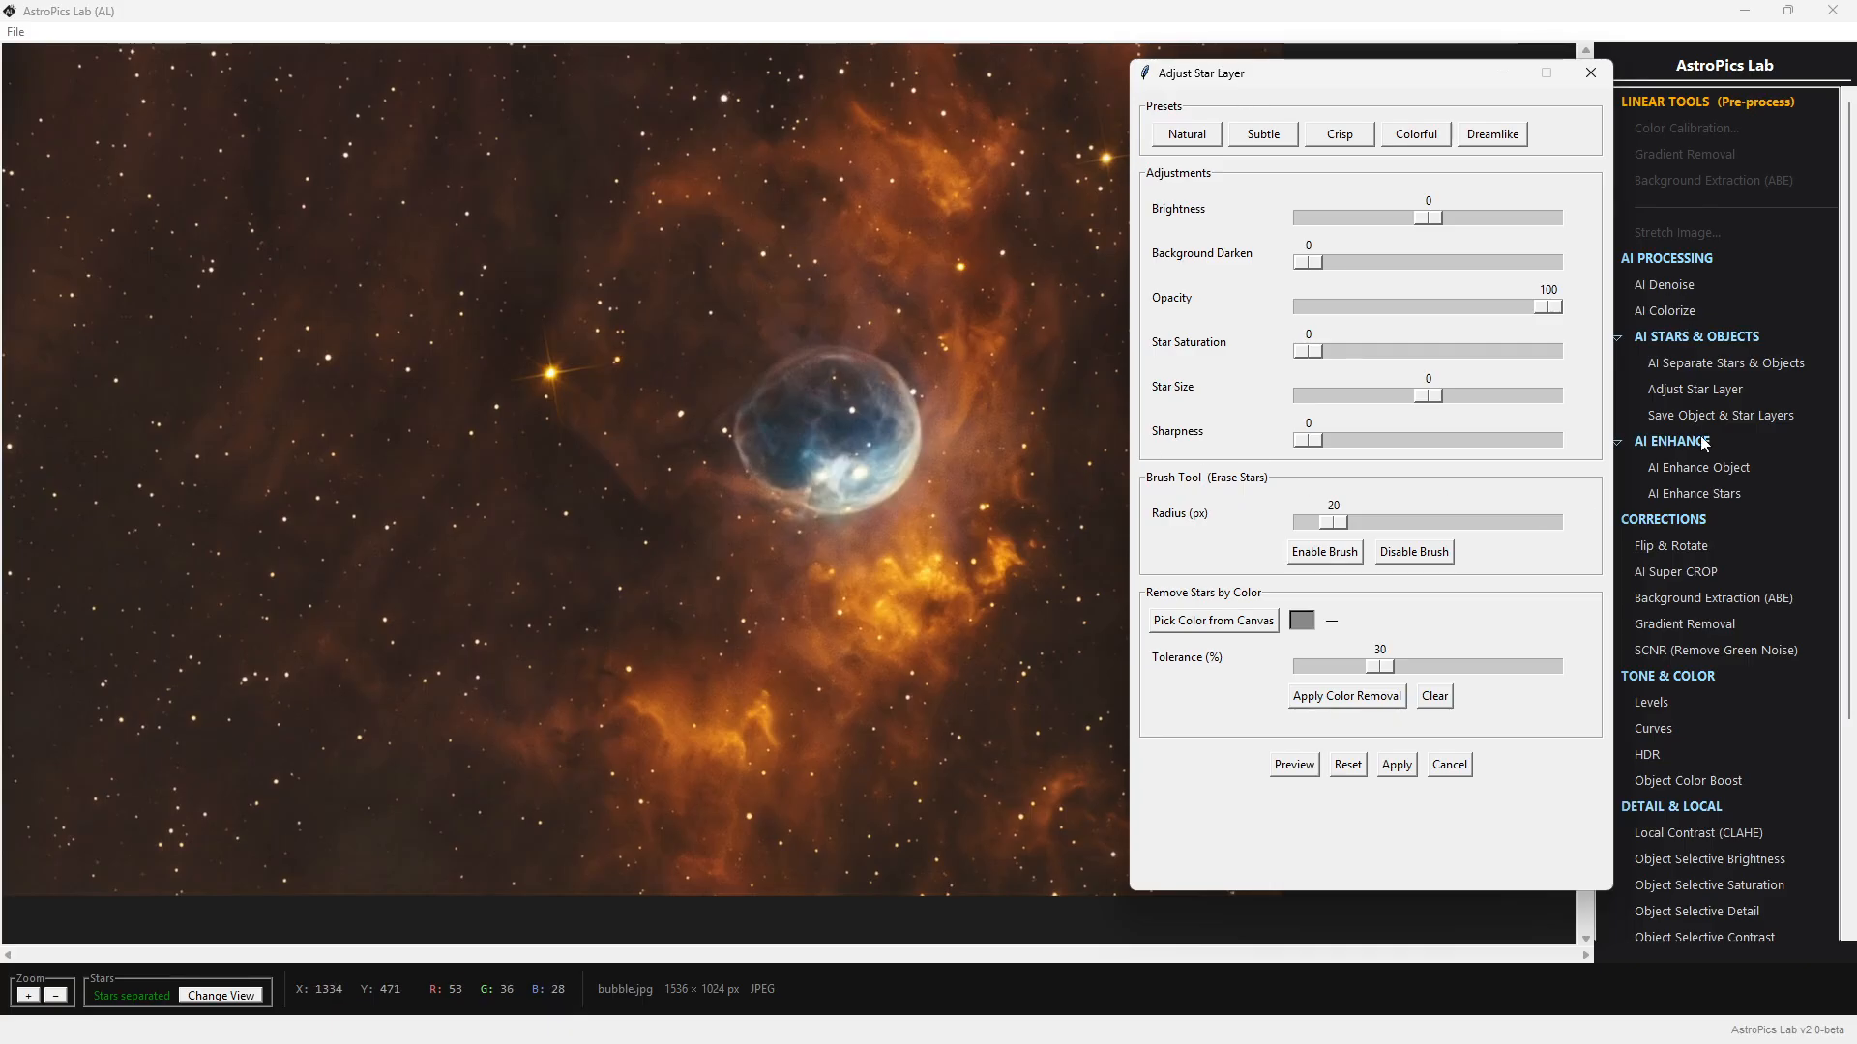
left_click(1195, 137)
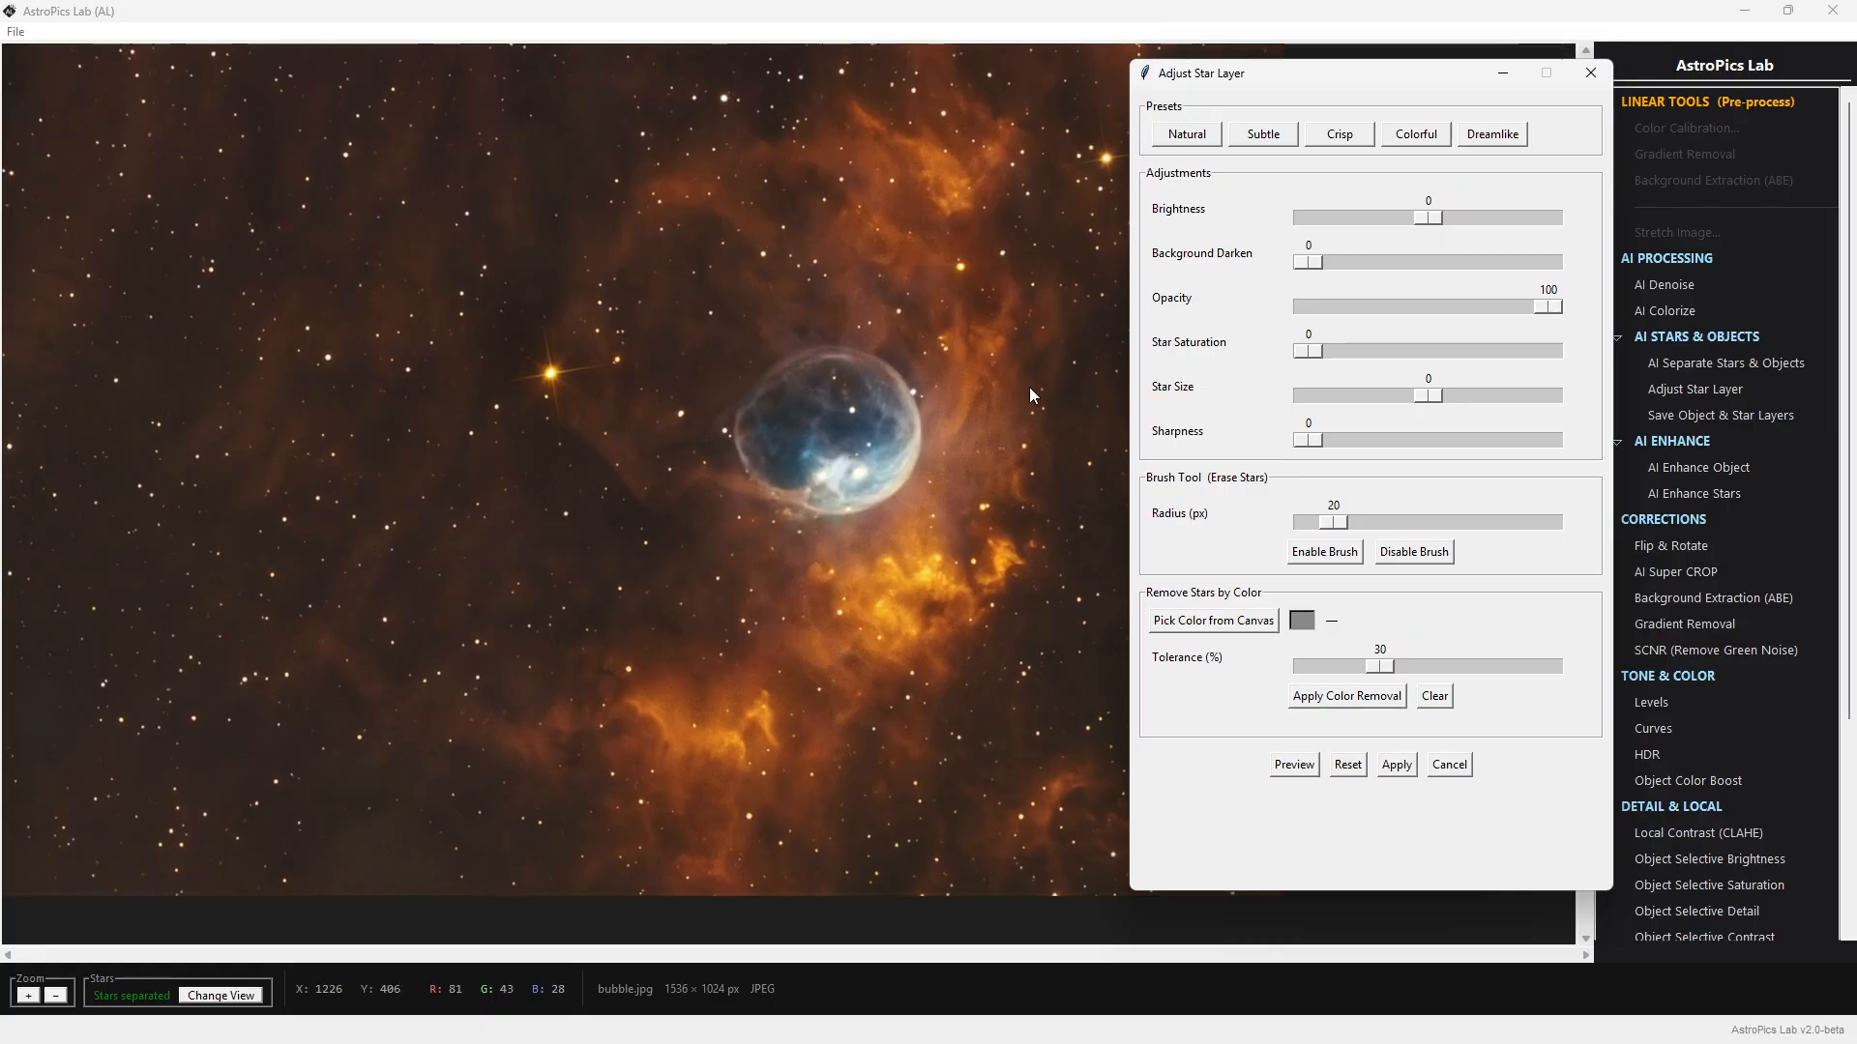
left_click(1265, 136)
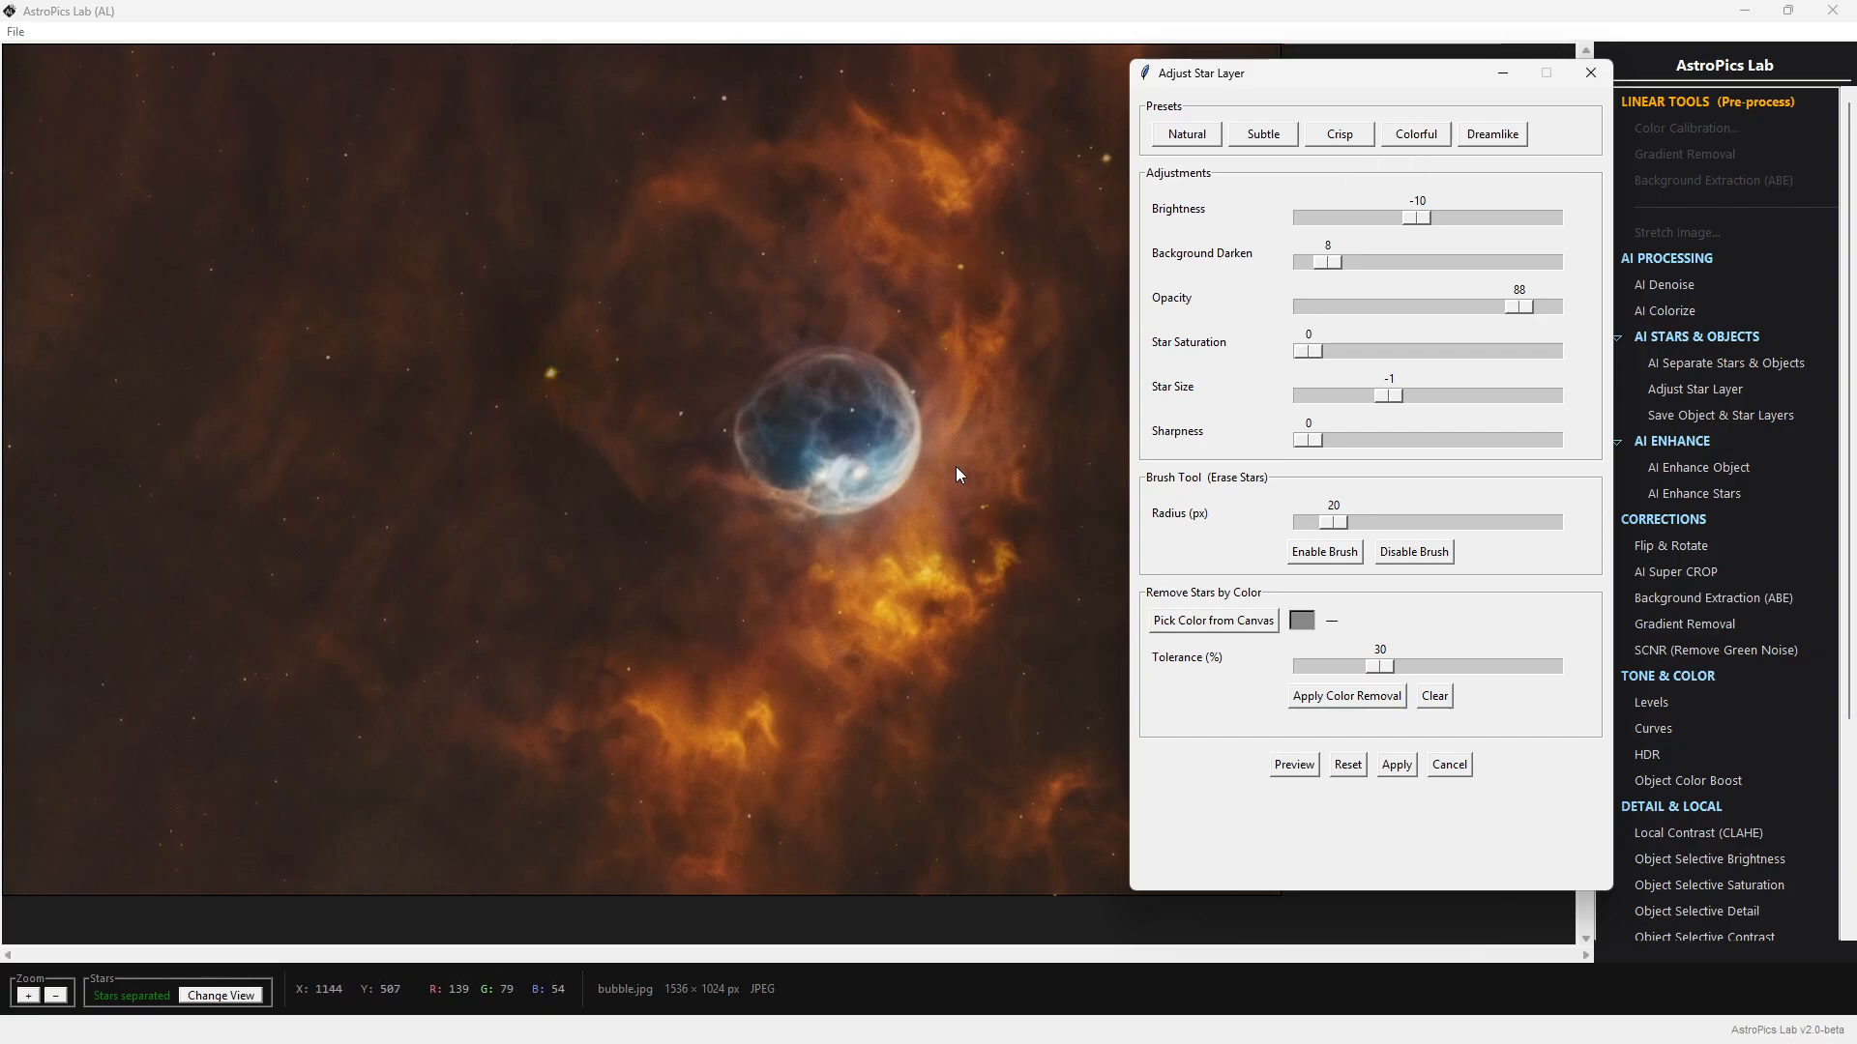
left_click(1337, 137)
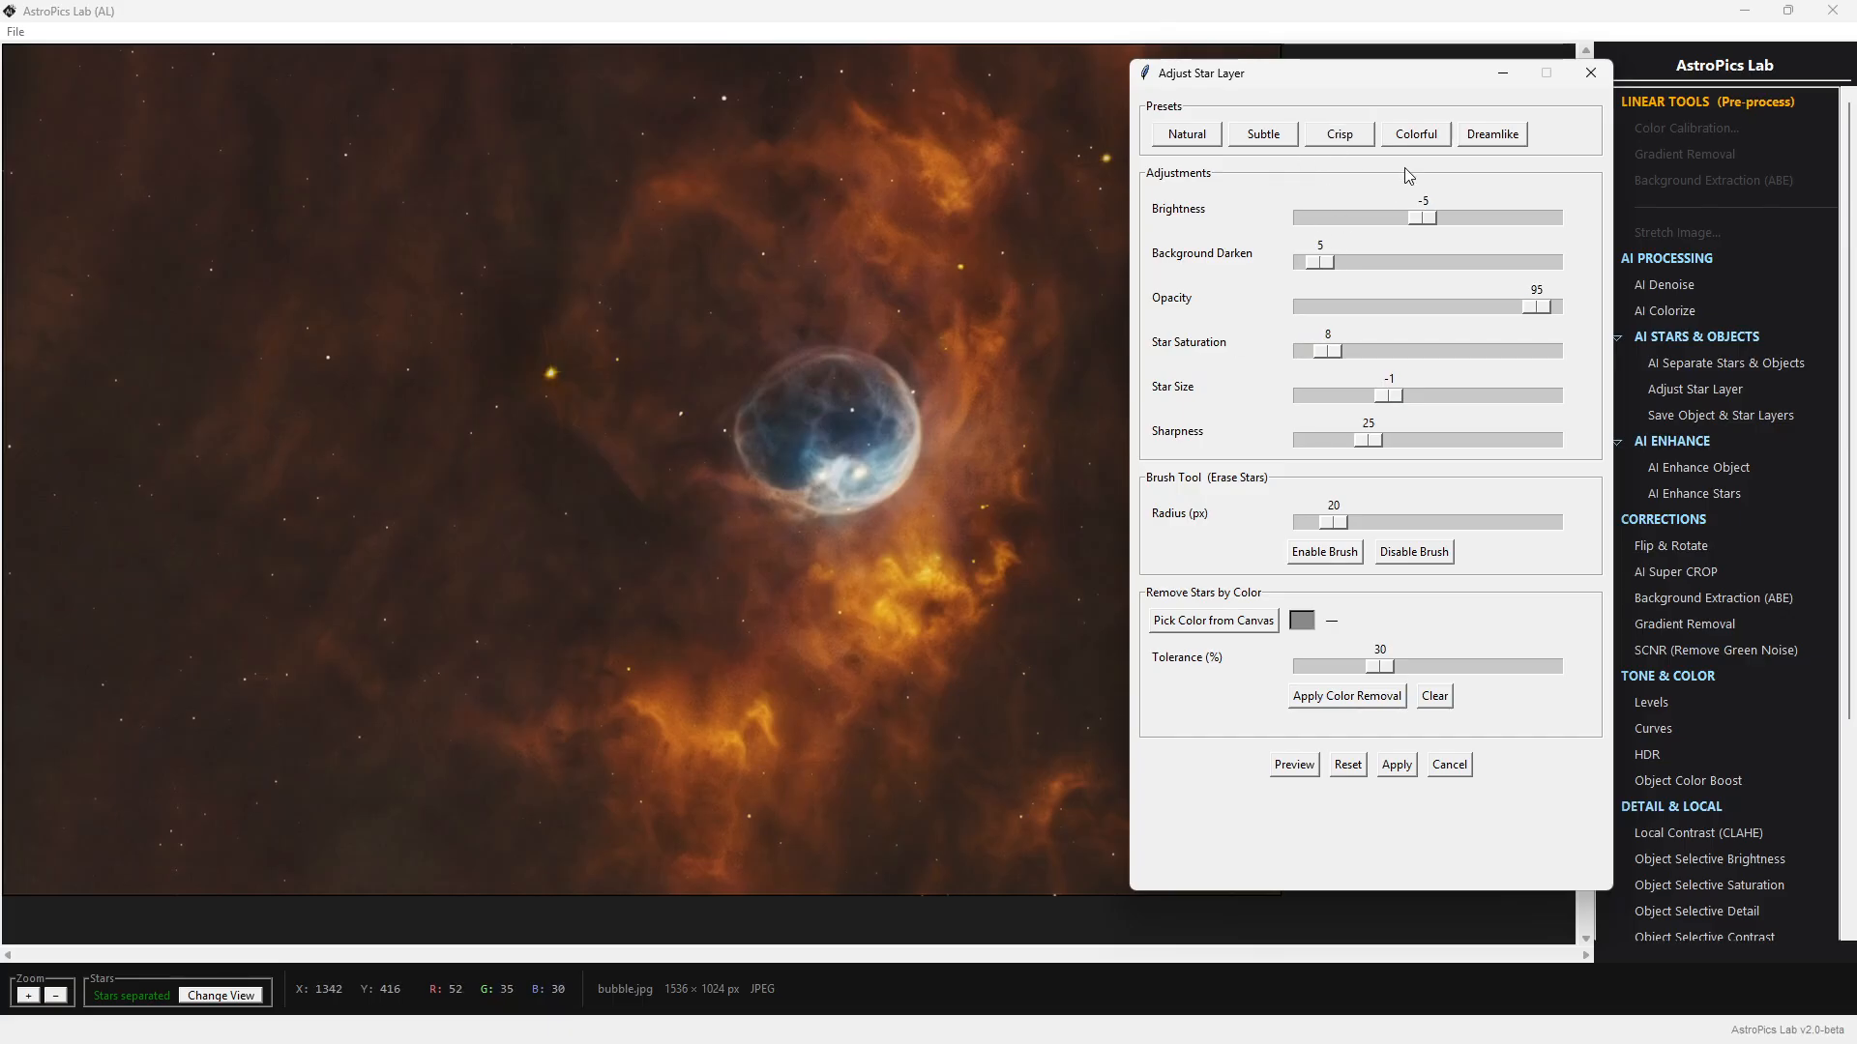
left_click(1432, 140)
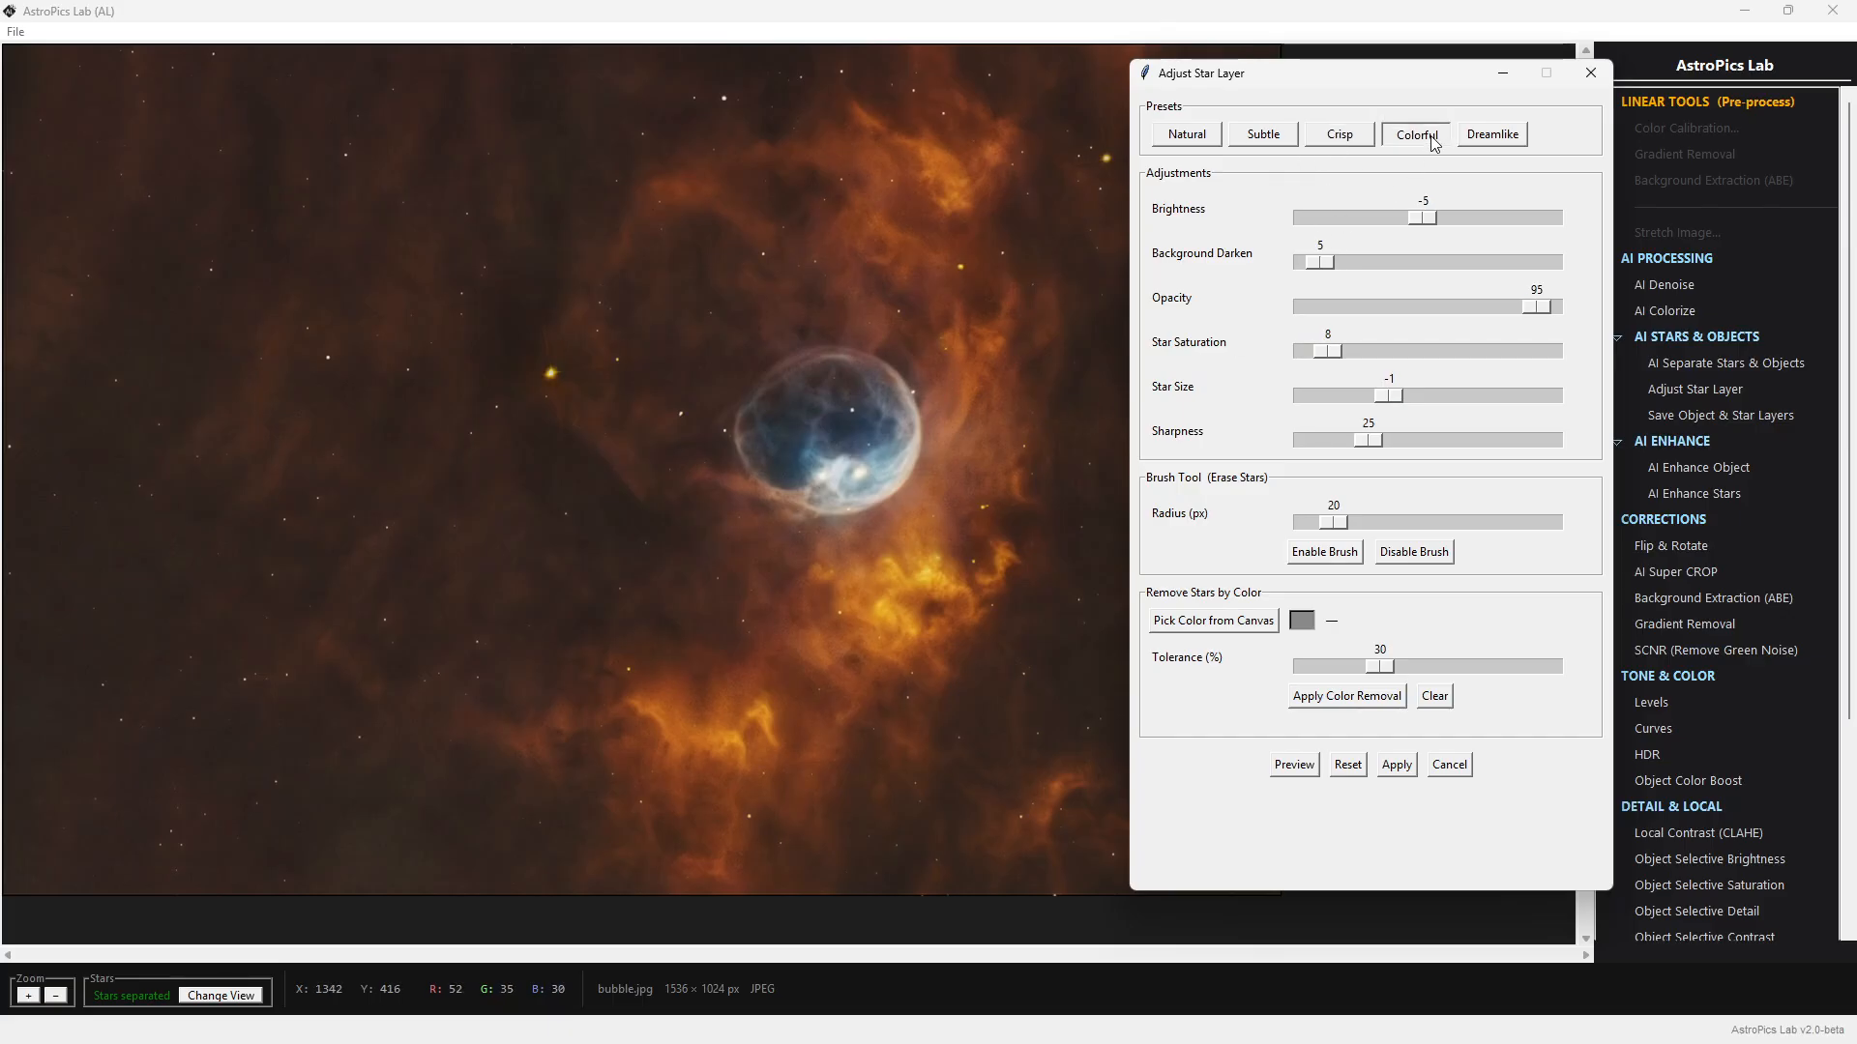
left_click(1495, 140)
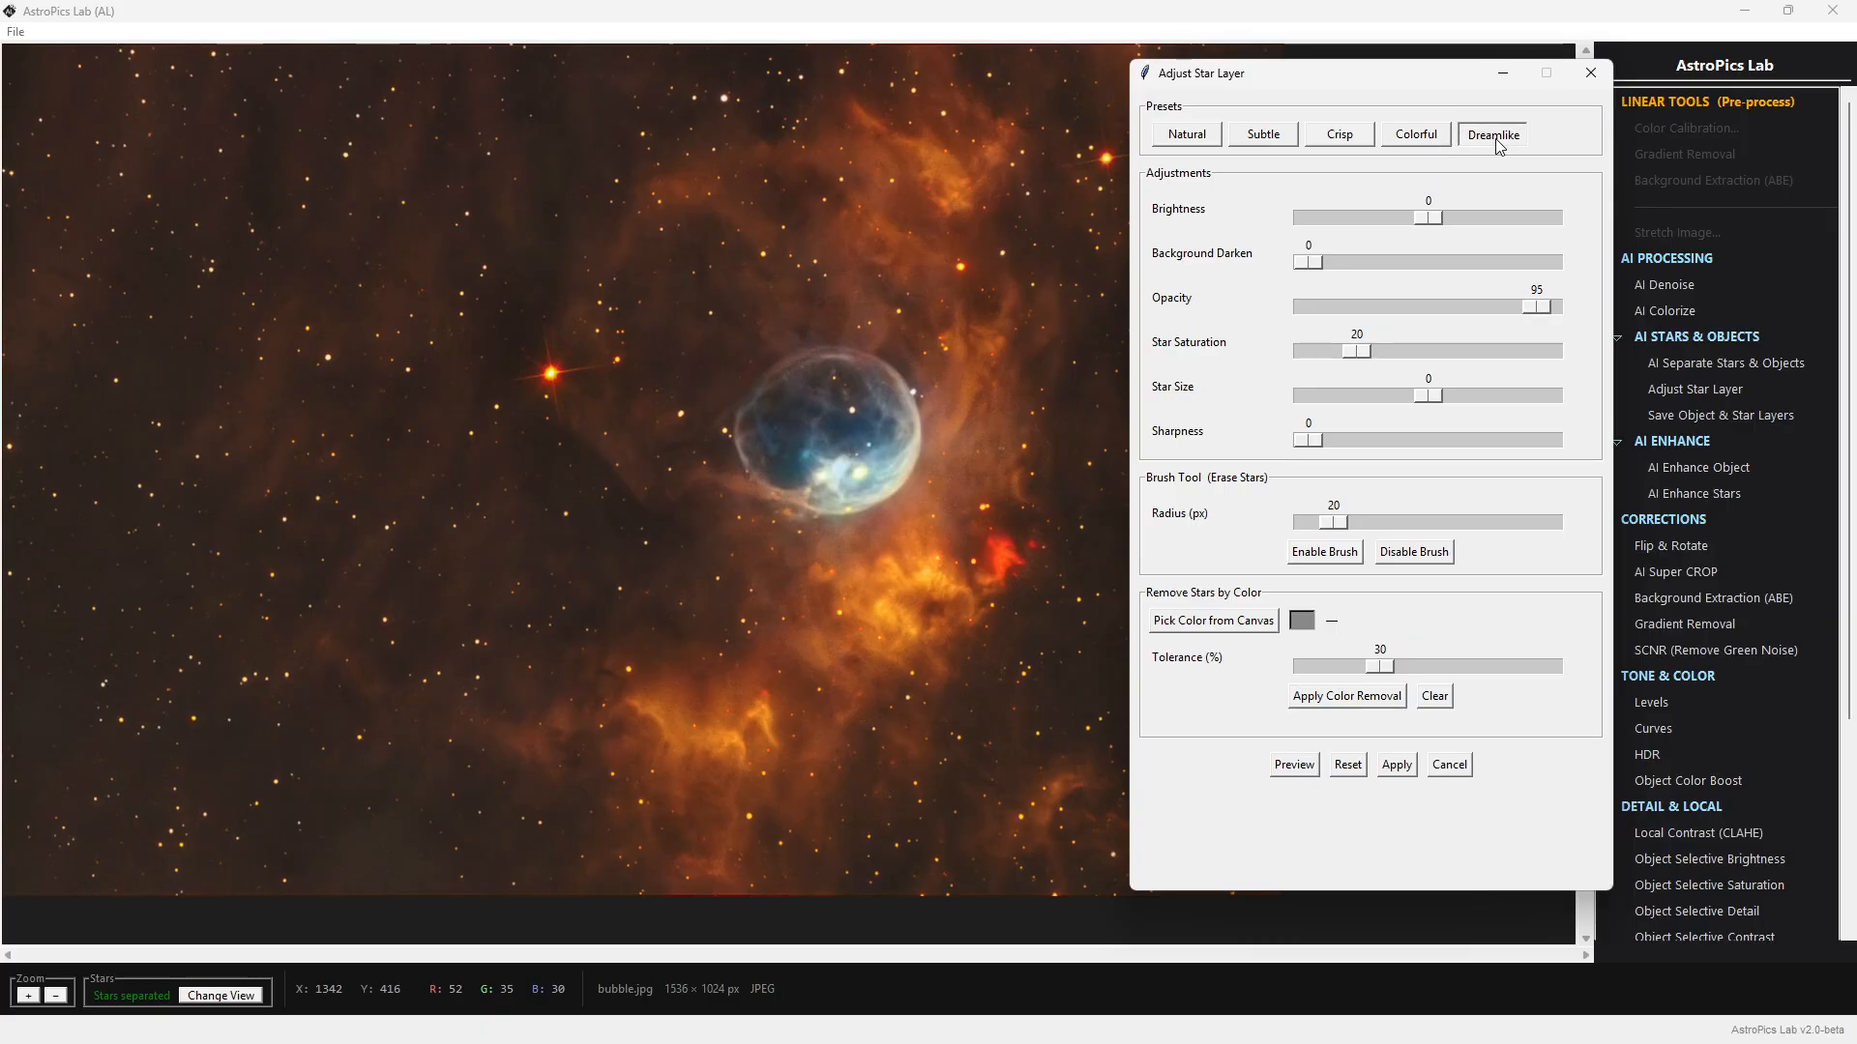
left_click(1188, 141)
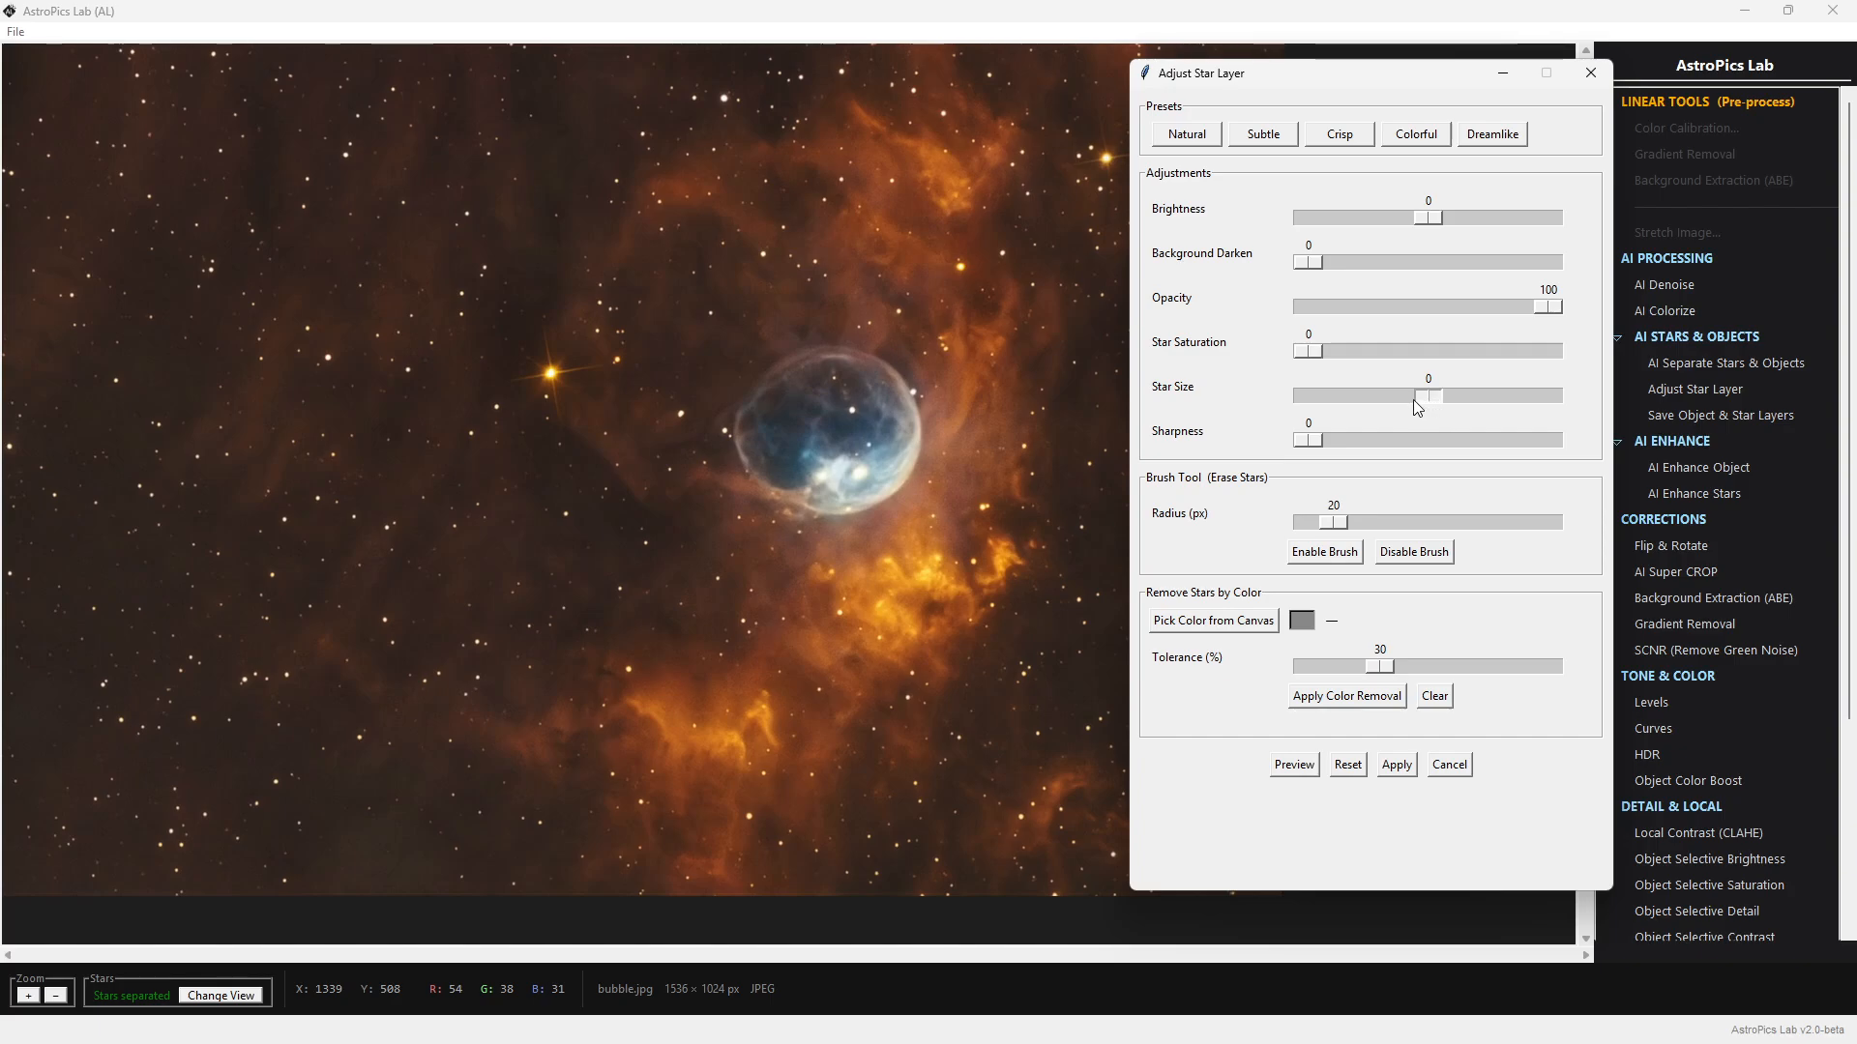
Try a star size of -1 and a background darkening of 1 with previews, and reset the star layer adjustments
left_click(1294, 764)
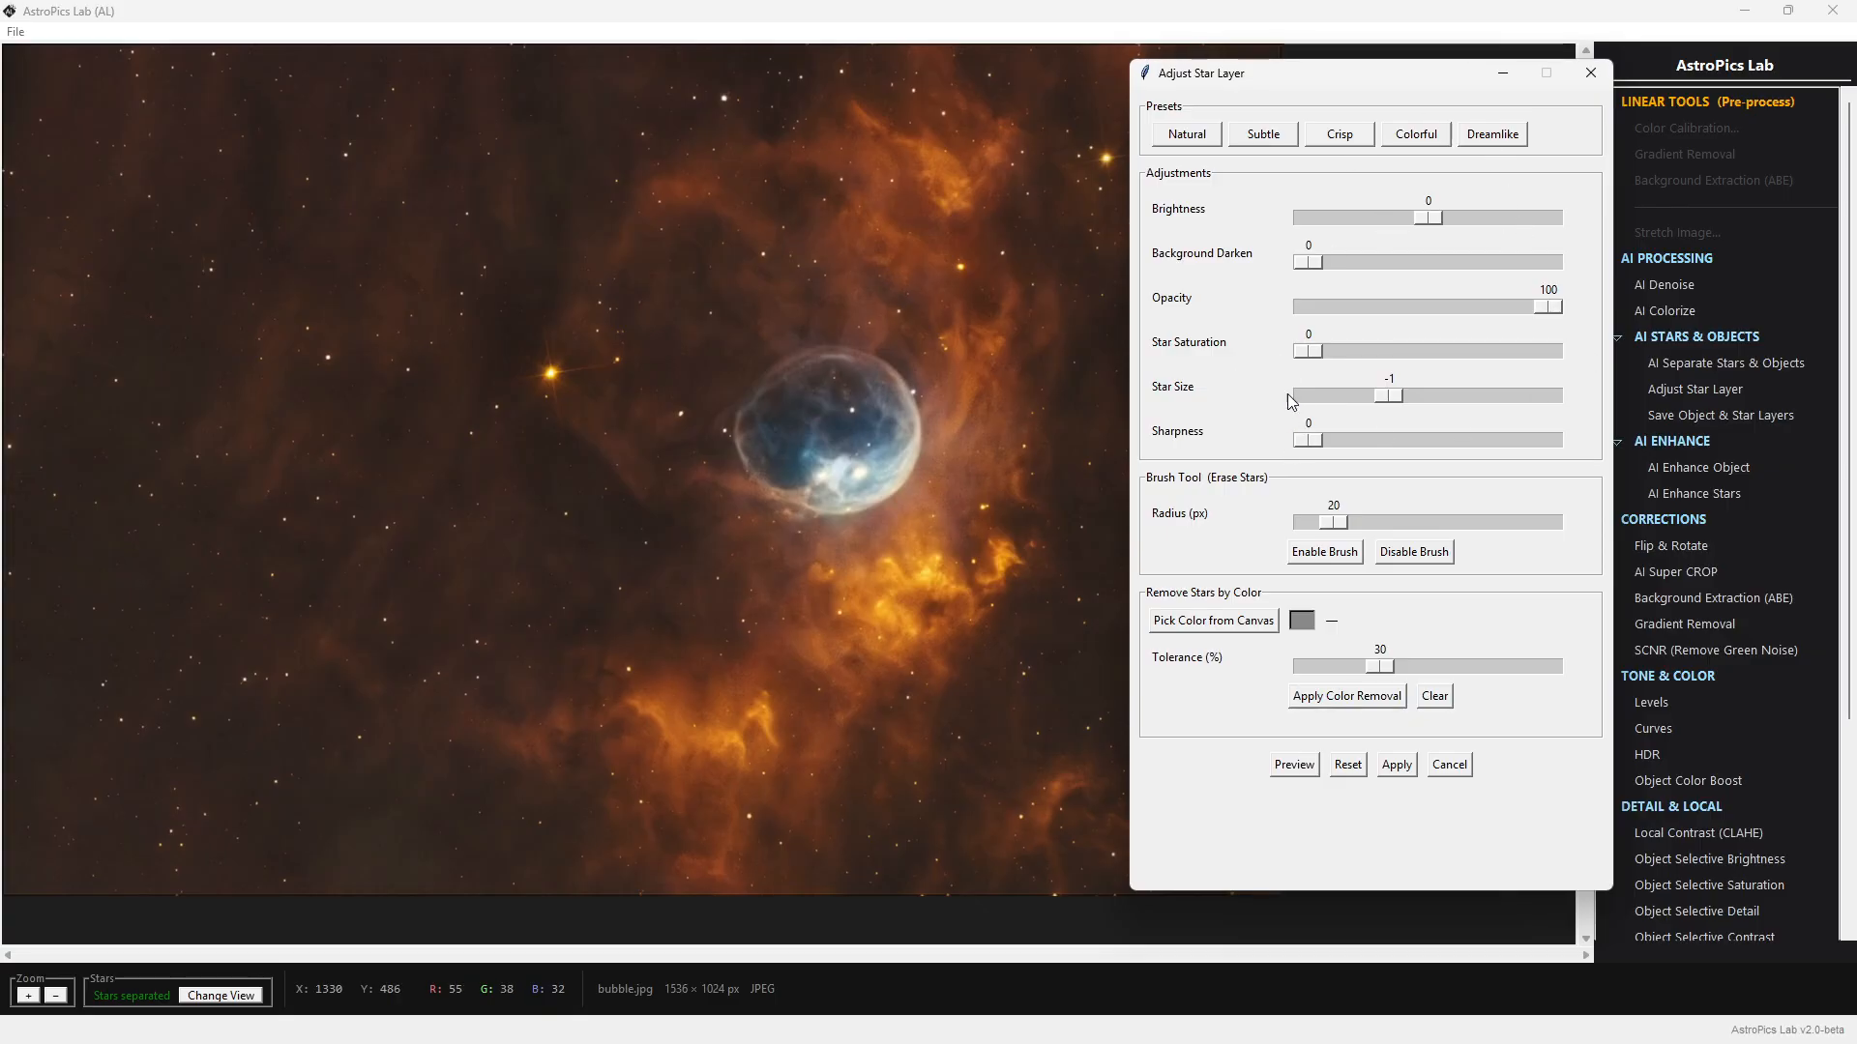
left_click(1323, 264)
left_click(1307, 767)
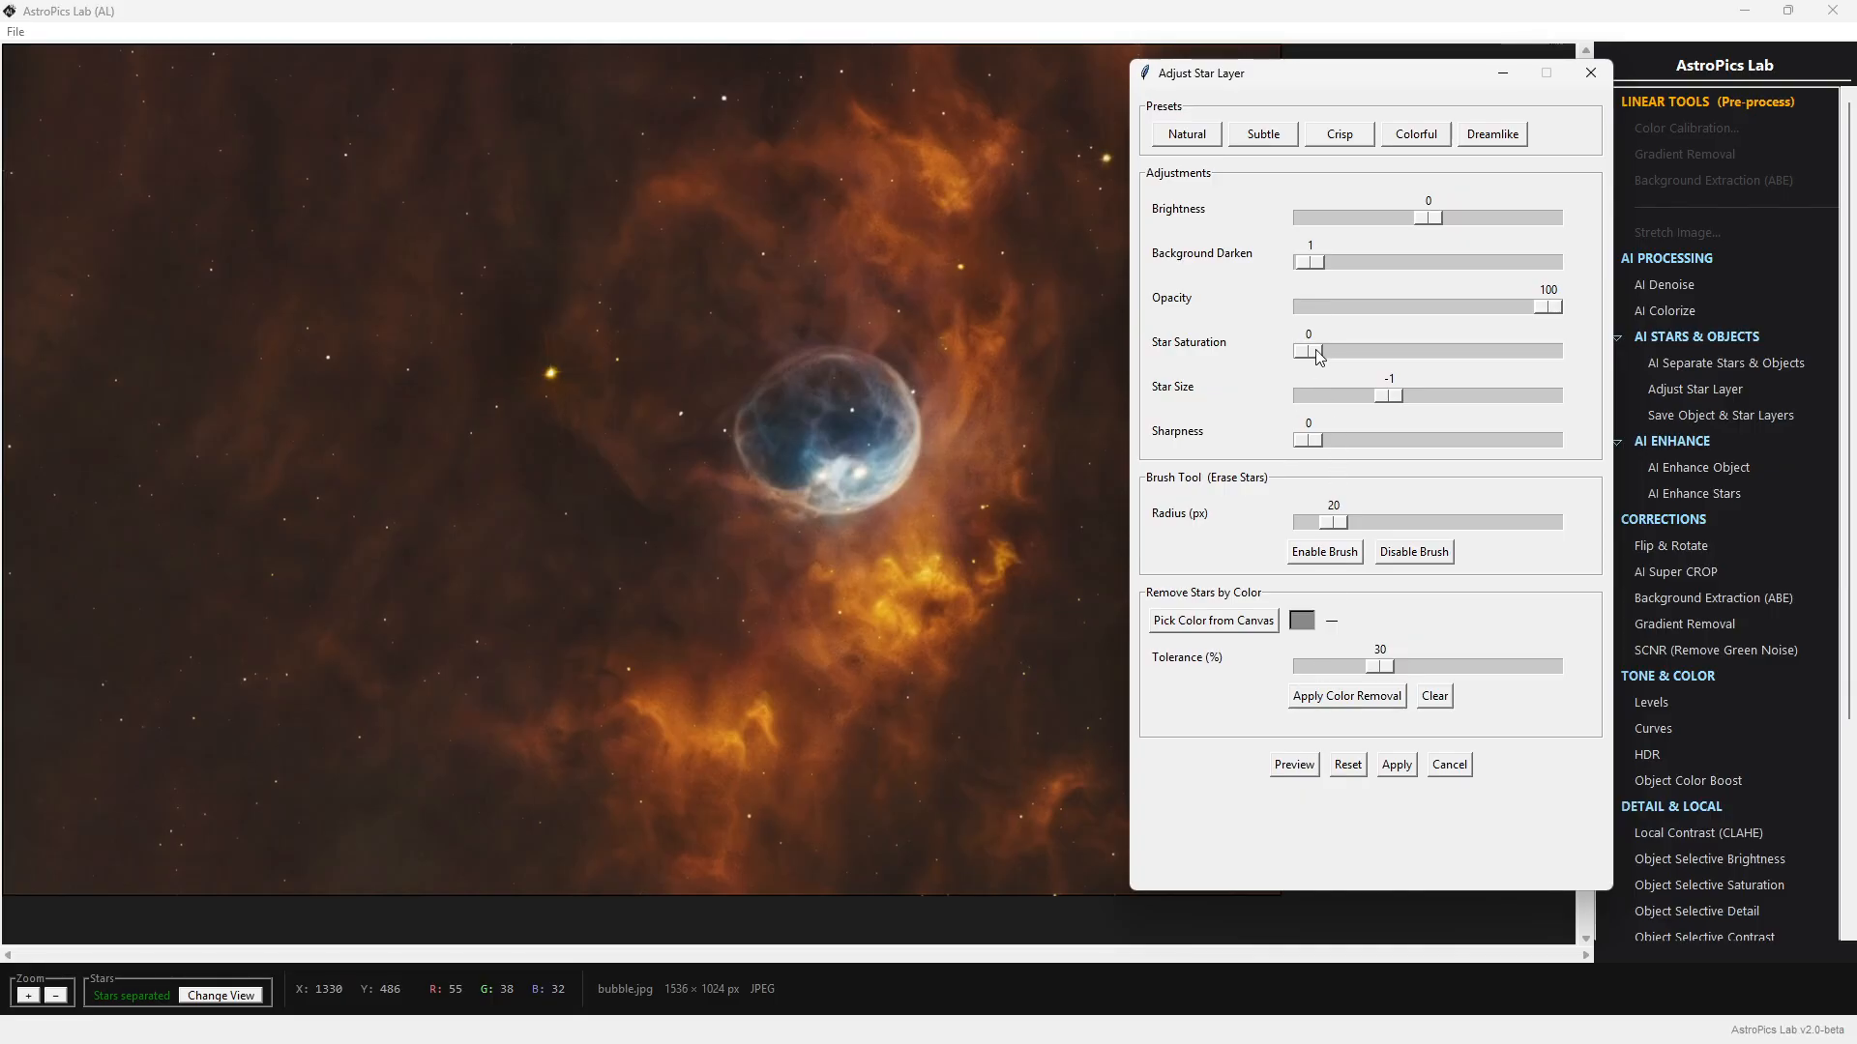
left_click(1311, 267)
mouse_move(1548, 308)
left_mouse_down()
mouse_move(1354, 307)
mouse_move(1549, 308)
left_mouse_up()
left_click(1293, 765)
left_click(1296, 766)
left_click(1306, 768)
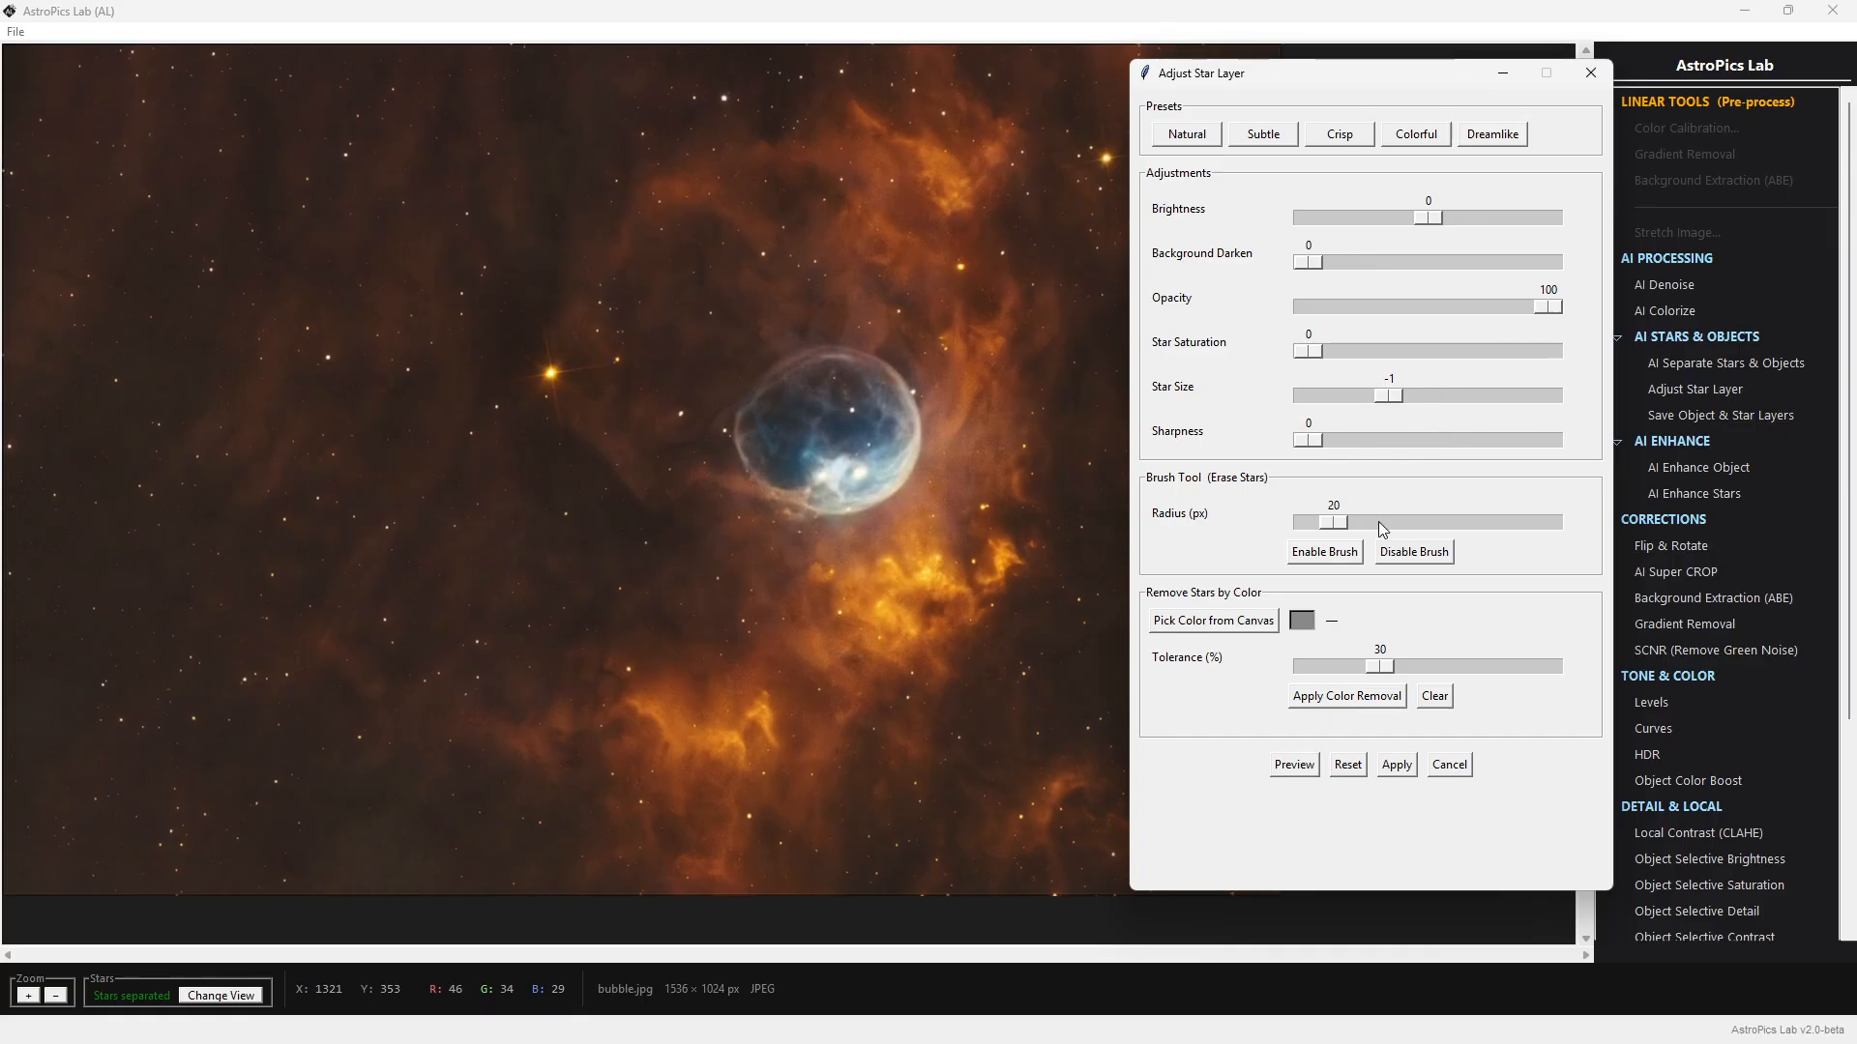
left_click(1353, 773)
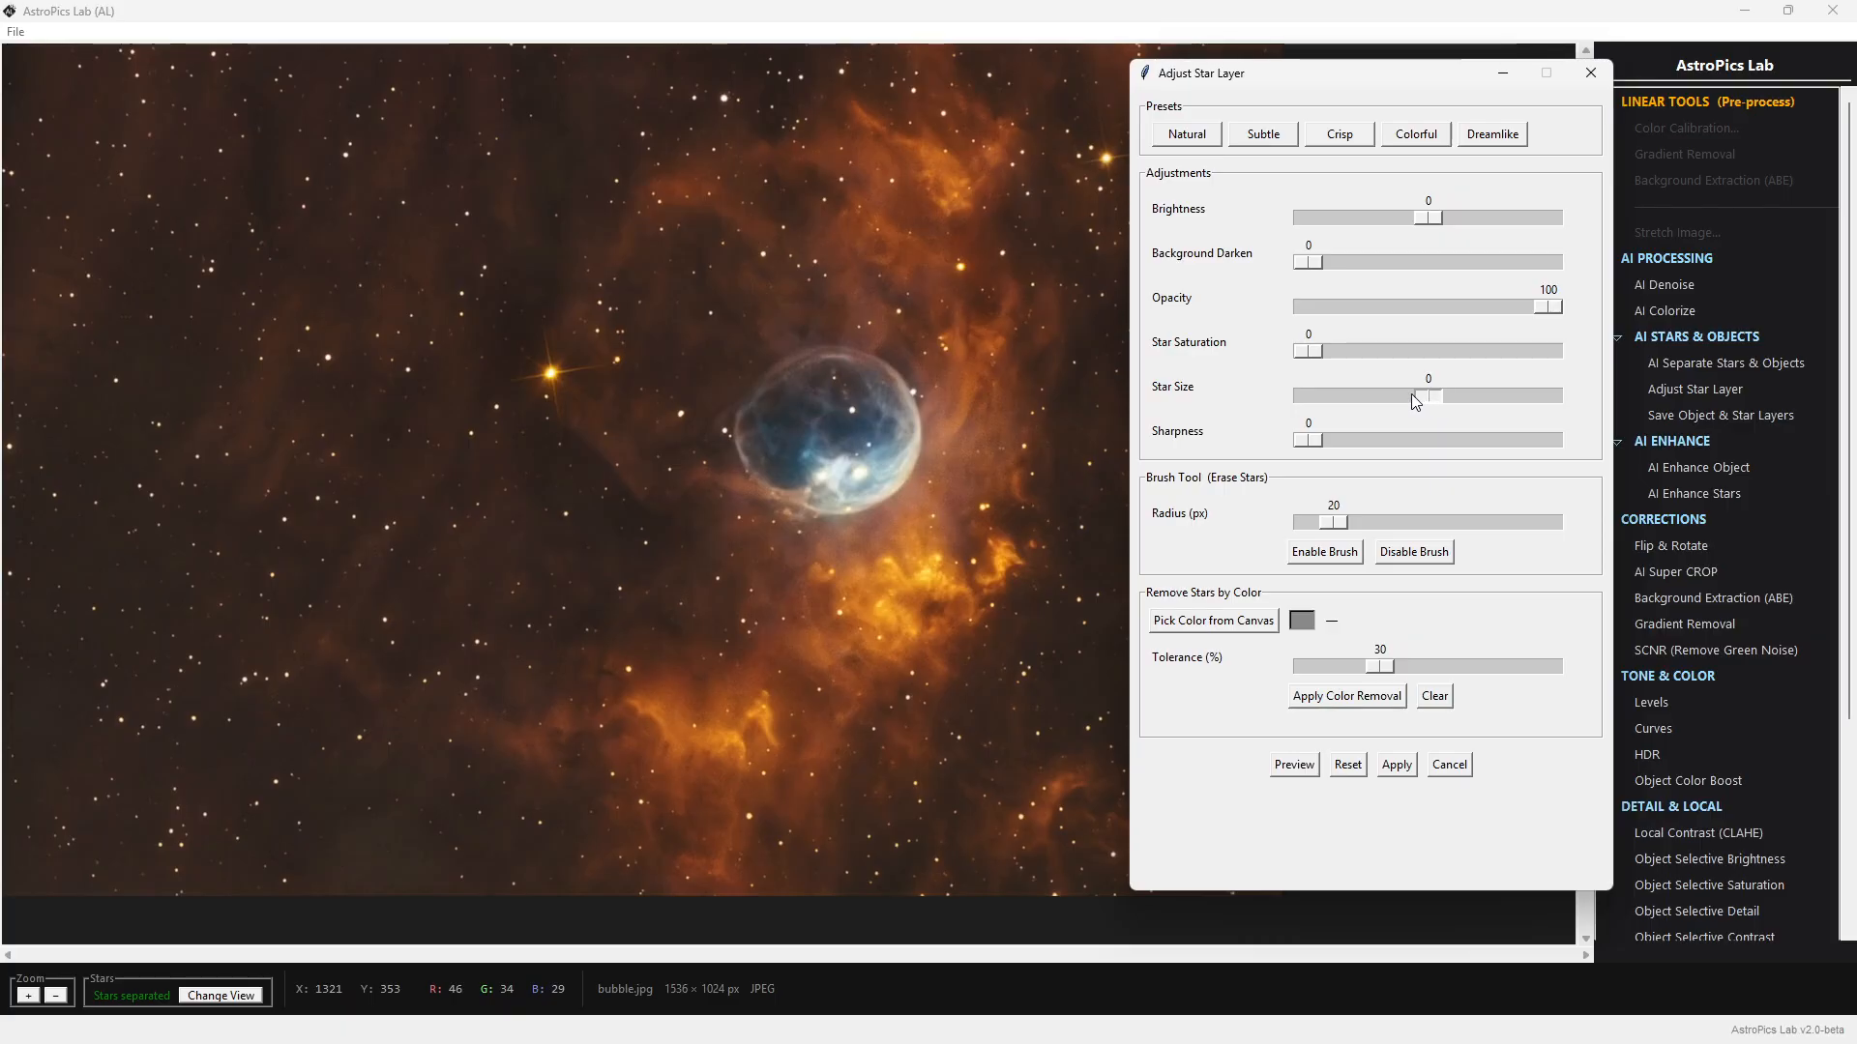
Set the star size to -1, preview it and examine the stars around the bubble up close
left_click(1297, 769)
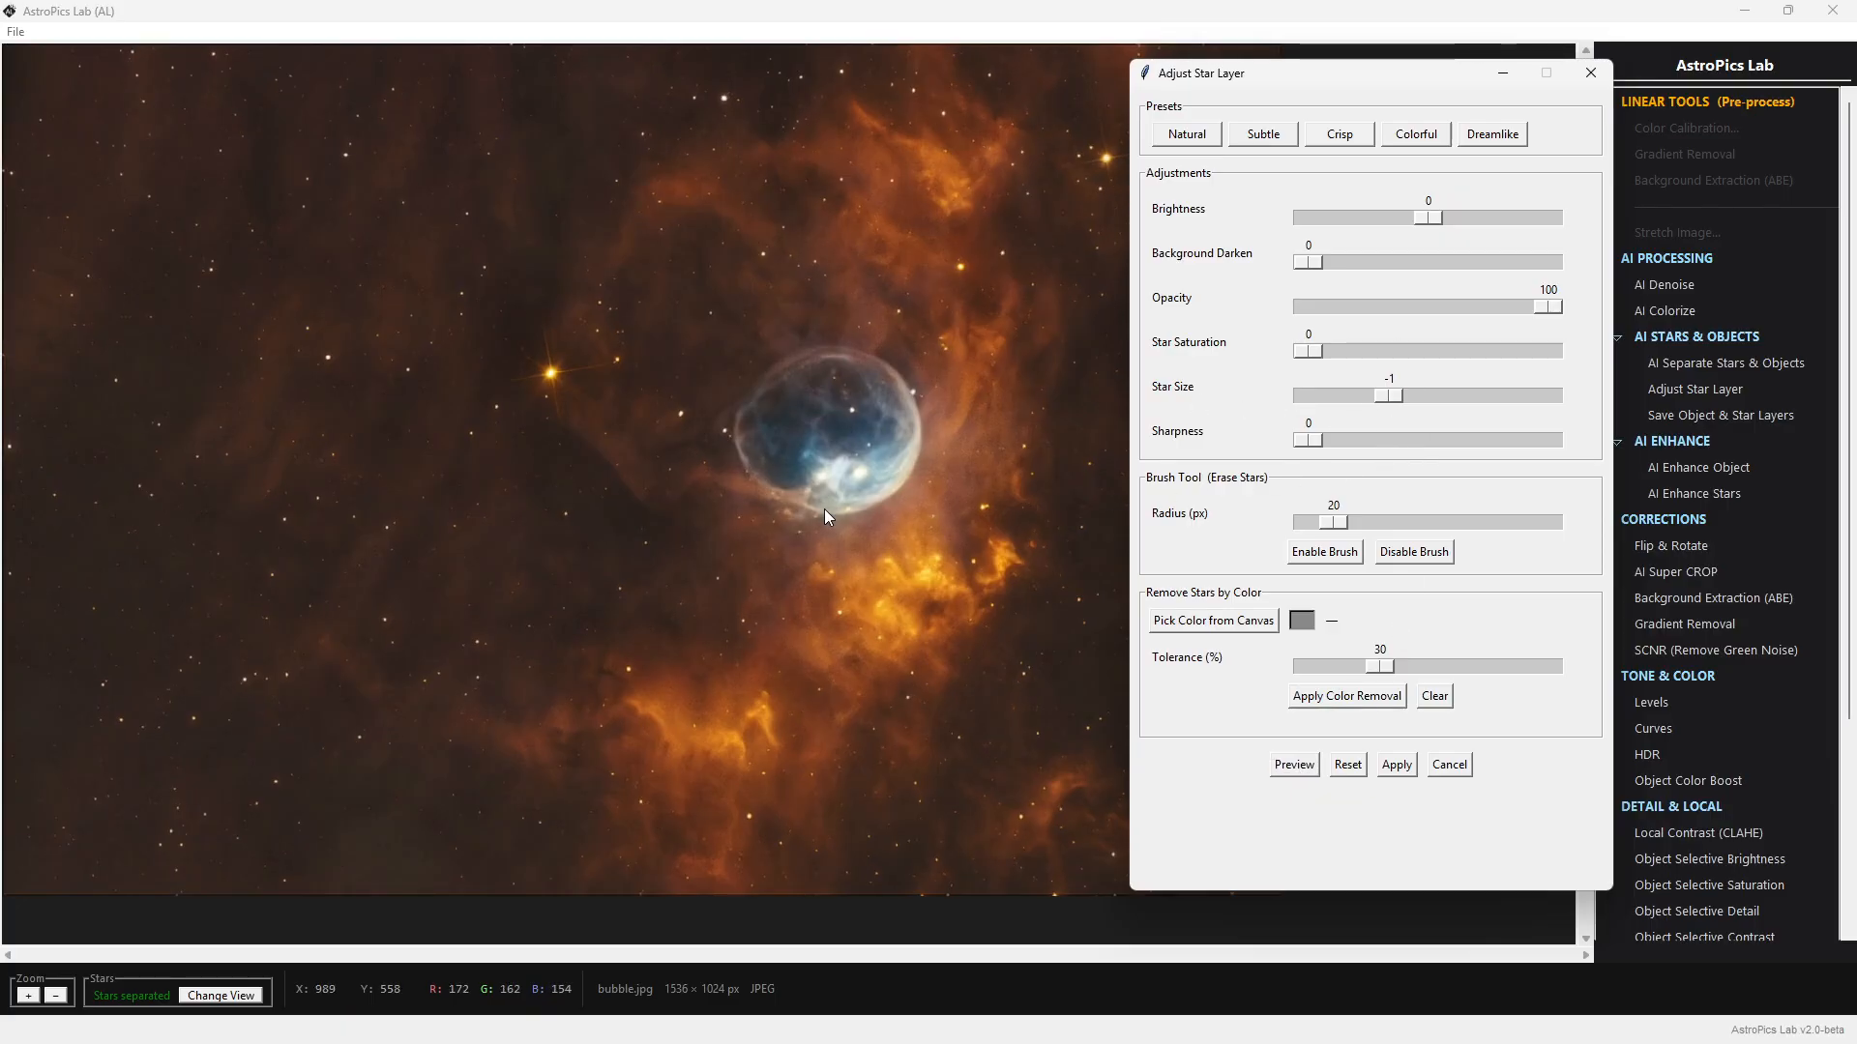
scroll(710, 478, "up", 2)
scroll(711, 437, "up", 1)
left_click_drag(867, 601, 592, 370)
left_click_drag(748, 559, 617, 342)
left_click_drag(781, 564, 726, 365)
left_click_drag(759, 518, 472, 580)
left_click_drag(809, 656, 369, 580)
left_click_drag(766, 457, 782, 726)
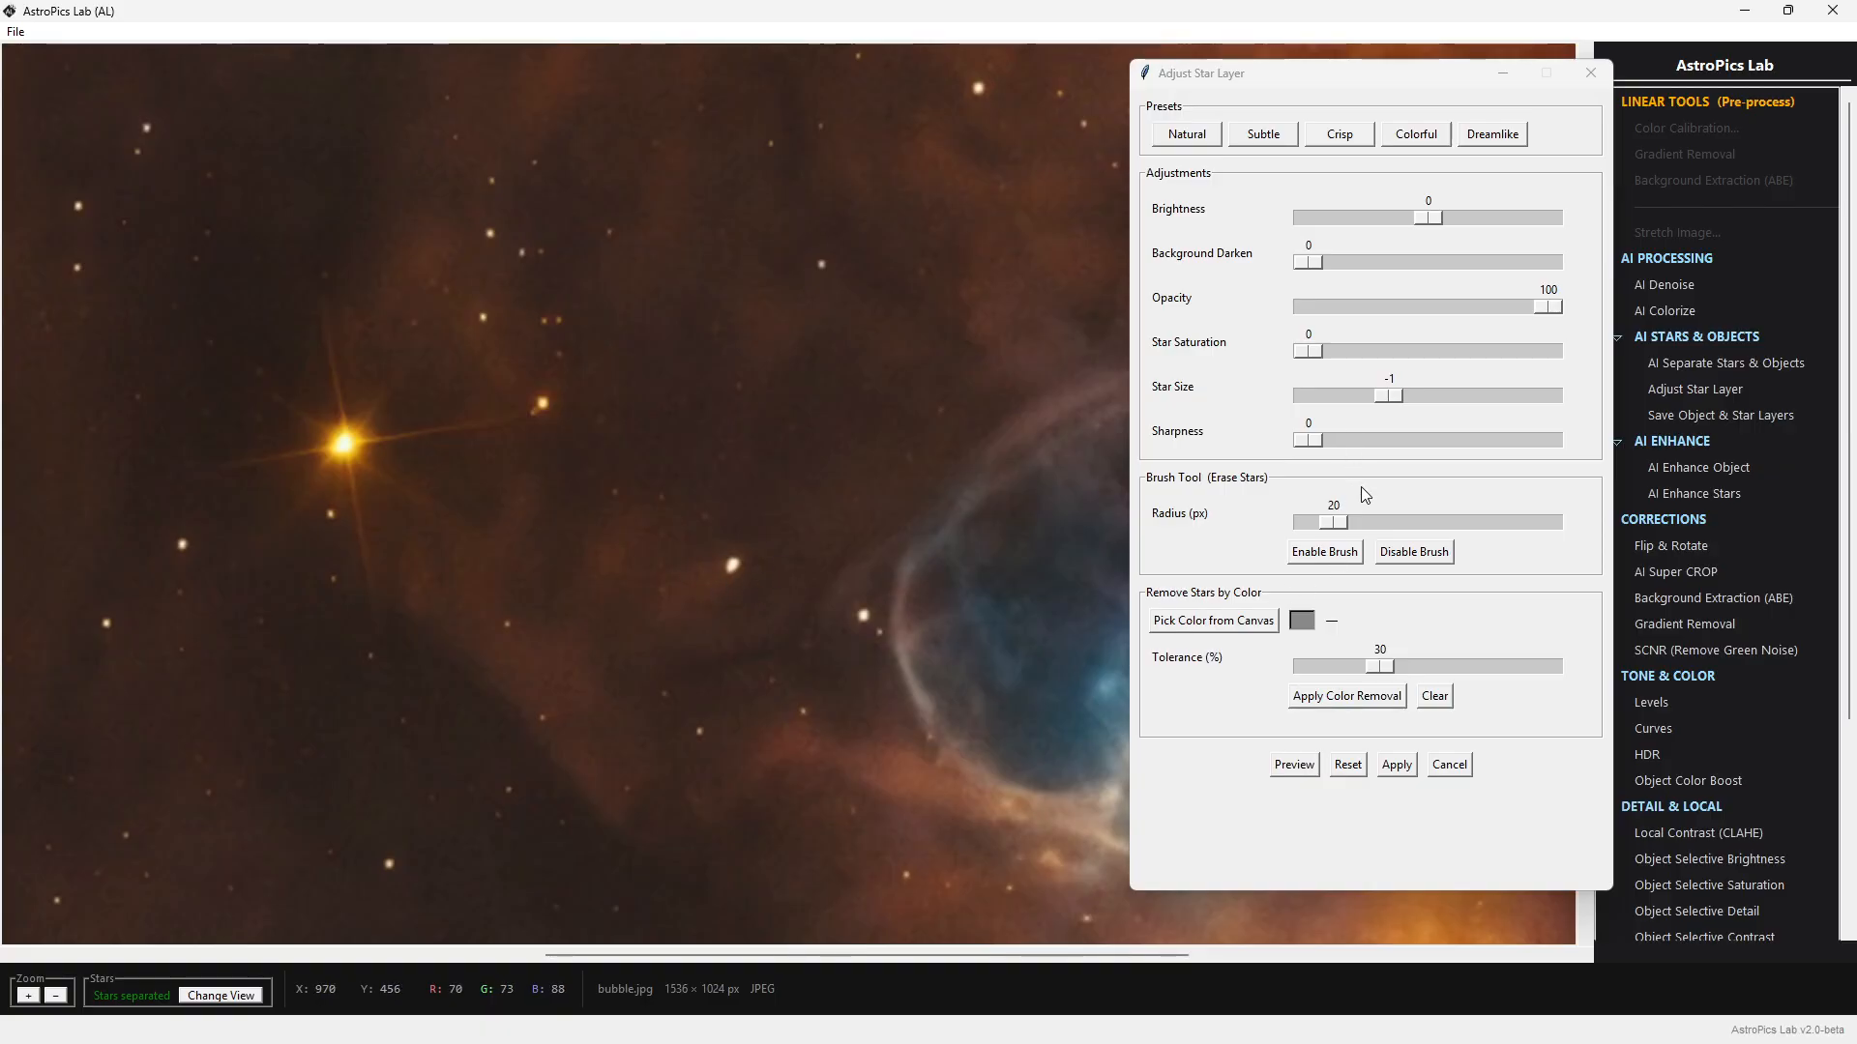
Erase stars inside and just left of the blue bubble with the 20 px brush, and apply the star layer adjustments
left_click(1325, 552)
left_click(743, 563)
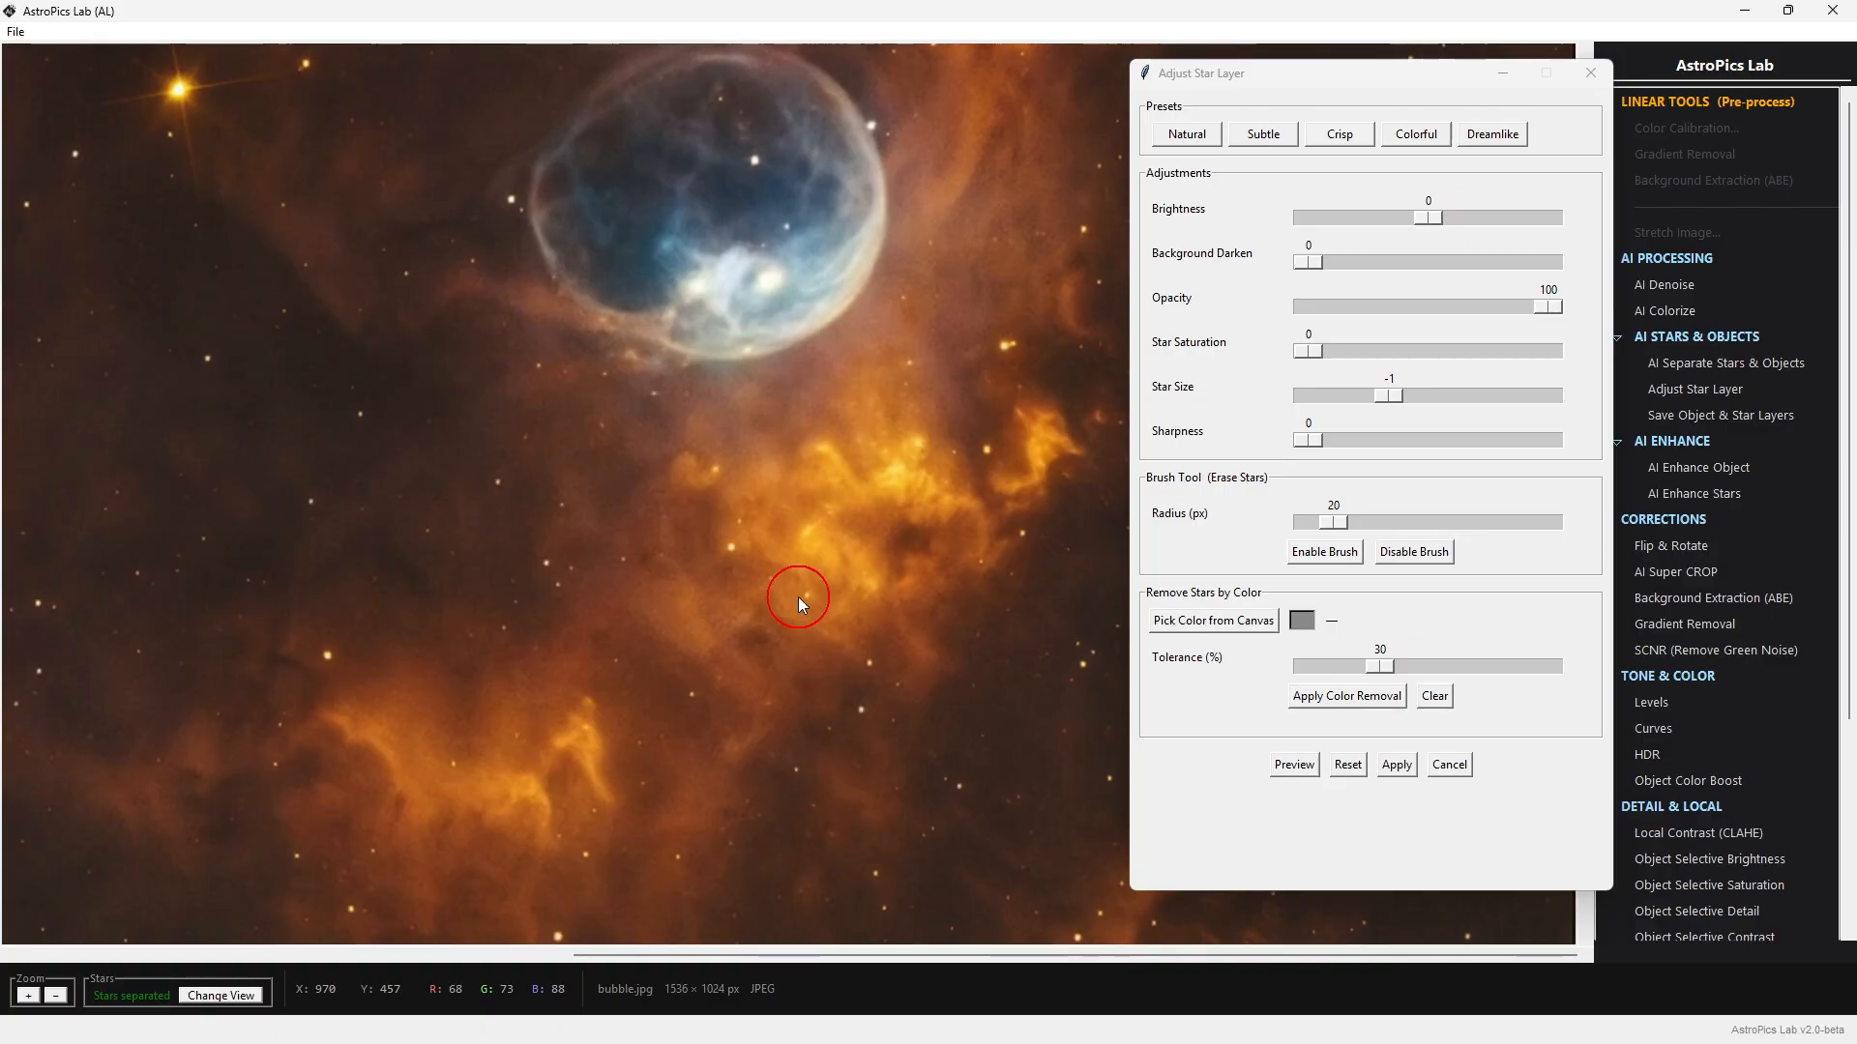
scroll(798, 596, "down", 1)
scroll(817, 580, "down", 1)
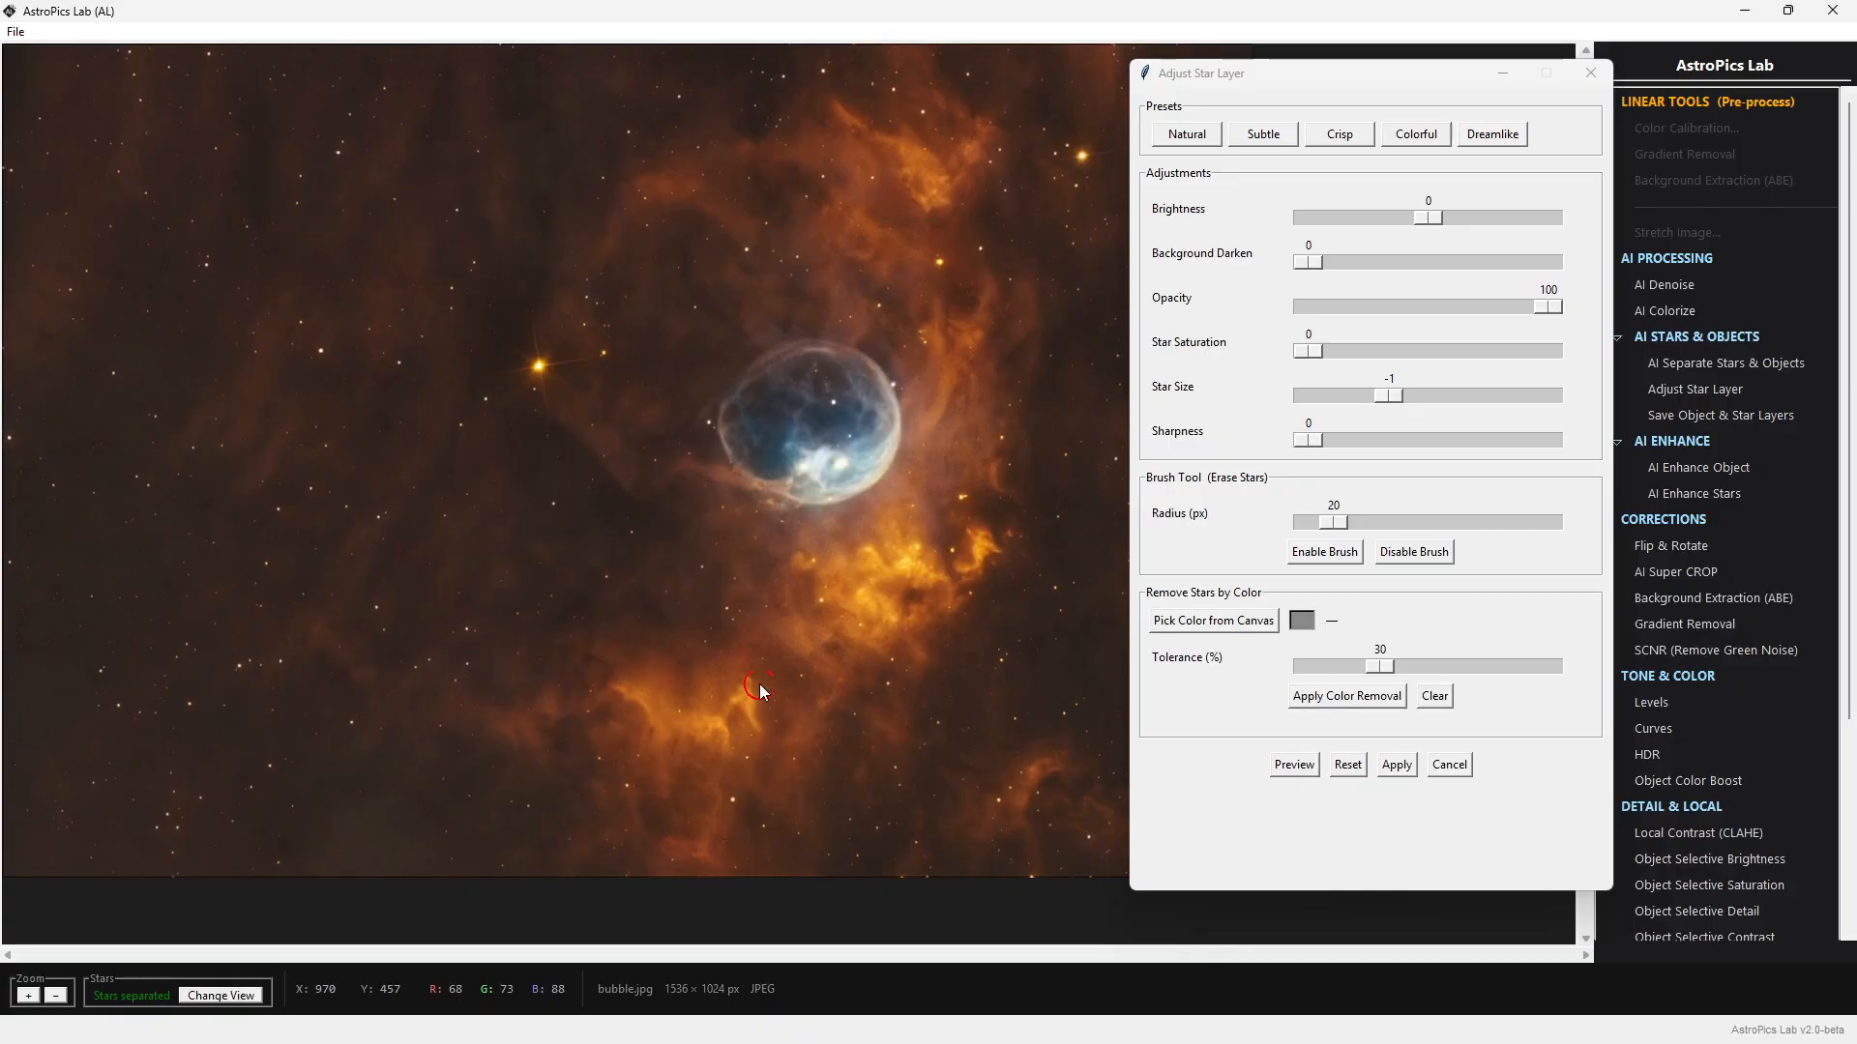
left_click(833, 405)
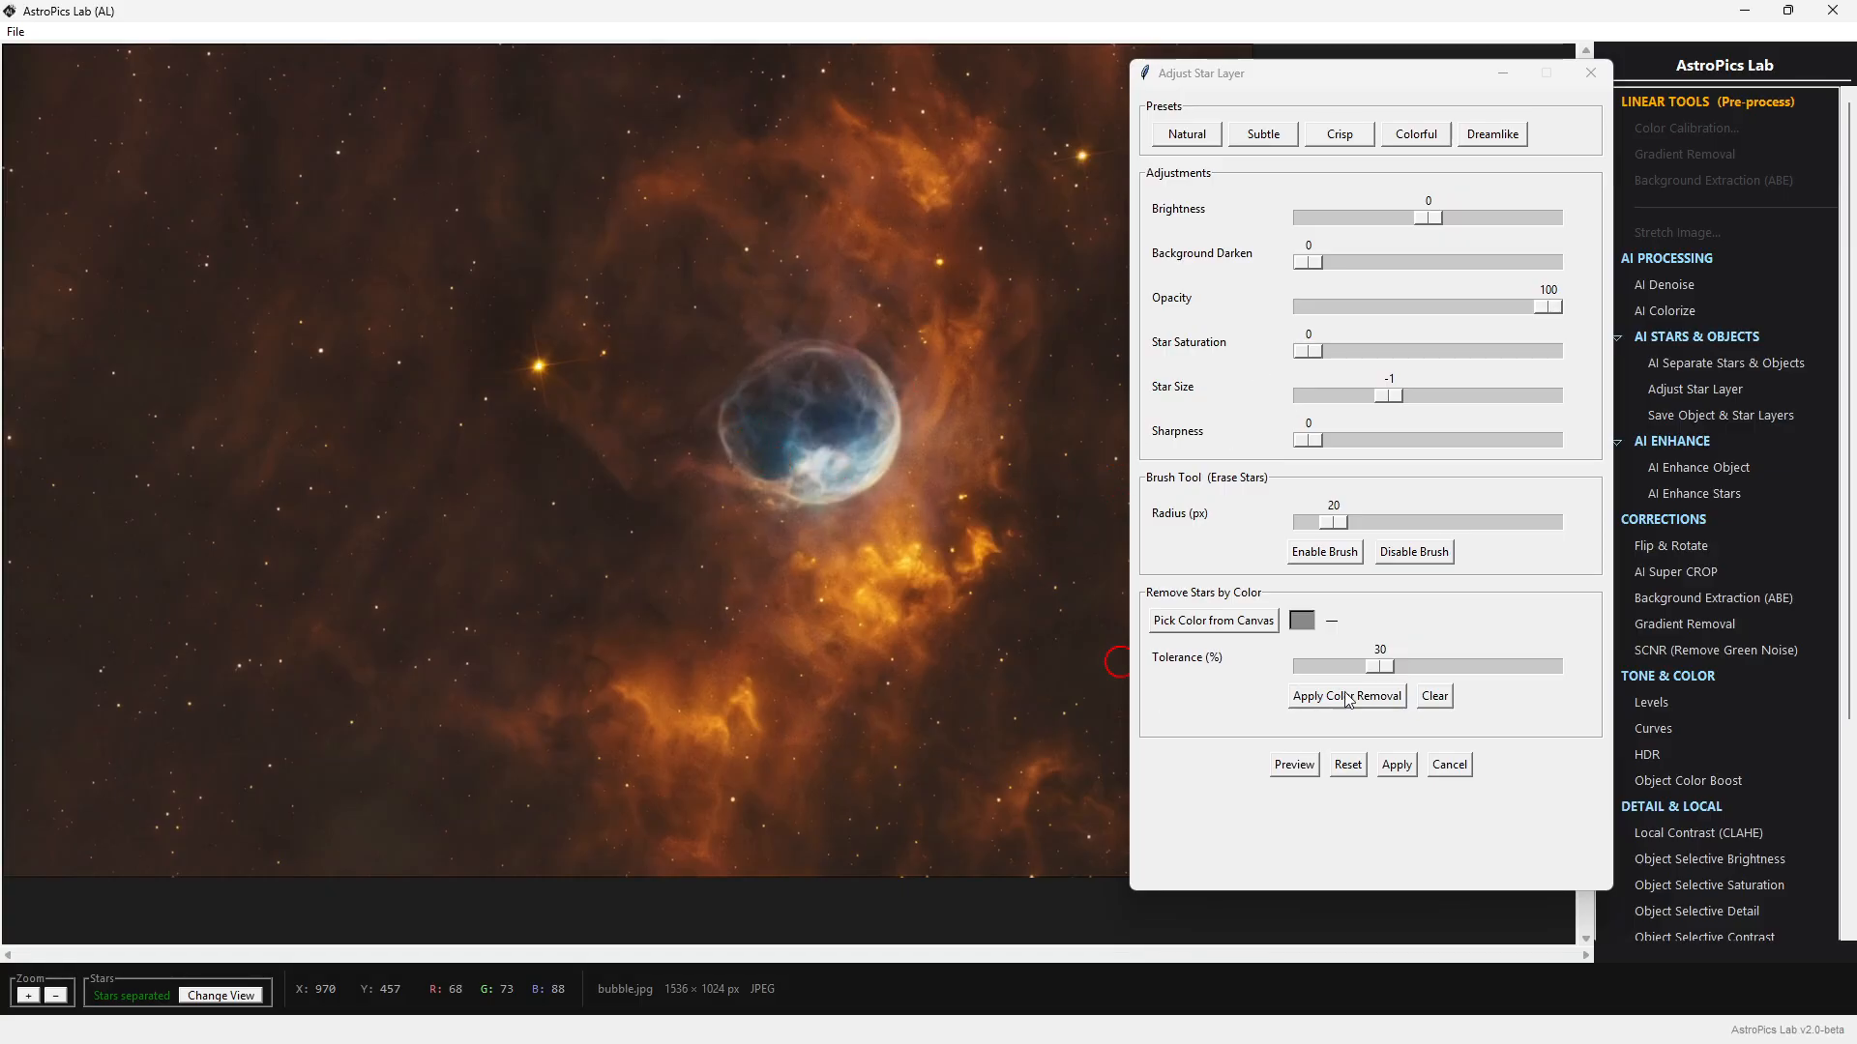
left_click(1397, 764)
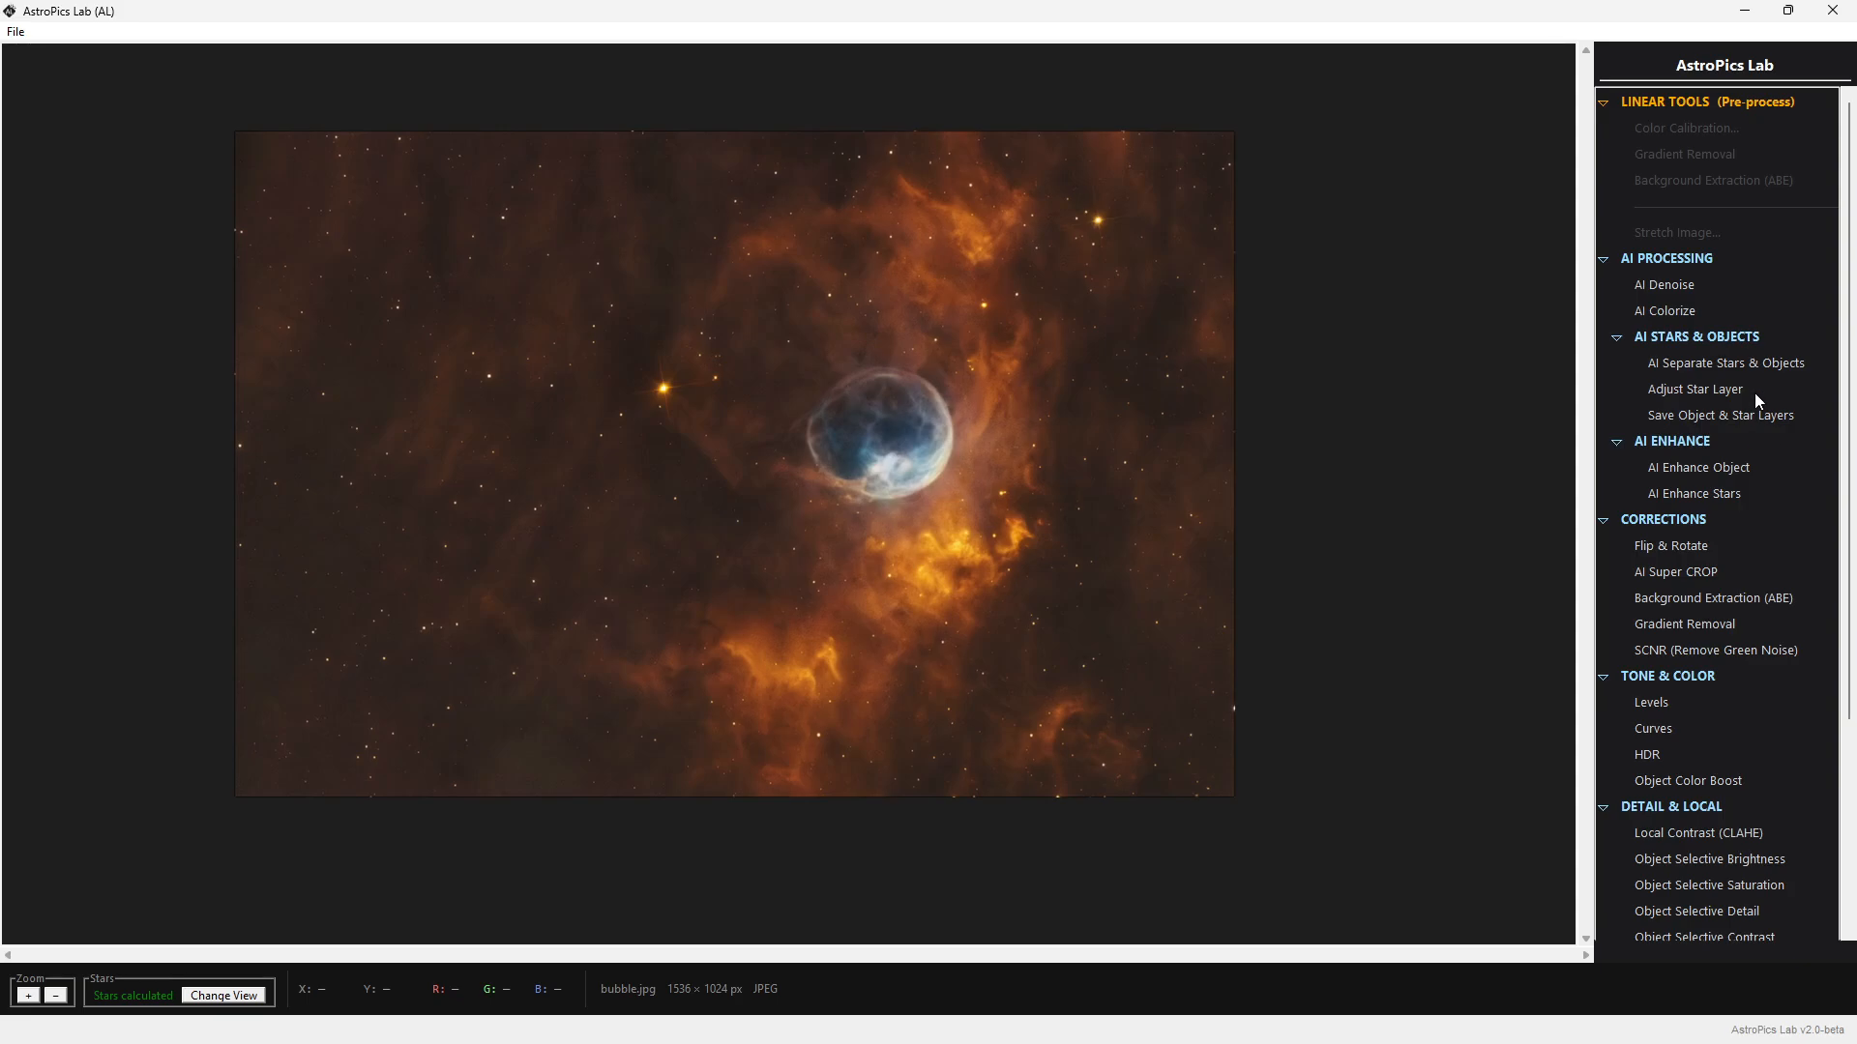
Examine the adjusted stars around the bright yellow star and the bubble up close
scroll(985, 456, "up", 3)
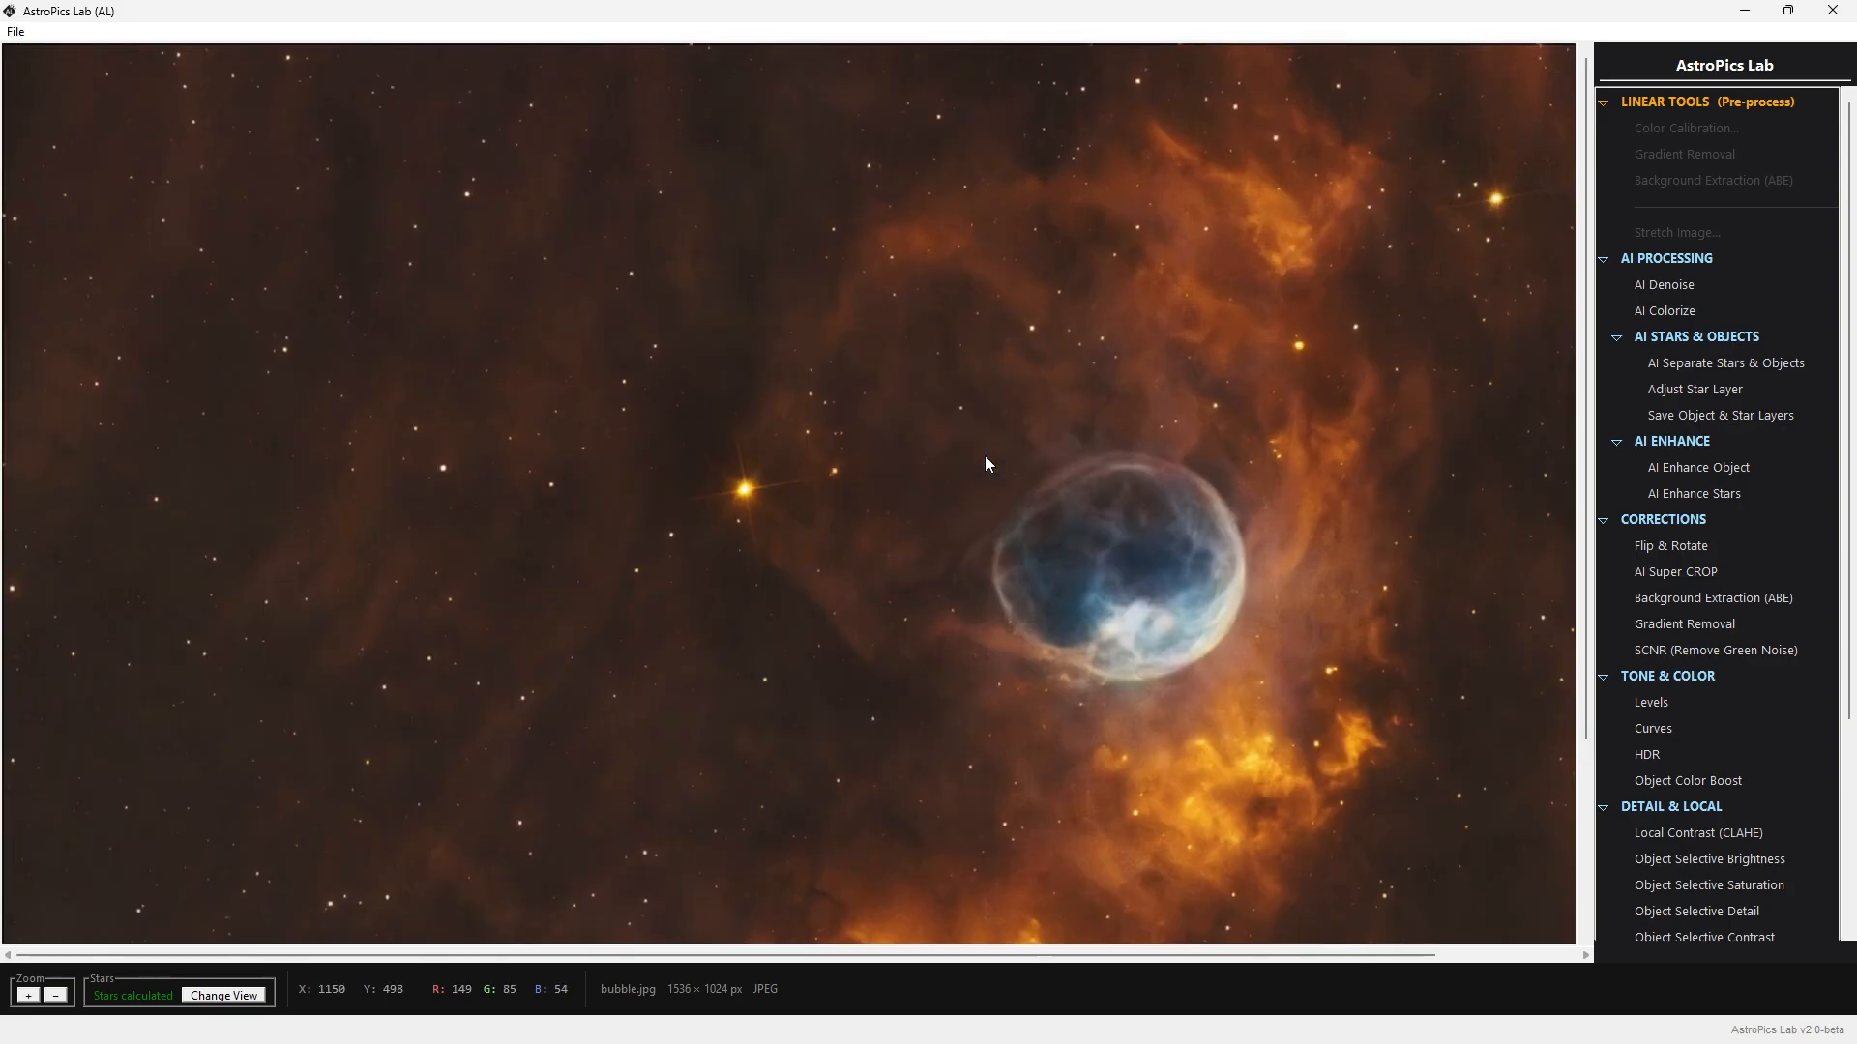
scroll(1183, 574, "up", 1)
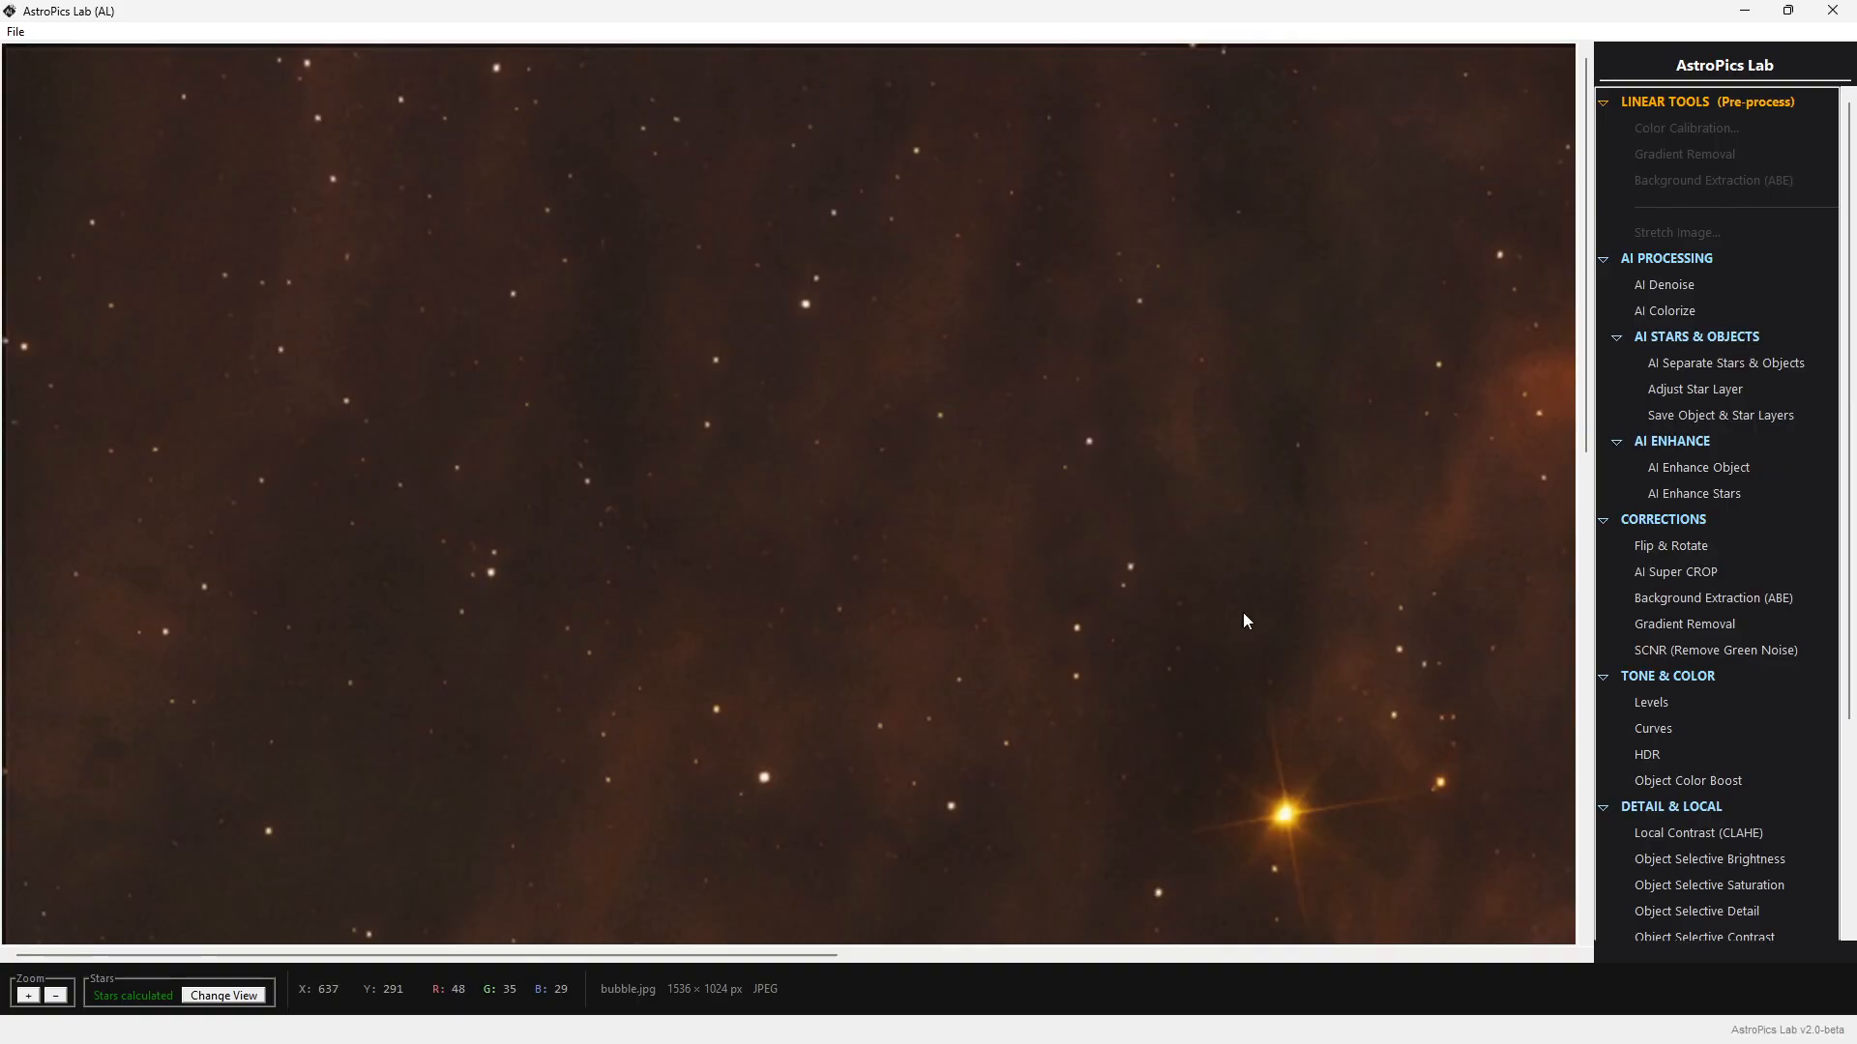
left_click_drag(1191, 662, 713, 432)
left_click_drag(1068, 529, 904, 564)
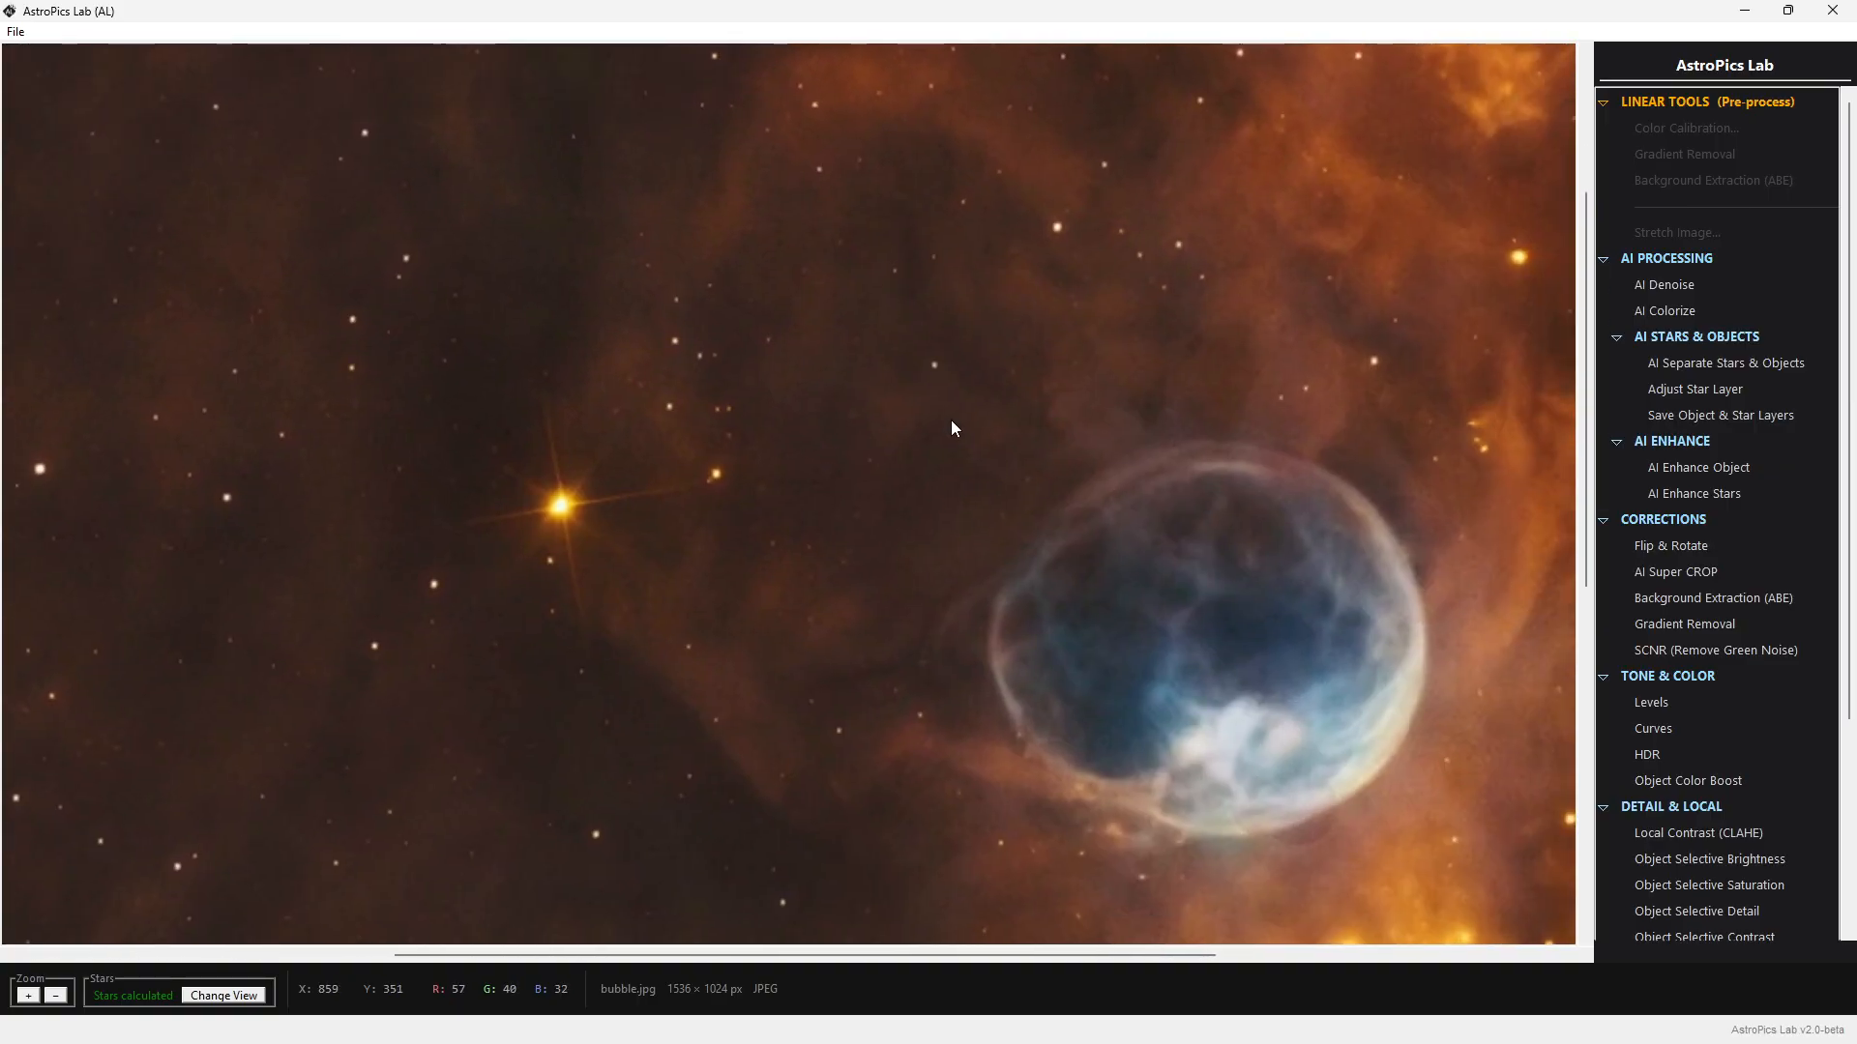
Run AI Denoise in NORMAL mode on the object layer and apply it with a denoise amount of 100% and detail 0
left_click_drag(835, 664, 719, 411)
left_click_drag(925, 640, 820, 554)
left_click_drag(1124, 558, 976, 770)
left_click_drag(1326, 583, 1356, 835)
left_click_drag(1186, 611, 1341, 653)
left_click_drag(1135, 503, 1092, 450)
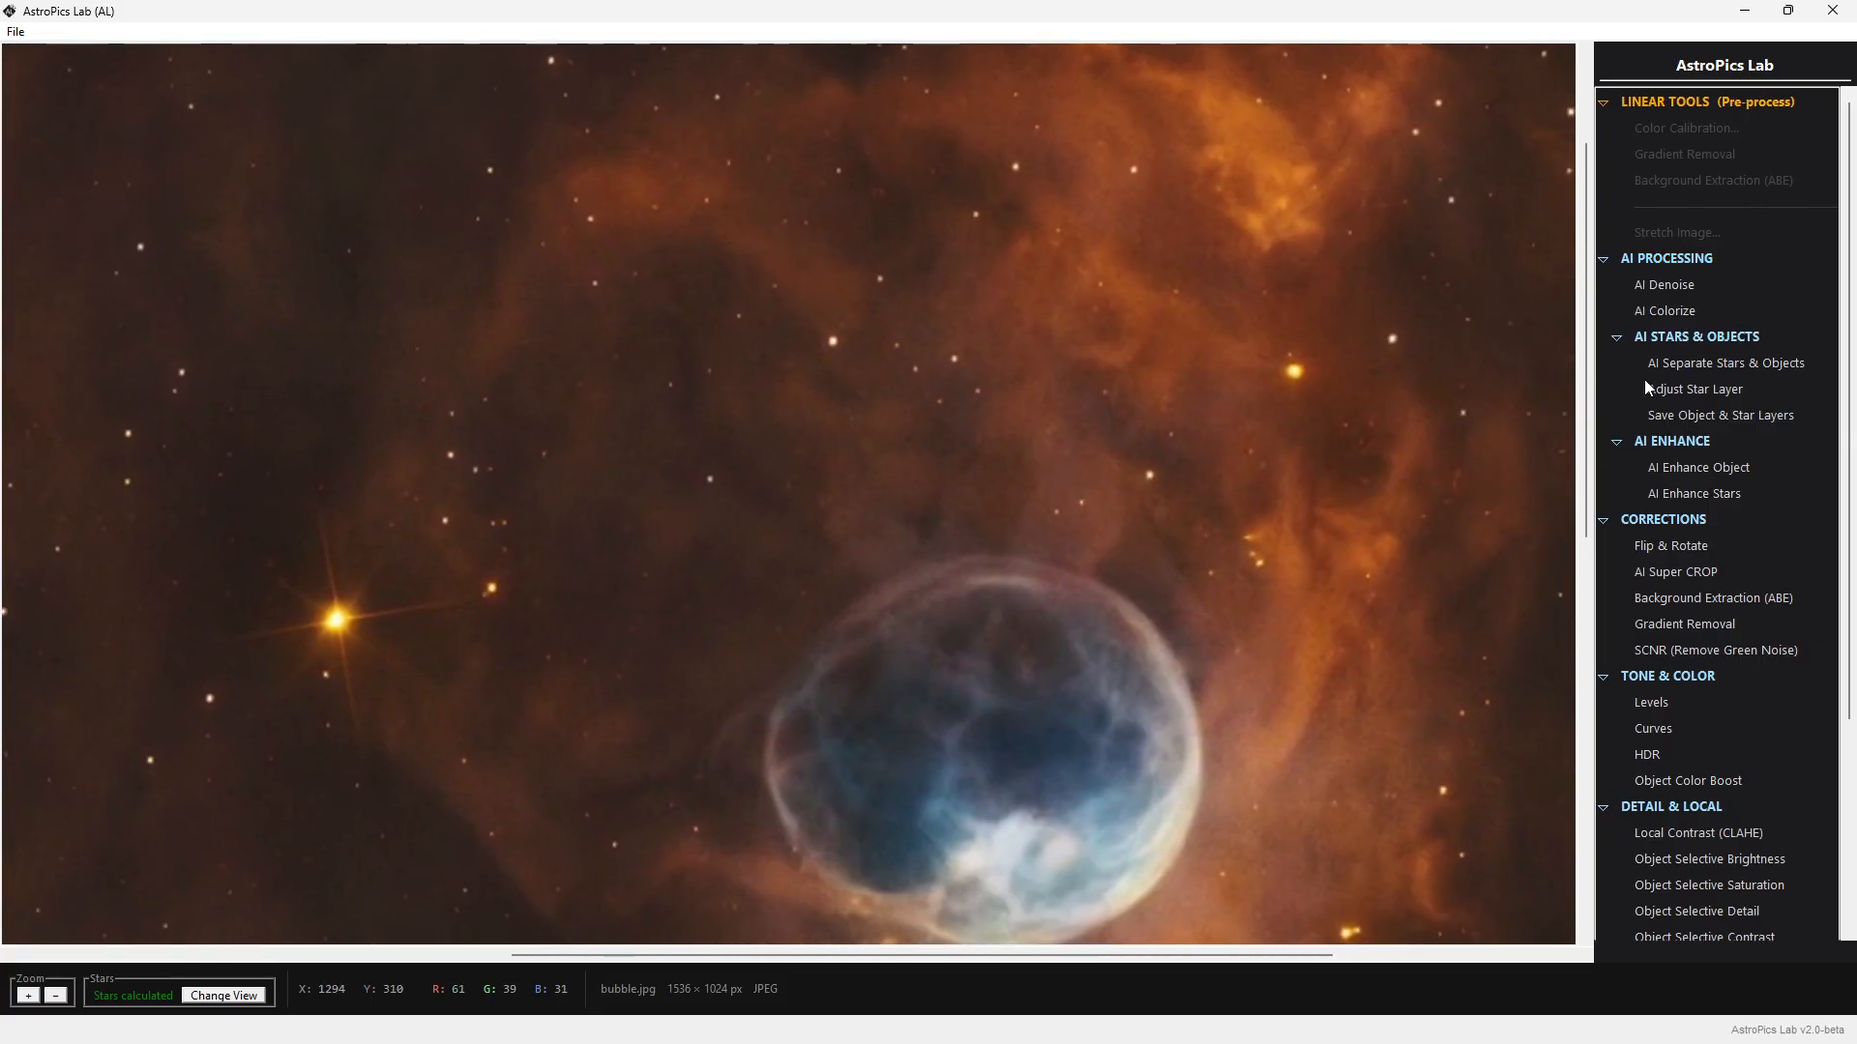
left_click(1679, 286)
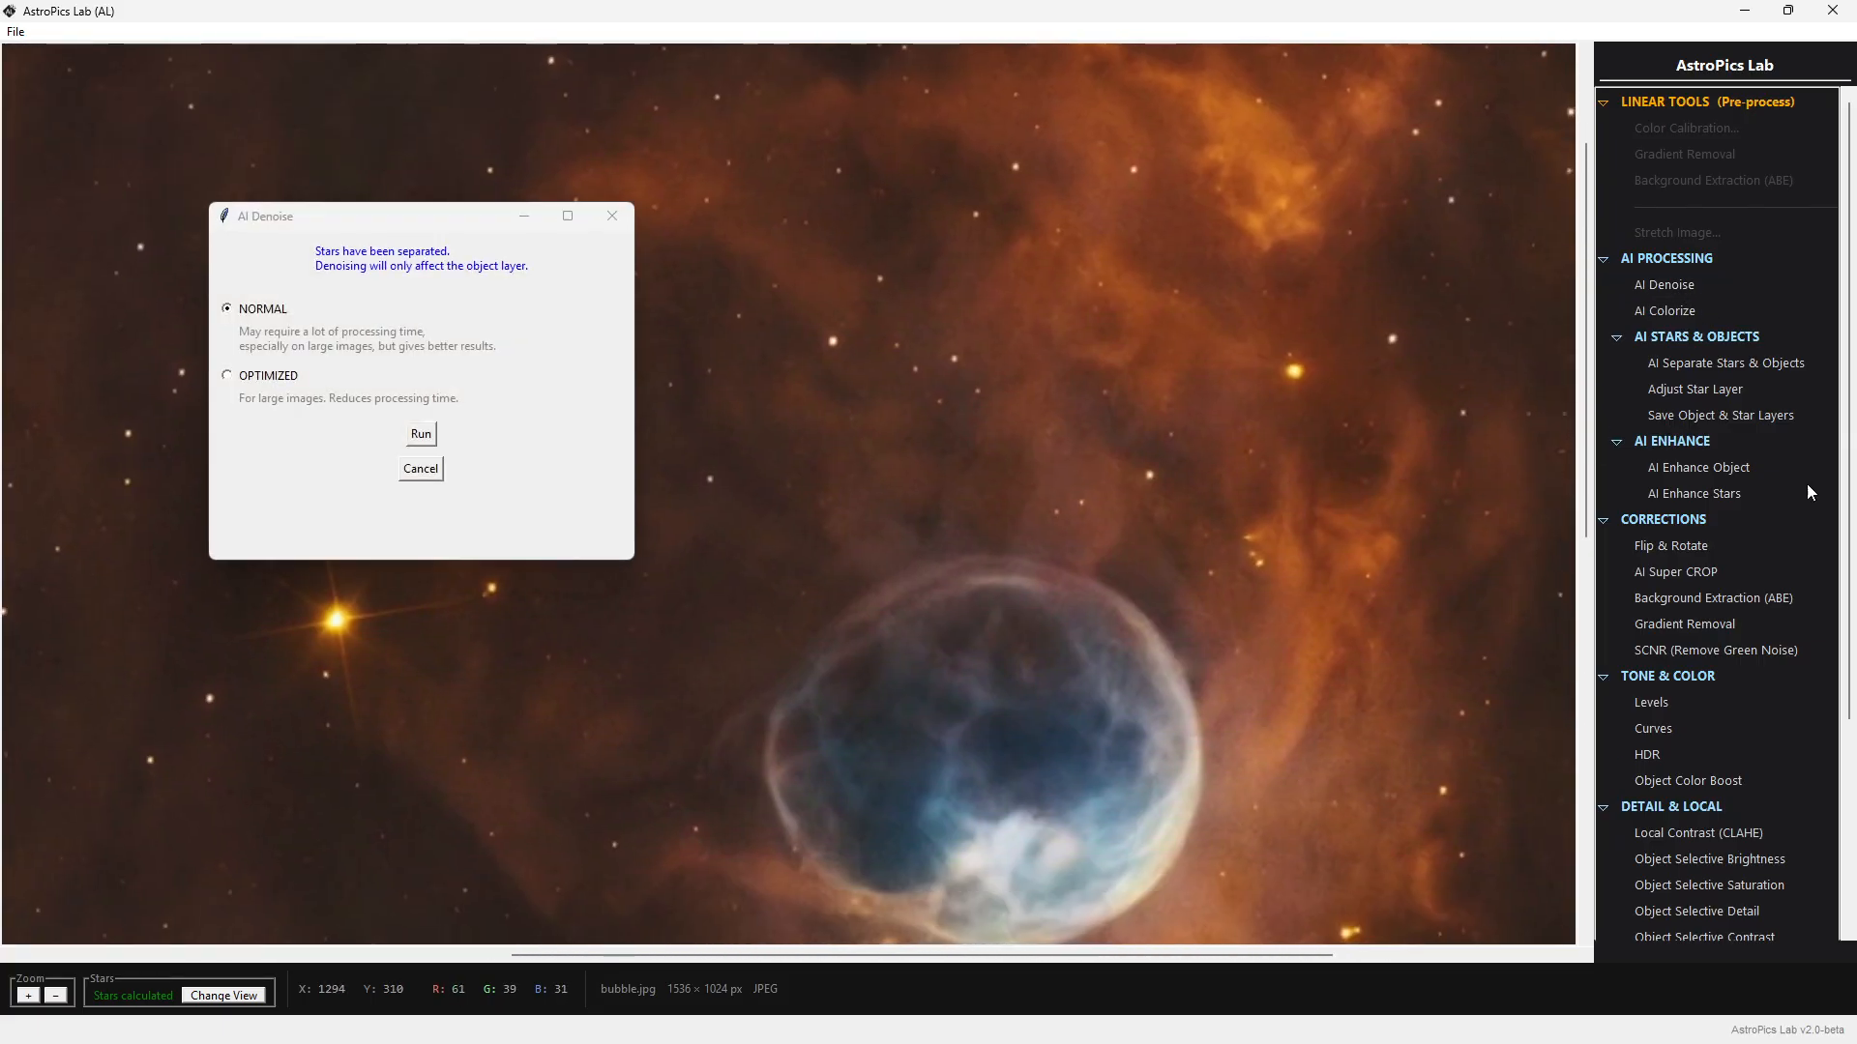
left_click(414, 437)
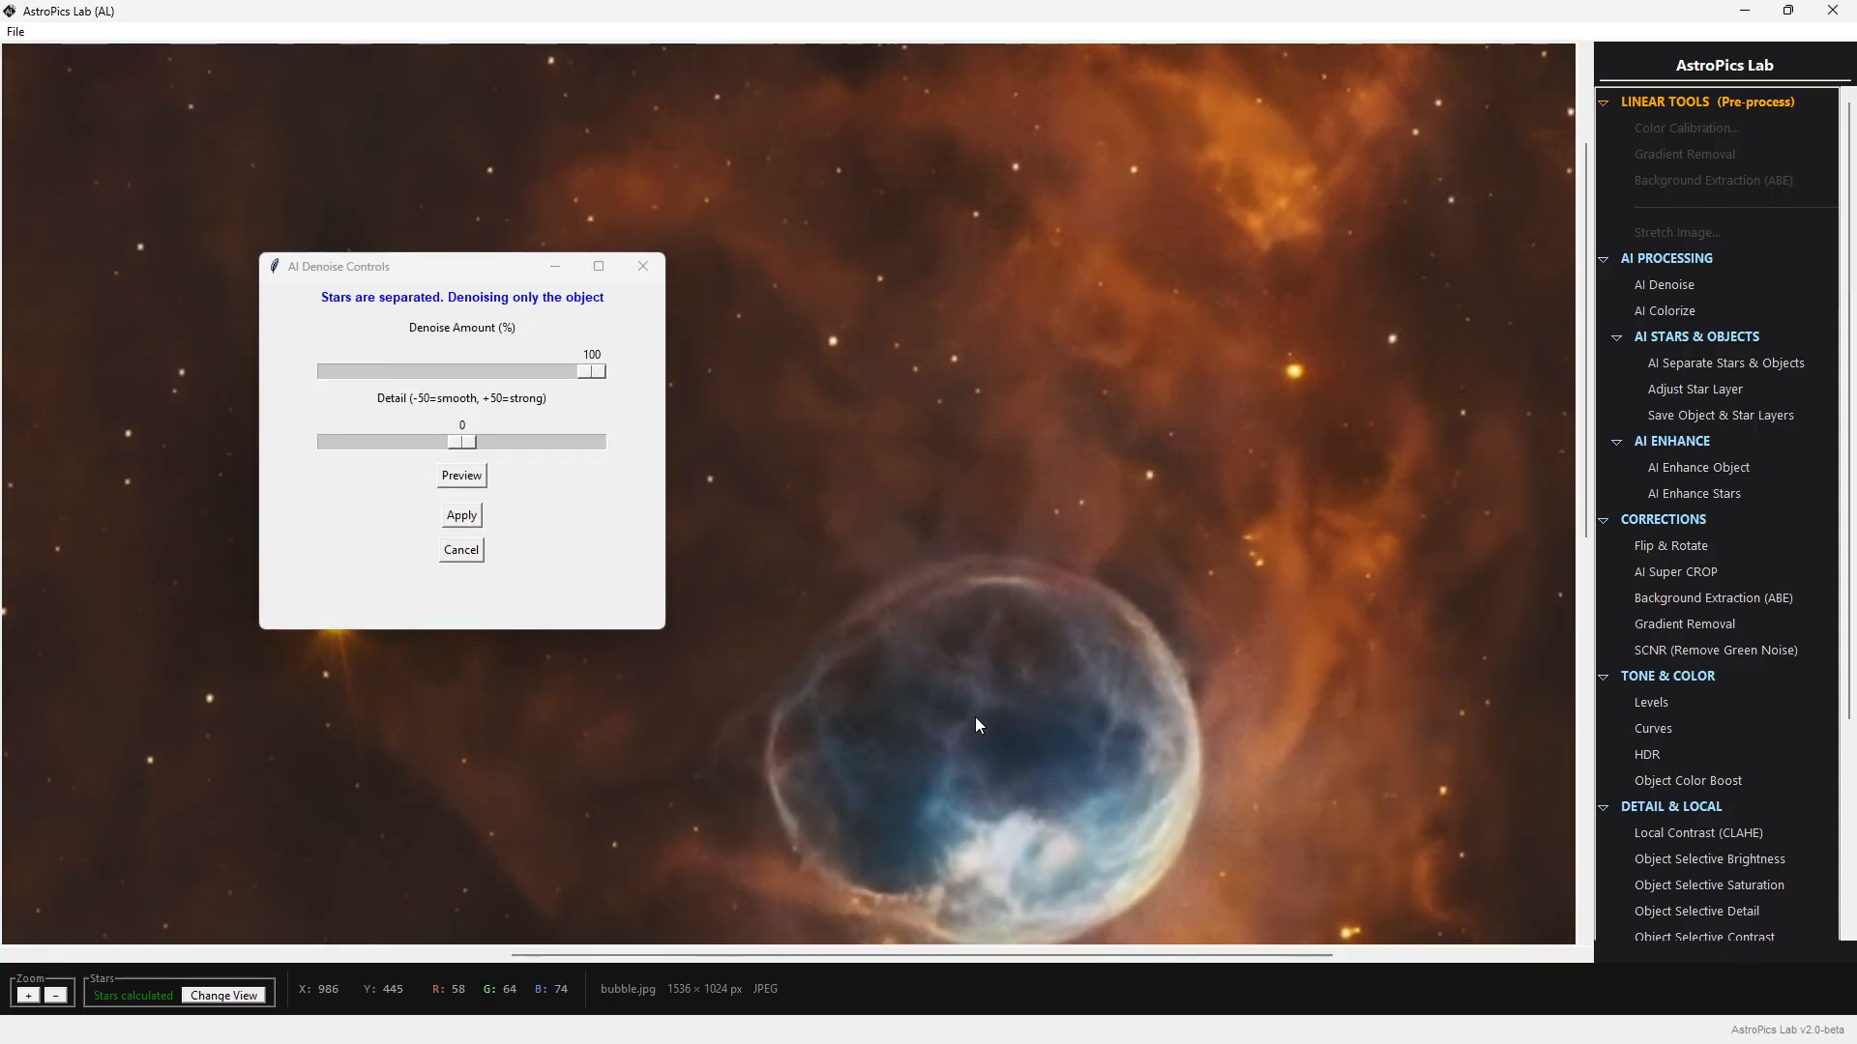
left_click(462, 515)
Examine the denoised nebula around the blue bubble, the bright yellow star and the orange clouds
scroll(780, 534, "down", 2)
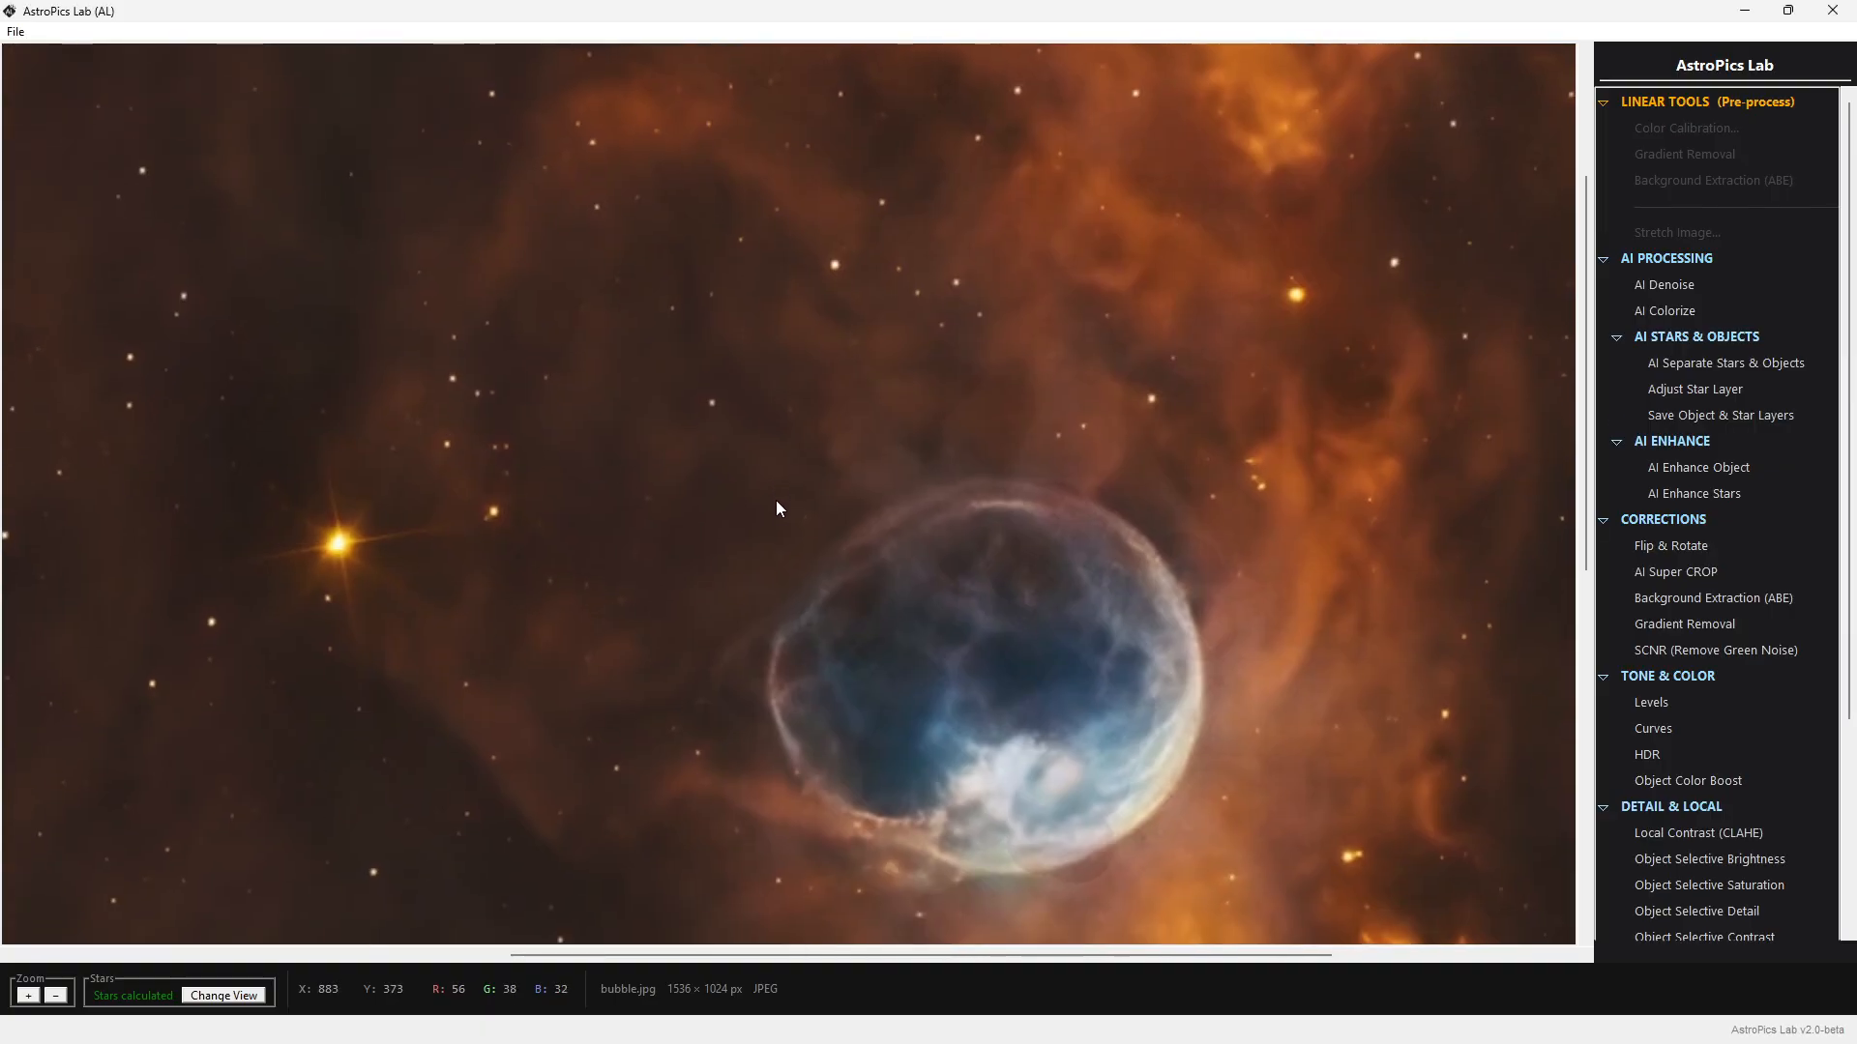
scroll(782, 518, "down", 2)
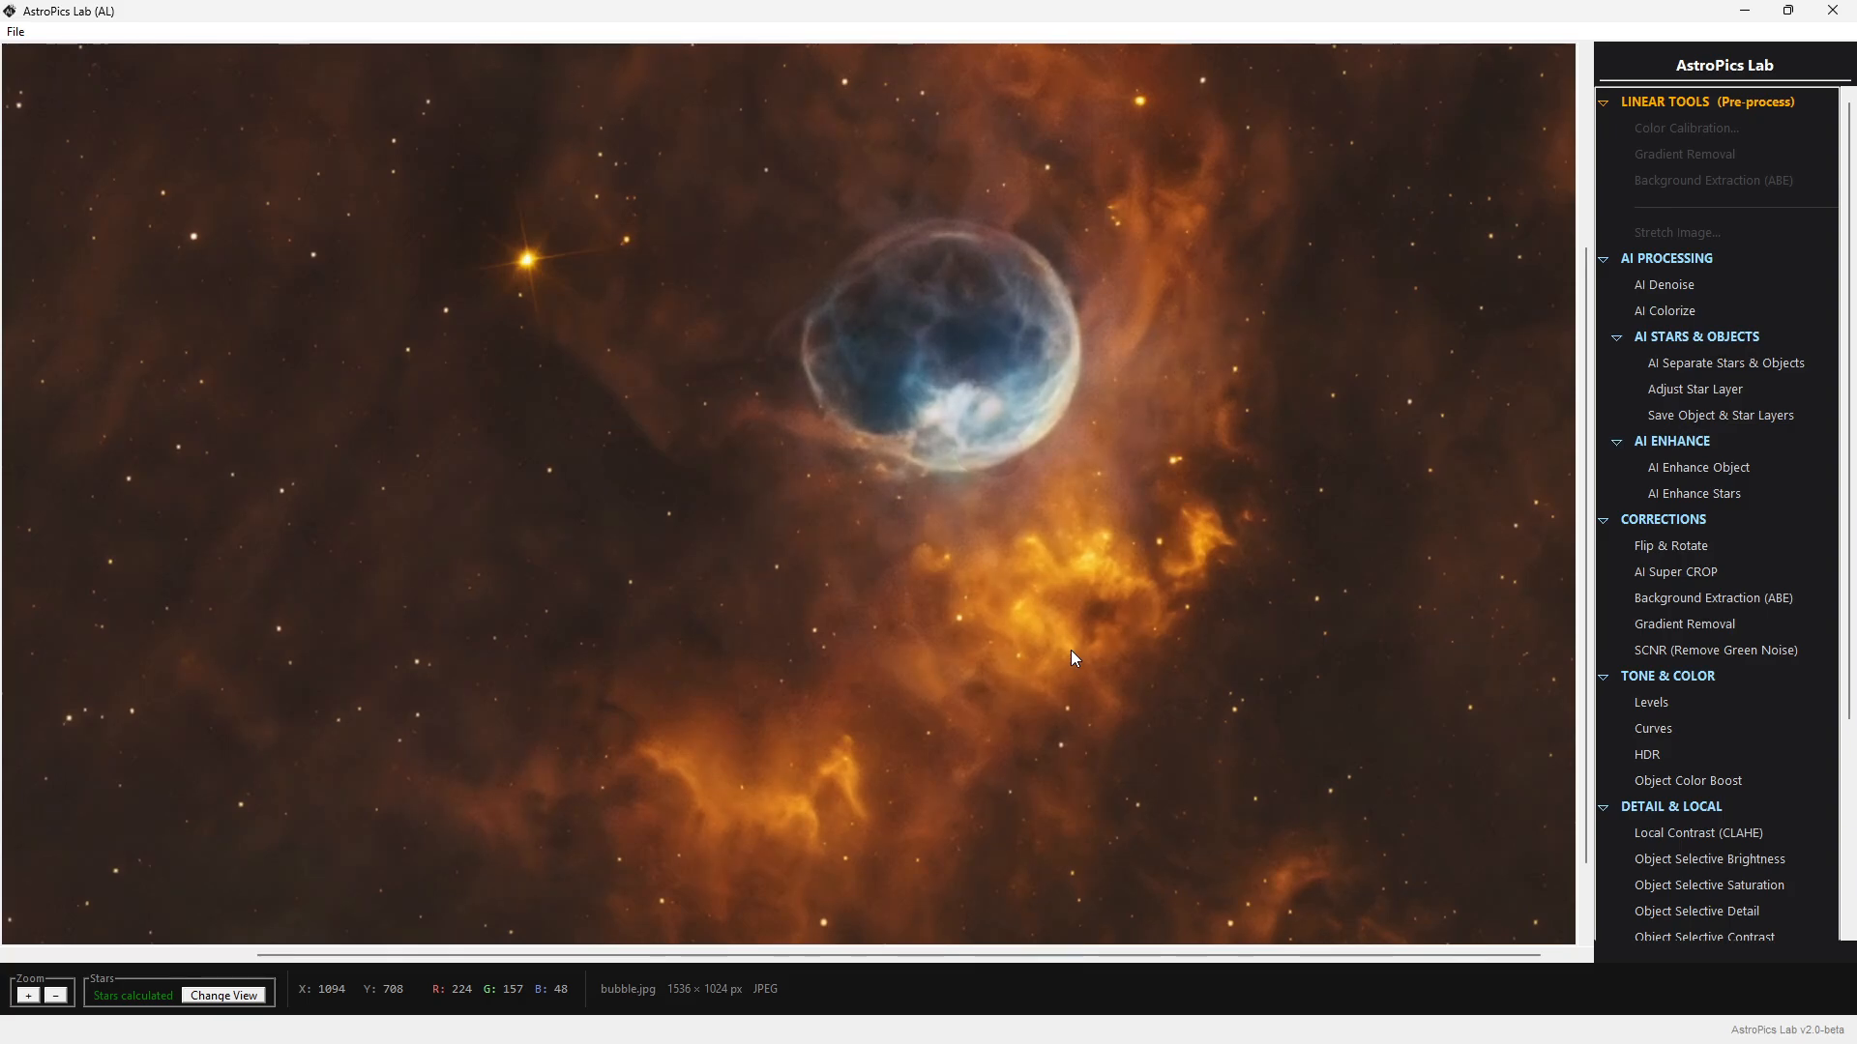
left_click_drag(1025, 340, 1002, 474)
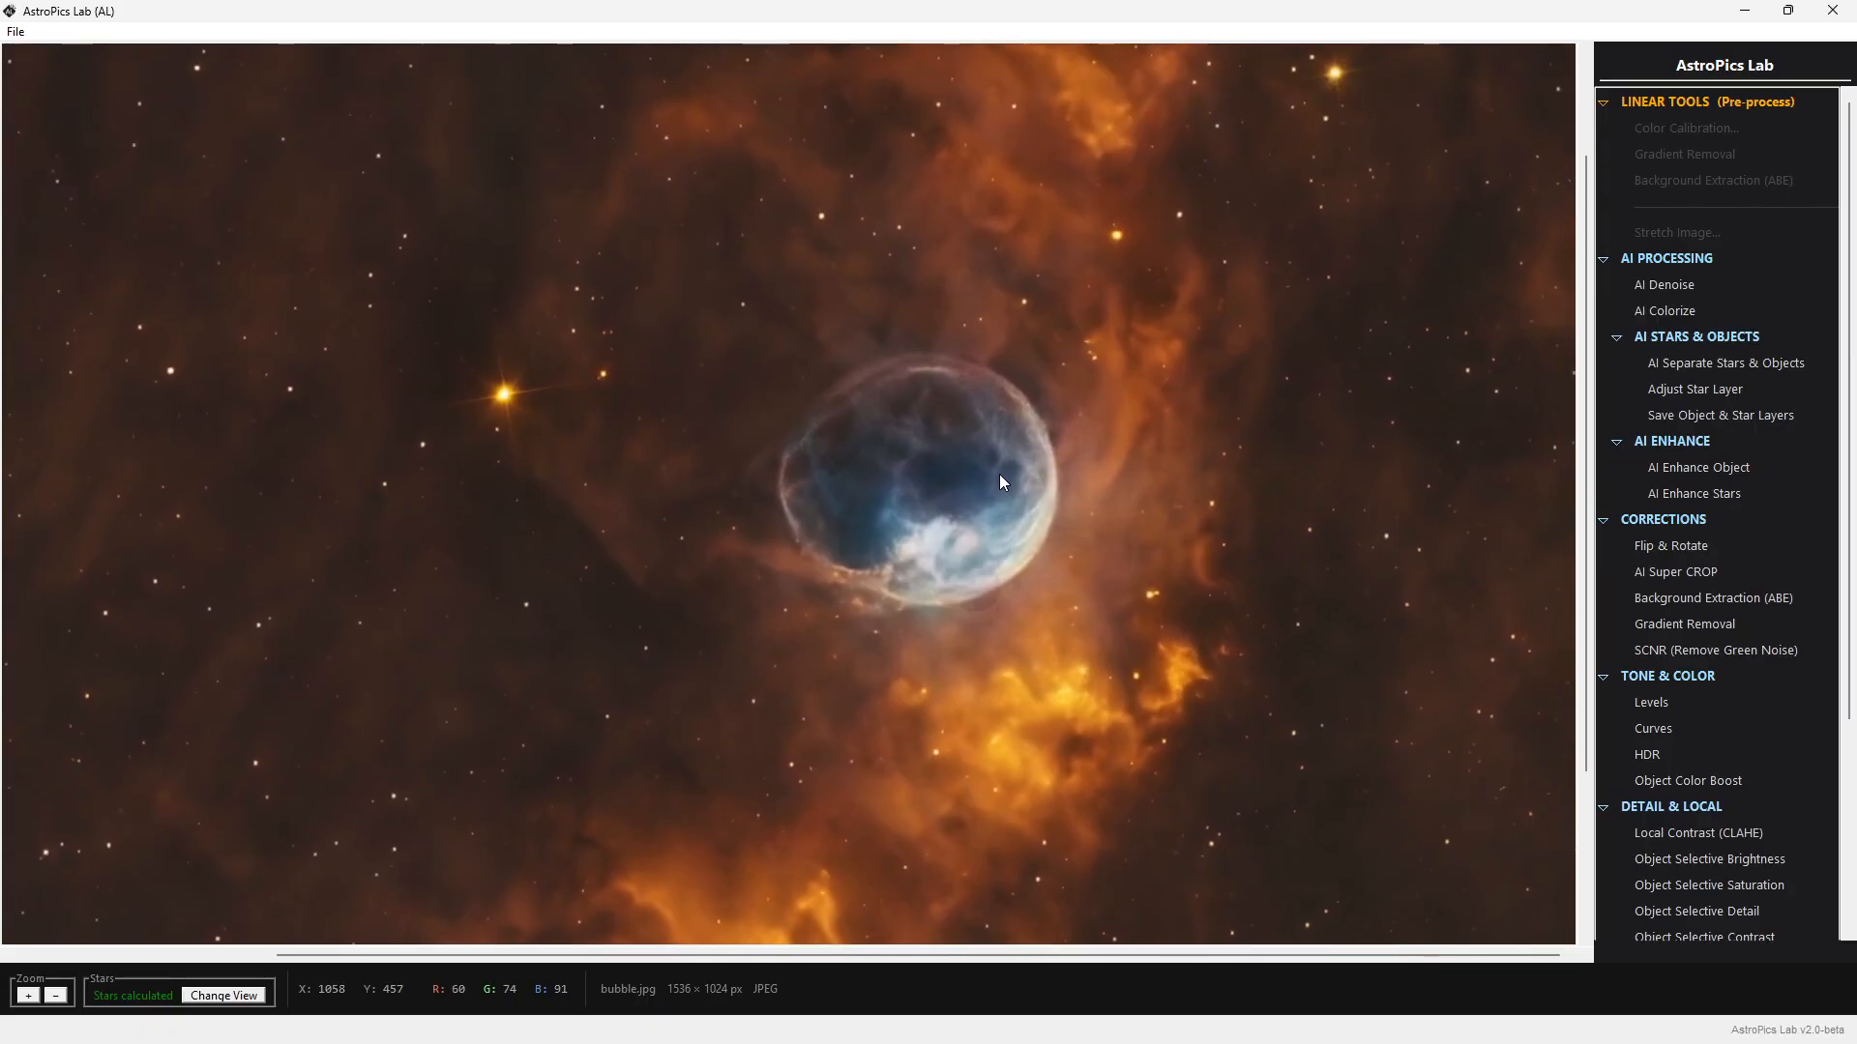
scroll(965, 514, "up", 2)
left_click_drag(1128, 532, 884, 491)
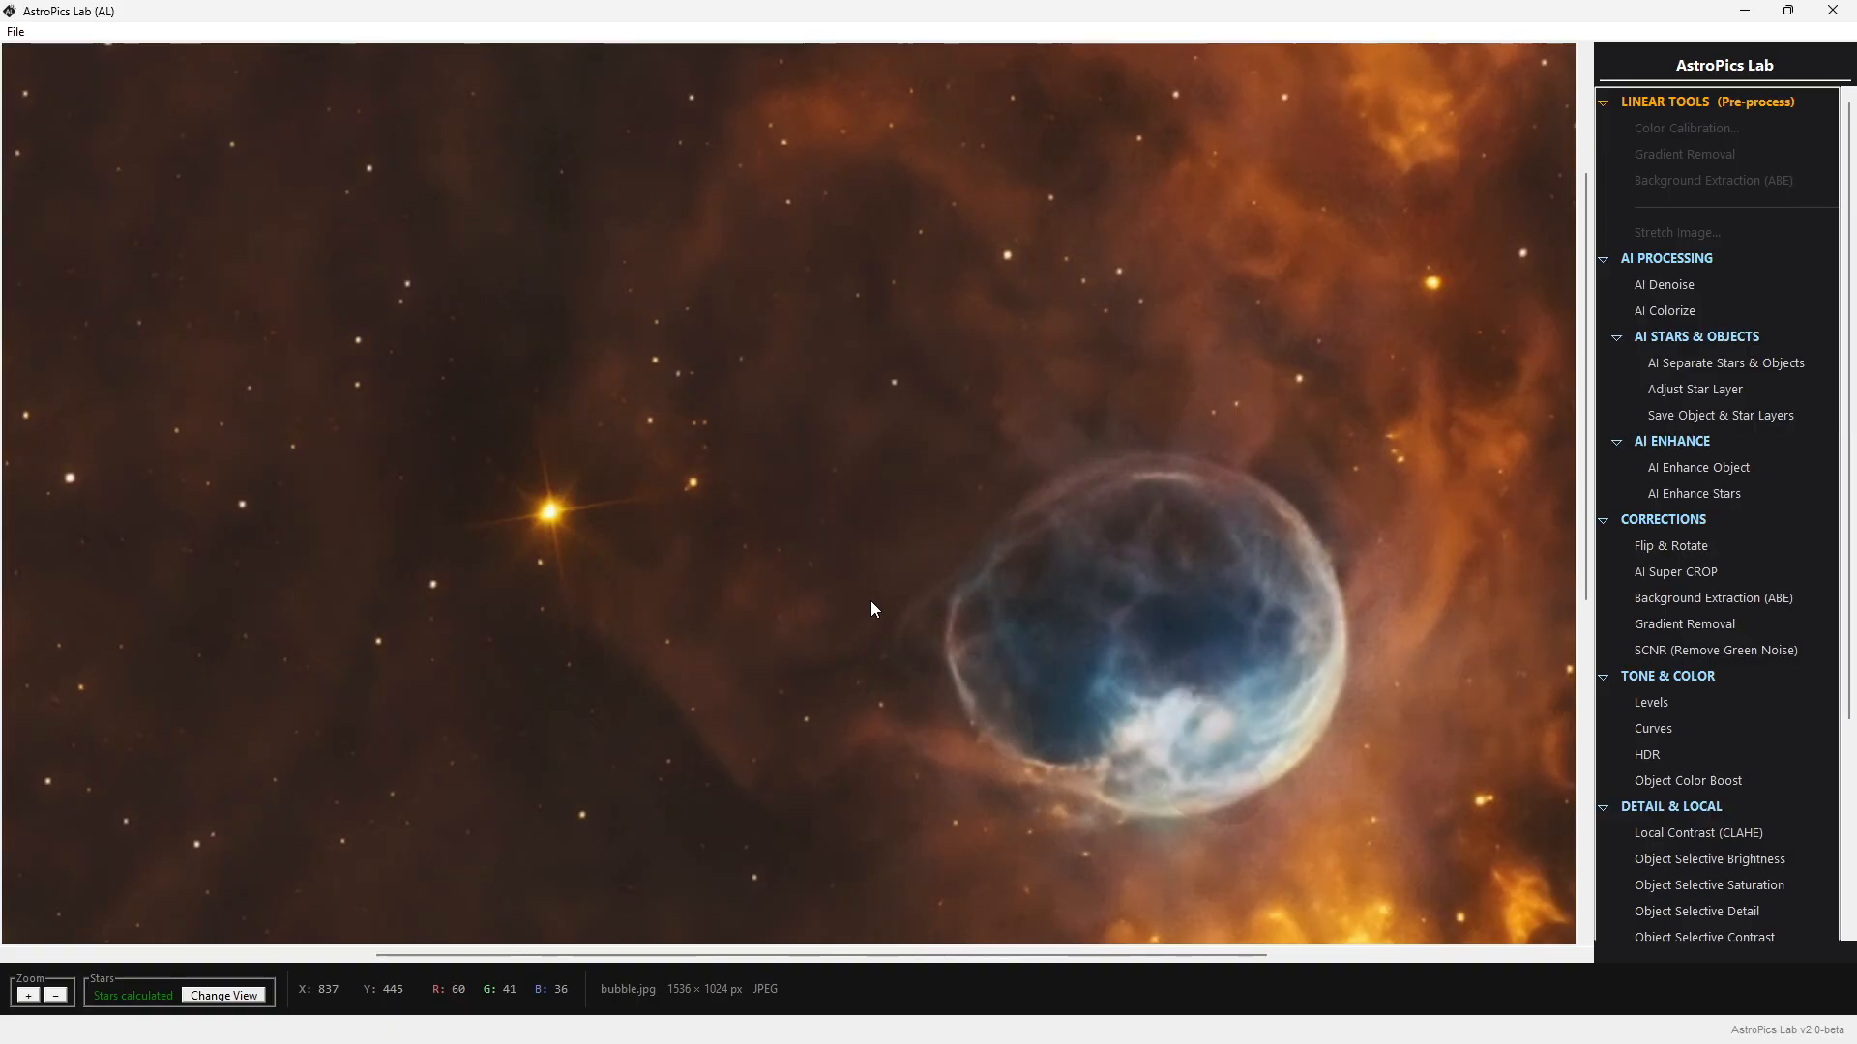
left_click_drag(1157, 757, 1074, 600)
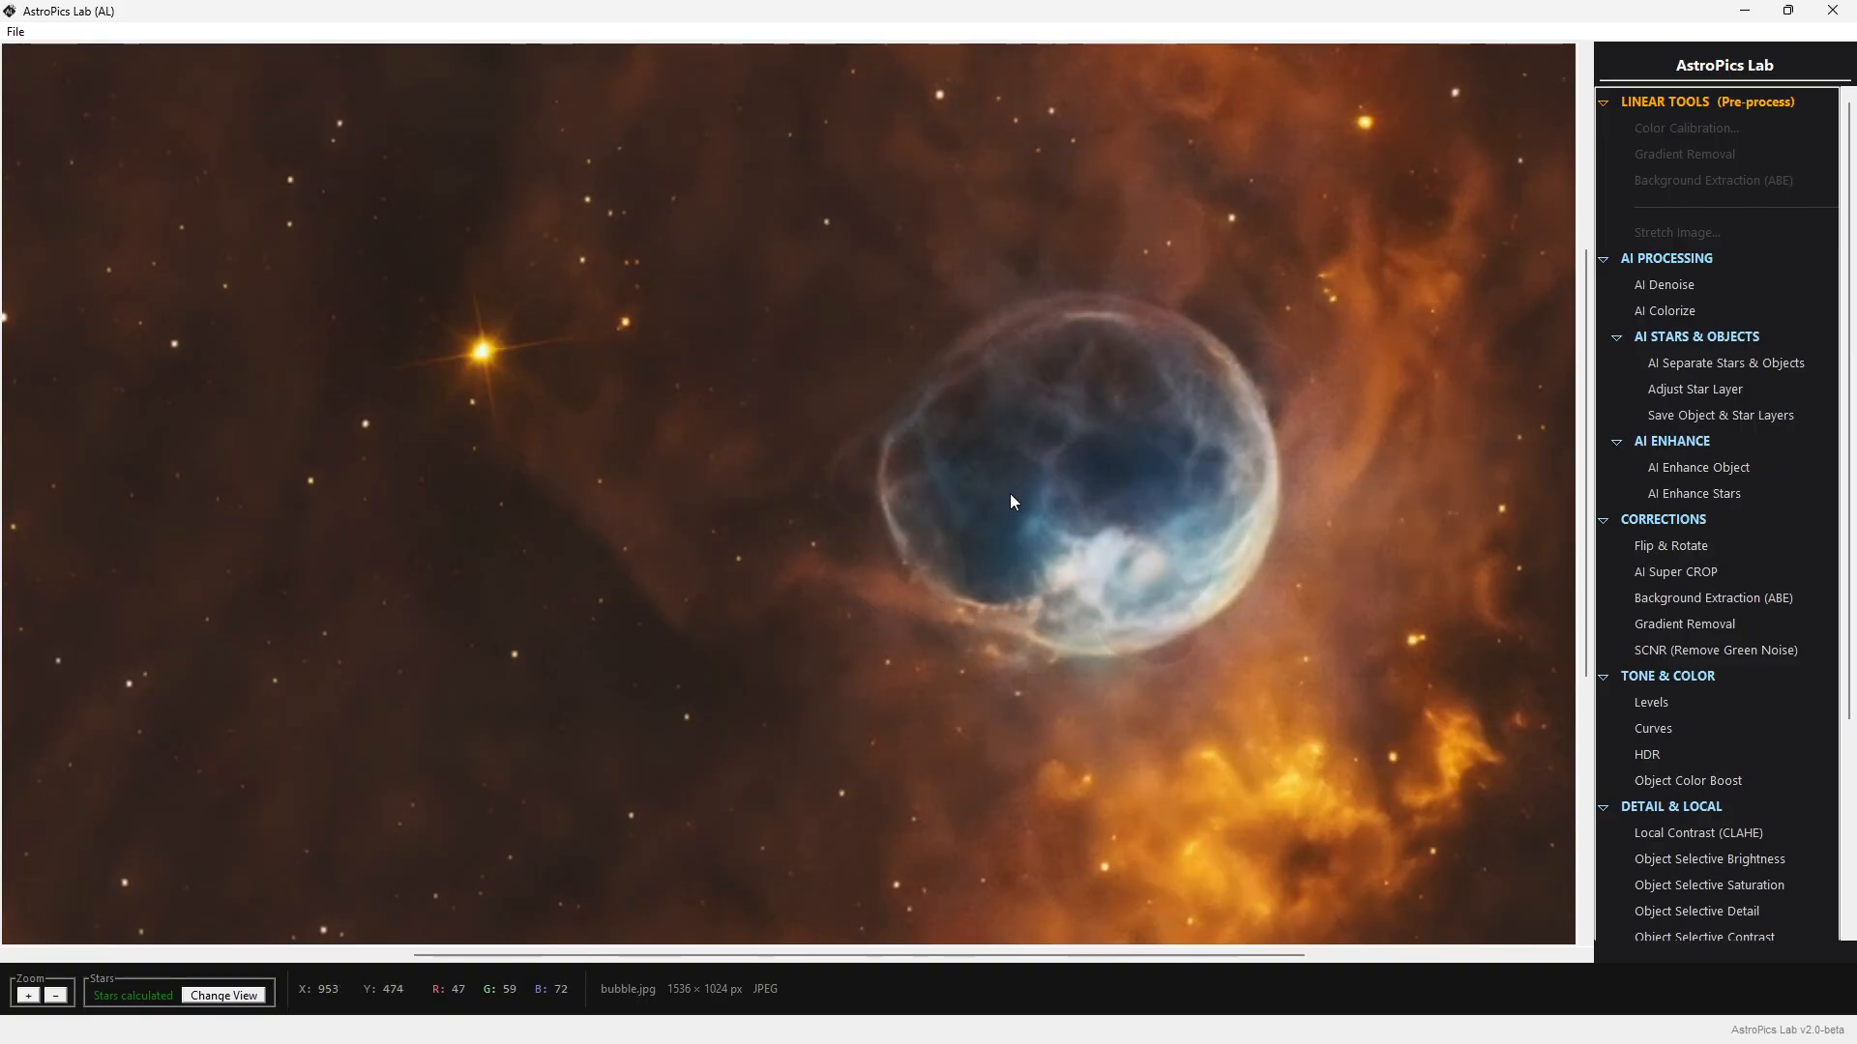
scroll(1007, 613, "up", 1)
scroll(1027, 646, "down", 3)
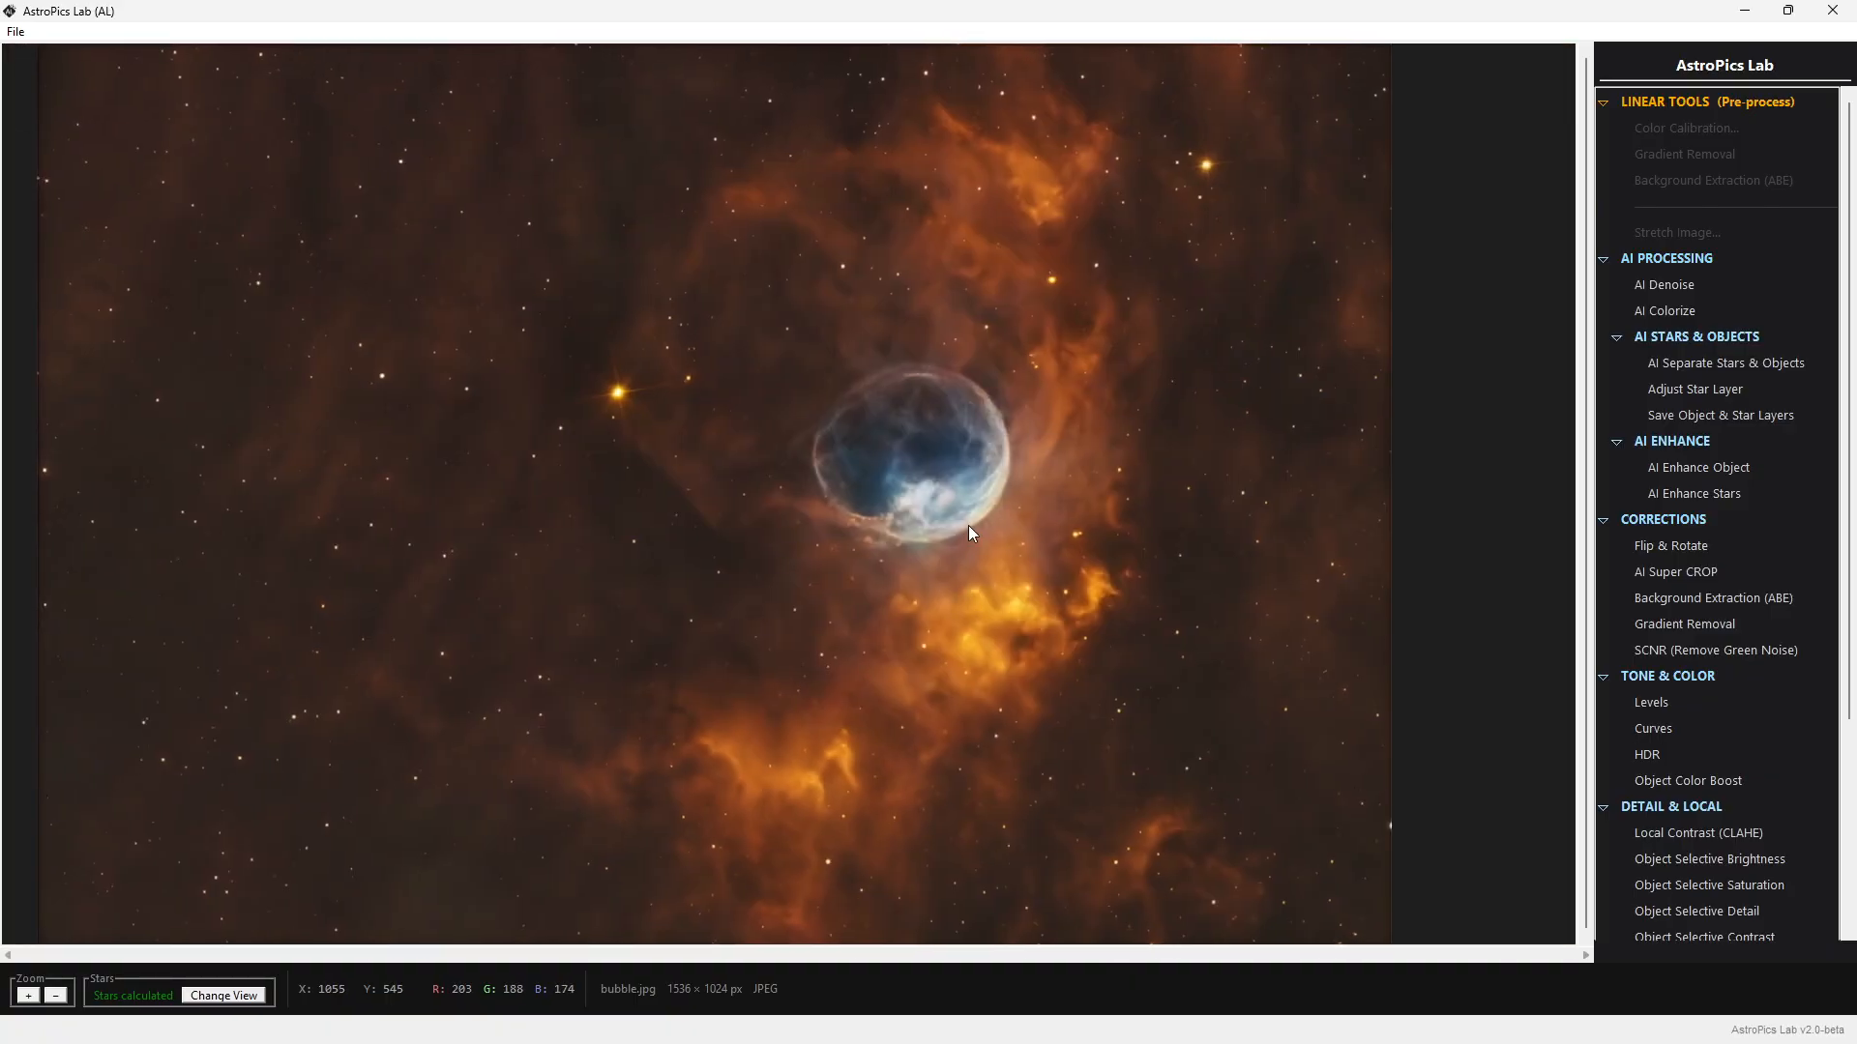
View the options for saving the nebula and star layers, and close them without saving
scroll(967, 525, "down", 2)
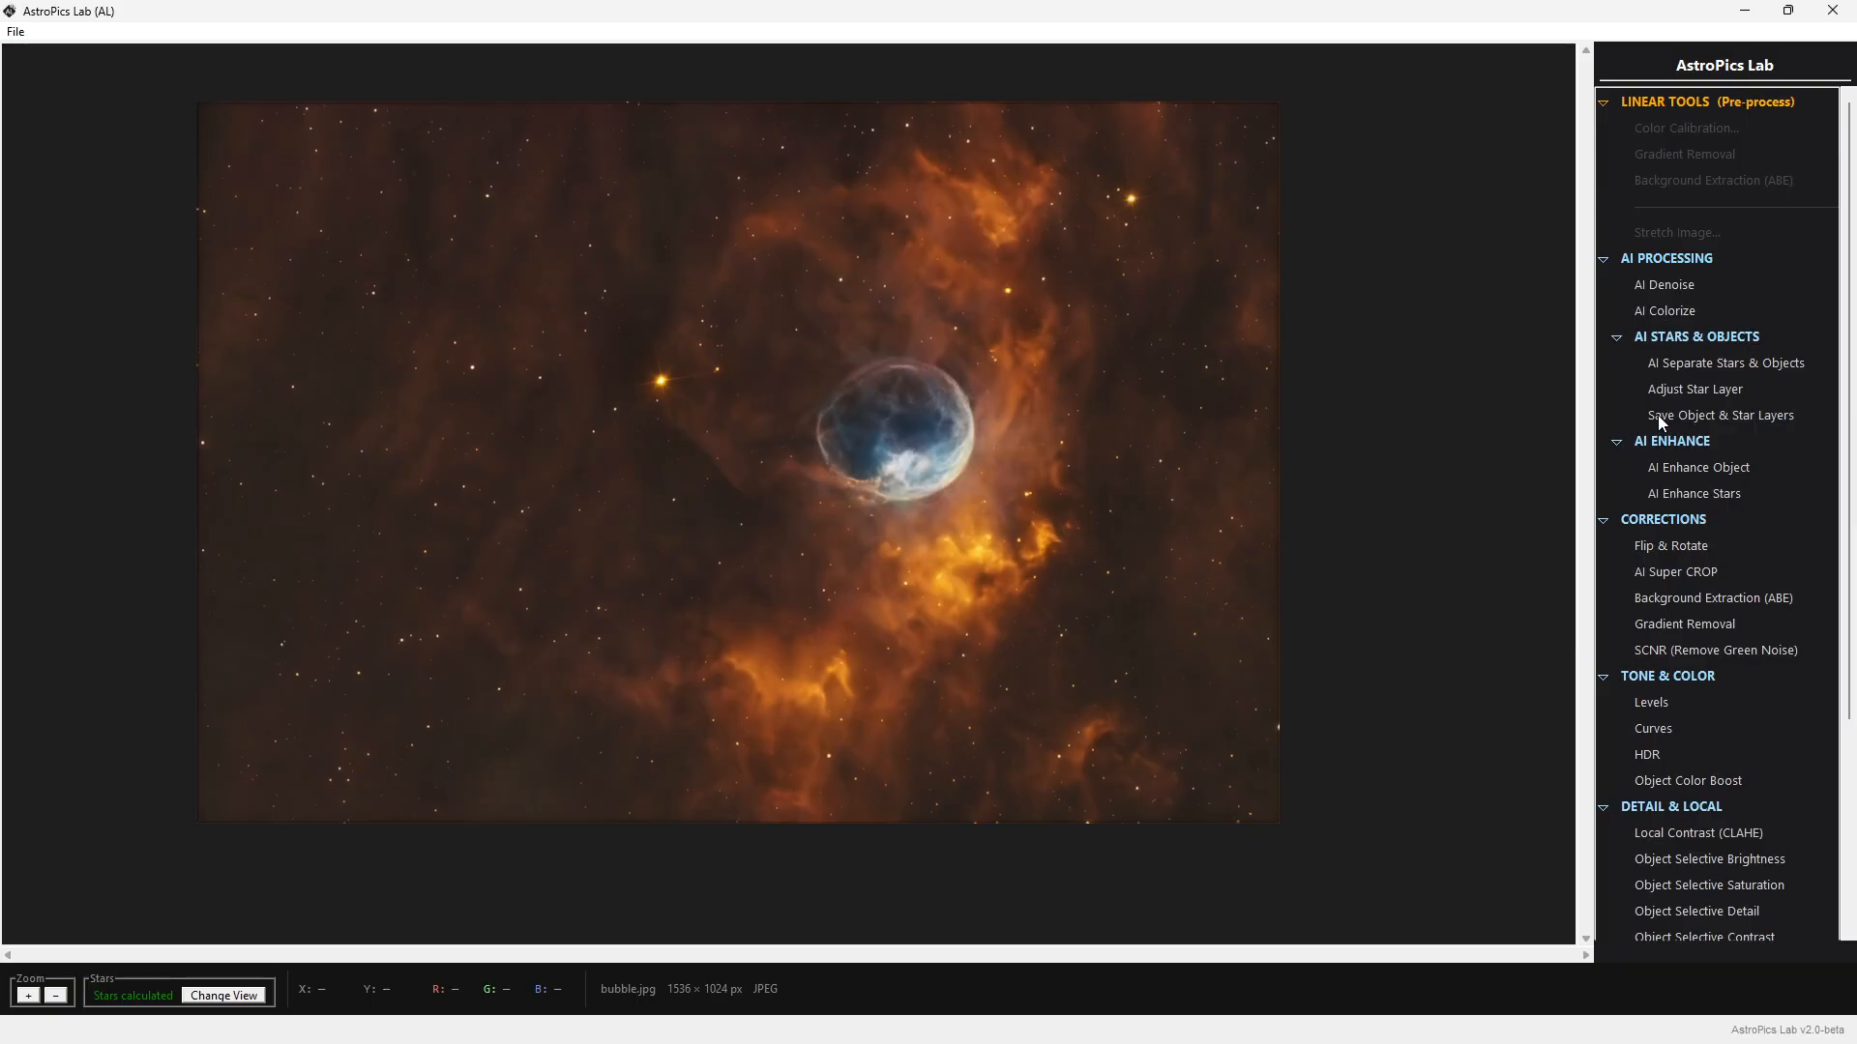
left_click(1749, 417)
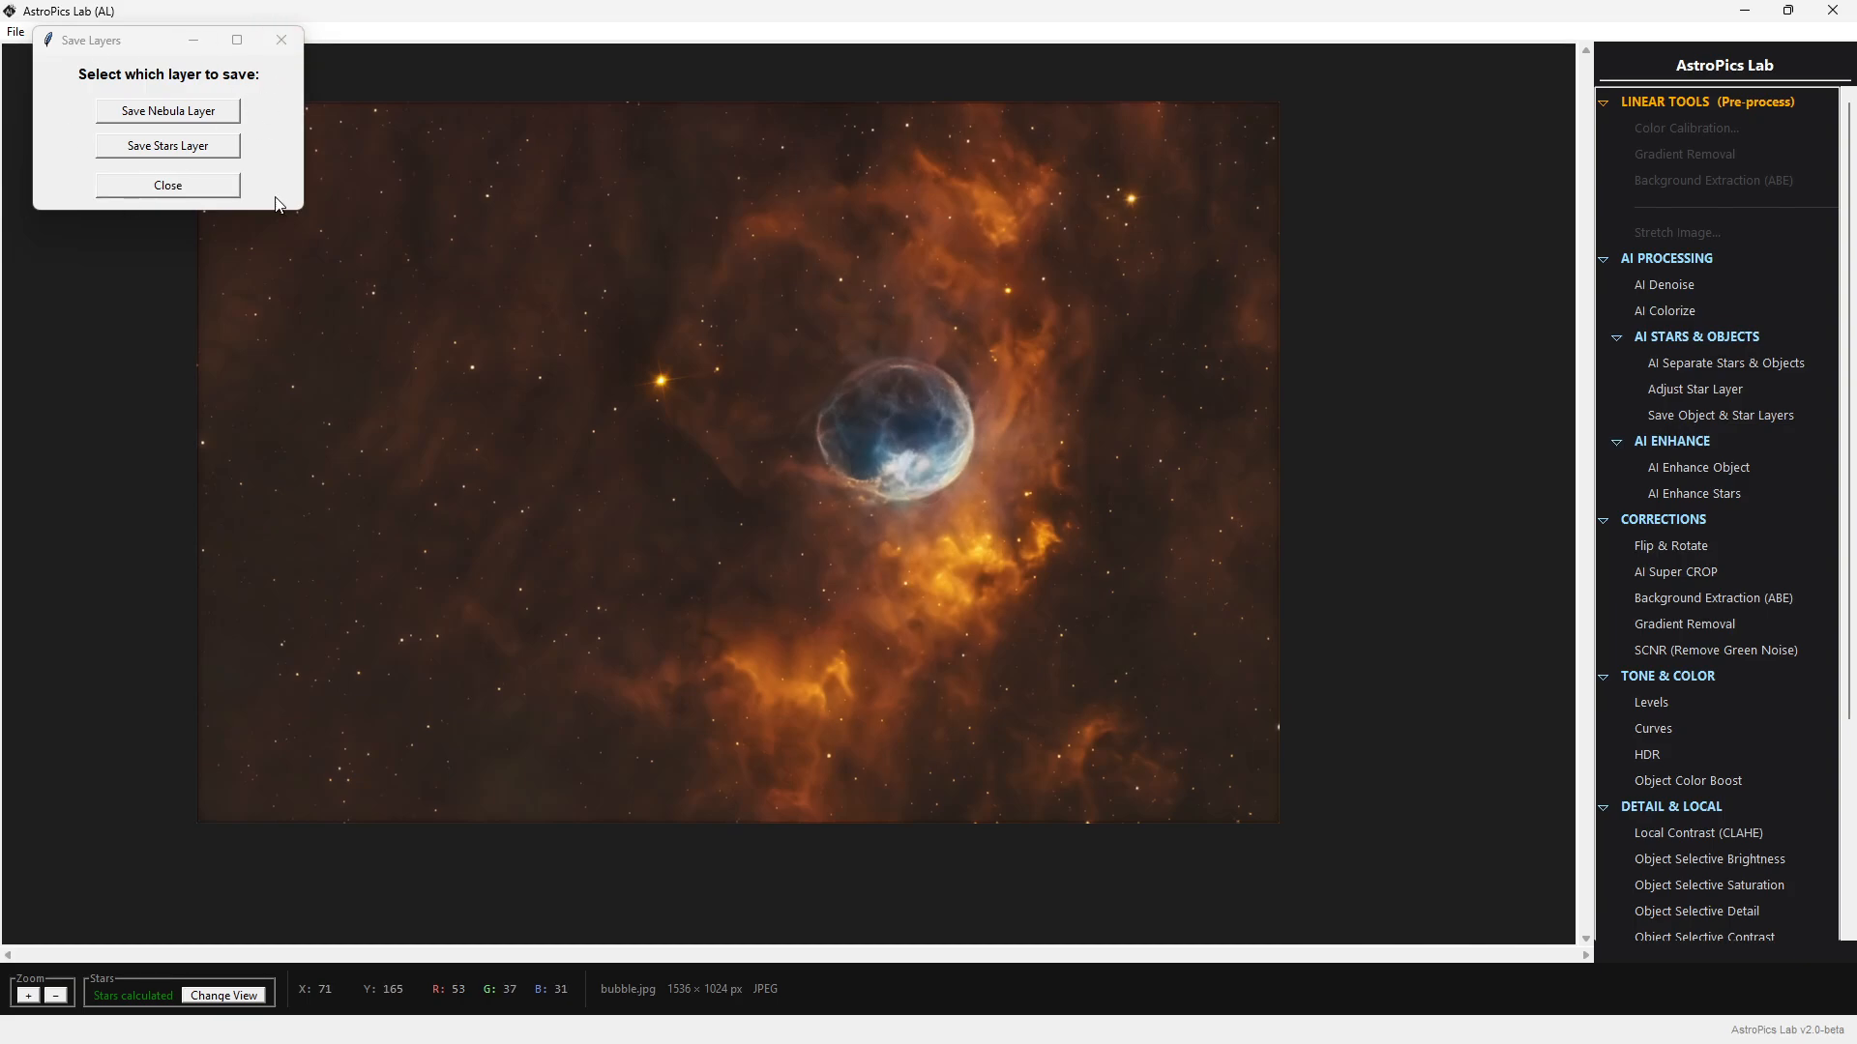
left_click(282, 41)
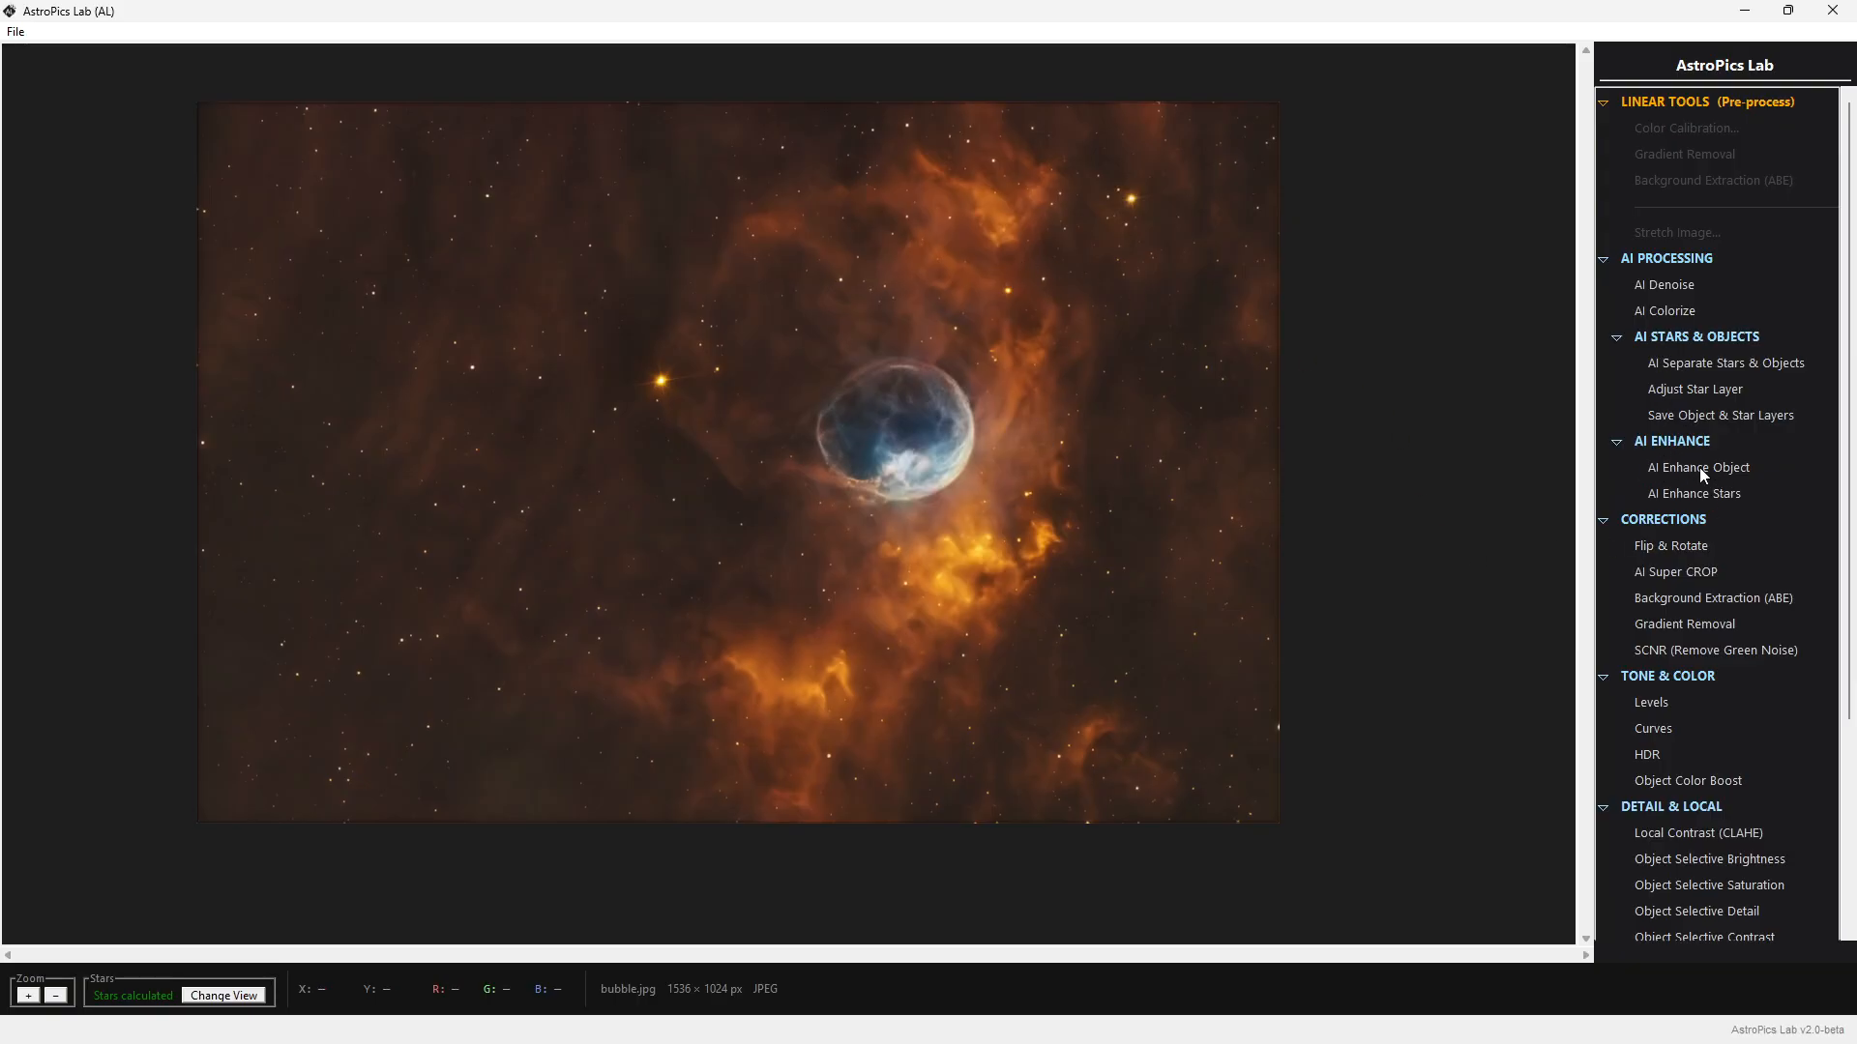
Apply AI Enhance Object to the object layer with an enhance amount of 100% and inspect the bubble up close
left_click(1732, 468)
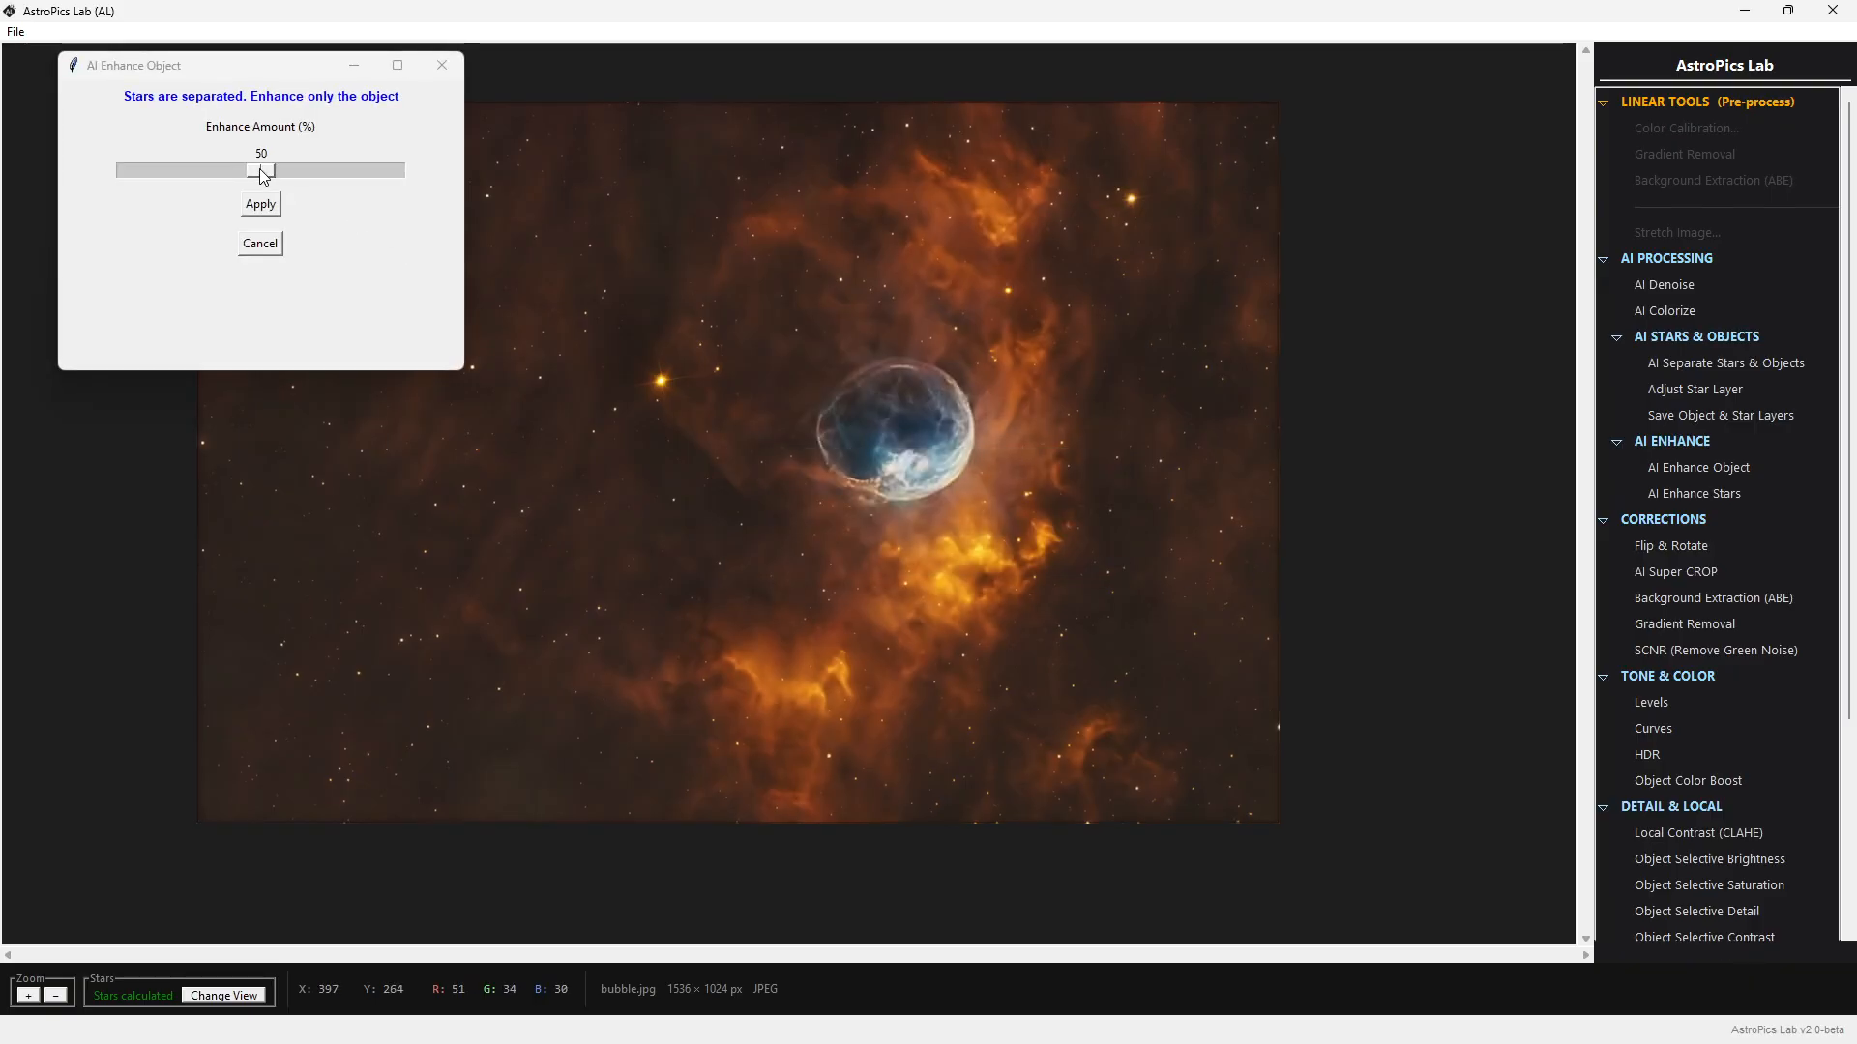
left_click_drag(259, 169, 449, 176)
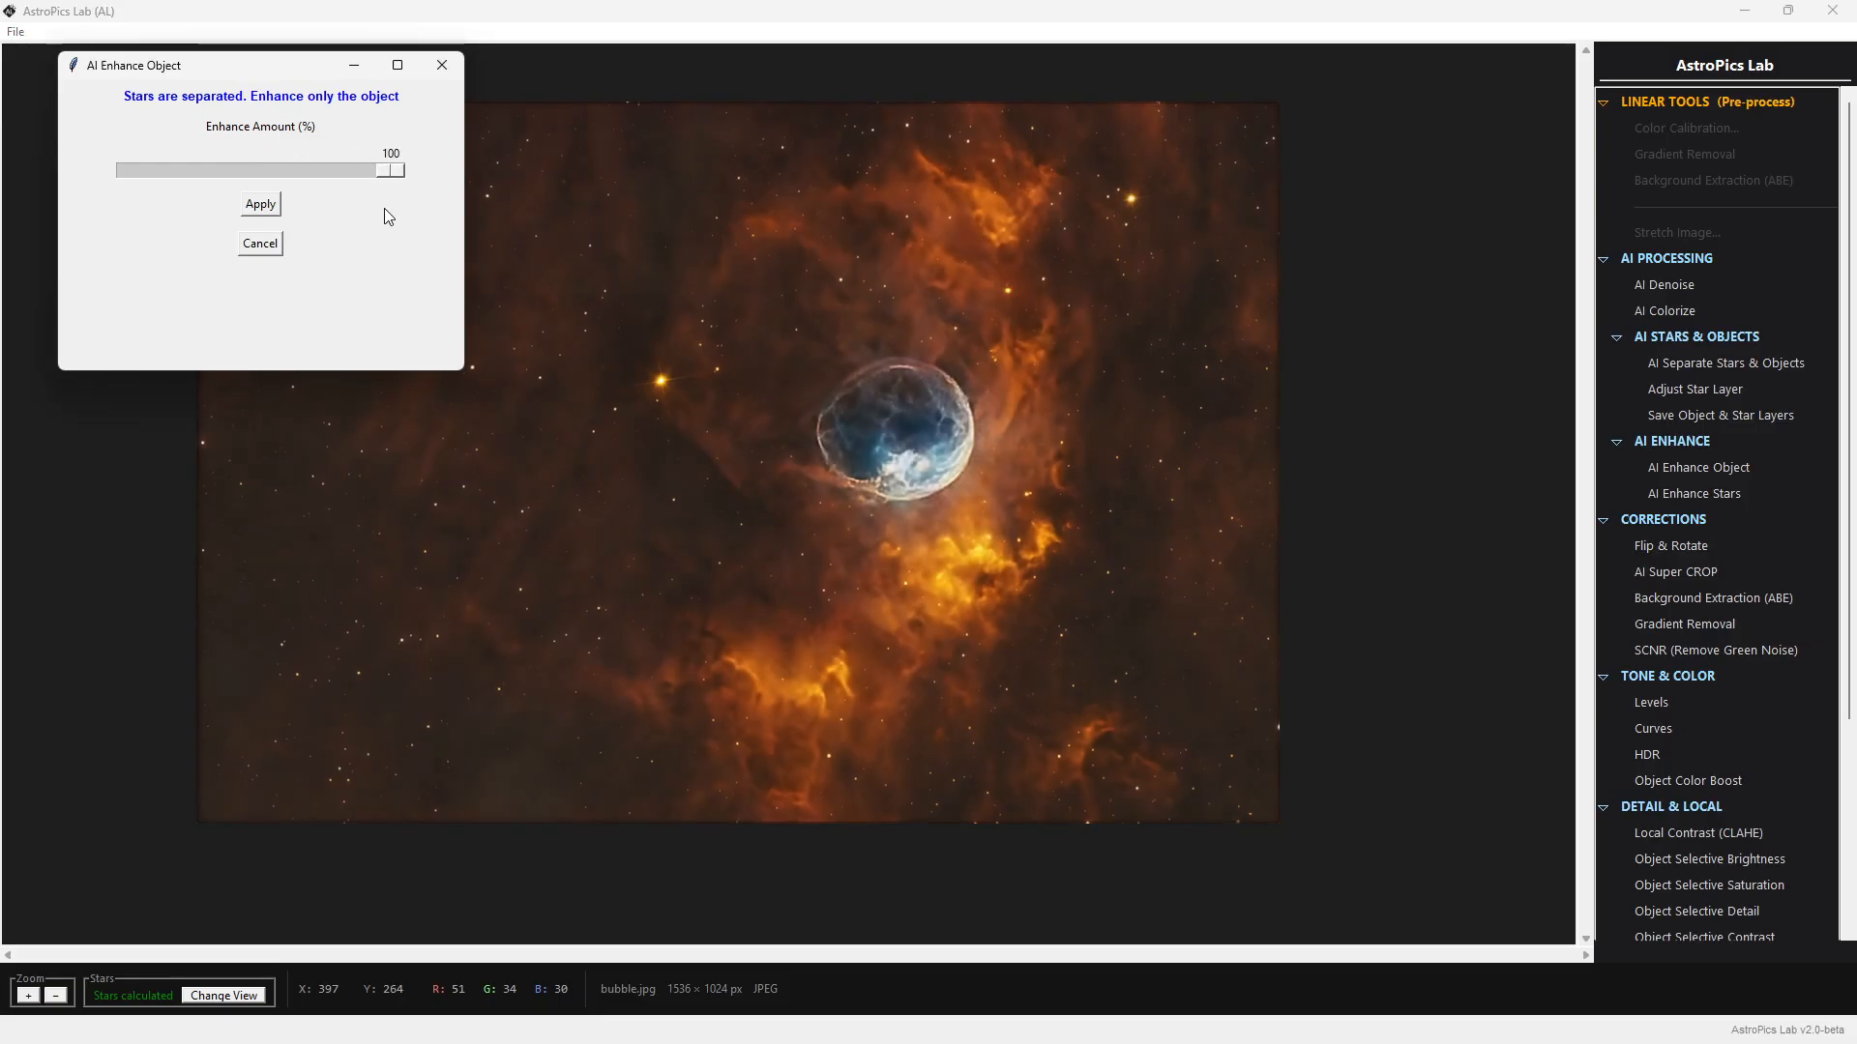
left_click(260, 204)
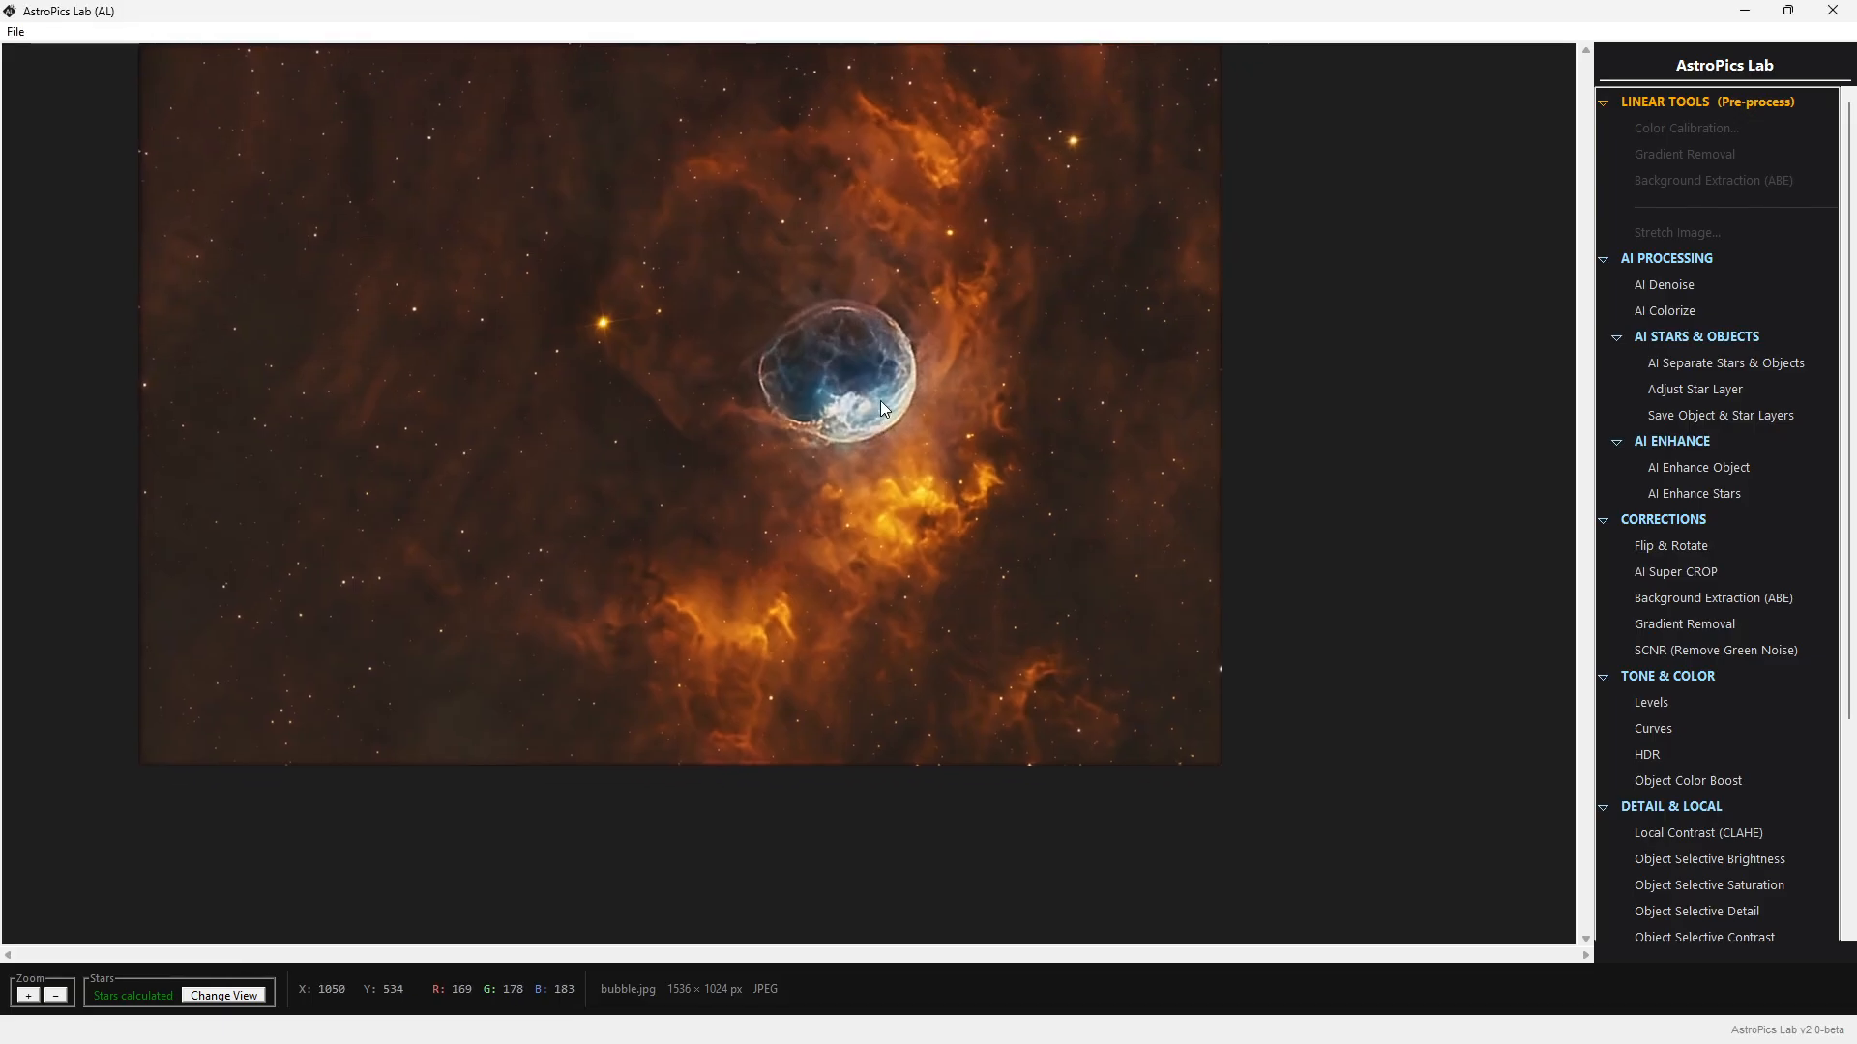
scroll(915, 549, "up", 3)
left_click_drag(1215, 617, 751, 536)
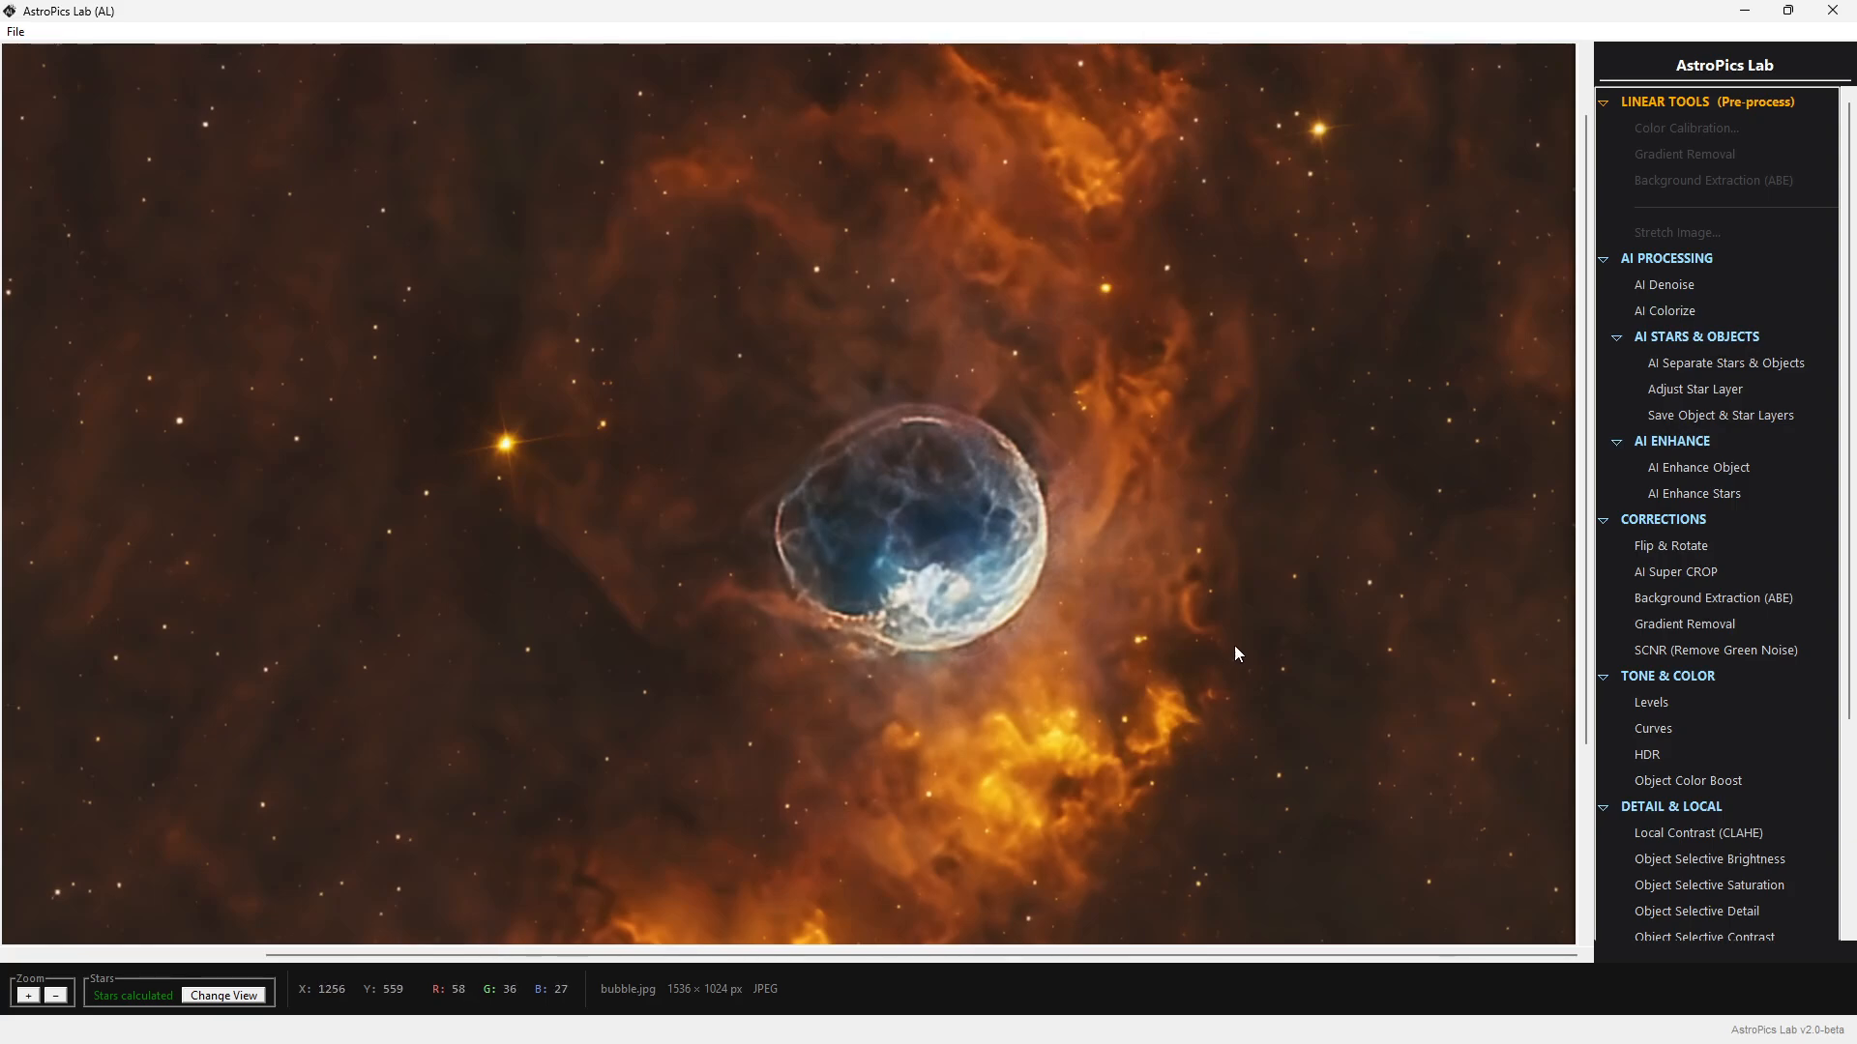
Undo the object enhancement temporarily and compare the bubble and orange clouds with and without it
key("ctrl+z")
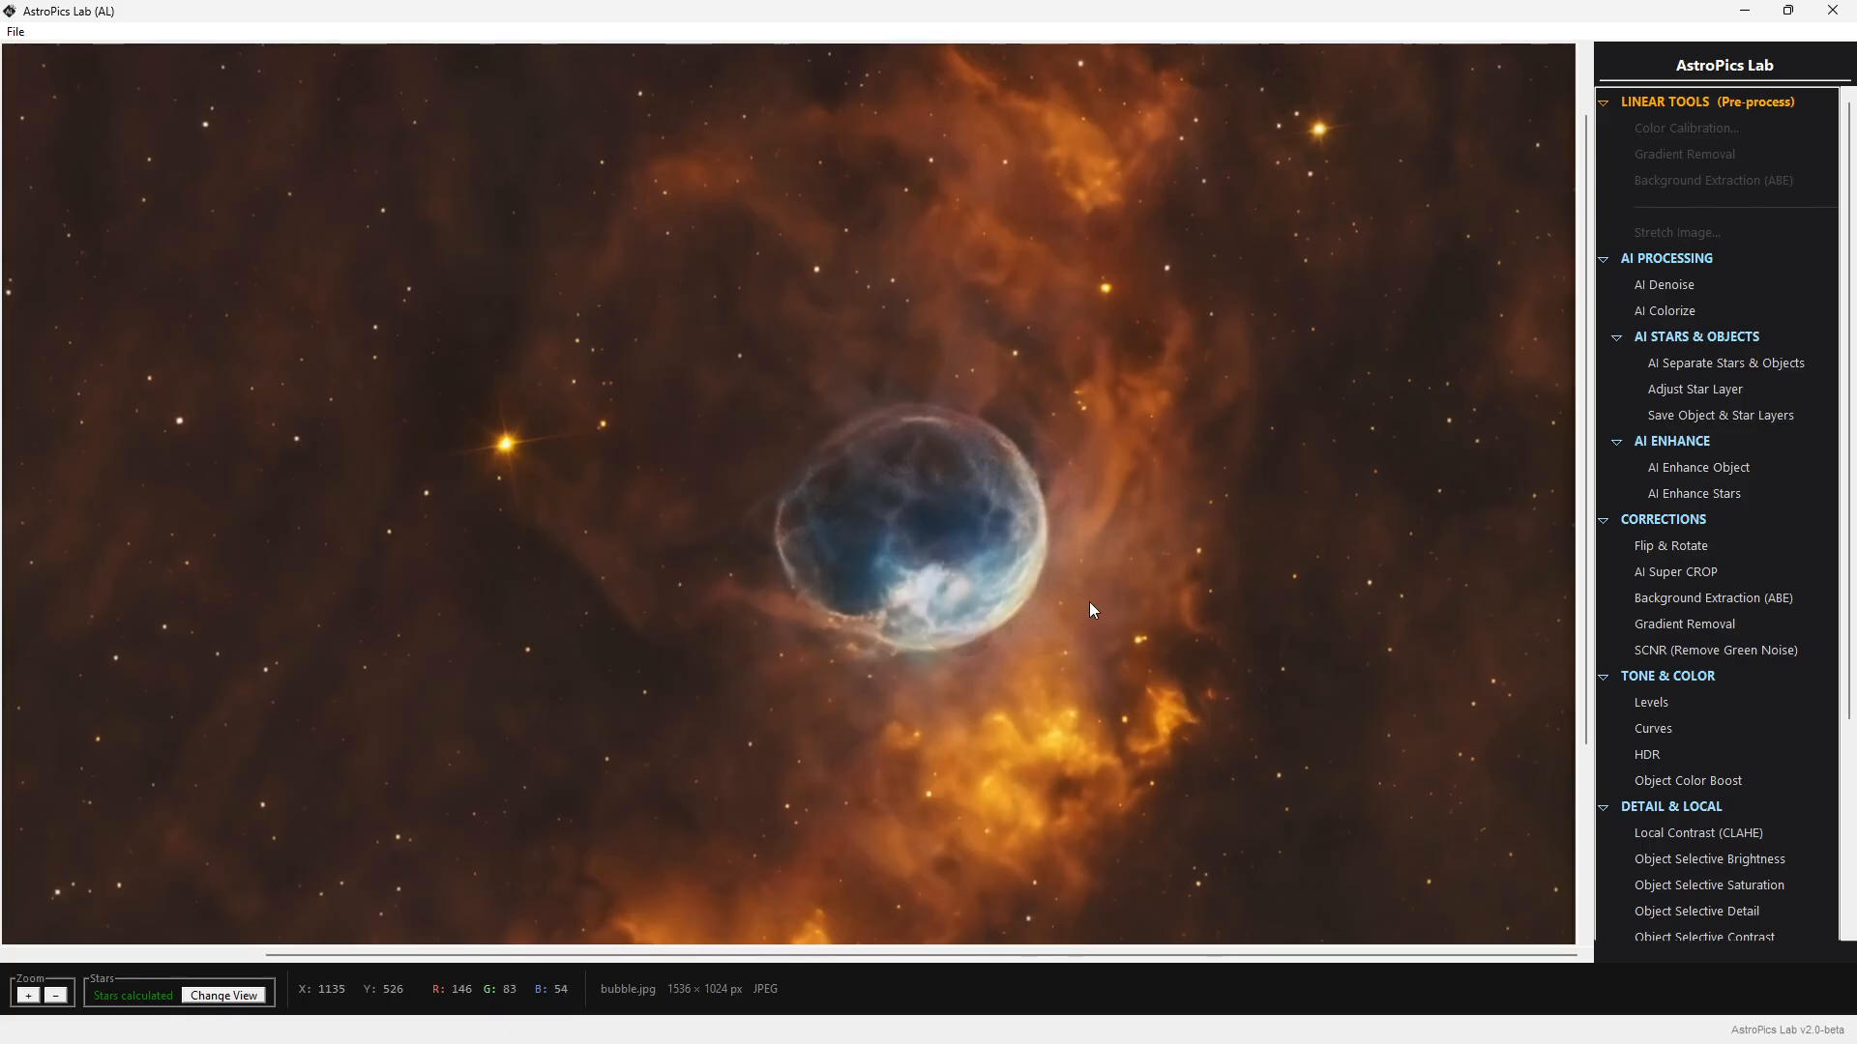
scroll(1085, 571, "down", 1)
scroll(1083, 552, "down", 2)
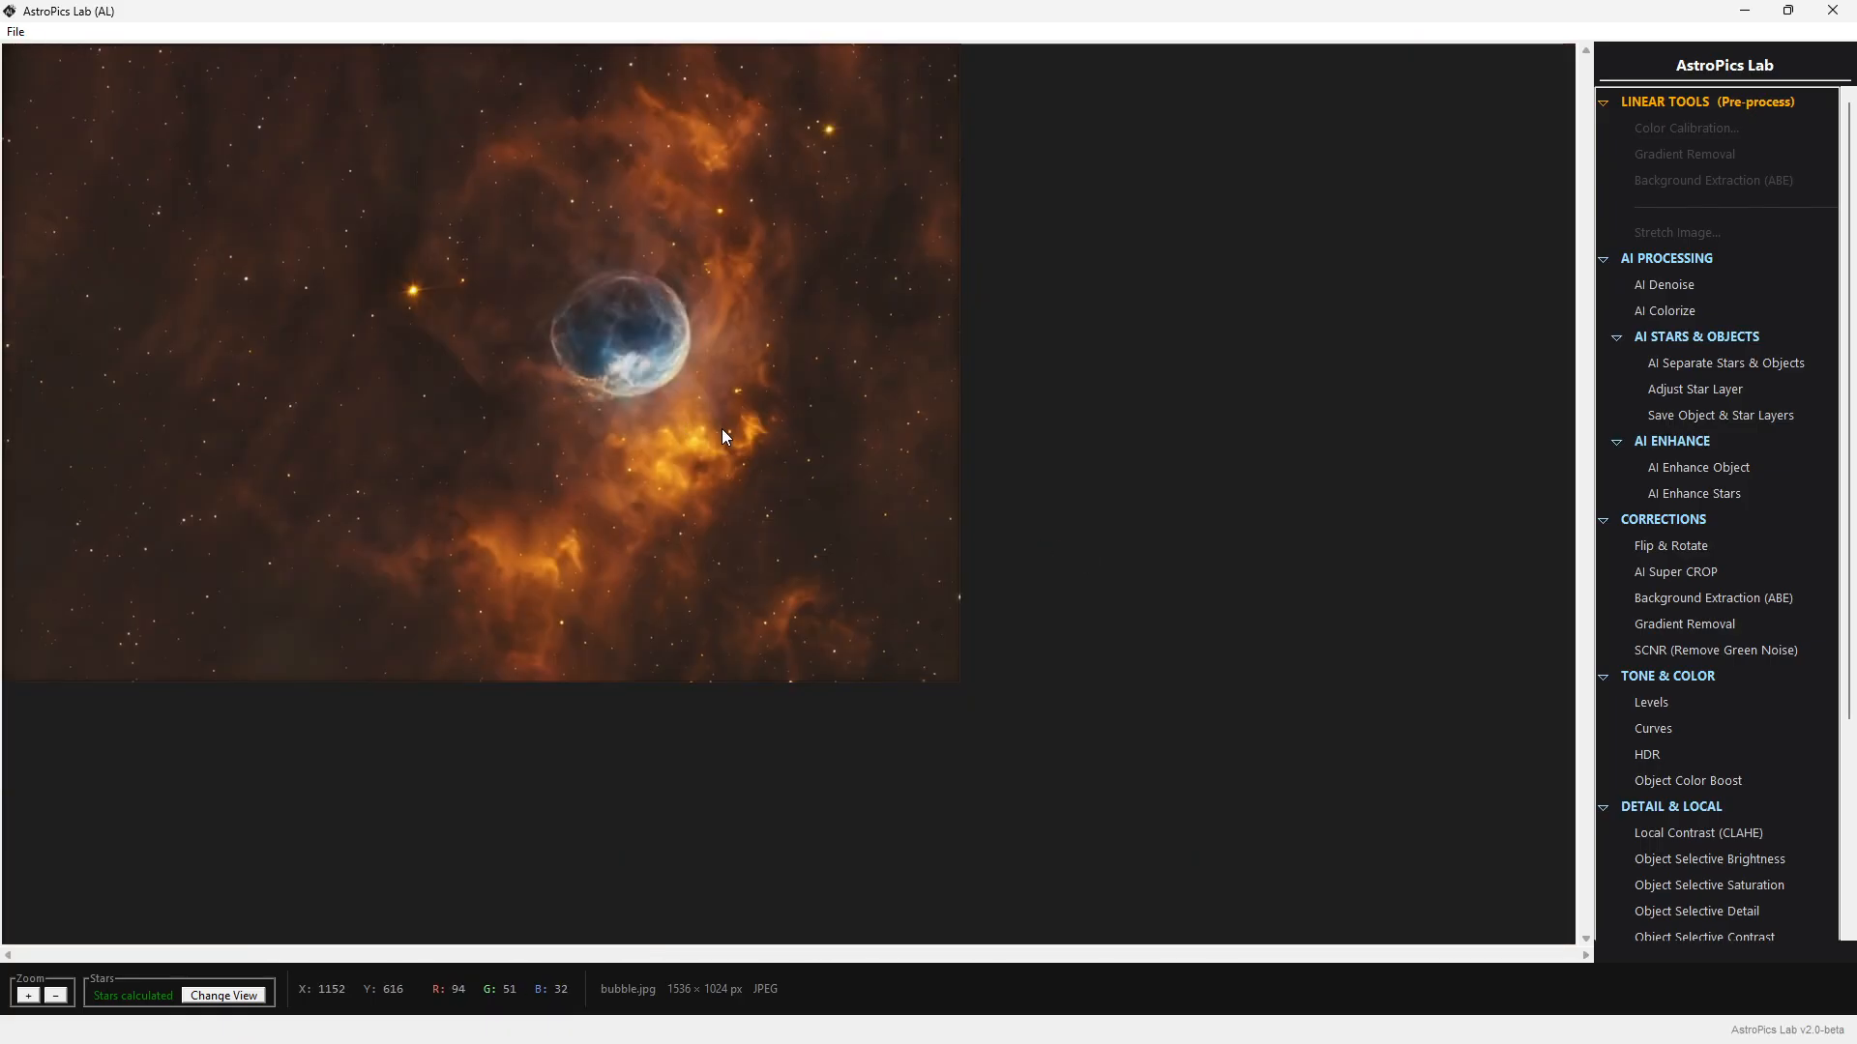
scroll(722, 428, "up", 3)
scroll(721, 428, "up", 1)
left_click_drag(1193, 635, 849, 557)
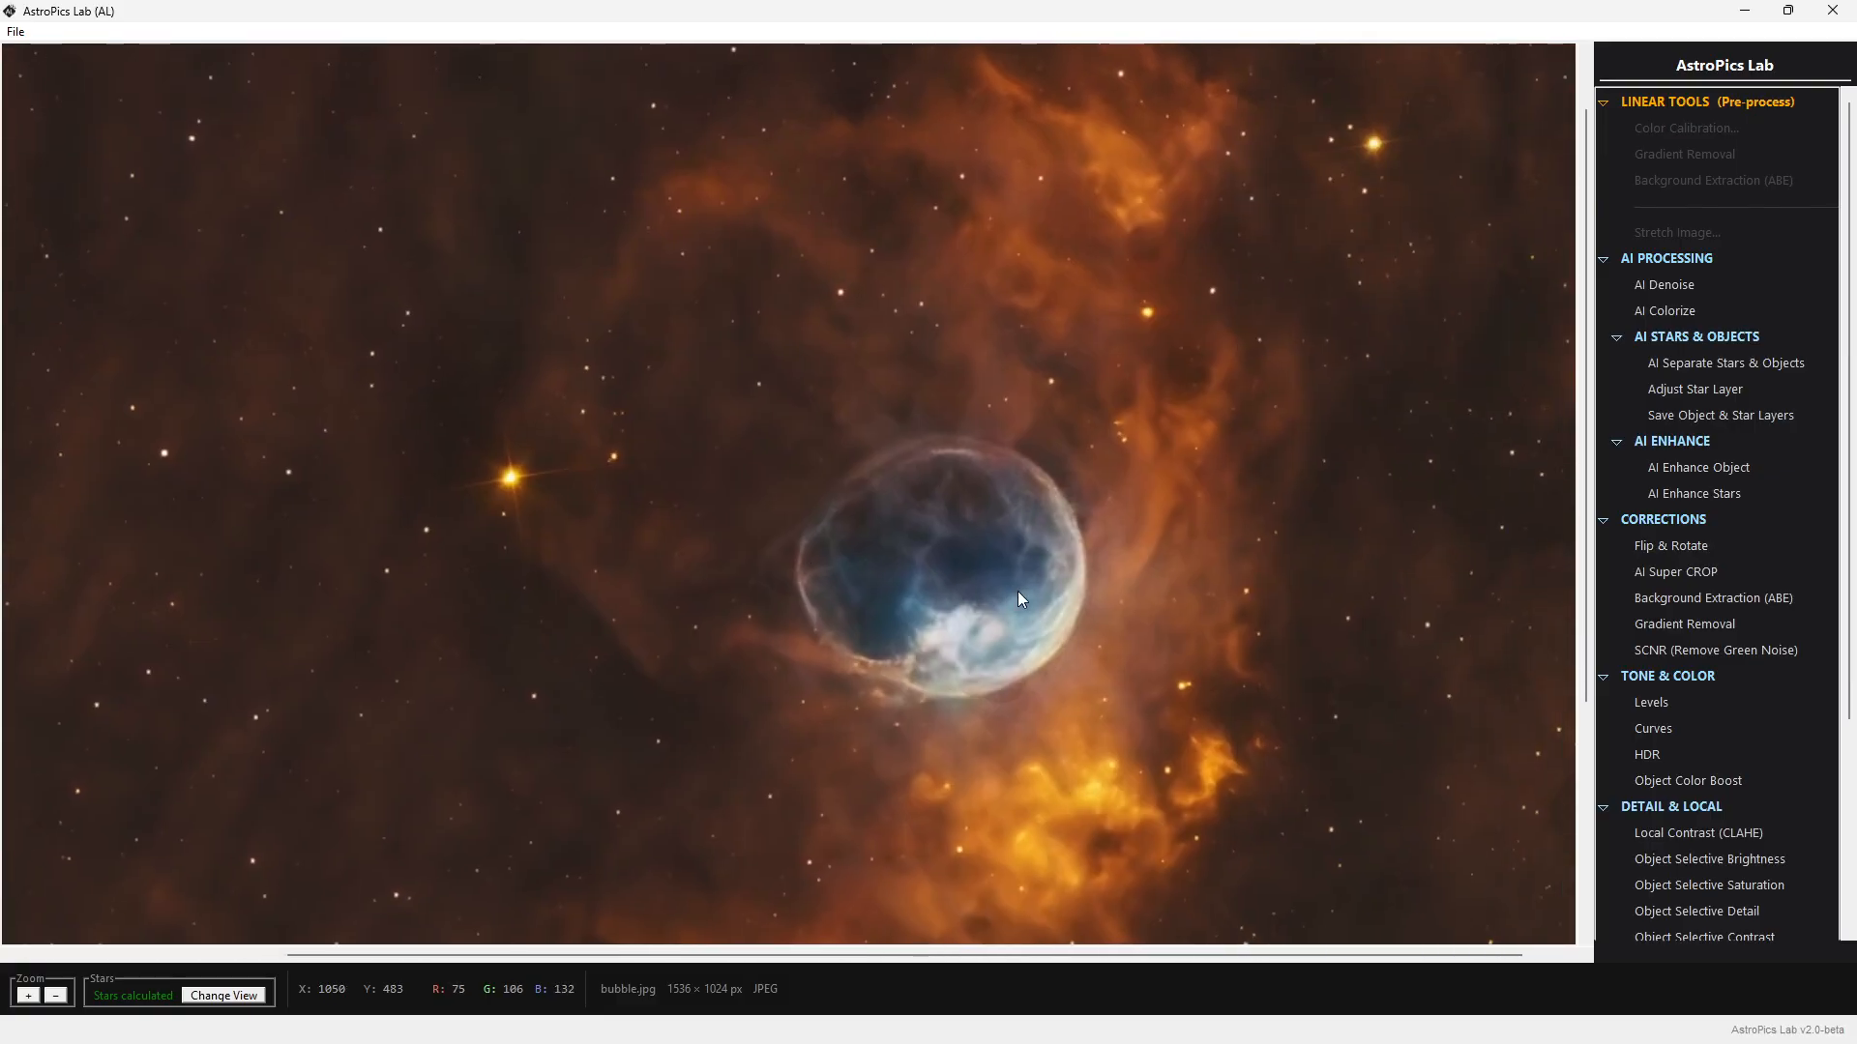
scroll(1035, 583, "up", 2)
left_click_drag(1349, 732, 690, 418)
scroll(1042, 531, "down", 1)
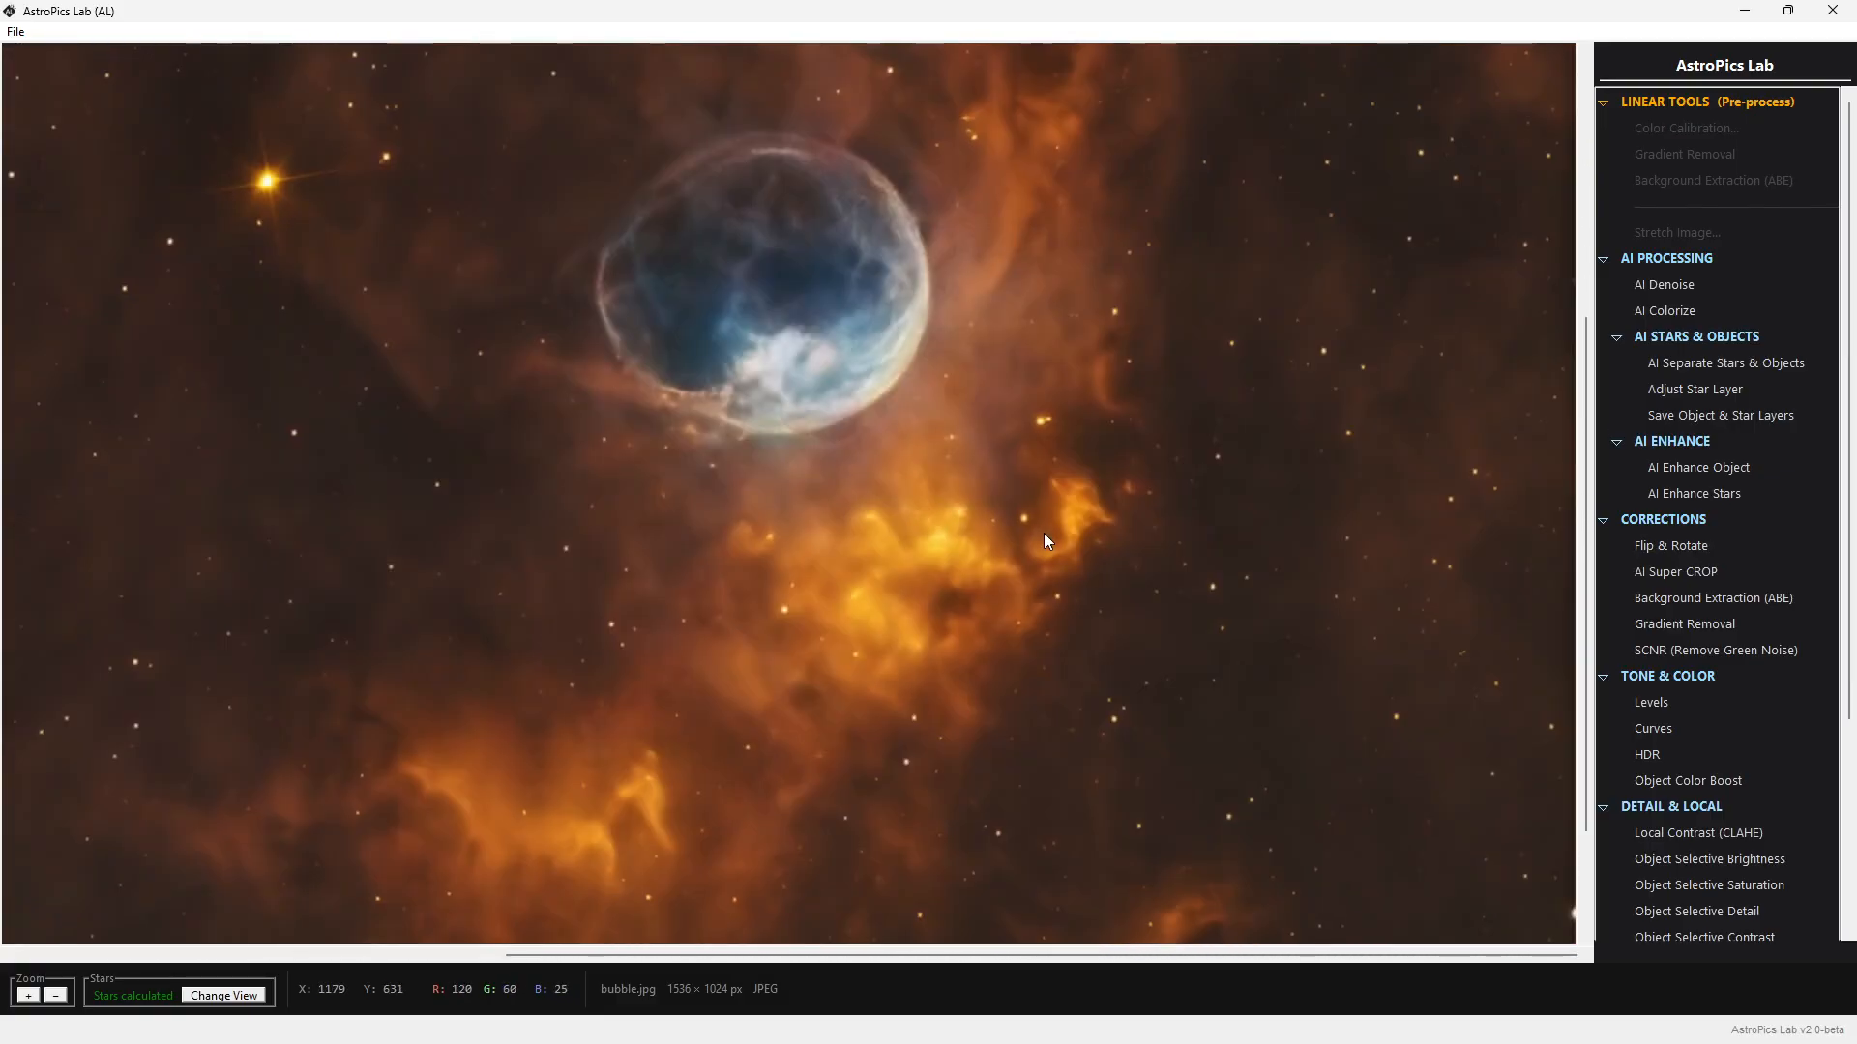
left_click_drag(950, 512, 957, 603)
left_click_drag(890, 500, 885, 600)
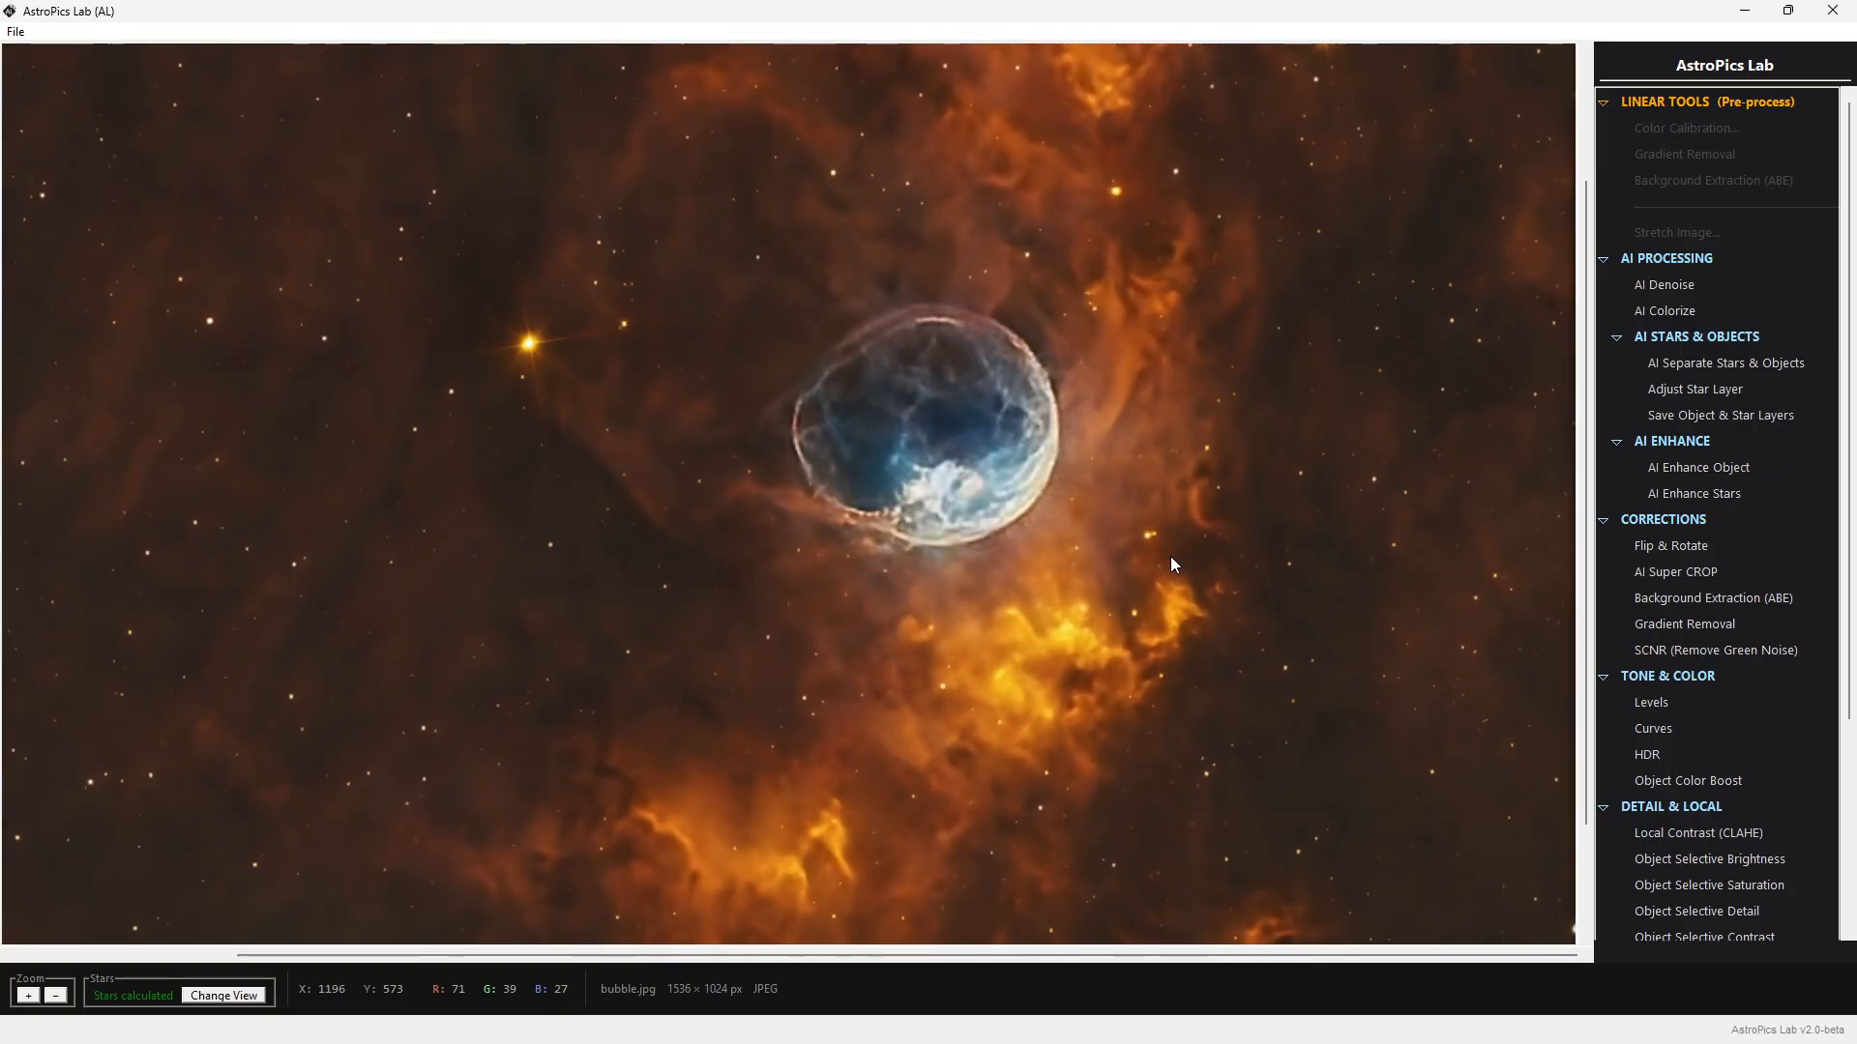
scroll(962, 392, "down", 3)
left_click_drag(715, 411, 922, 525)
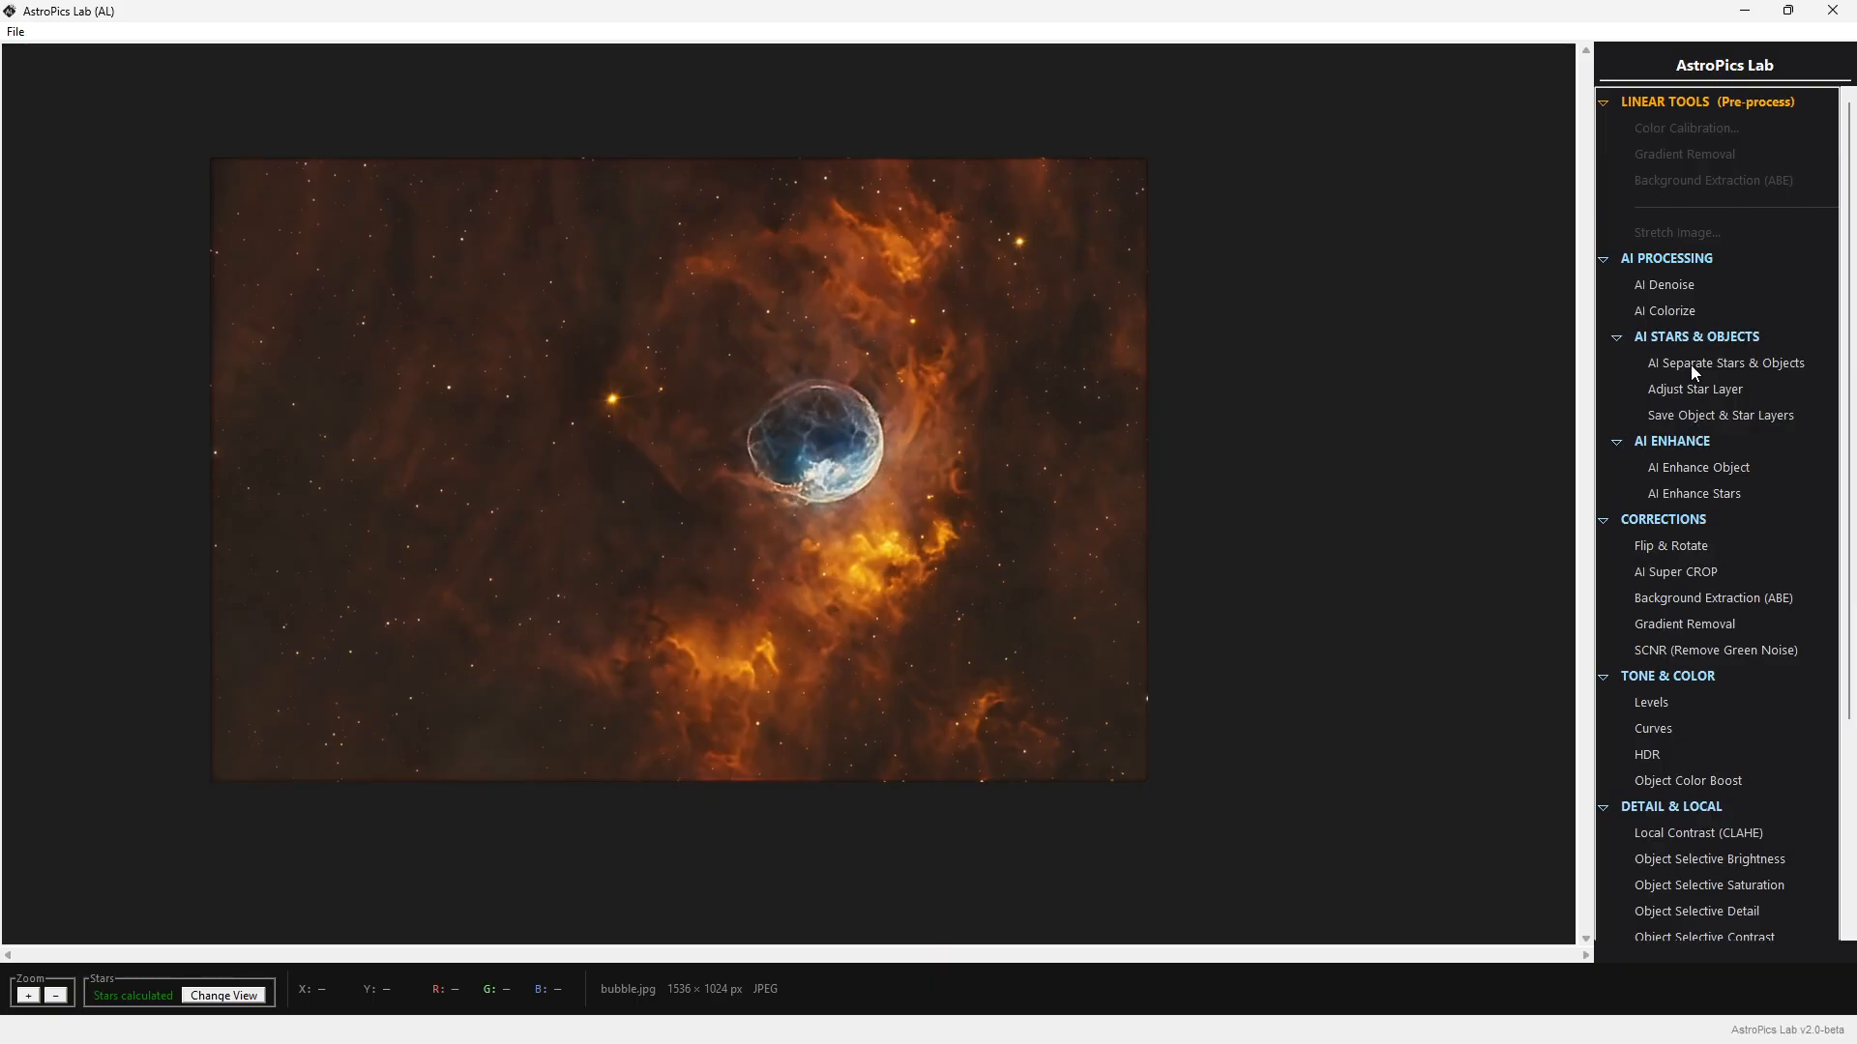
Try flipping the image horizontally and rotating it counterclockwise in 90° steps, and discard the changes
scroll(1697, 472, "down", 2)
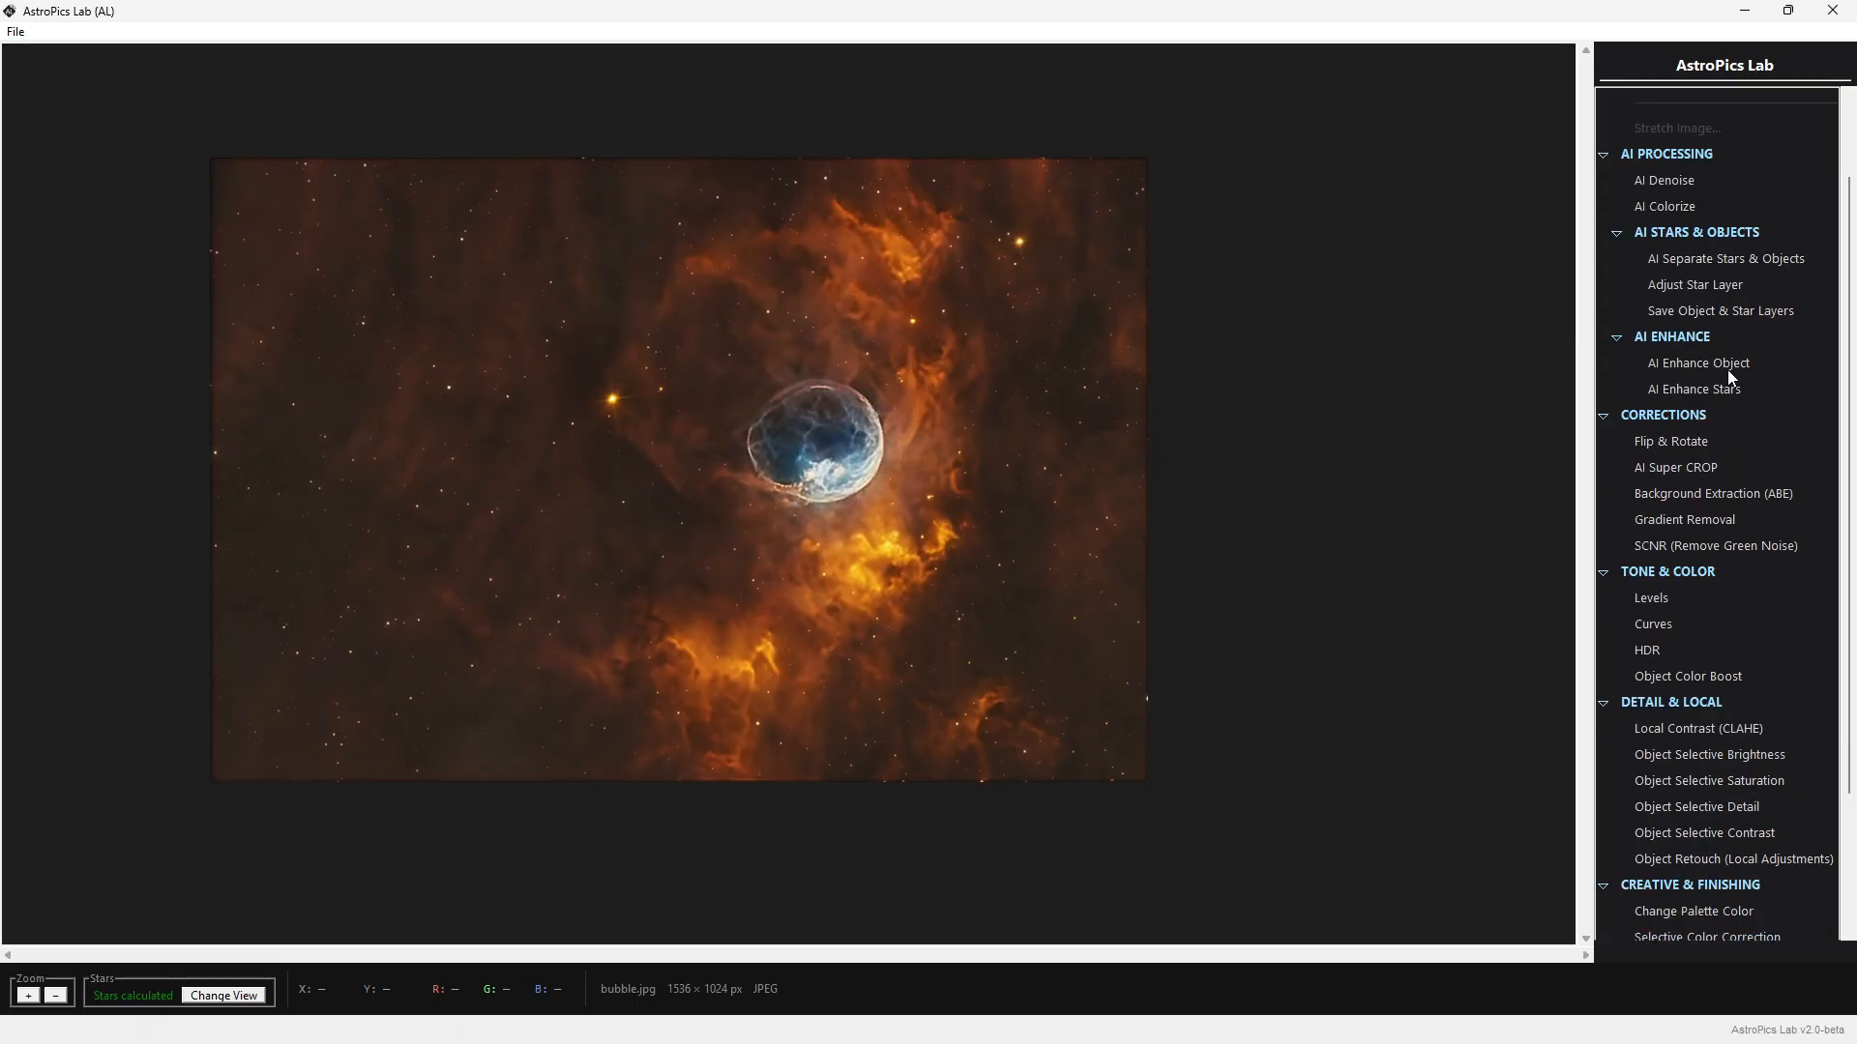
left_click(1665, 444)
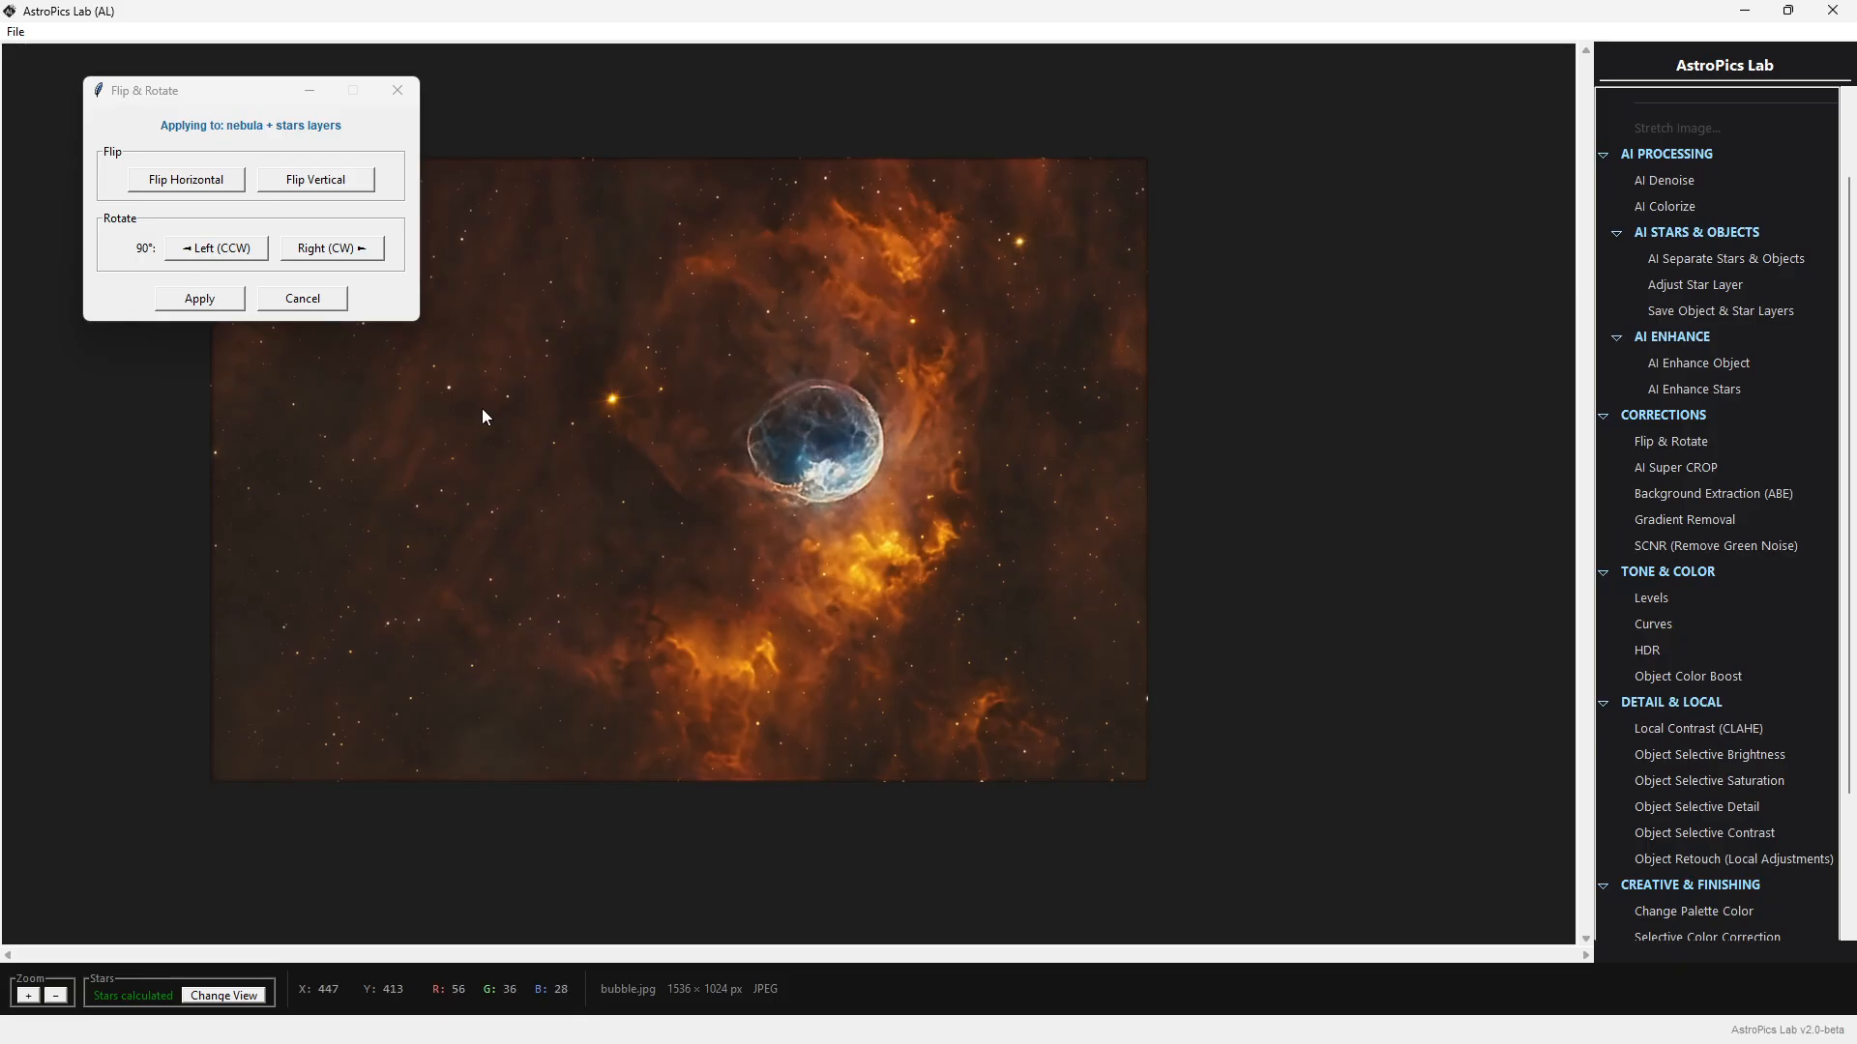
left_click(162, 187)
left_click(162, 186)
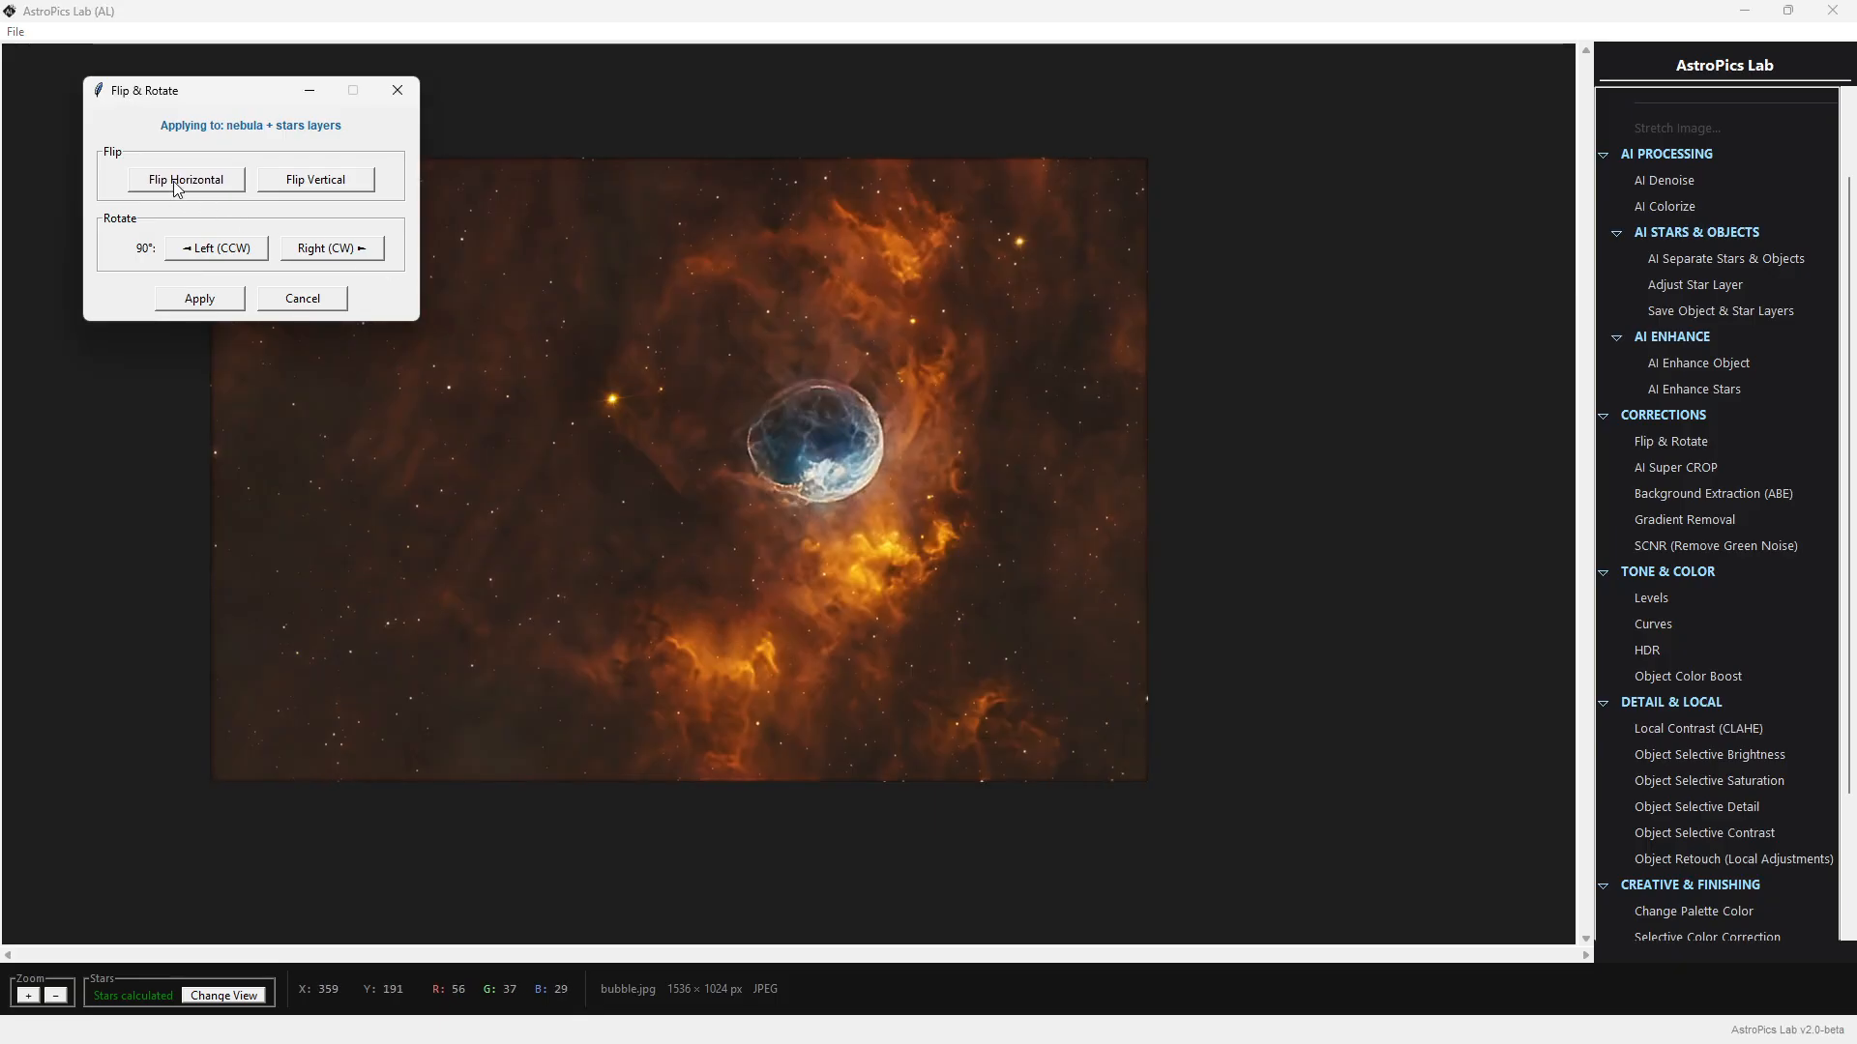
left_click(205, 250)
left_click(205, 249)
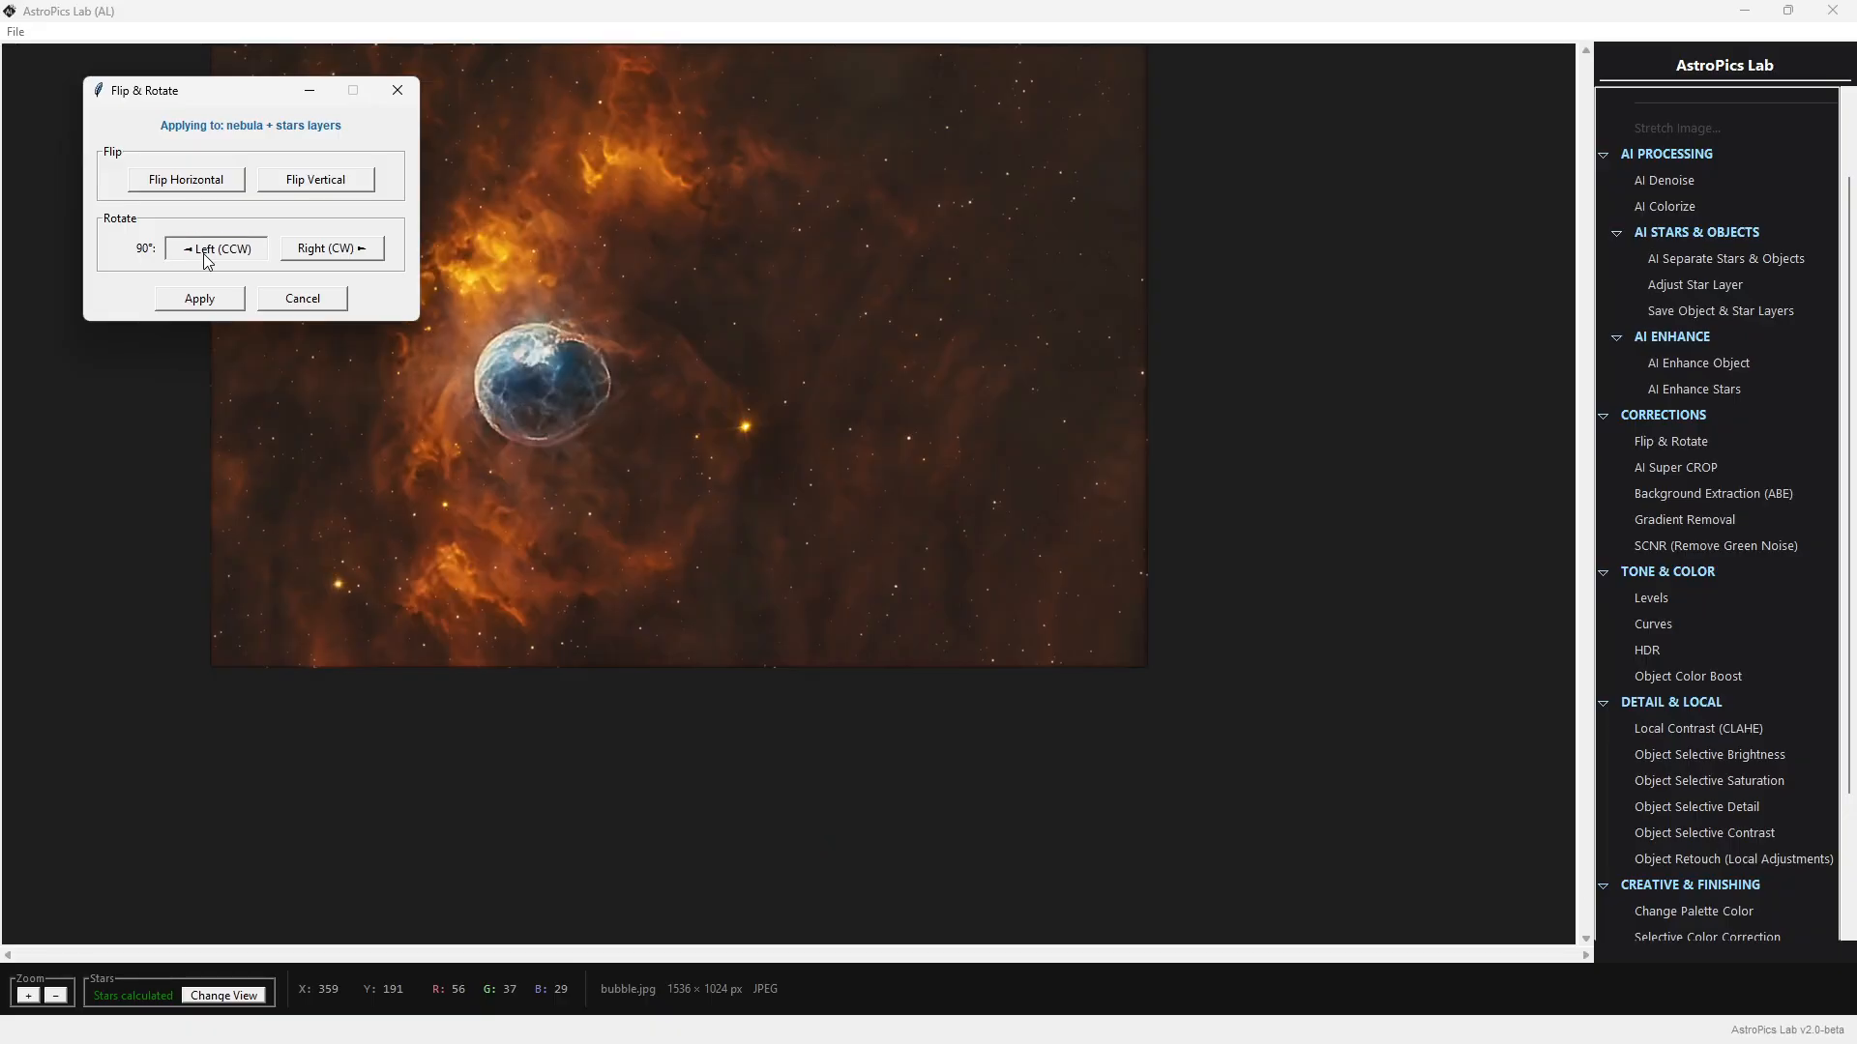
left_click(205, 249)
left_click(205, 250)
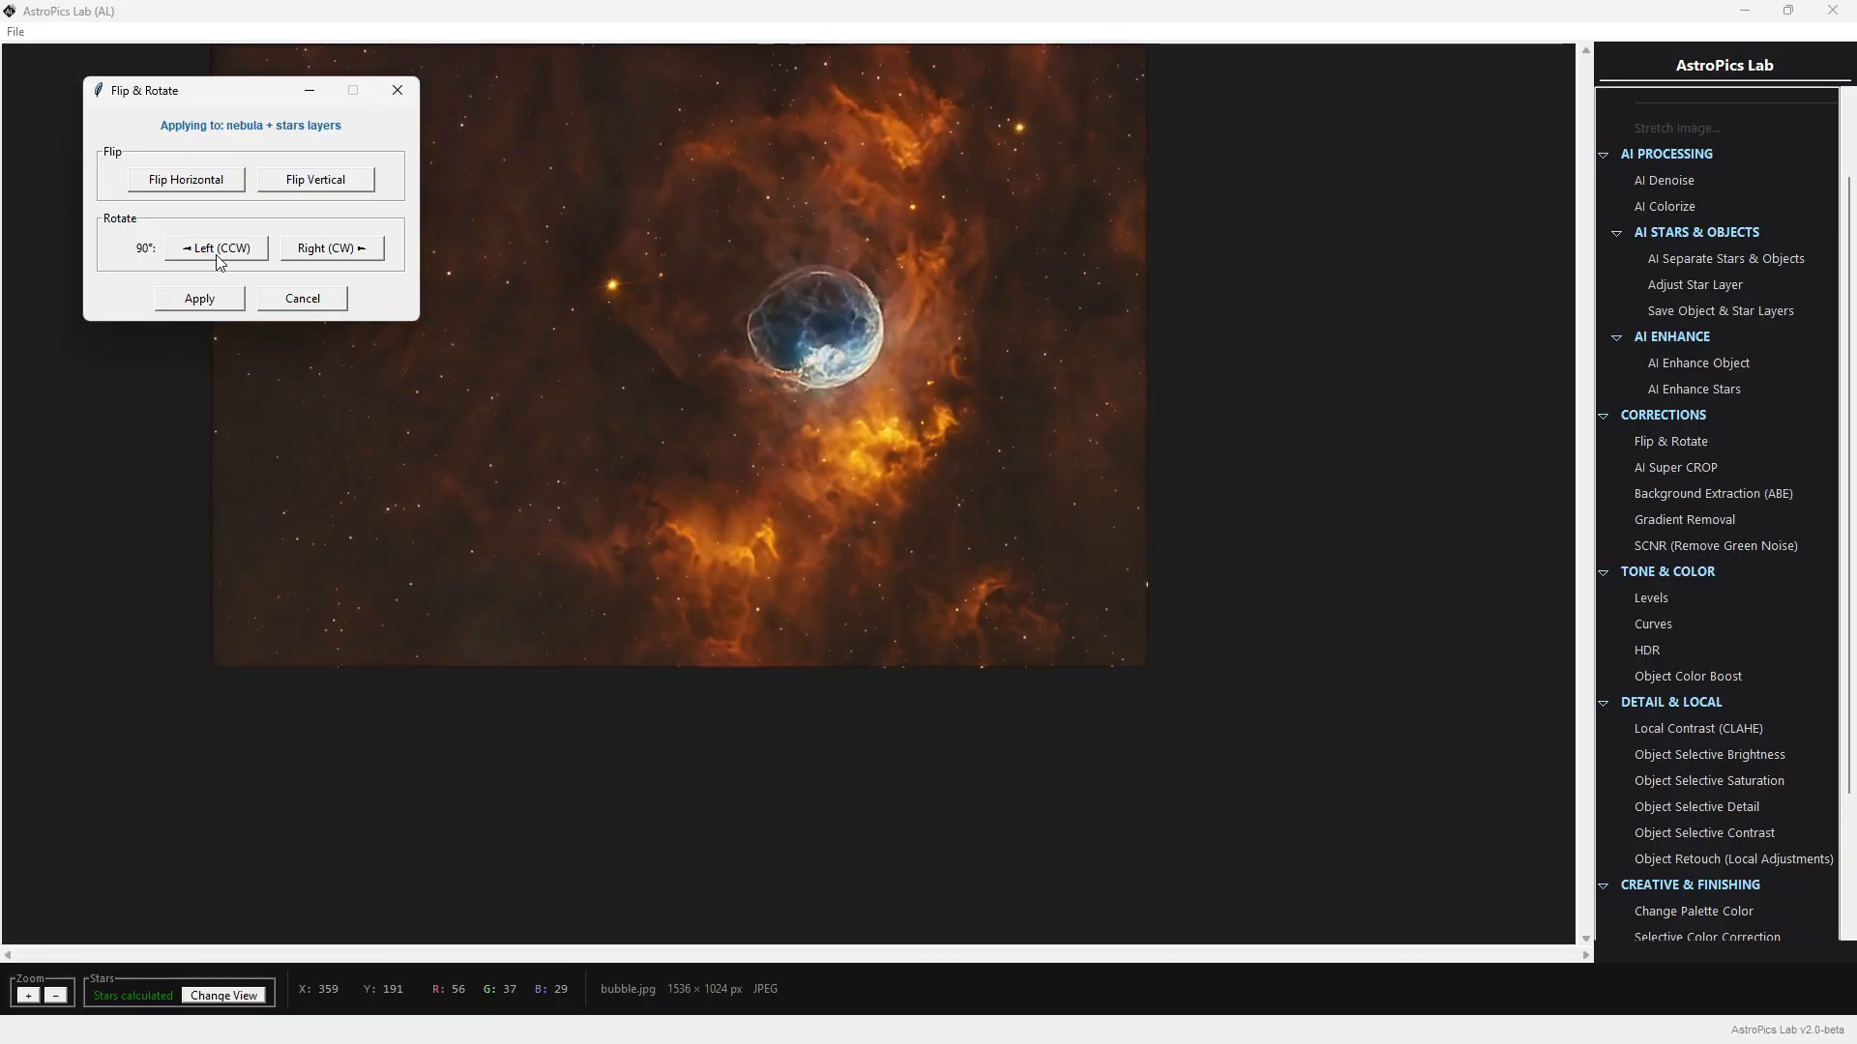
left_click(315, 301)
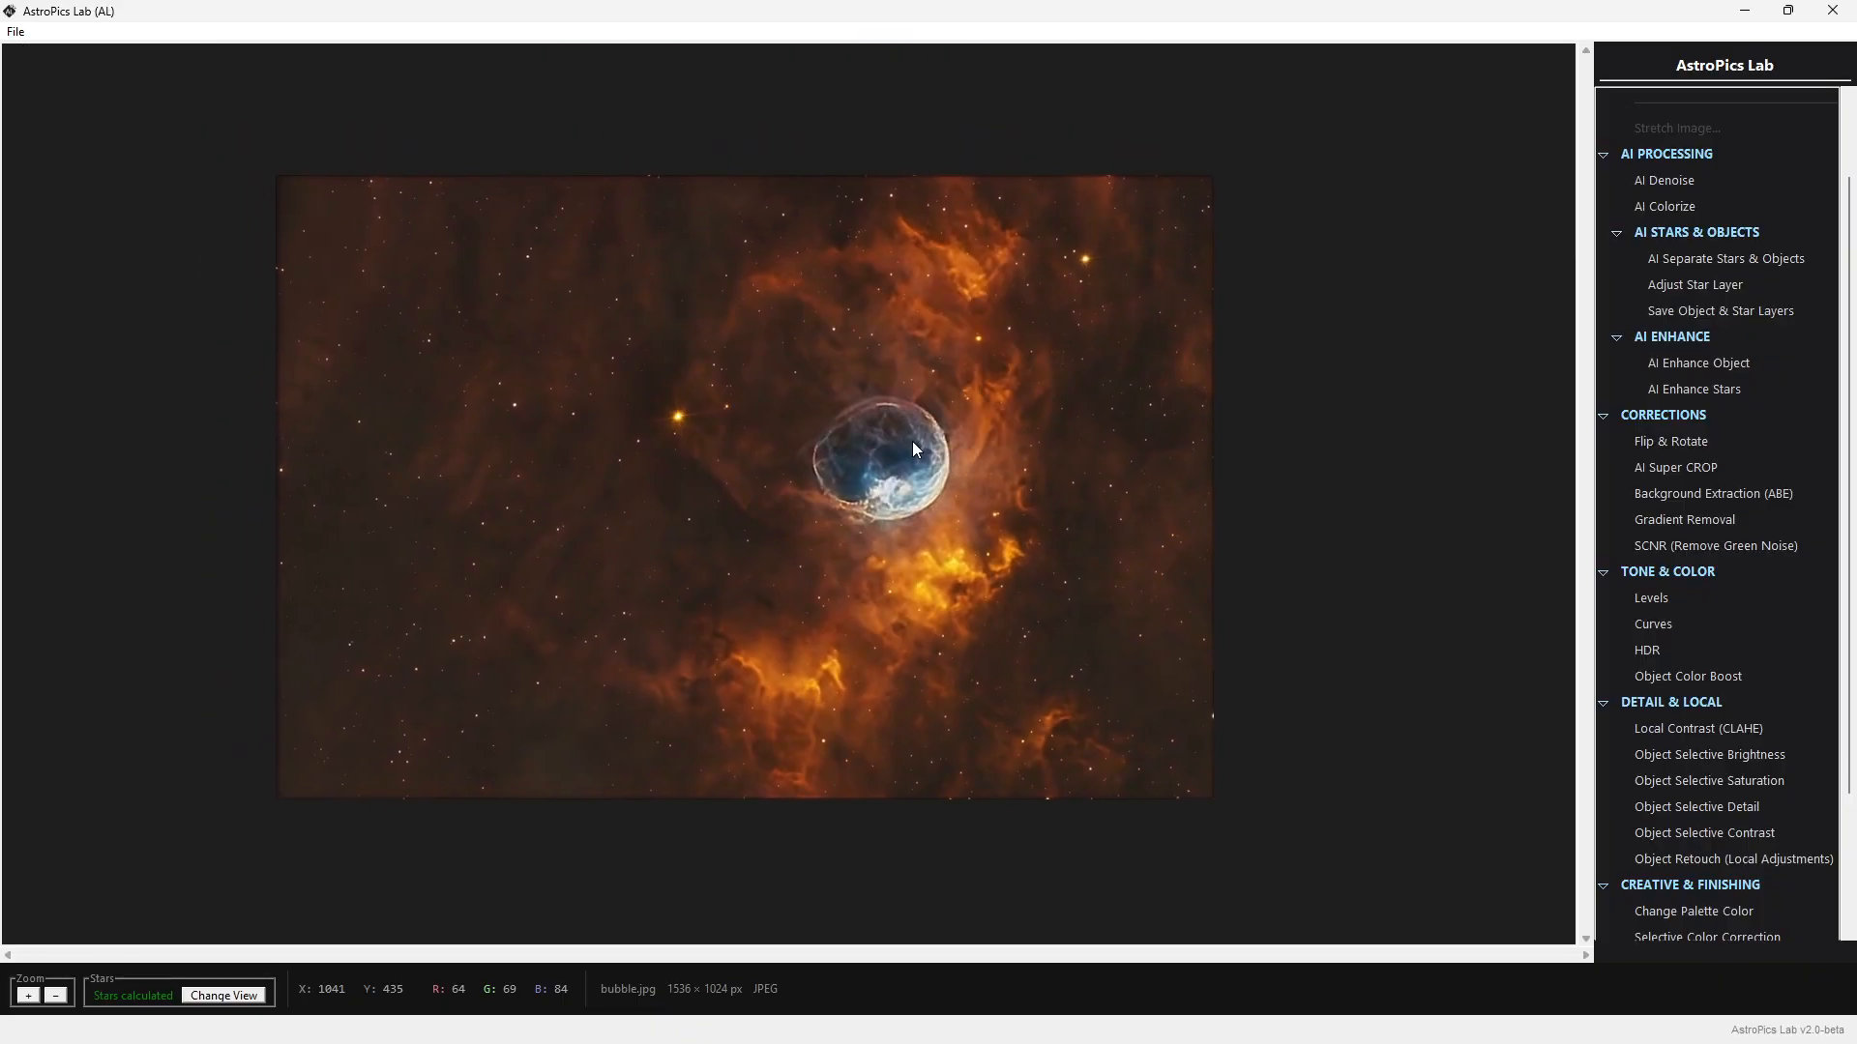
Trim the thin outer edges of the whole image with AI Super CROP, with the 2x upscale turned off
left_click(1692, 468)
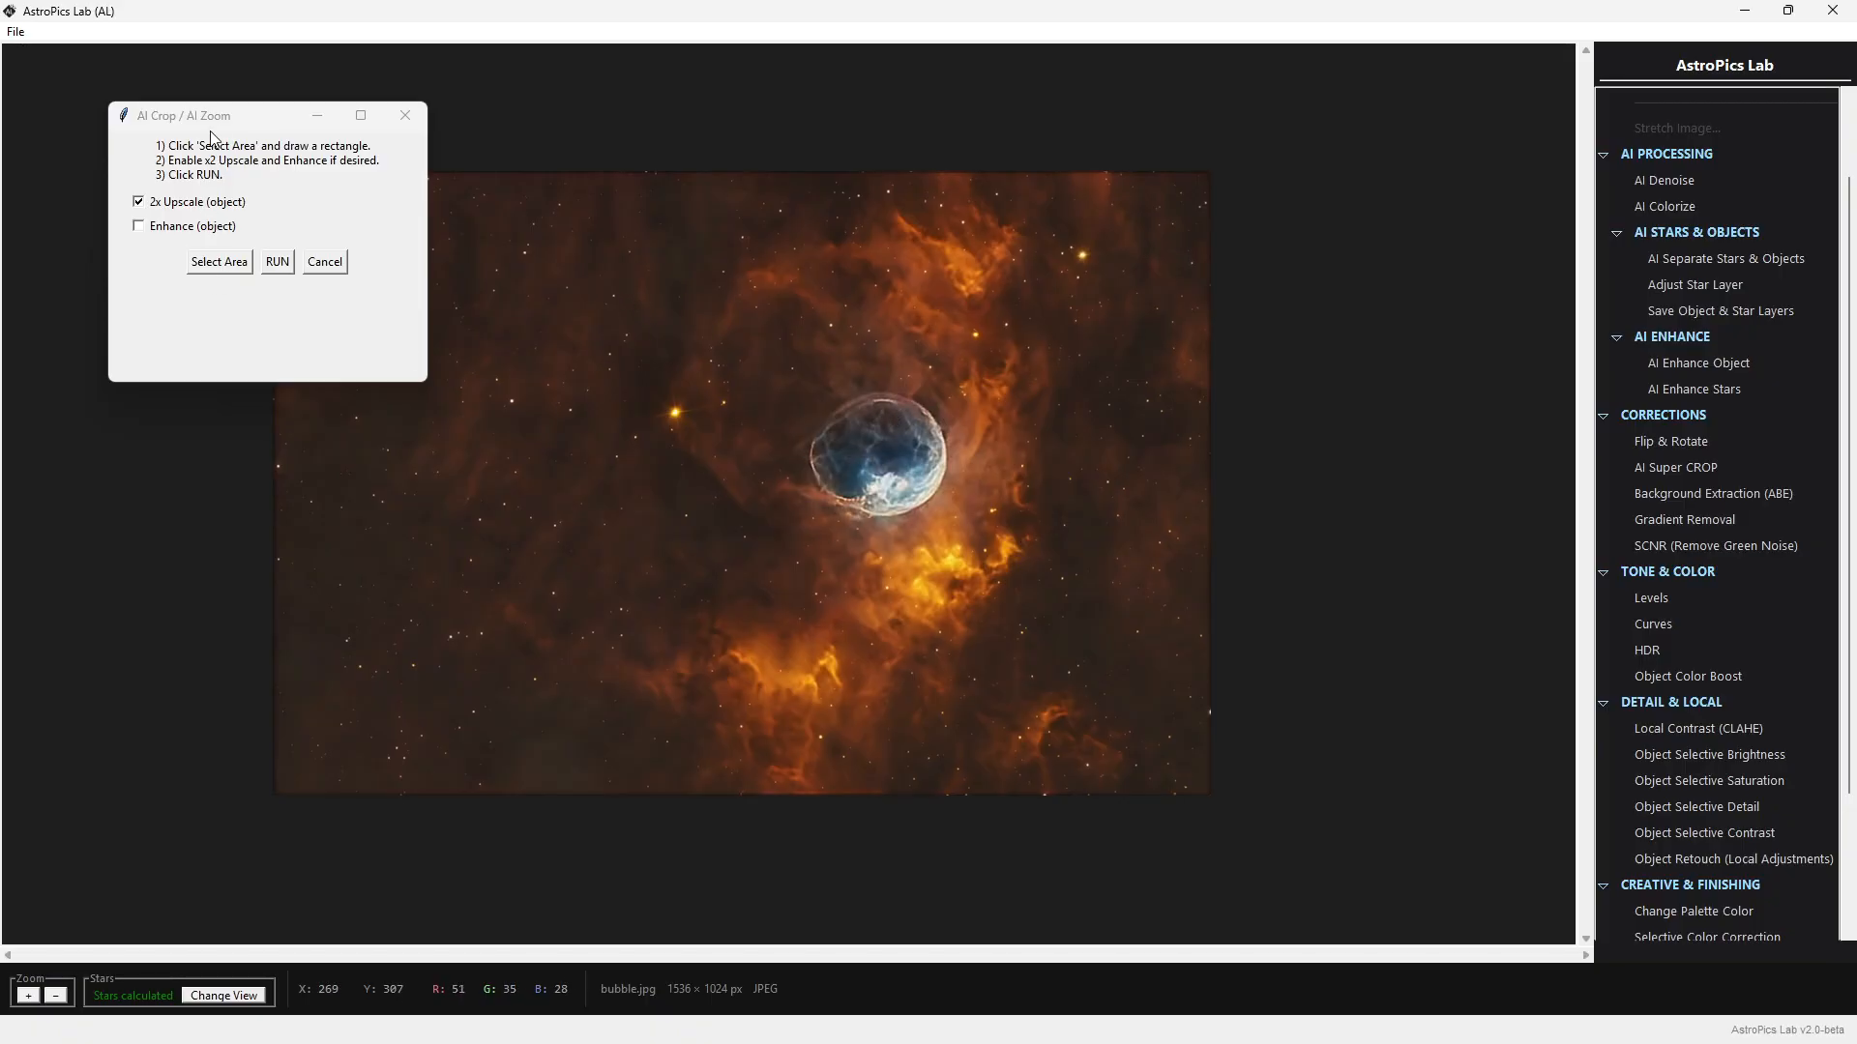
left_click_drag(258, 123, 1376, 168)
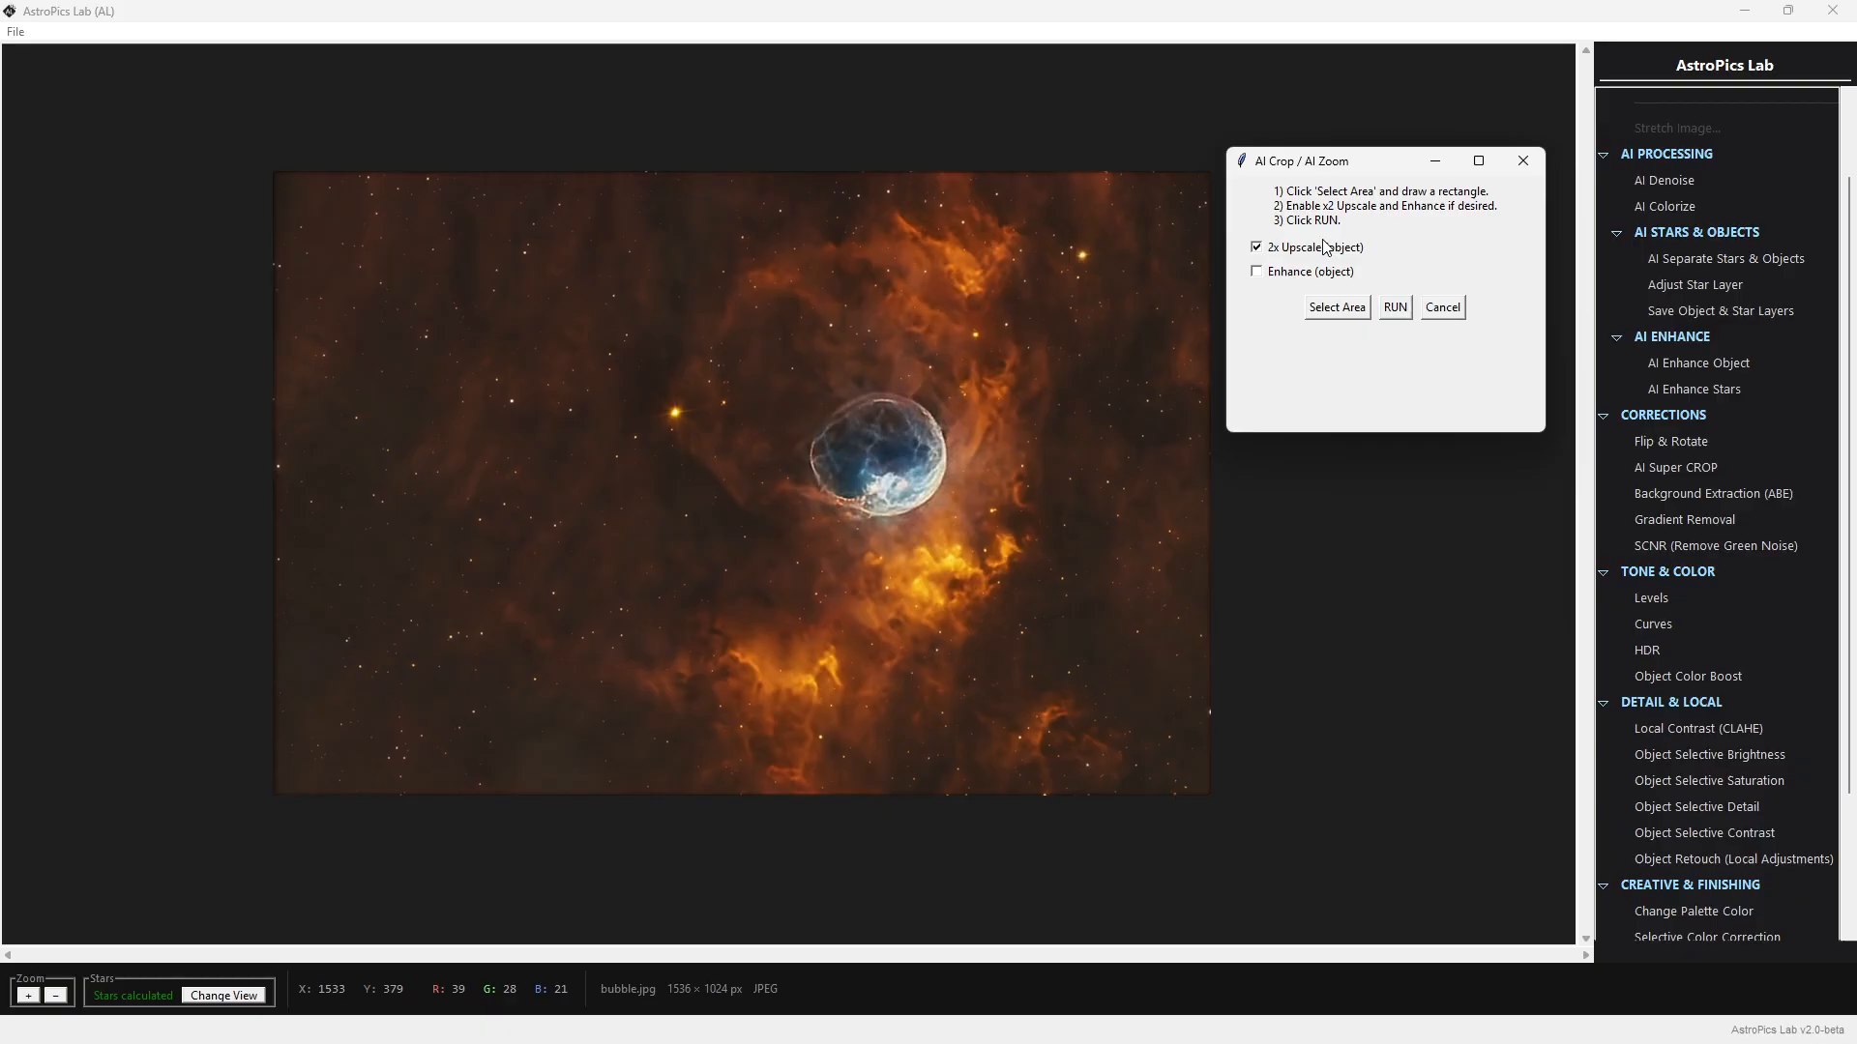
left_click(1257, 248)
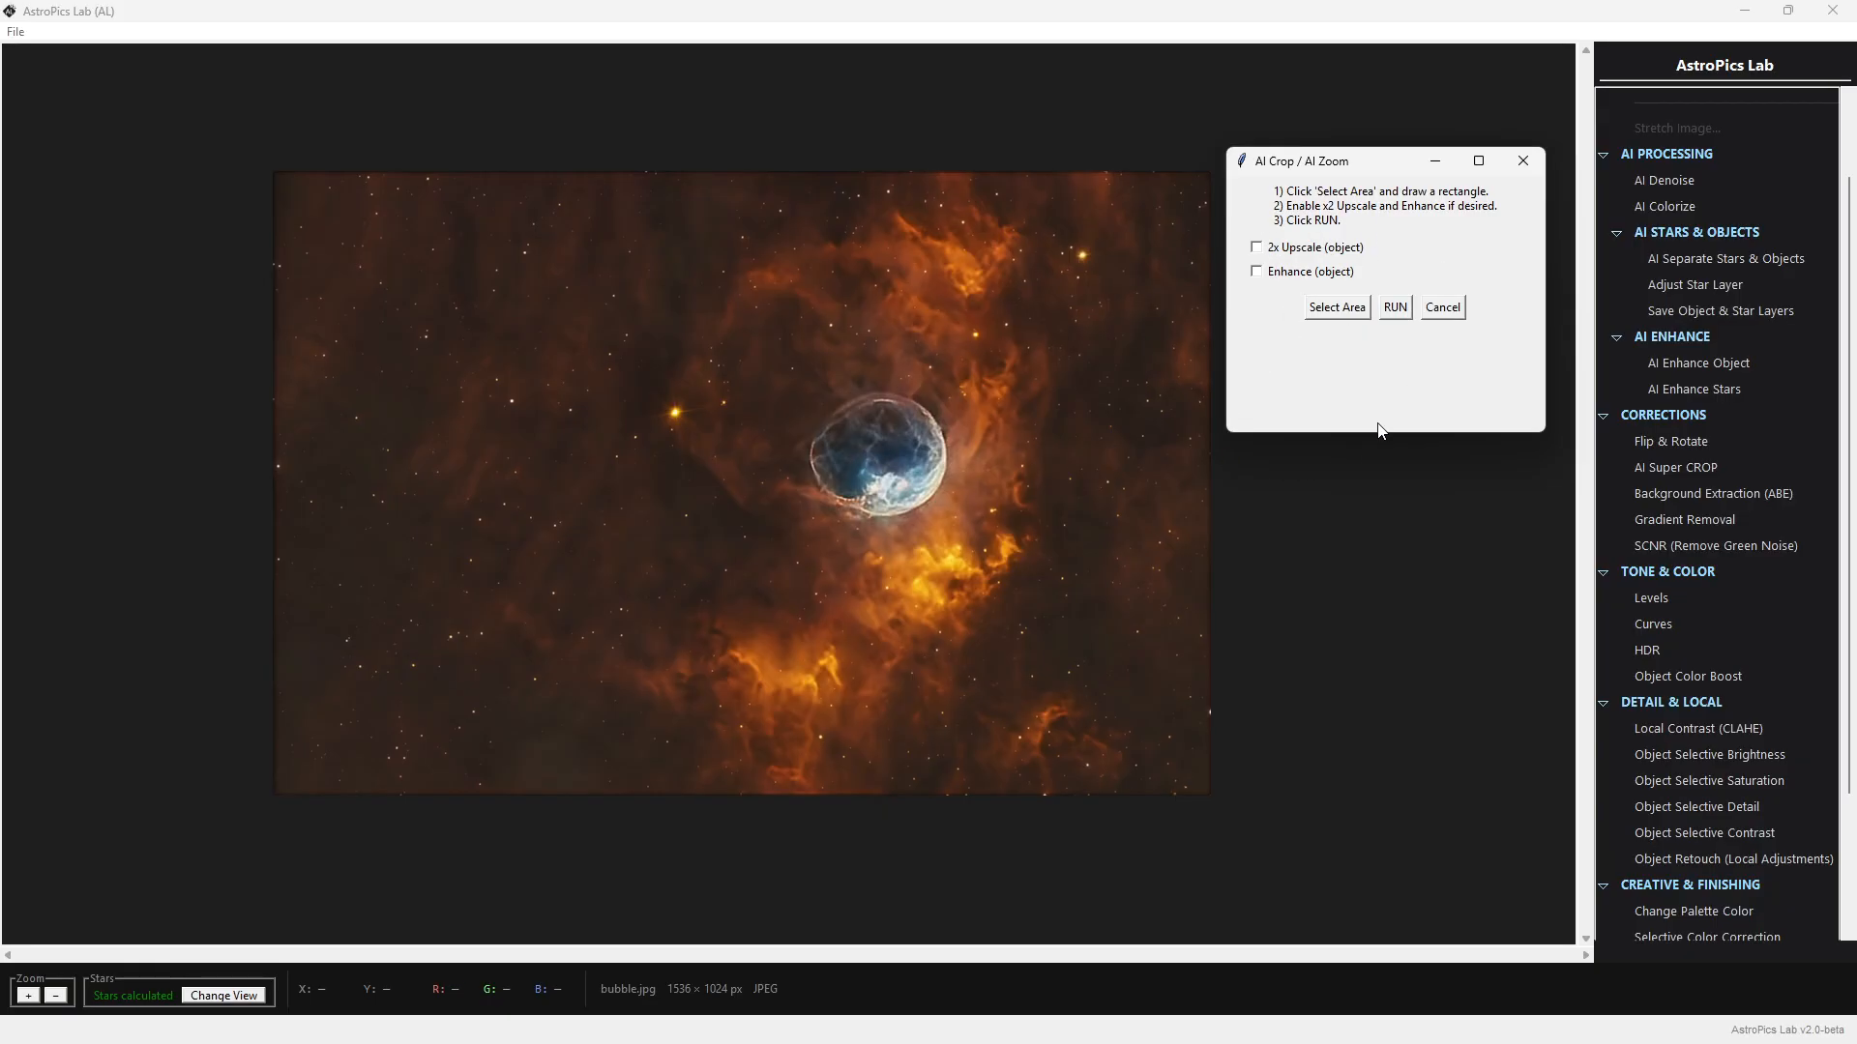
left_click(1323, 313)
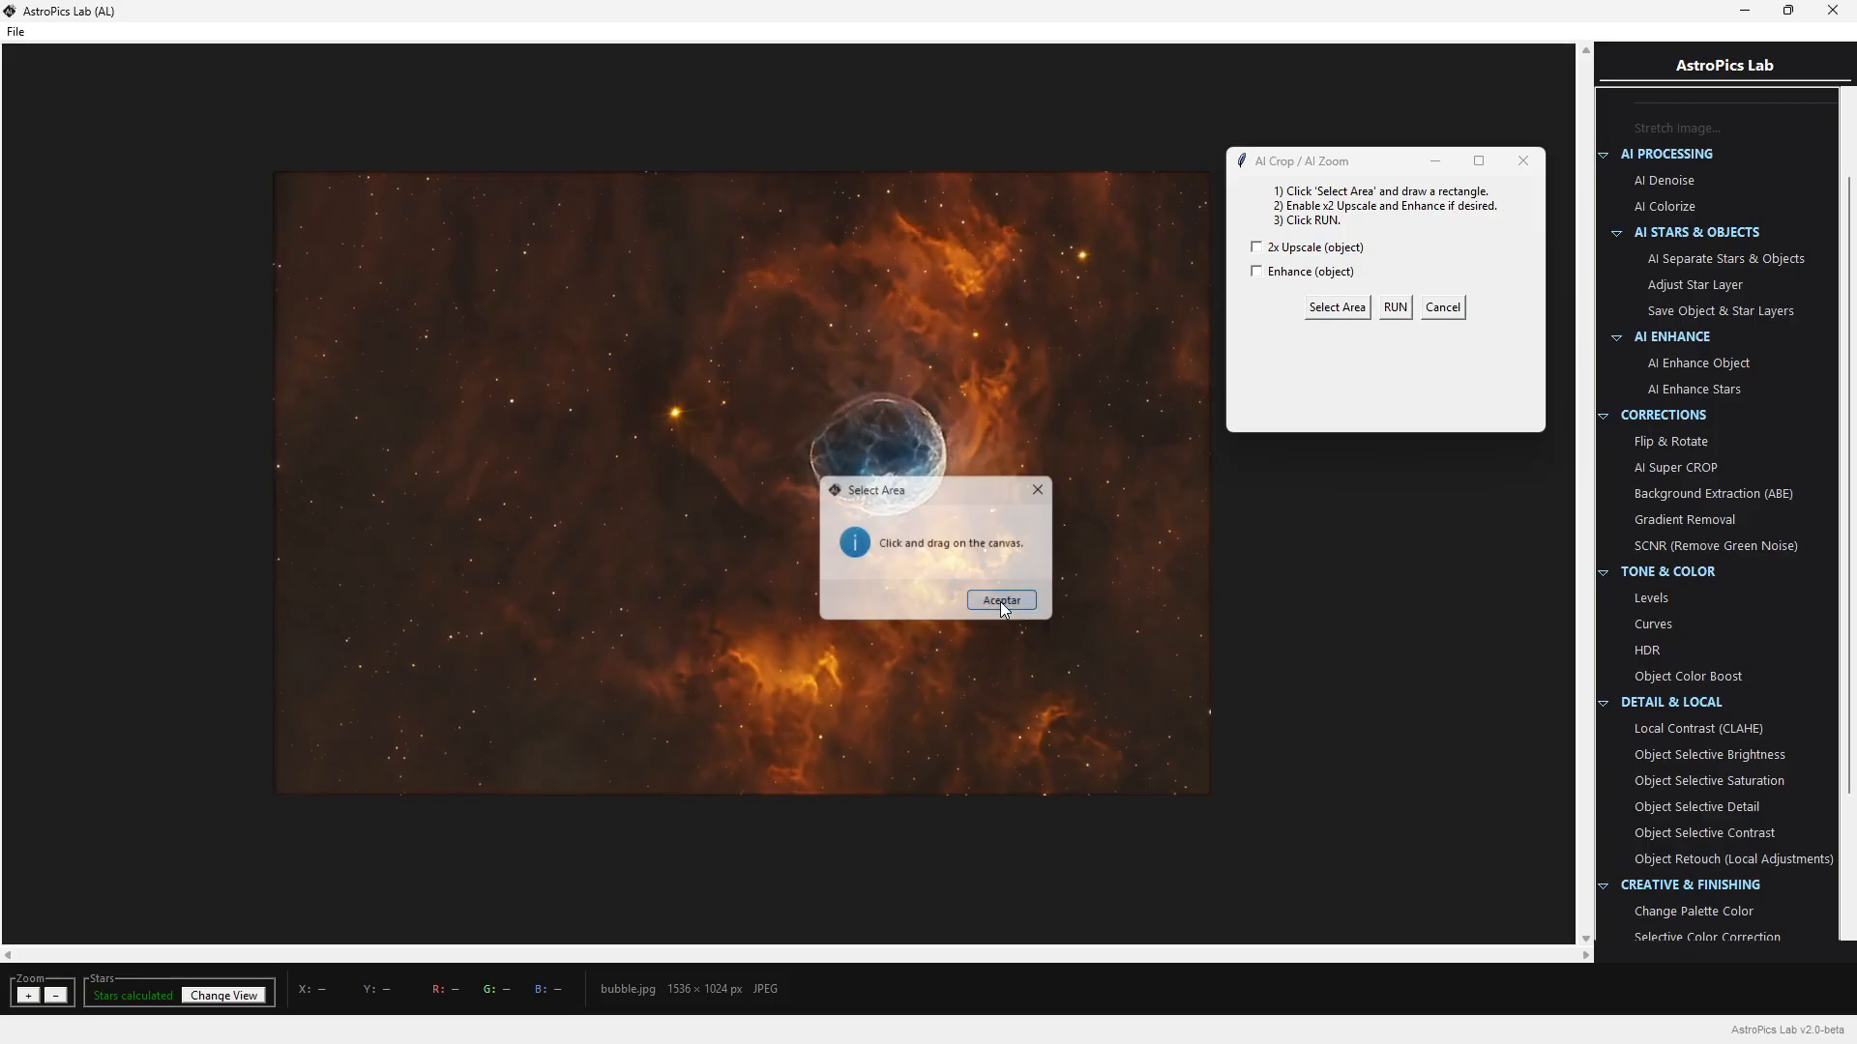
left_click(1002, 602)
left_click_drag(283, 181, 1199, 787)
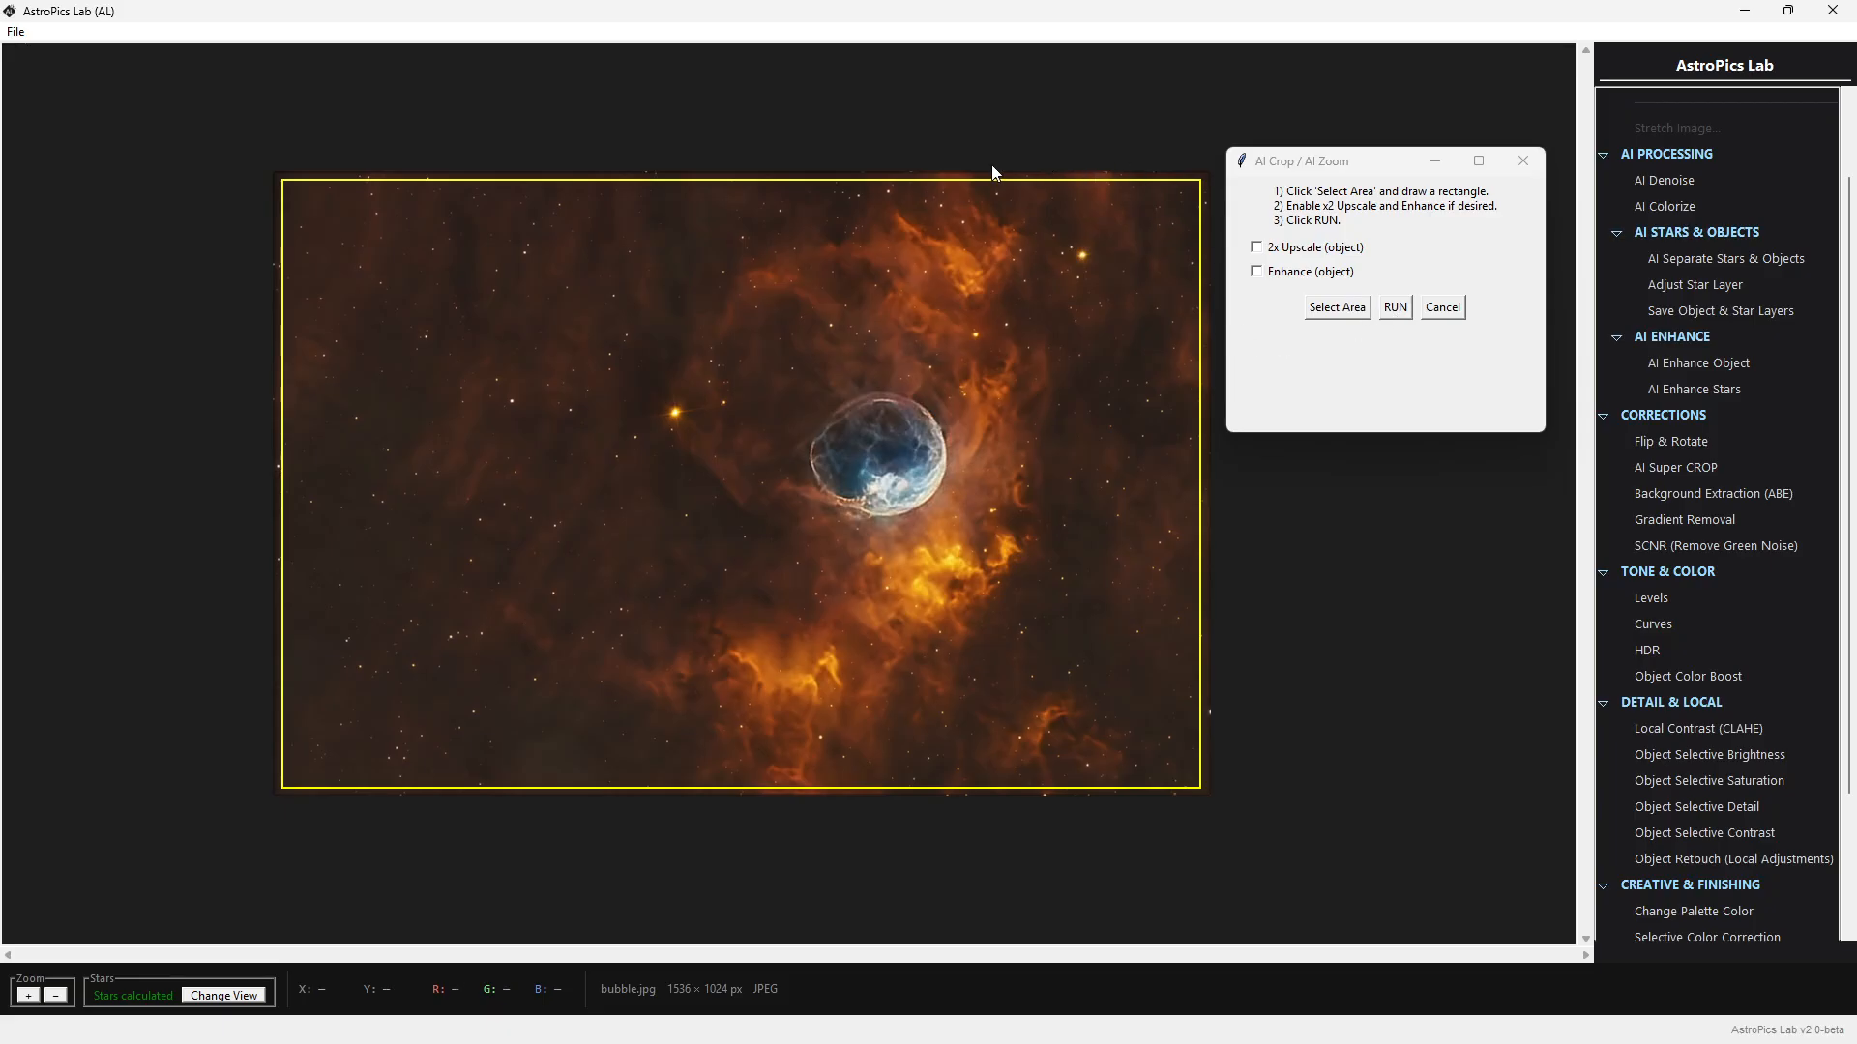
left_click(1399, 308)
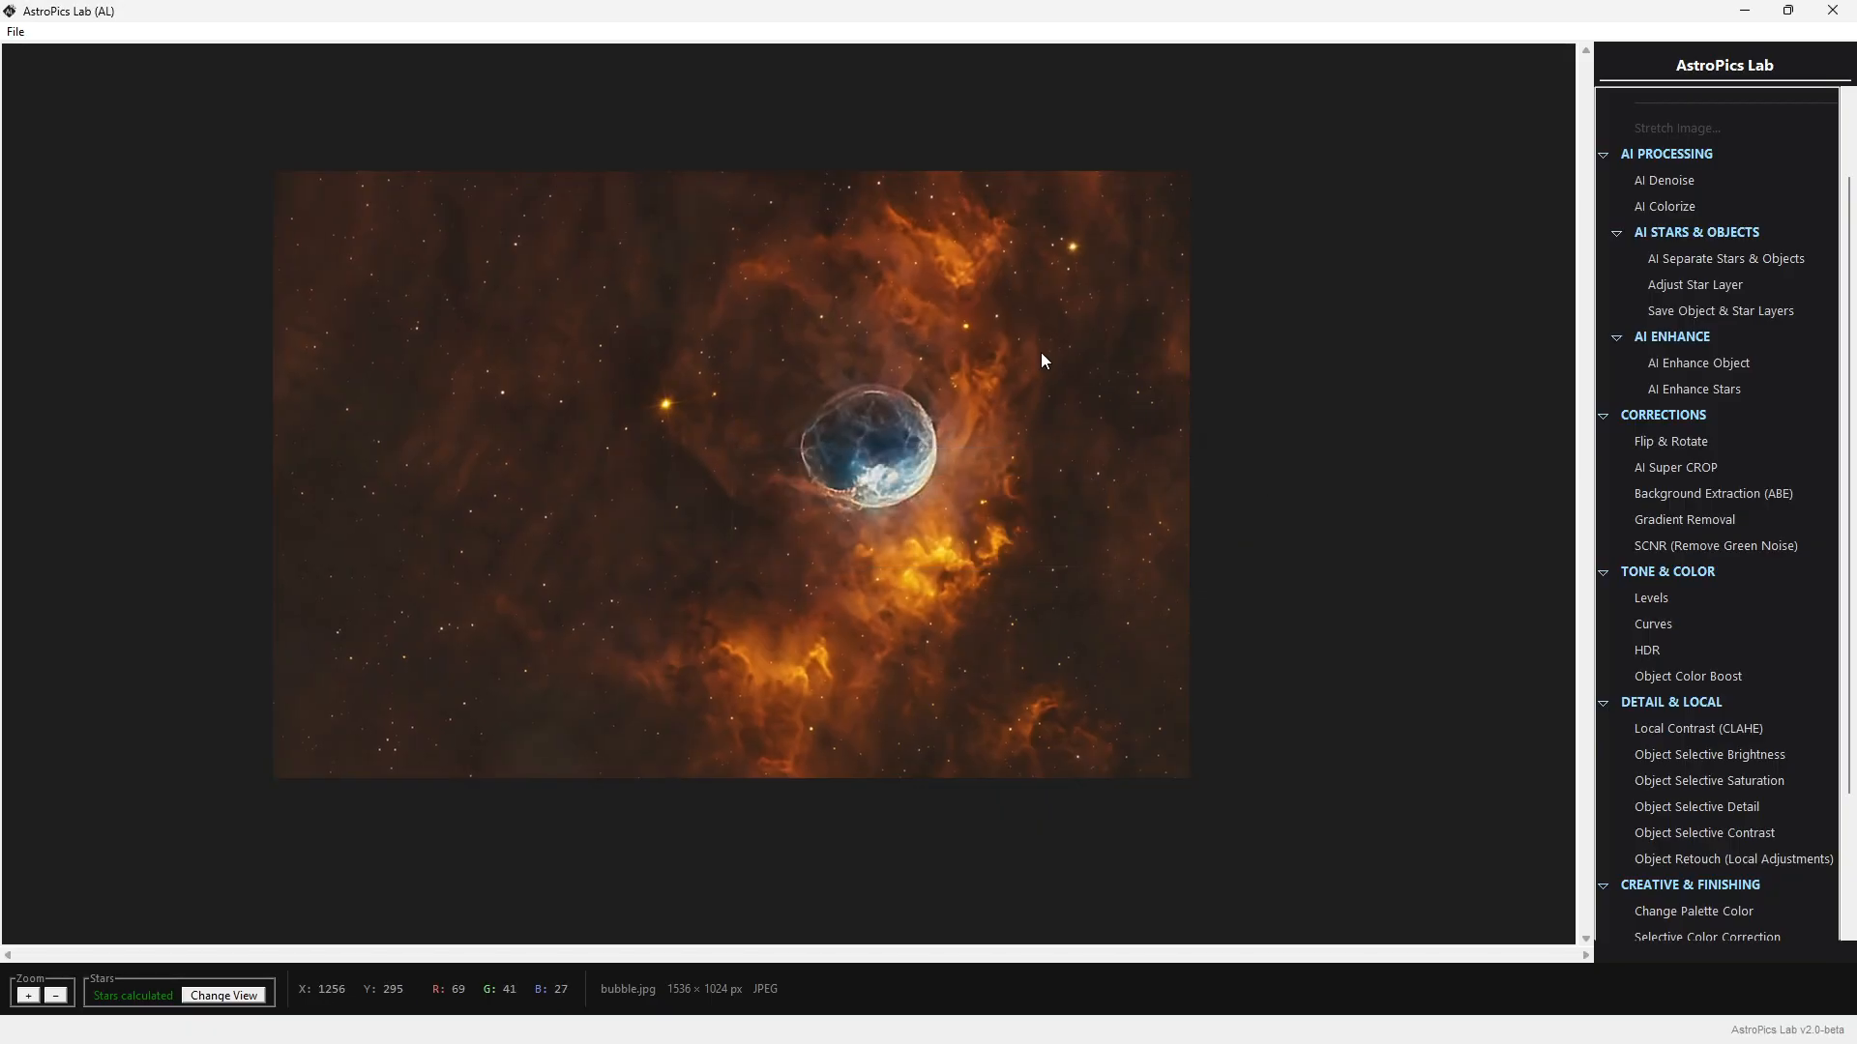
Preview Background Extraction (ABE) on the object layer with the blend at 0% and again at 100% to compare them
left_click(1712, 495)
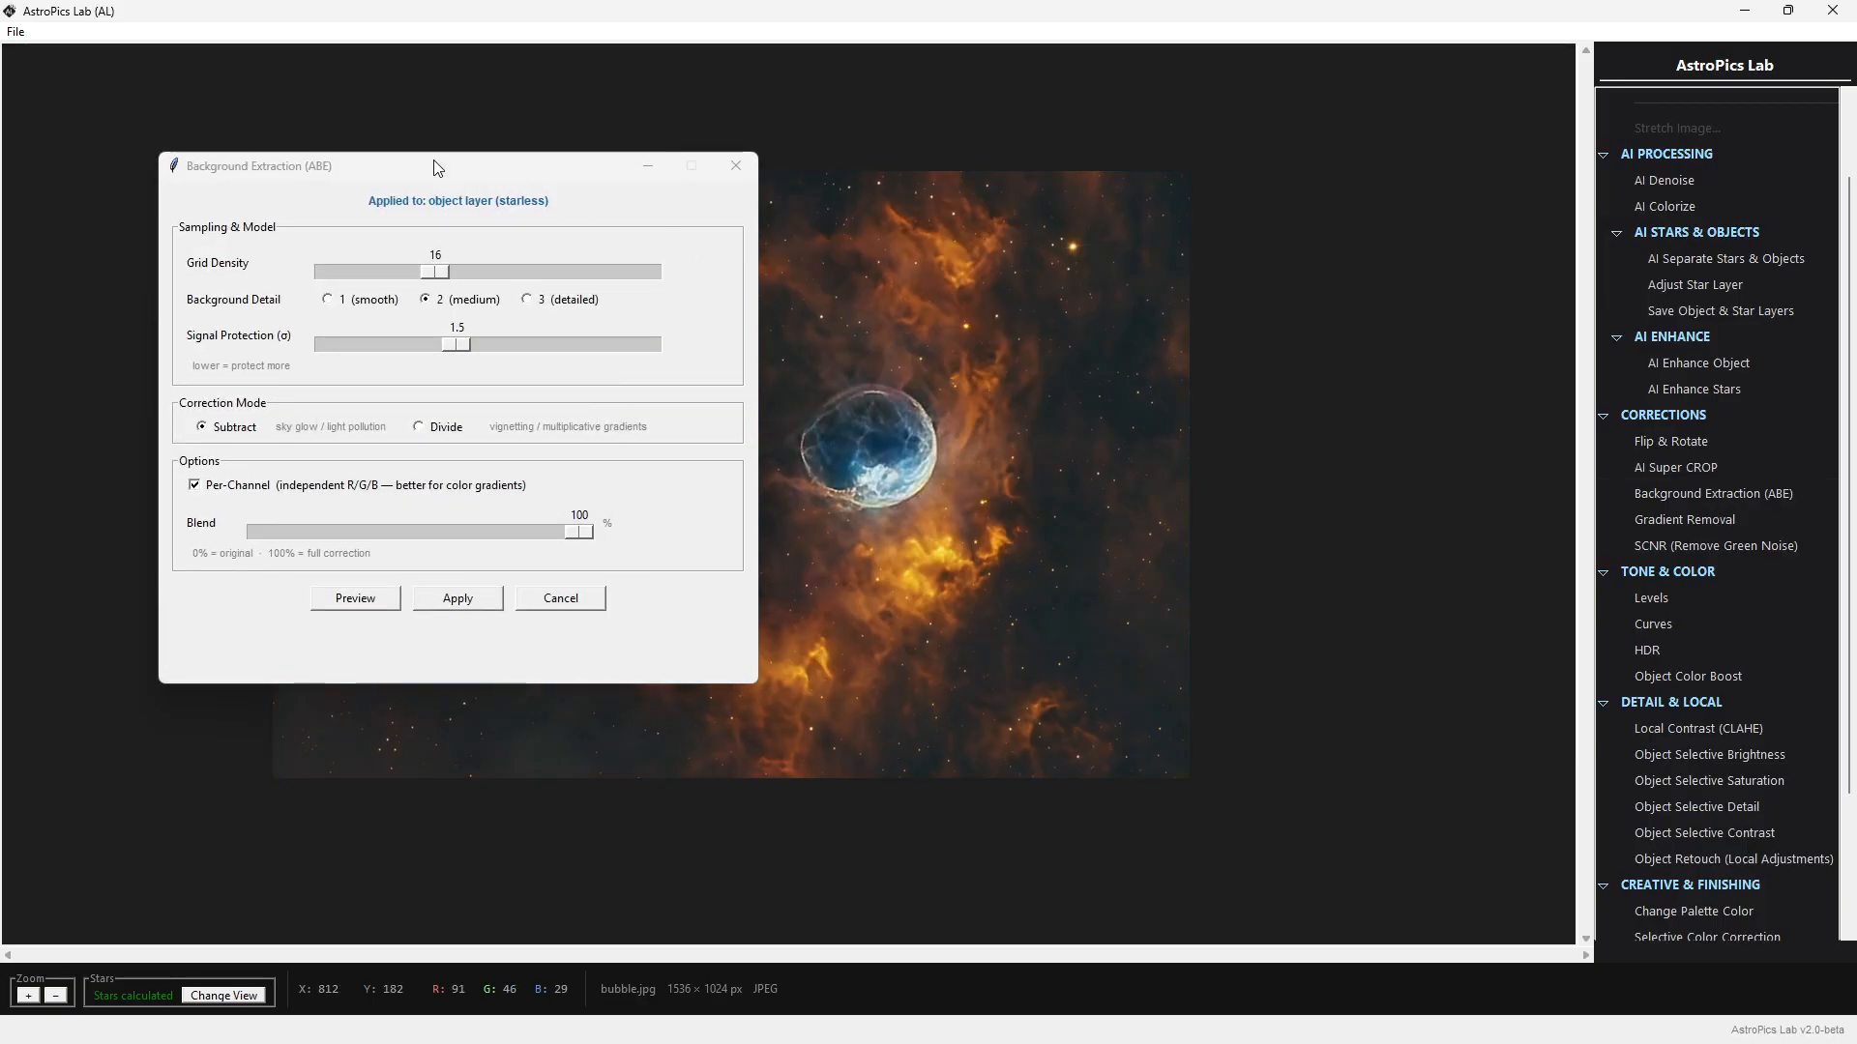
left_click_drag(434, 162, 1345, 203)
left_click_drag(897, 391, 654, 449)
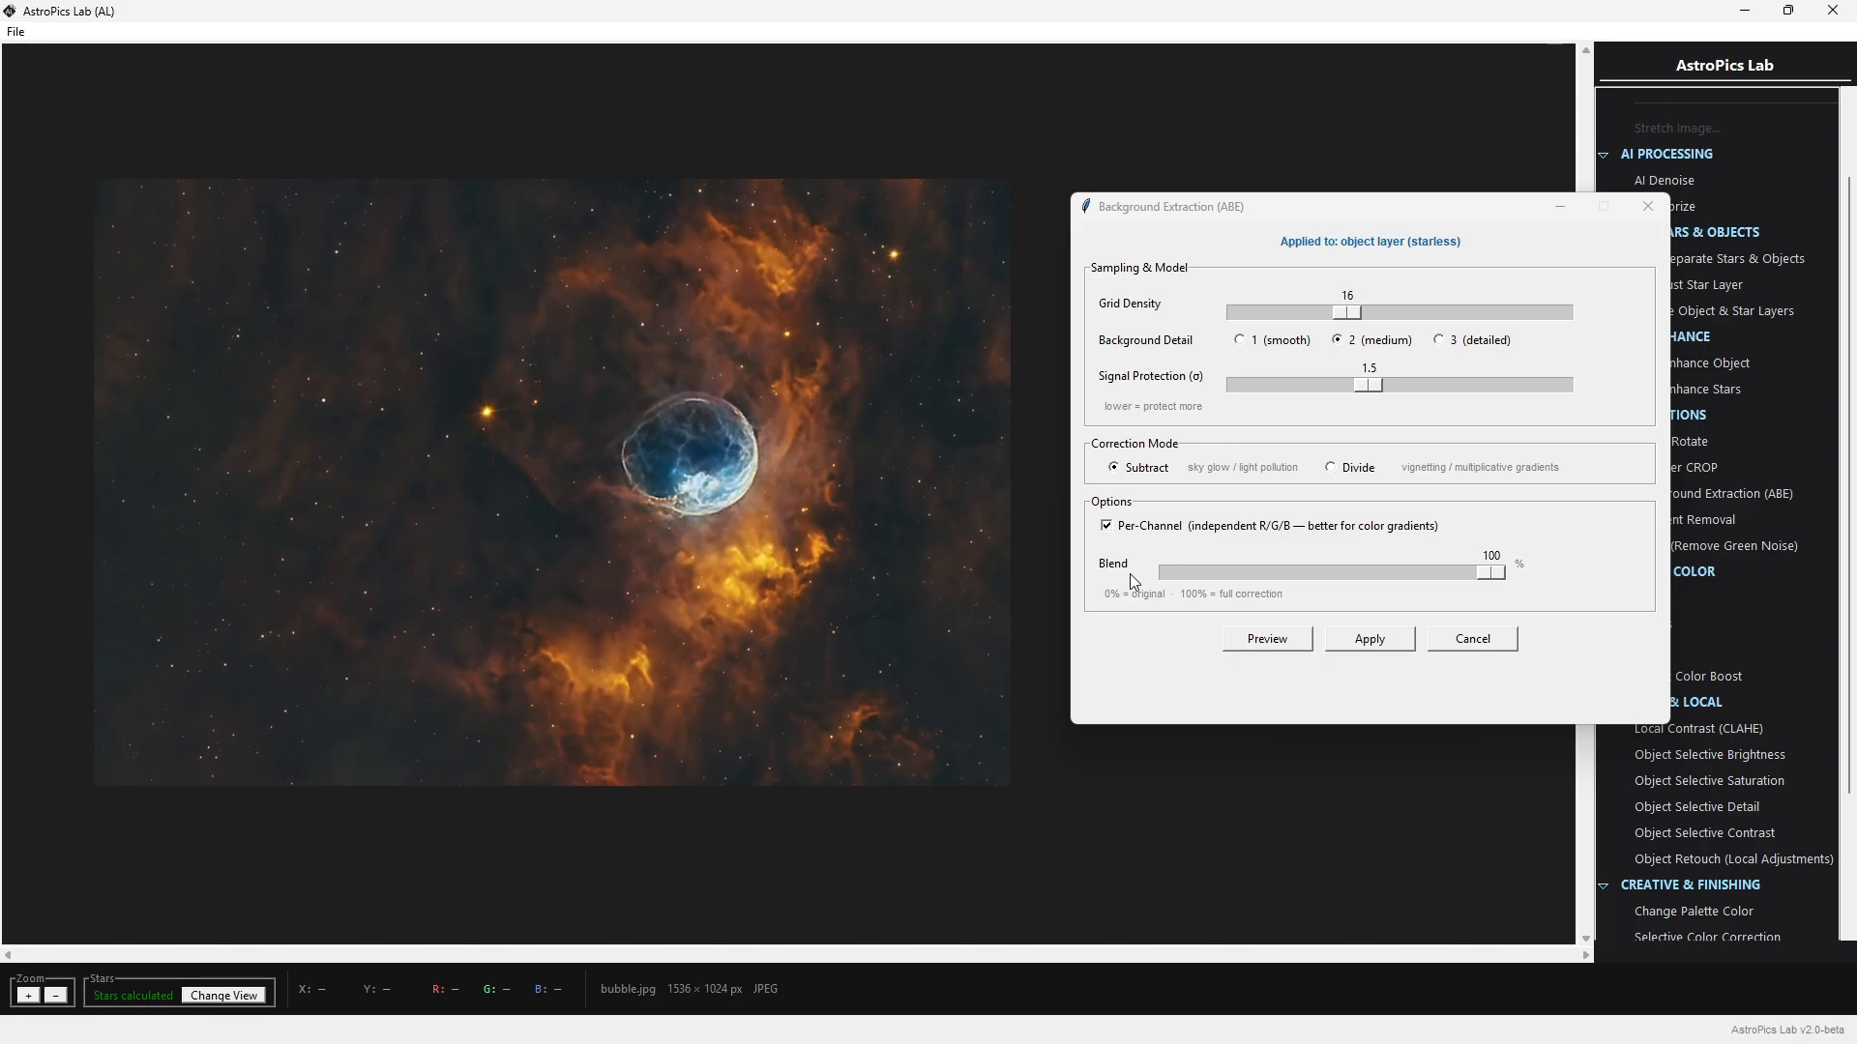
left_click_drag(1491, 578, 1165, 577)
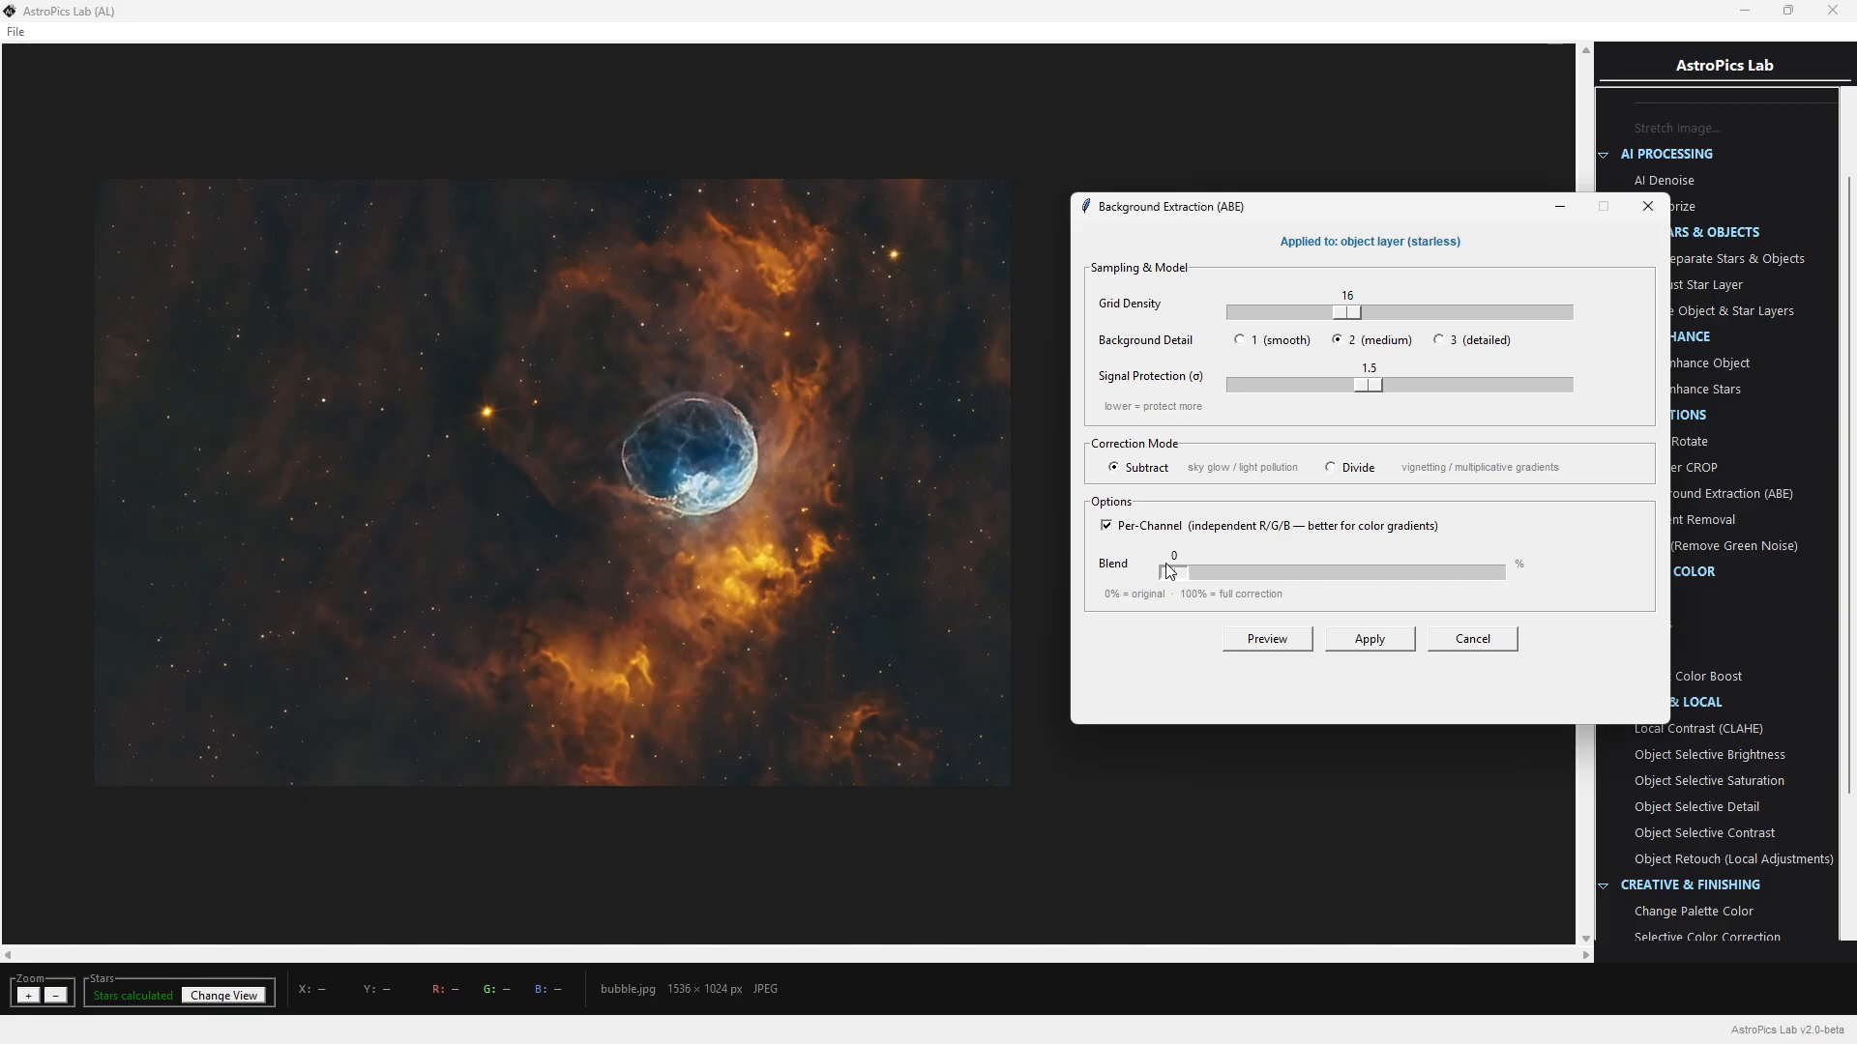
left_click(1266, 638)
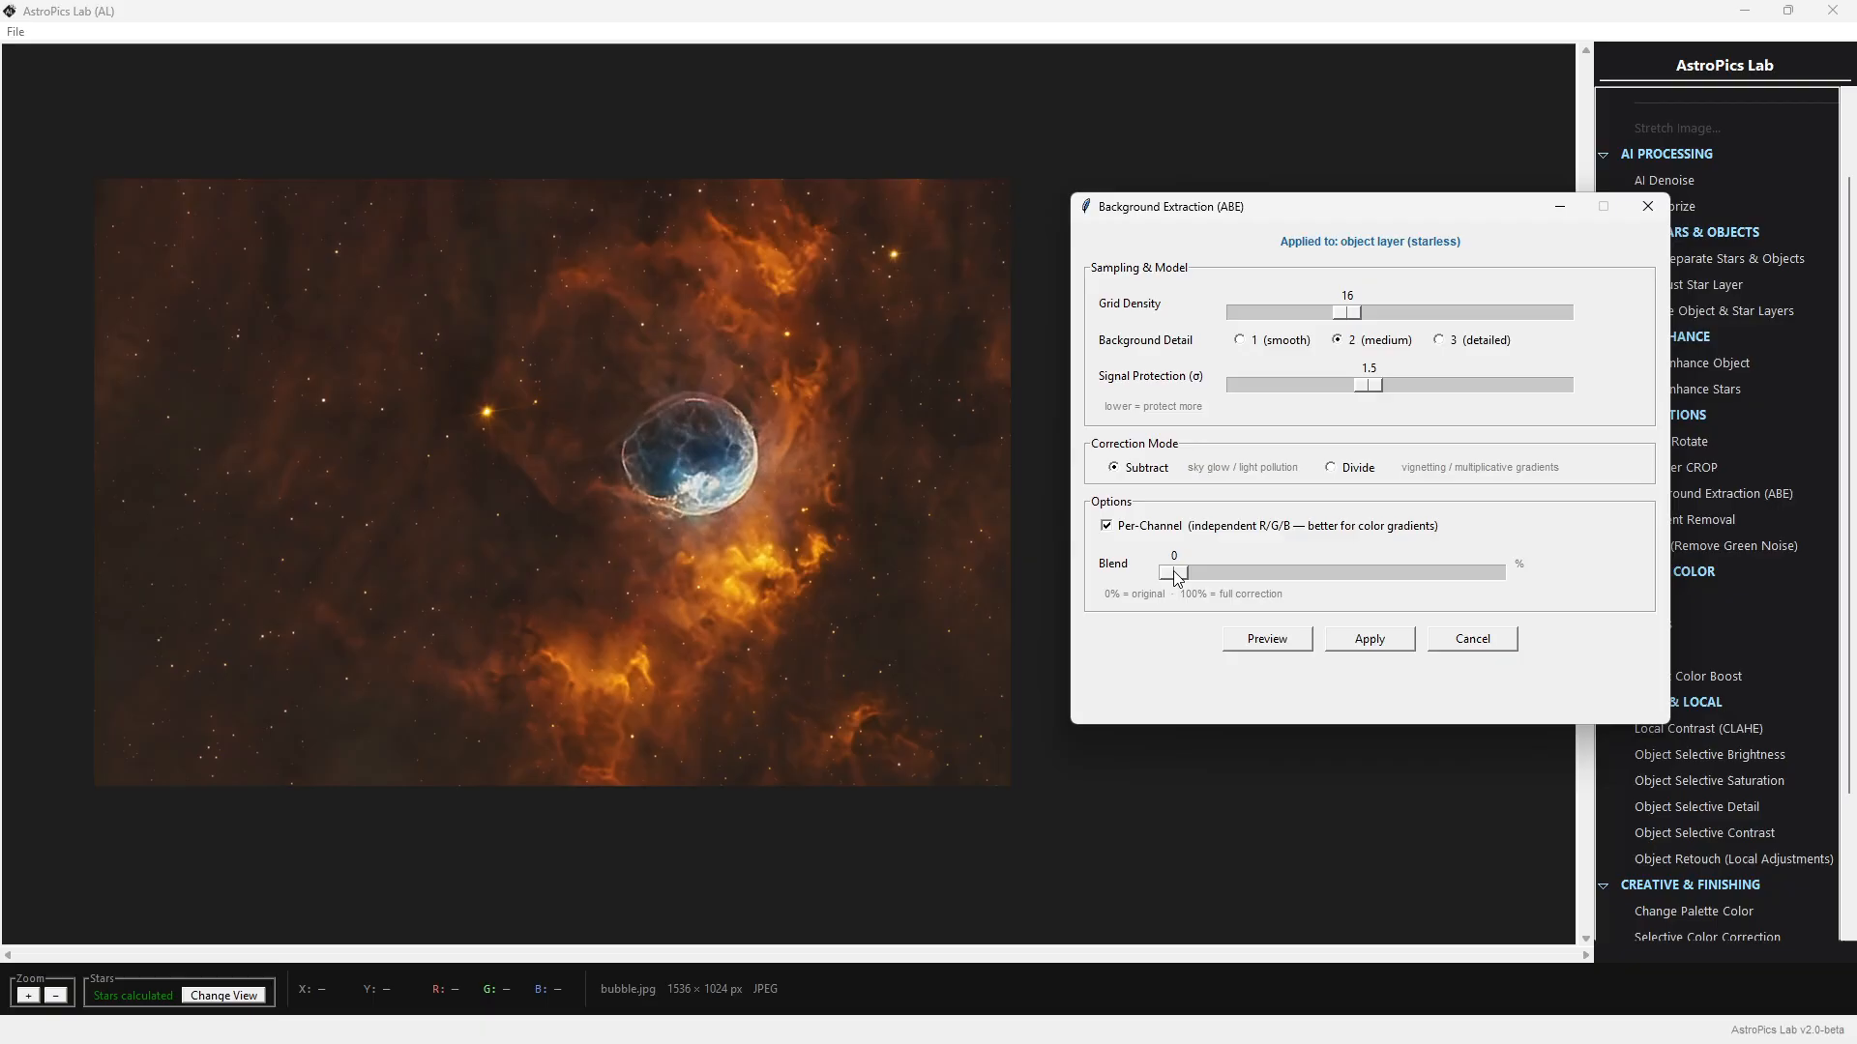
left_click_drag(1177, 576, 1518, 570)
left_click(1282, 643)
Apply Background Extraction to the object layer with grid density 32, medium detail, signal protection 0.5 and full blend
left_click_drag(1347, 312, 1173, 327)
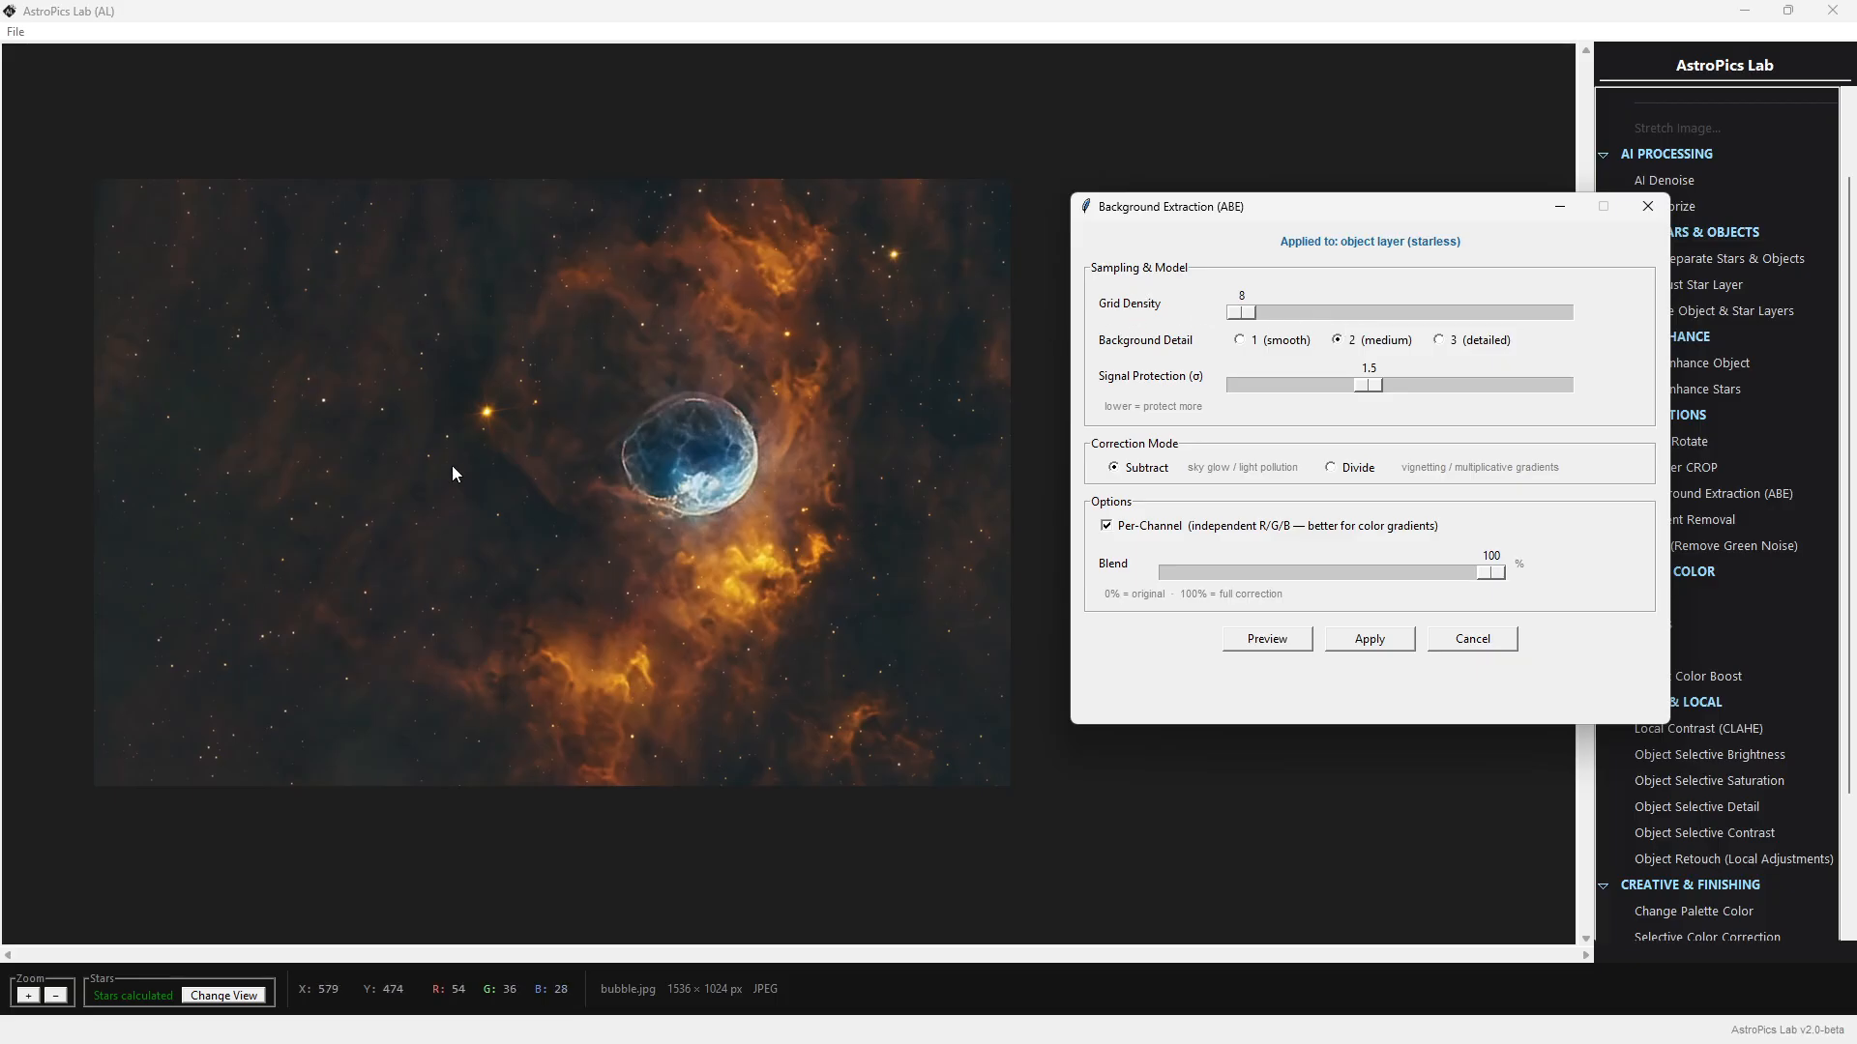
left_click_drag(1242, 312, 1564, 335)
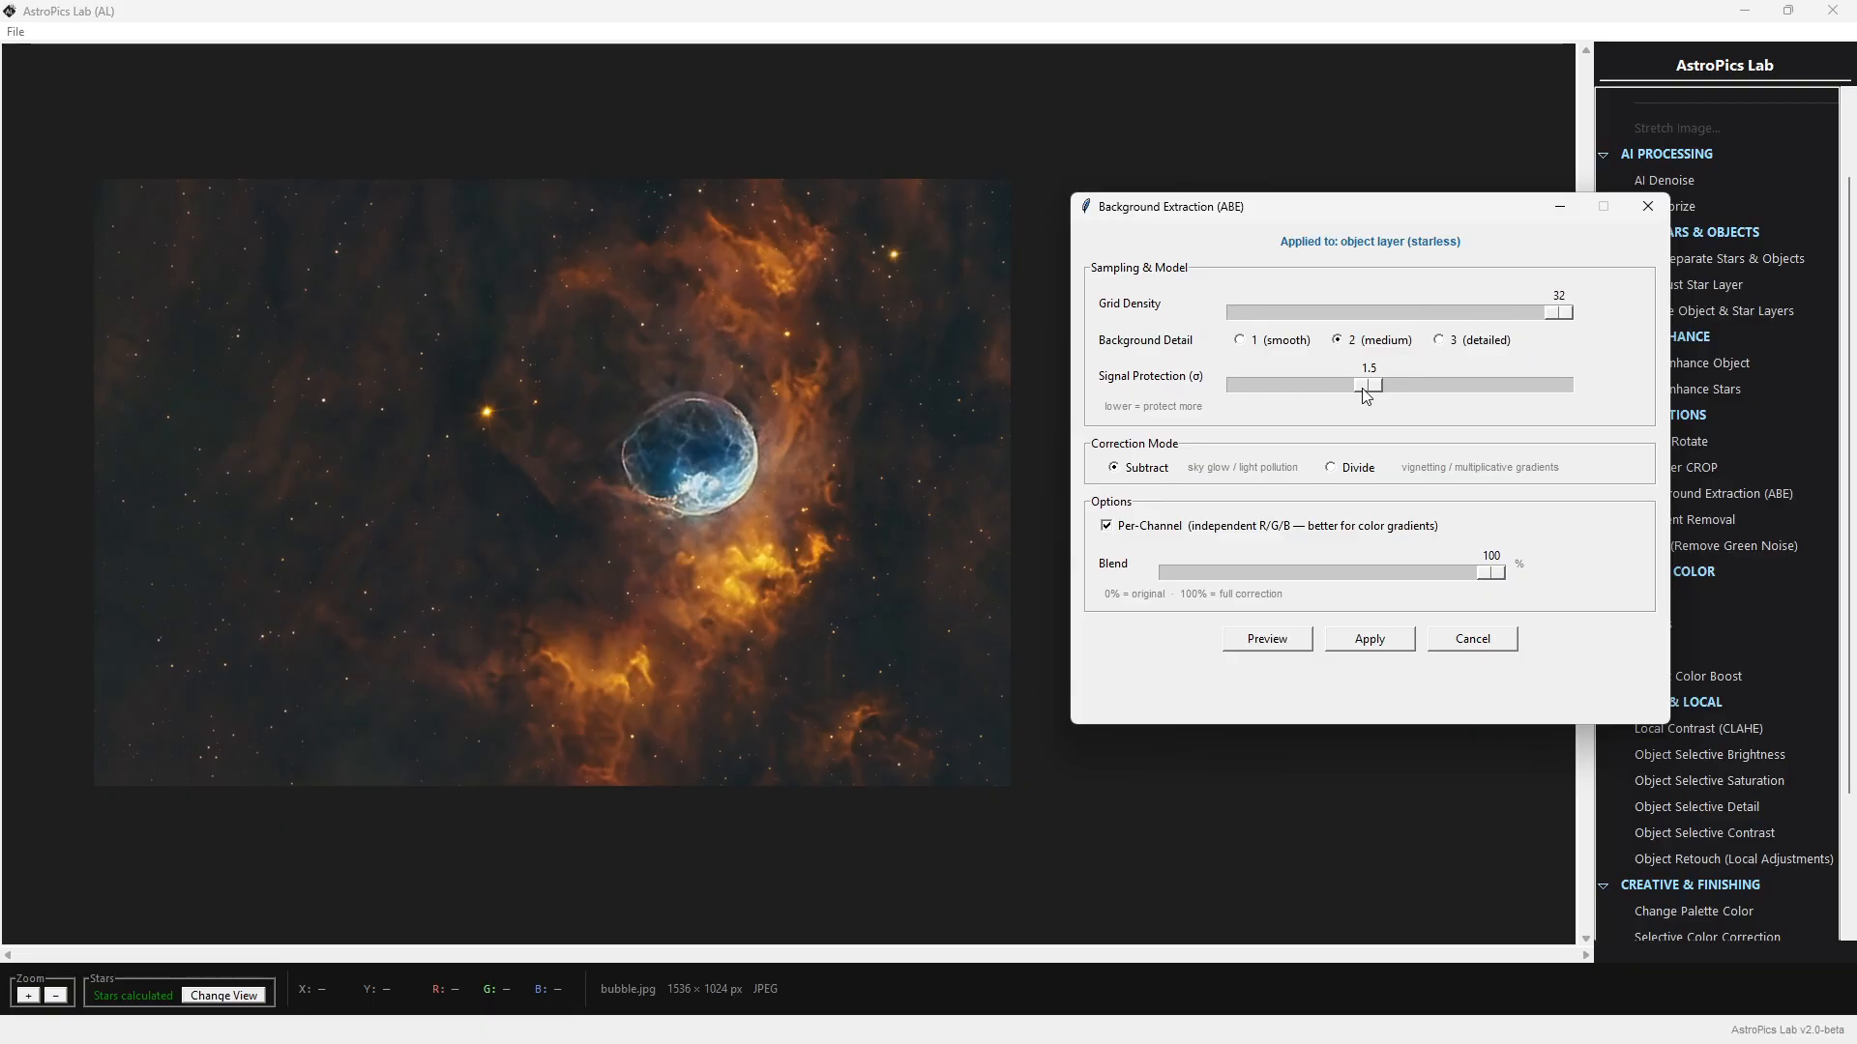
left_click_drag(1368, 384, 1199, 399)
left_click_drag(1244, 391, 1203, 390)
left_click(1275, 637)
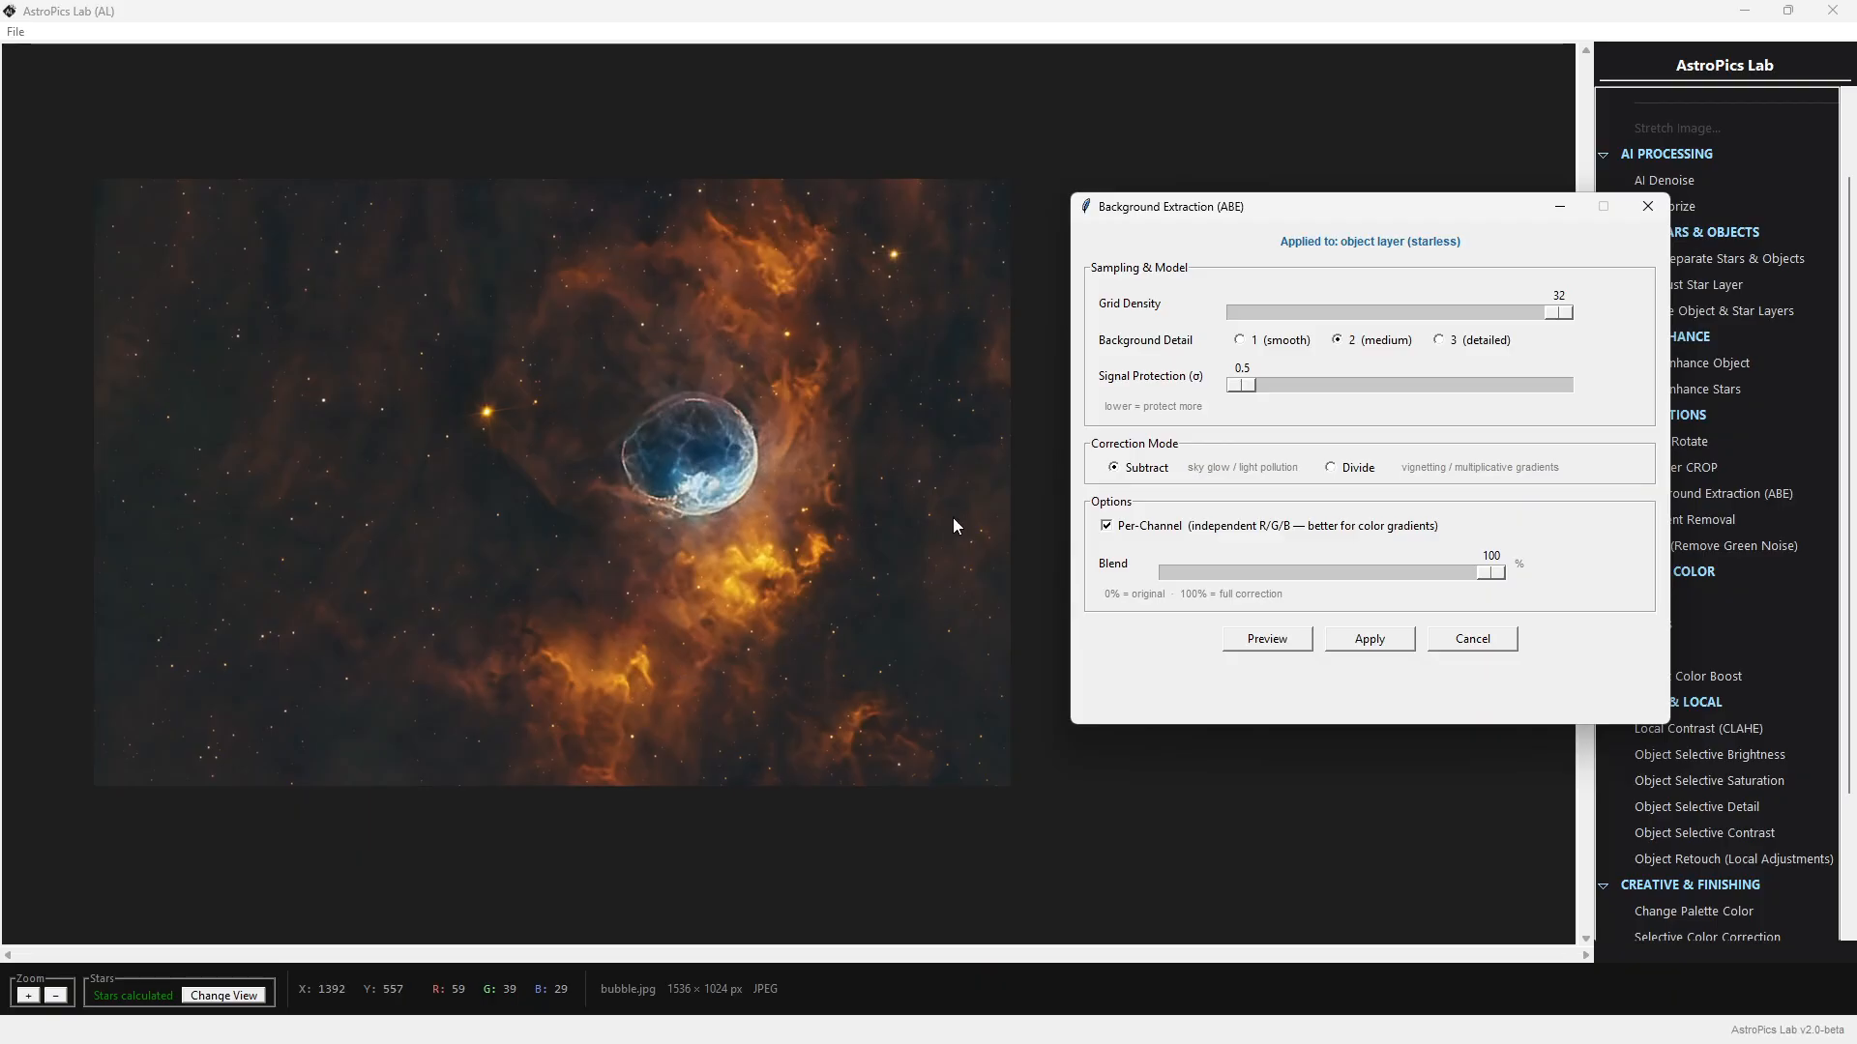
left_click(1369, 640)
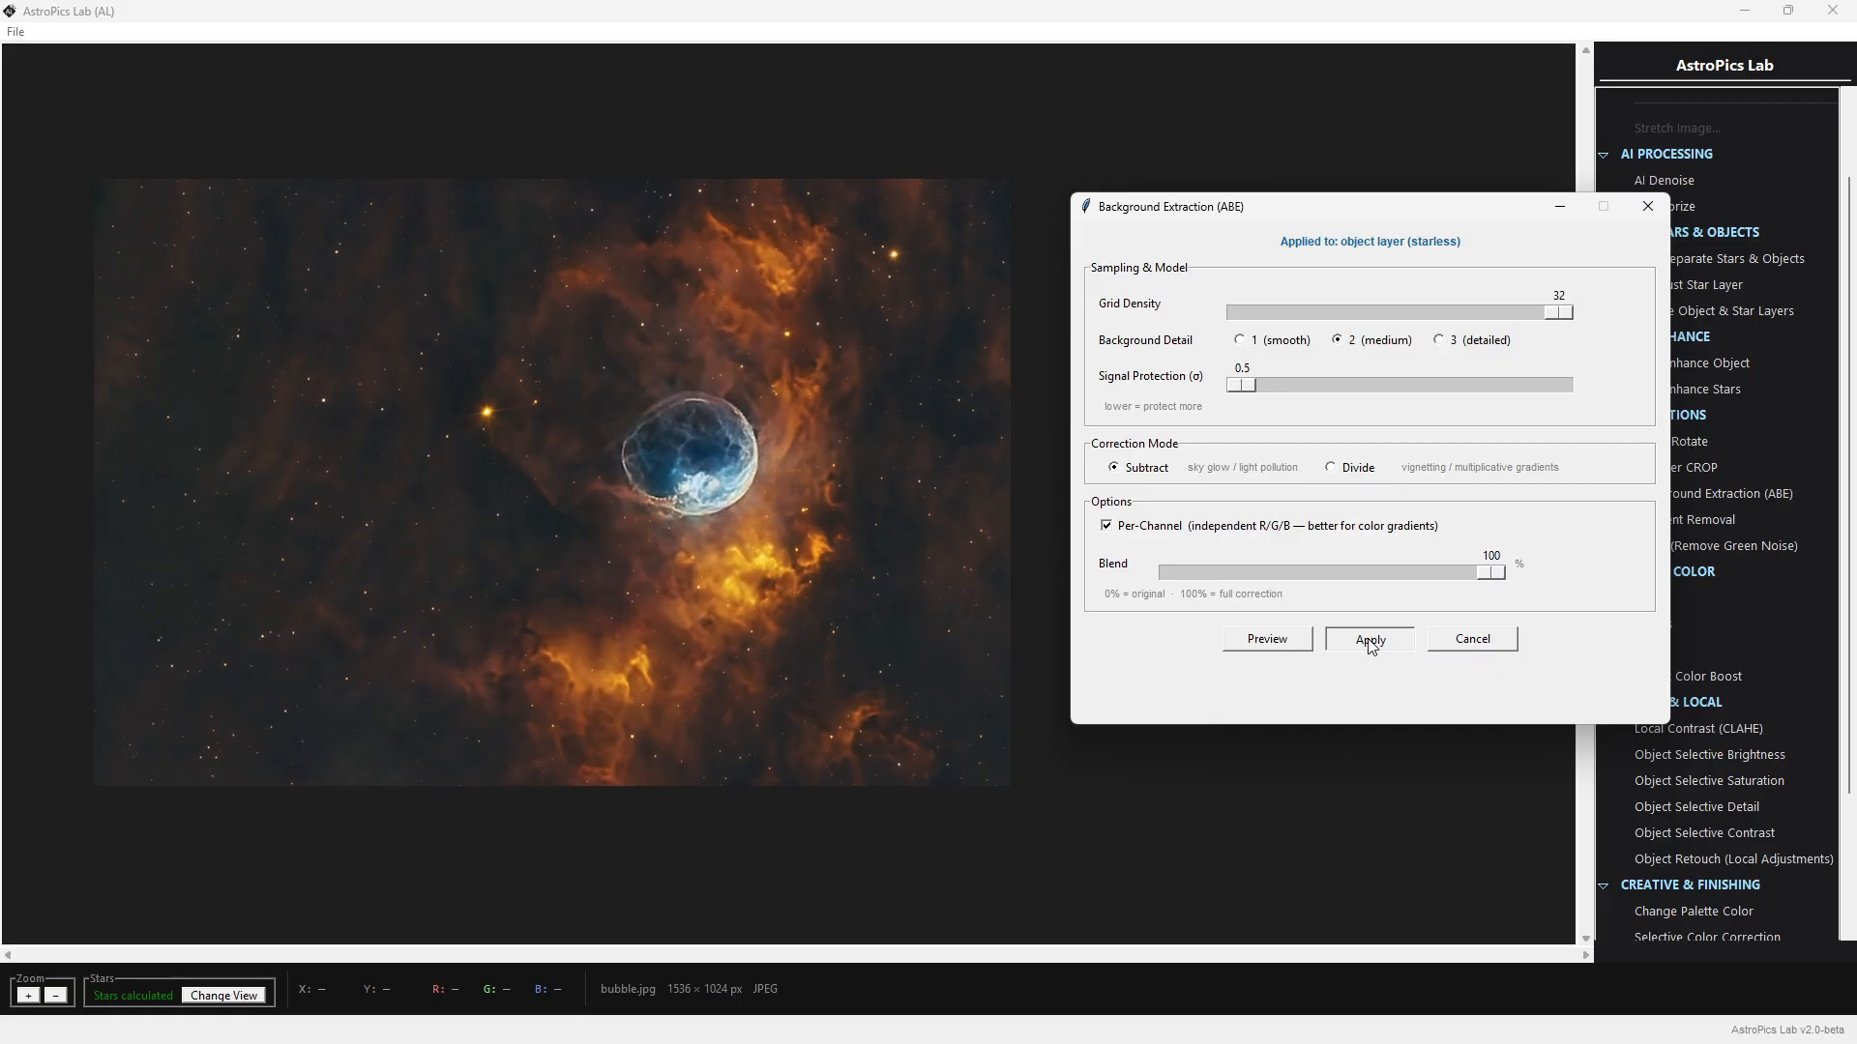
left_click_drag(715, 360, 825, 356)
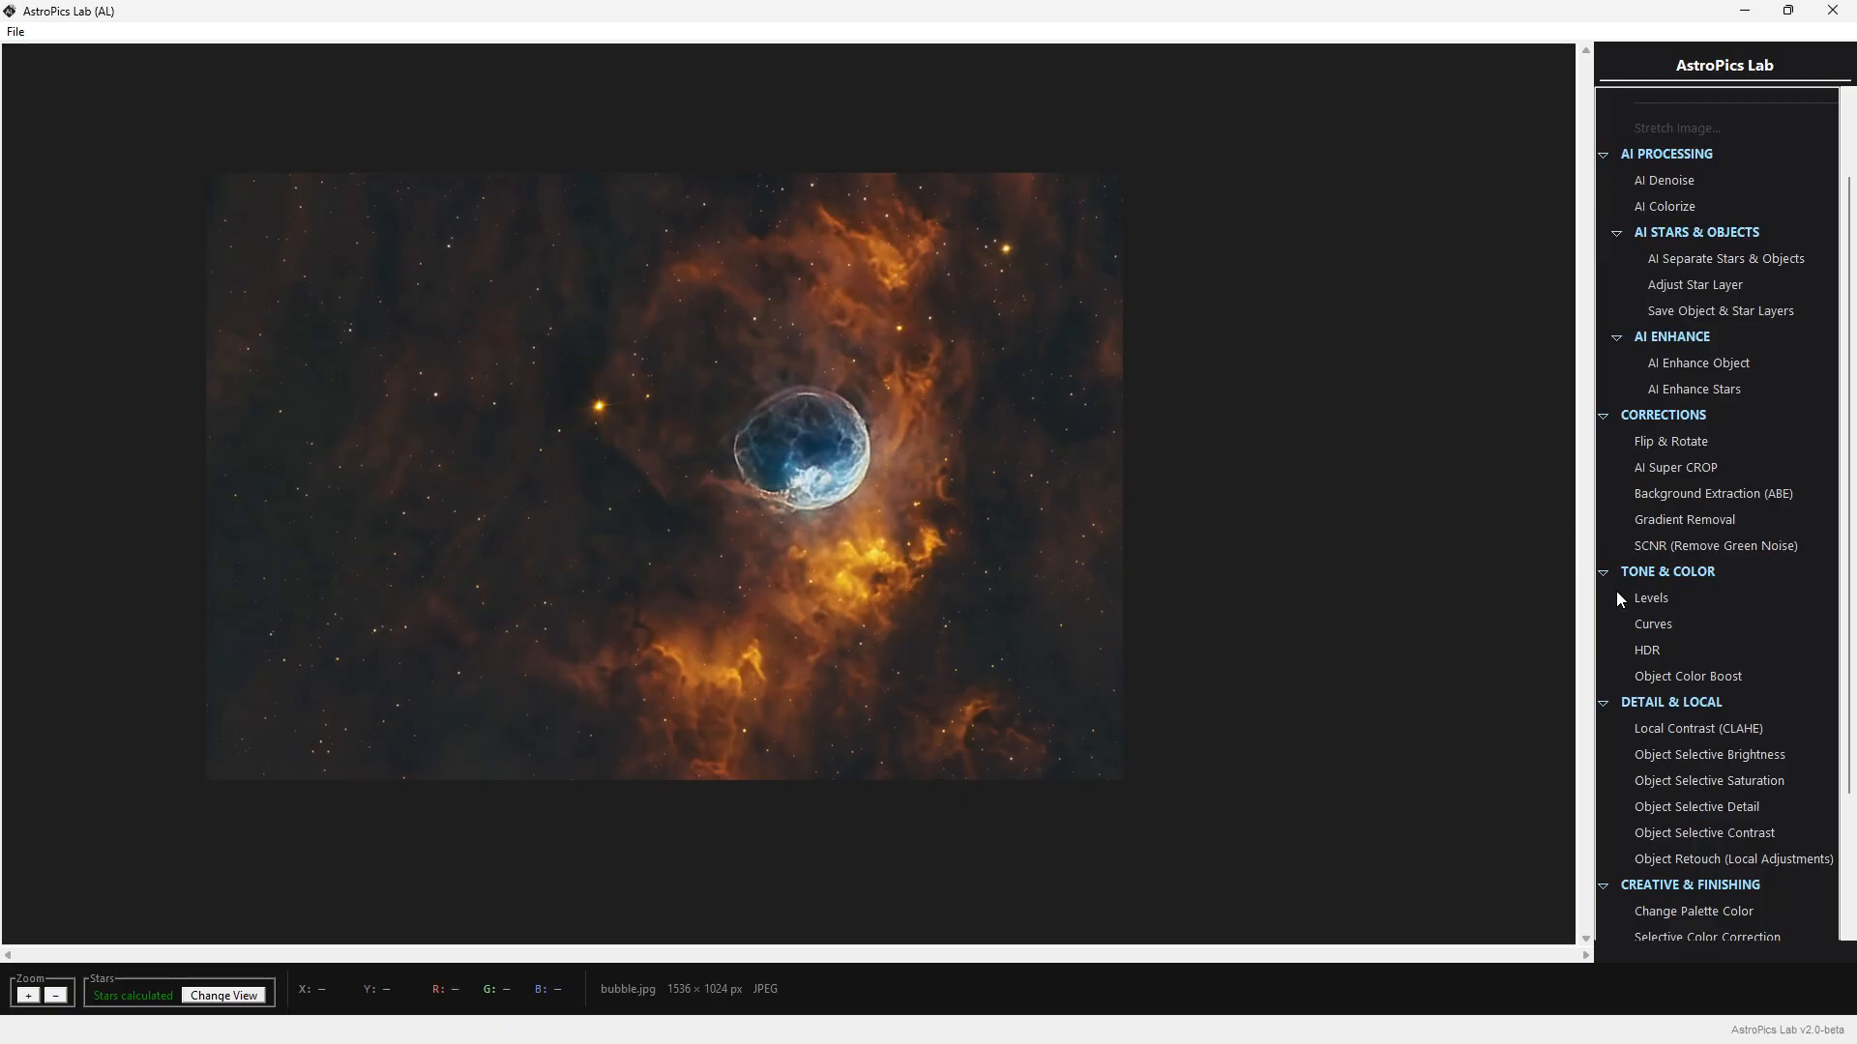
Apply Gradient Removal to the object layer in Subtract mode with signal protection 1.5, per-channel correction and 100% blend
left_click(1701, 524)
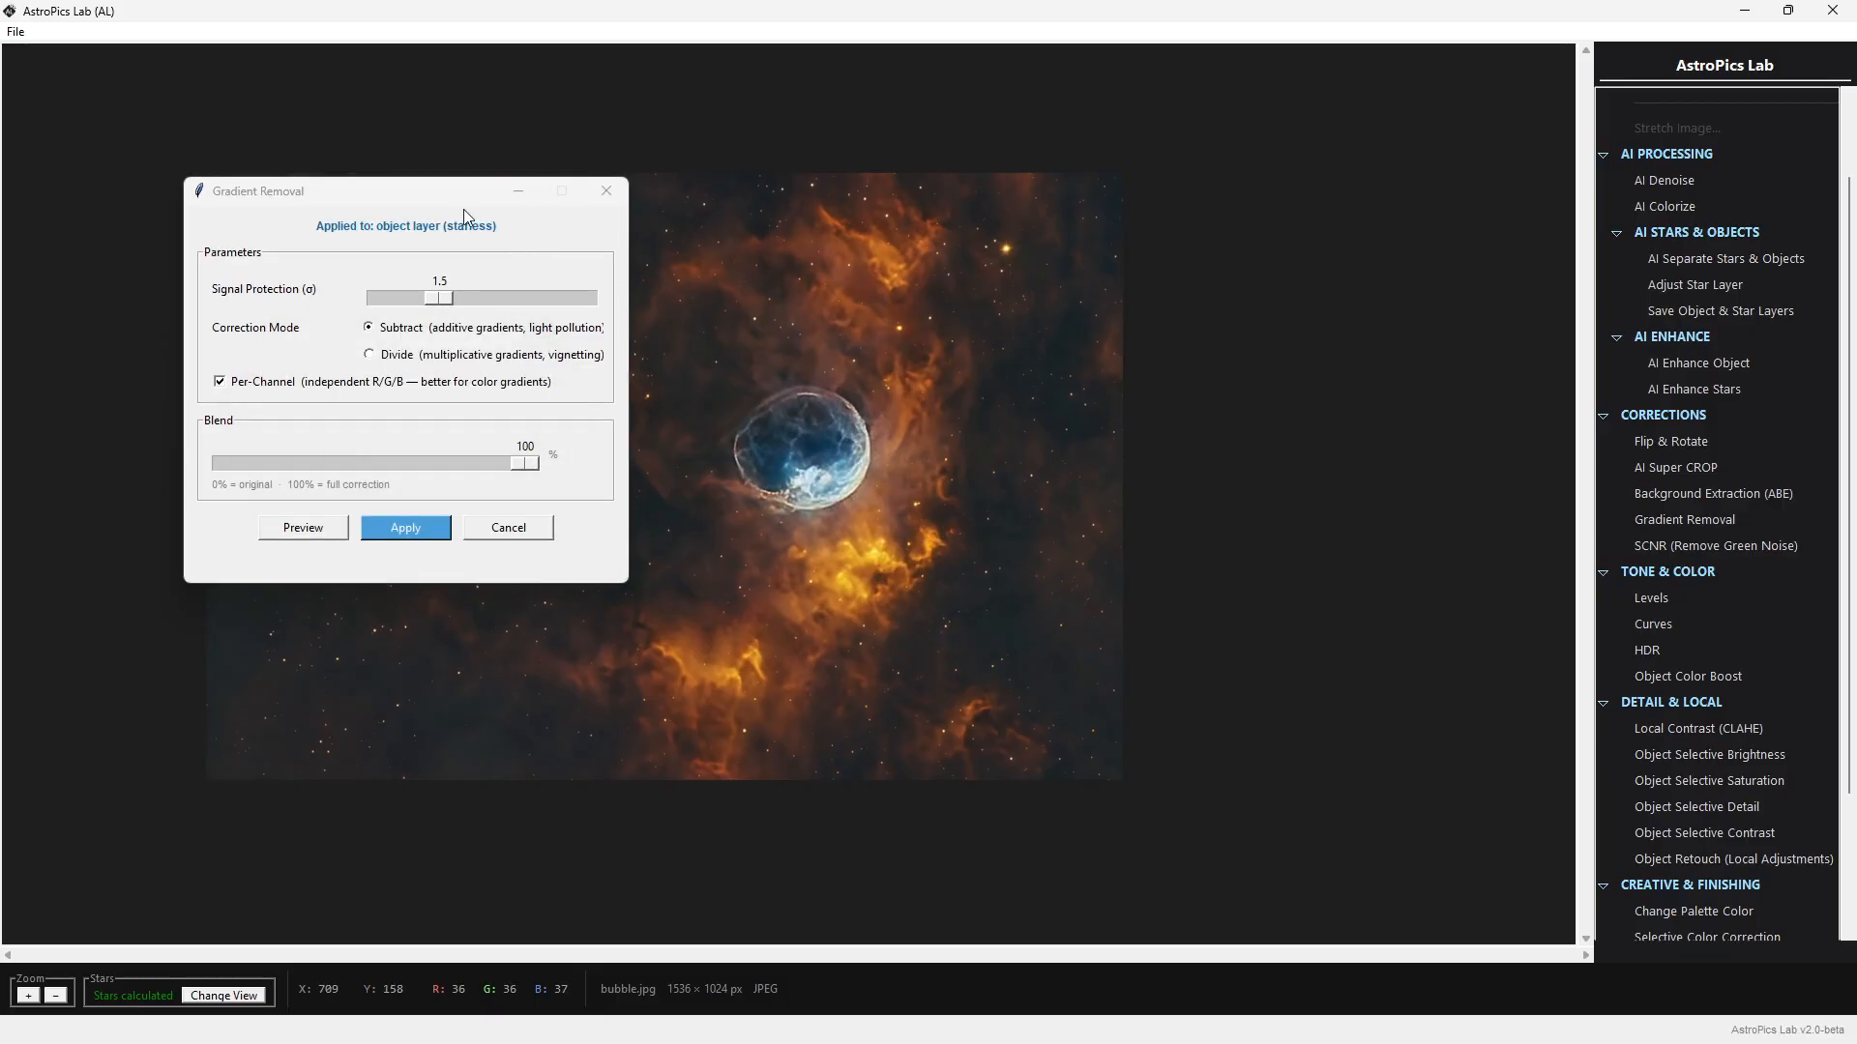
left_click_drag(454, 194, 1358, 185)
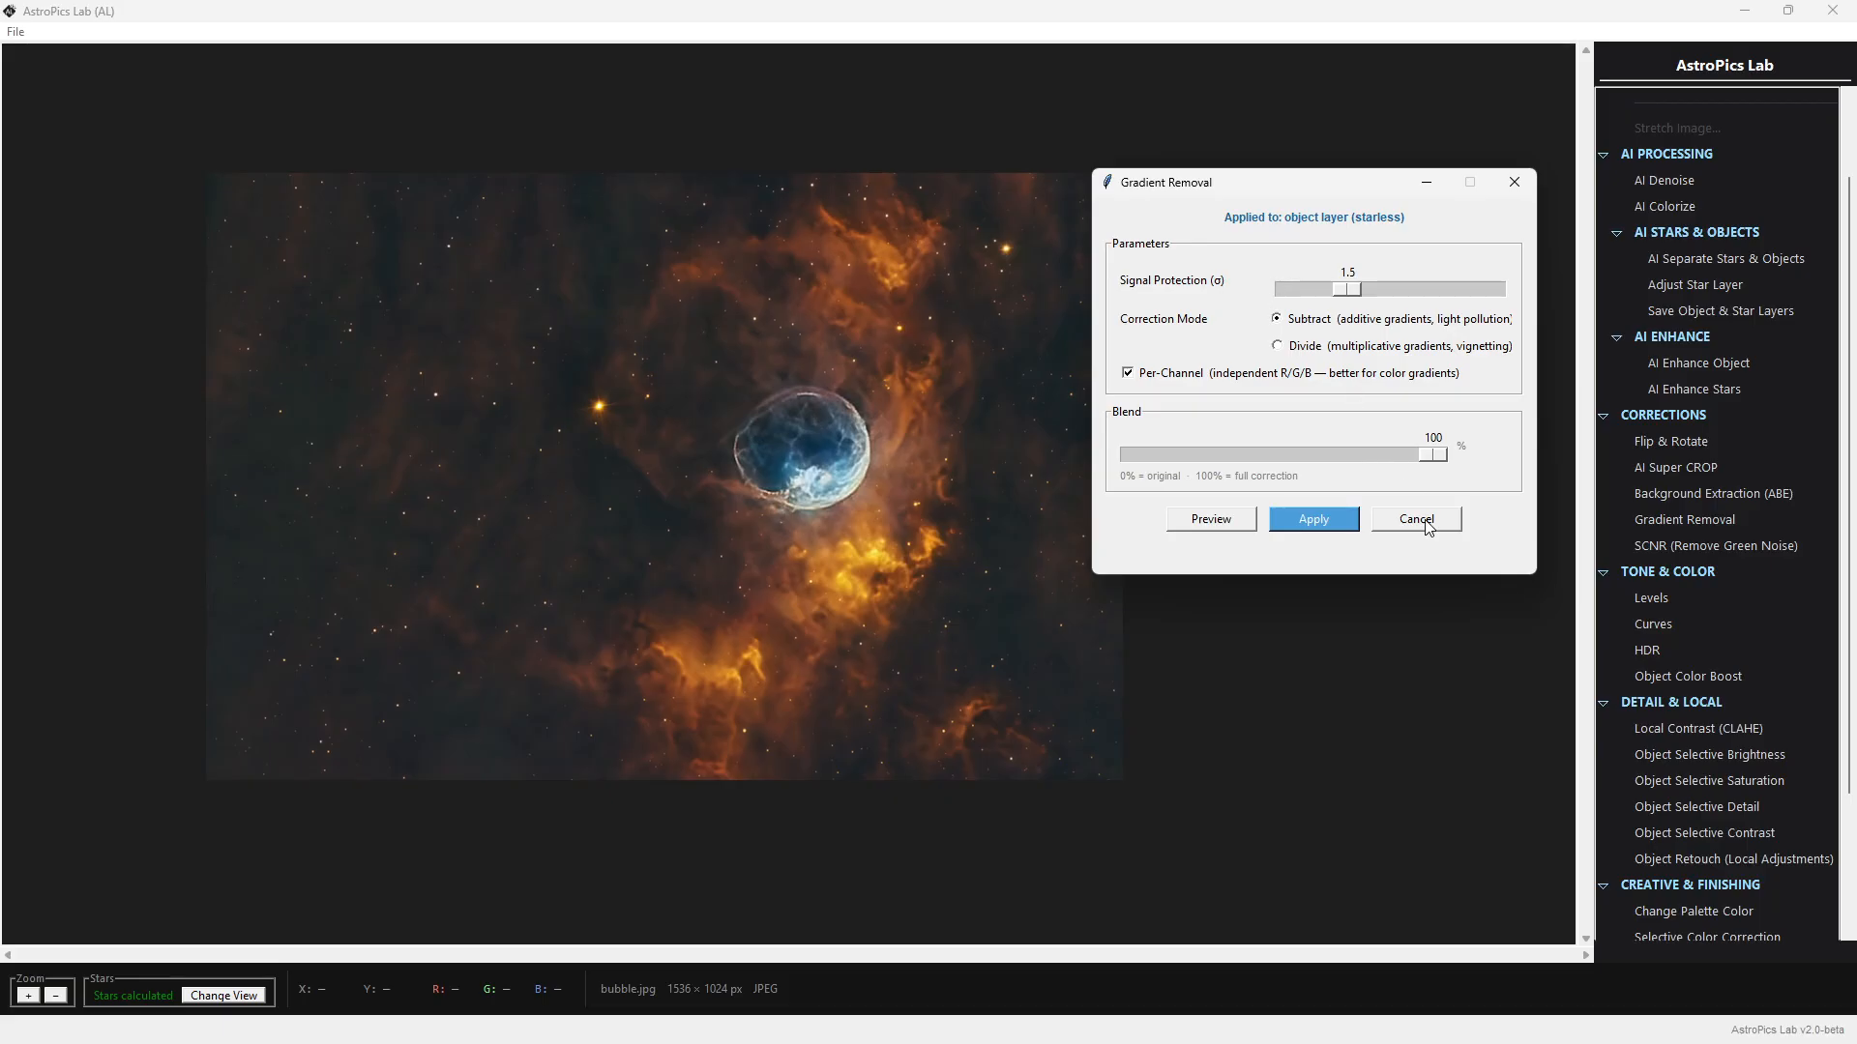
left_click(1296, 524)
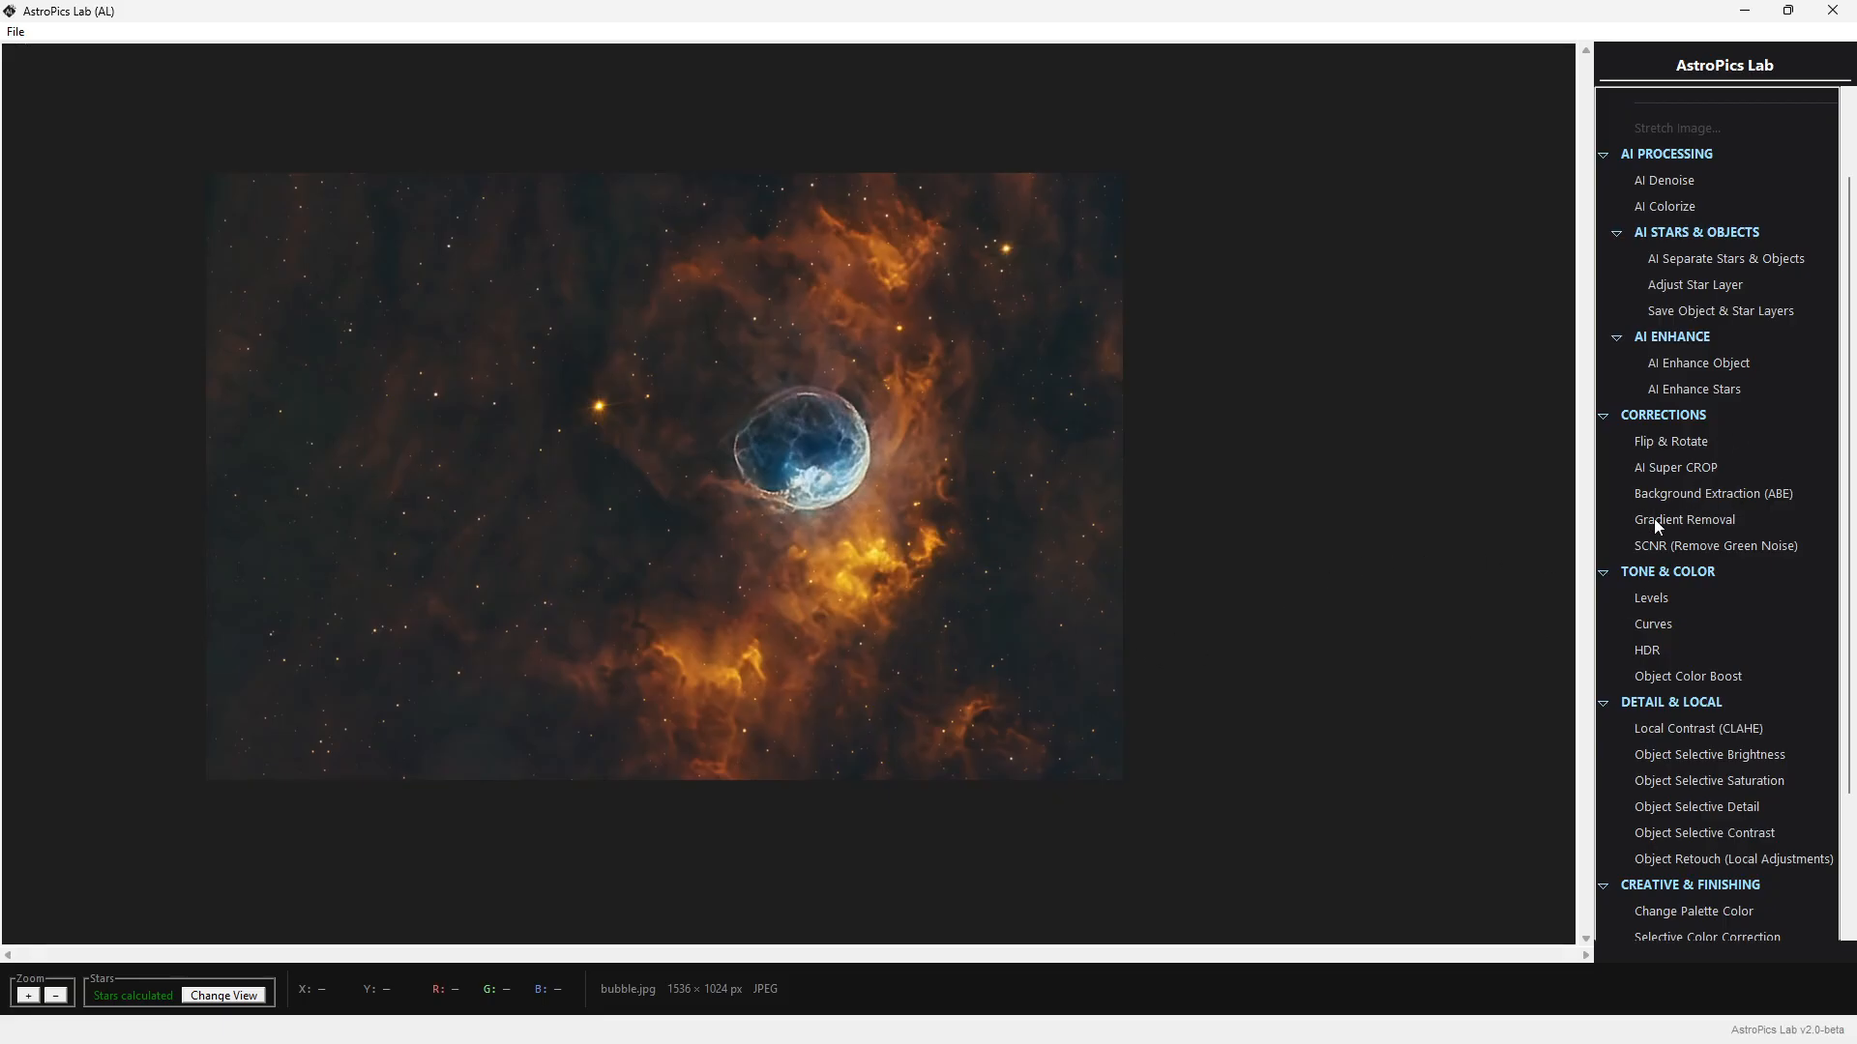
Remove green noise from the image using SCNR with an intensity of 54
left_click(1703, 547)
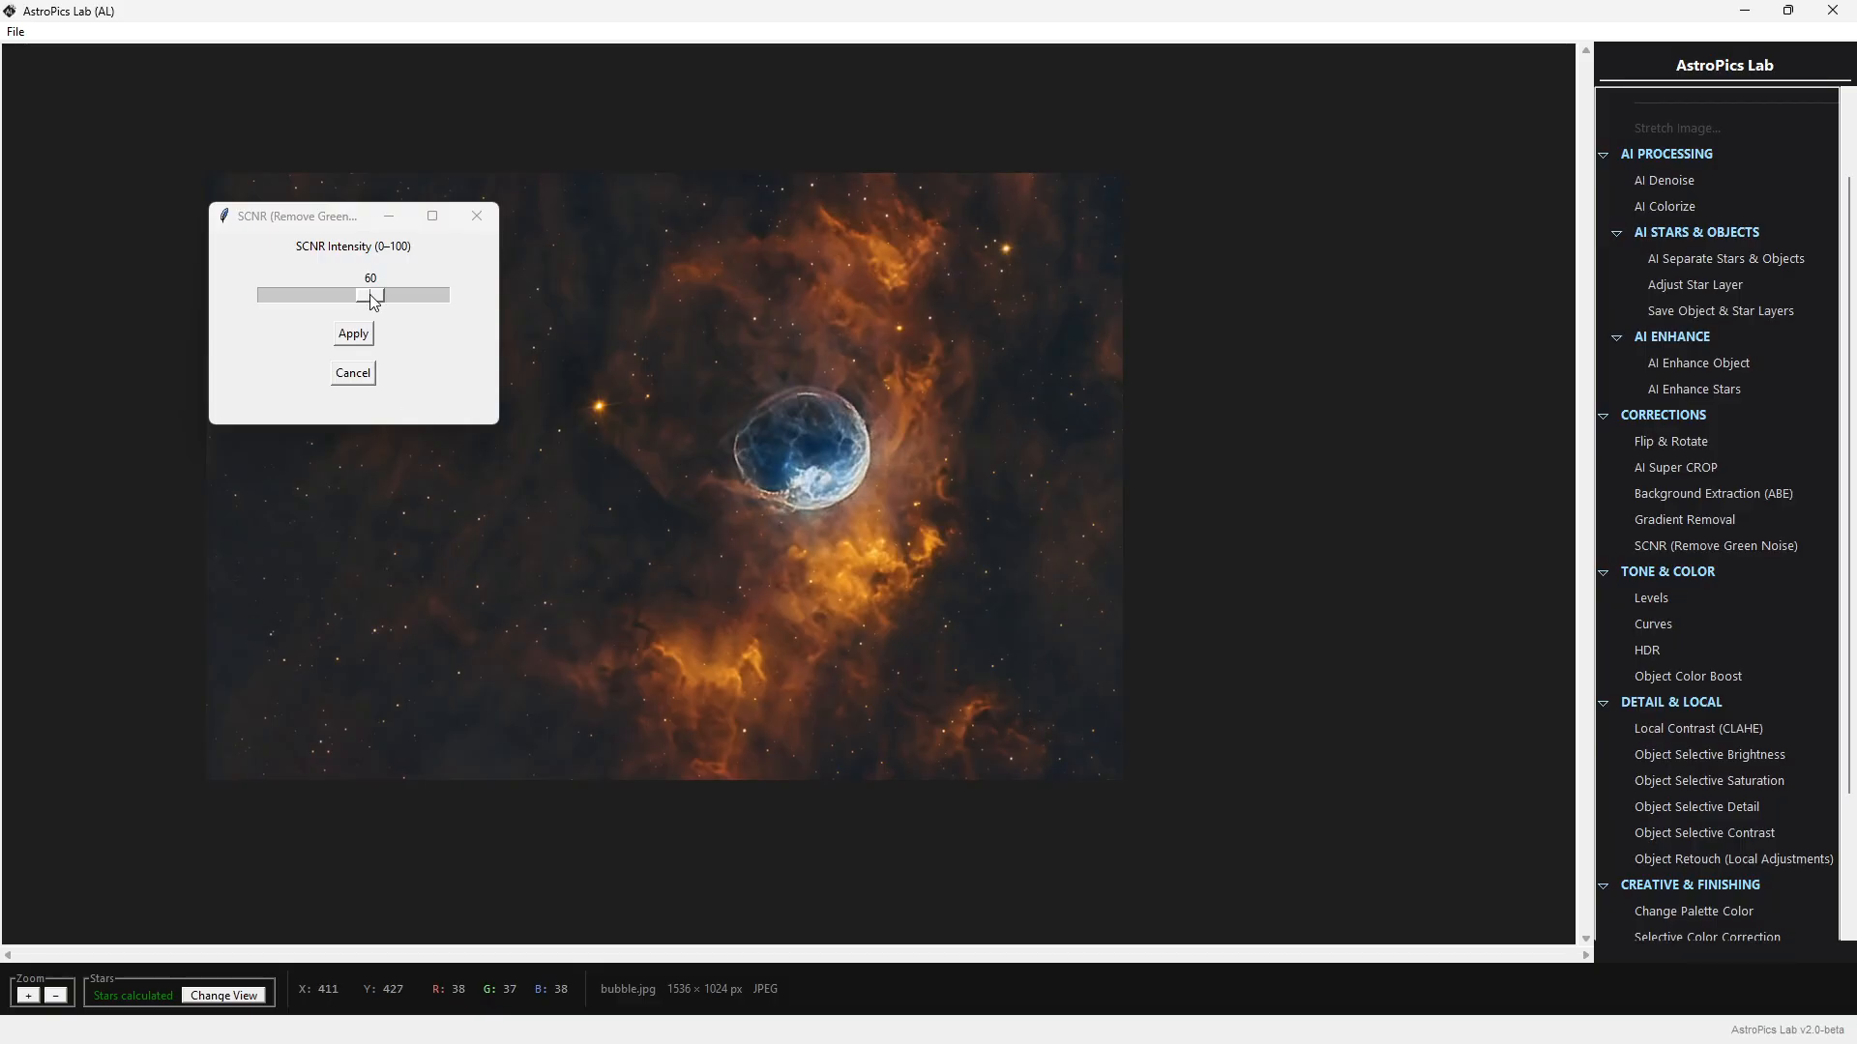
left_click_drag(371, 294, 304, 300)
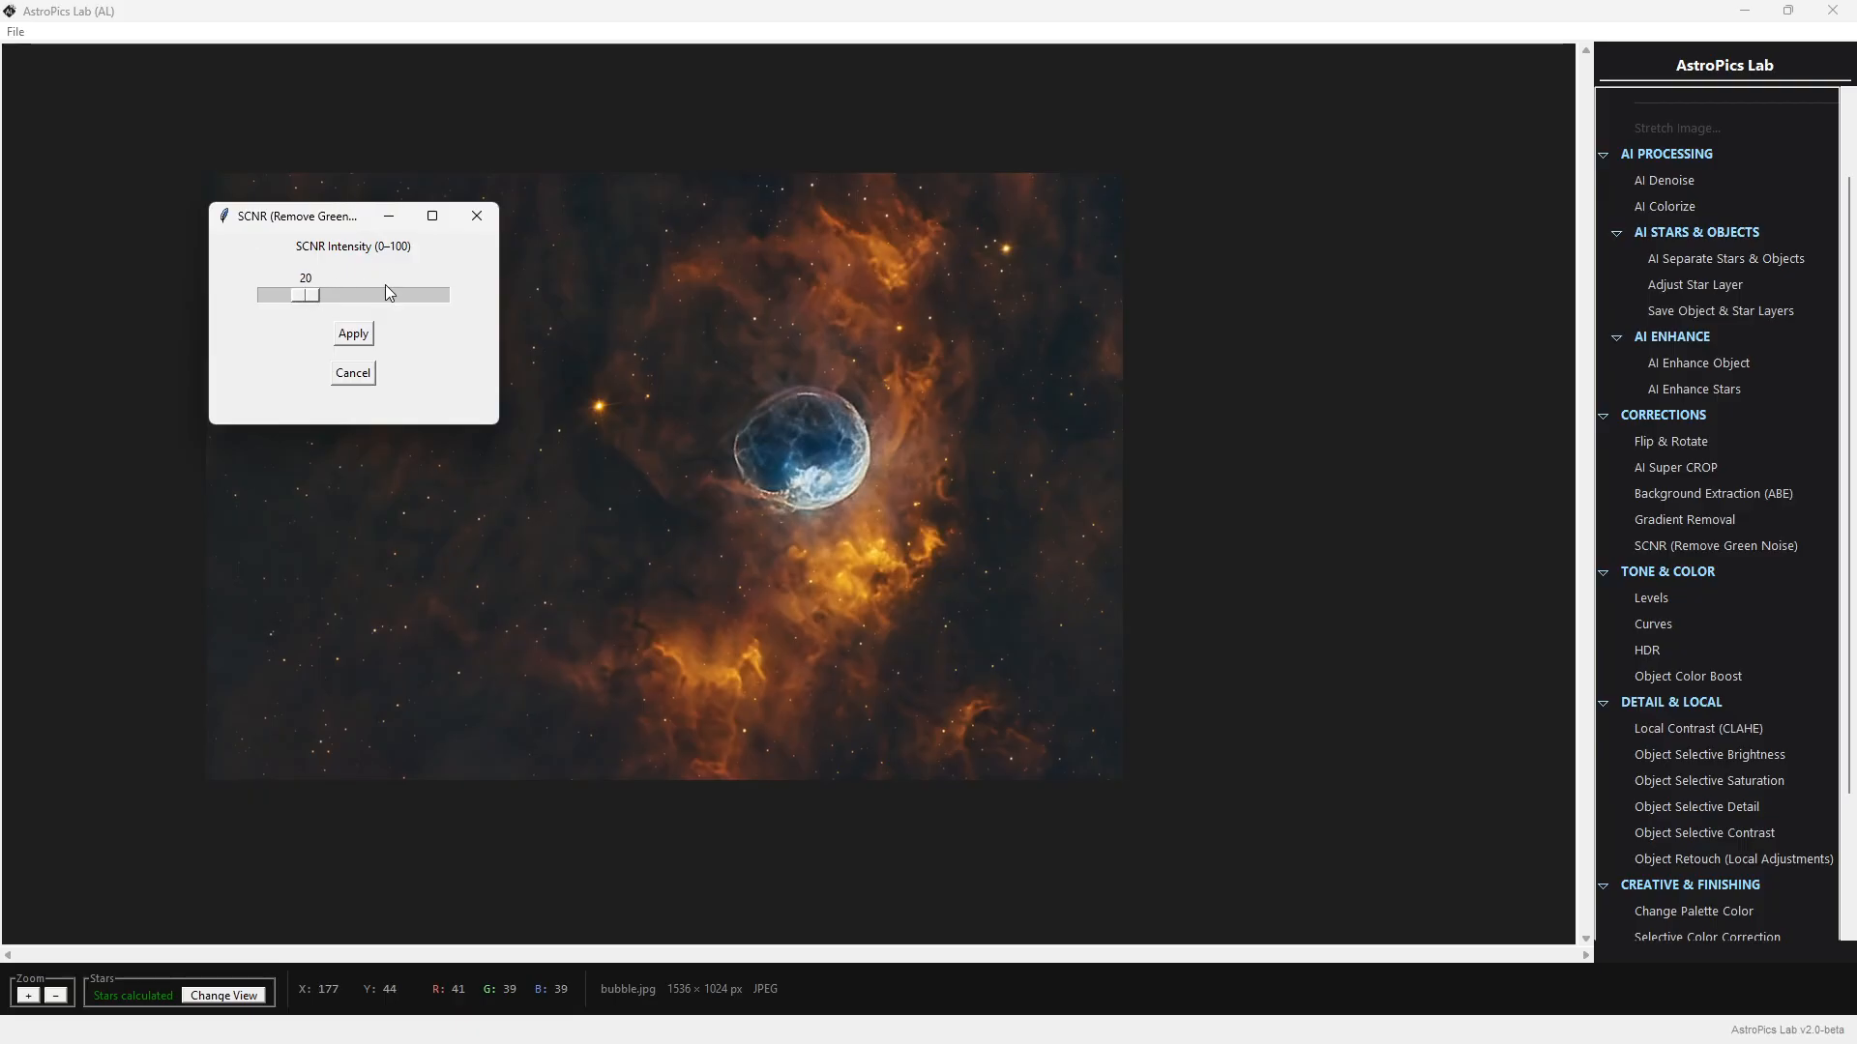
left_click_drag(313, 294, 474, 306)
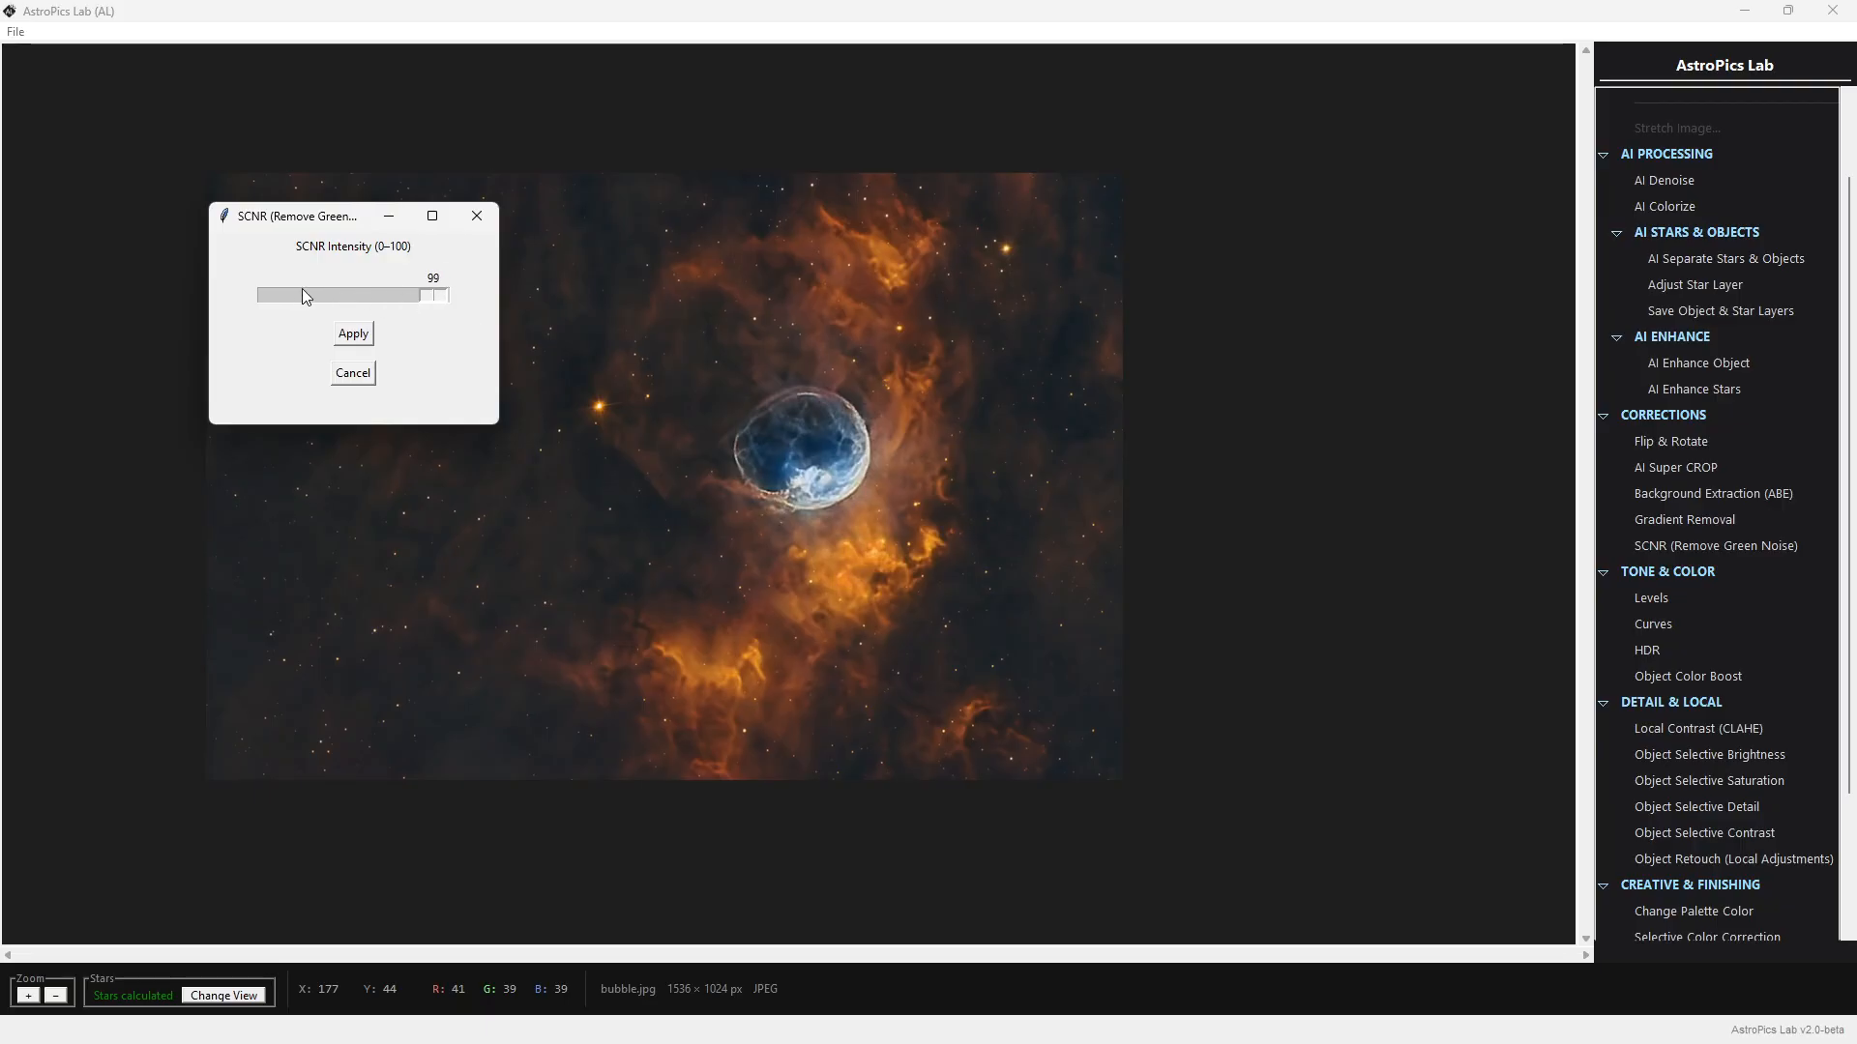
left_click_drag(301, 289, 356, 304)
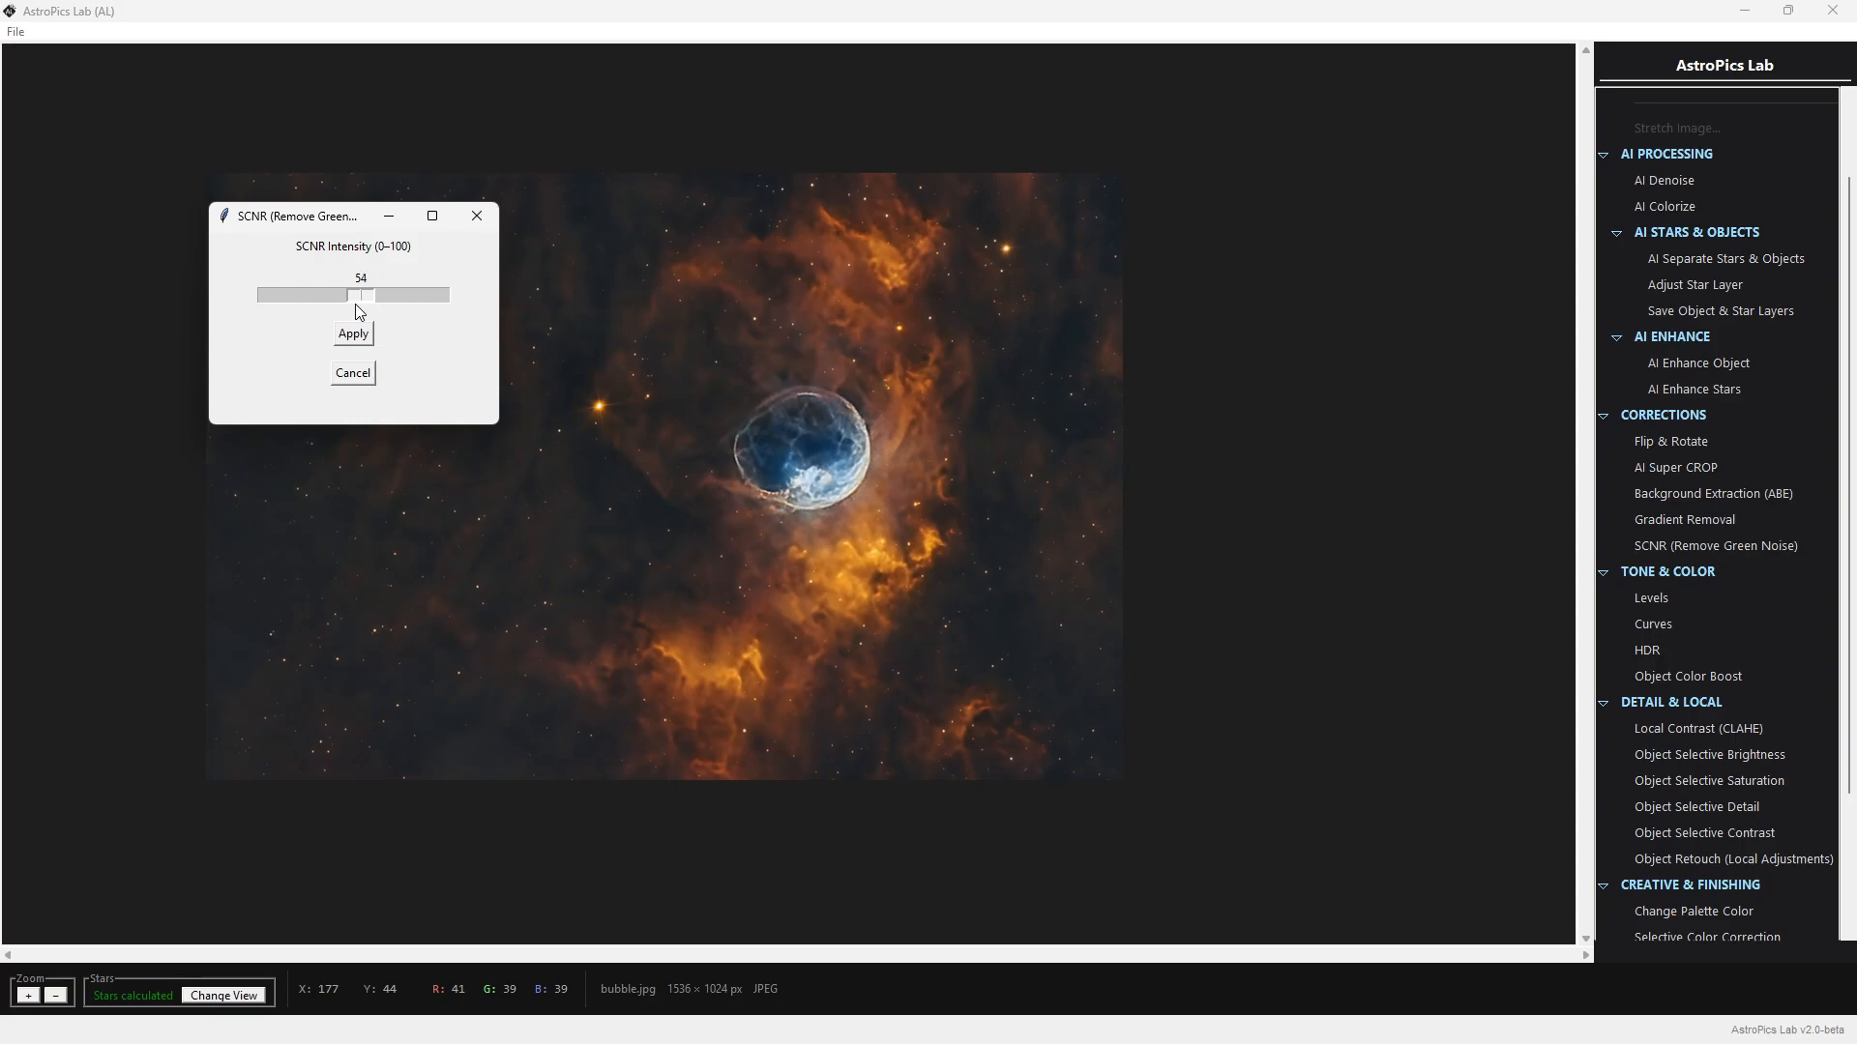
left_click(353, 335)
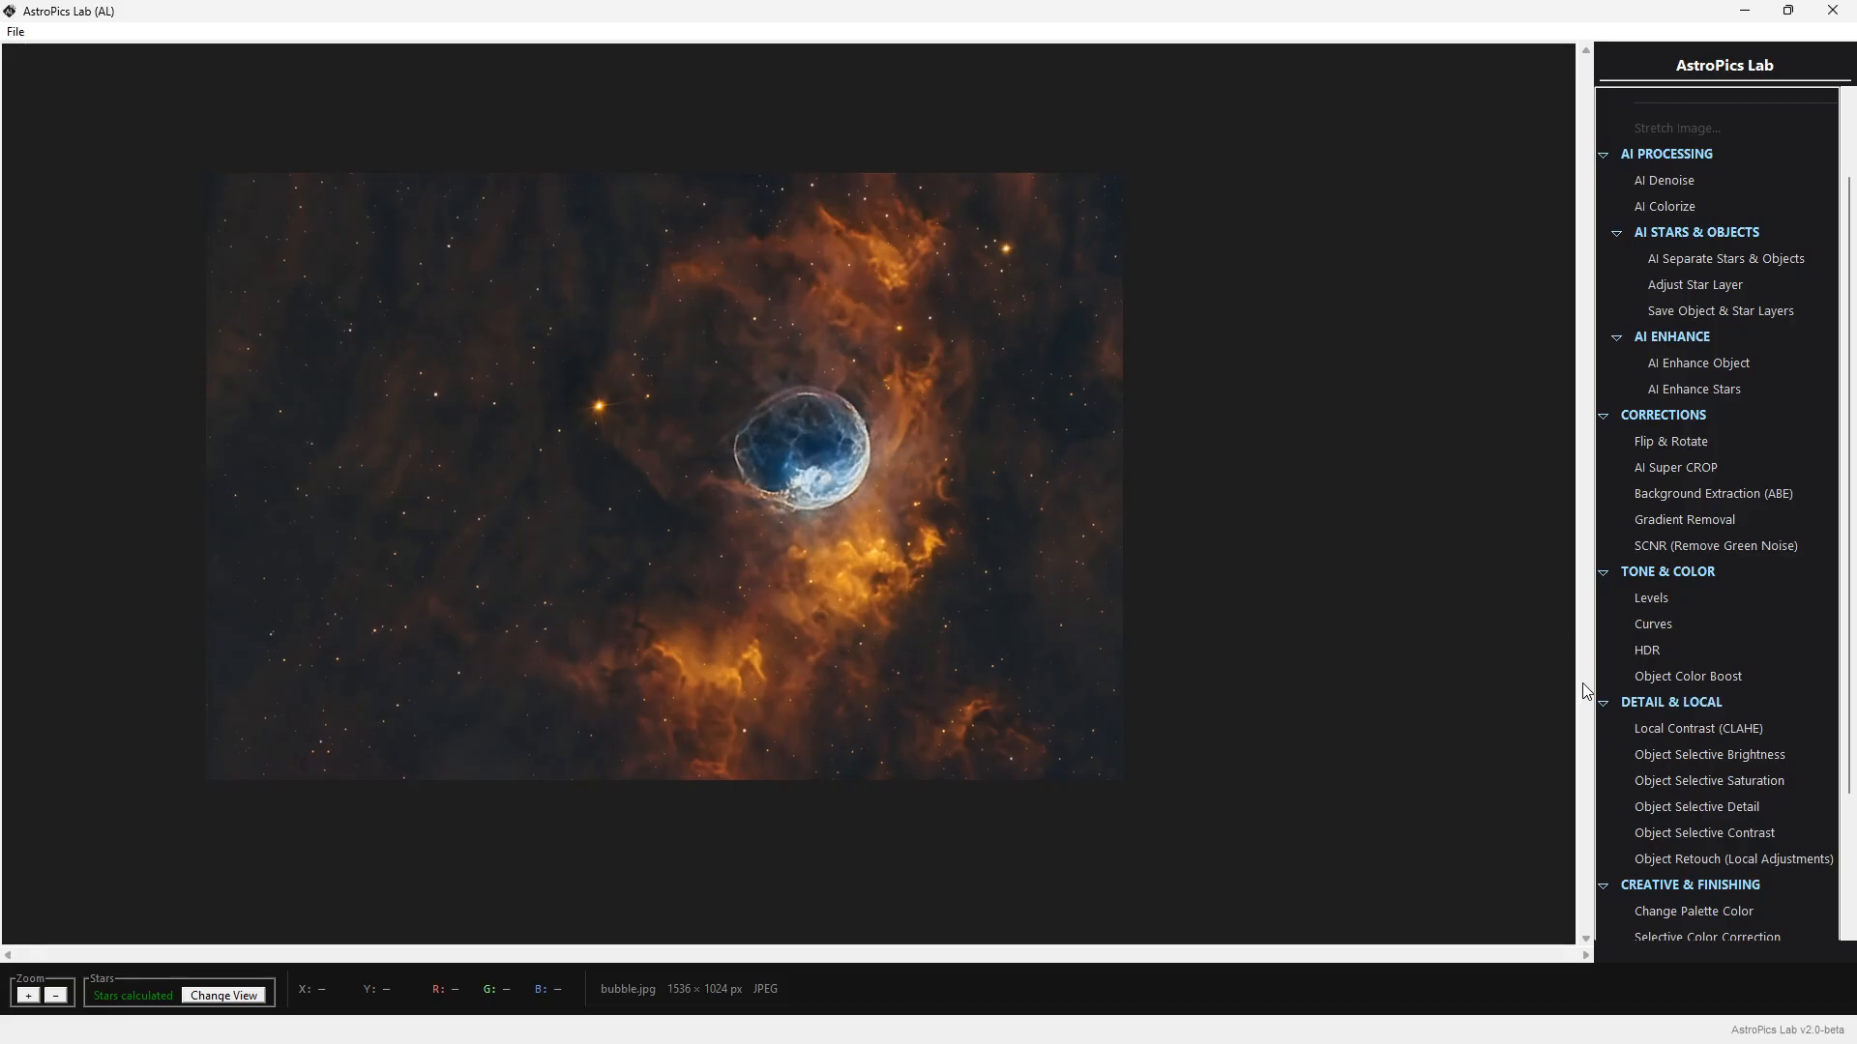
Try object-layer Levels with shadows 0.064, midtones 0.83 and highlights 0.964, try the automatic levels, and reset all values
left_click(1653, 599)
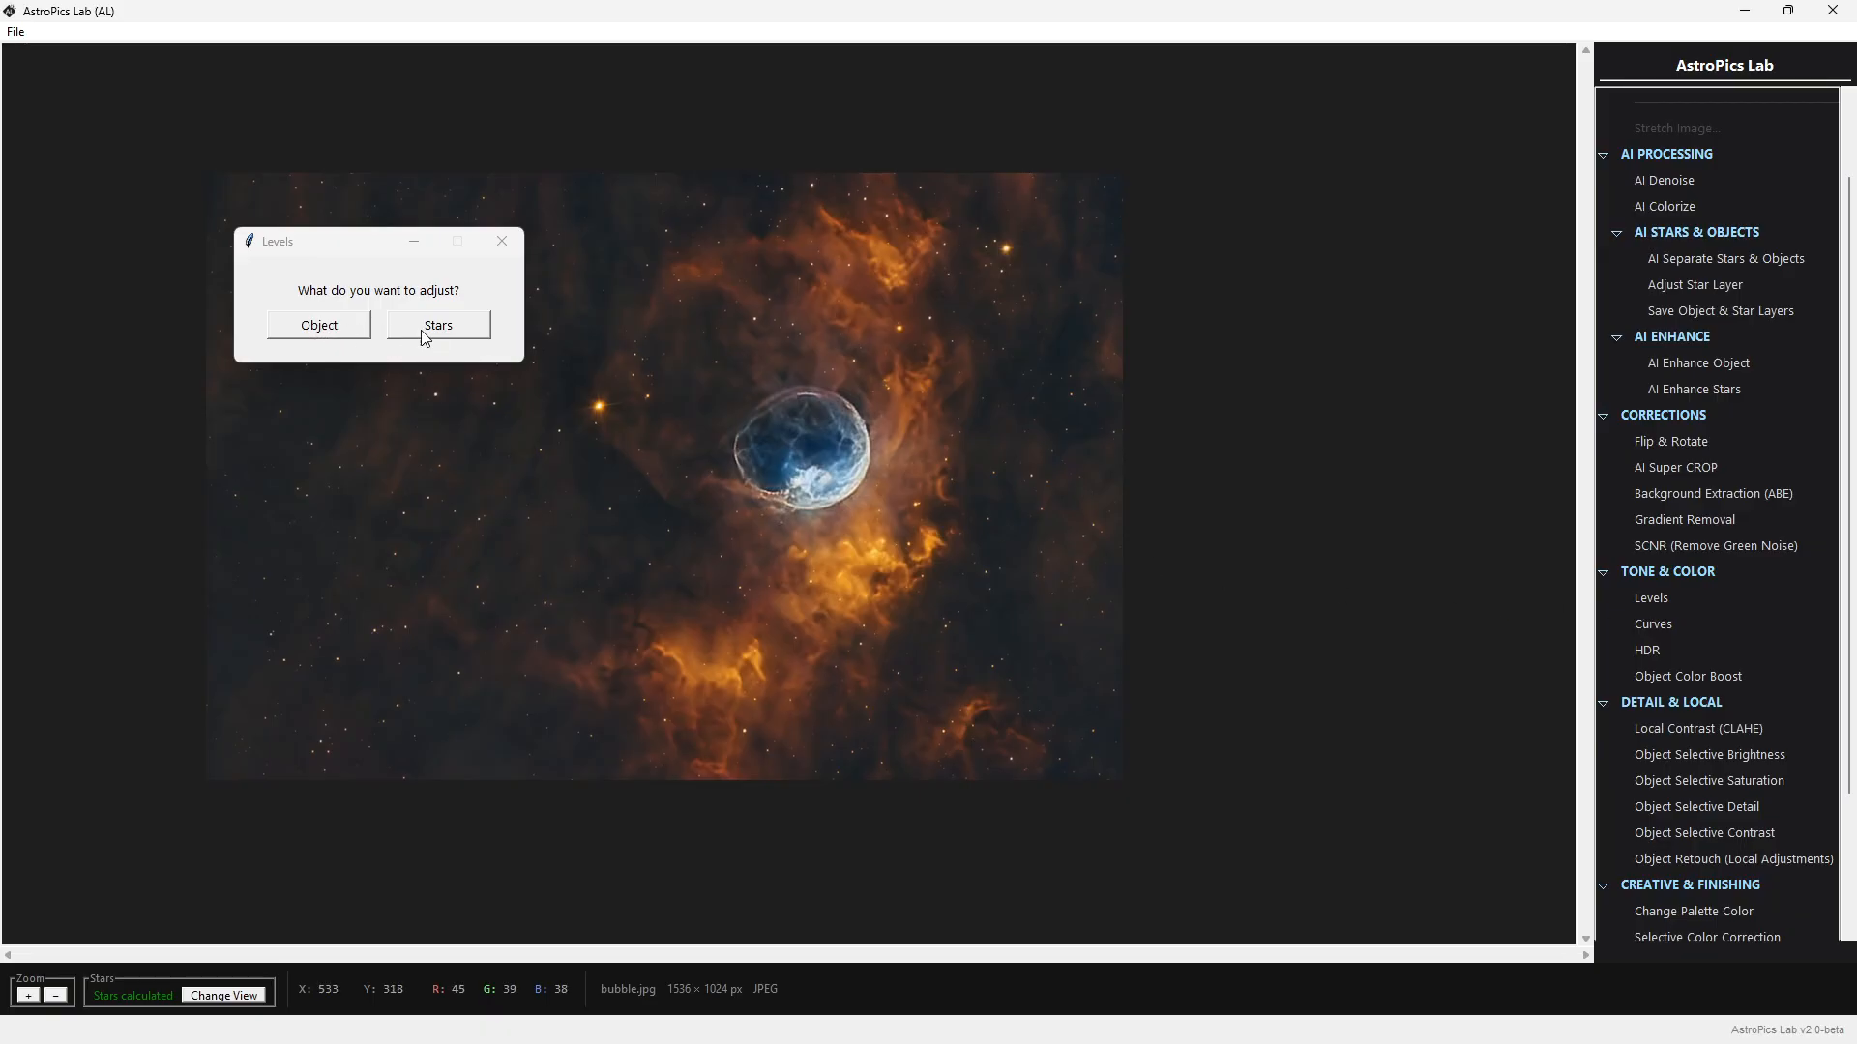
left_click(321, 331)
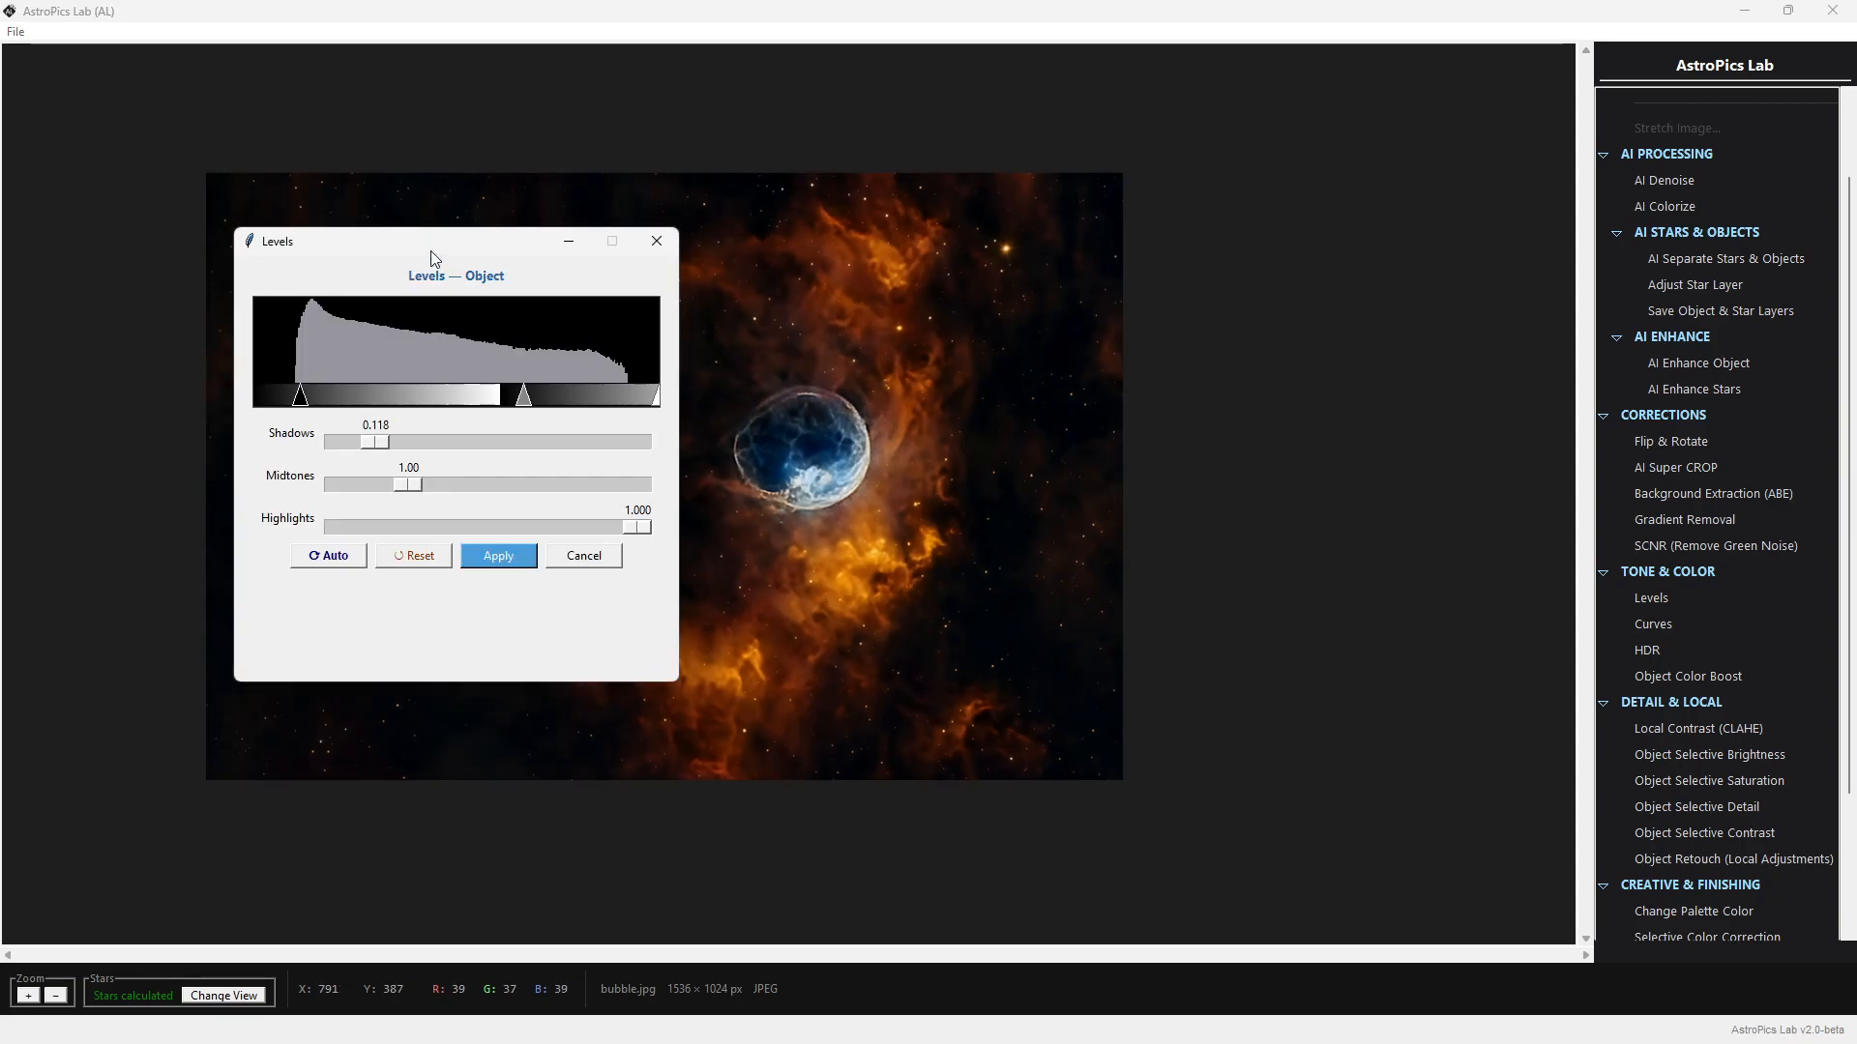
left_click_drag(431, 259, 1295, 339)
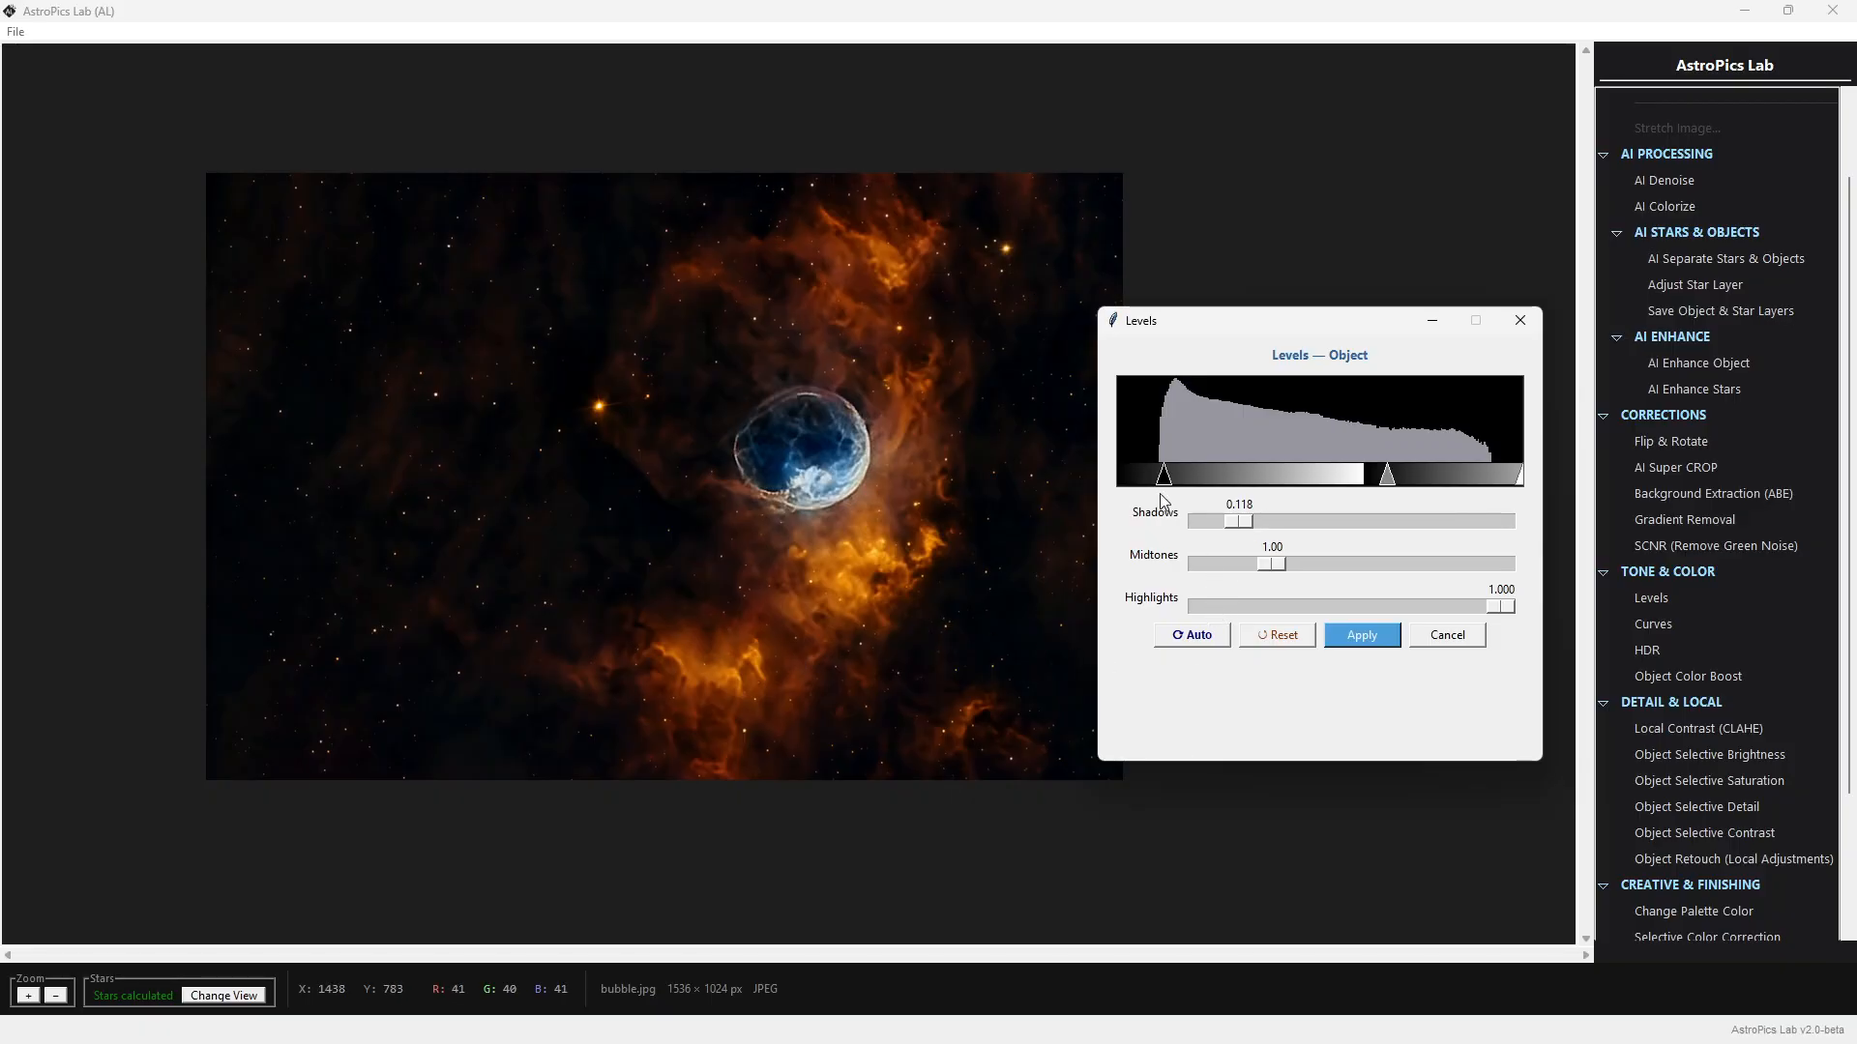
left_click_drag(1164, 484, 1144, 487)
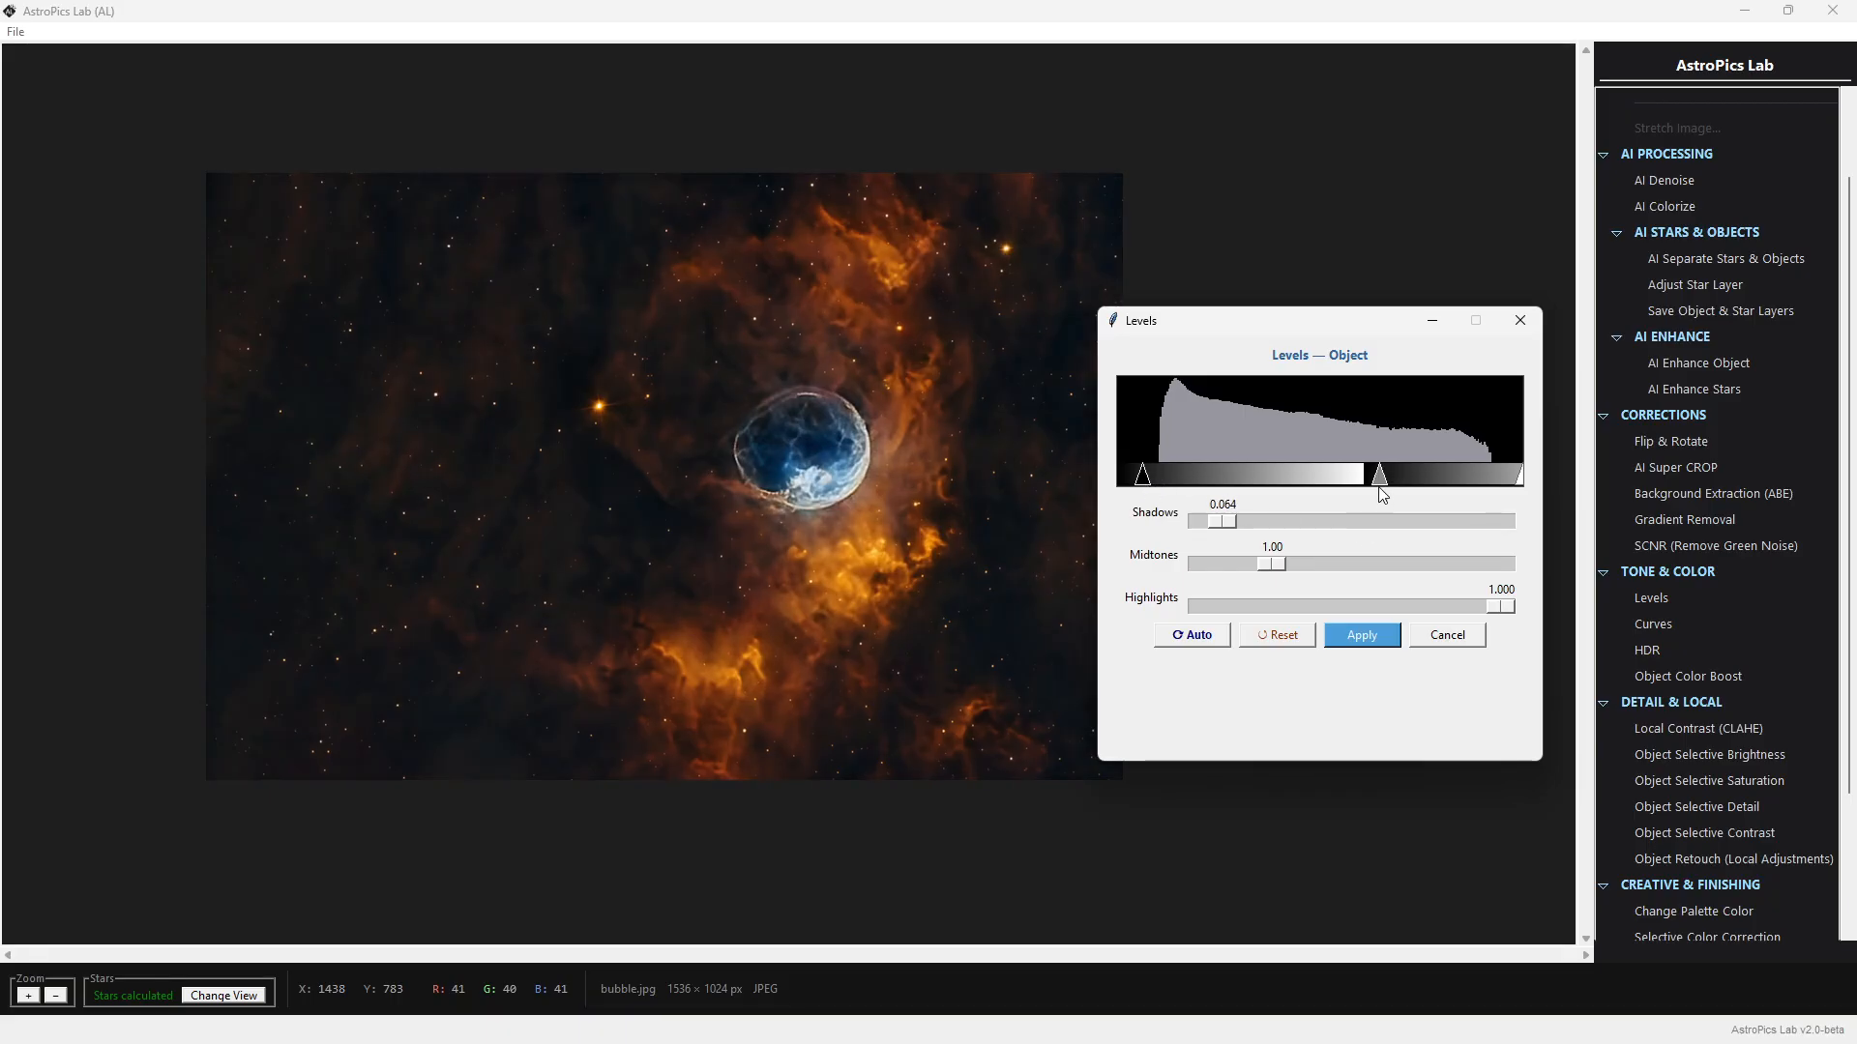
left_click_drag(1381, 483, 1348, 486)
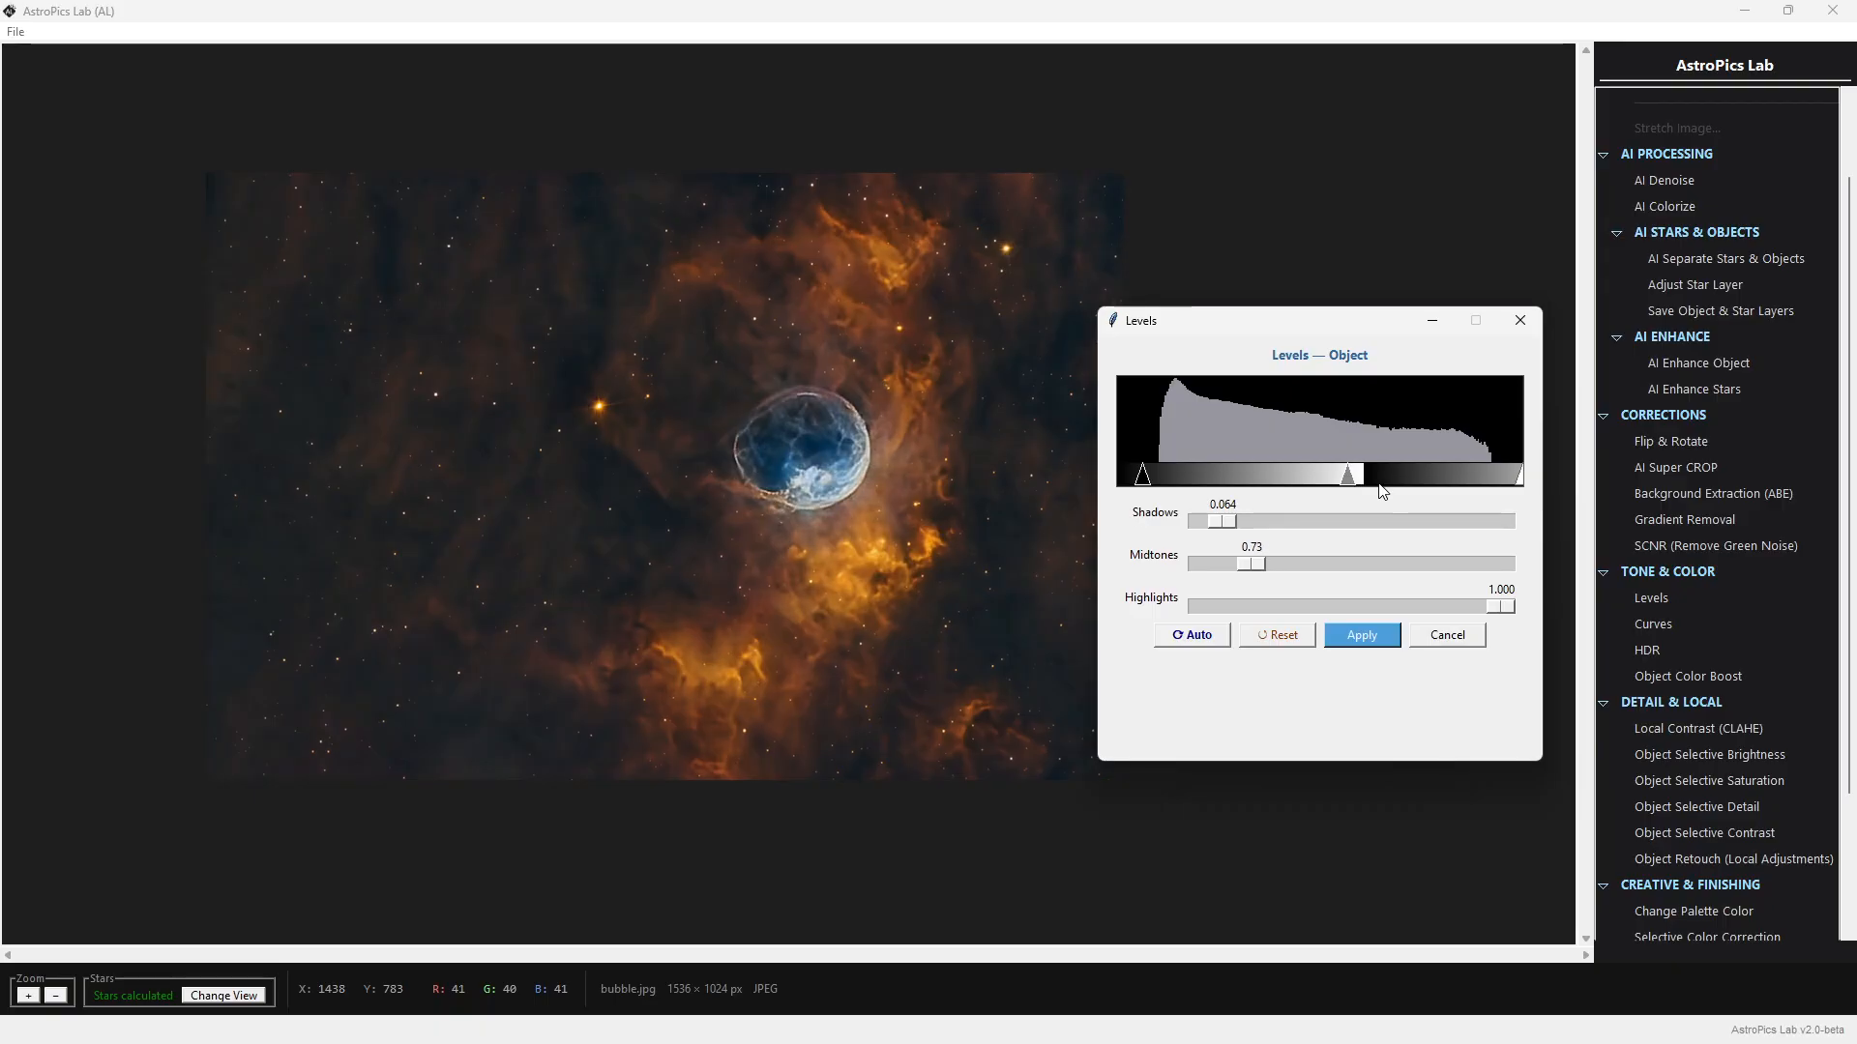
mouse_move(1522, 491)
left_mouse_down()
mouse_move(1472, 489)
mouse_move(1511, 493)
left_mouse_up()
left_click_drag(1338, 483, 1352, 485)
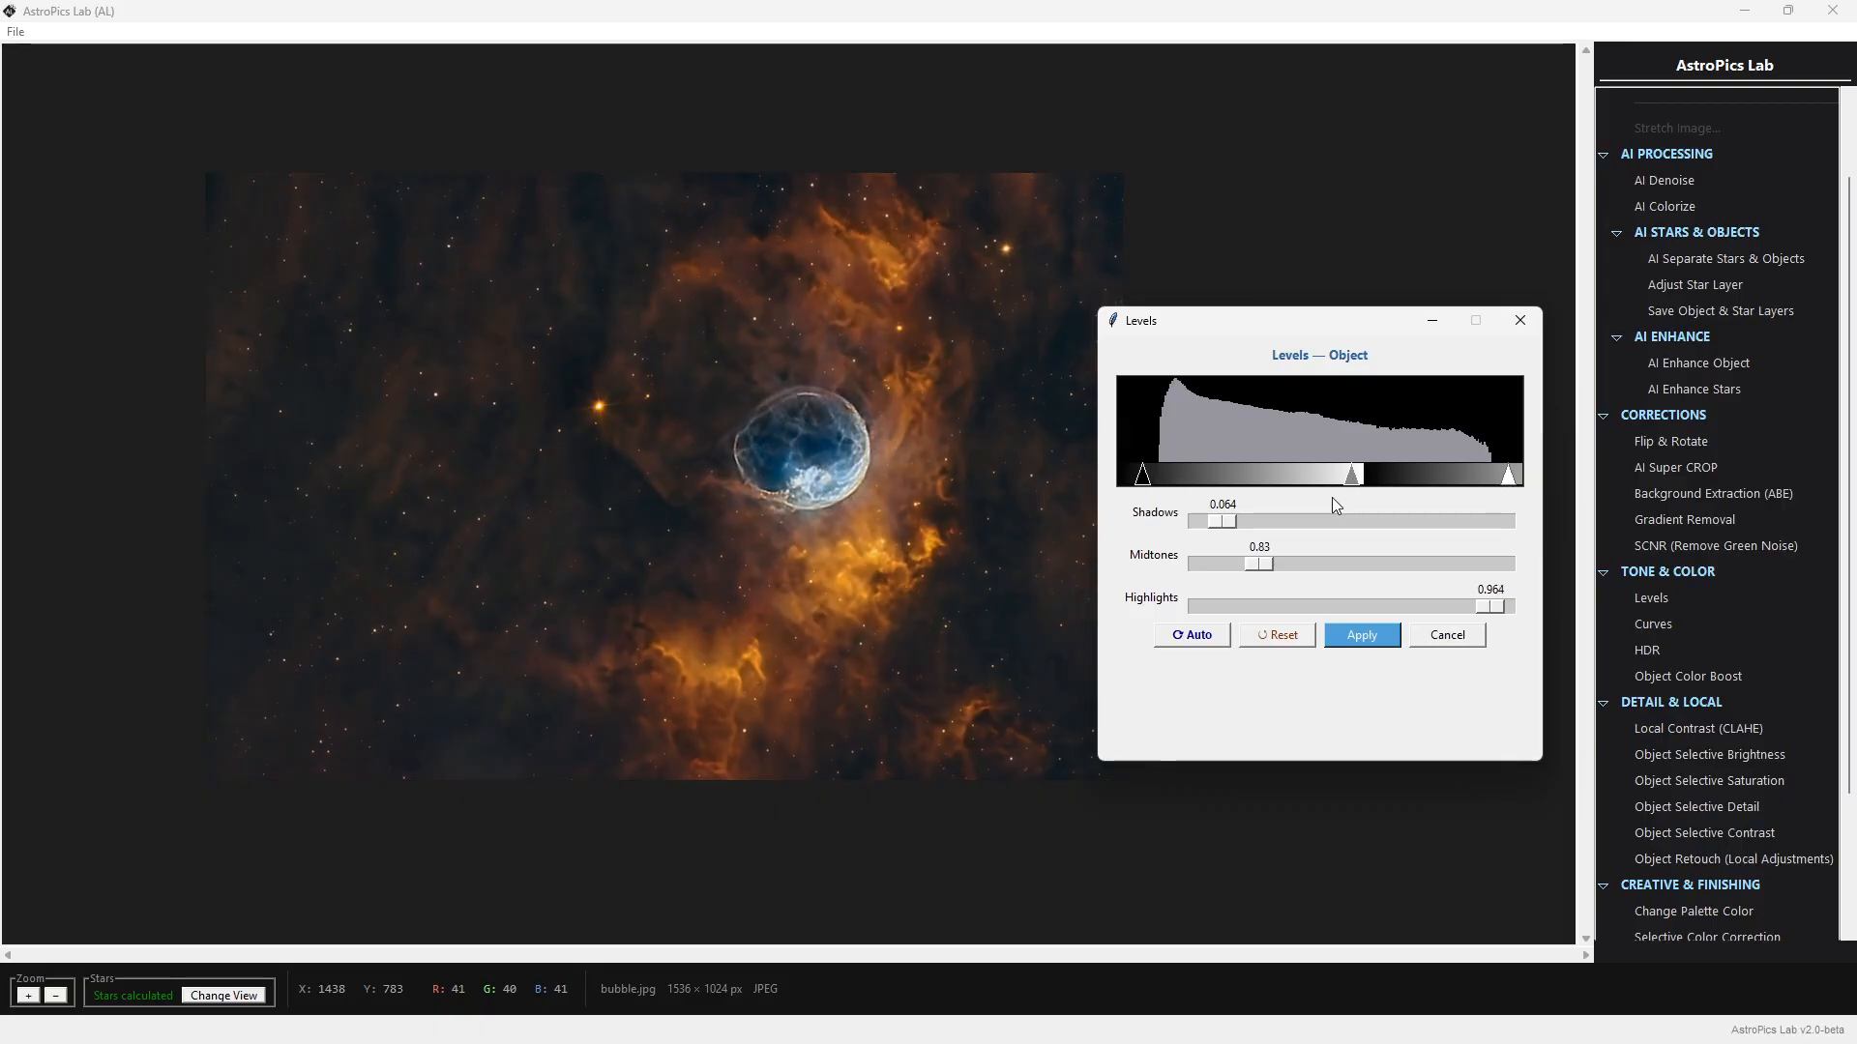
left_click(1210, 644)
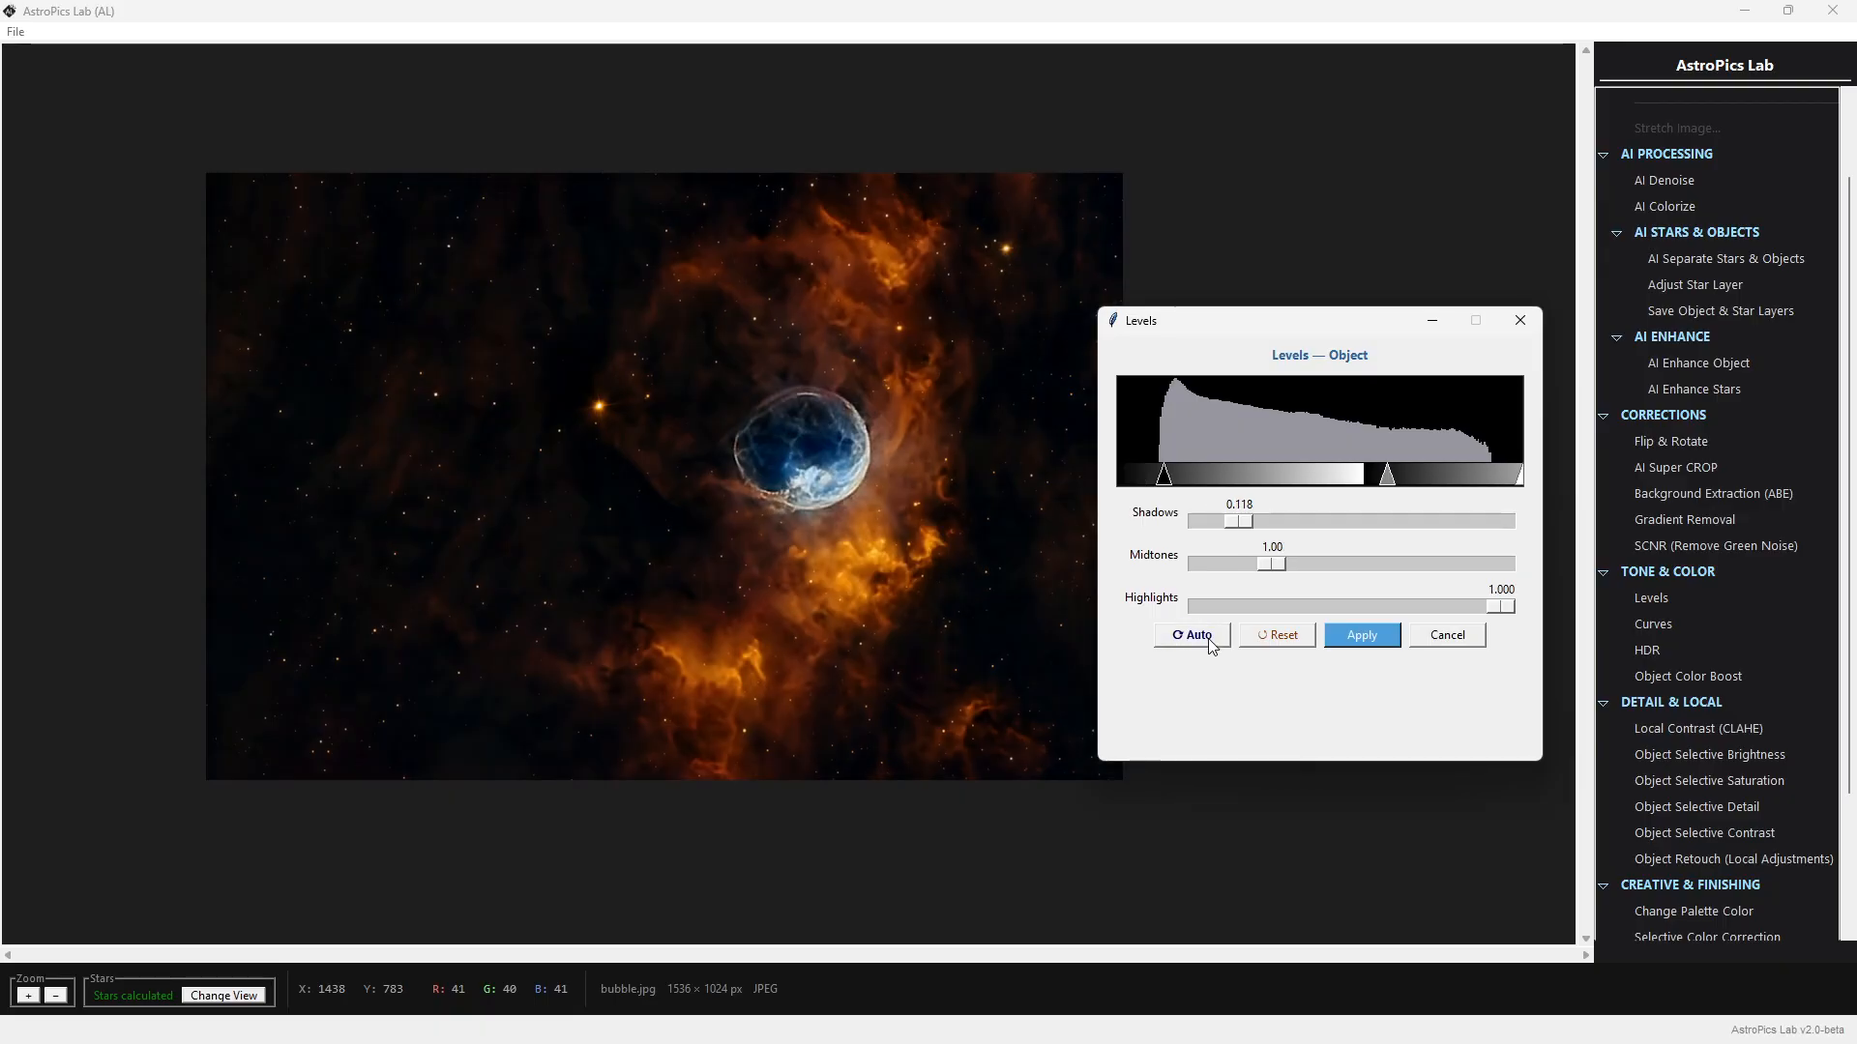
left_click(1281, 640)
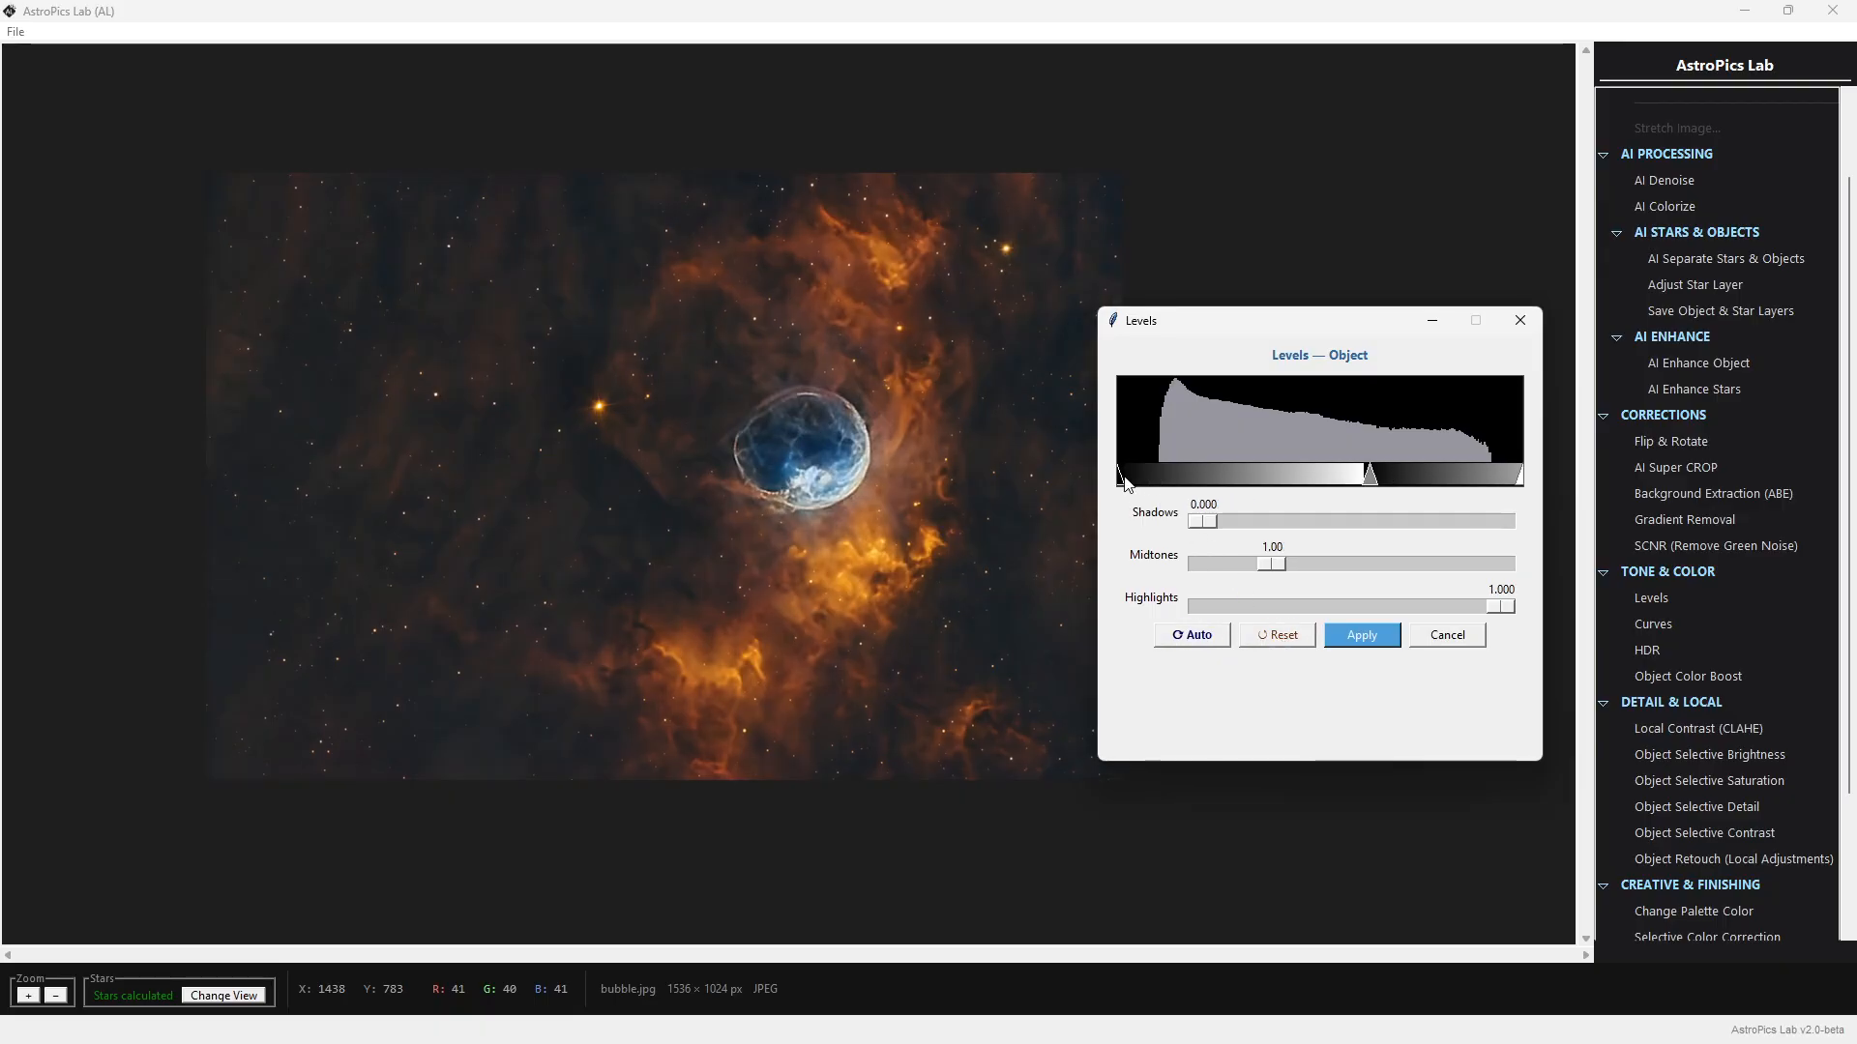
Apply Levels to the object layer with shadows at 0.048 and midtones at 0.85
left_click_drag(1123, 478, 1136, 489)
left_click_drag(1380, 476, 1360, 480)
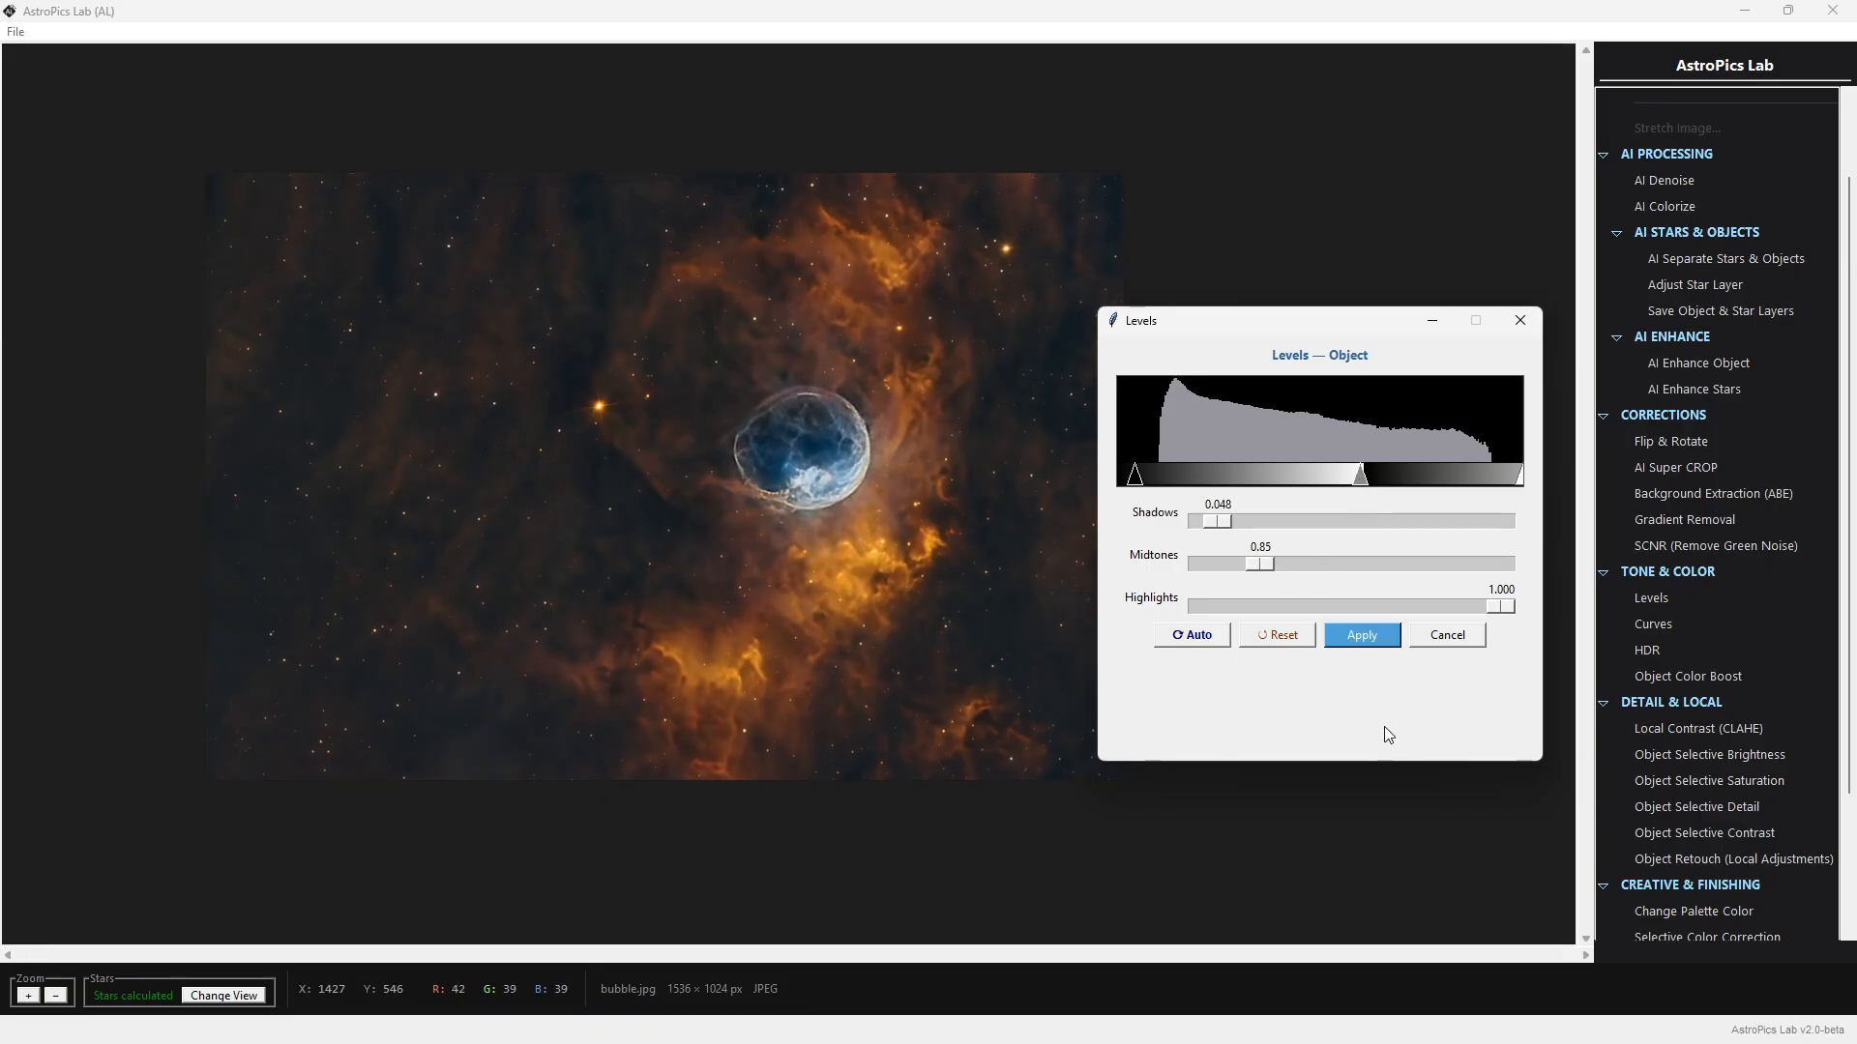
left_click(1362, 638)
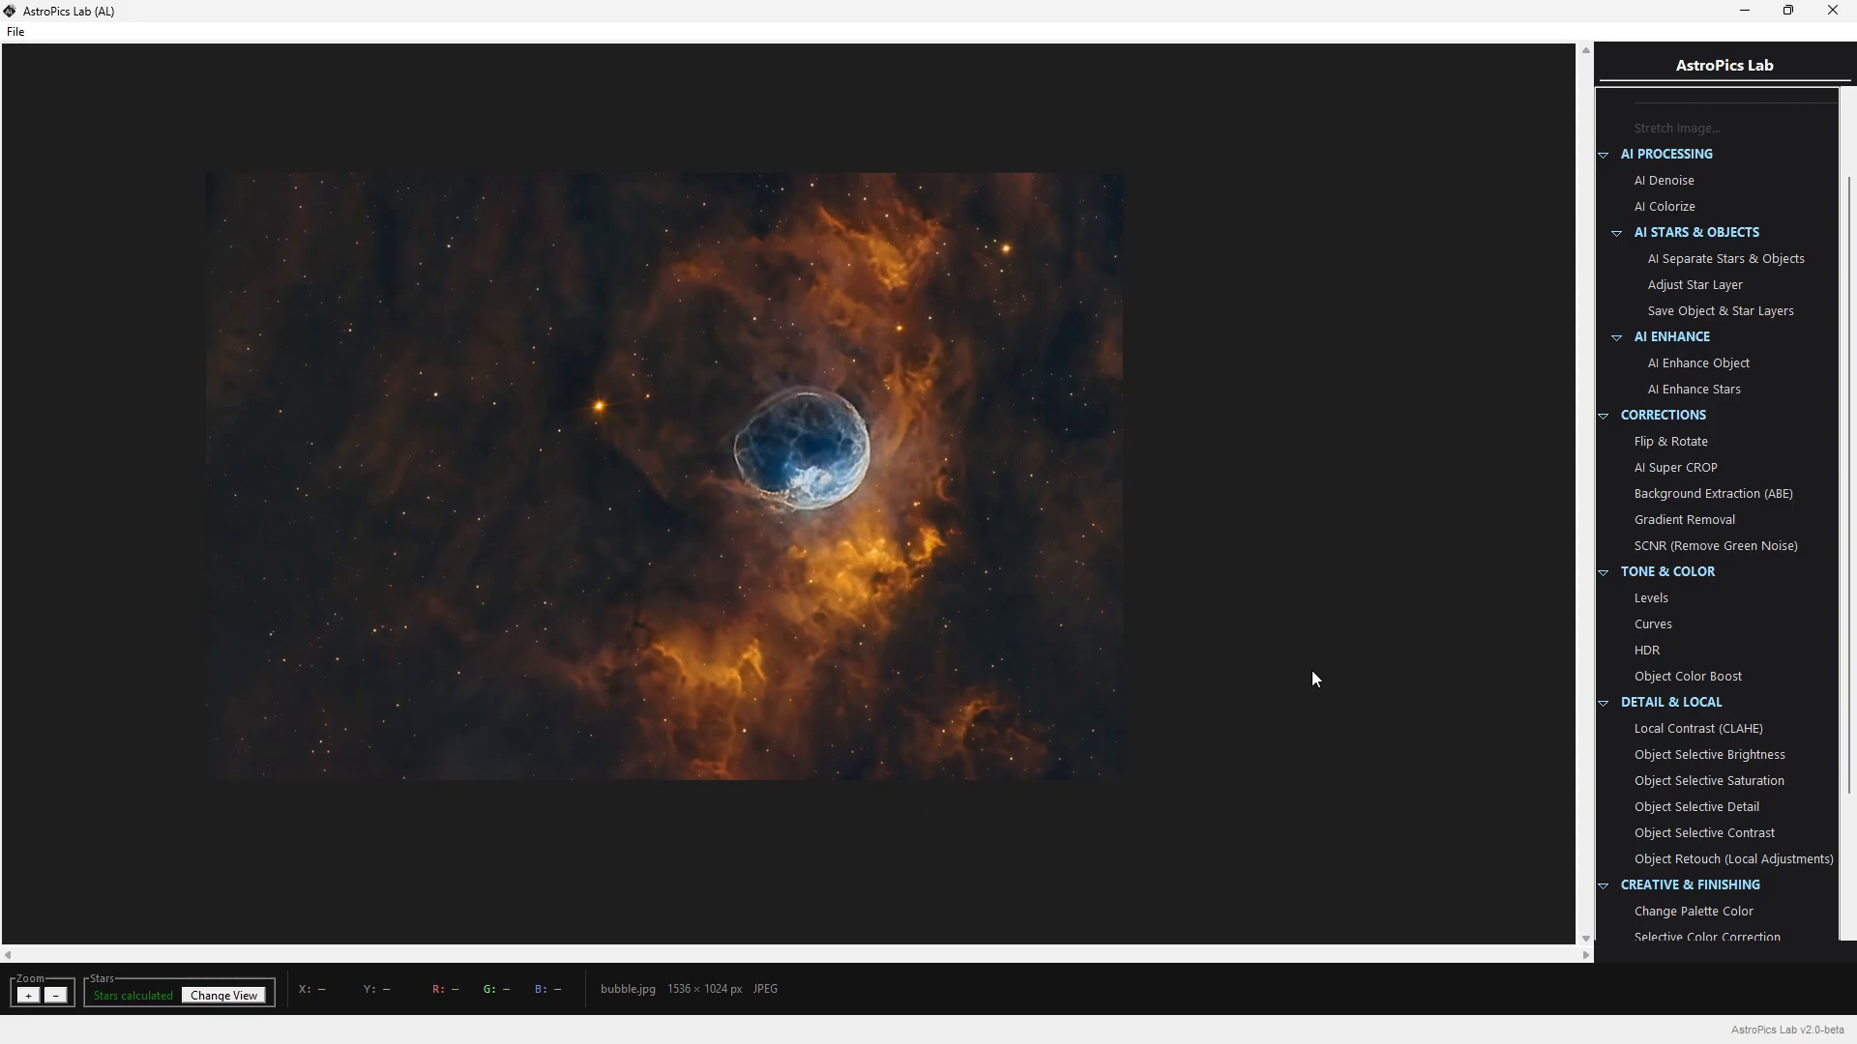
Shape the object layer's RGB curve by shifting the middle point toward the shadows and raising a second point in the upper midtones
left_click(1653, 624)
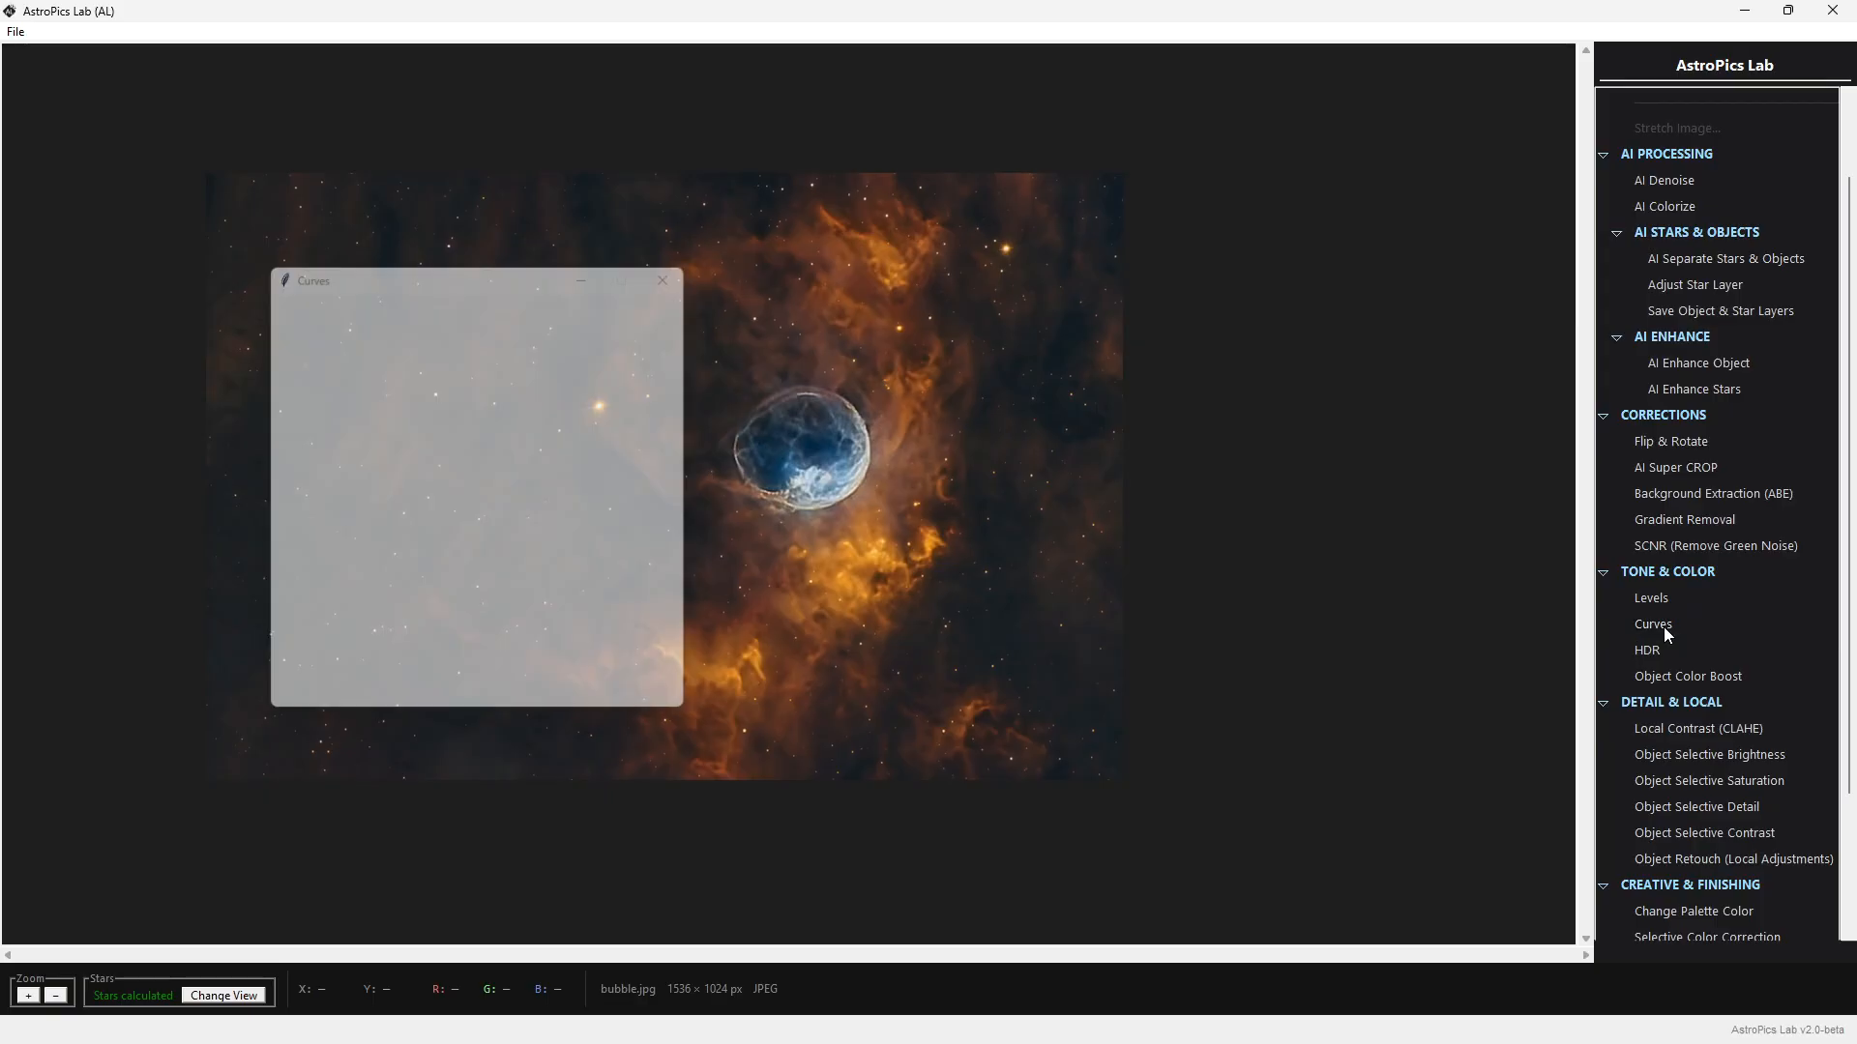
left_click_drag(420, 265, 1255, 250)
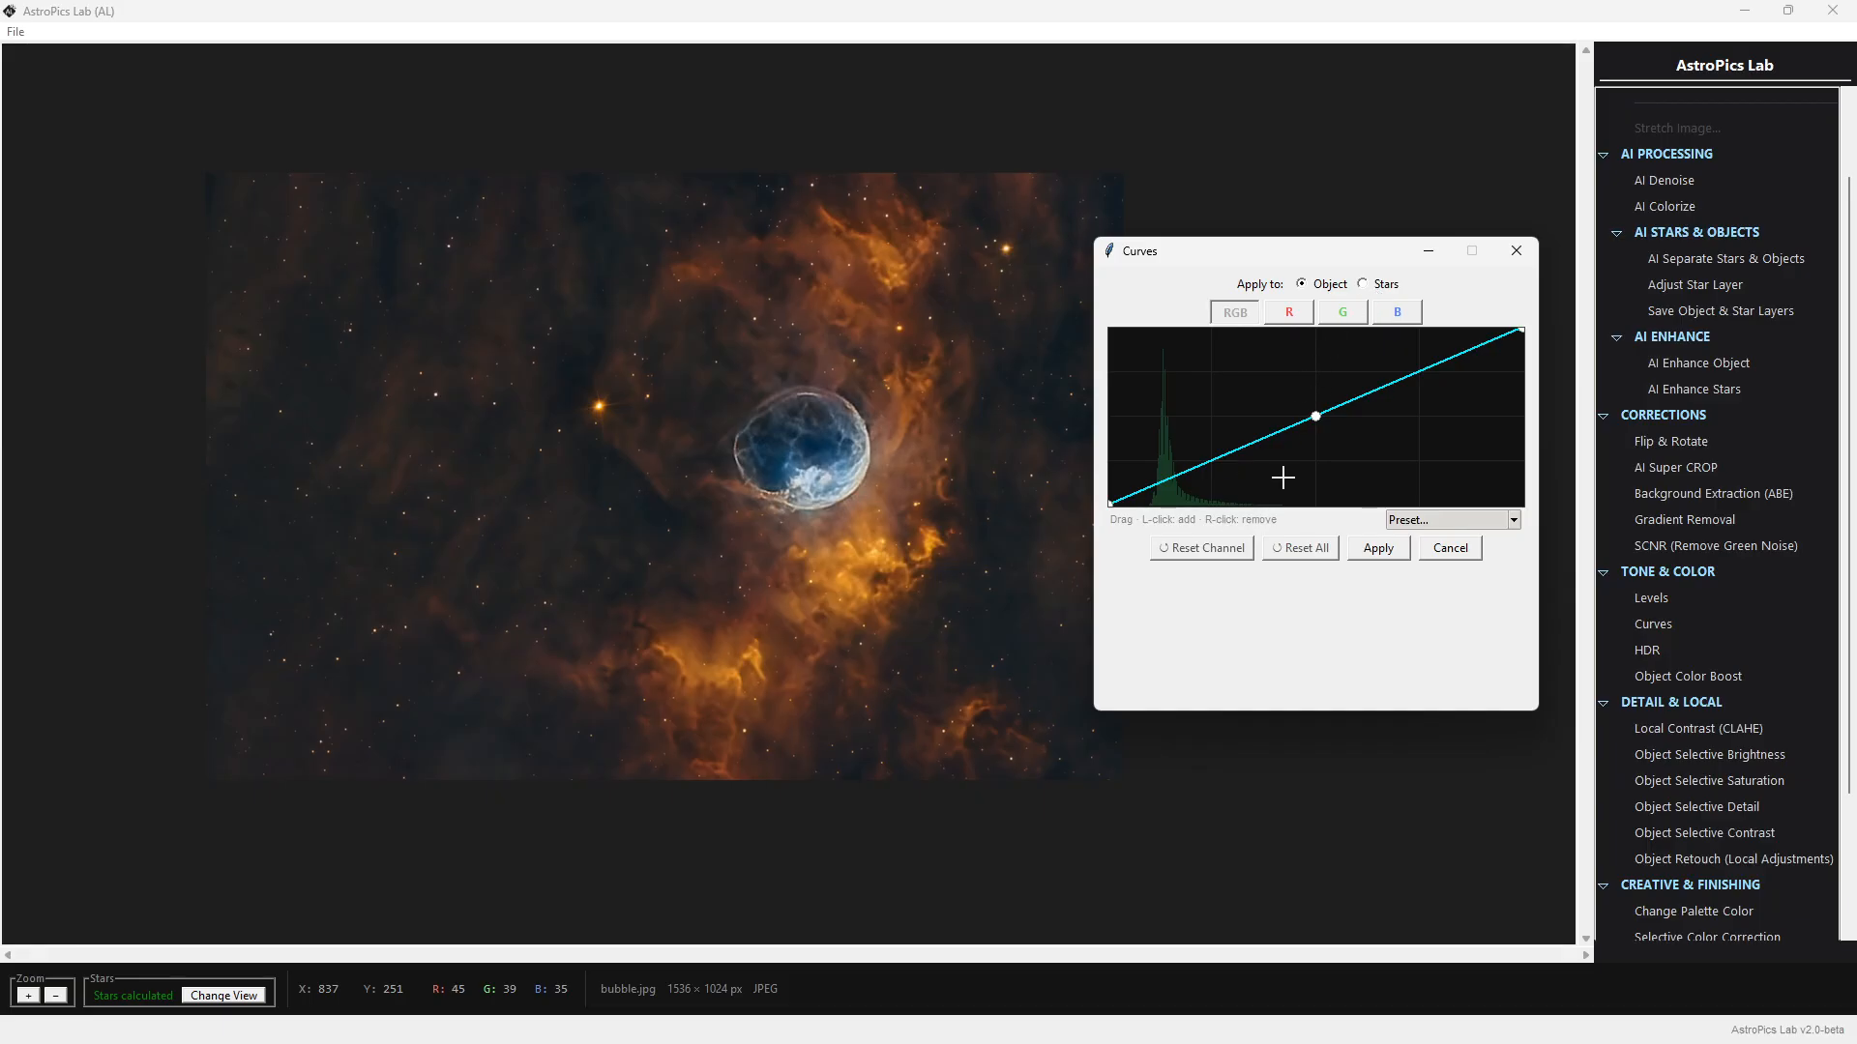
left_click_drag(1315, 416, 1262, 432)
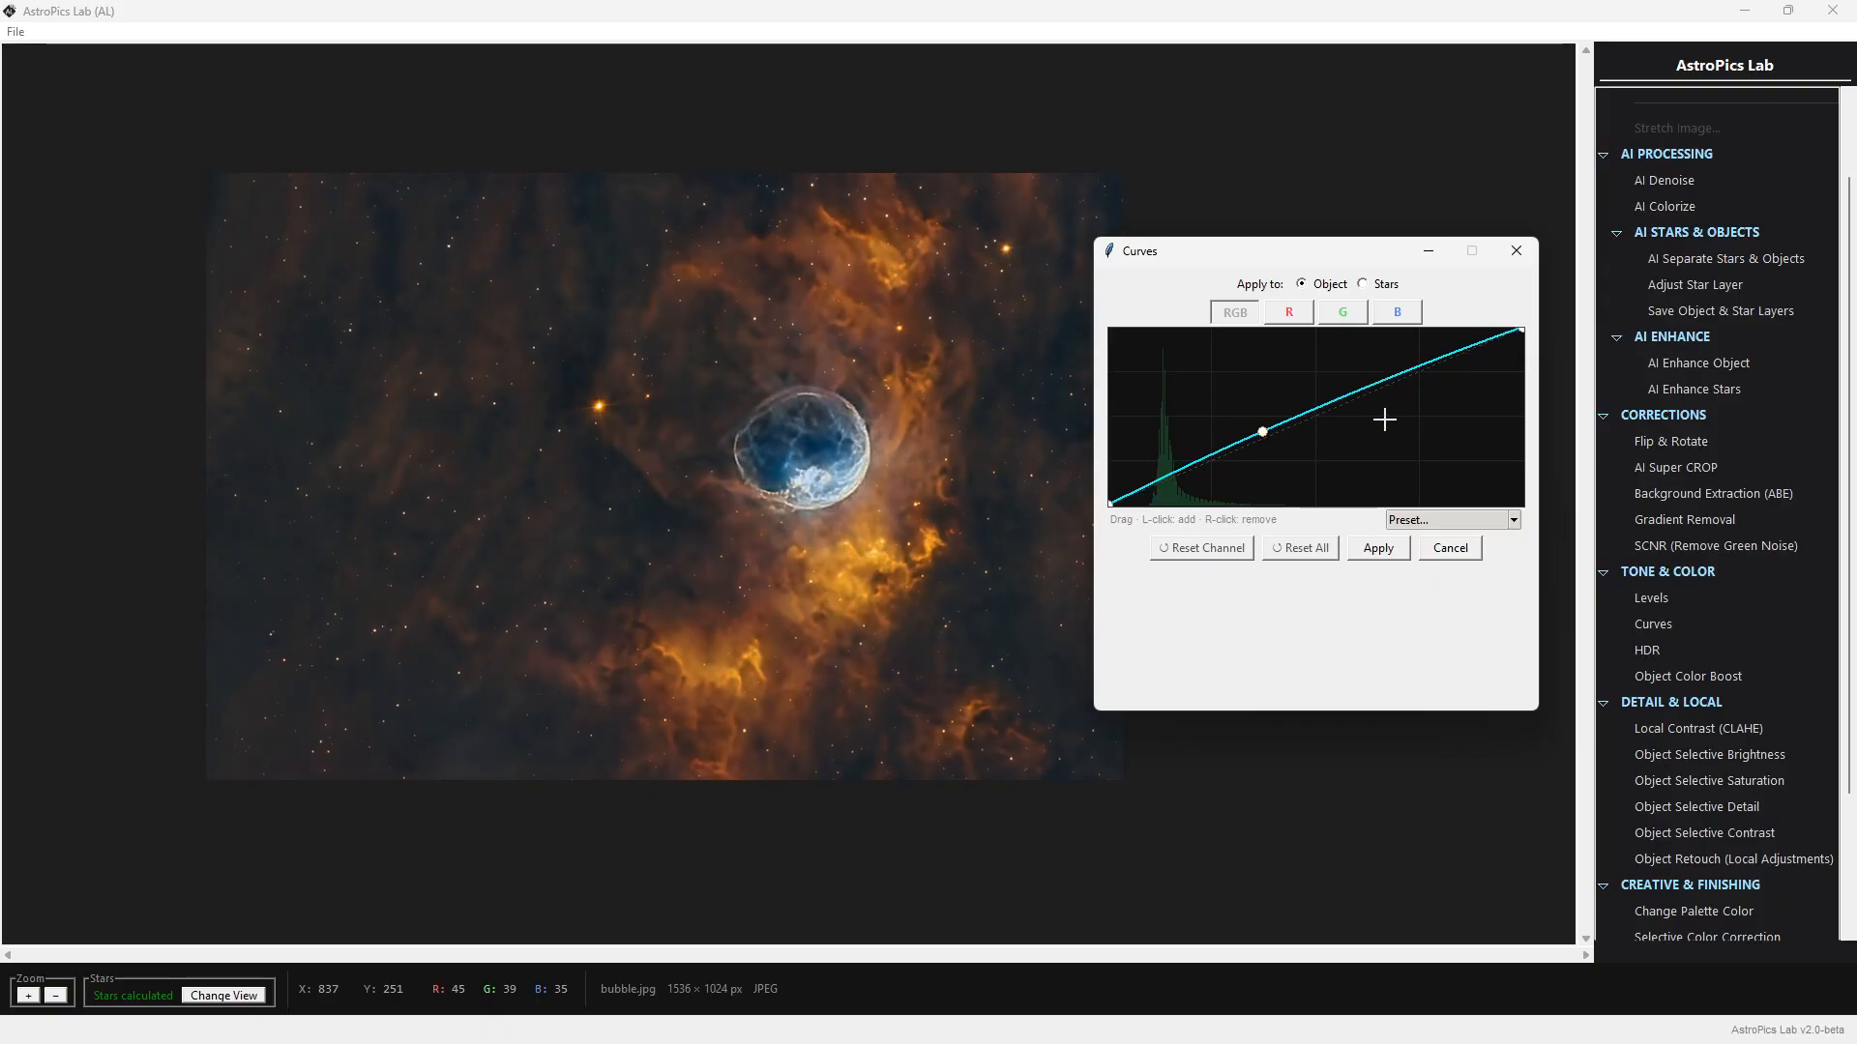
left_click(1331, 402)
left_click_drag(1326, 400, 1320, 395)
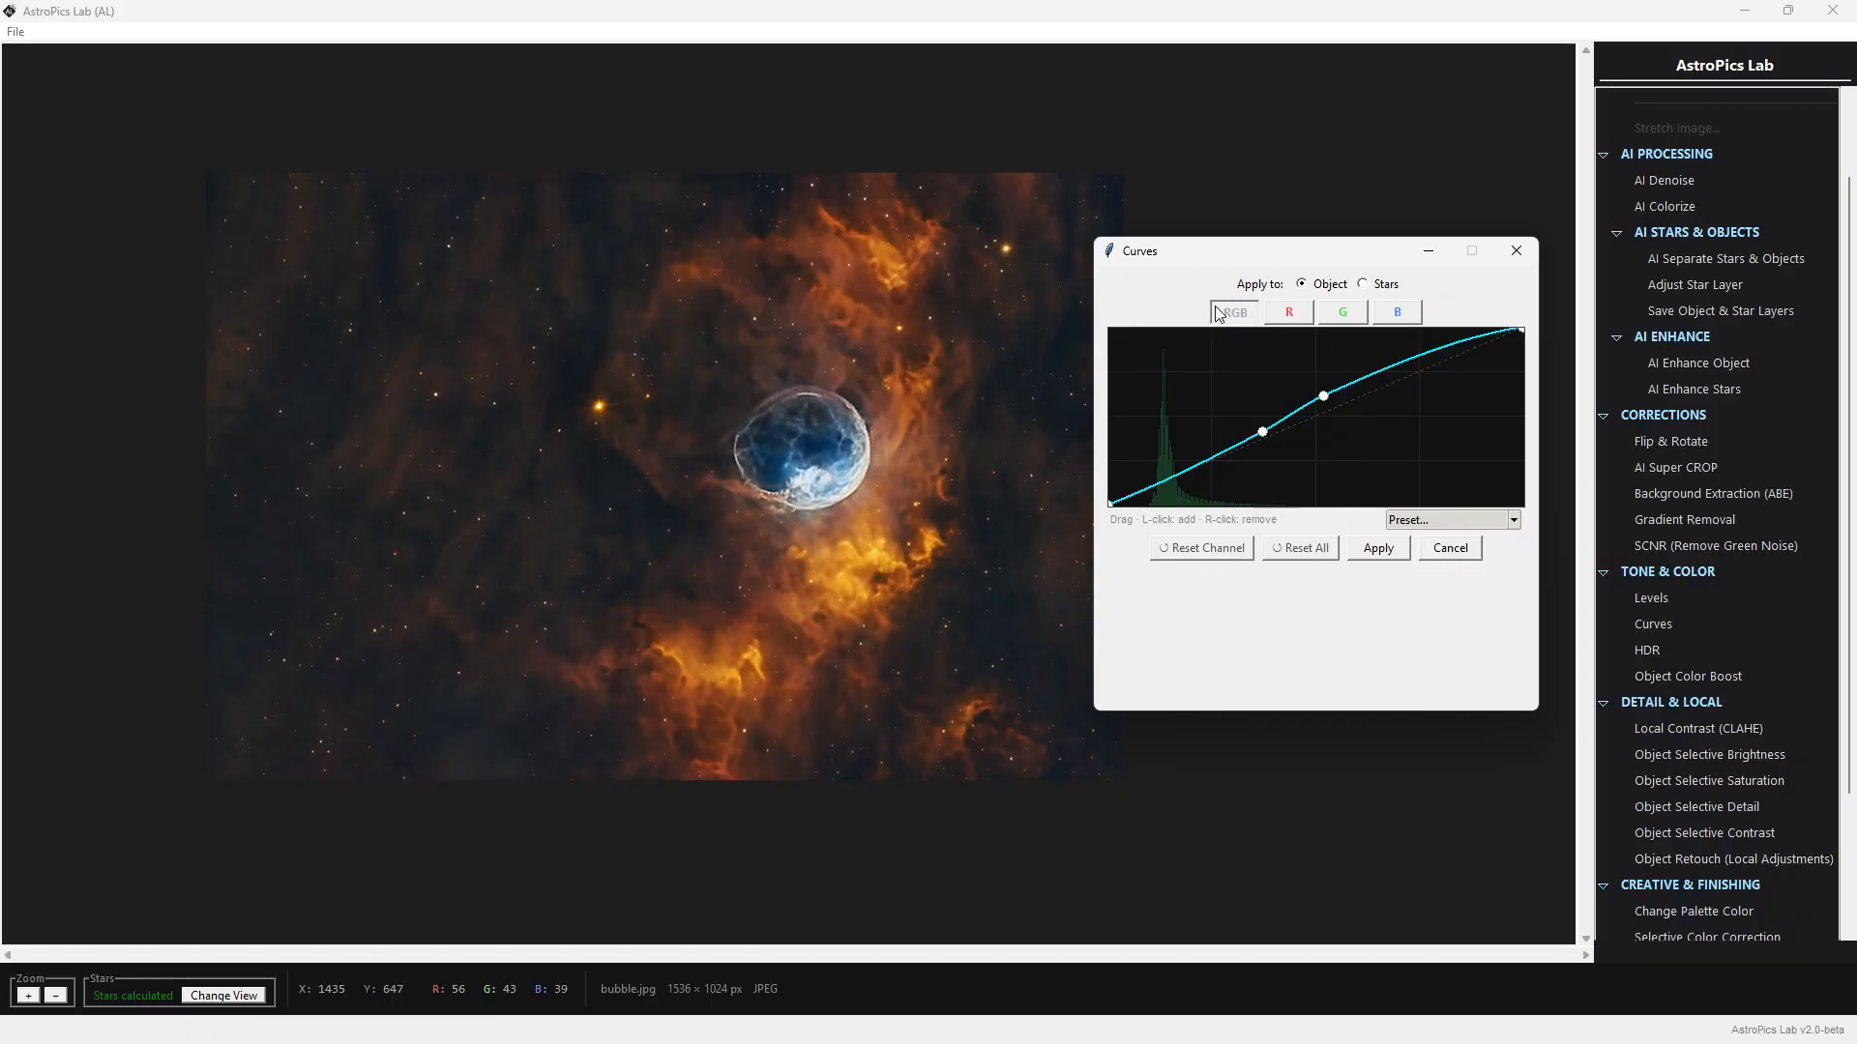
Try raising the midpoint of the object layer's red channel curve, and reset that channel
left_click(1296, 321)
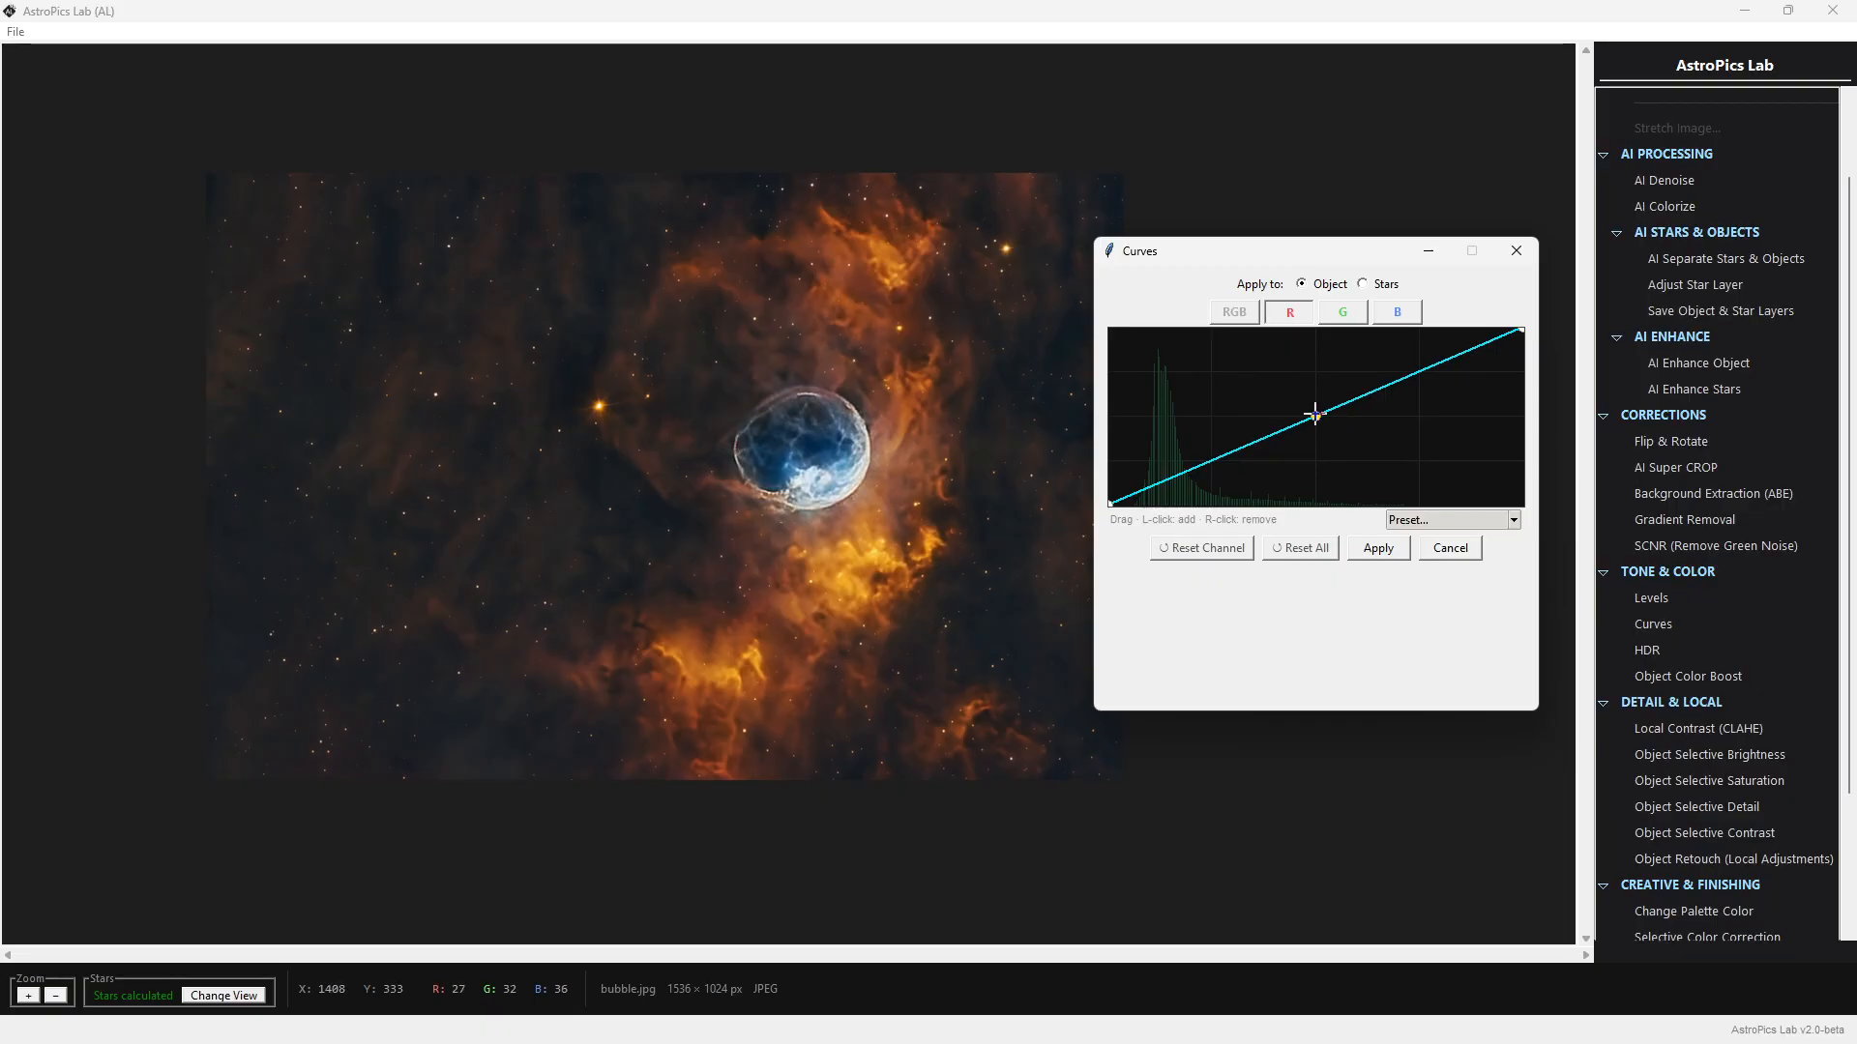
left_click_drag(1315, 414, 1316, 397)
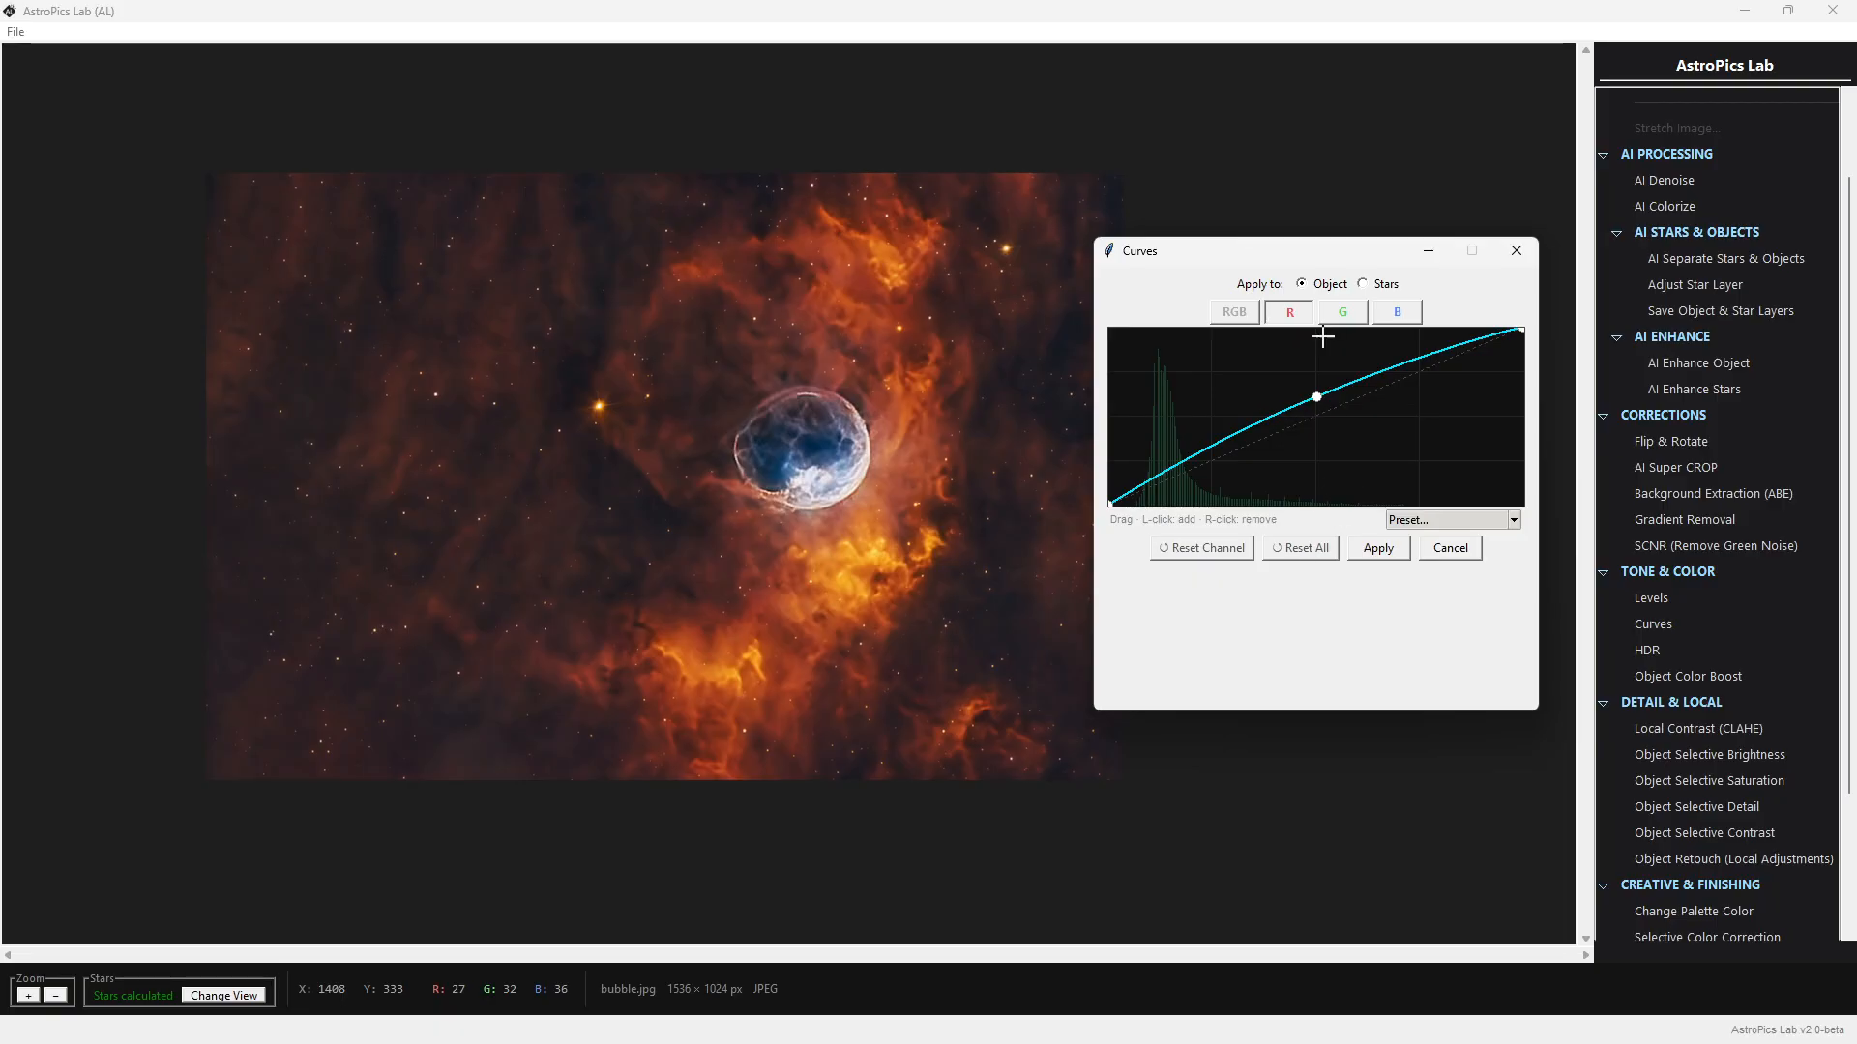
left_click(1216, 558)
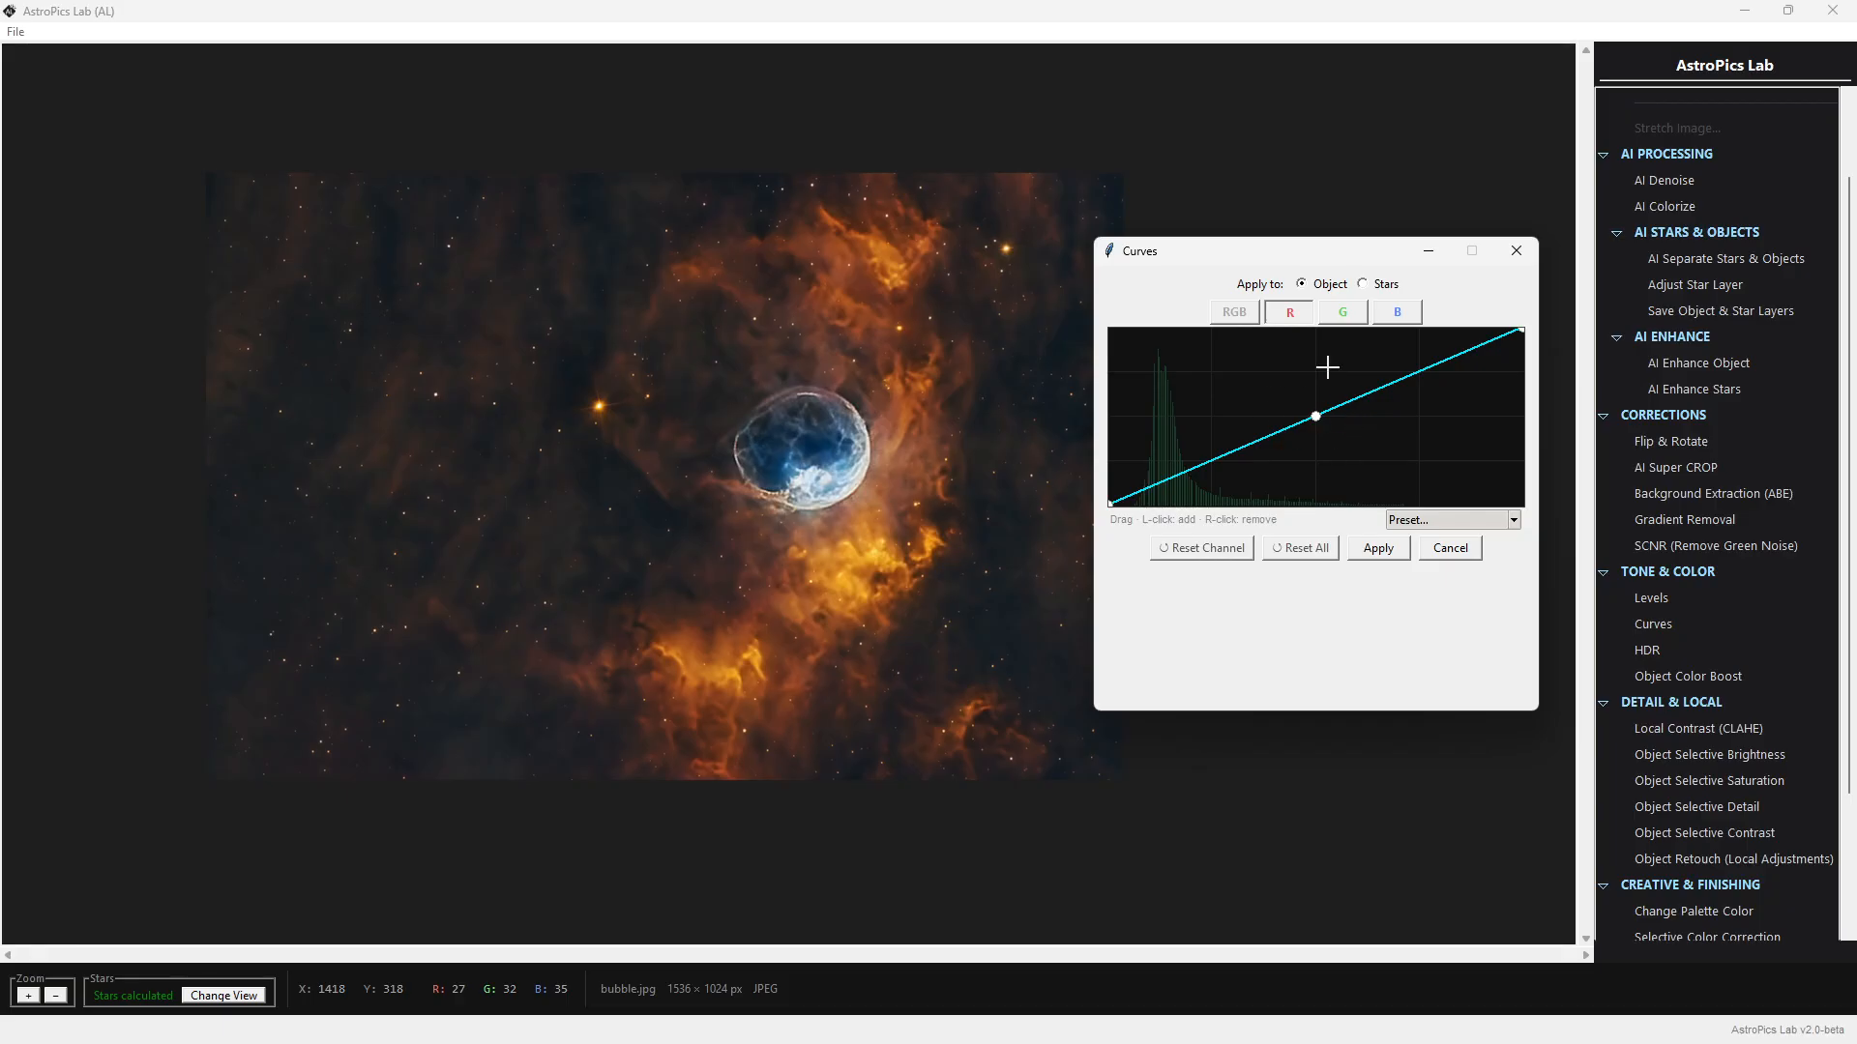
Try raising the midpoint of the object layer's green channel curve, and reset that channel
left_click(1342, 313)
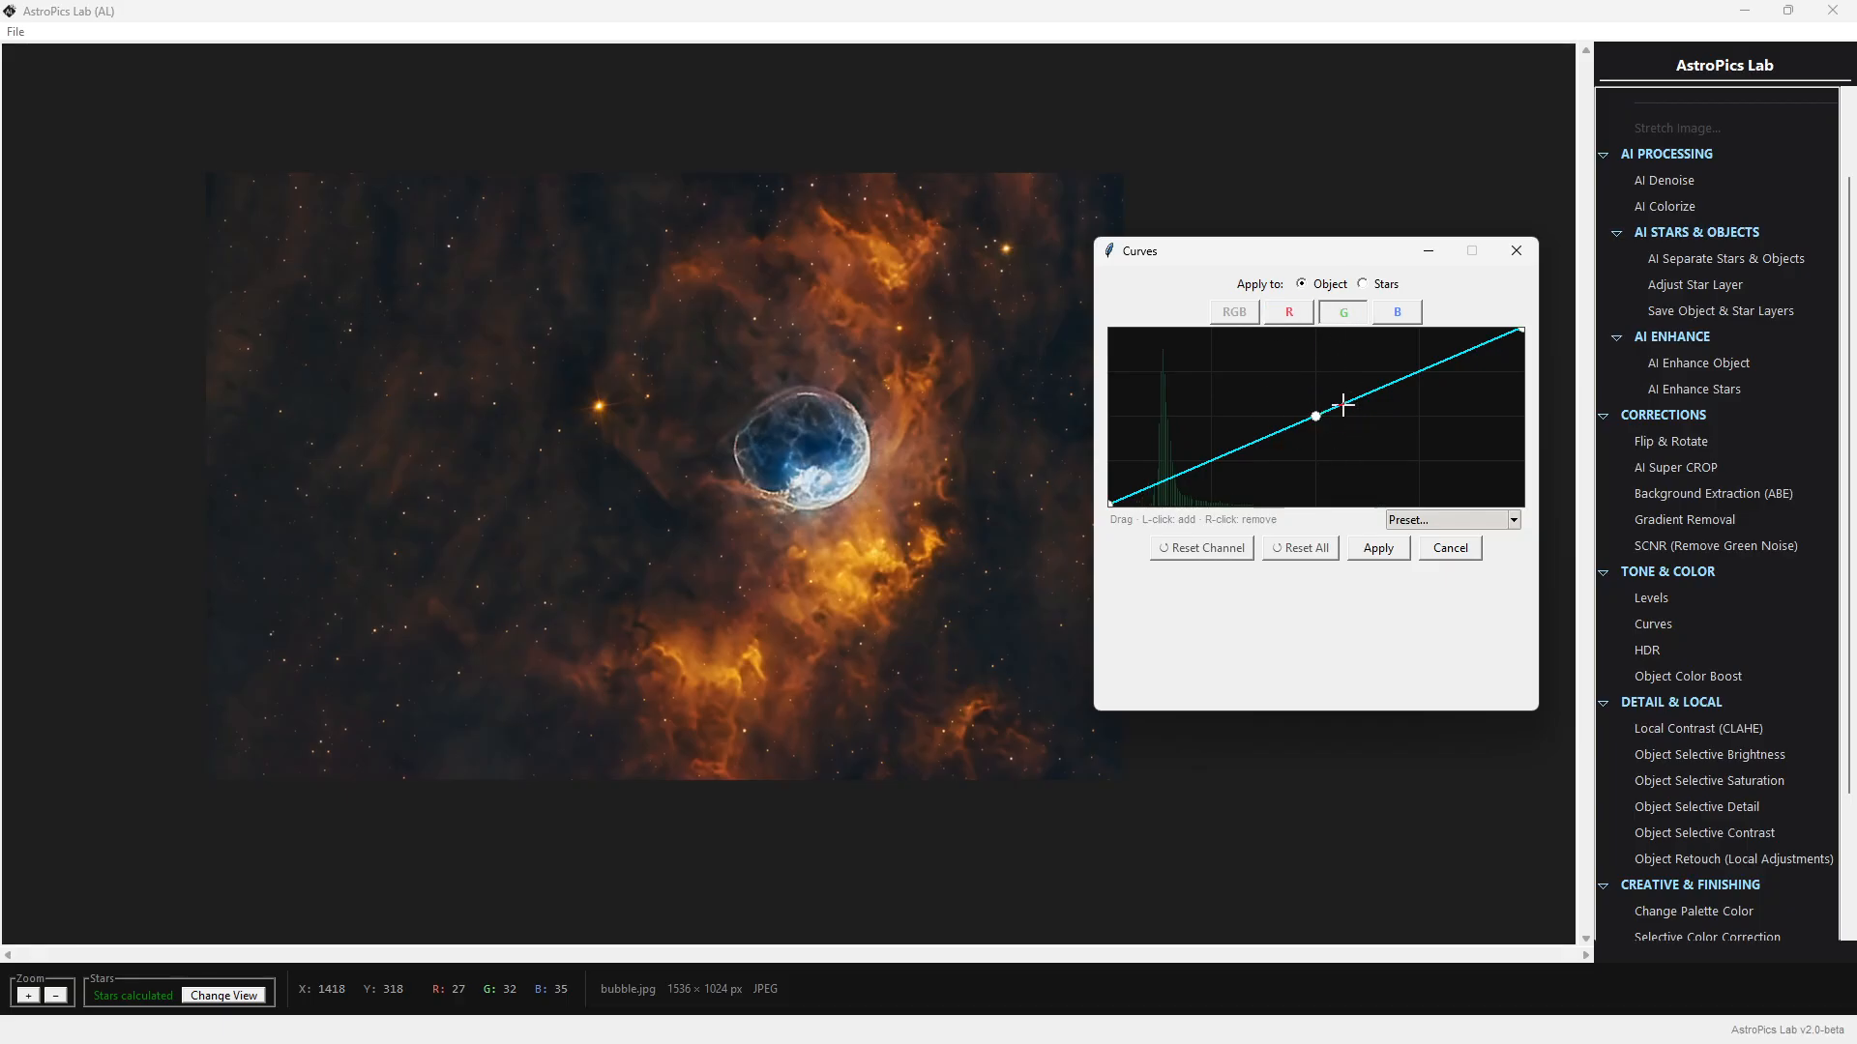
left_click_drag(1316, 416, 1302, 387)
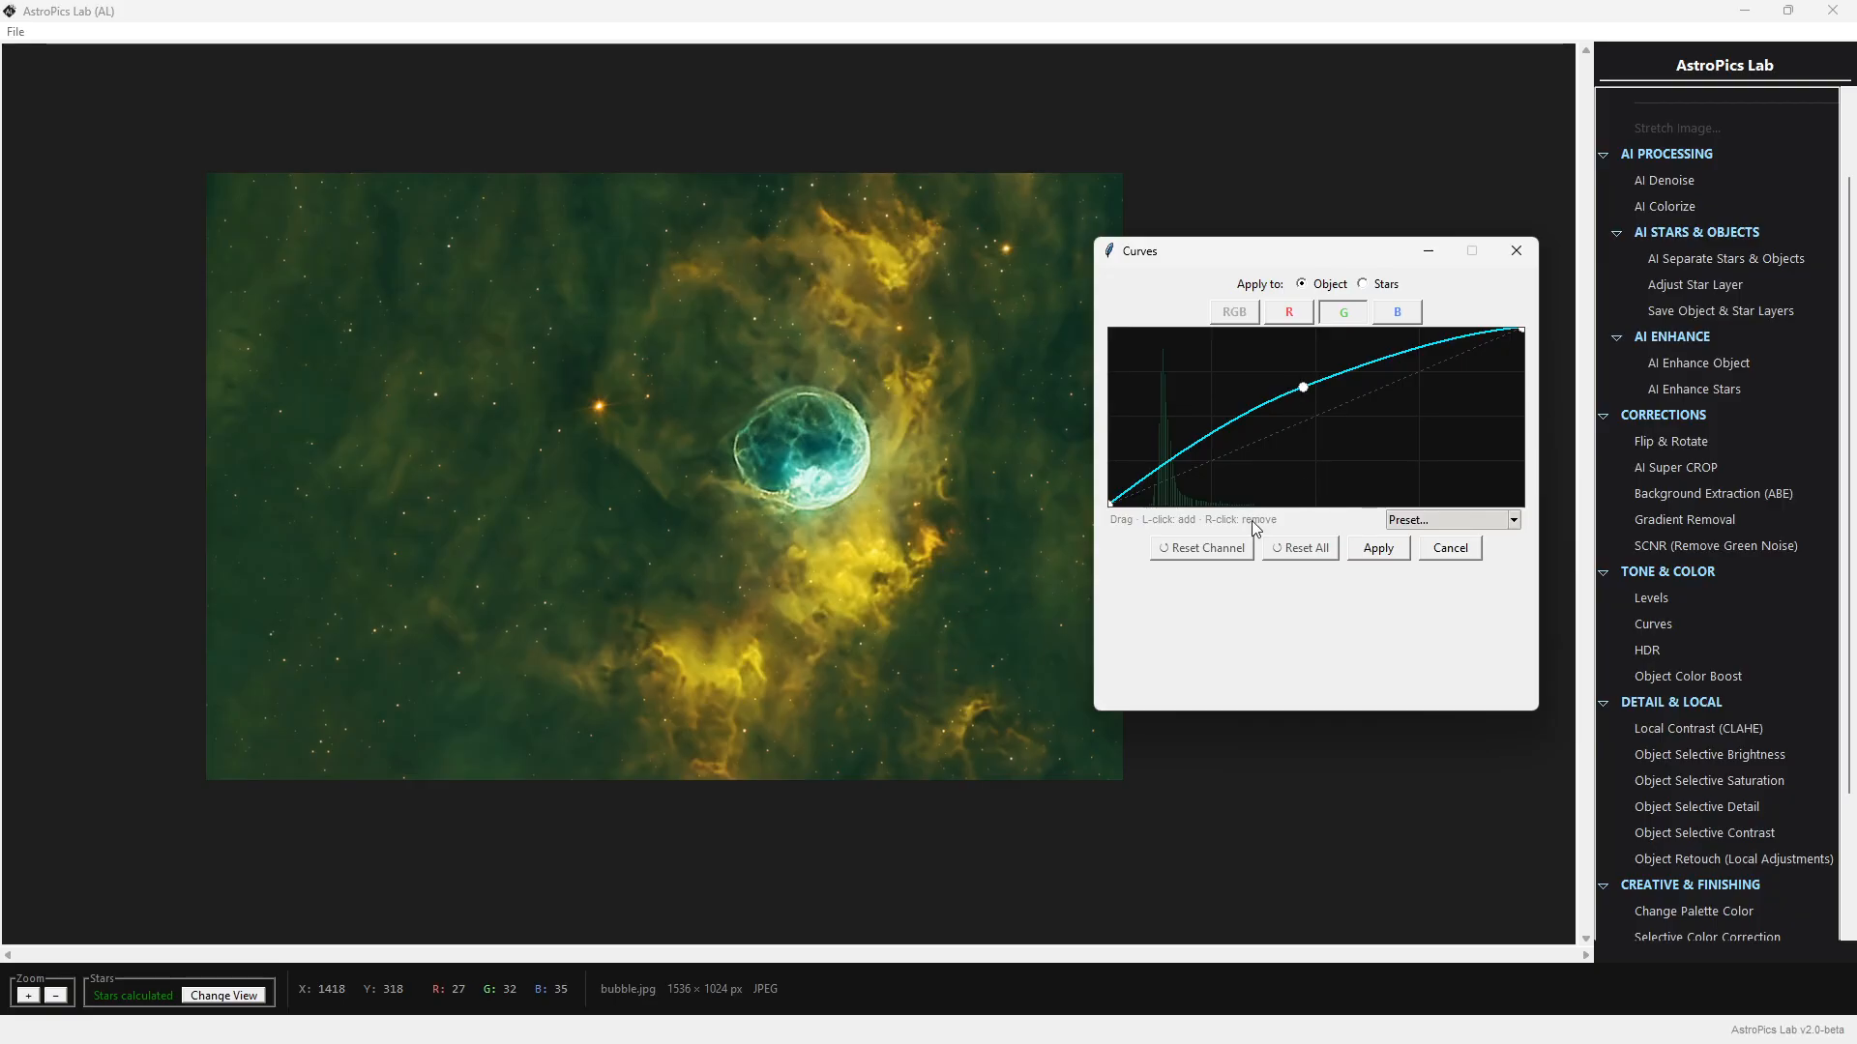
left_click(1306, 549)
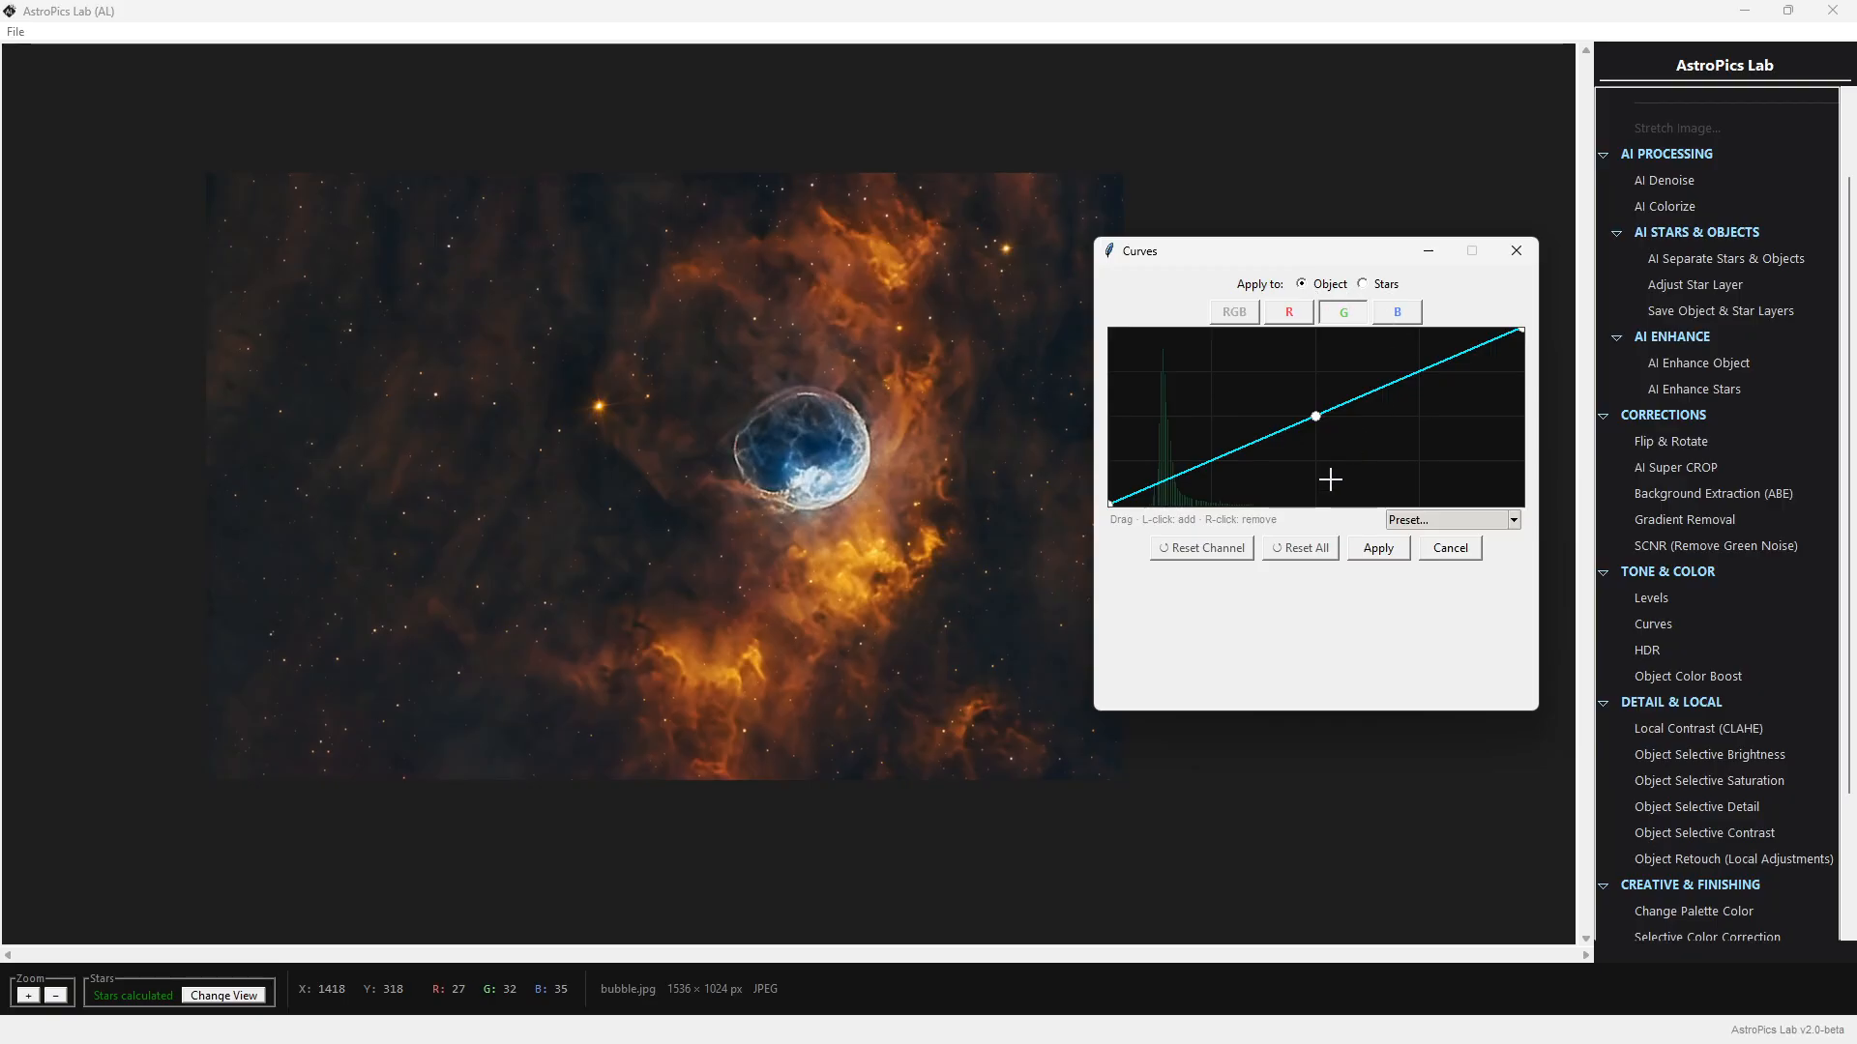
Try the Soft S, S-Curve, Lift Midtones, Compress Highlights and Boost Shadows presets on the object layer's RGB curve, and reset that channel
left_click(1235, 313)
left_click(1456, 522)
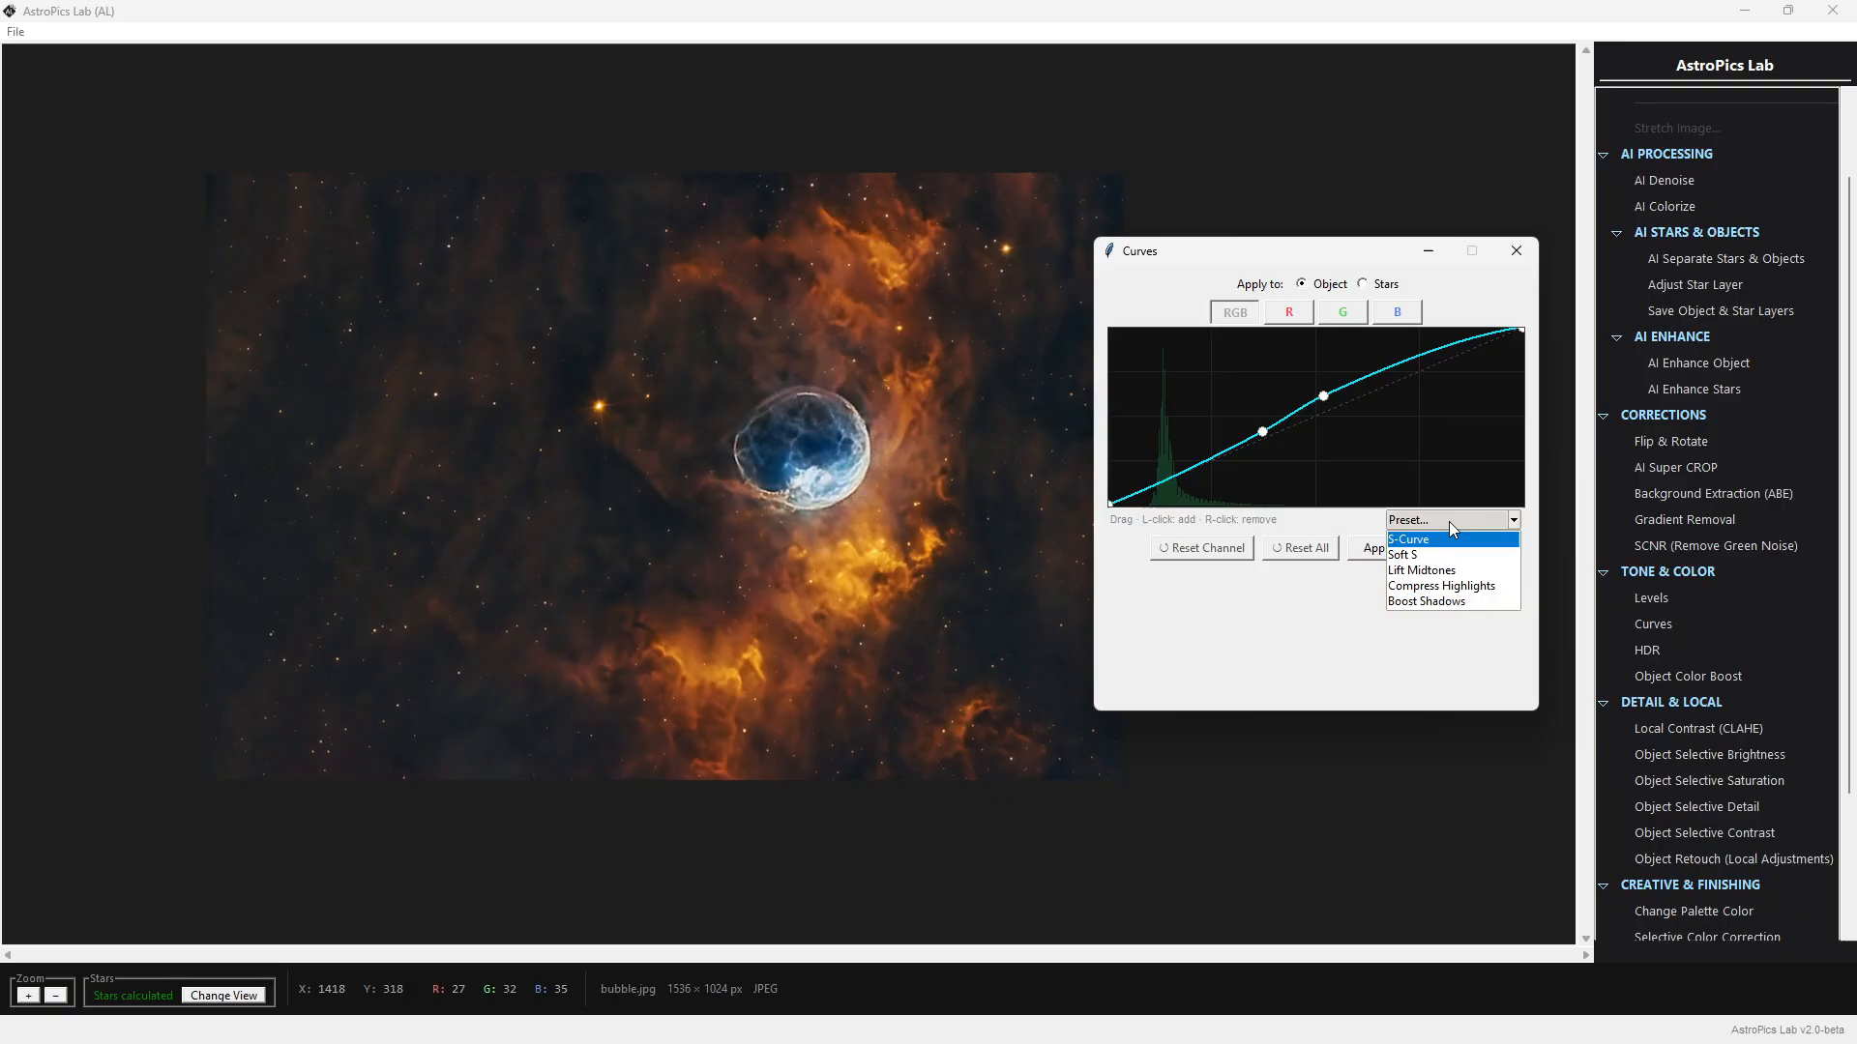
left_click(1429, 554)
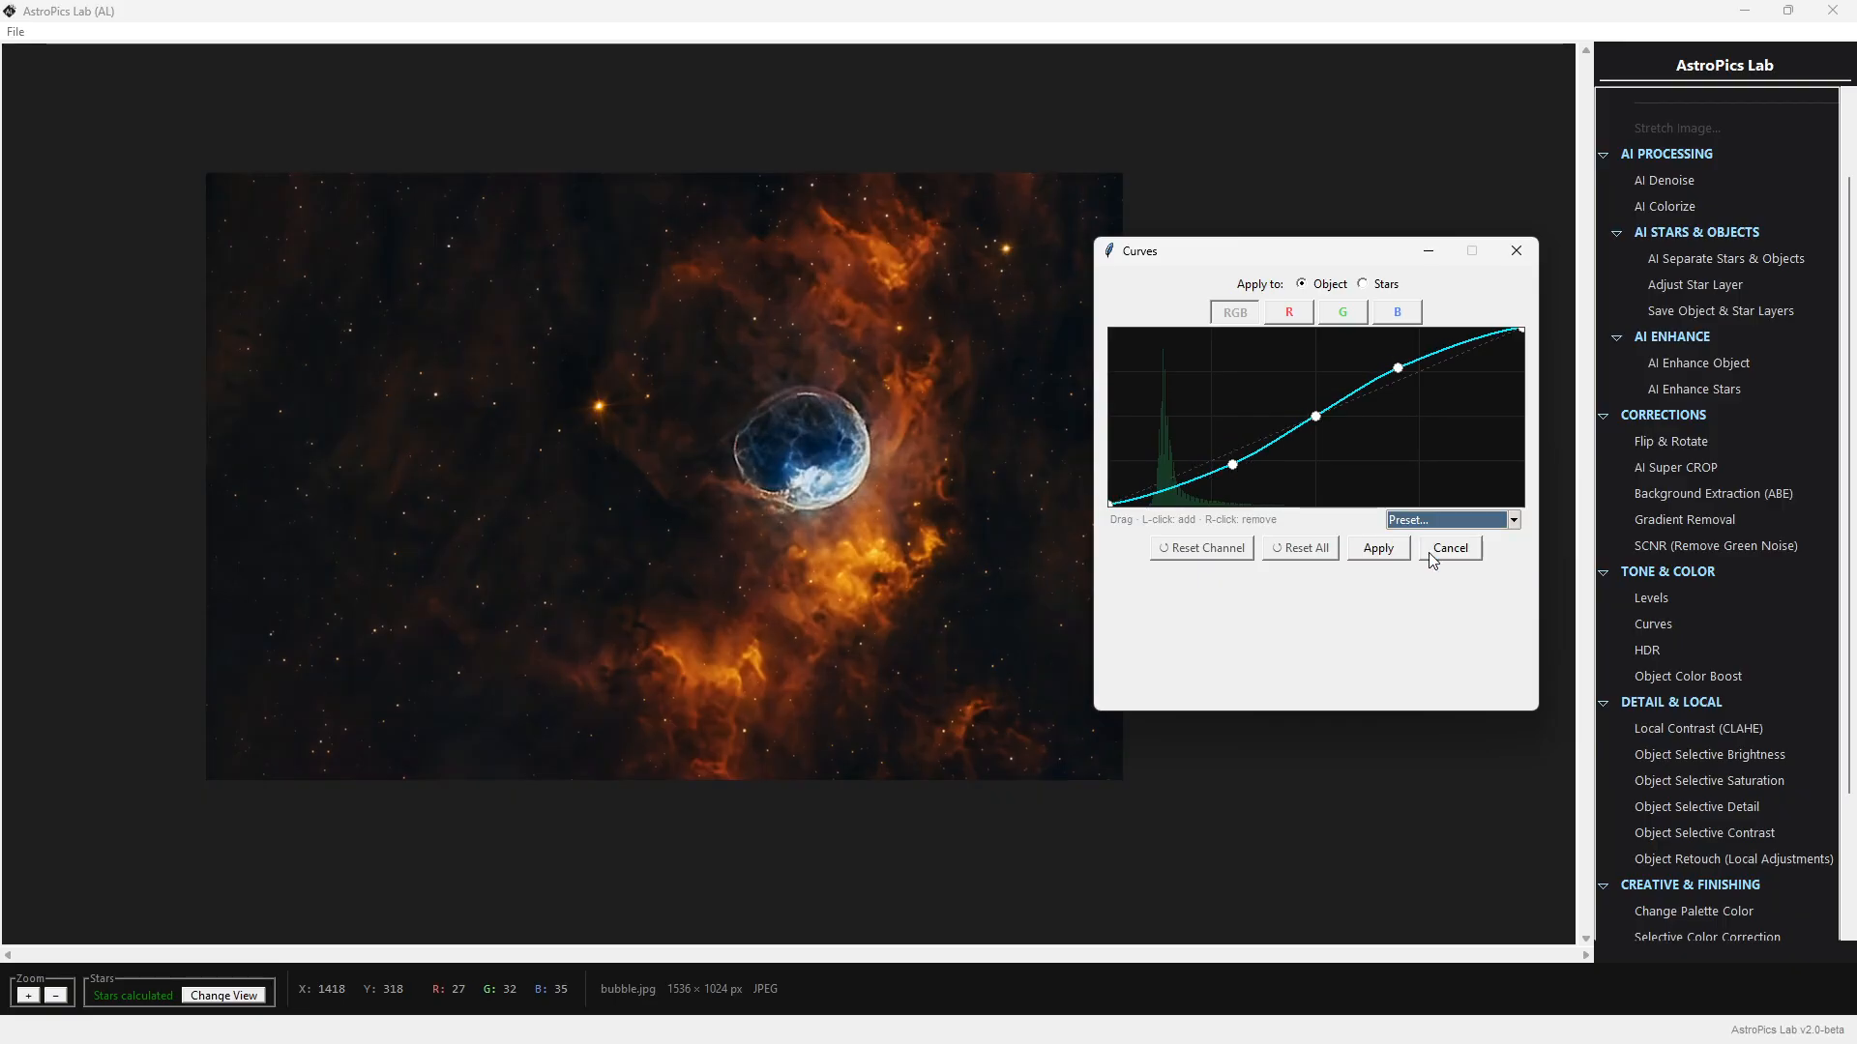
left_click(1447, 522)
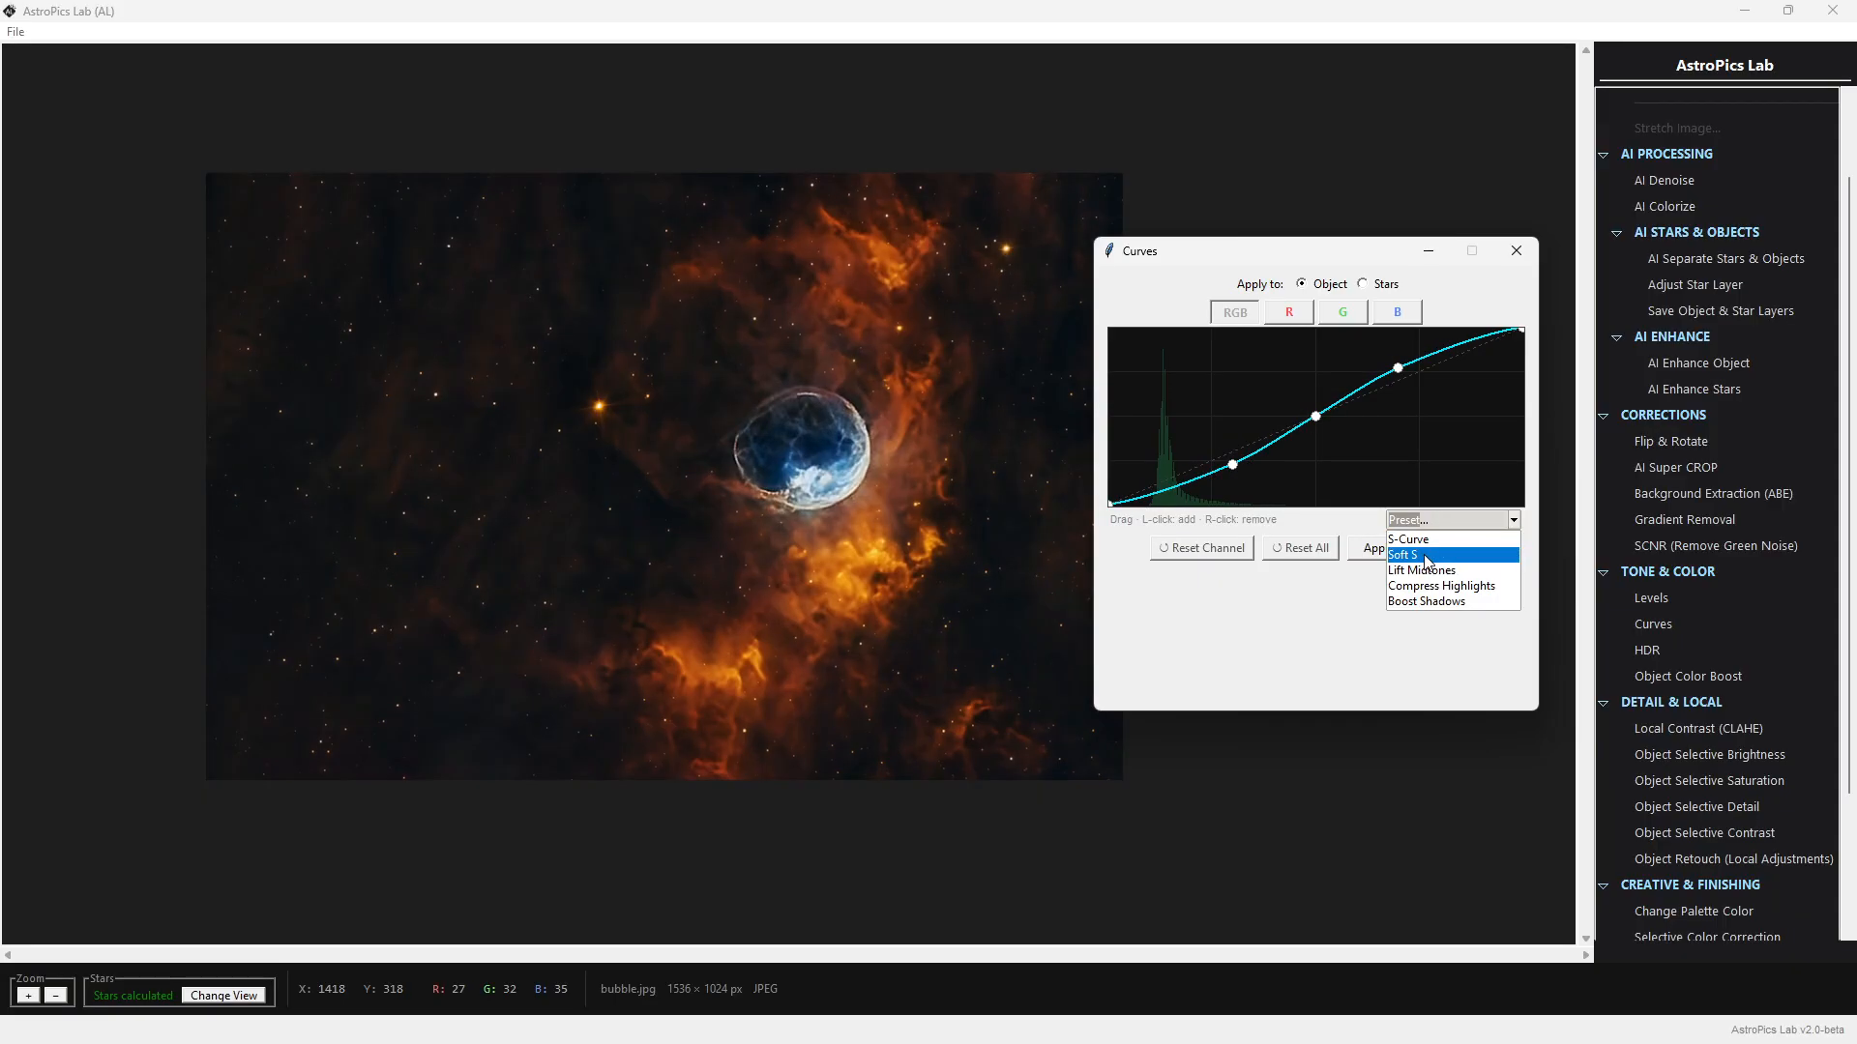
left_click(1443, 538)
left_click(1448, 522)
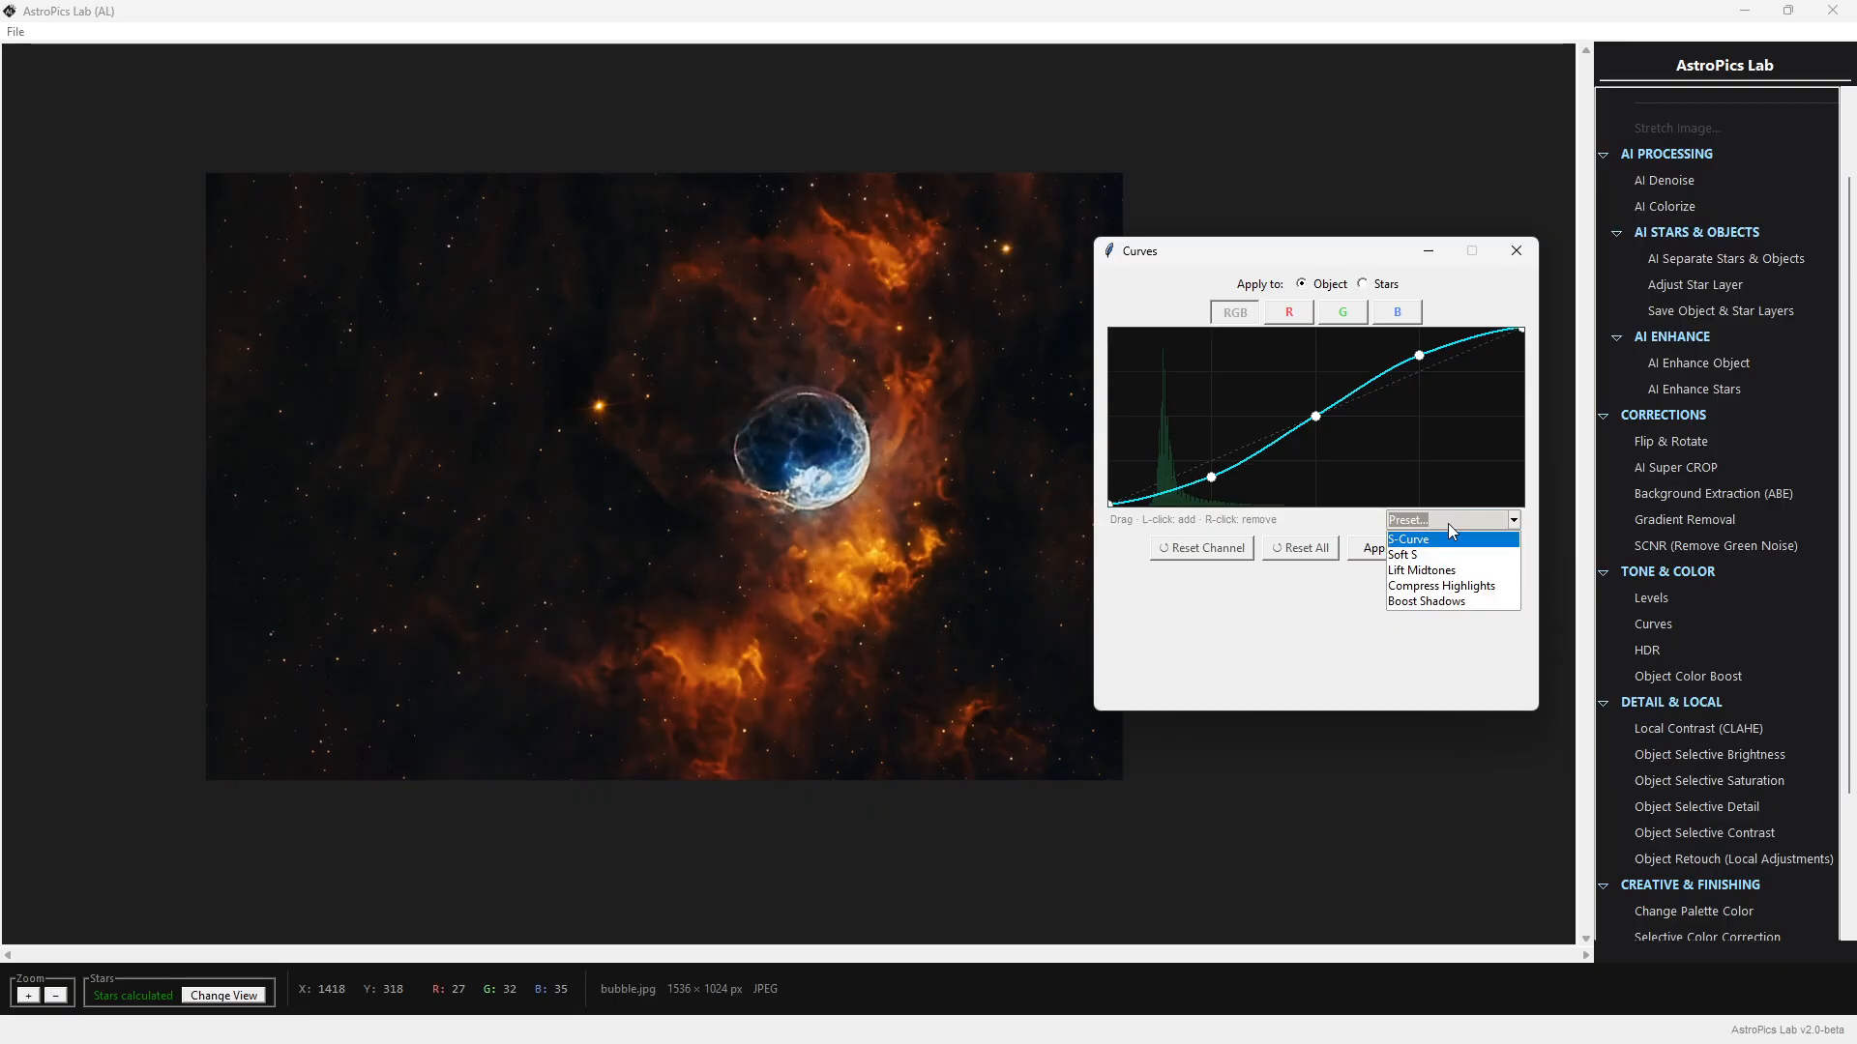
left_click(1446, 580)
left_click(1435, 522)
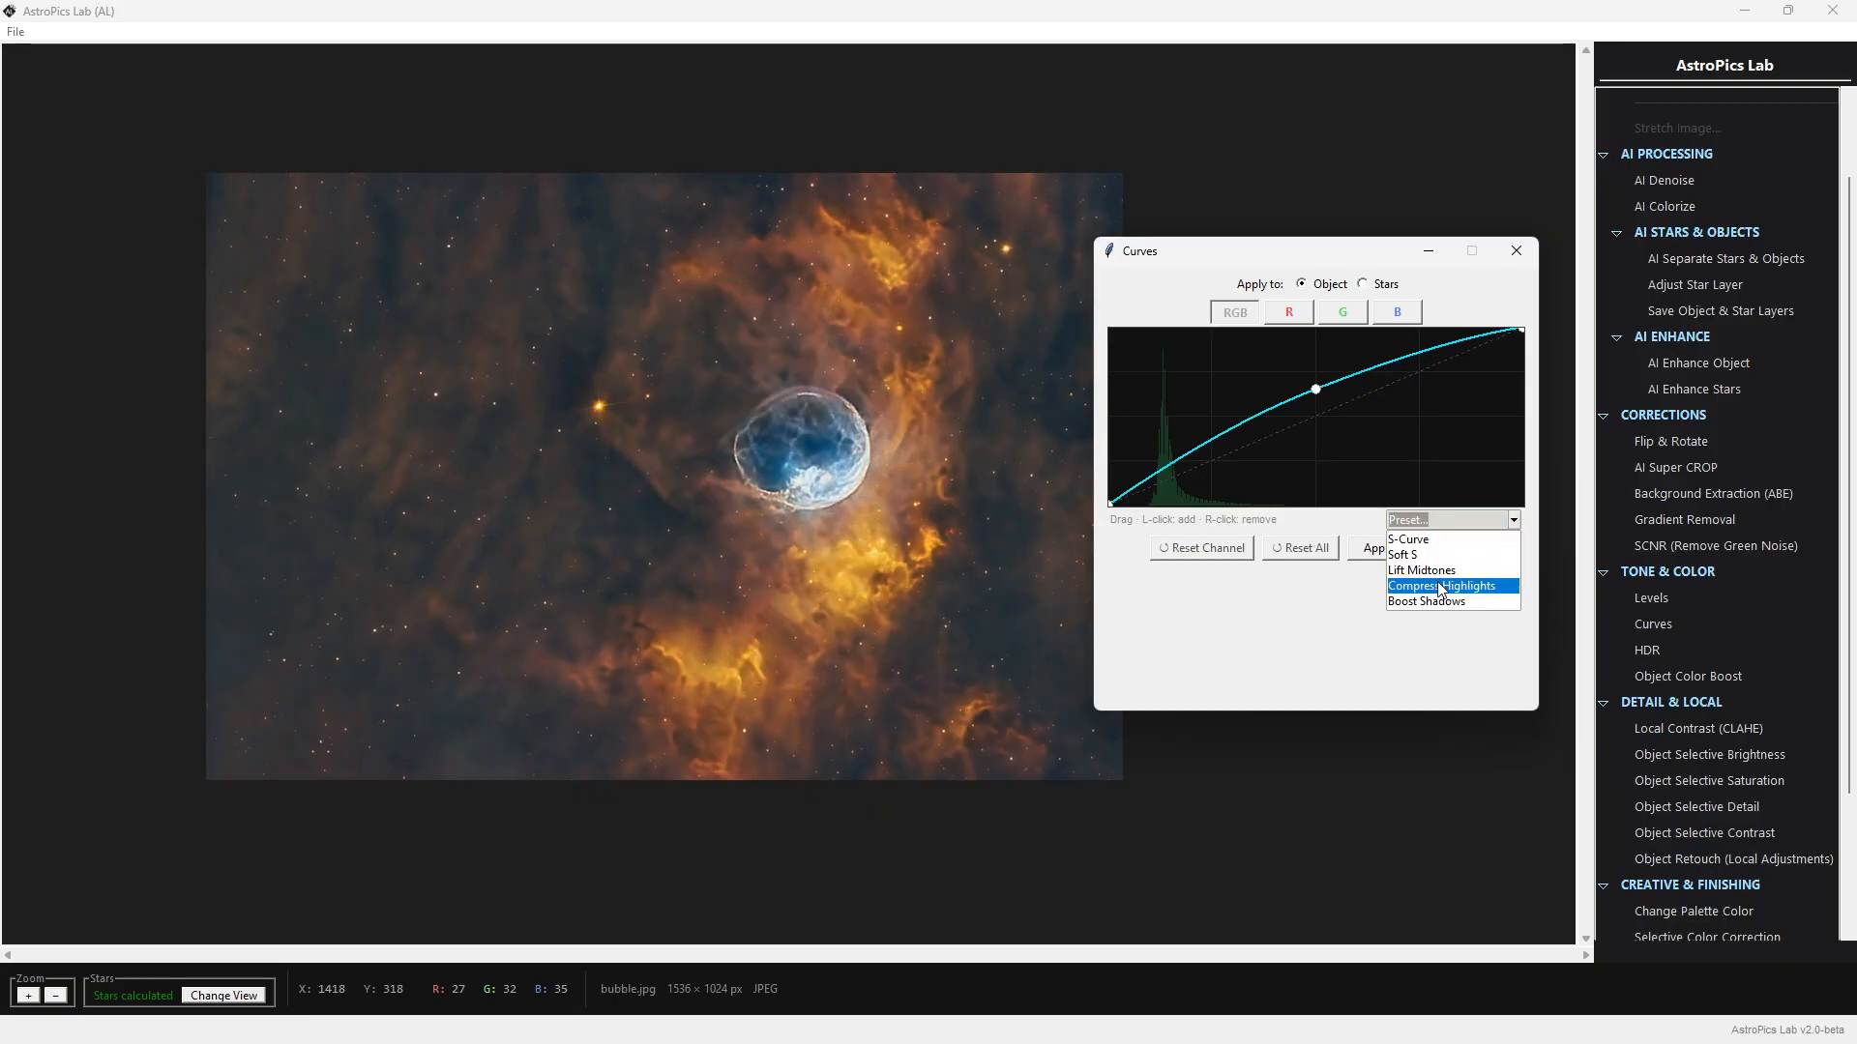
left_click(1441, 585)
left_click(1441, 522)
left_click(1430, 600)
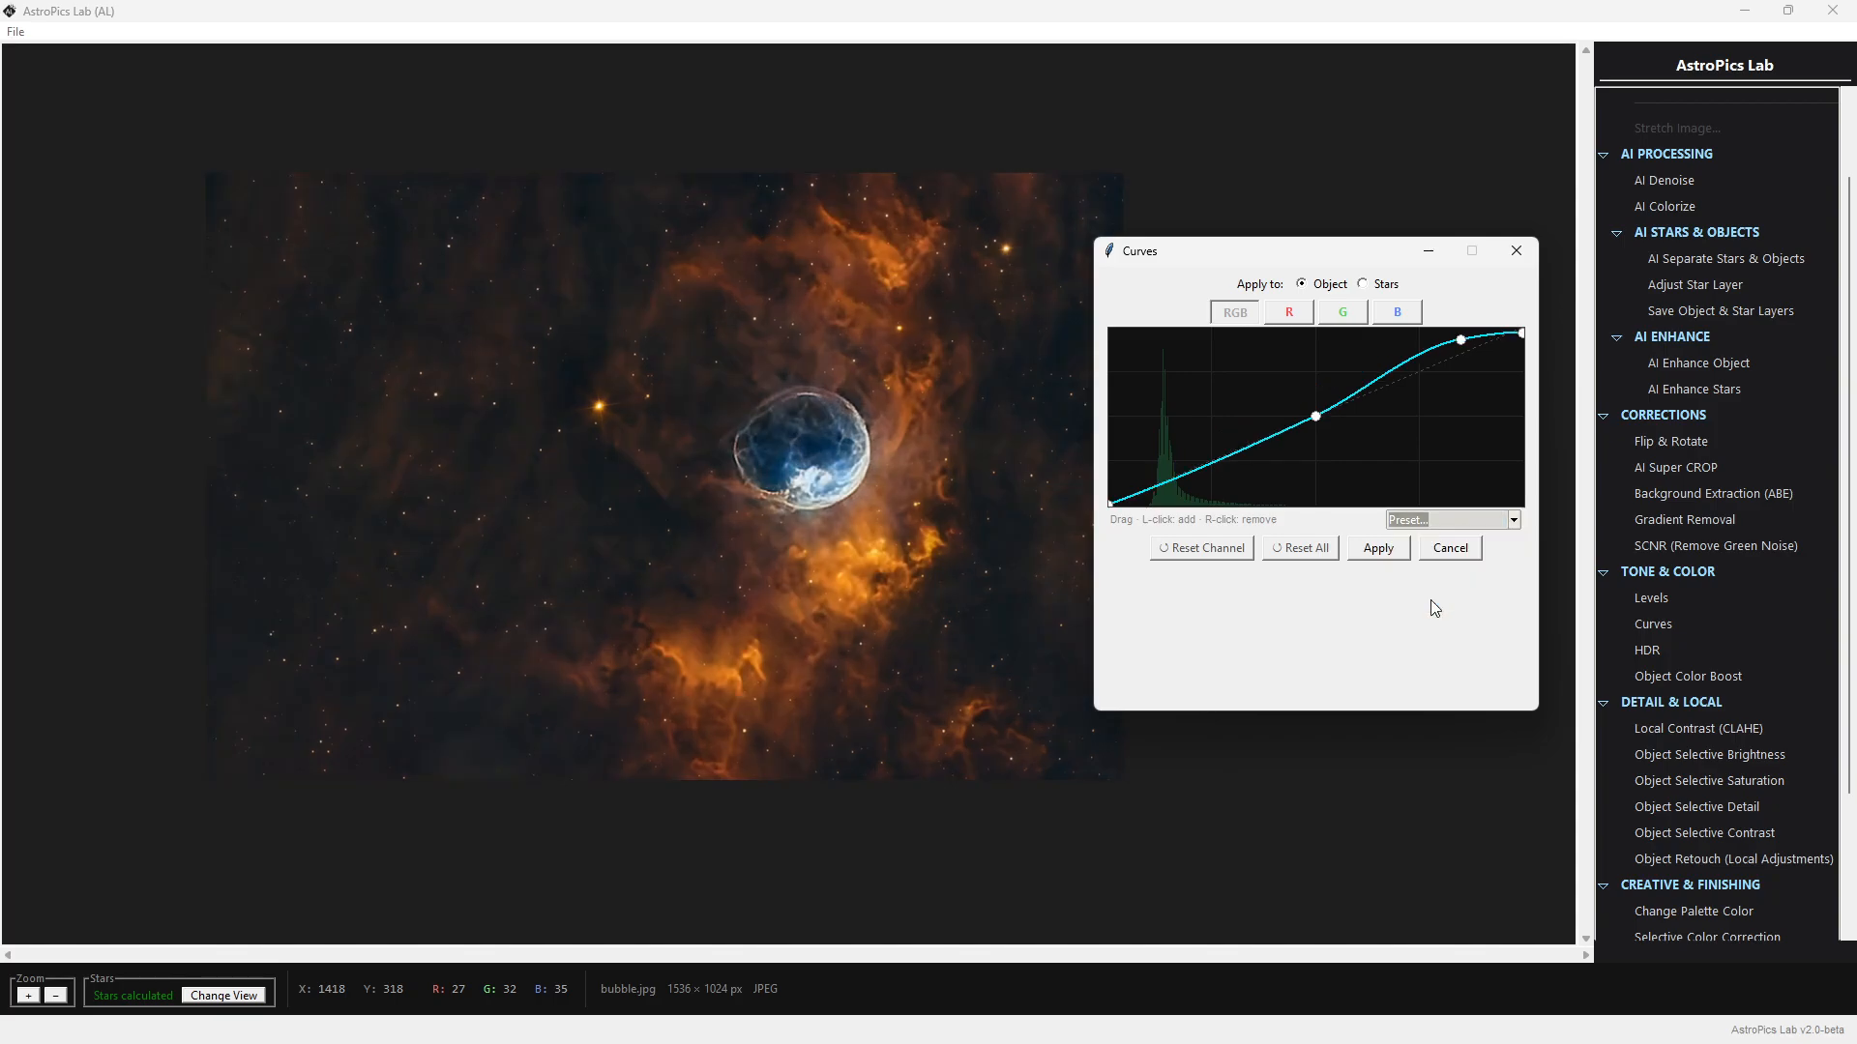
left_click(1441, 523)
left_click(1446, 539)
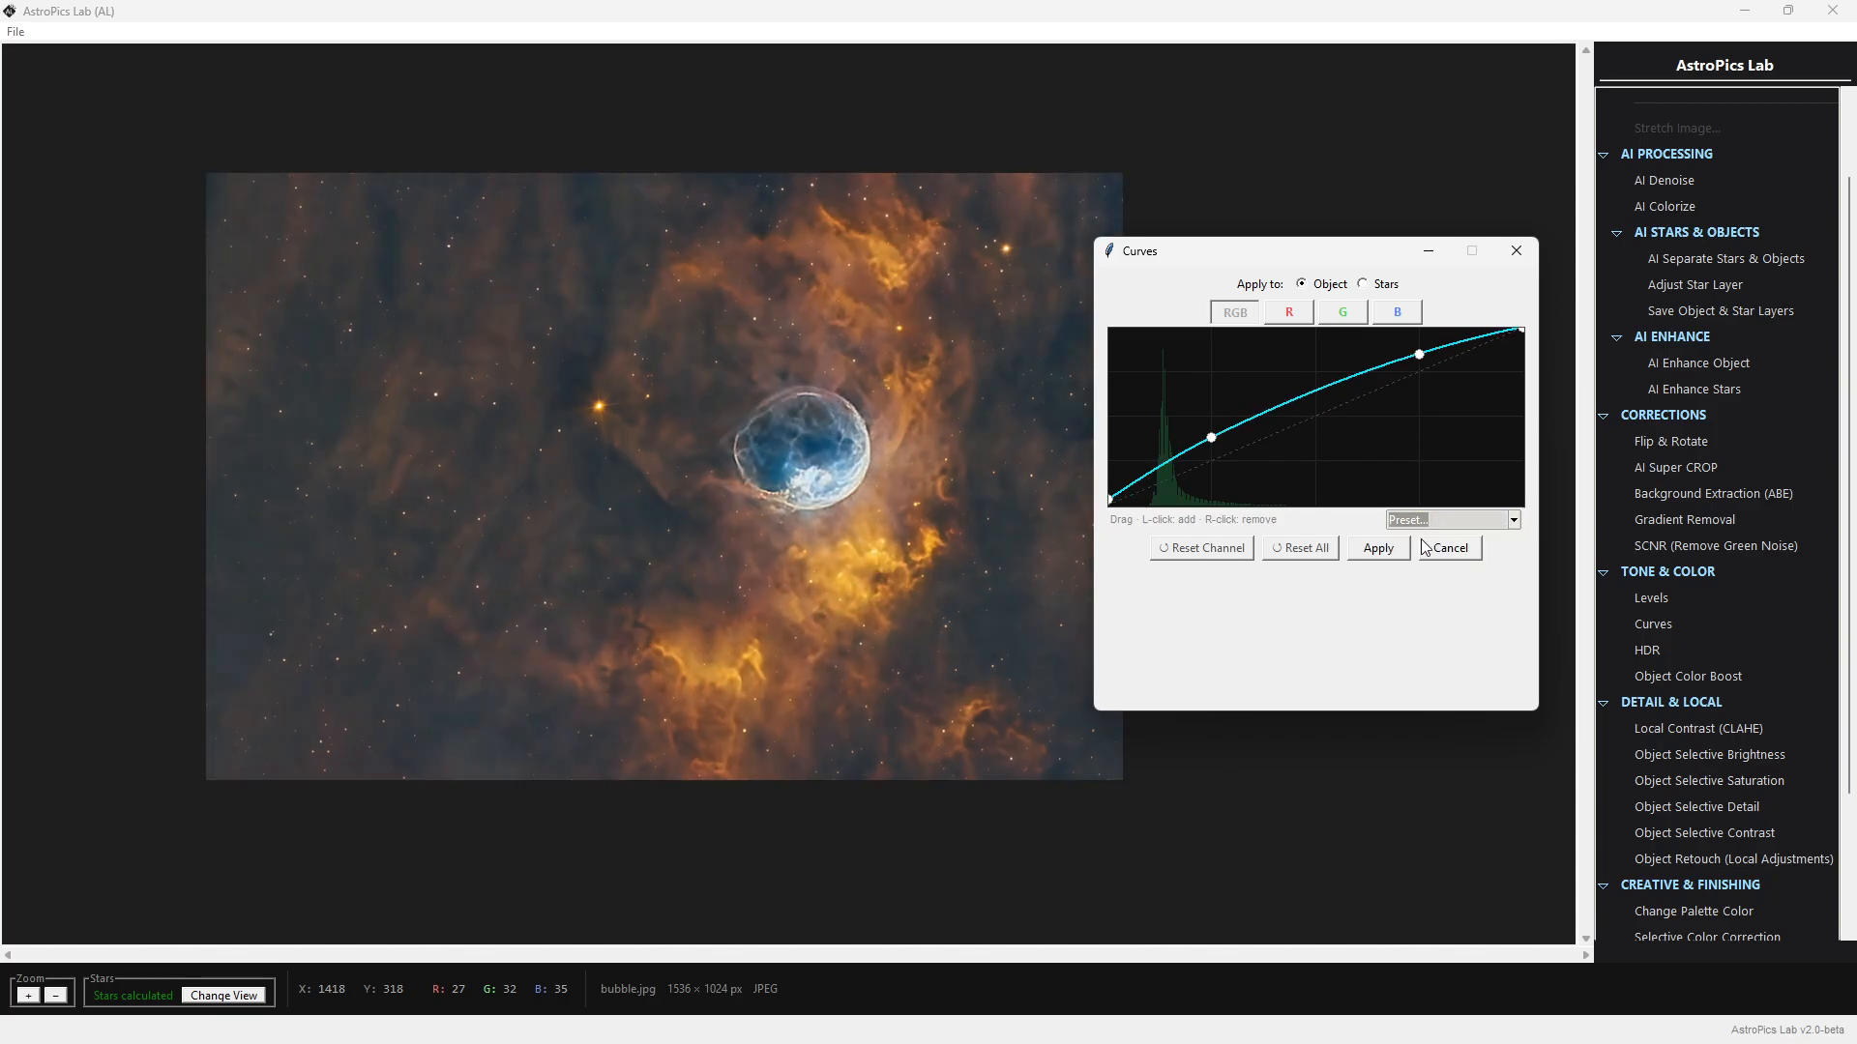
left_click(1212, 551)
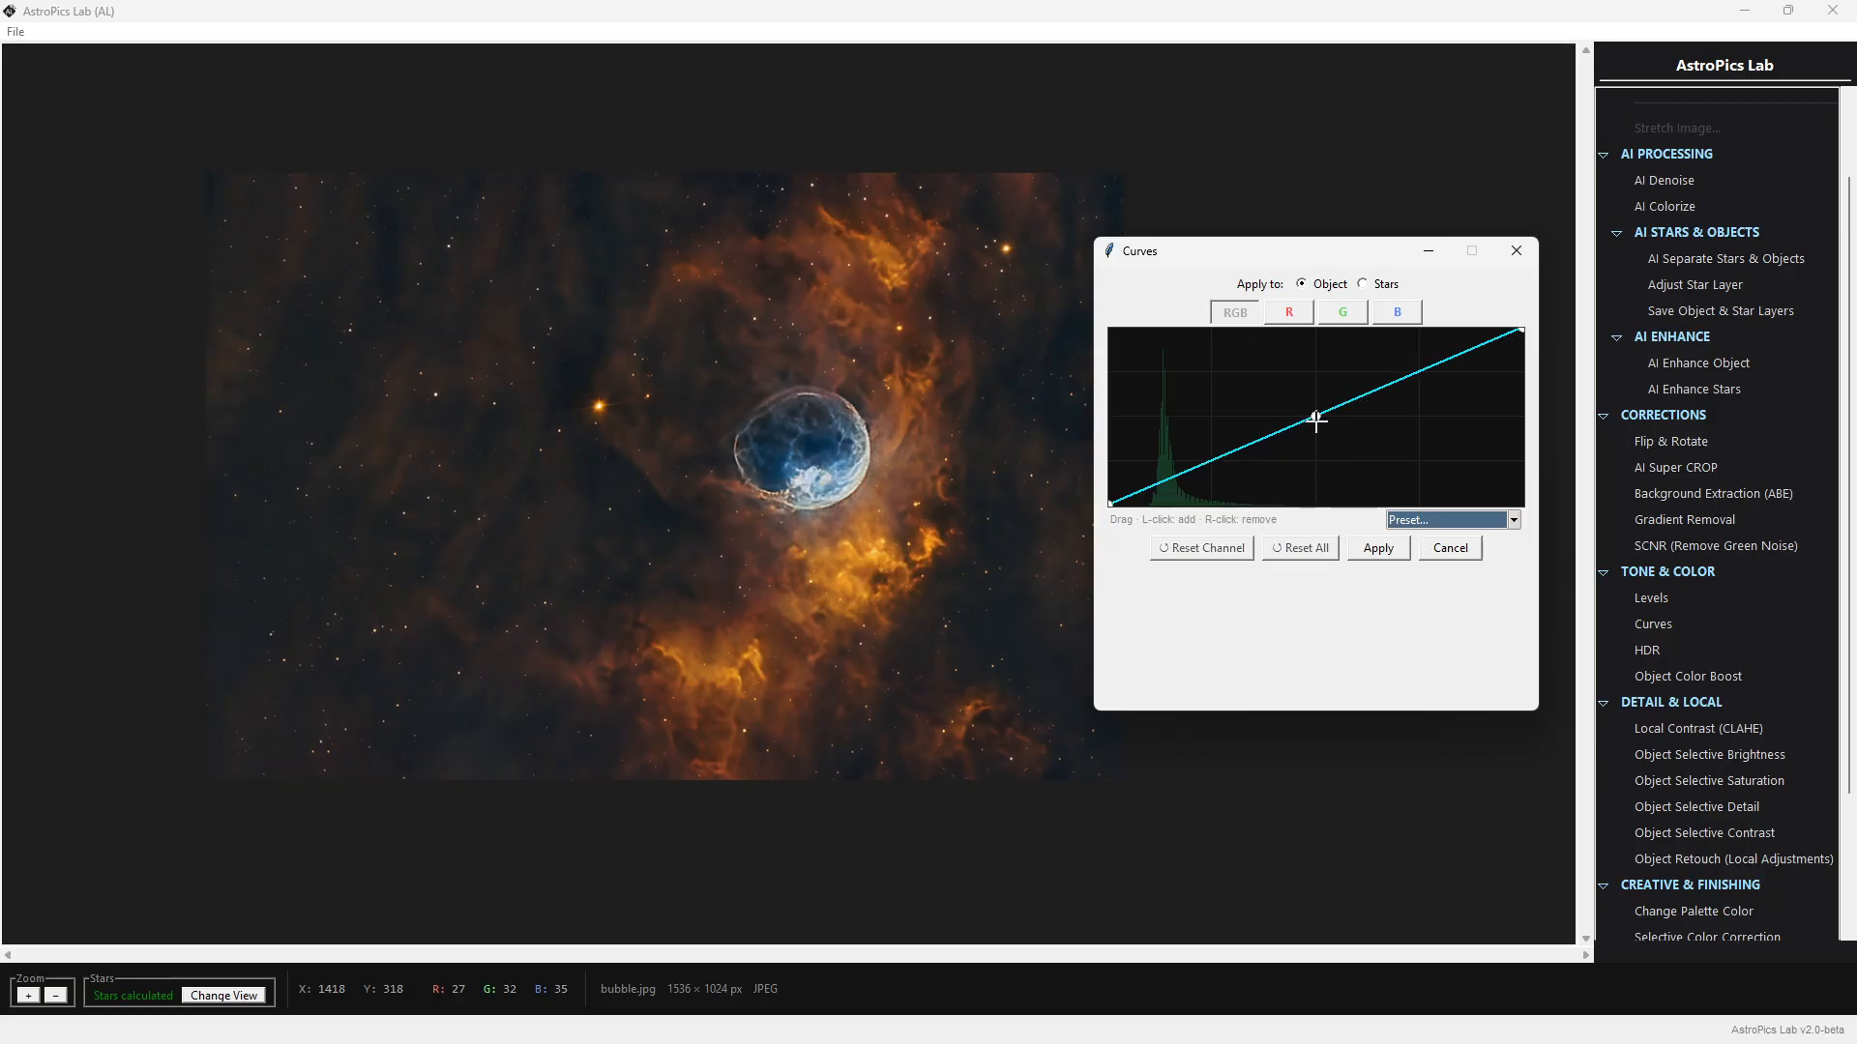
Raise the object layer's RGB curve slightly at the midpoint, set a second point in the lower midtones, and apply the curve
left_click_drag(1315, 420, 1251, 438)
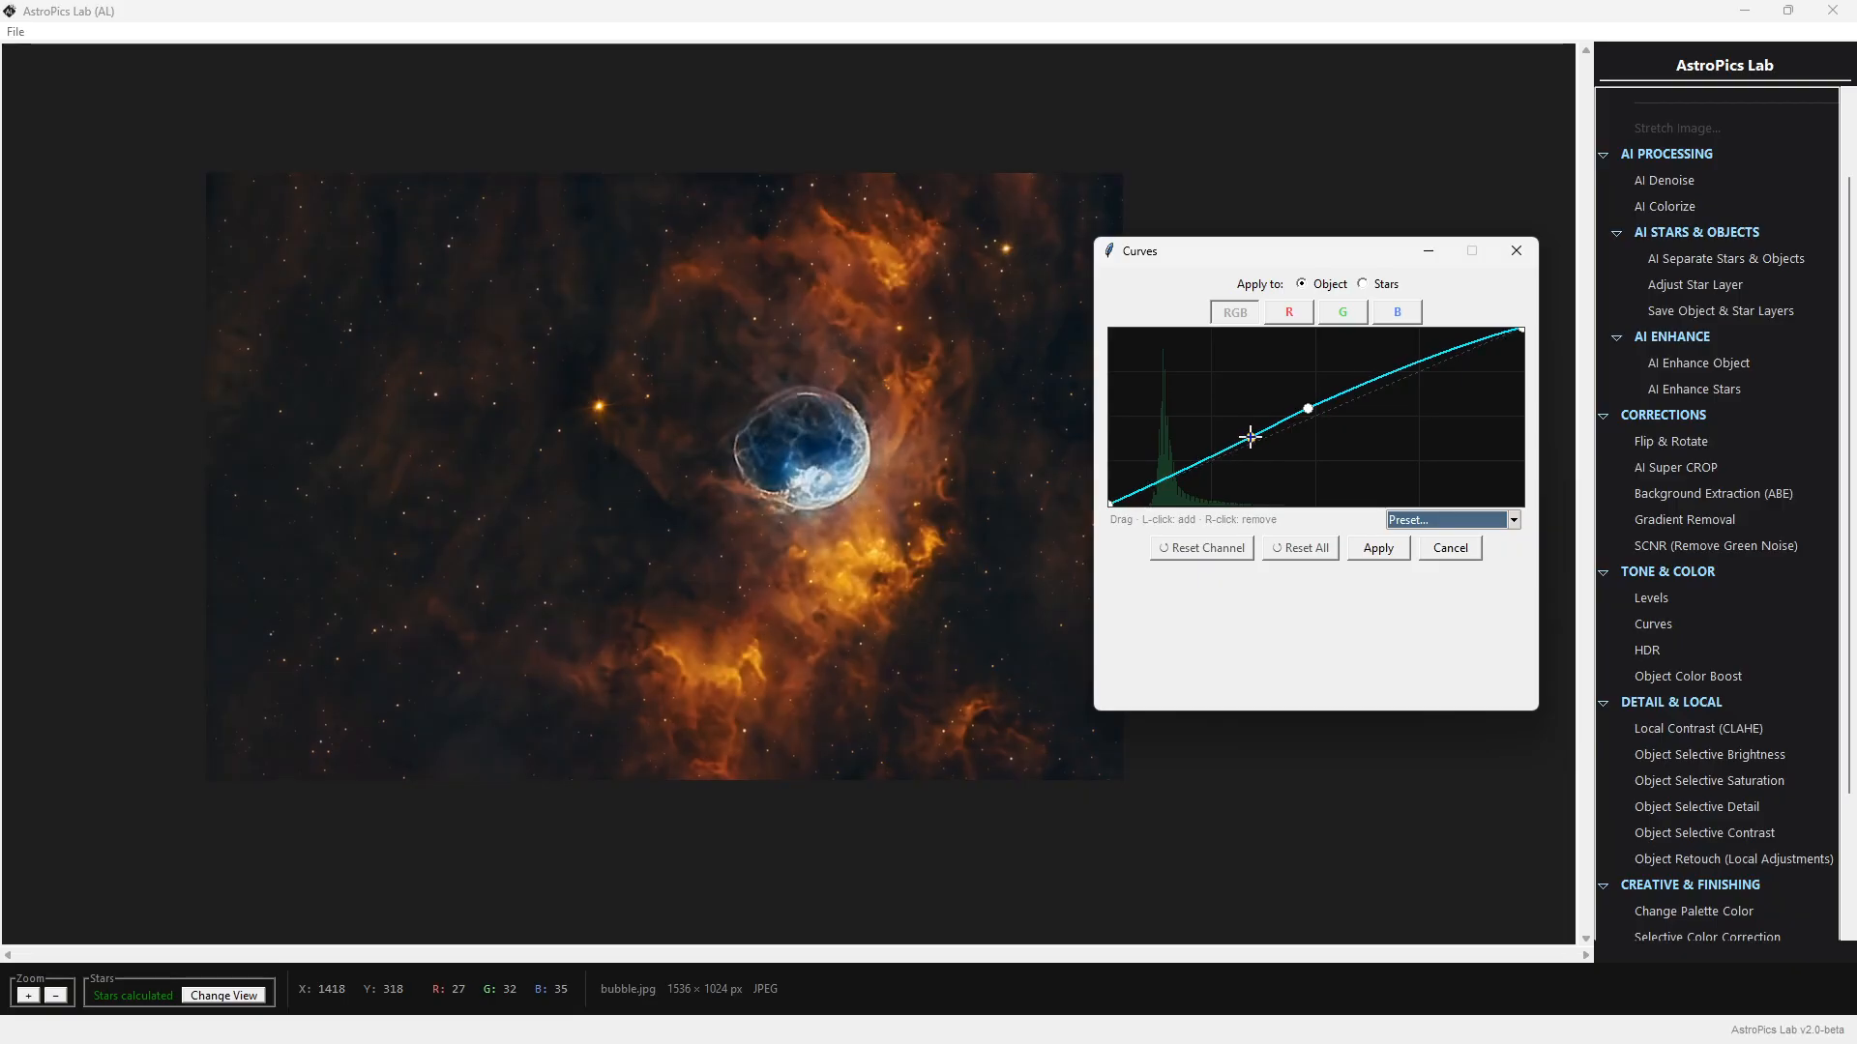
left_click(1380, 551)
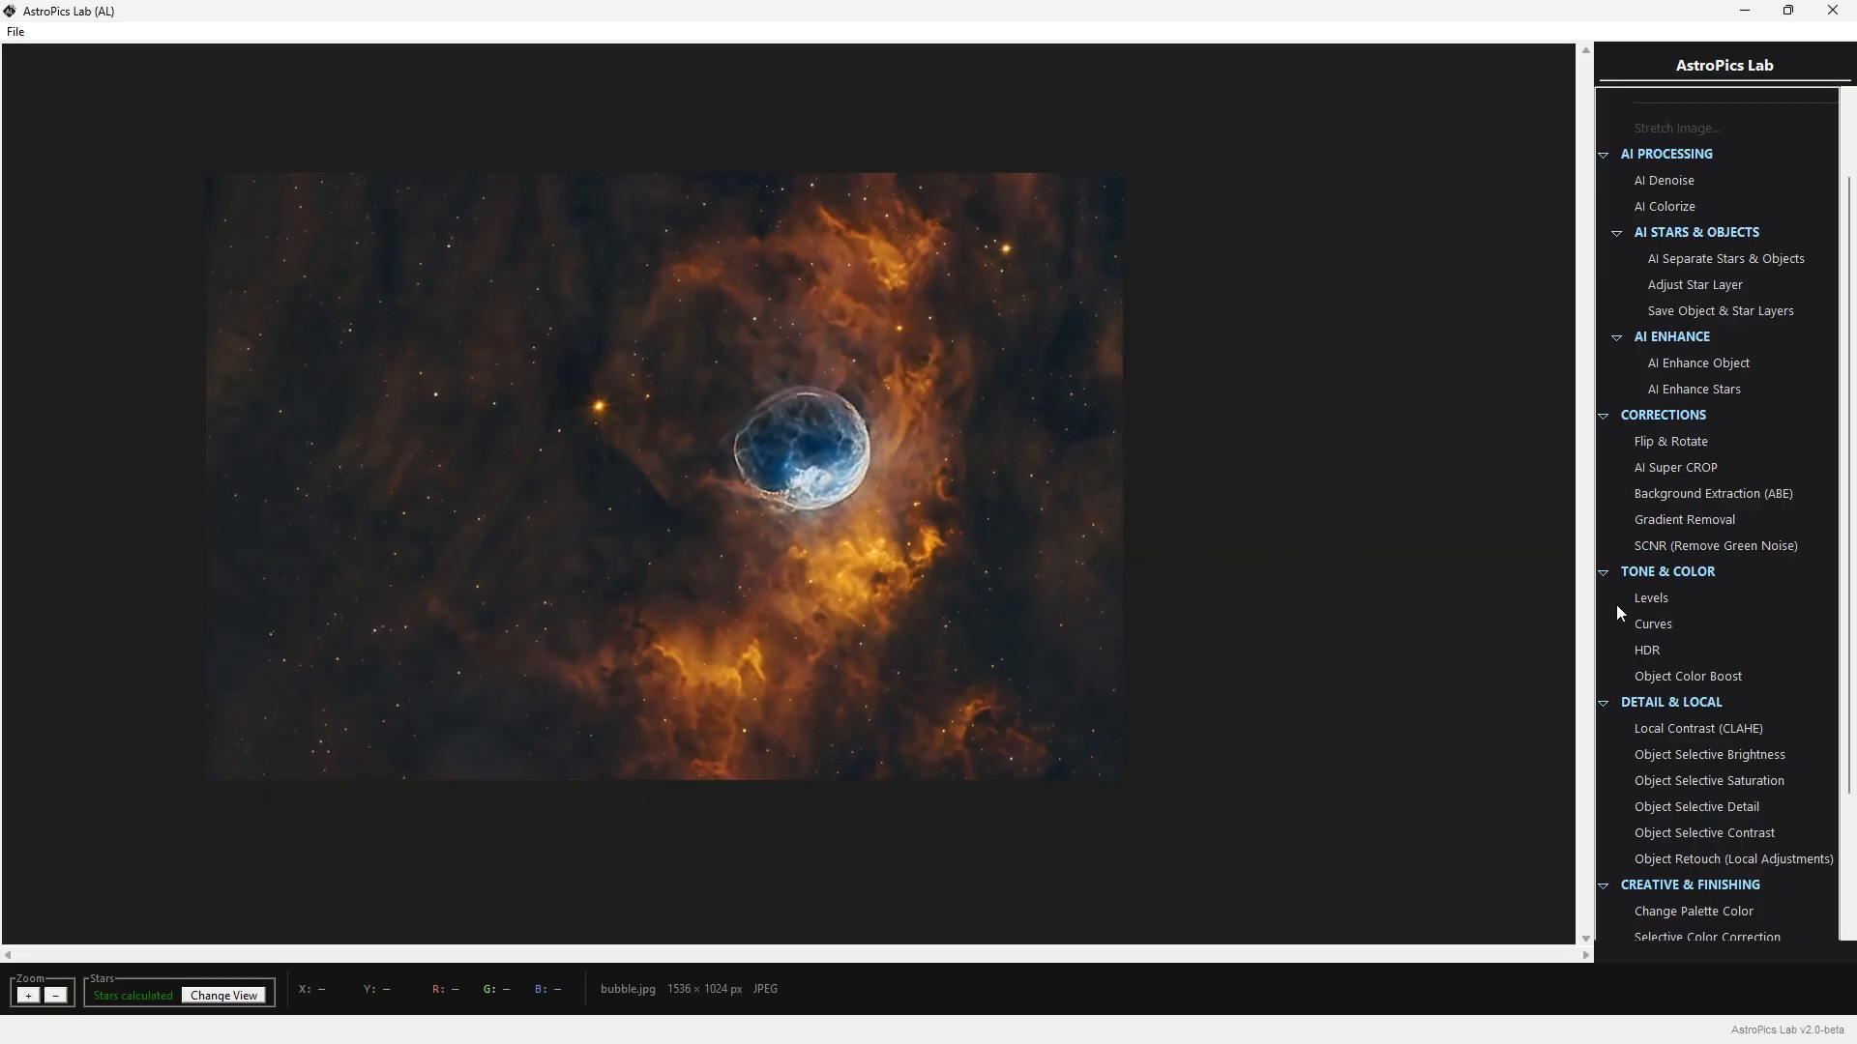
Try HDR Tone Mapping on the object layer with detail boost between 105 and 150, tone compression 2 and blend 100, and cancel it
left_click(1656, 654)
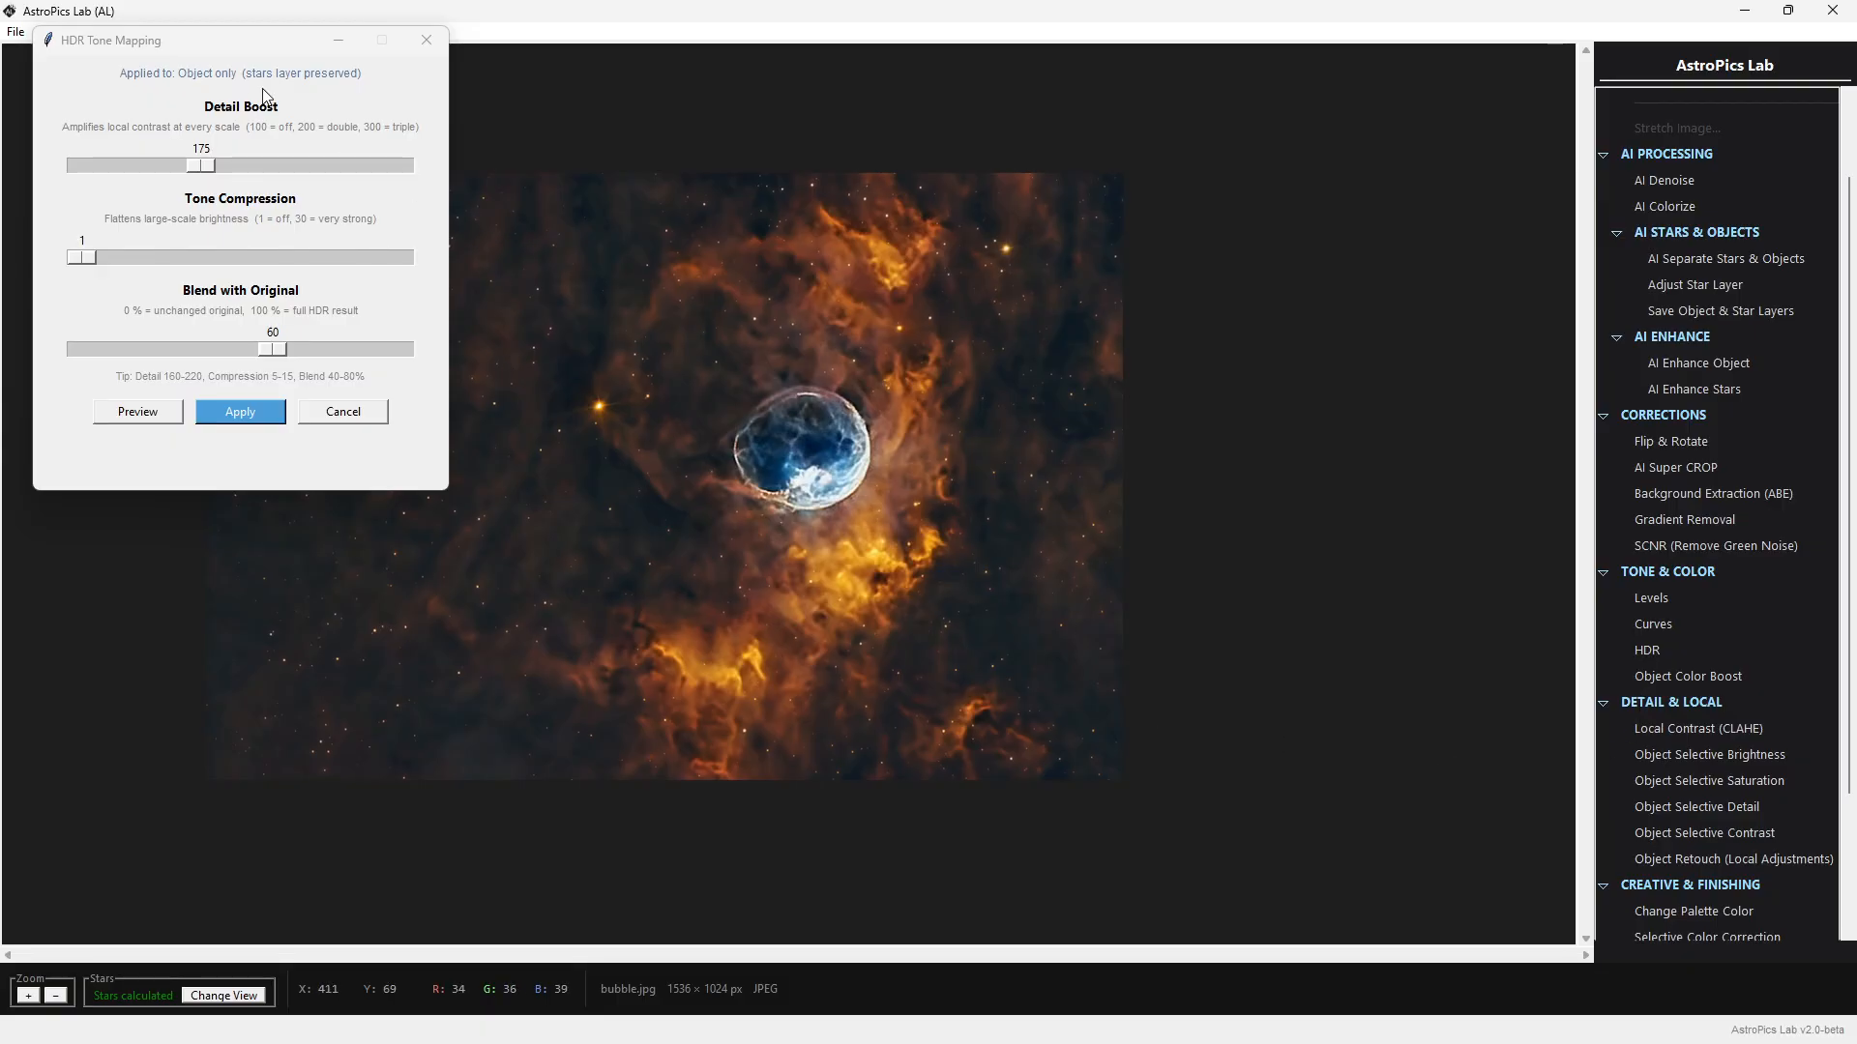
left_click_drag(164, 48, 1254, 193)
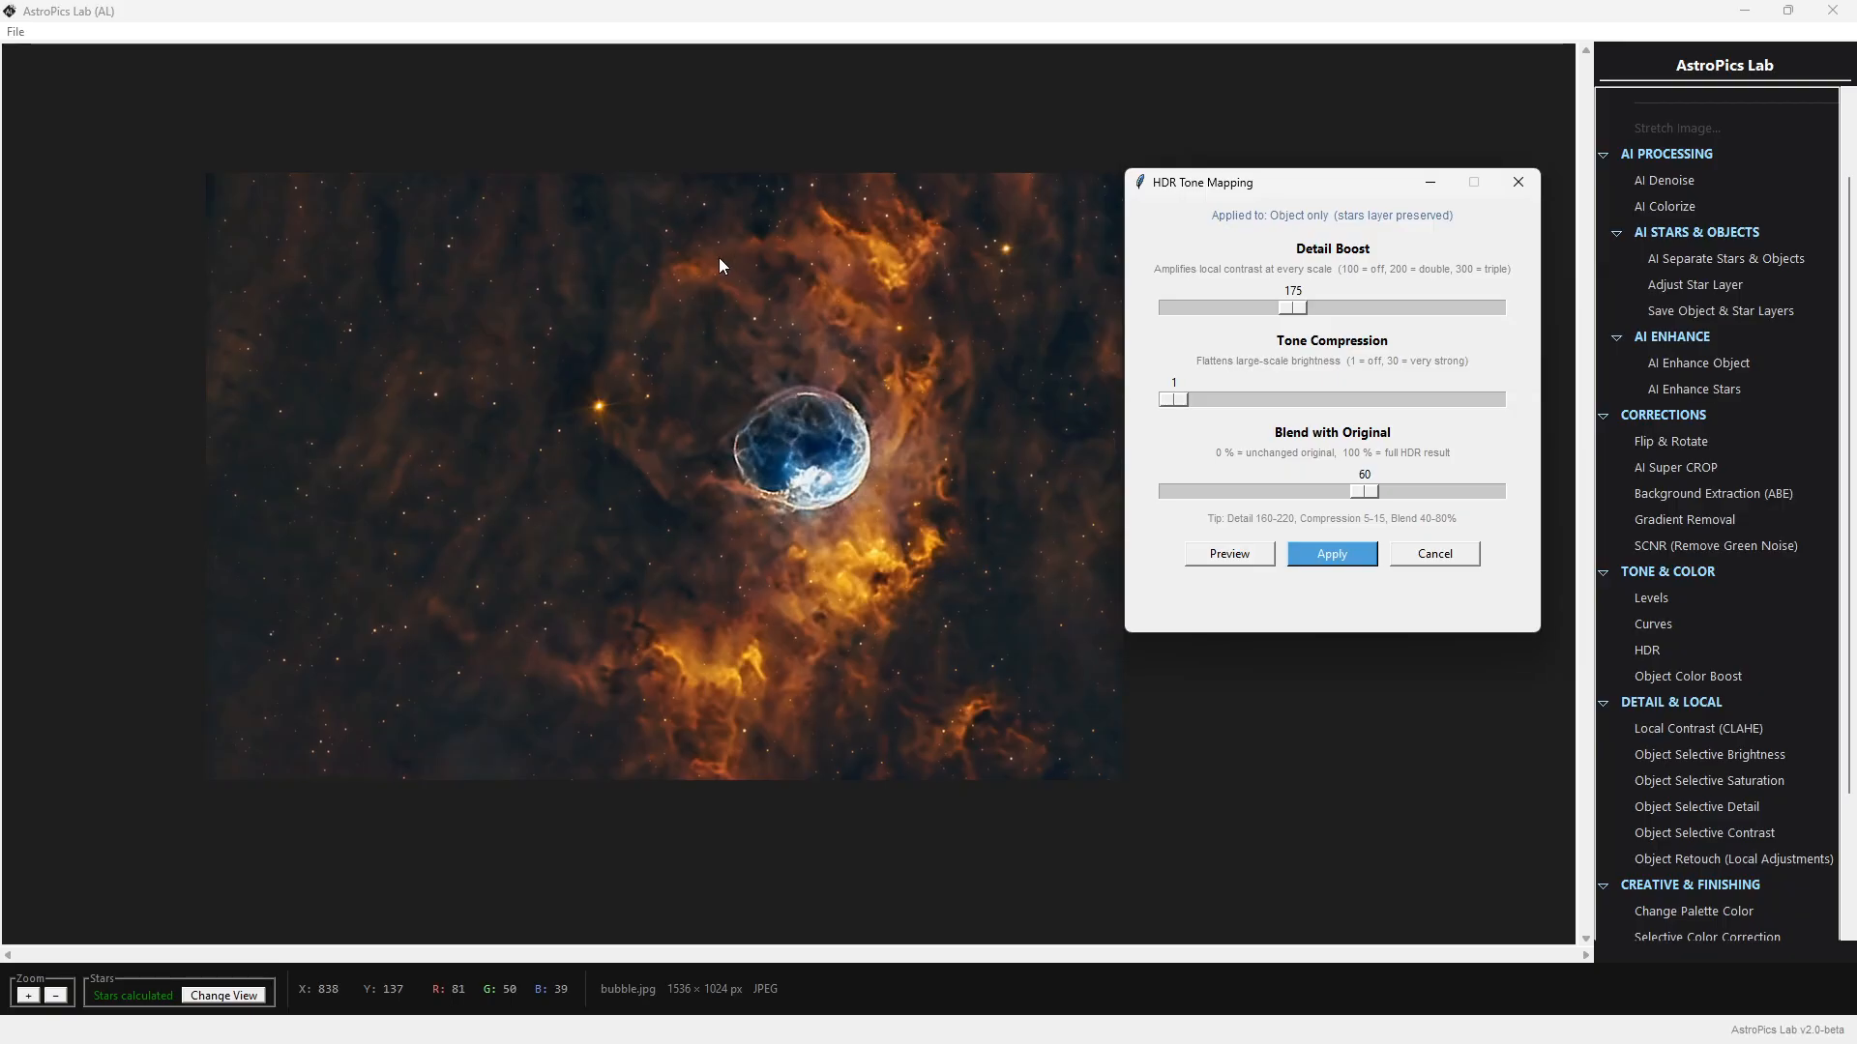
left_click_drag(1254, 317, 1206, 317)
left_click_drag(1368, 503, 1518, 499)
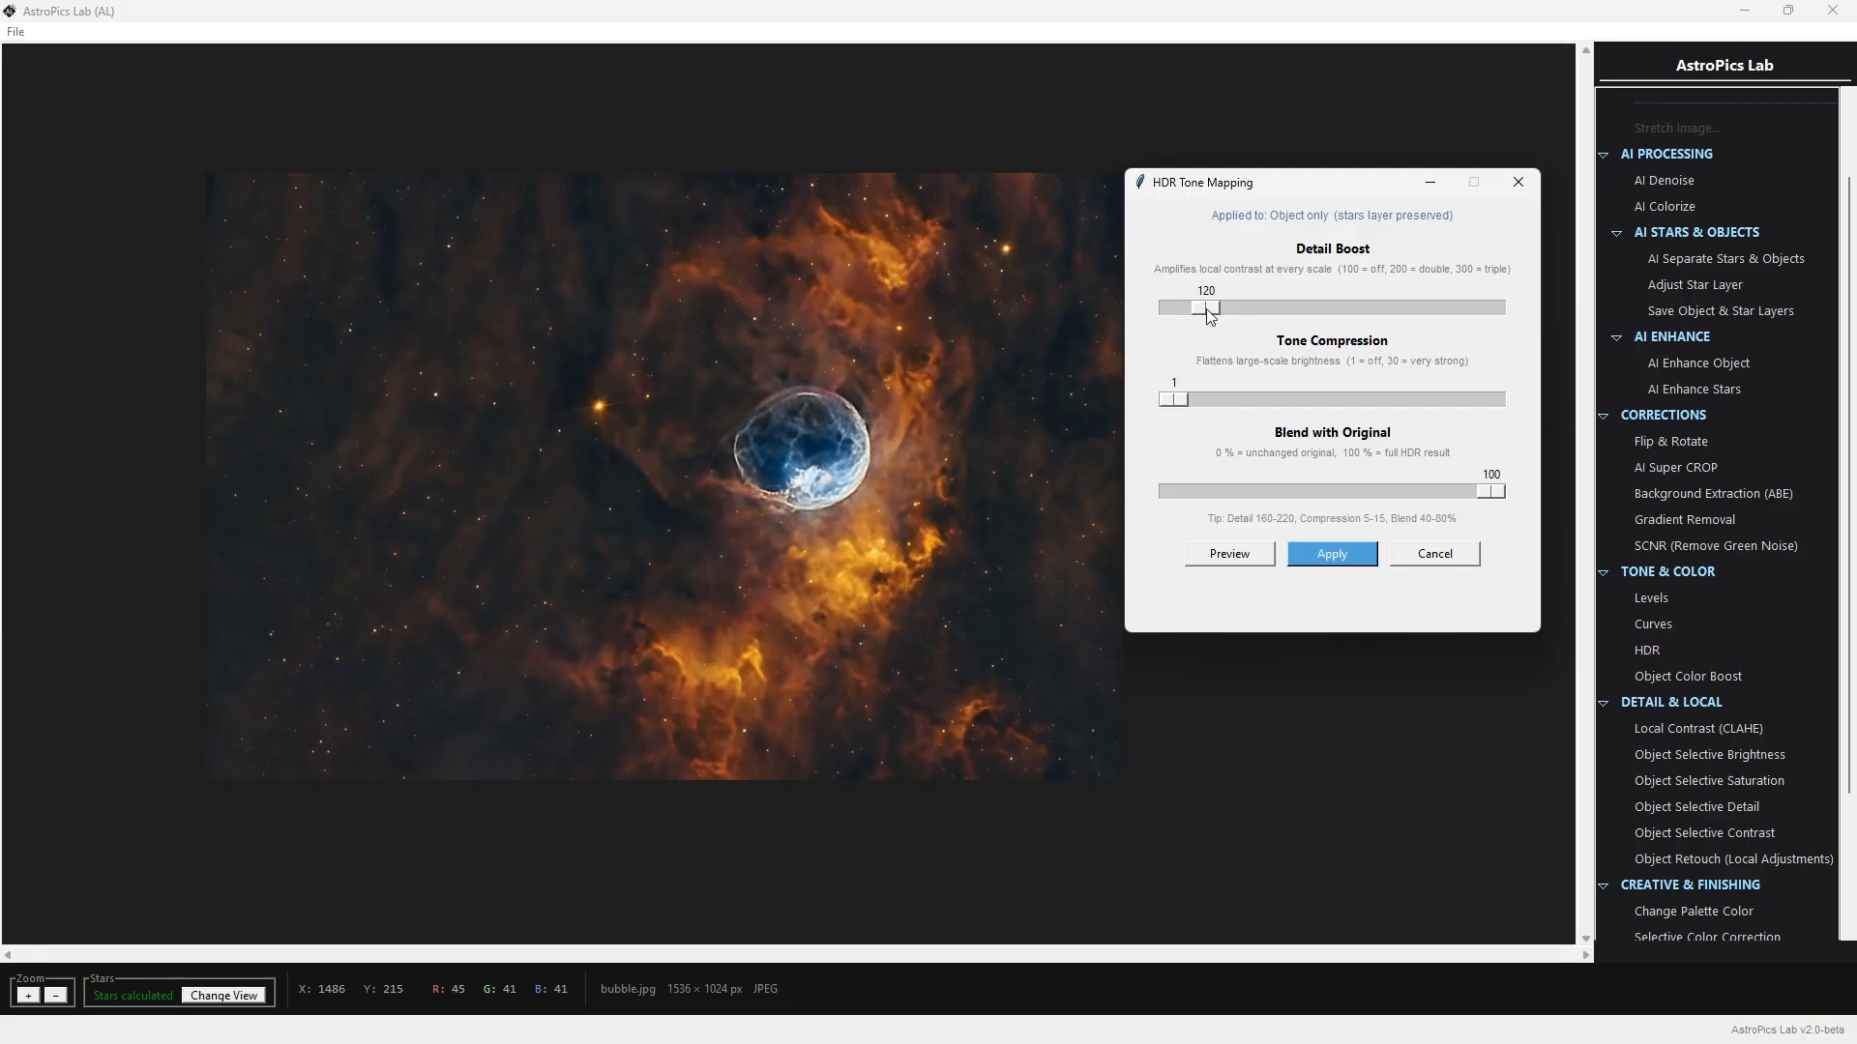
left_click_drag(1210, 317, 1181, 319)
left_click_drag(1173, 399, 1185, 400)
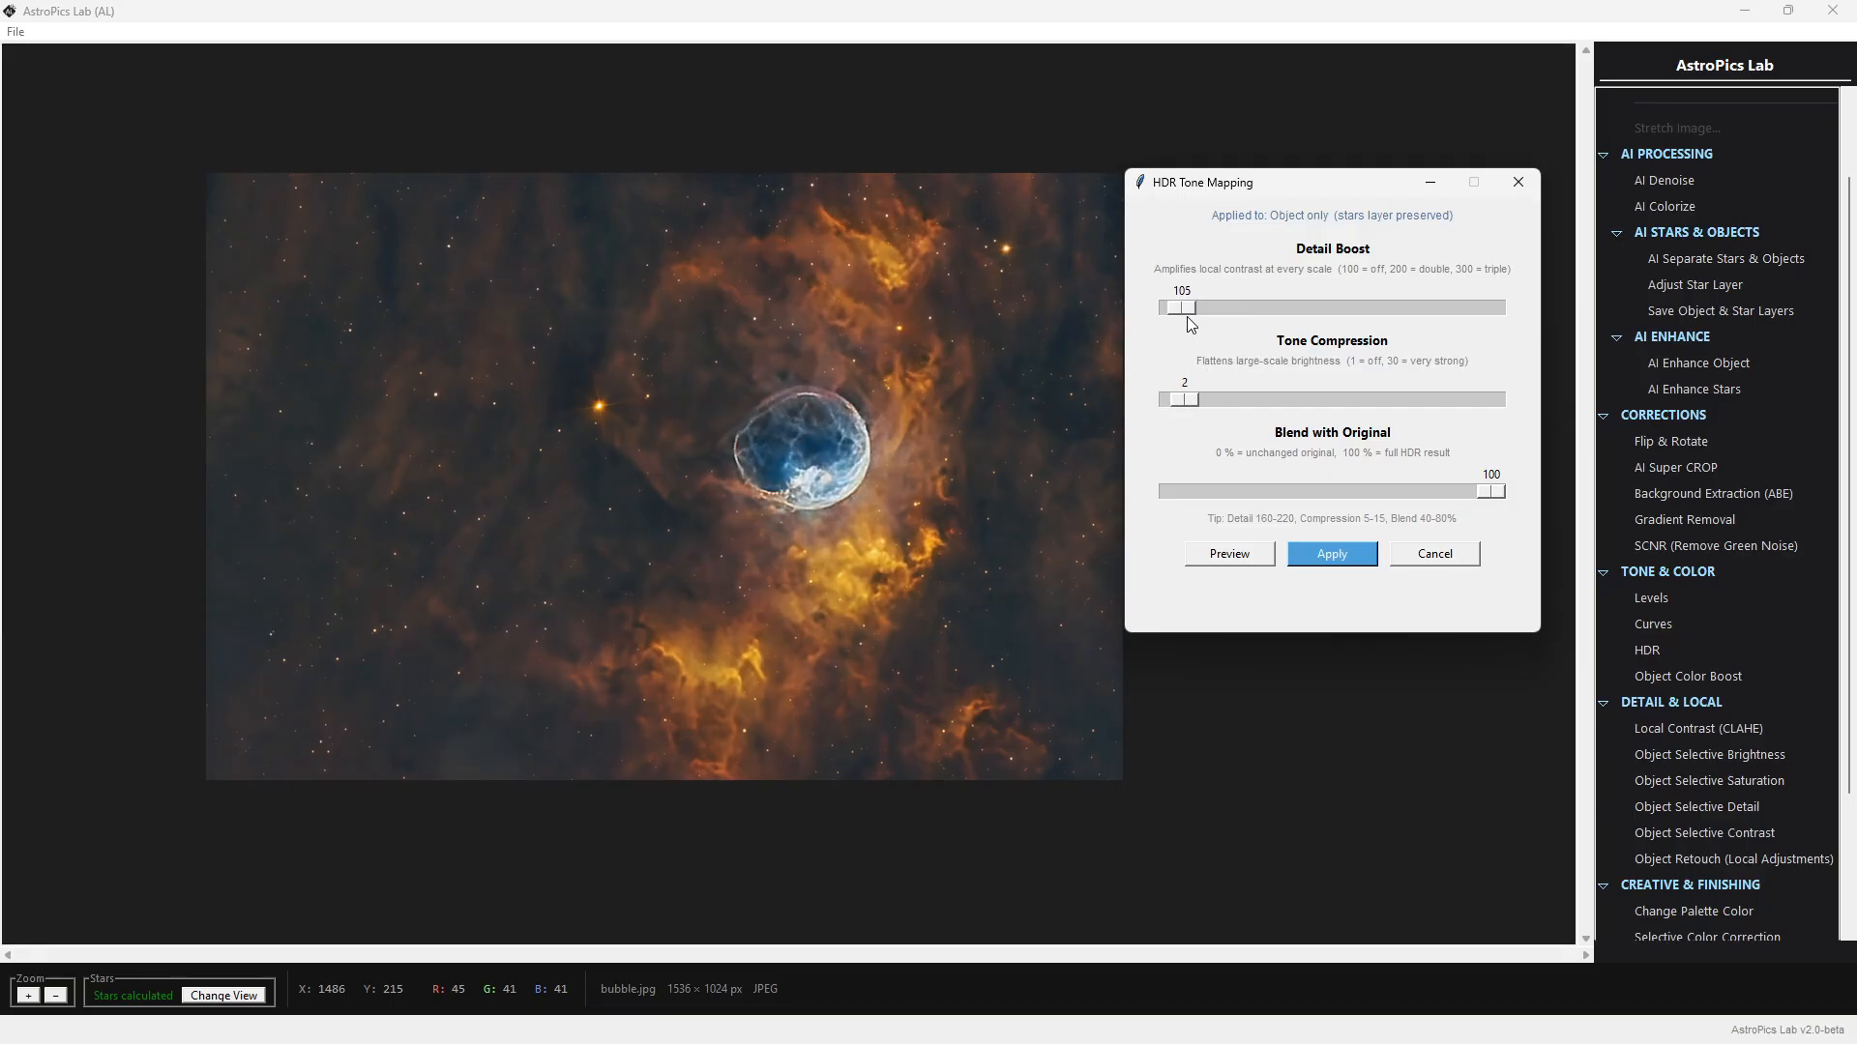
left_click_drag(1180, 307, 1294, 310)
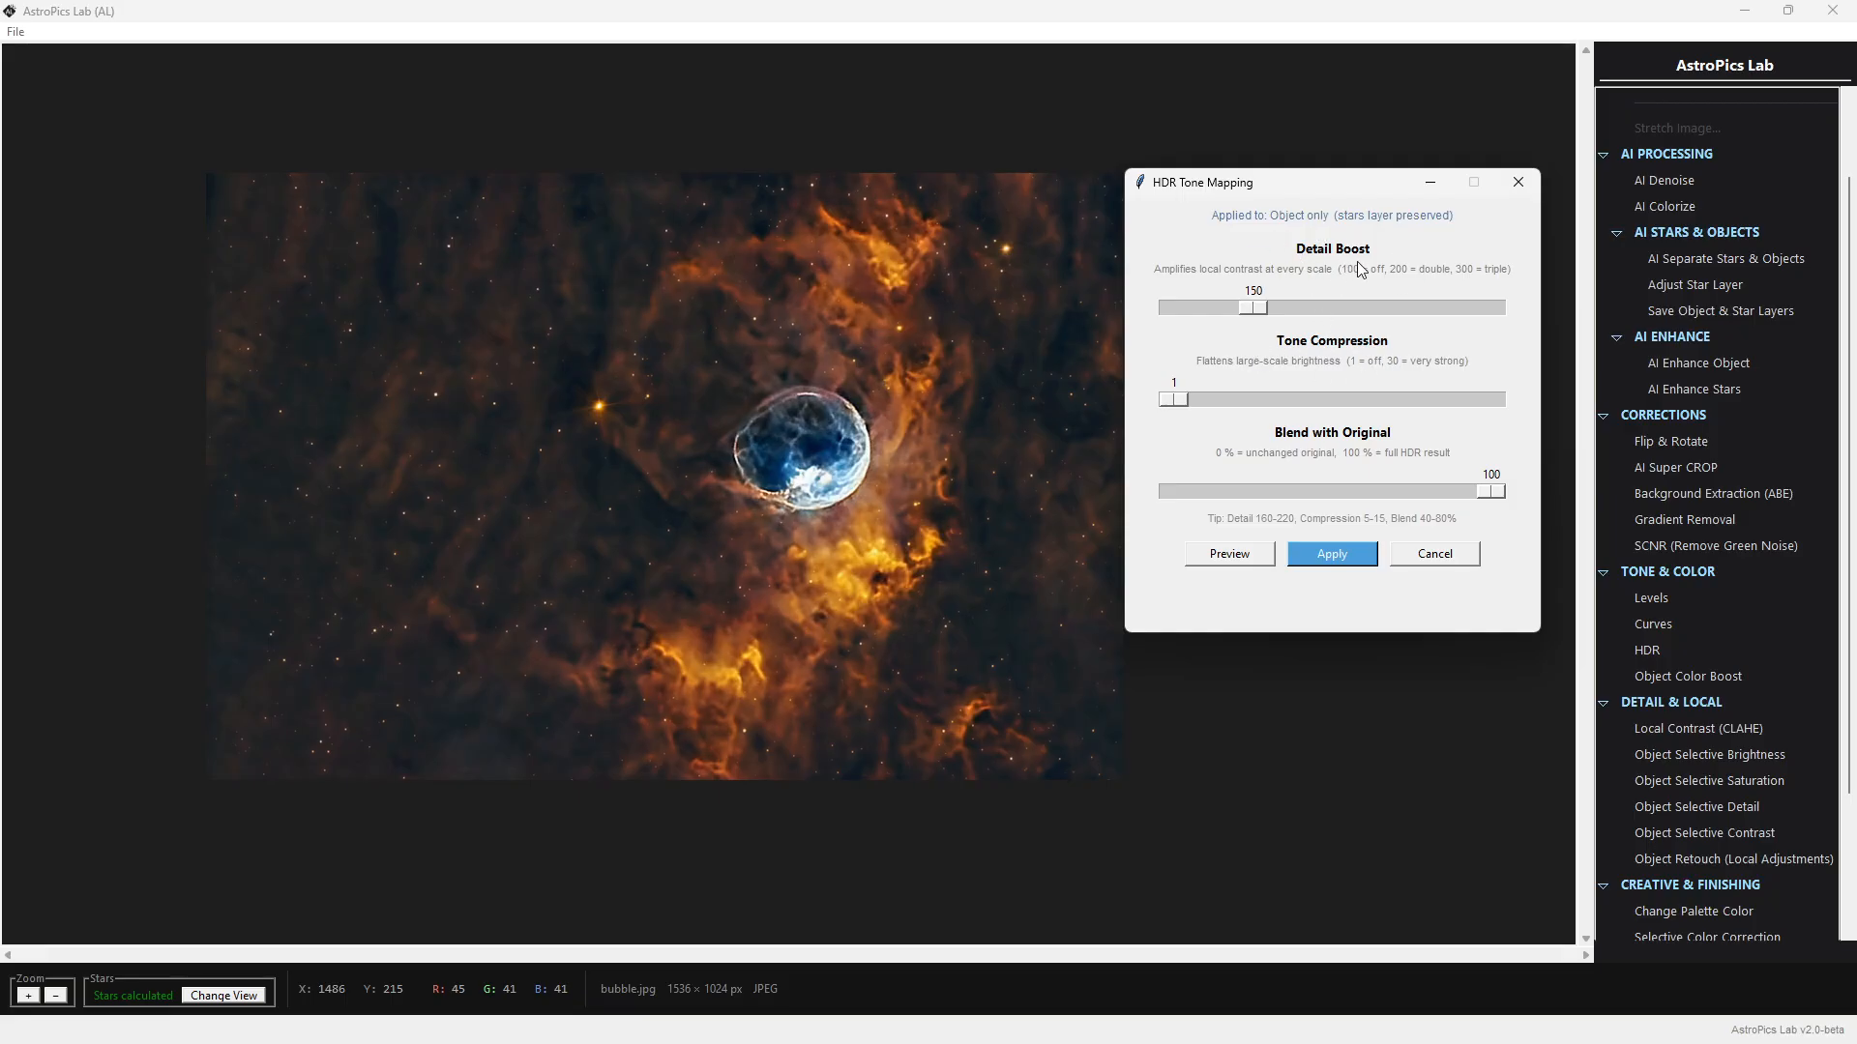
mouse_move(1255, 312)
left_mouse_down()
mouse_move(1297, 313)
mouse_move(1257, 314)
left_mouse_up()
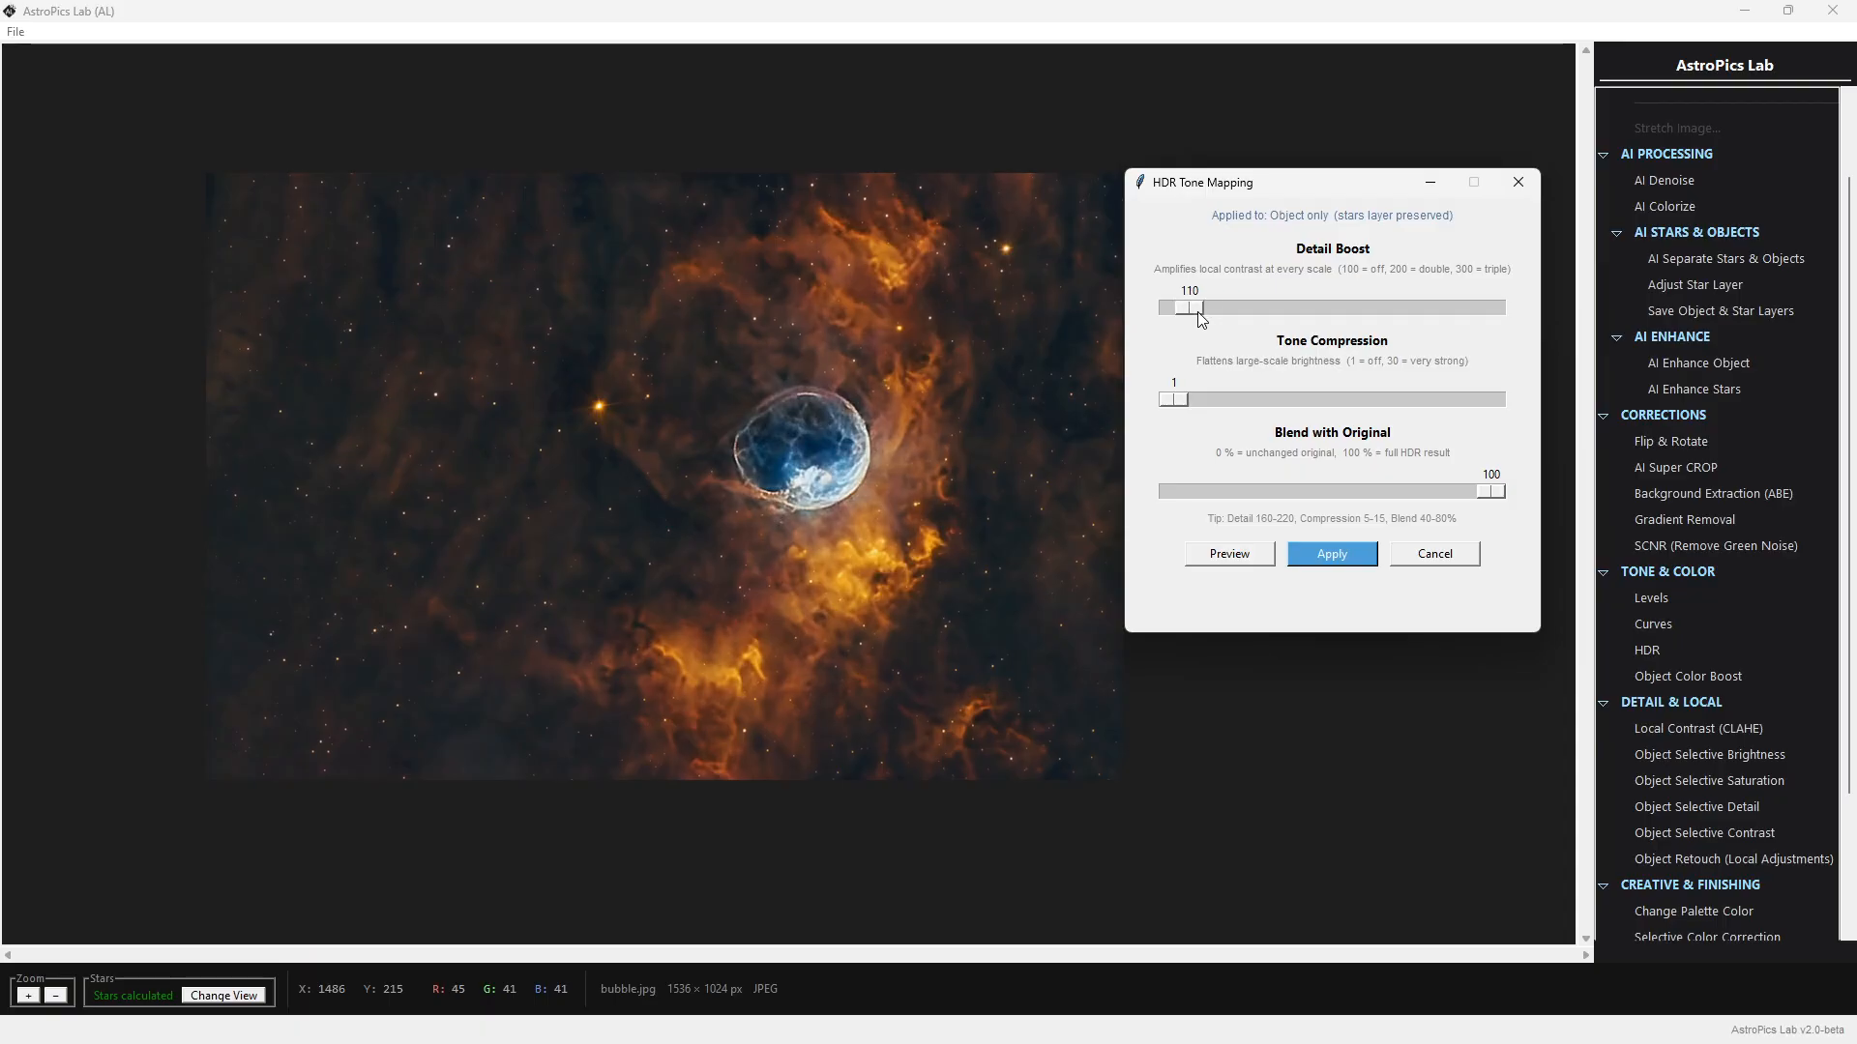
left_click_drag(1198, 313, 1175, 309)
left_click(1434, 555)
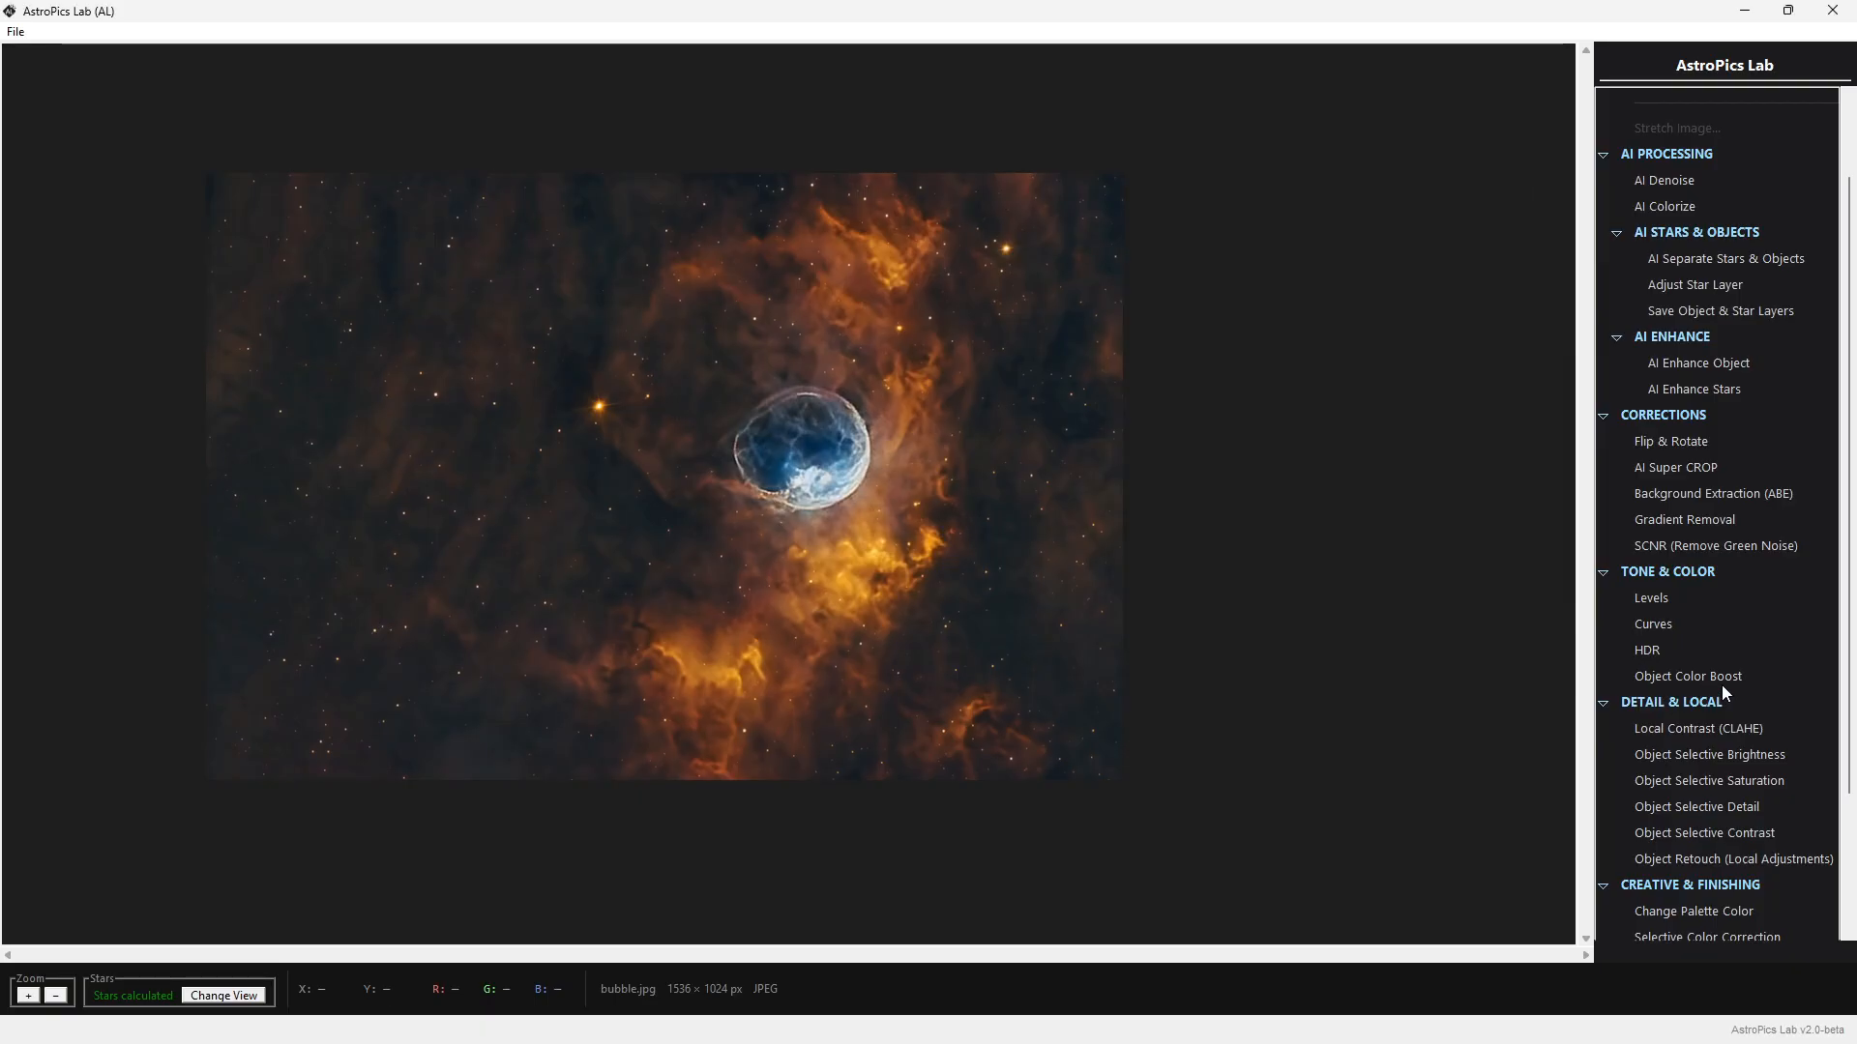
Try Object Color Boost at intensities 9 and 7, and cancel it
left_click(1699, 681)
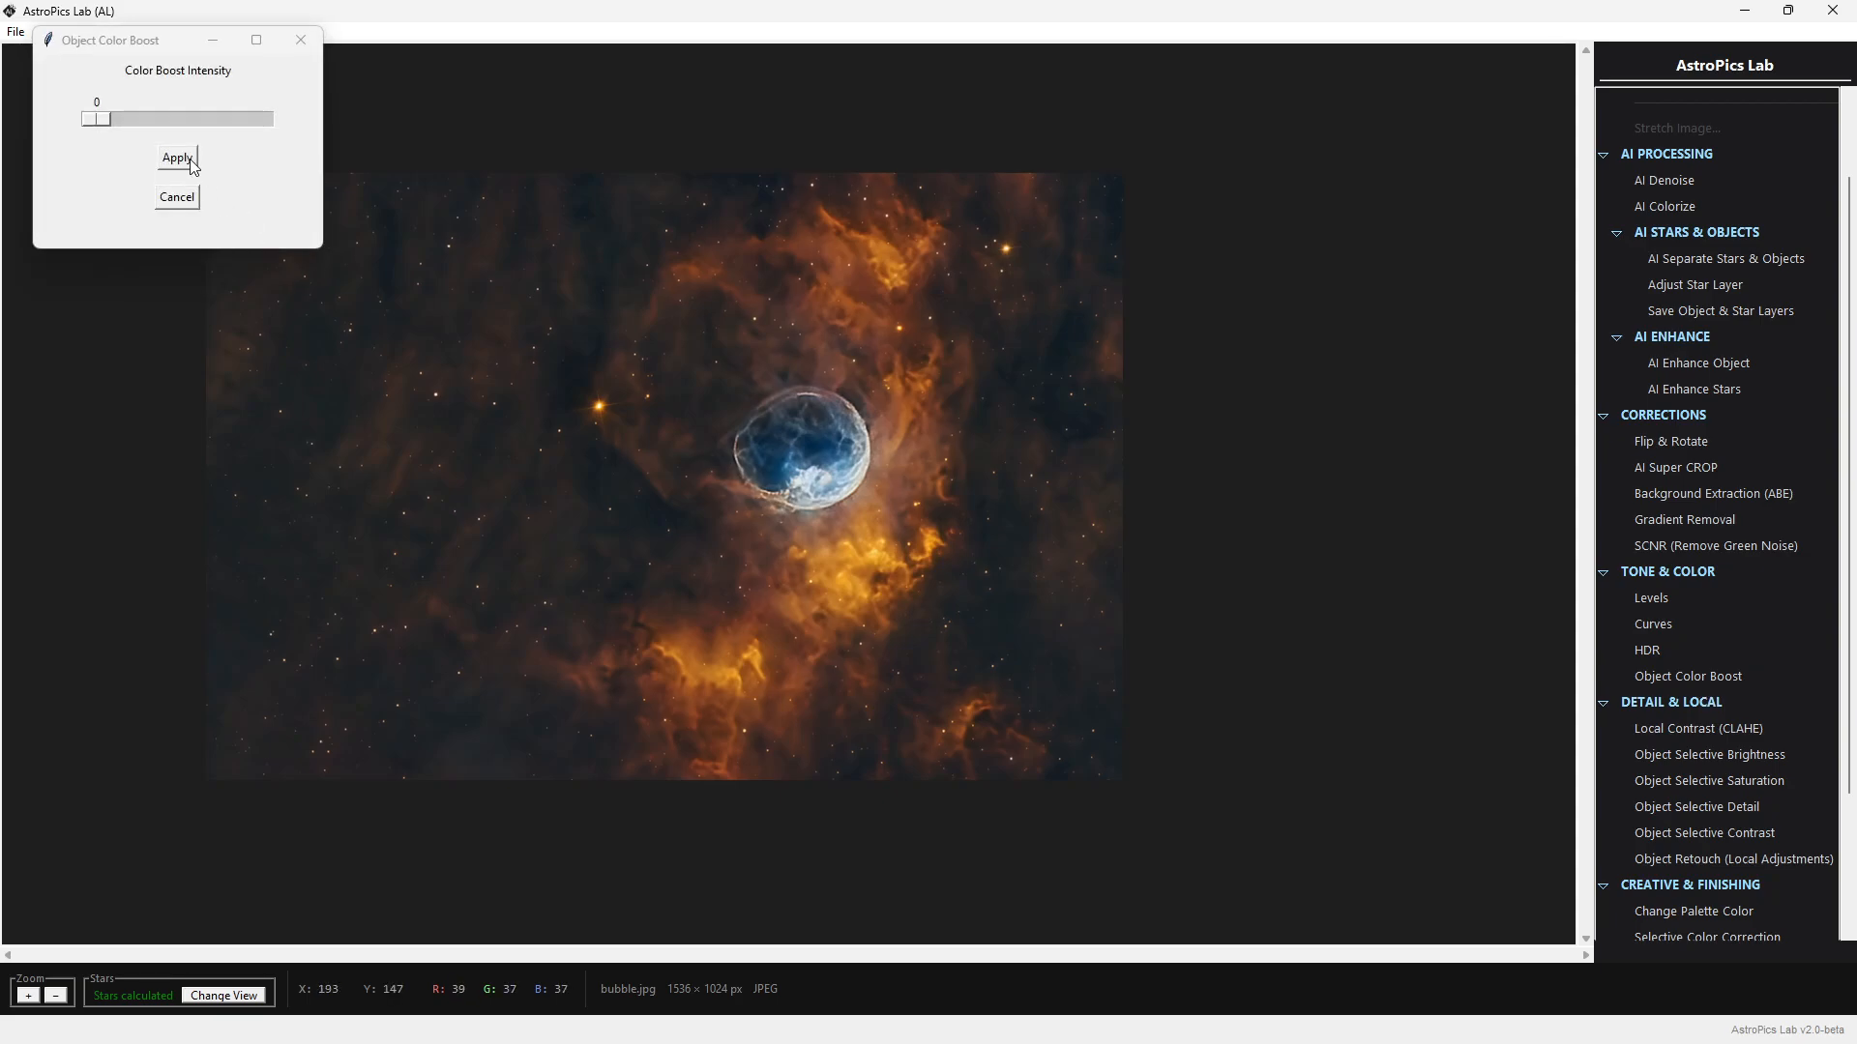
left_click_drag(96, 123, 112, 126)
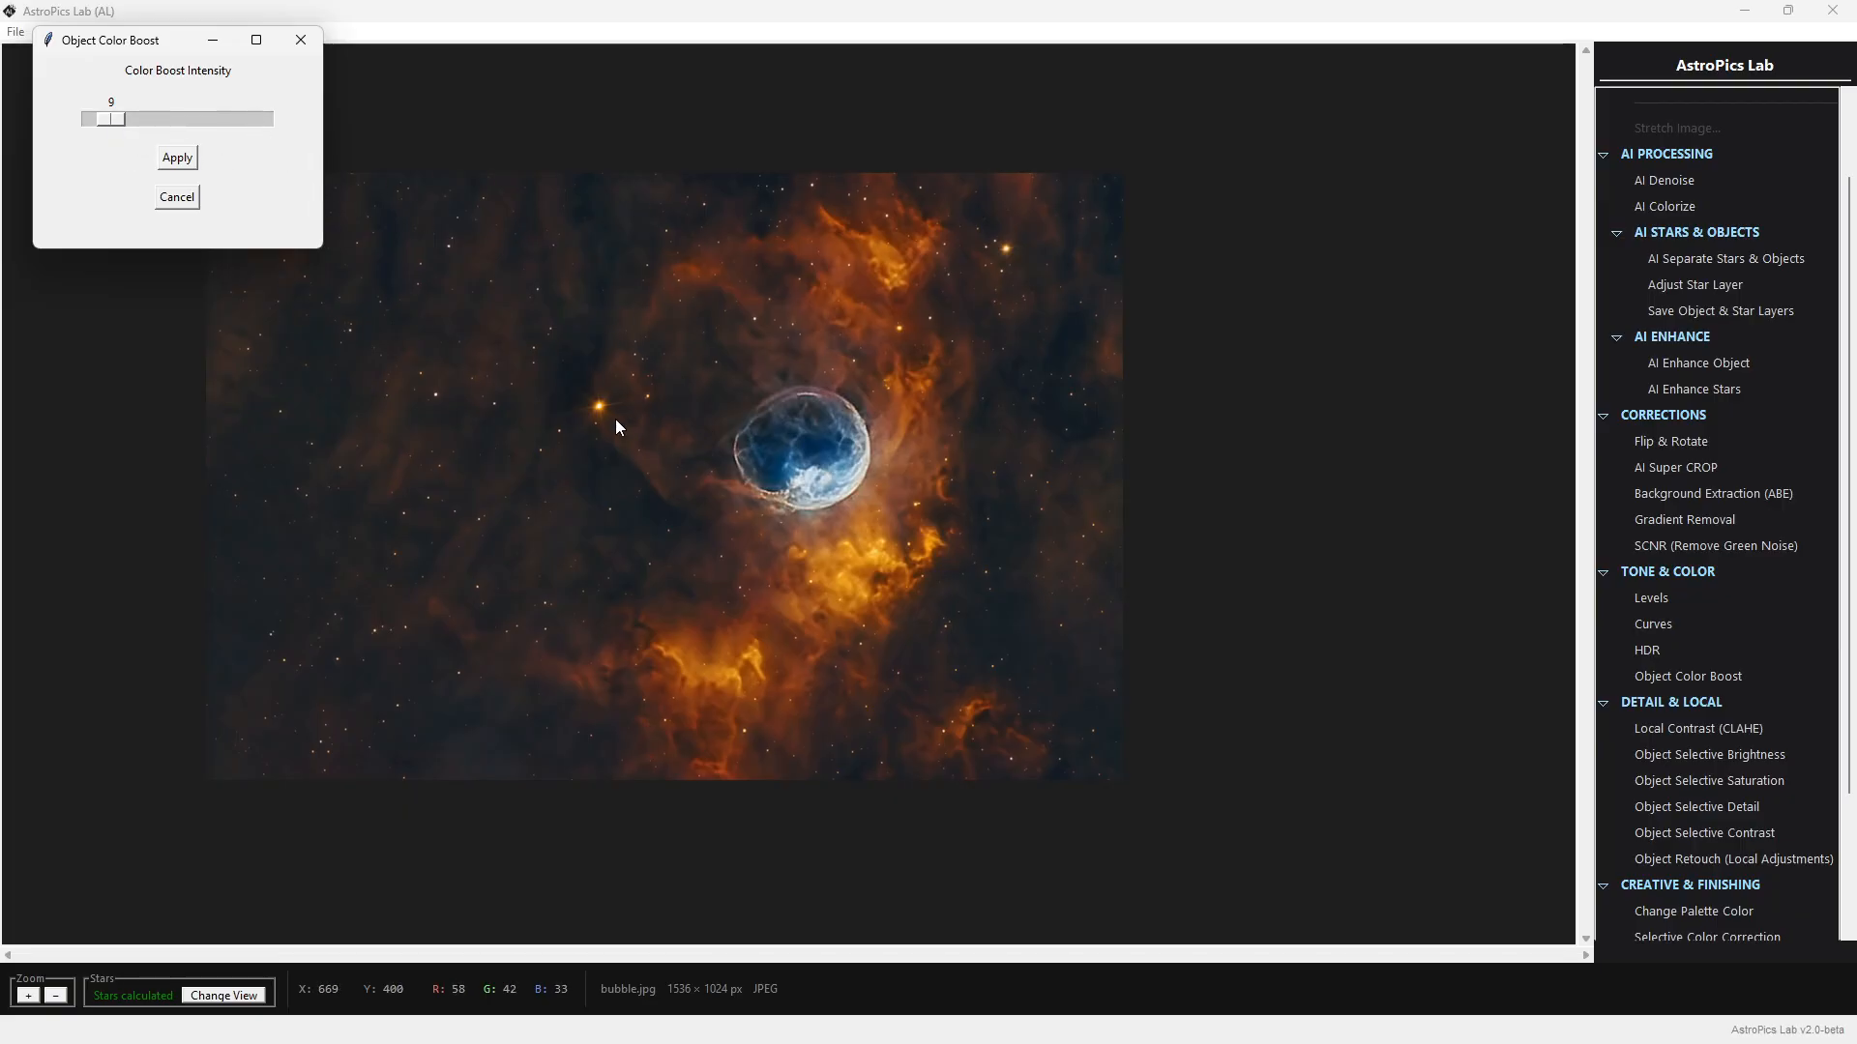
mouse_move(113, 119)
left_mouse_down()
mouse_move(137, 118)
mouse_move(89, 120)
left_mouse_up()
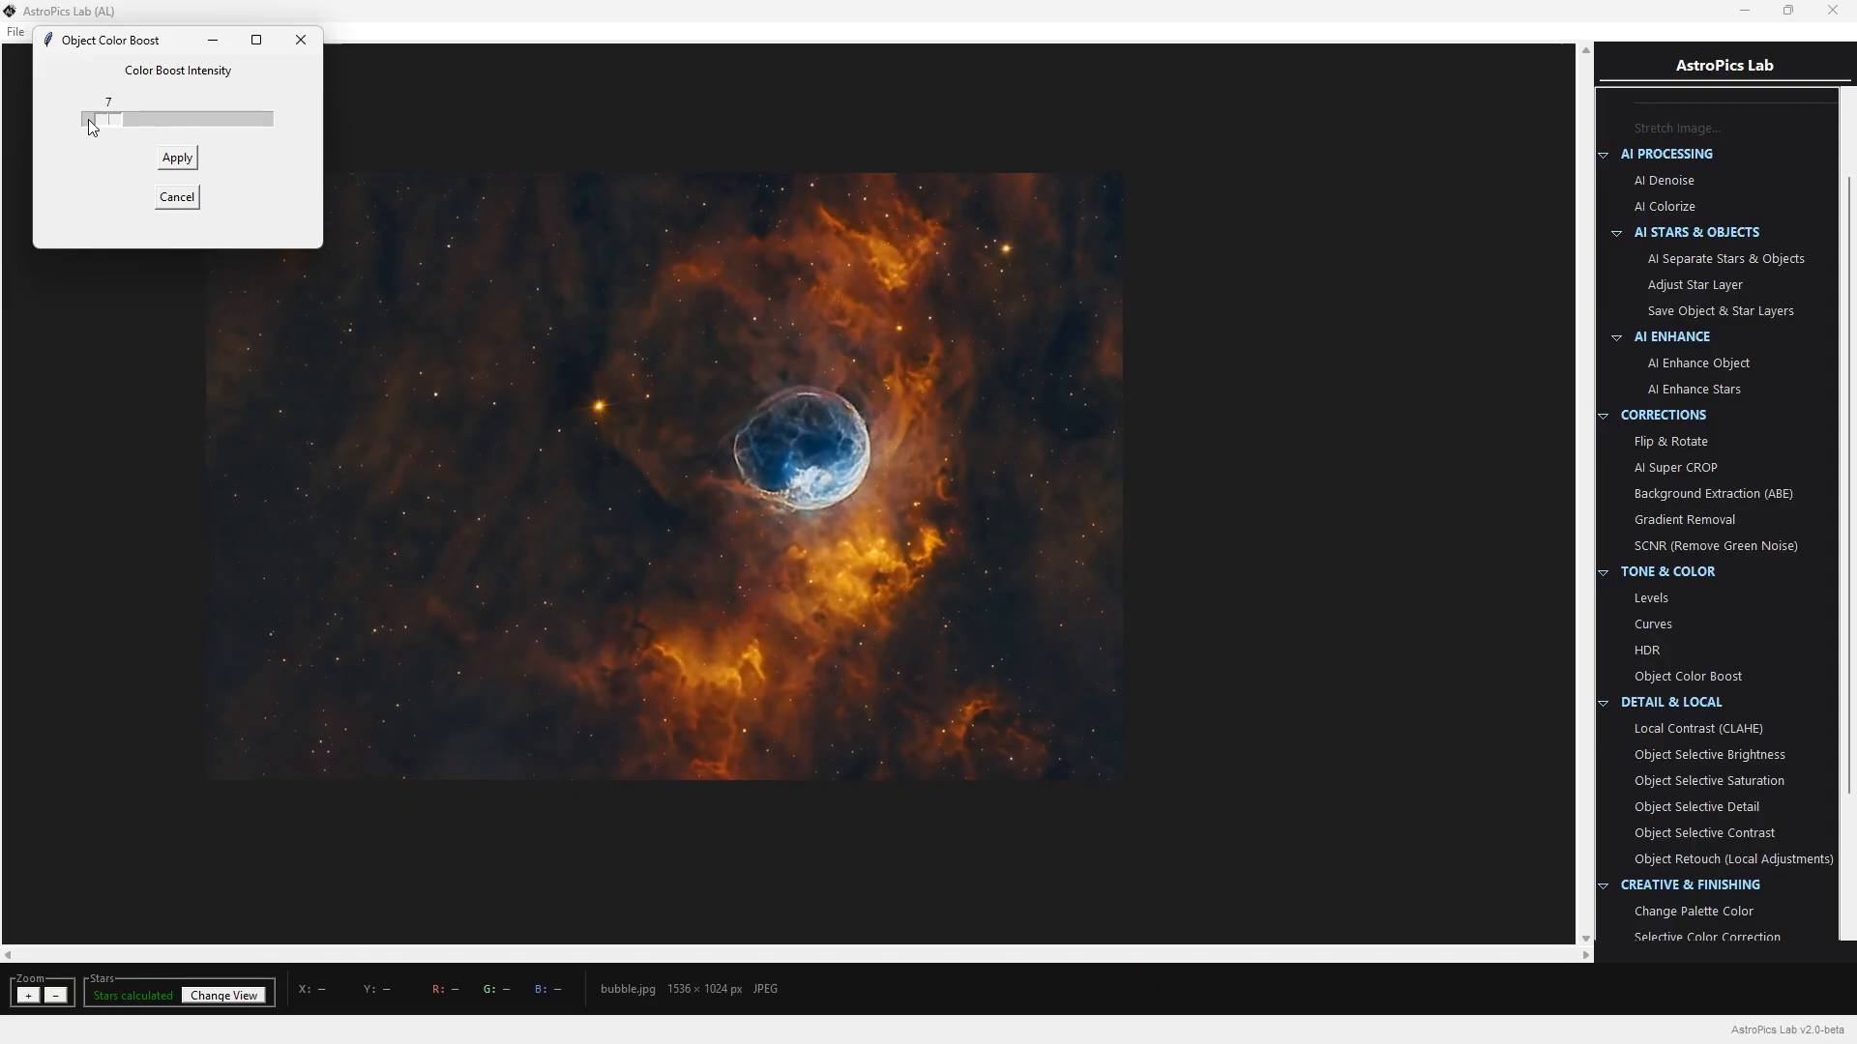
left_click(177, 197)
Try the Standard, Strong, Micro, Nebula and Subtle presets of Local Contrast (CLAHE), and return to Standard
scroll(1708, 627, "down", 3)
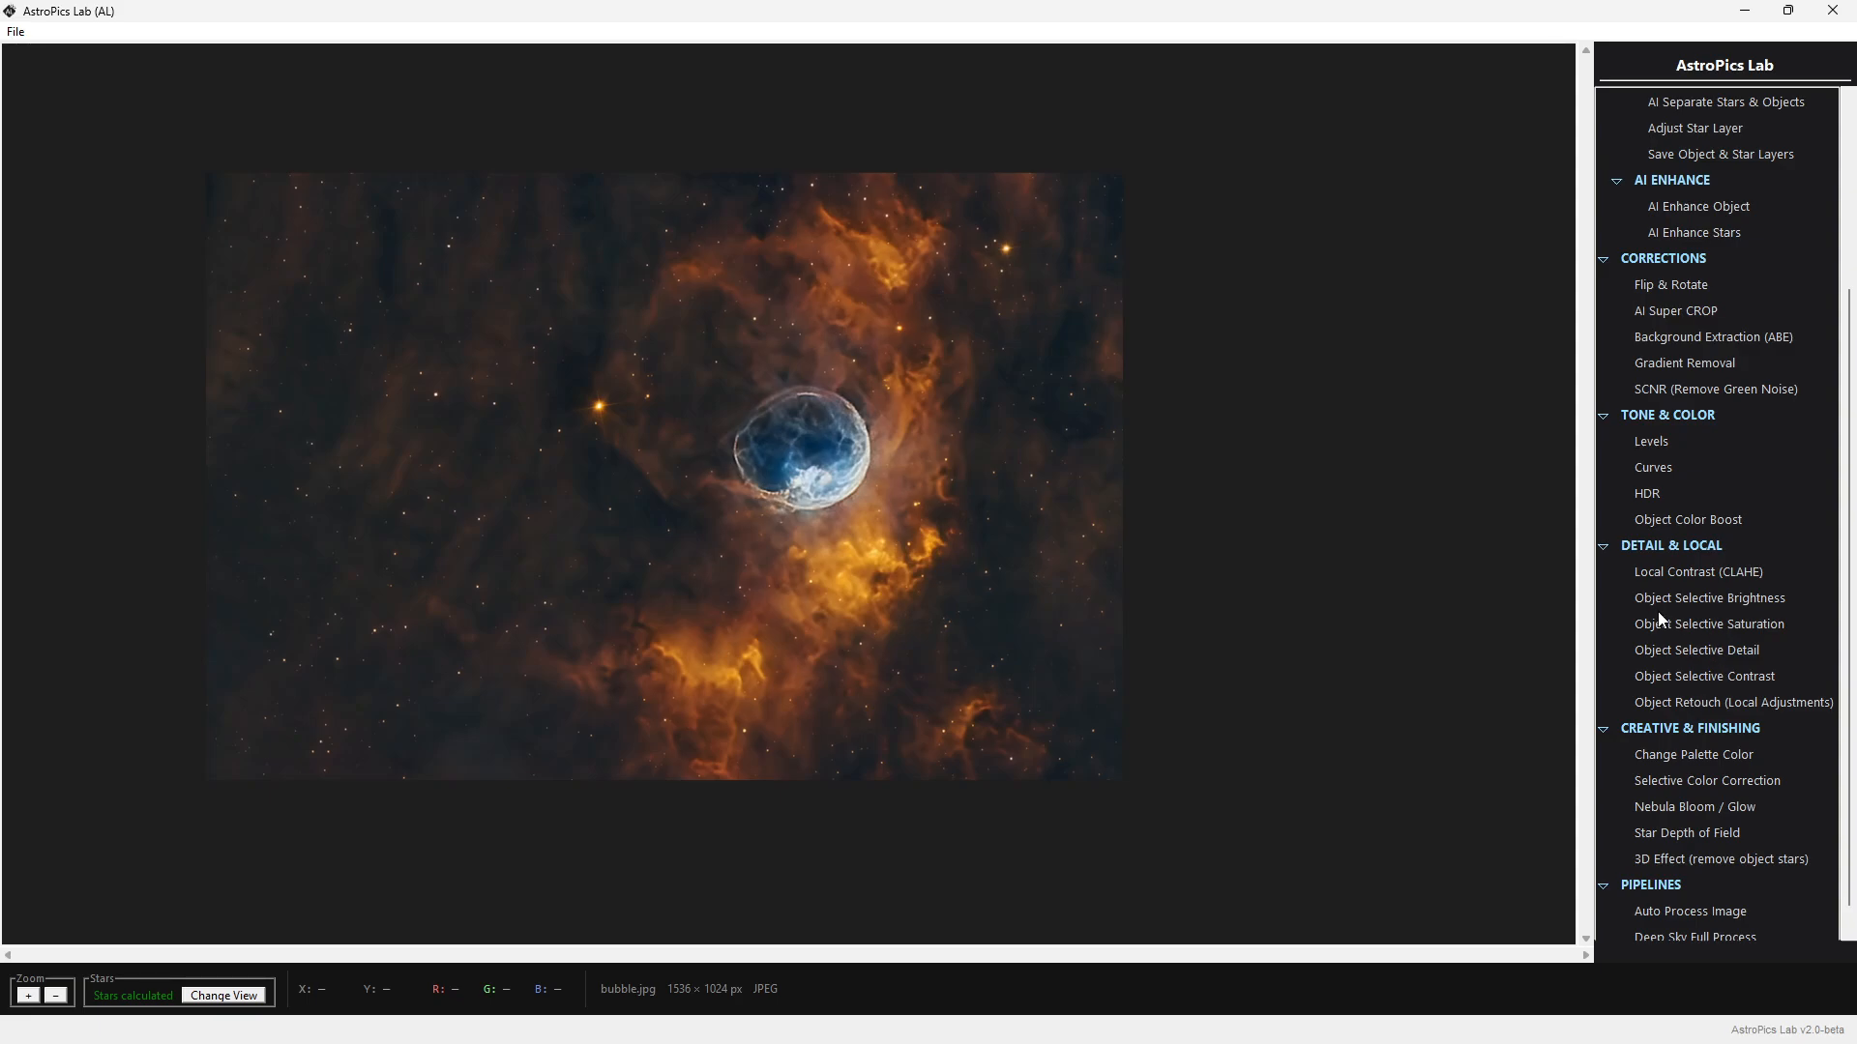
left_click(1703, 572)
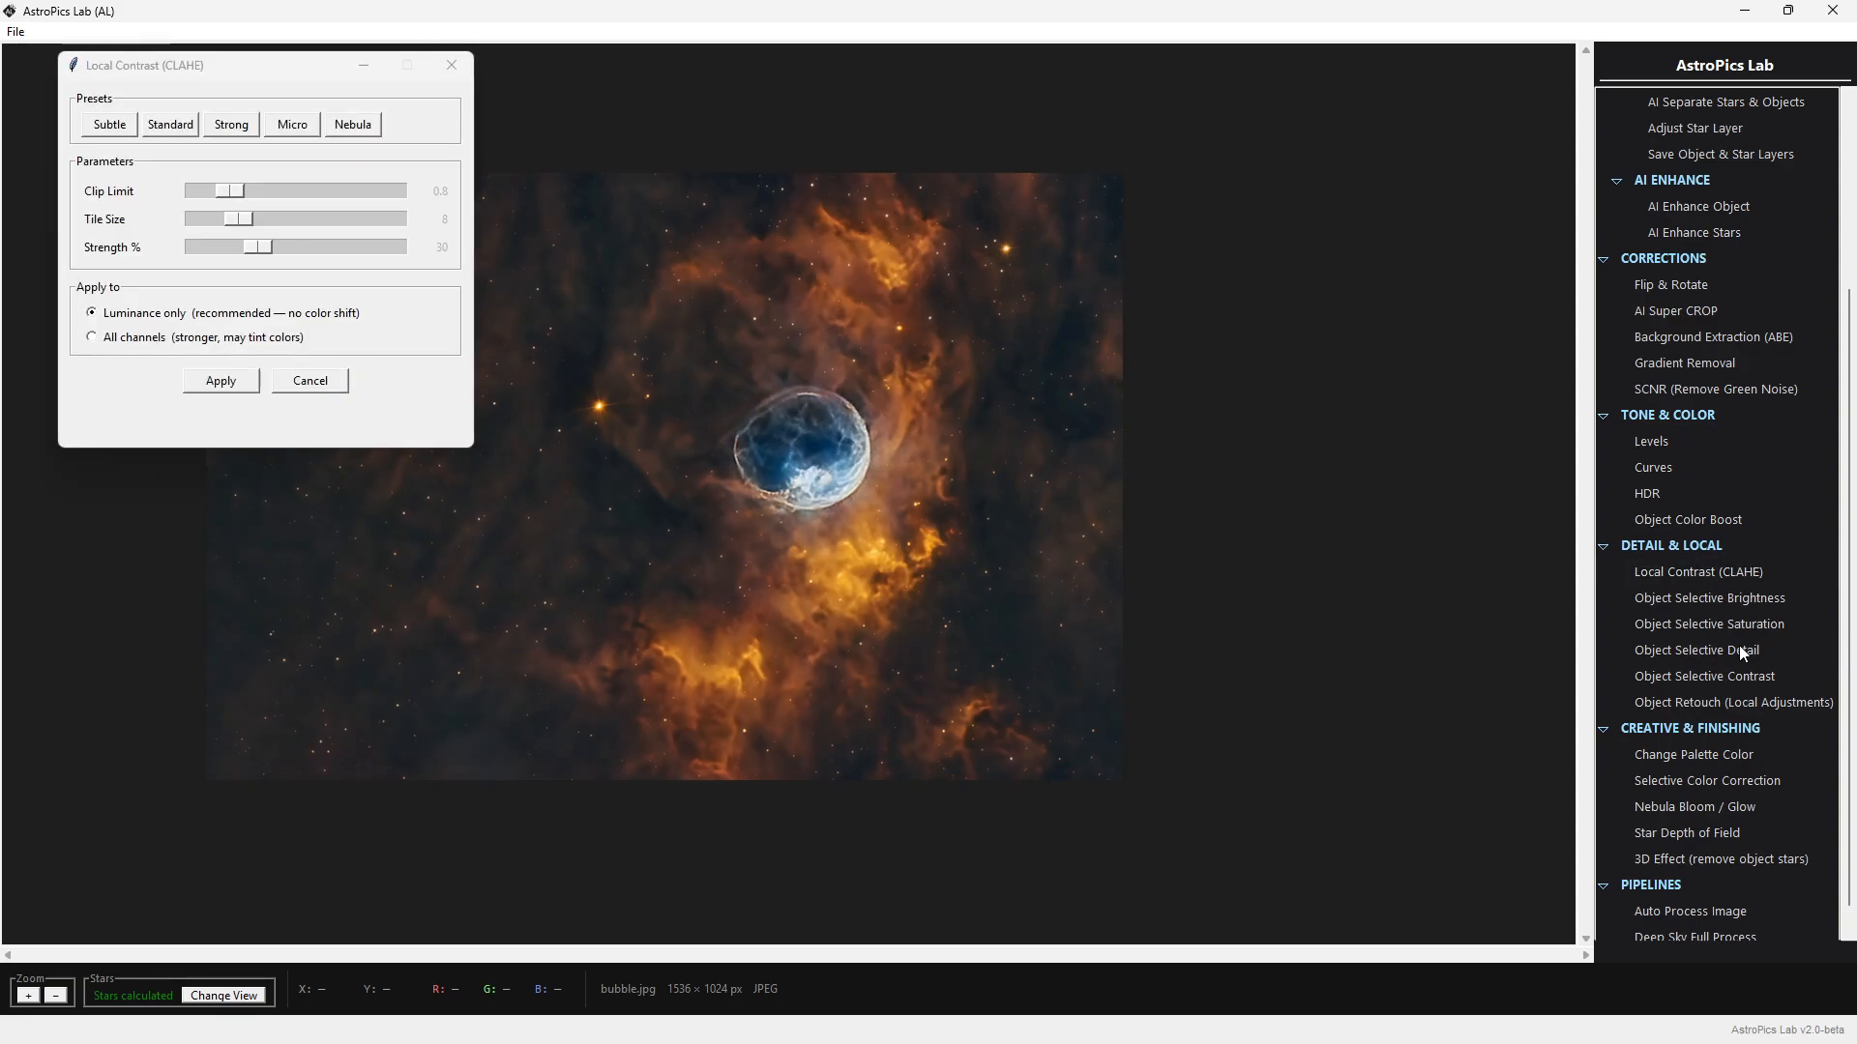
left_click_drag(189, 66, 1285, 233)
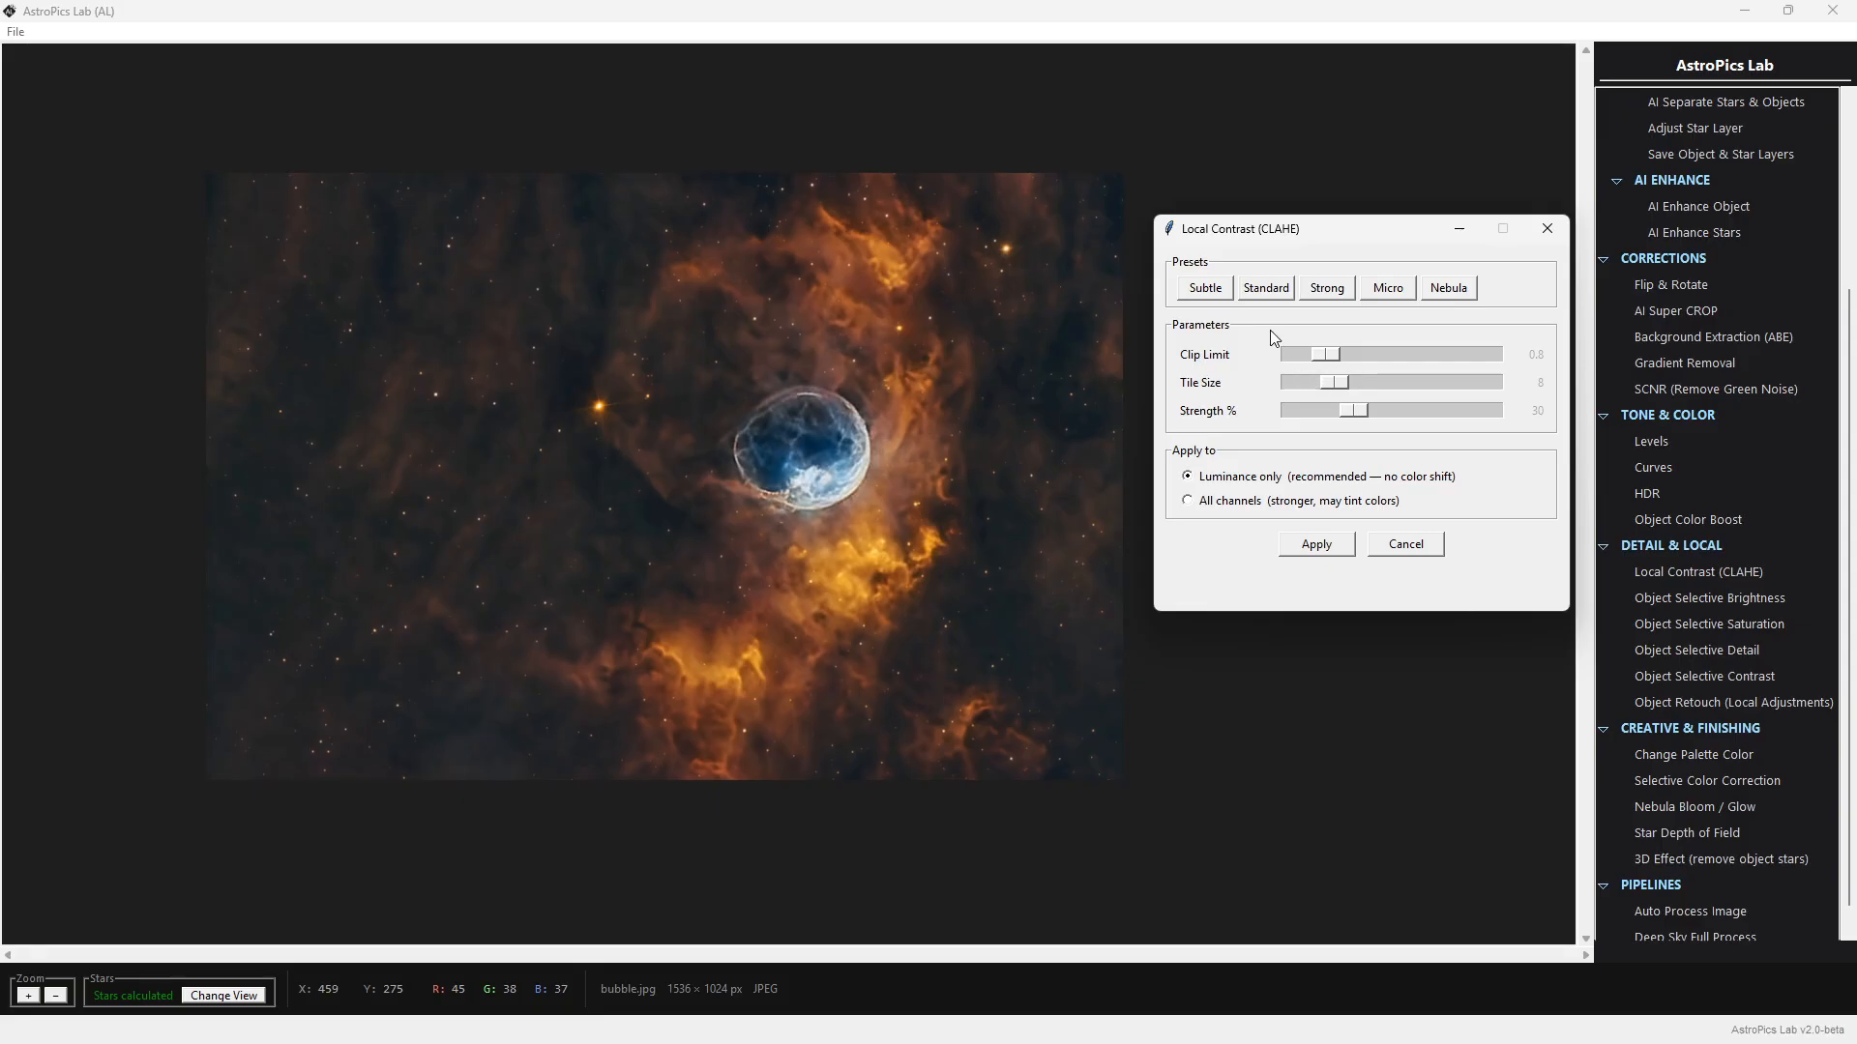
left_click(1265, 290)
left_click(1320, 290)
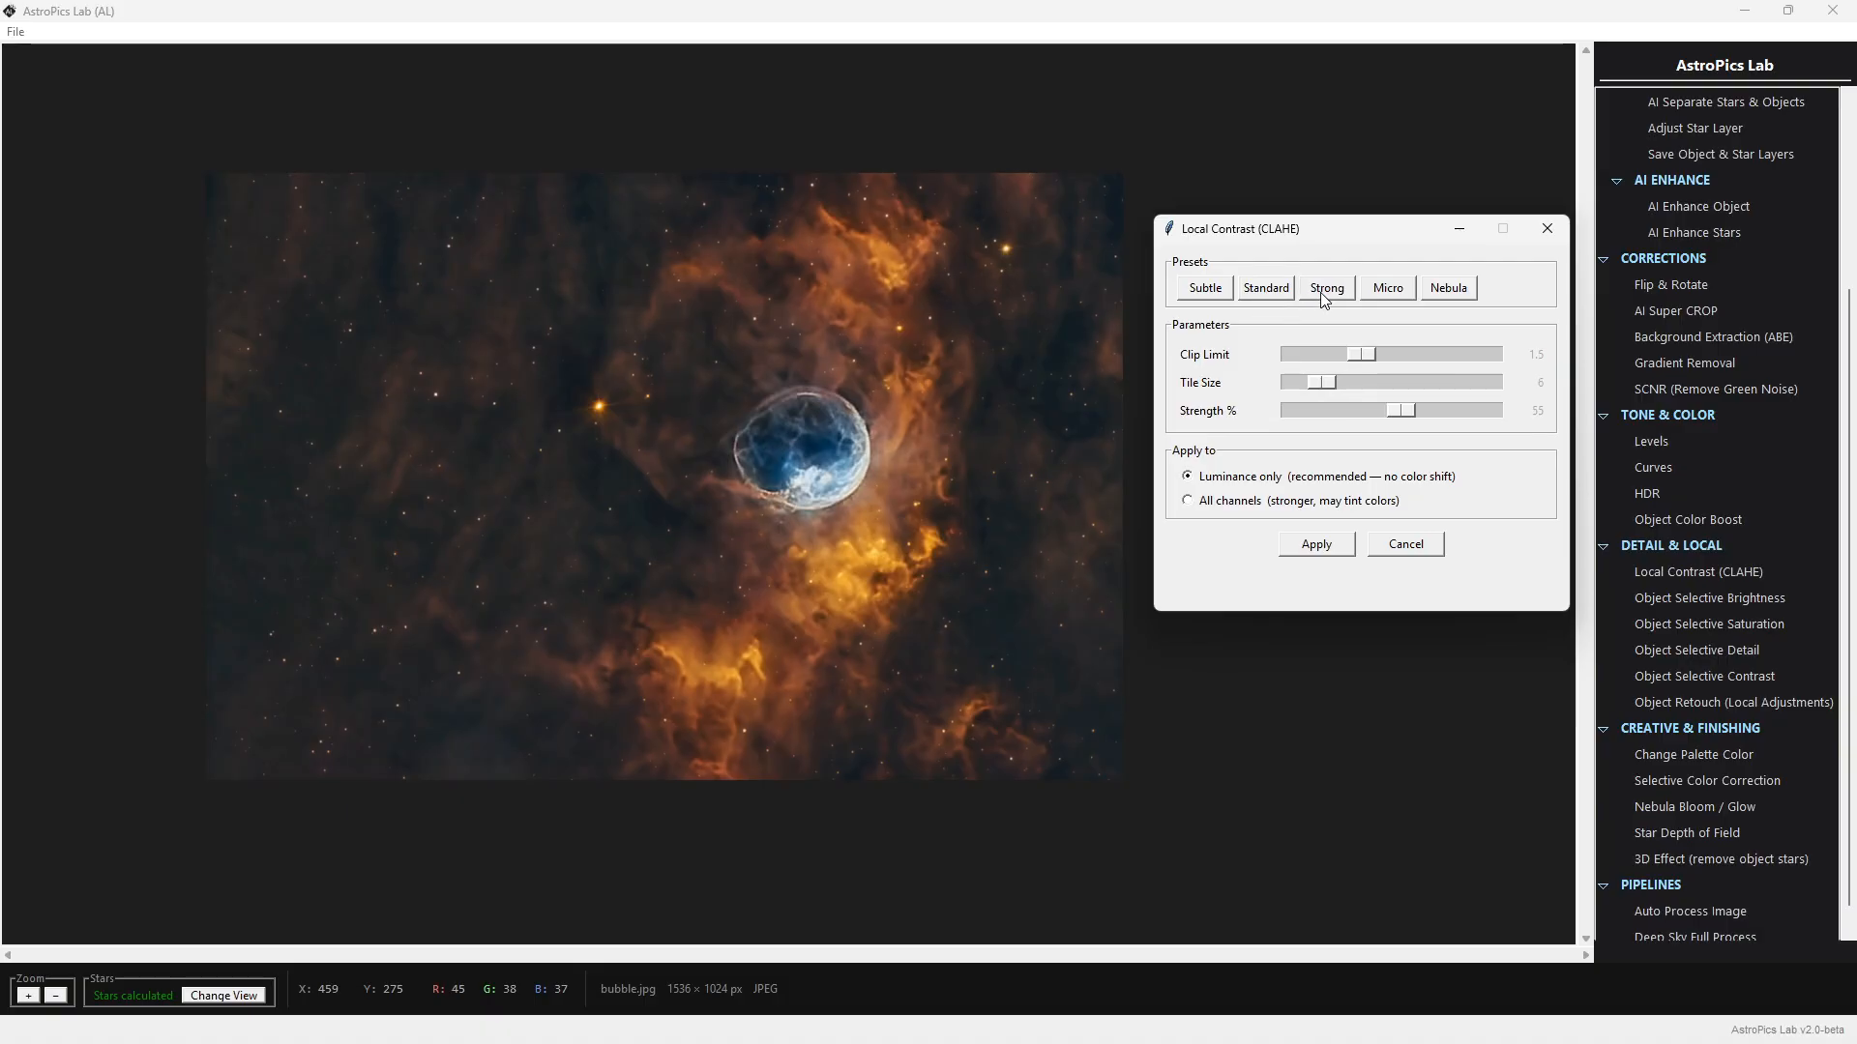
left_click(1393, 292)
left_click(1441, 294)
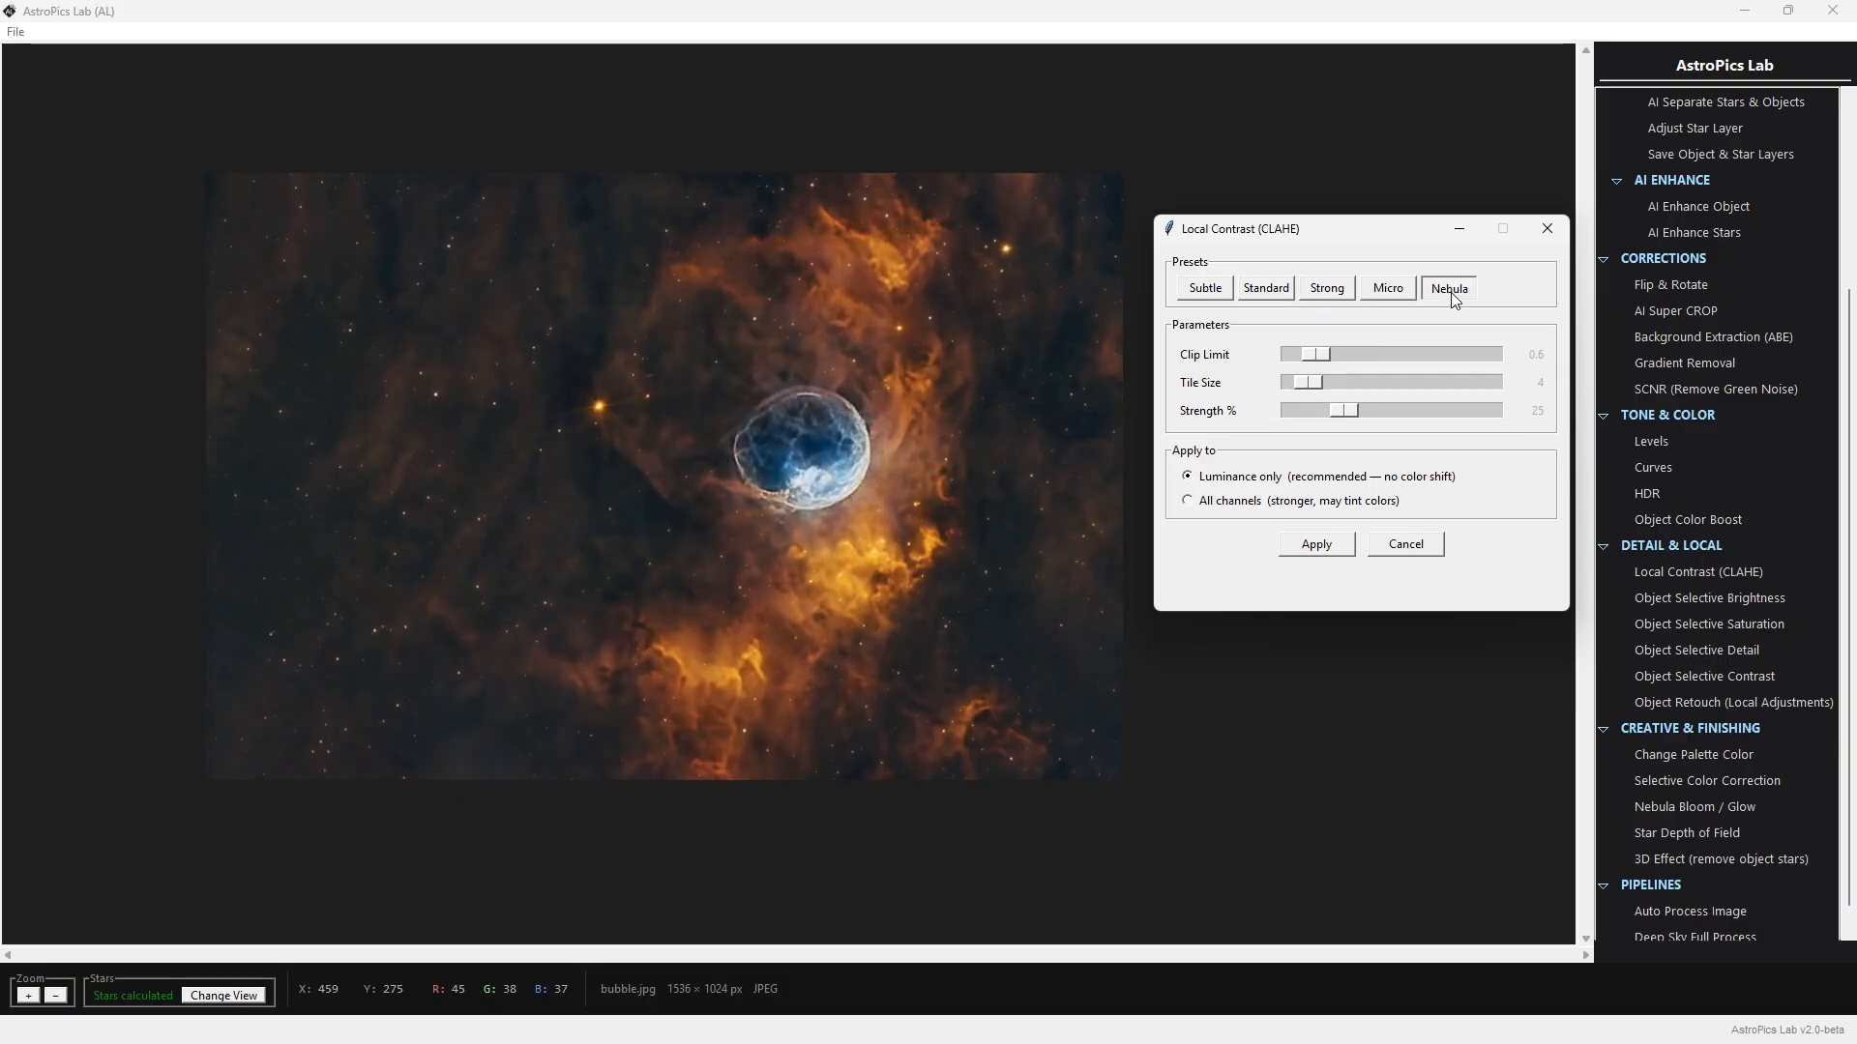
left_click(1211, 290)
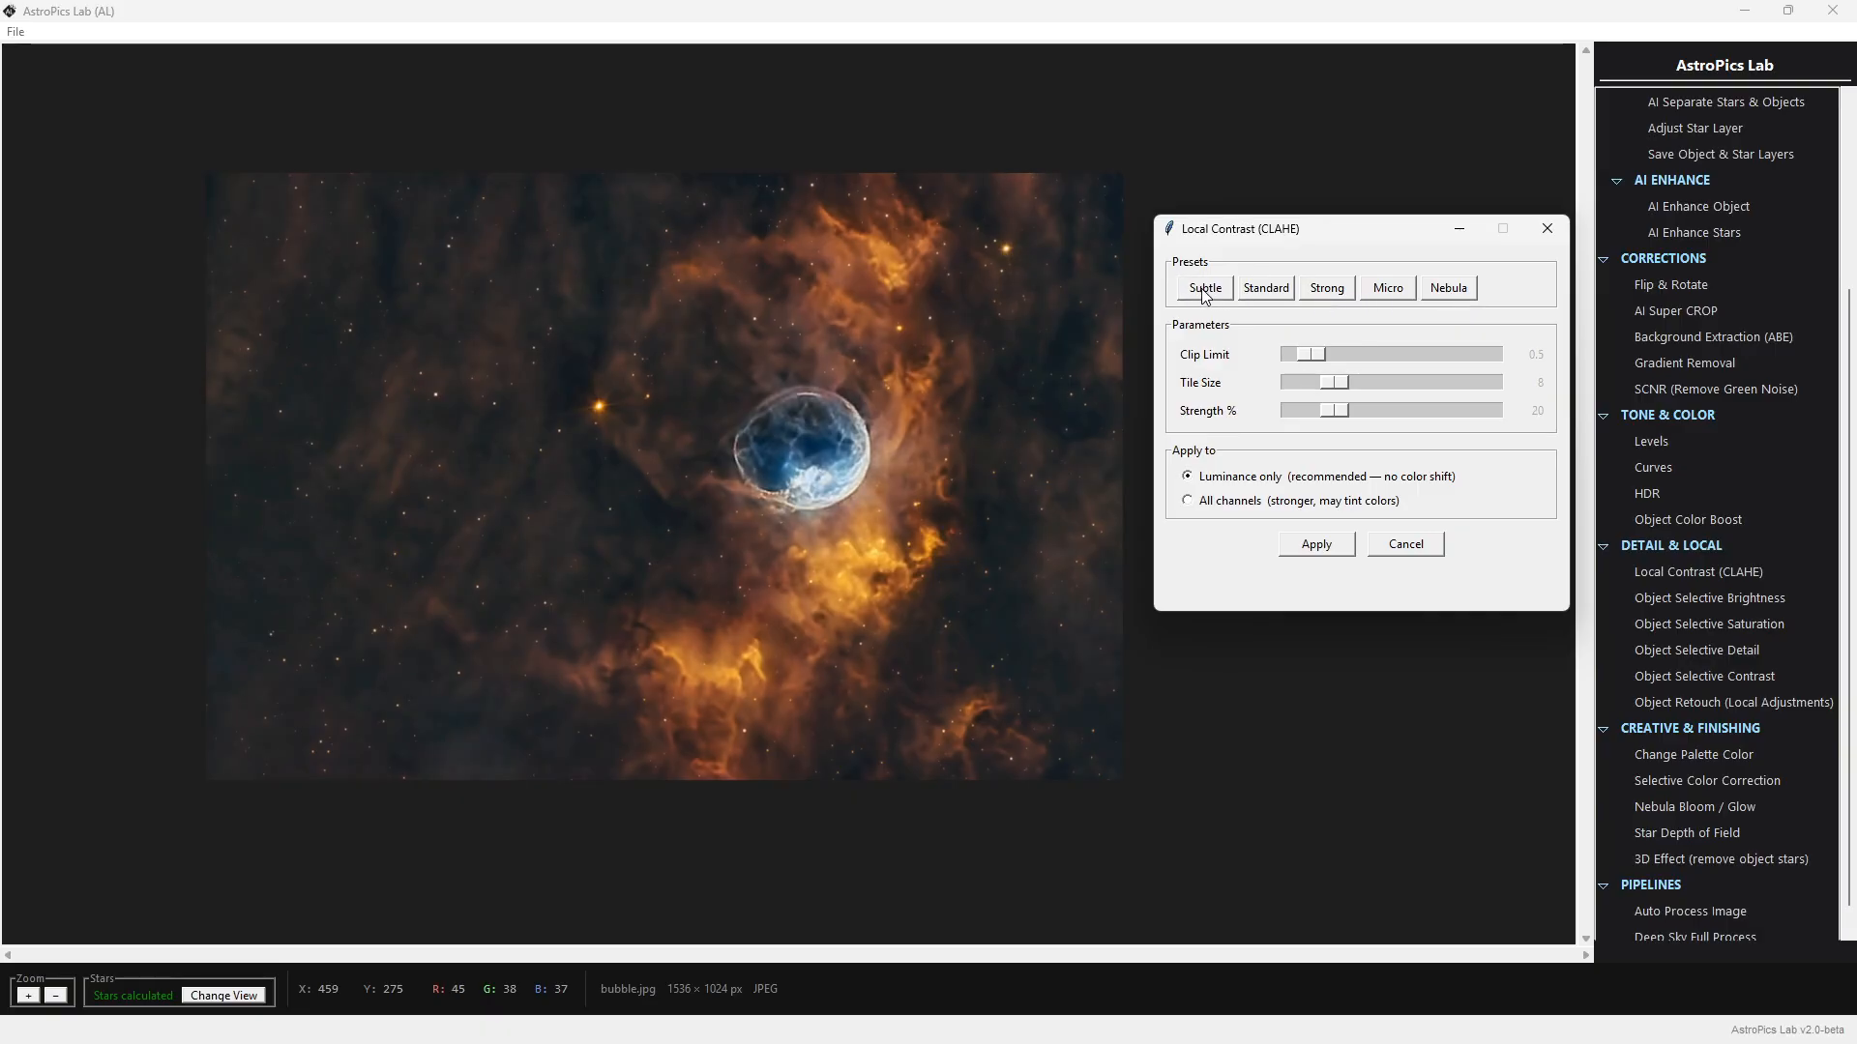
left_click(1267, 290)
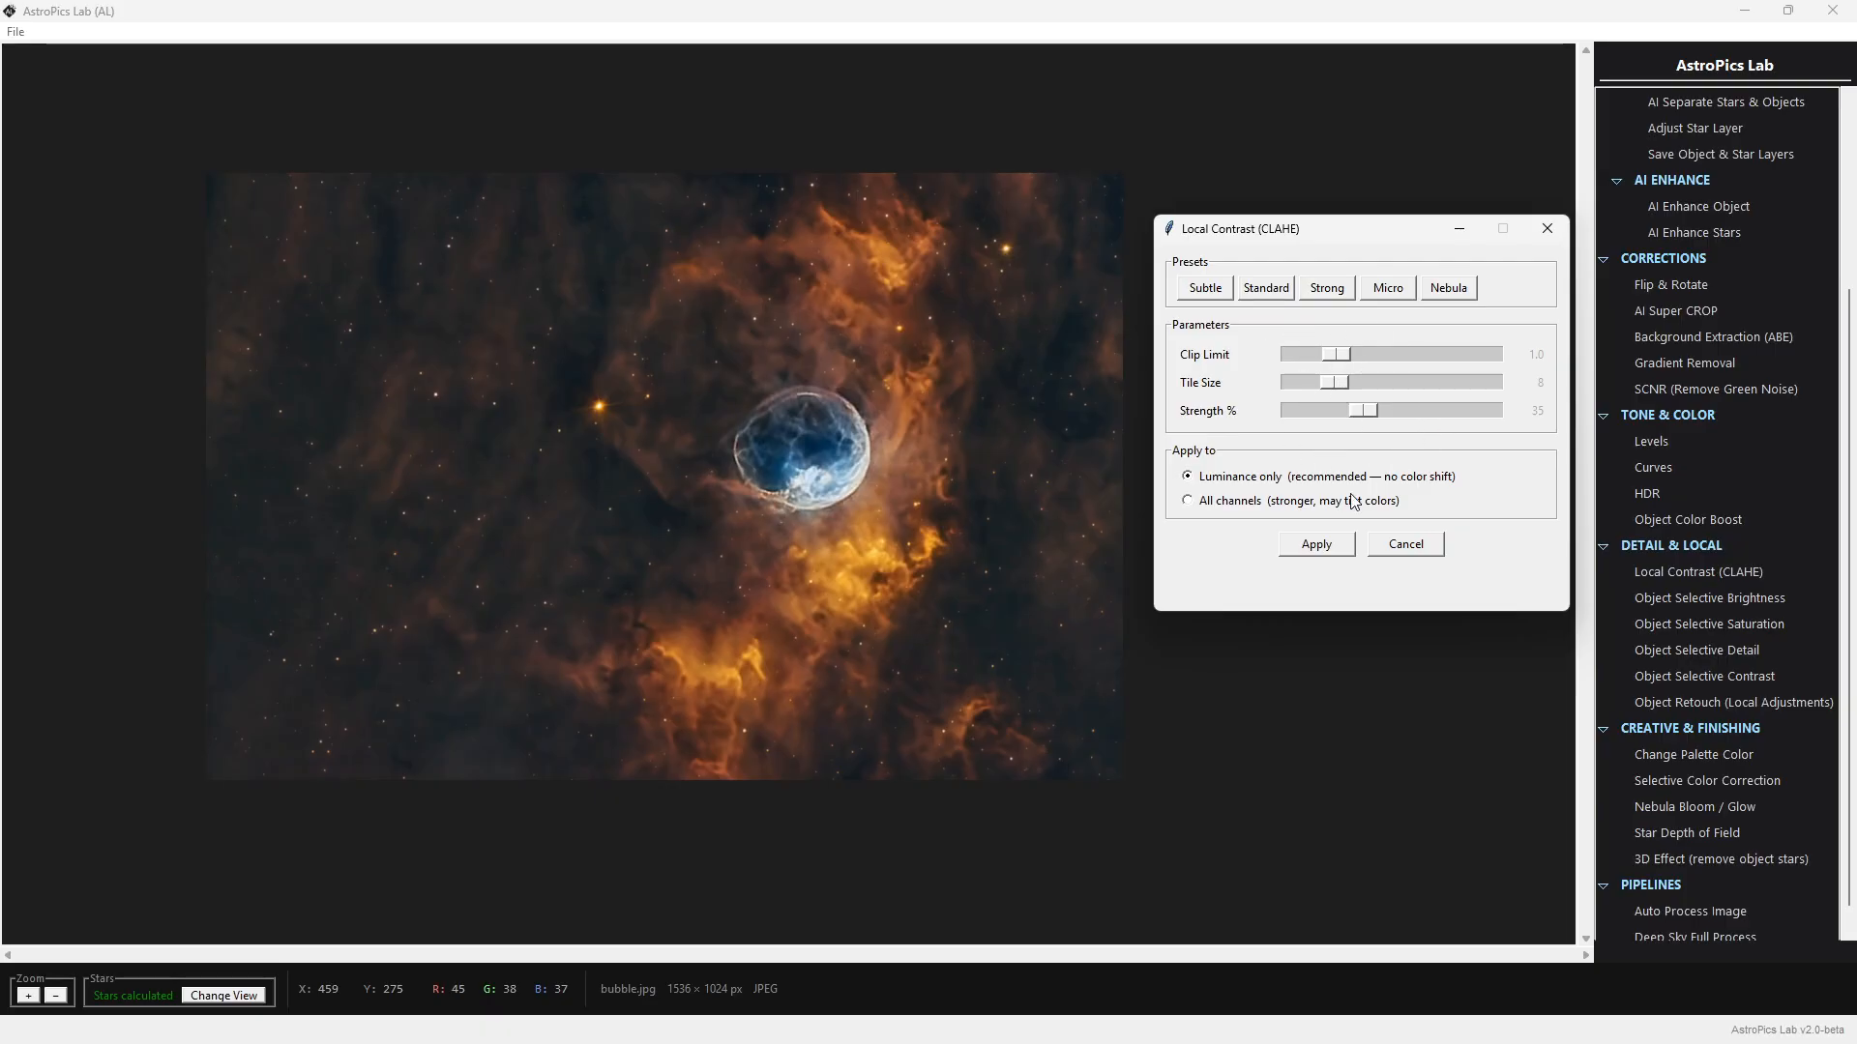
Try local contrast on all channels with clip limit 1.3, tile size 16 and strength 54%, and cancel it
left_click(1193, 505)
mouse_move(1332, 387)
left_mouse_down()
mouse_move(1371, 363)
mouse_move(1324, 367)
mouse_move(1355, 367)
left_mouse_up()
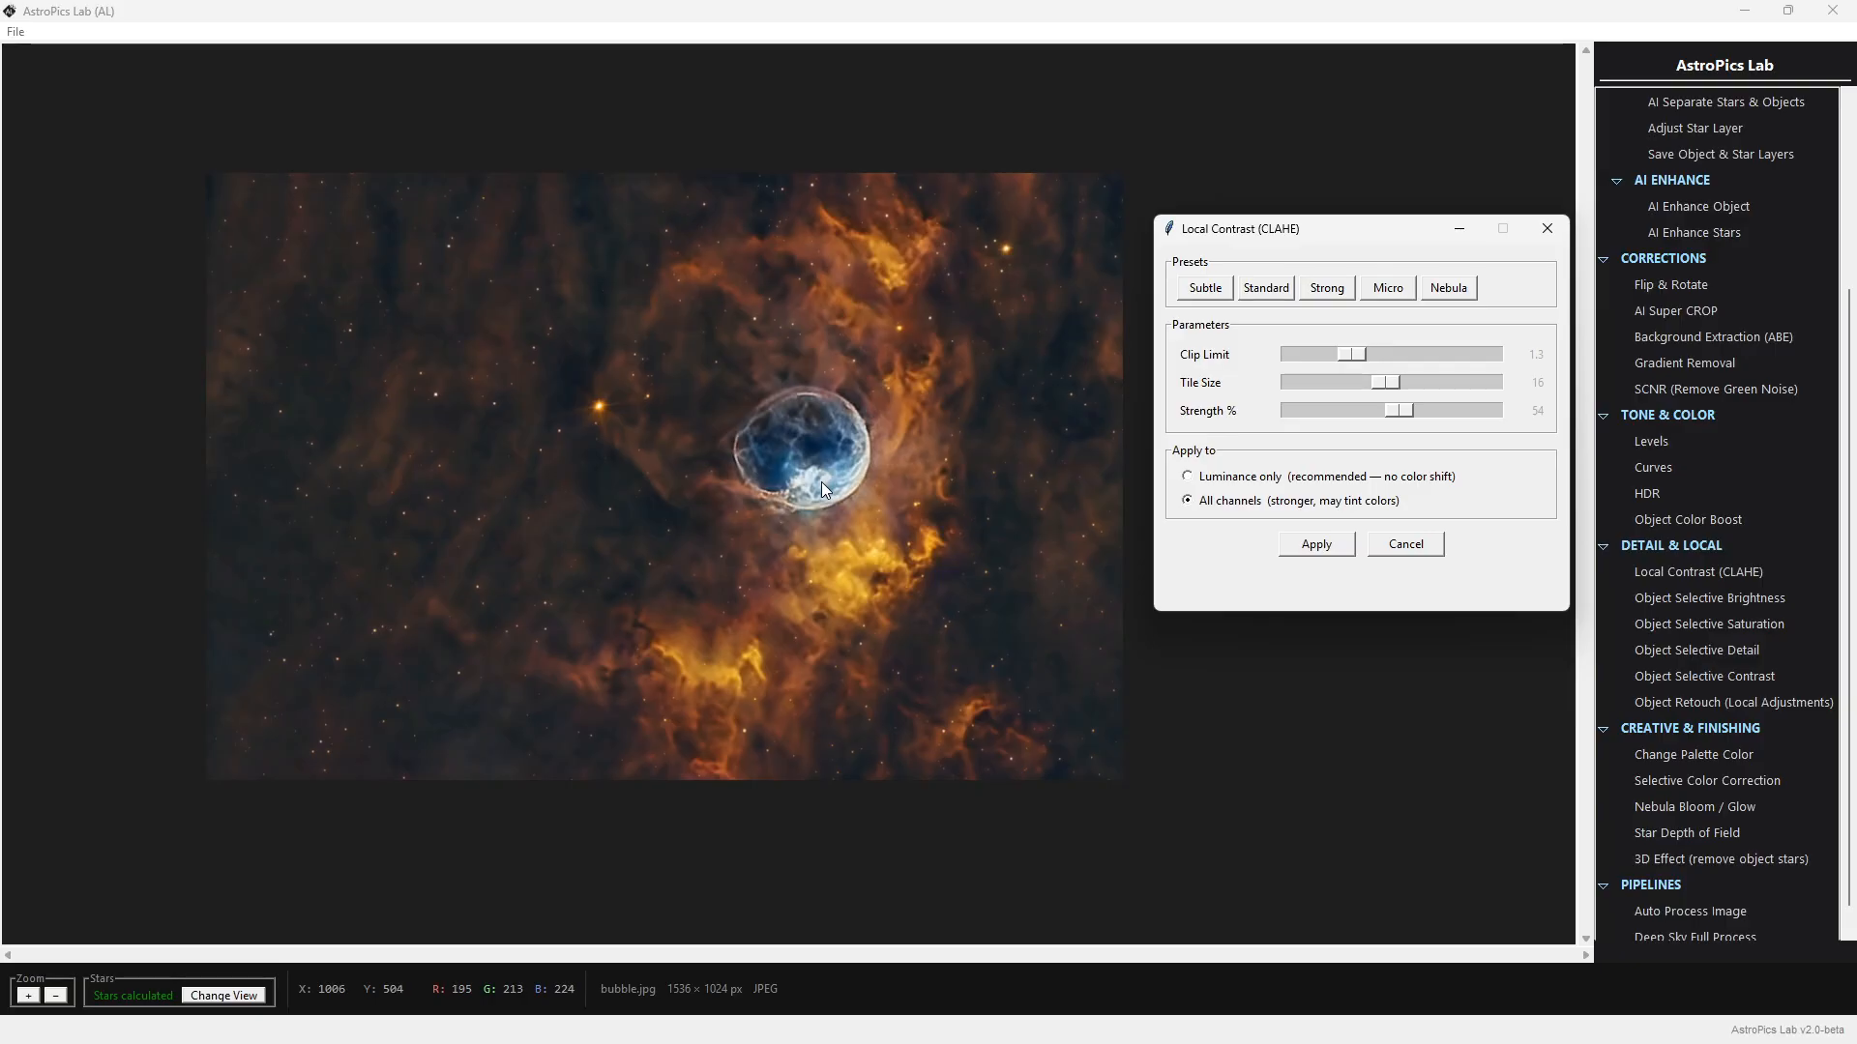
left_click(1403, 547)
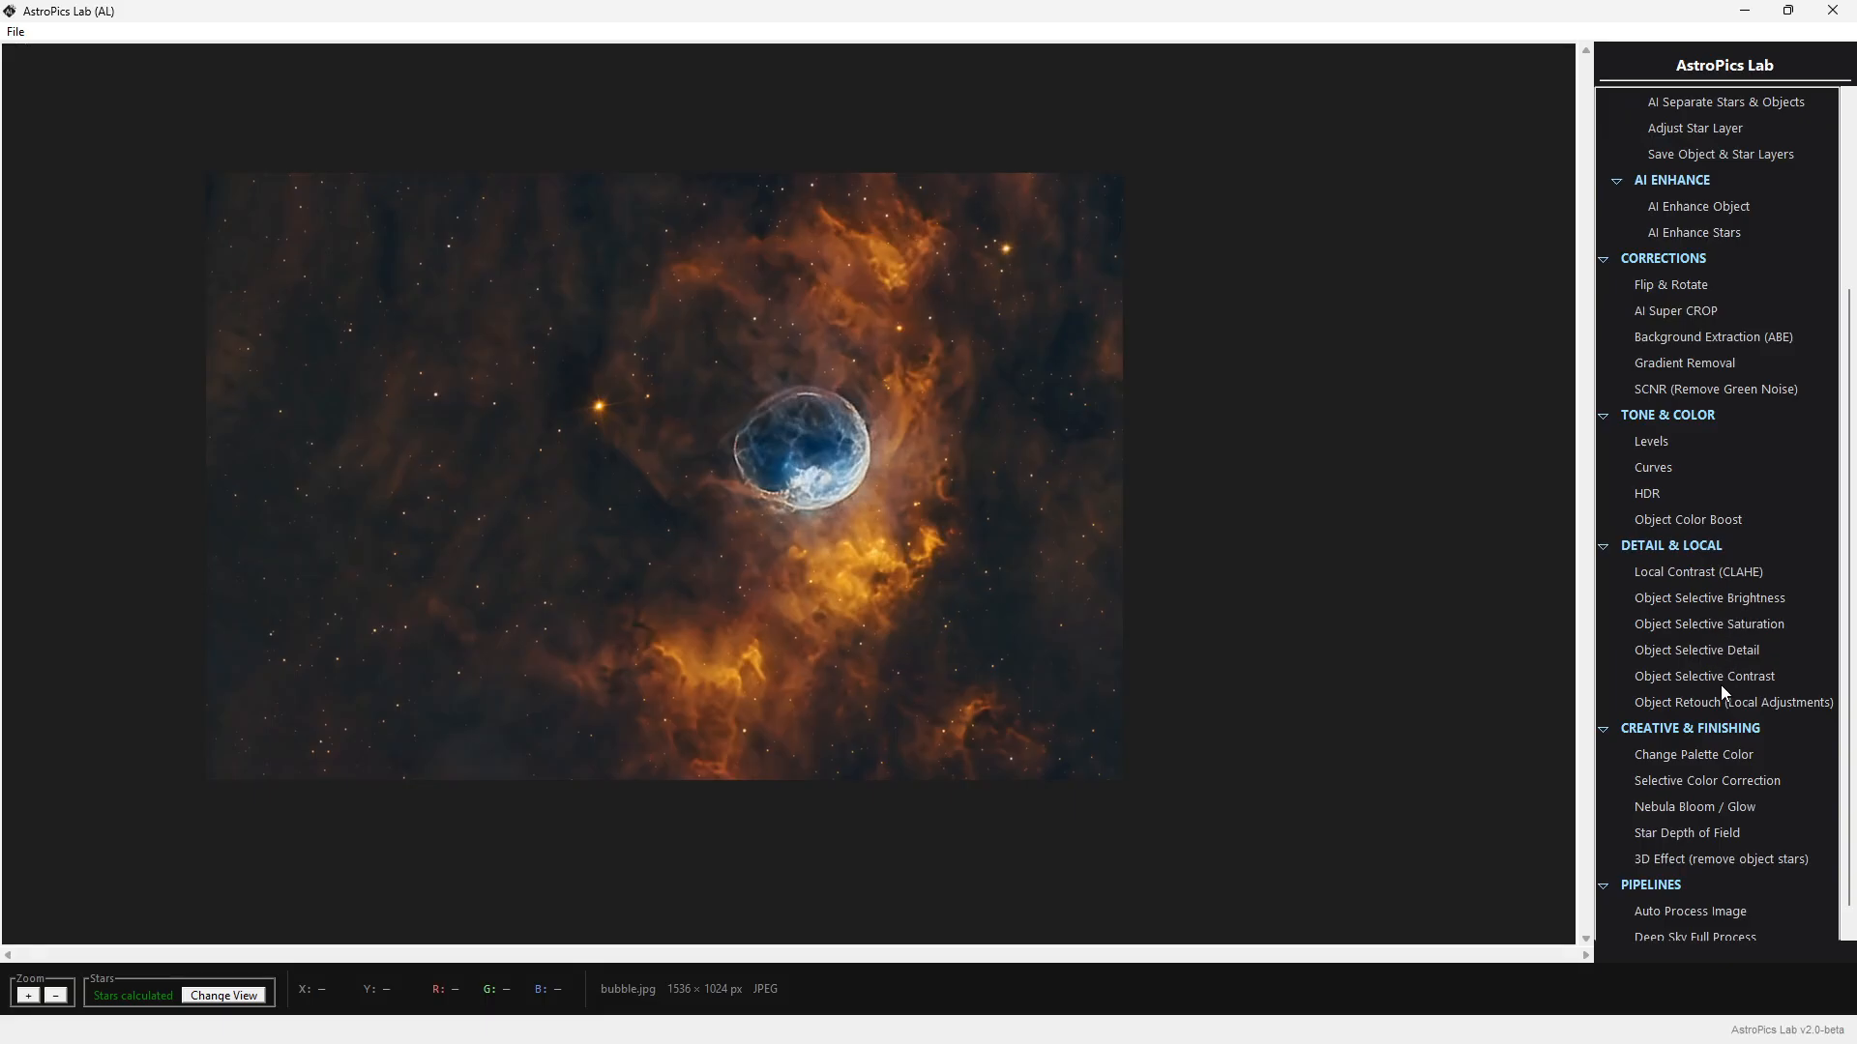
Open Object Selective Brightness and examine the mask of the Bright/Core region
left_click(1738, 606)
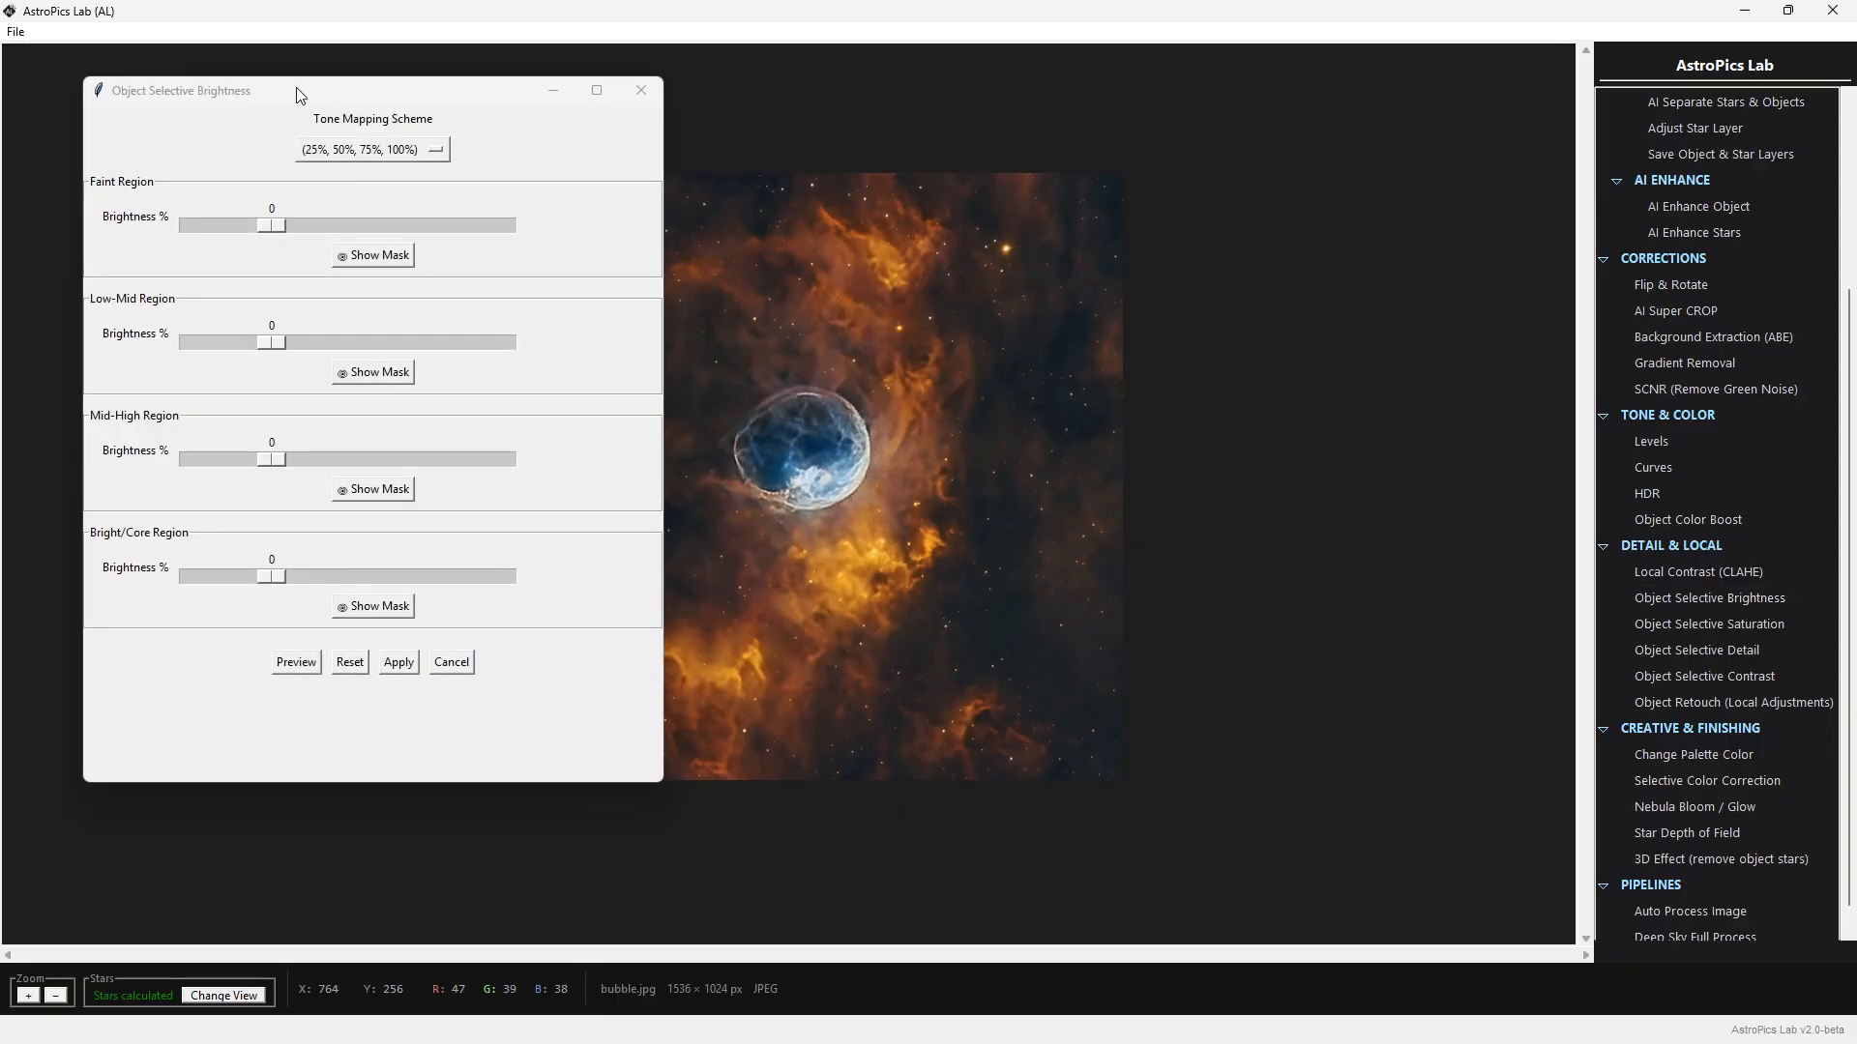
left_click_drag(297, 95, 1231, 151)
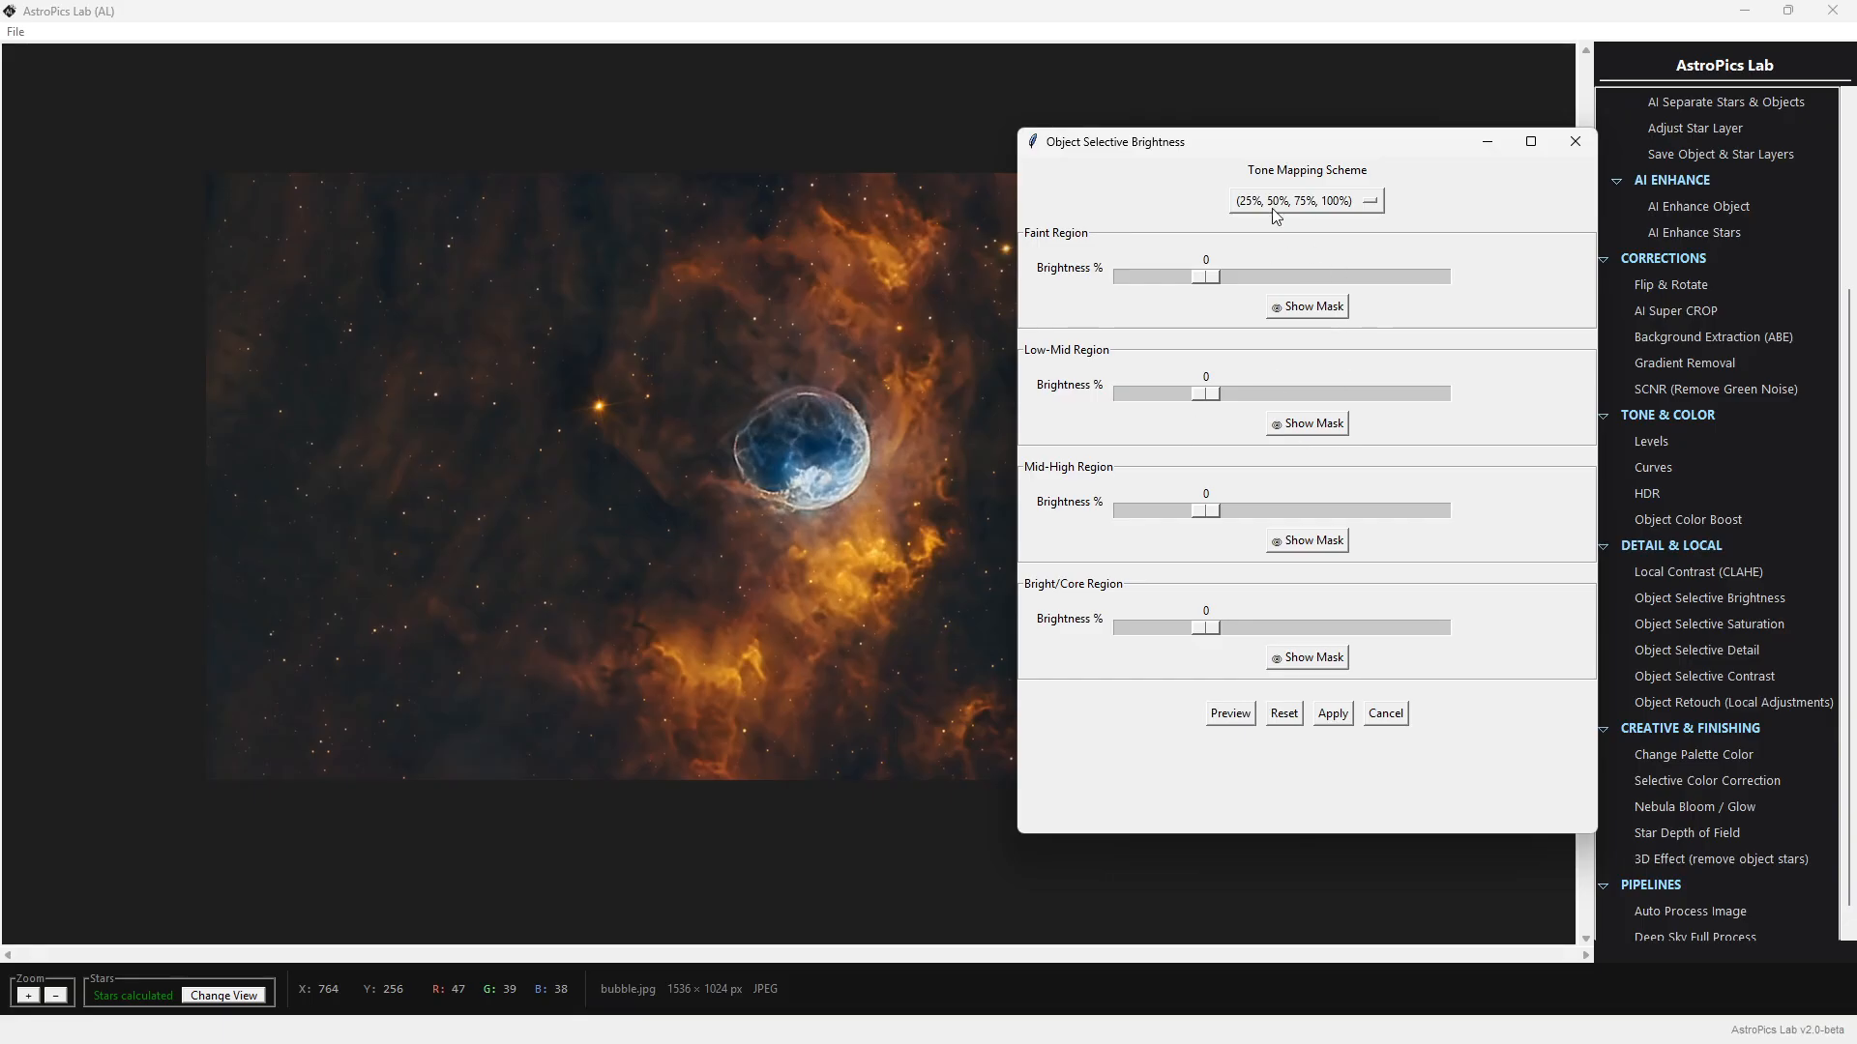
left_click(1326, 664)
left_click(1326, 664)
left_click(1326, 664)
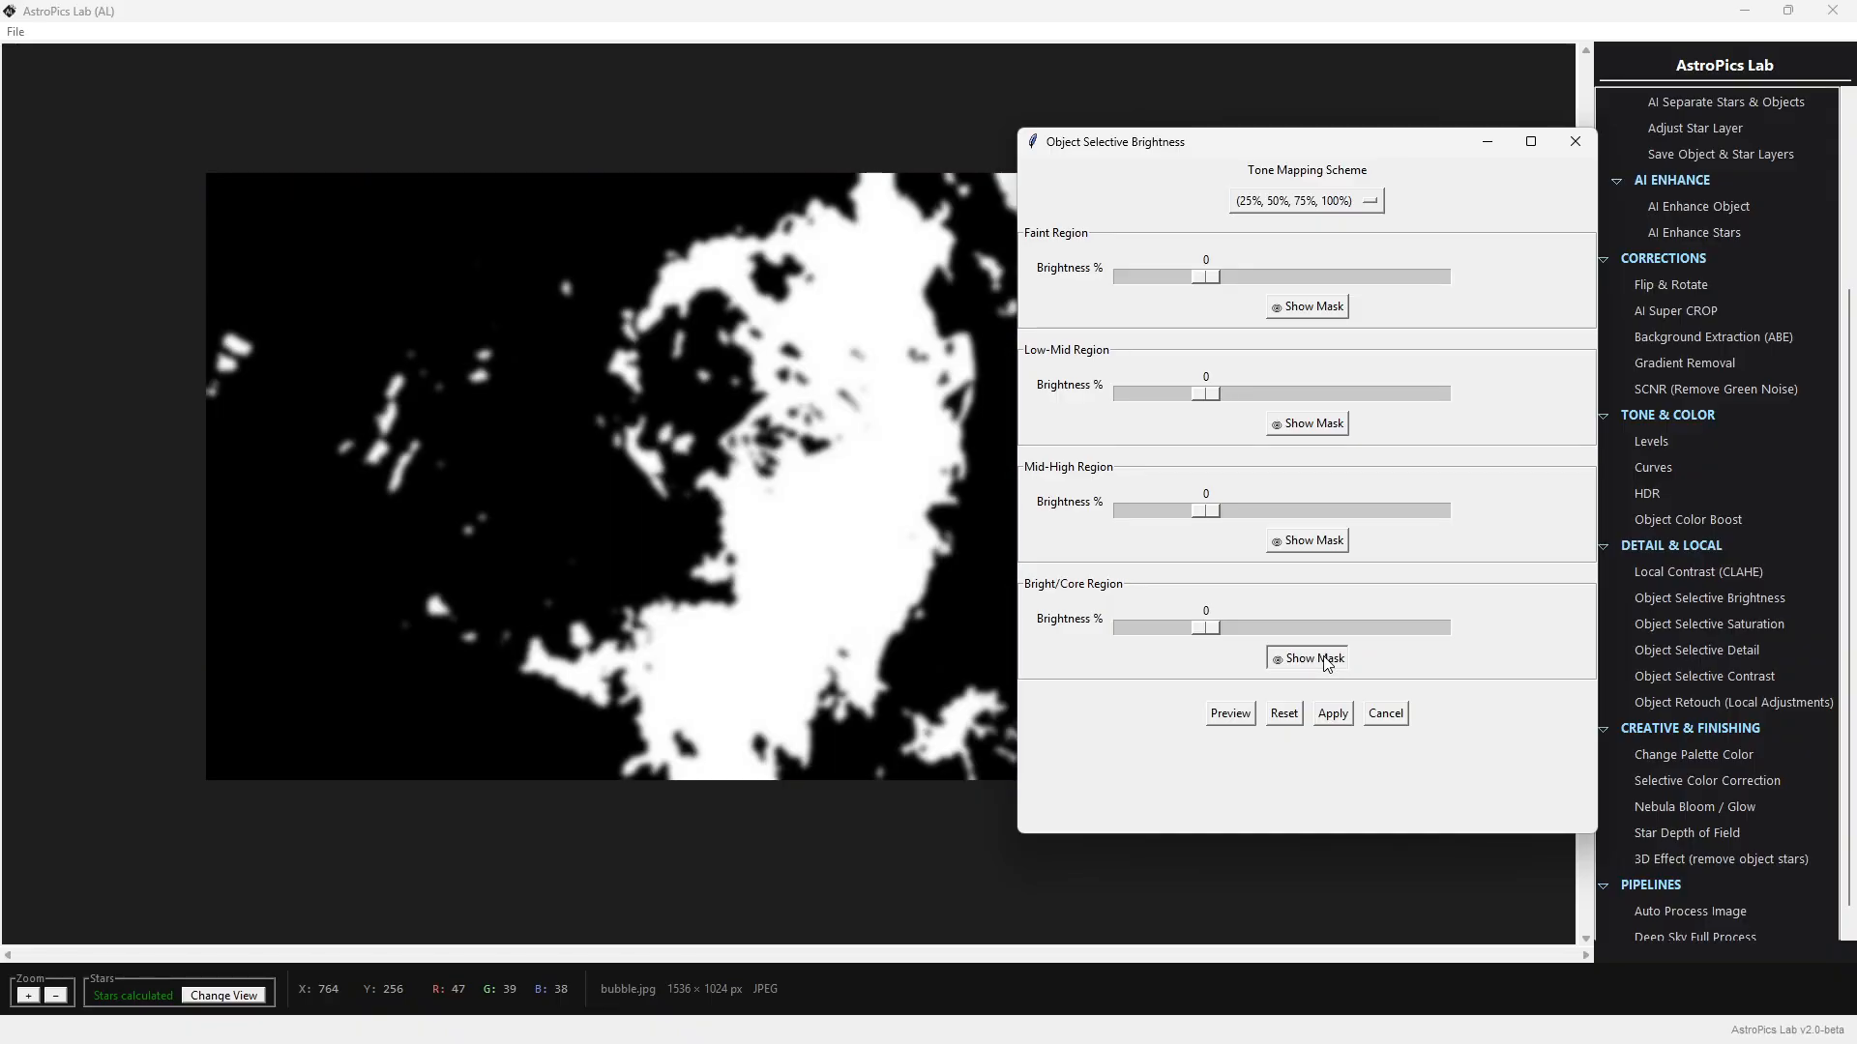
Compare the Bright/Core region mask repeatedly with the original nebula image under the (25%, 50%, 75%, 100%) scheme
left_click(1326, 664)
left_click(1326, 664)
left_click(1326, 663)
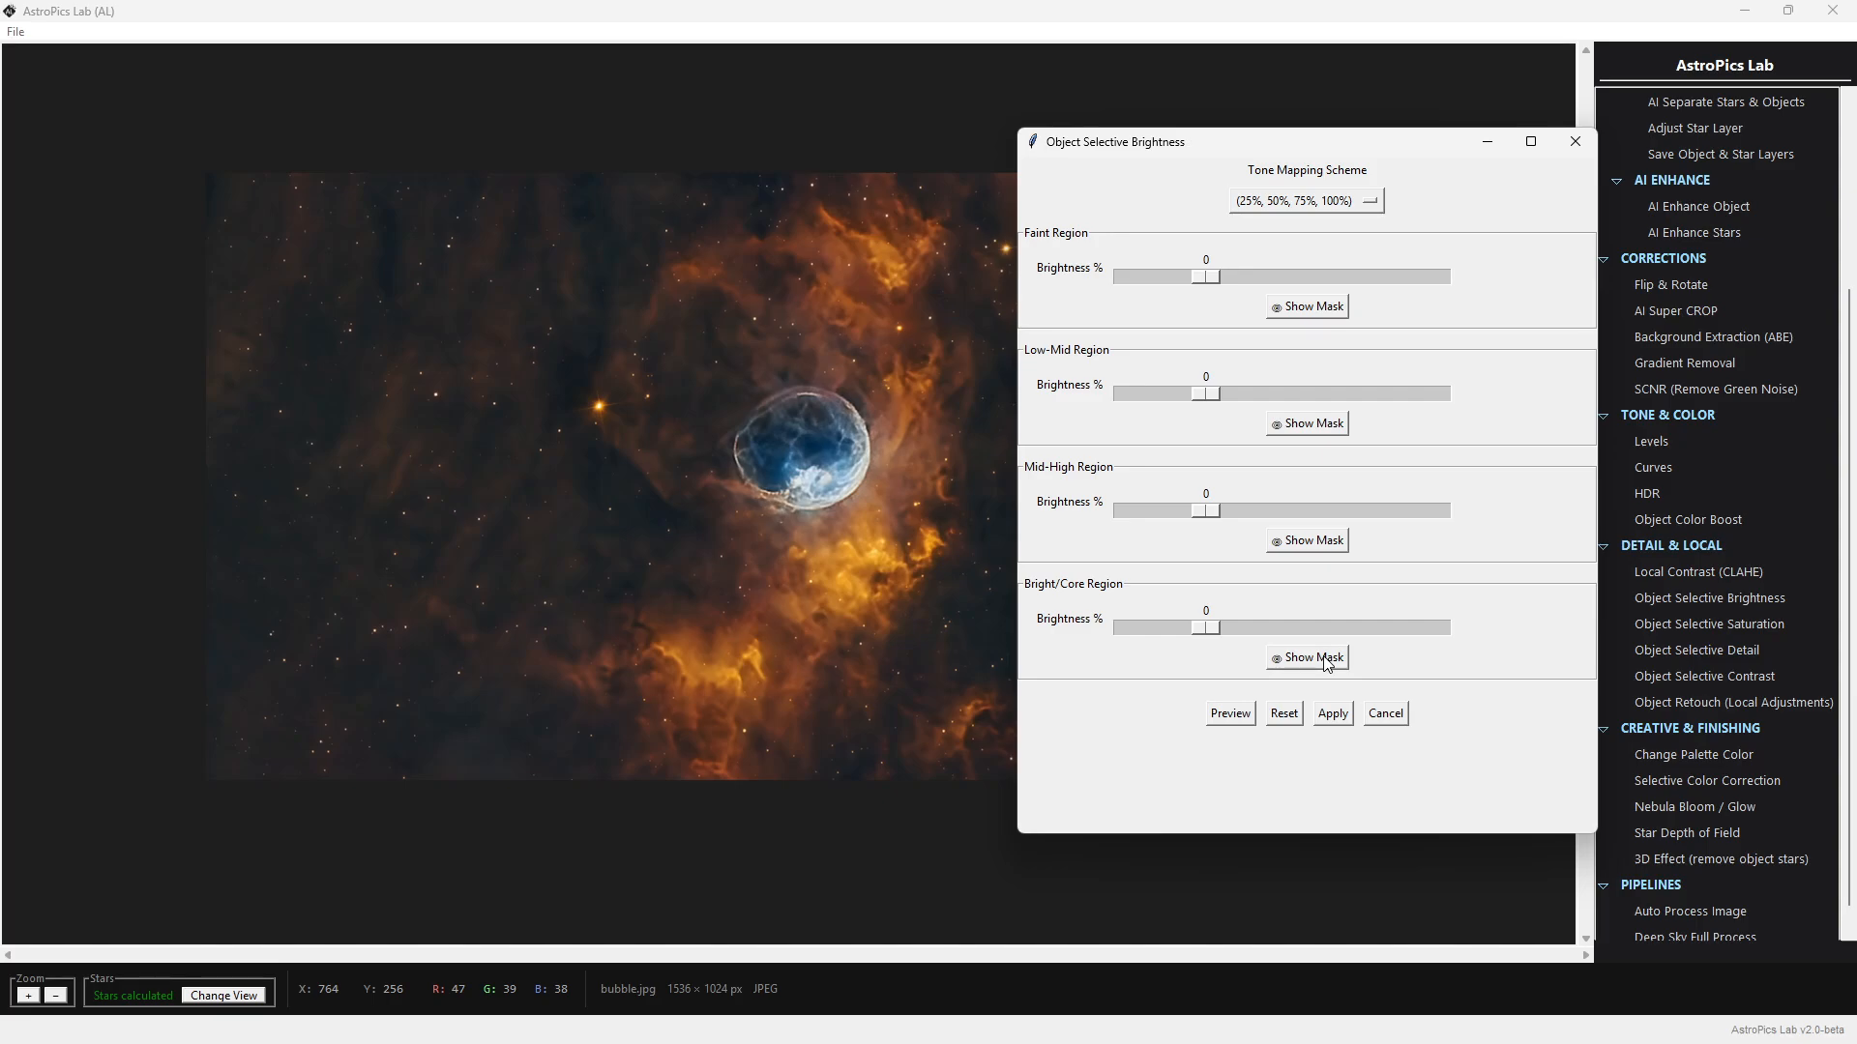
left_click(1326, 664)
left_click(1326, 664)
left_click(1326, 664)
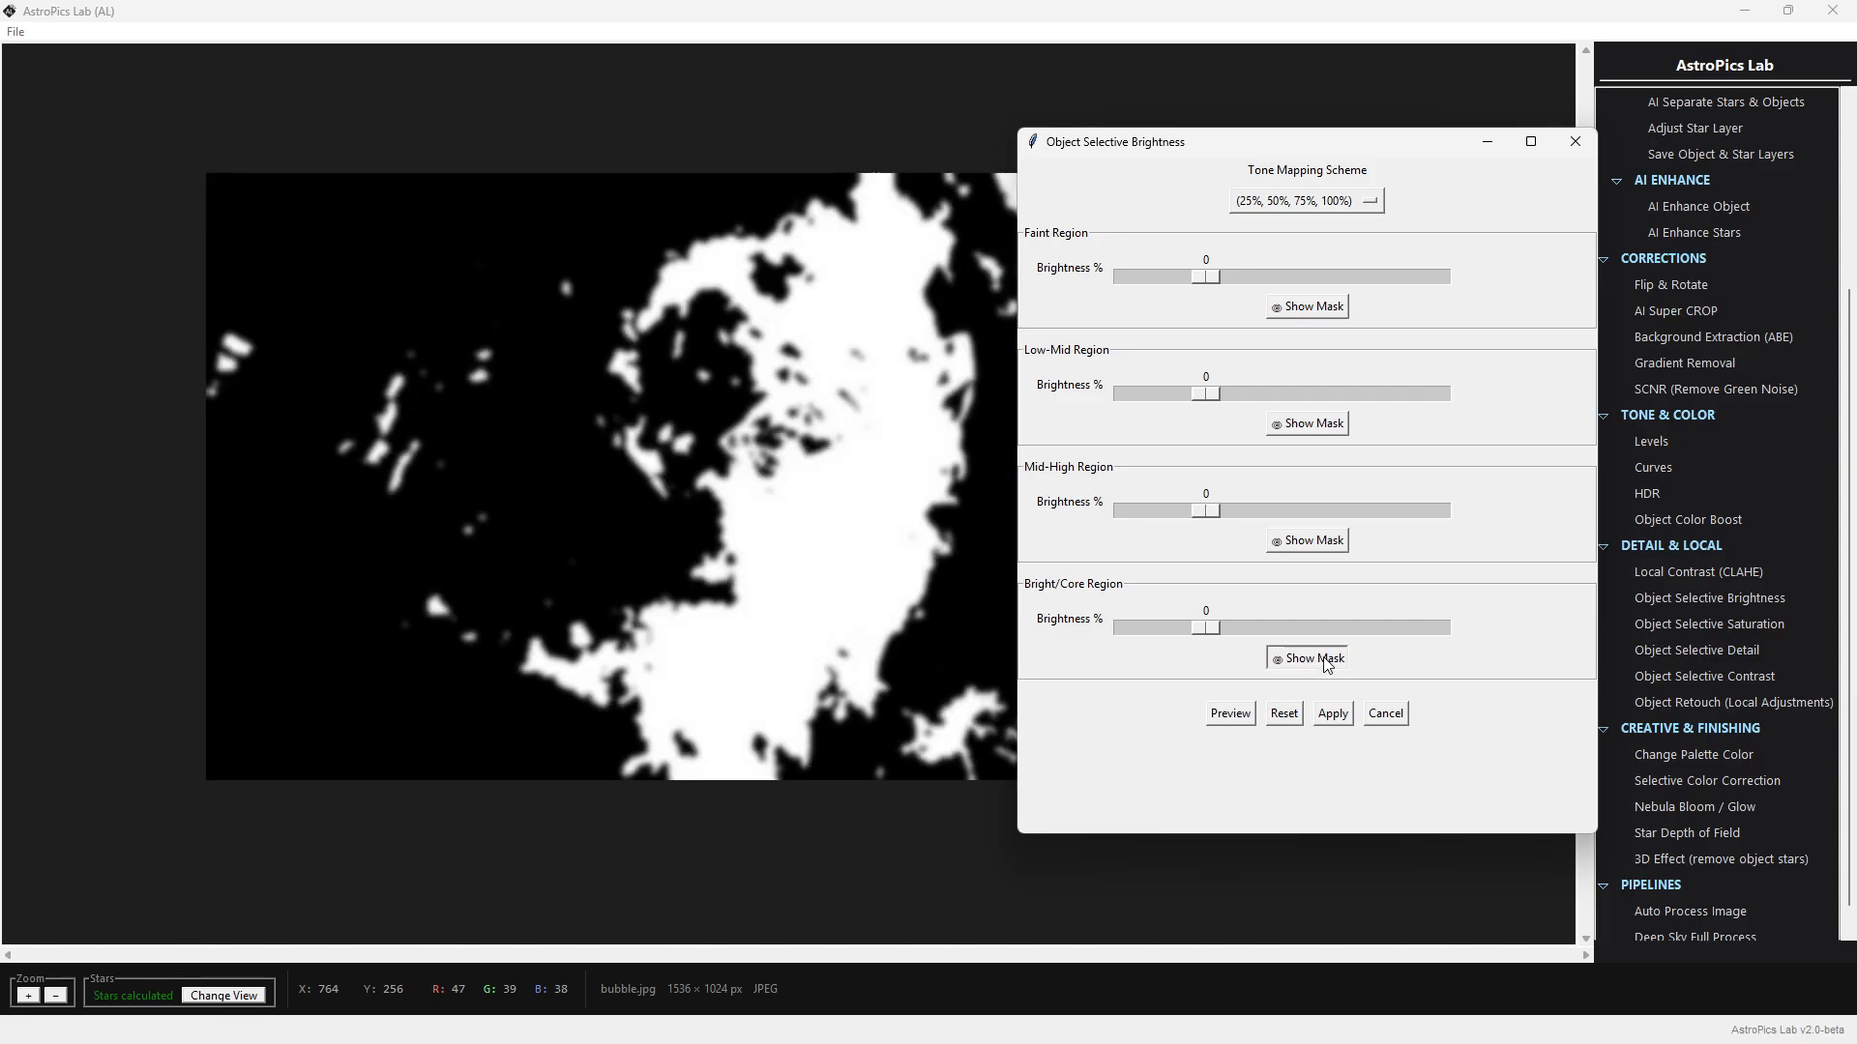
left_click(1325, 664)
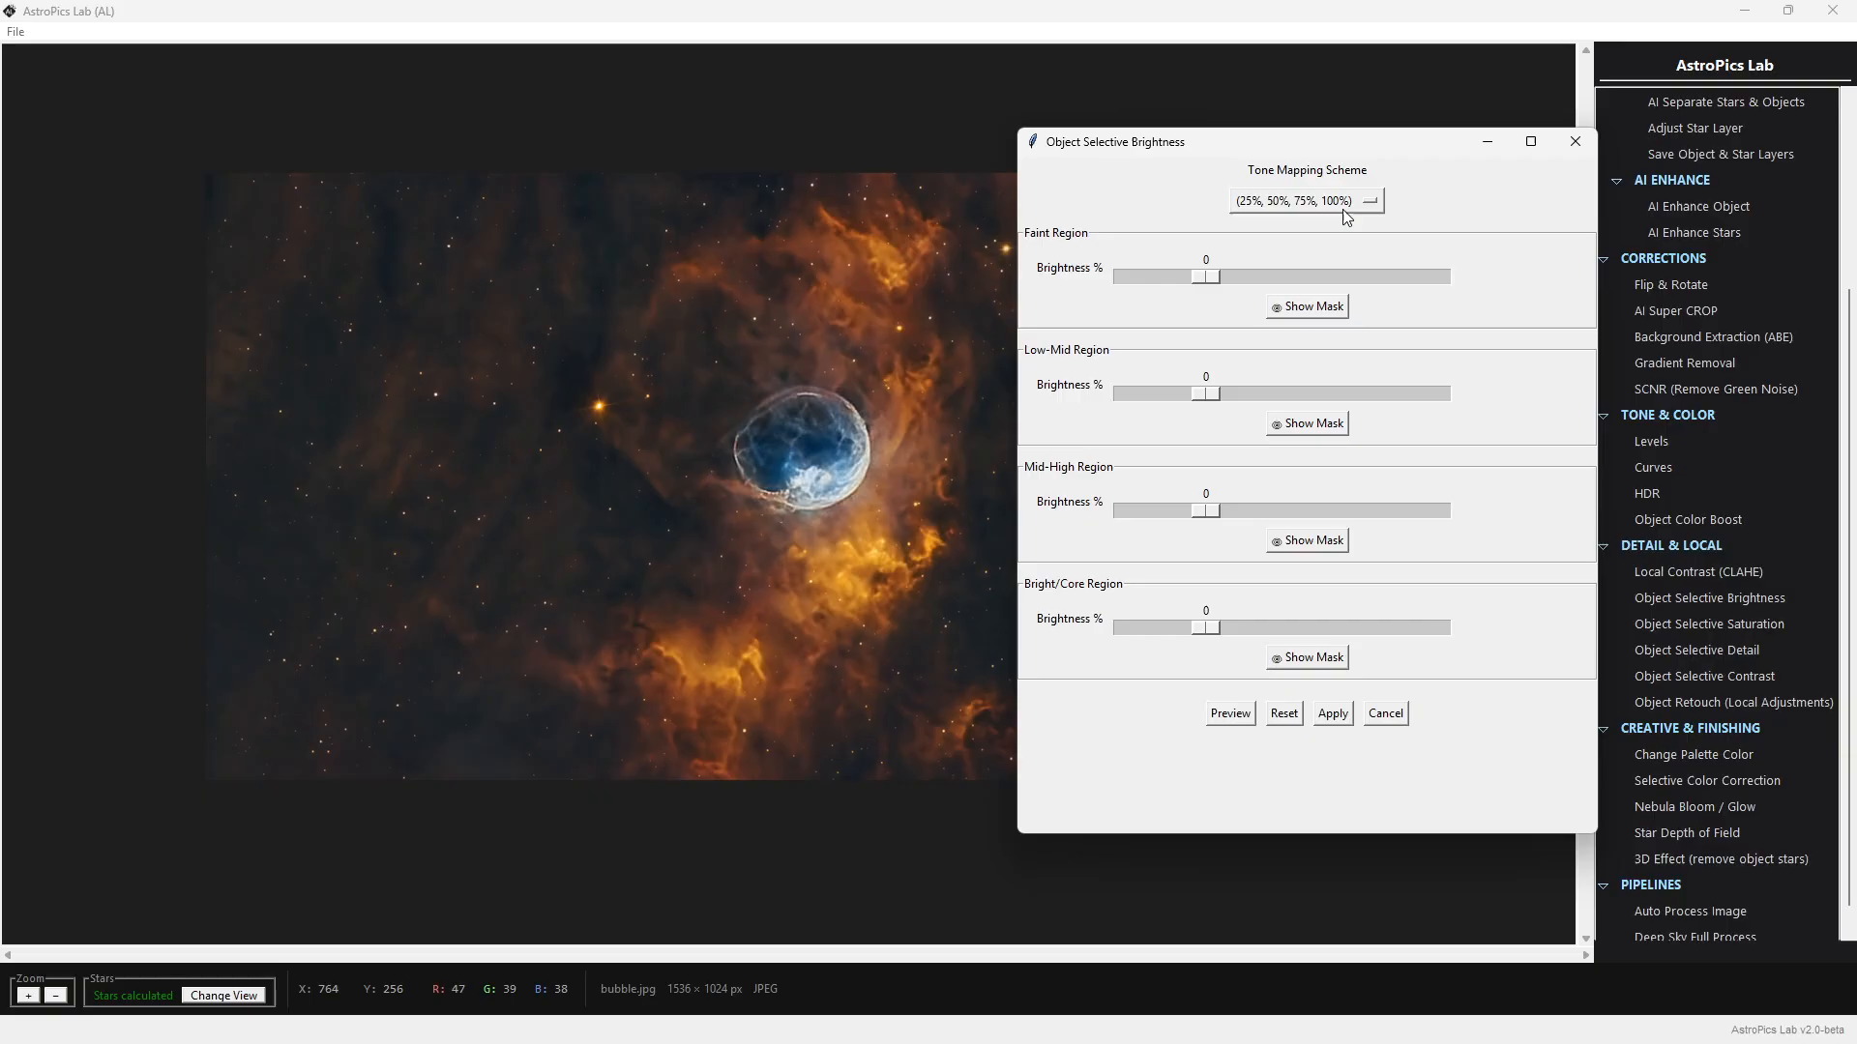
left_click(1326, 662)
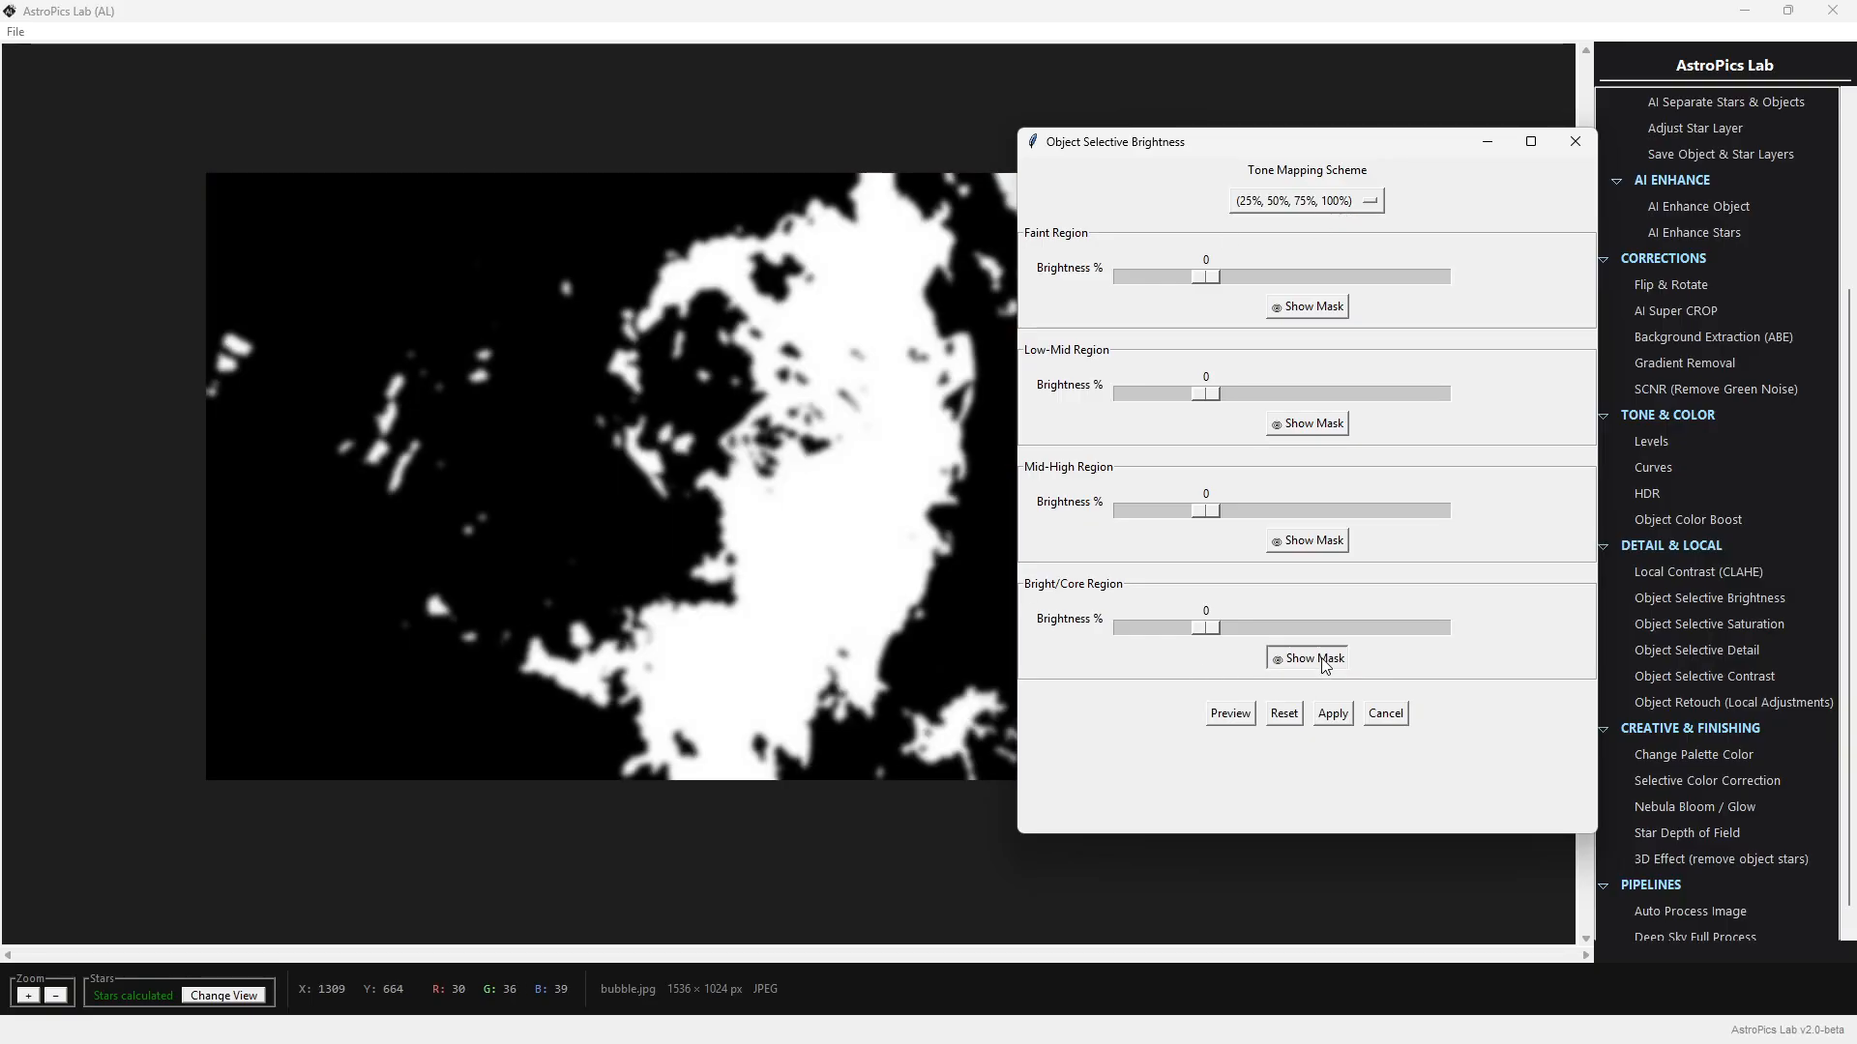
left_click(1326, 663)
left_click(1326, 663)
left_click(1326, 663)
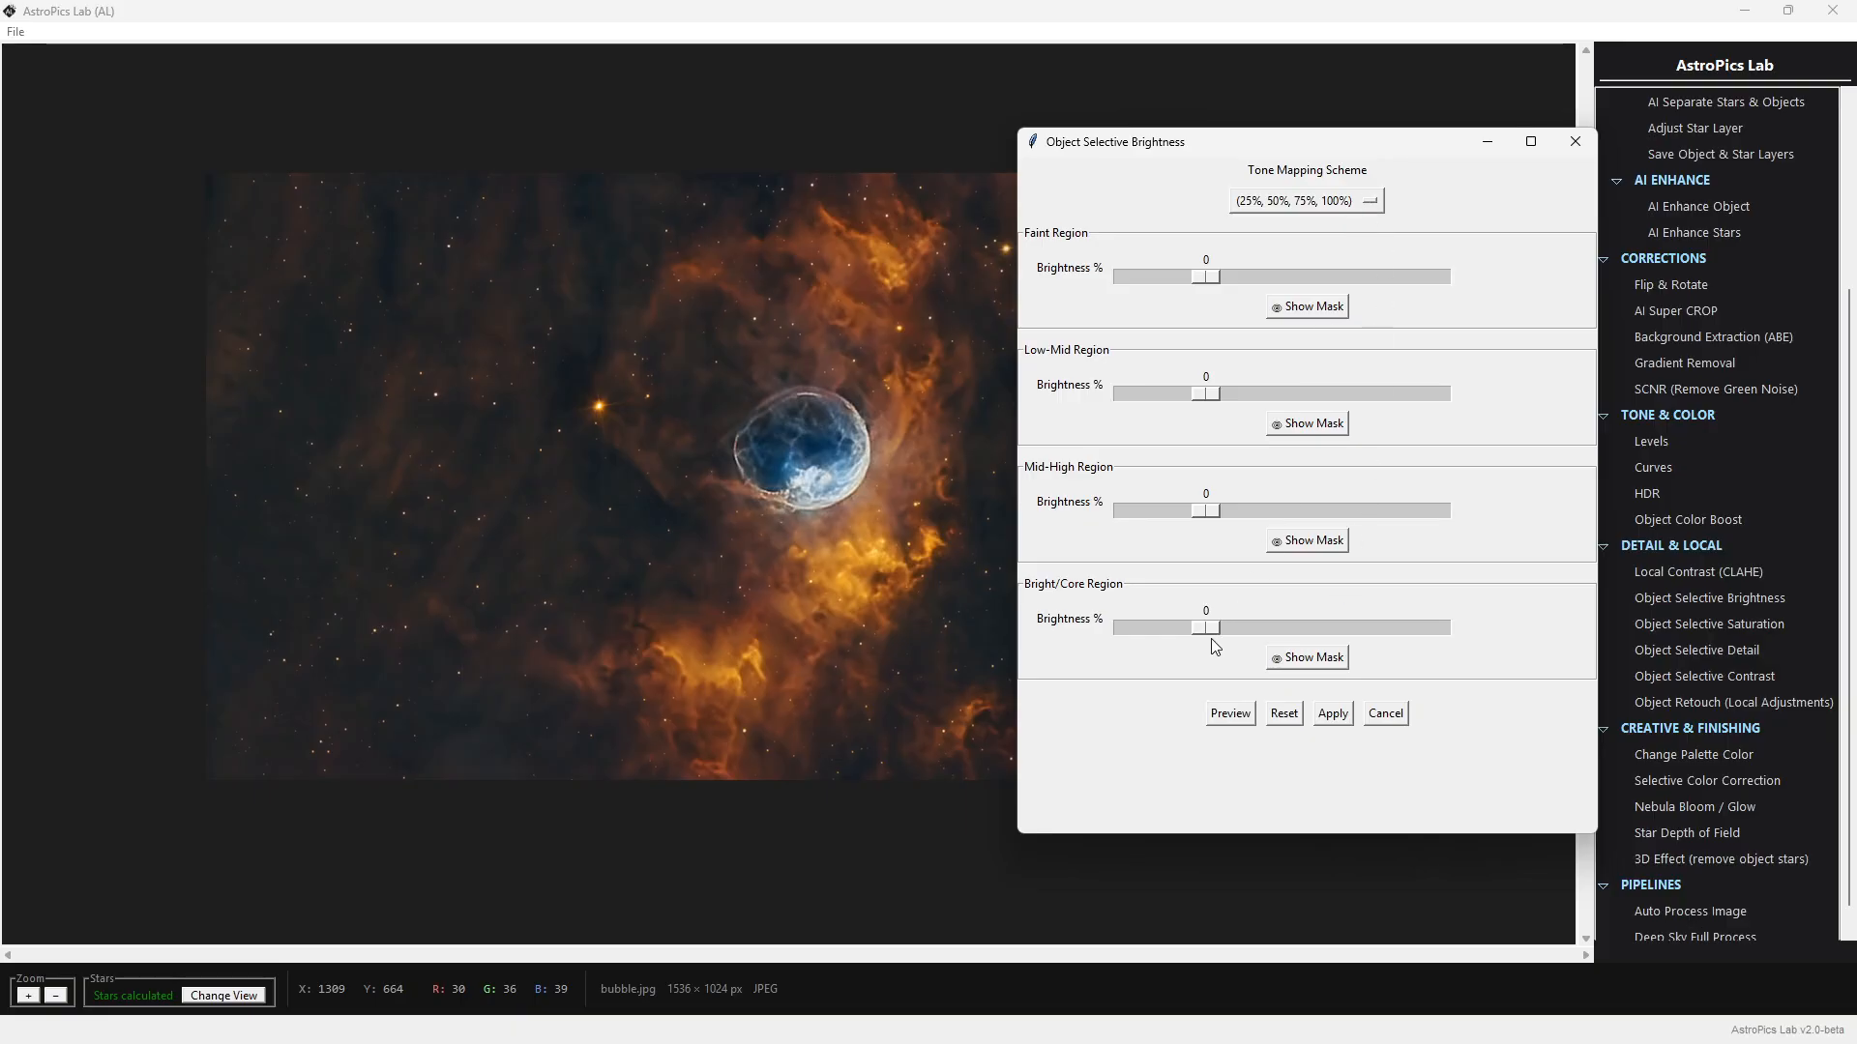
Try Bright/Core brightness at 6% and 23% with previews, check its mask, and reset the values
left_click_drag(1206, 627, 1210, 627)
left_click(1241, 717)
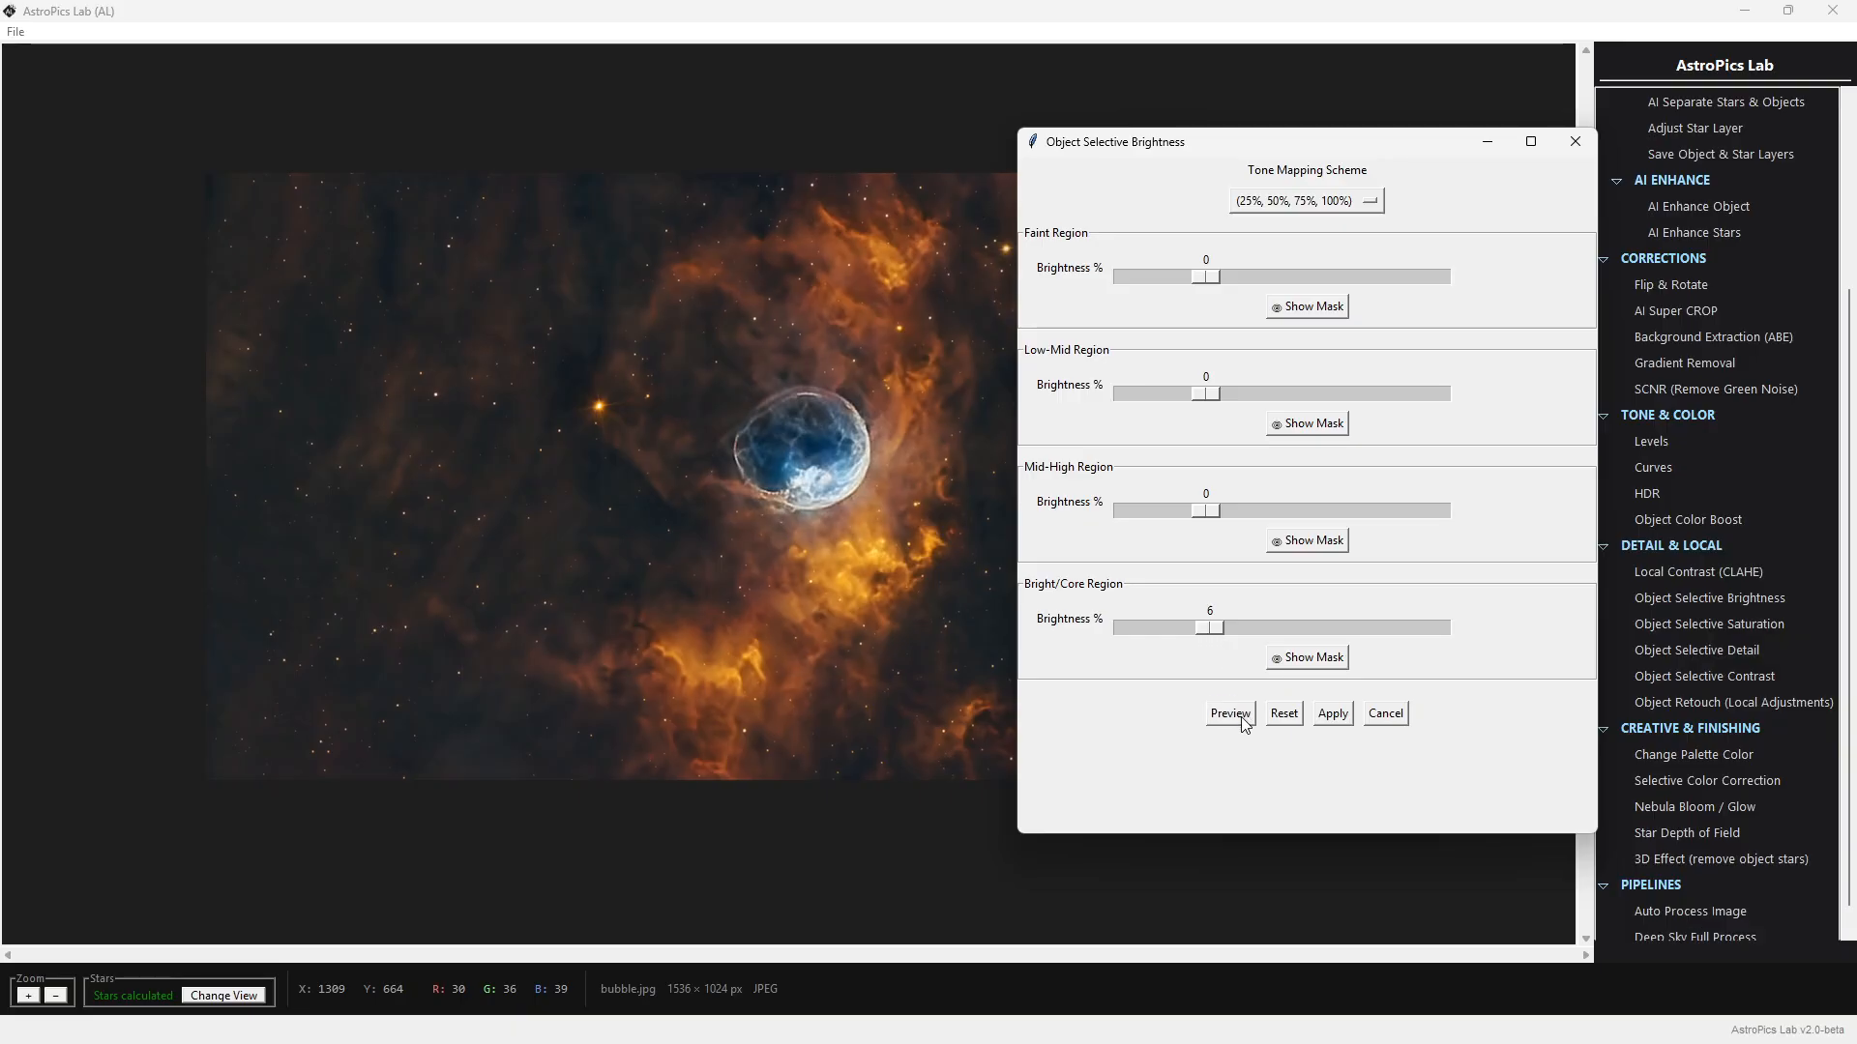
mouse_move(1209, 626)
left_mouse_down()
mouse_move(1244, 633)
mouse_move(1223, 628)
left_mouse_up()
left_click(1226, 717)
left_click(1231, 716)
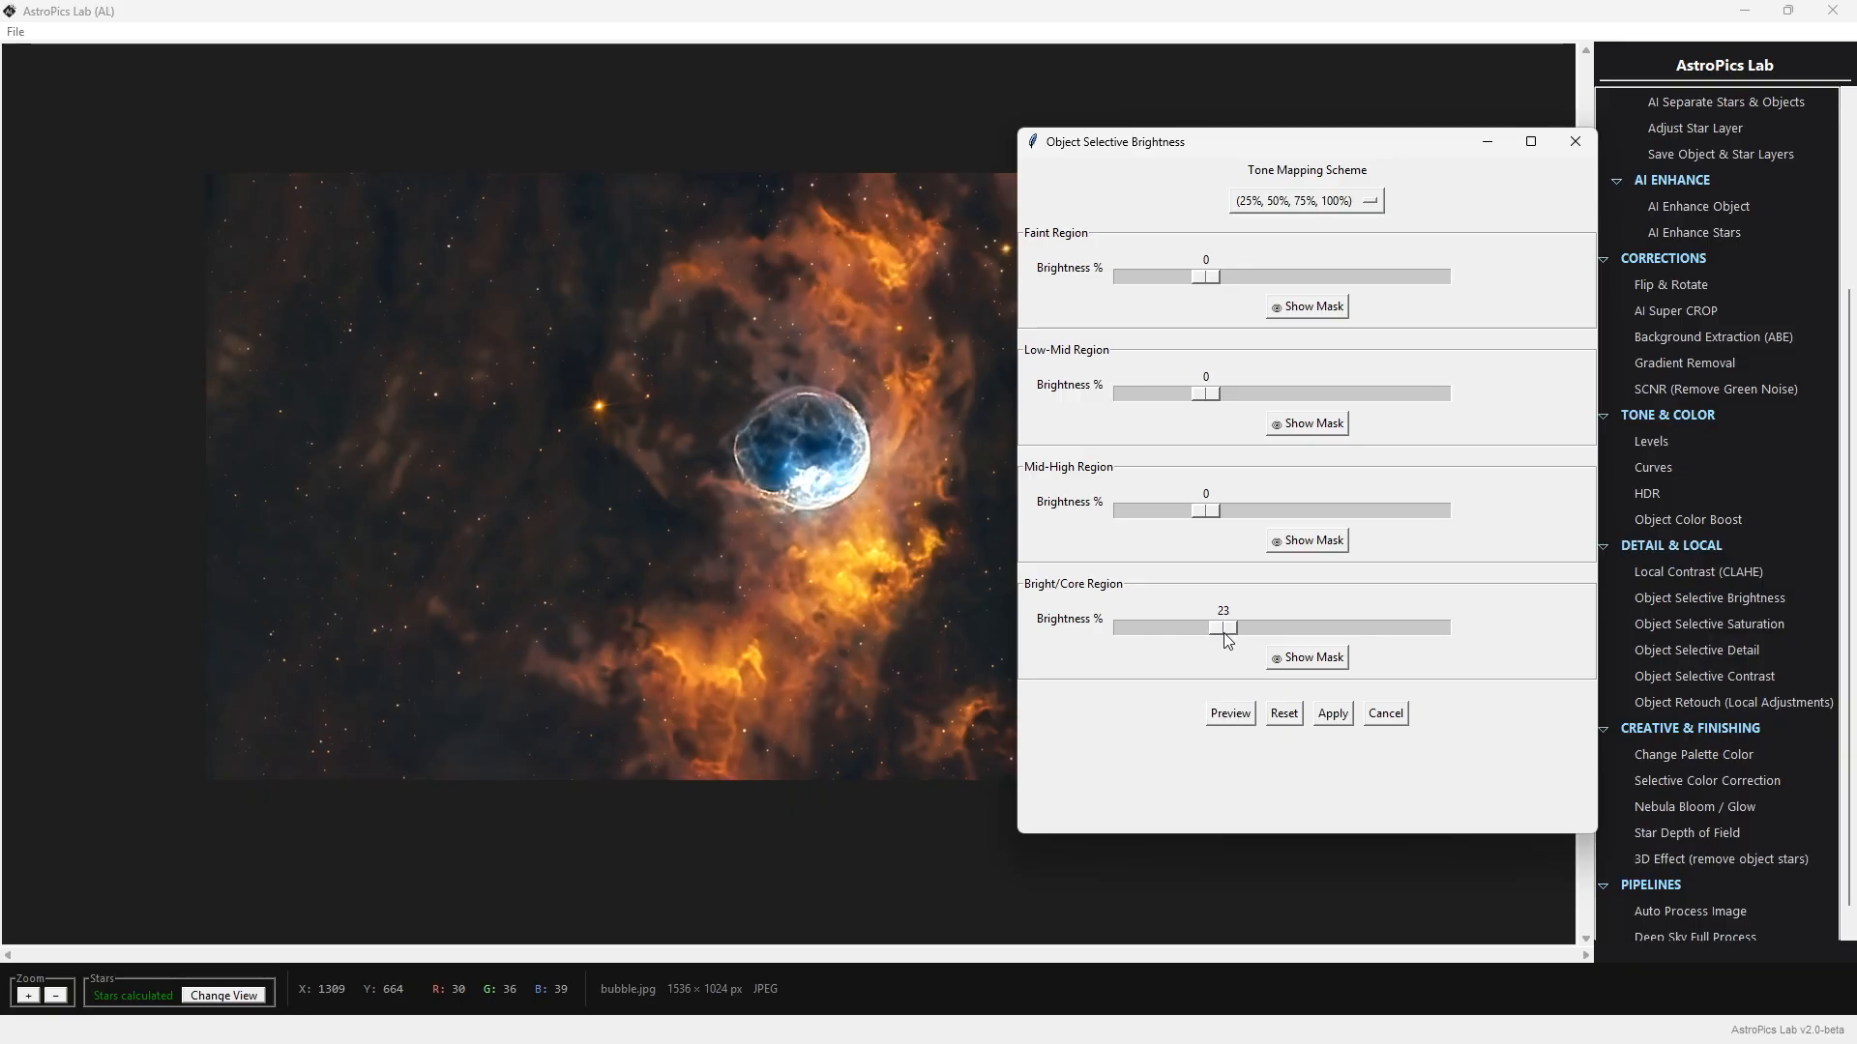
left_click(1233, 717)
left_click(1314, 659)
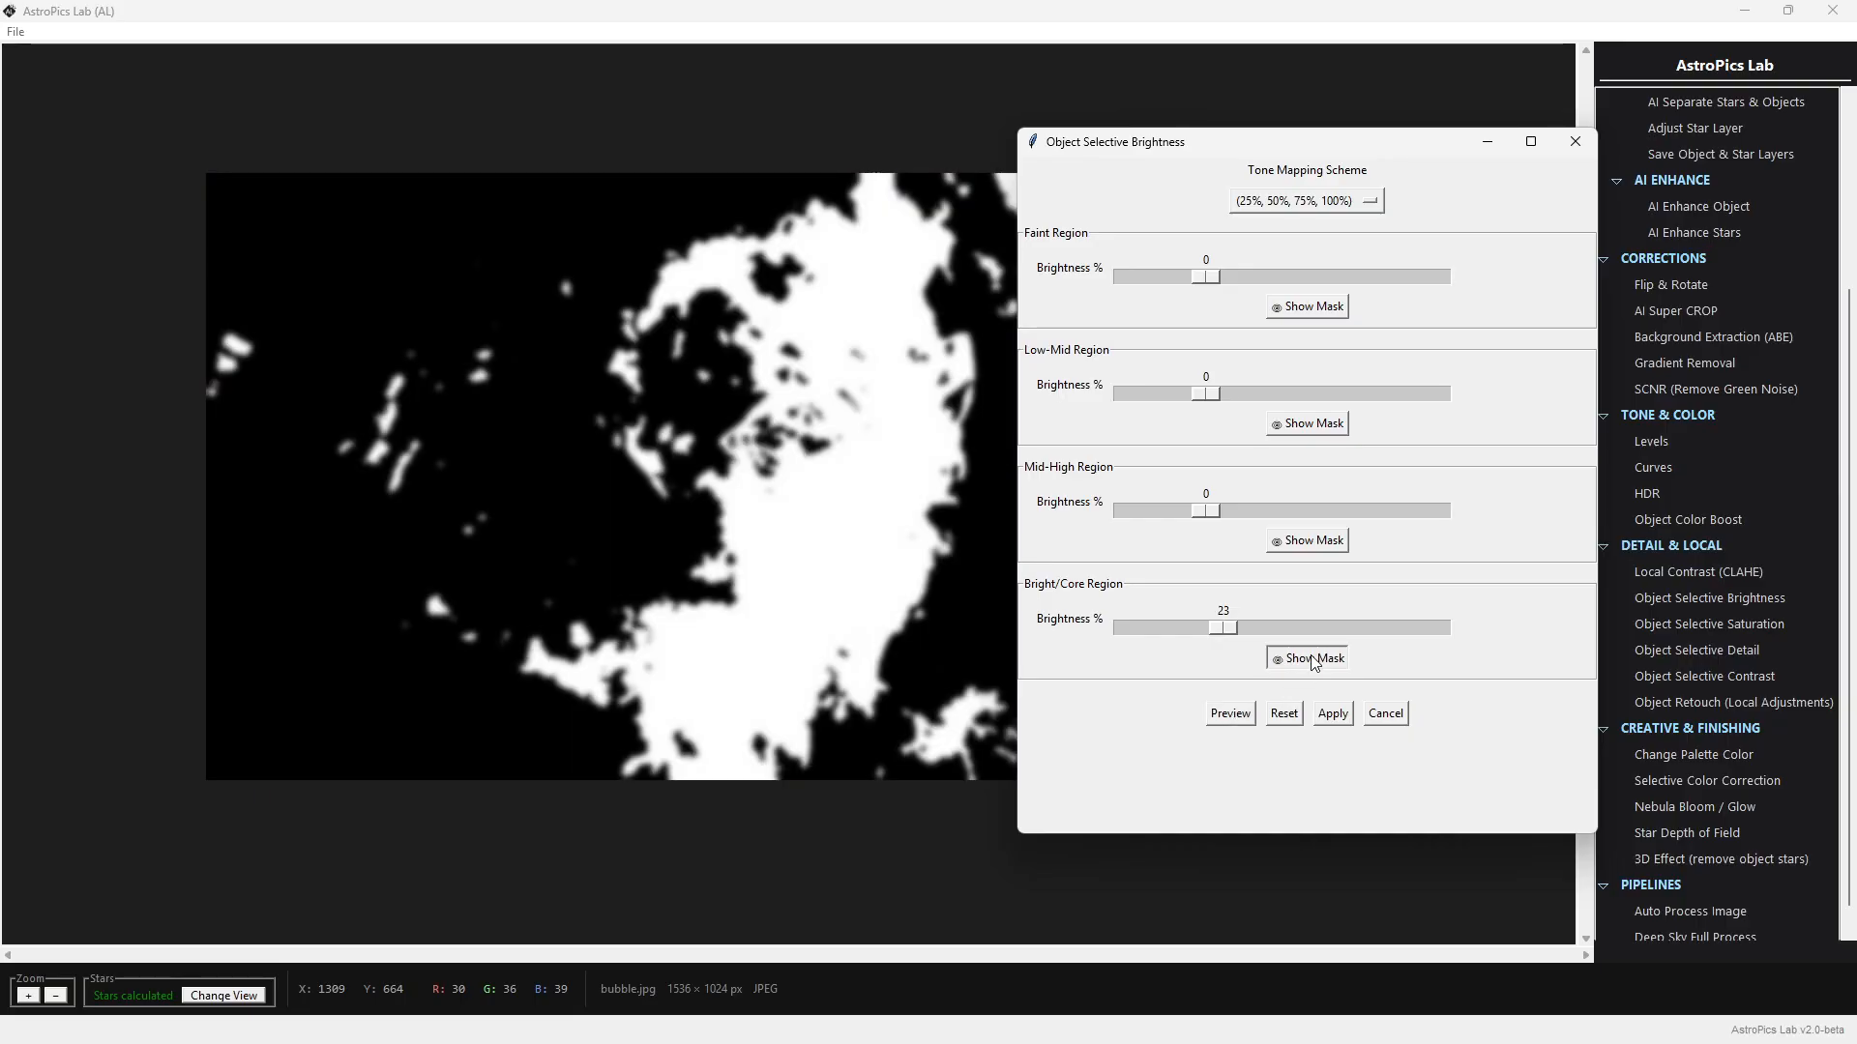
left_click(1284, 715)
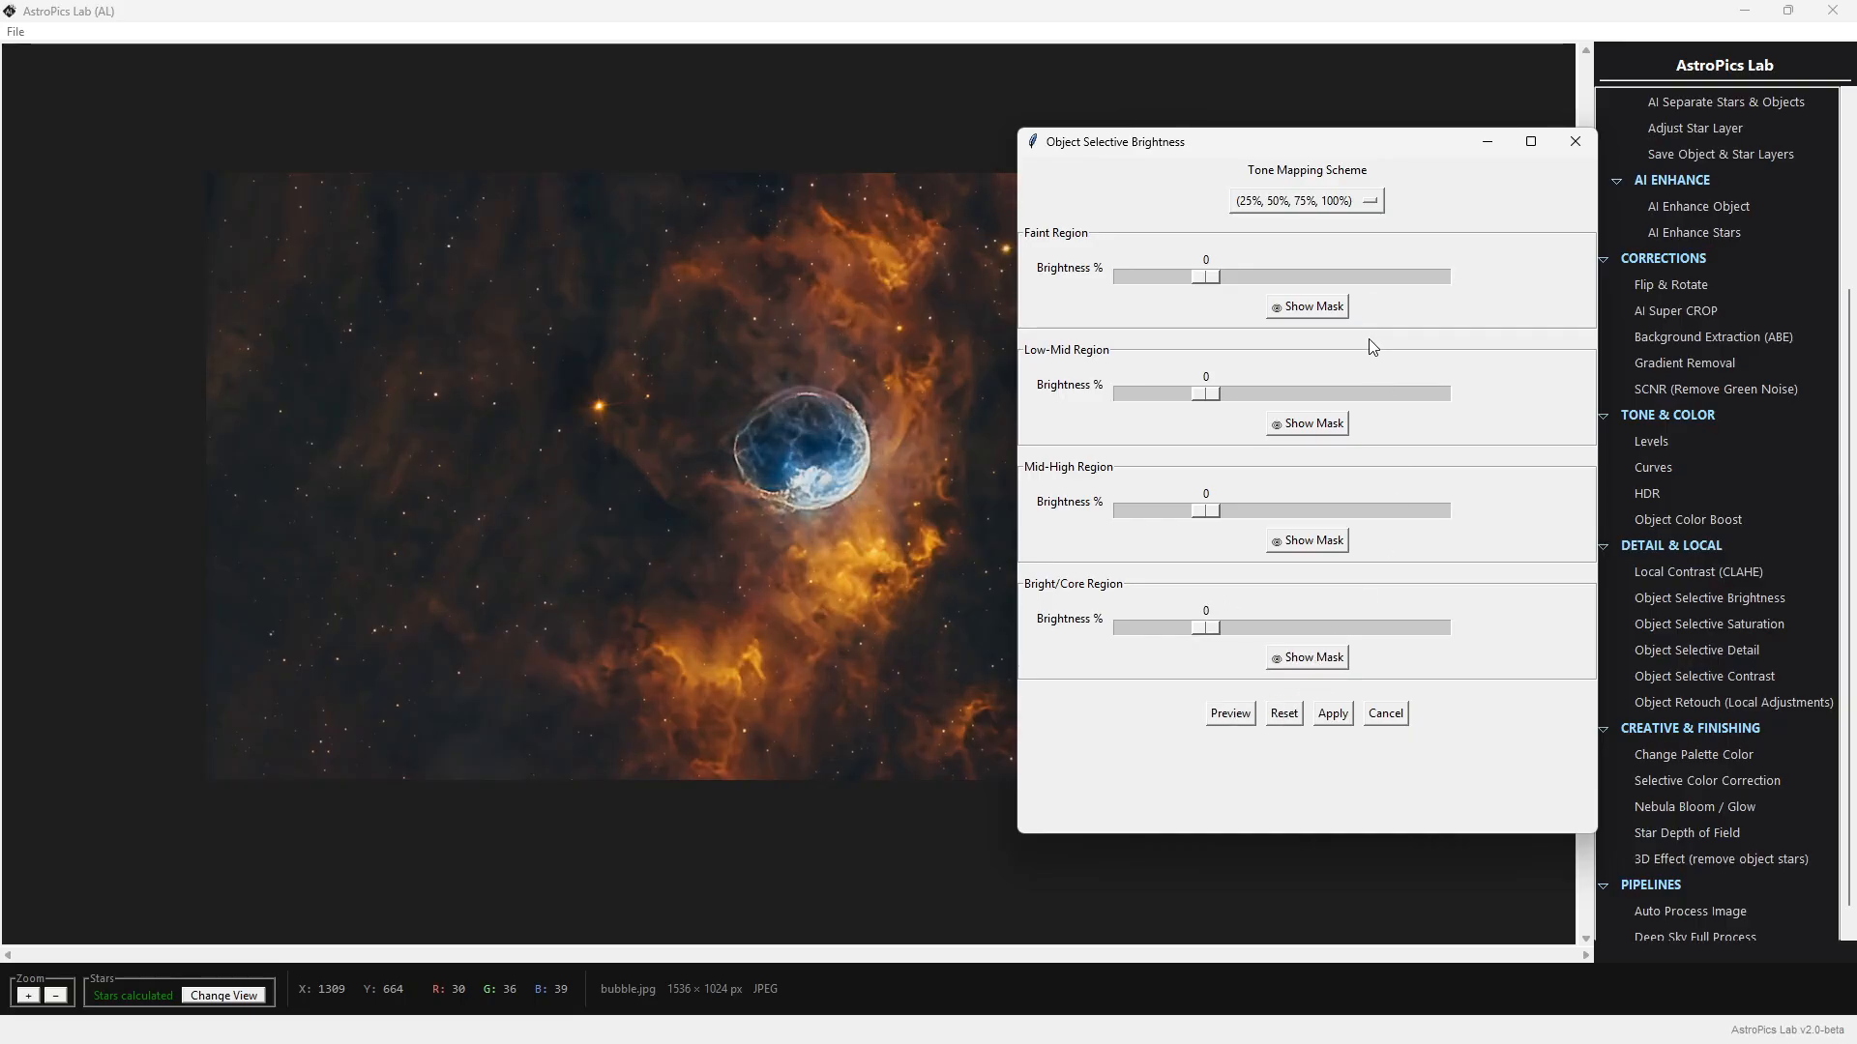
Switch the tone mapping scheme to (70%, 95%, 98%, 100%) and examine the masks of all four regions
left_click(1363, 206)
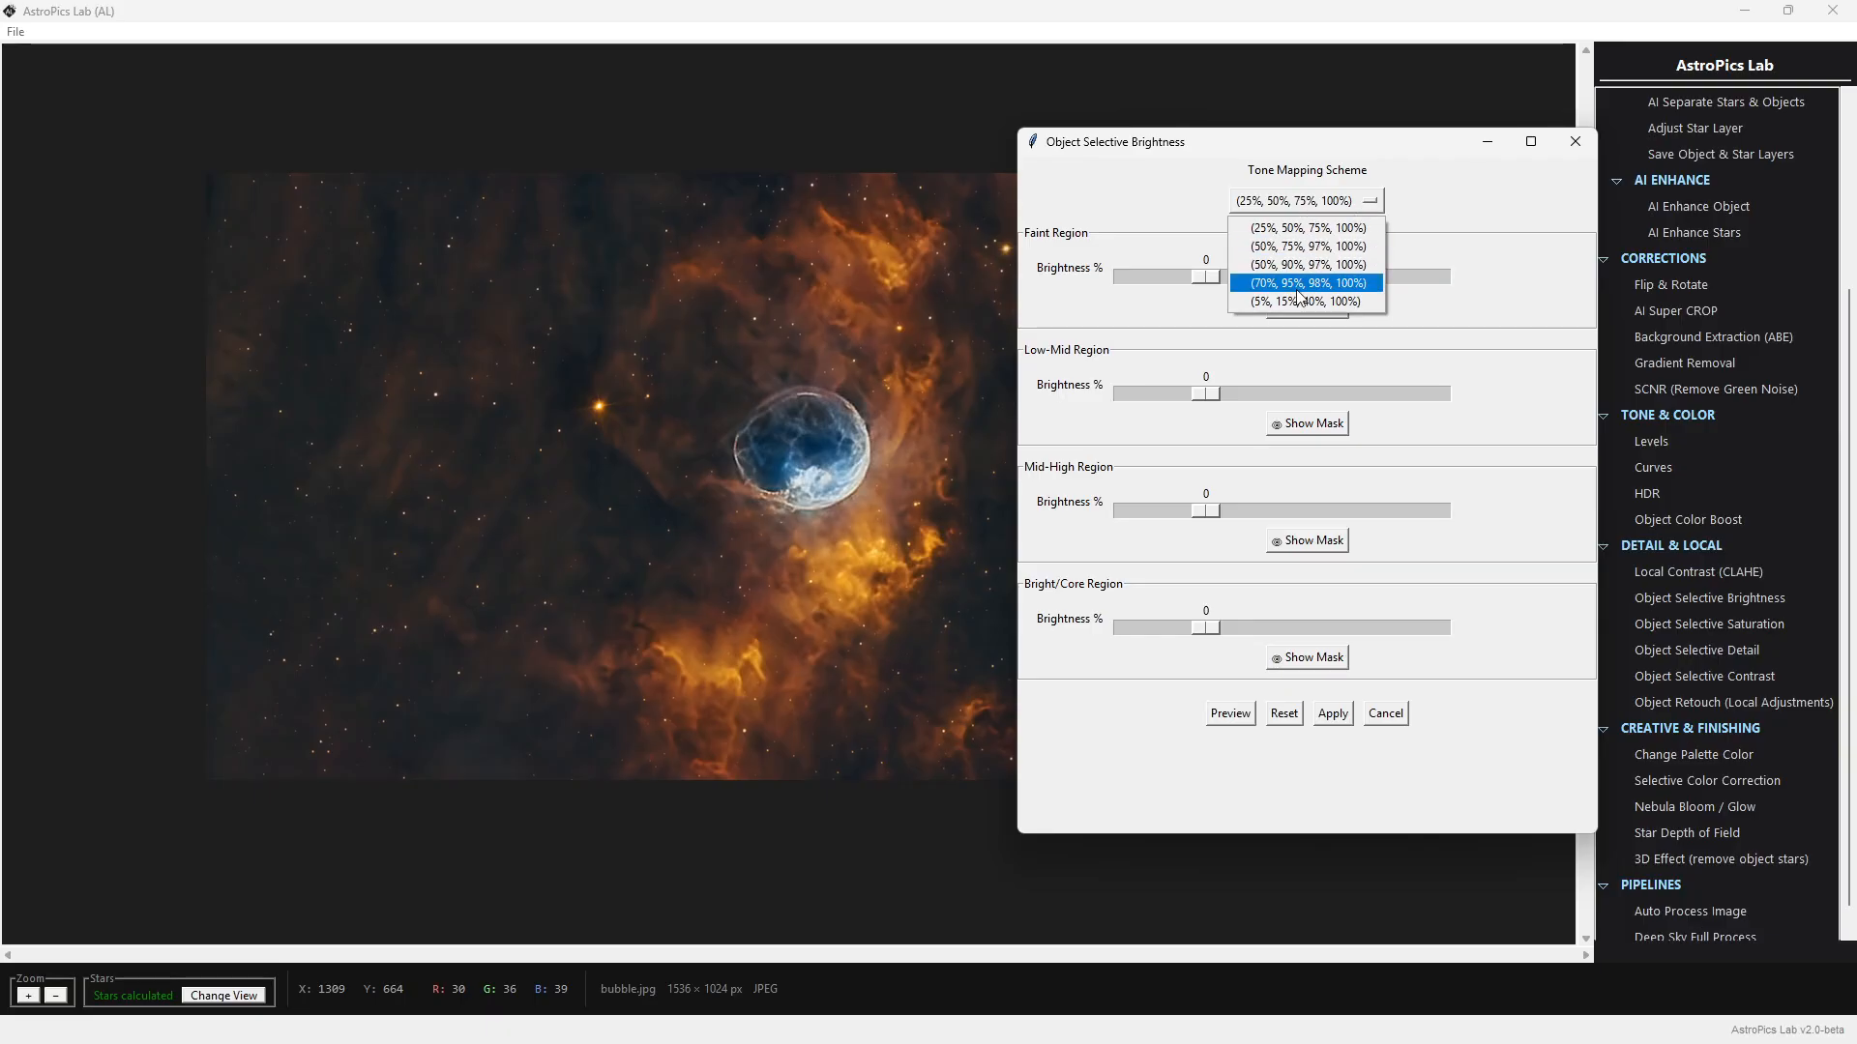
left_click(1330, 284)
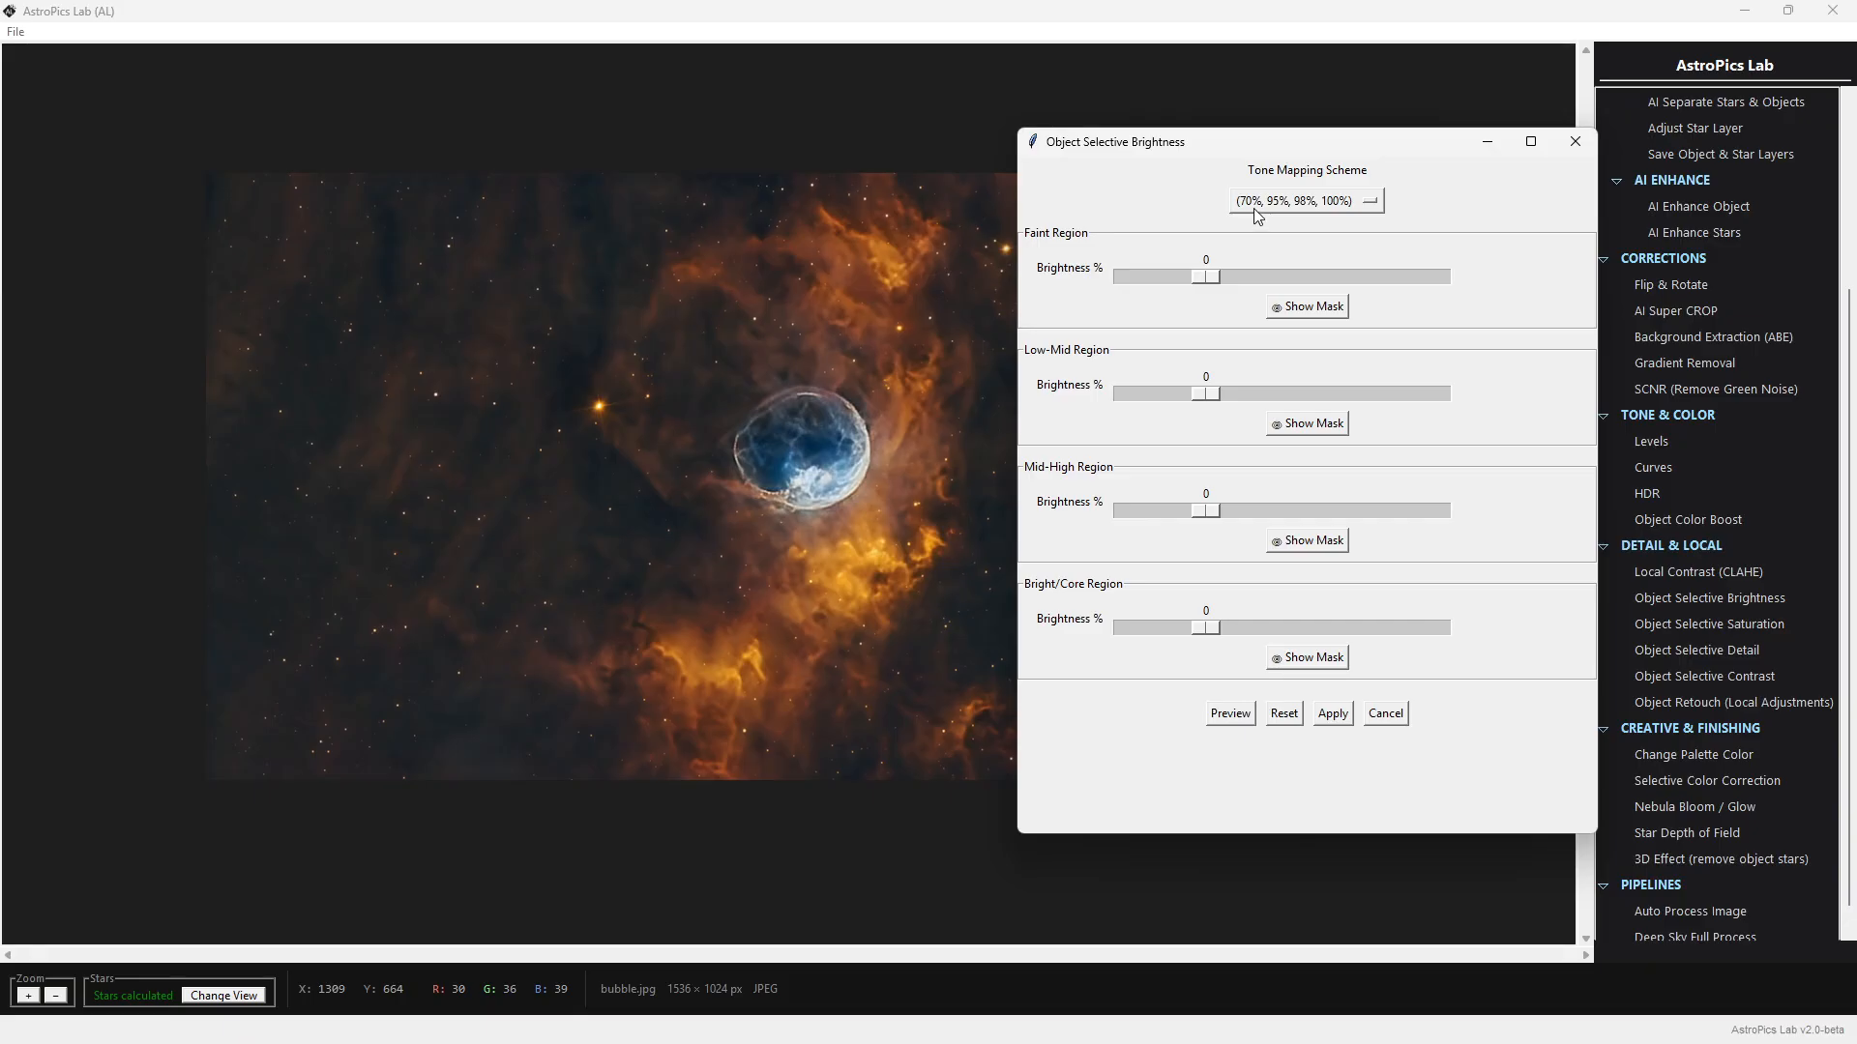
left_click(1330, 310)
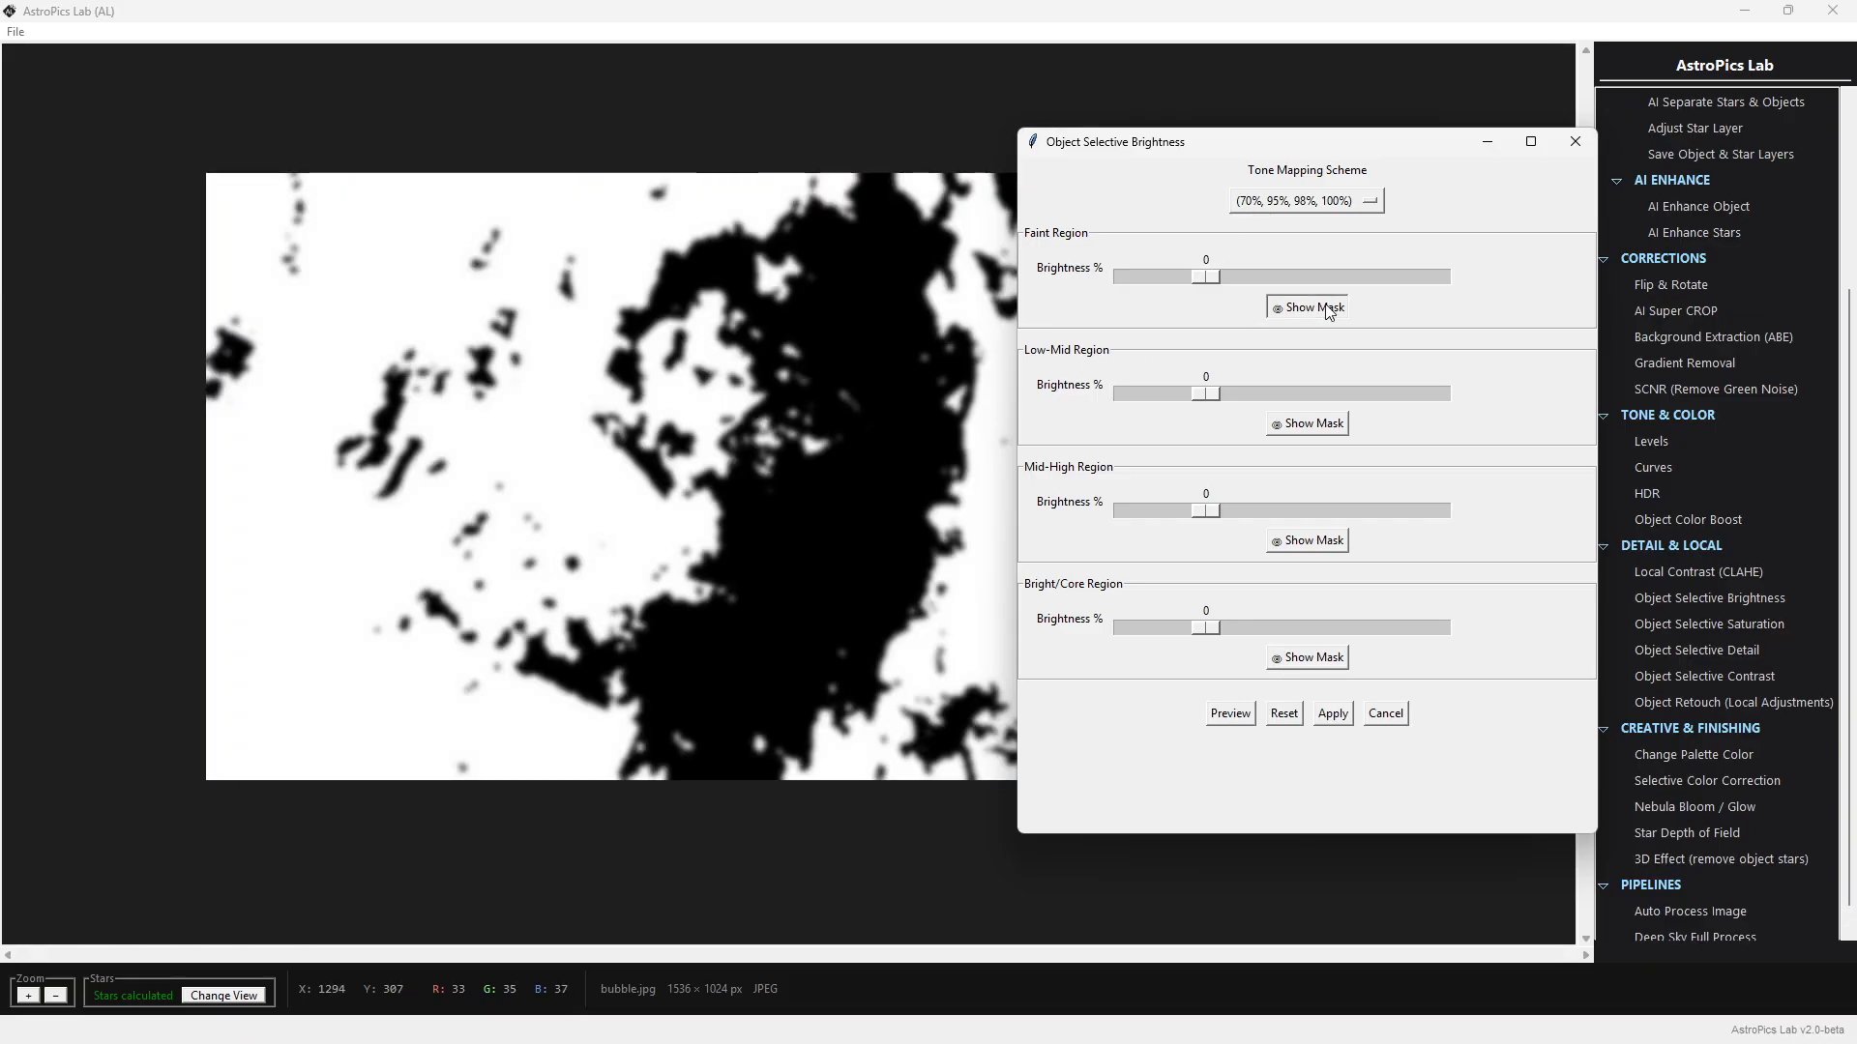
left_click(1330, 310)
left_click(1330, 310)
left_click(1330, 309)
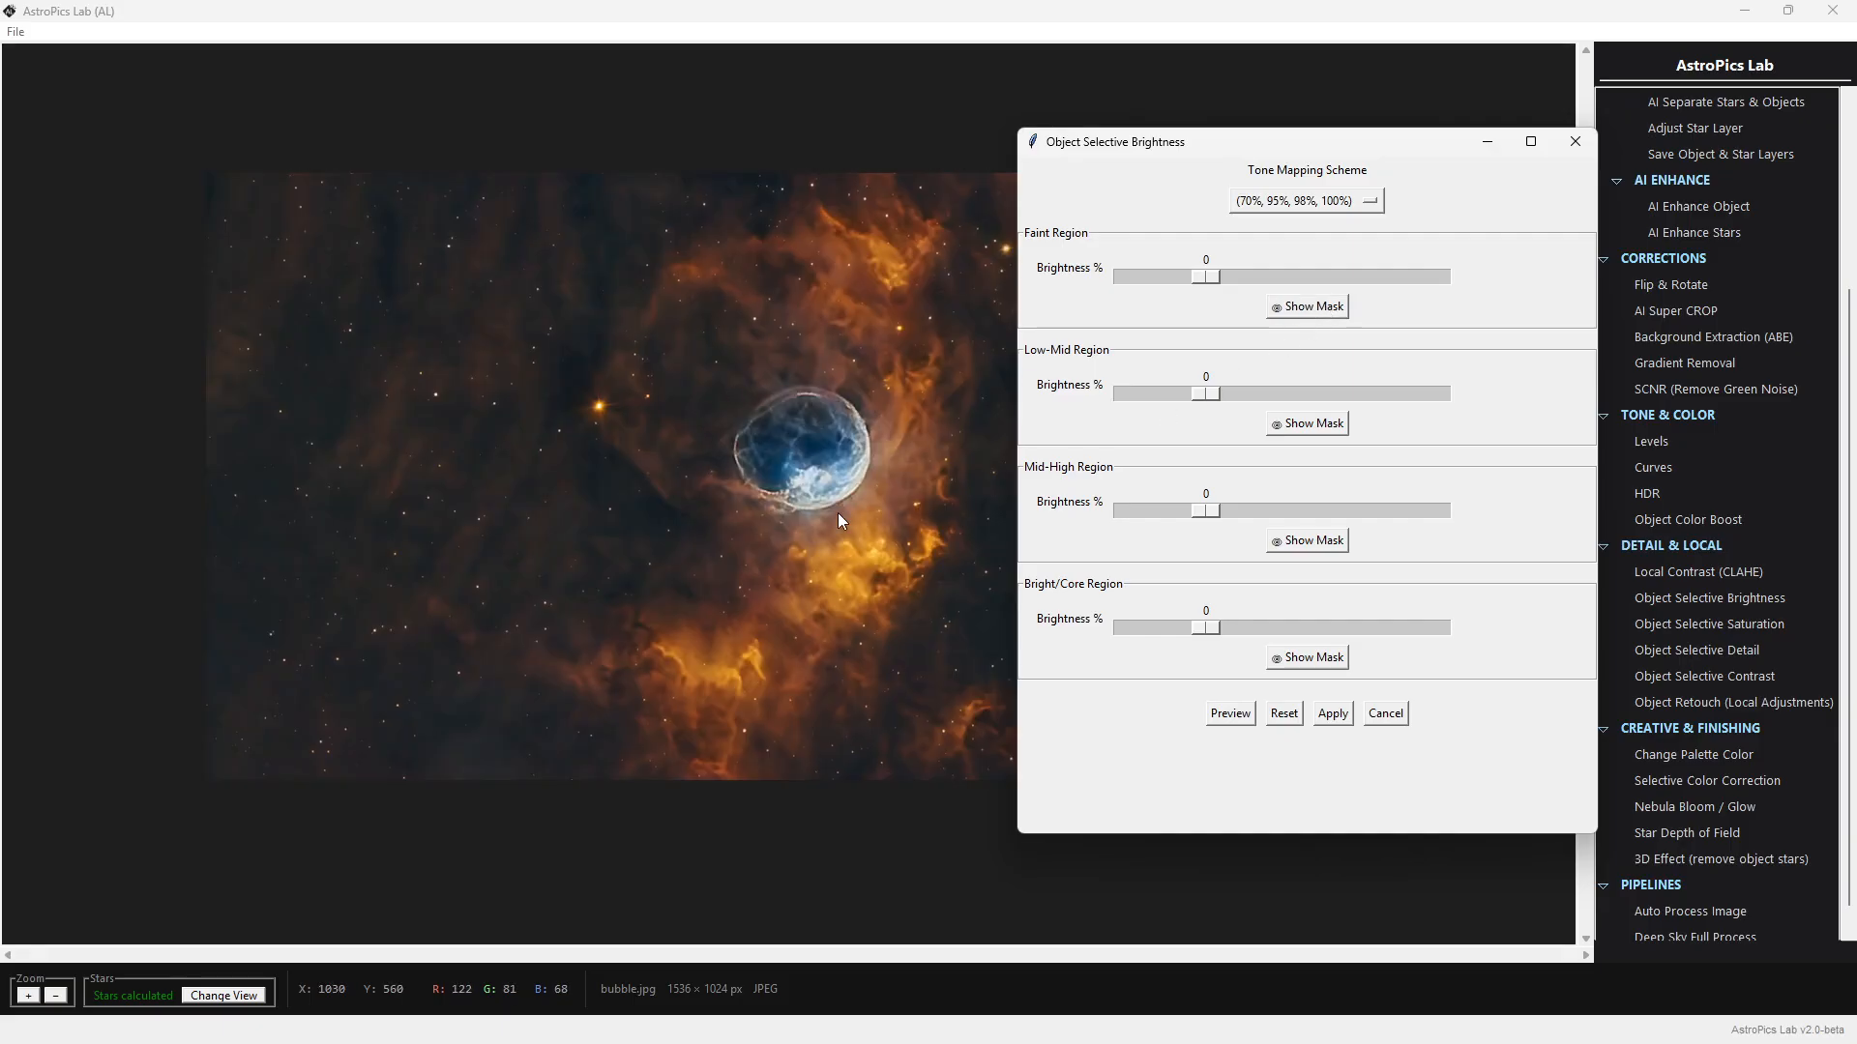
left_click(1316, 432)
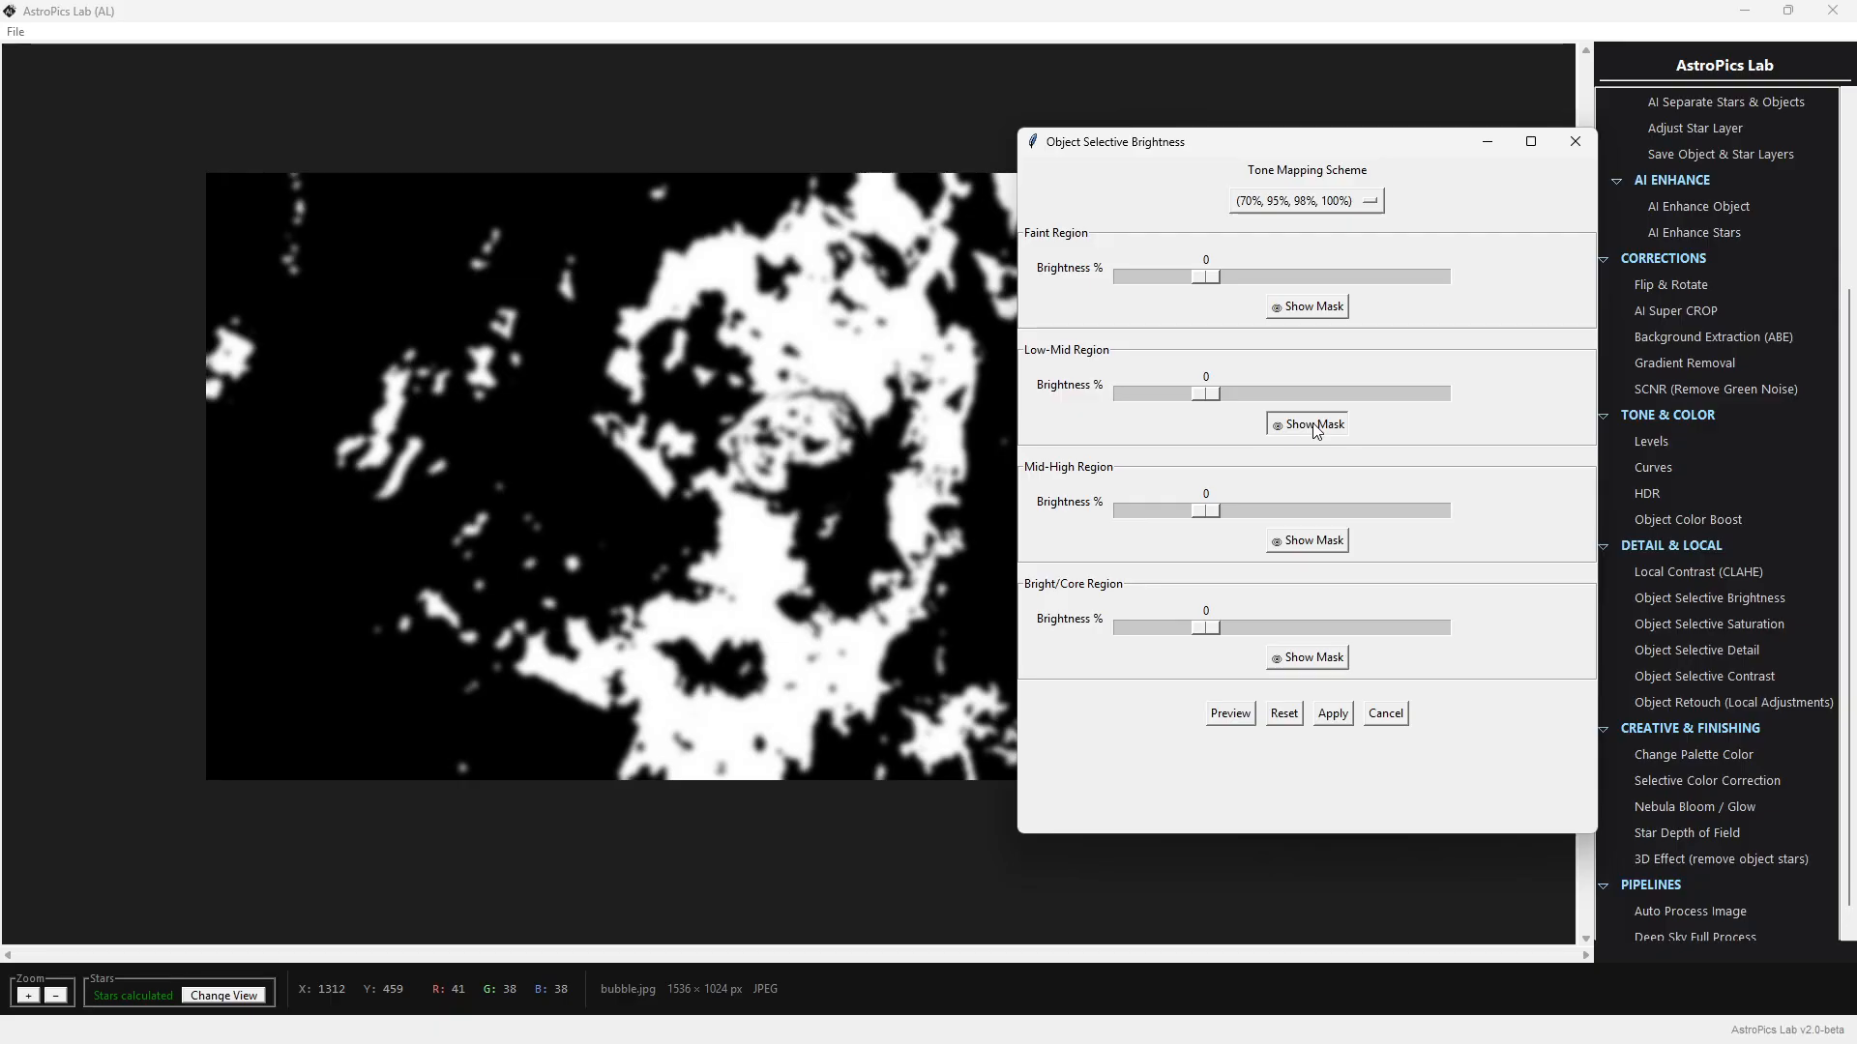
left_click(1316, 546)
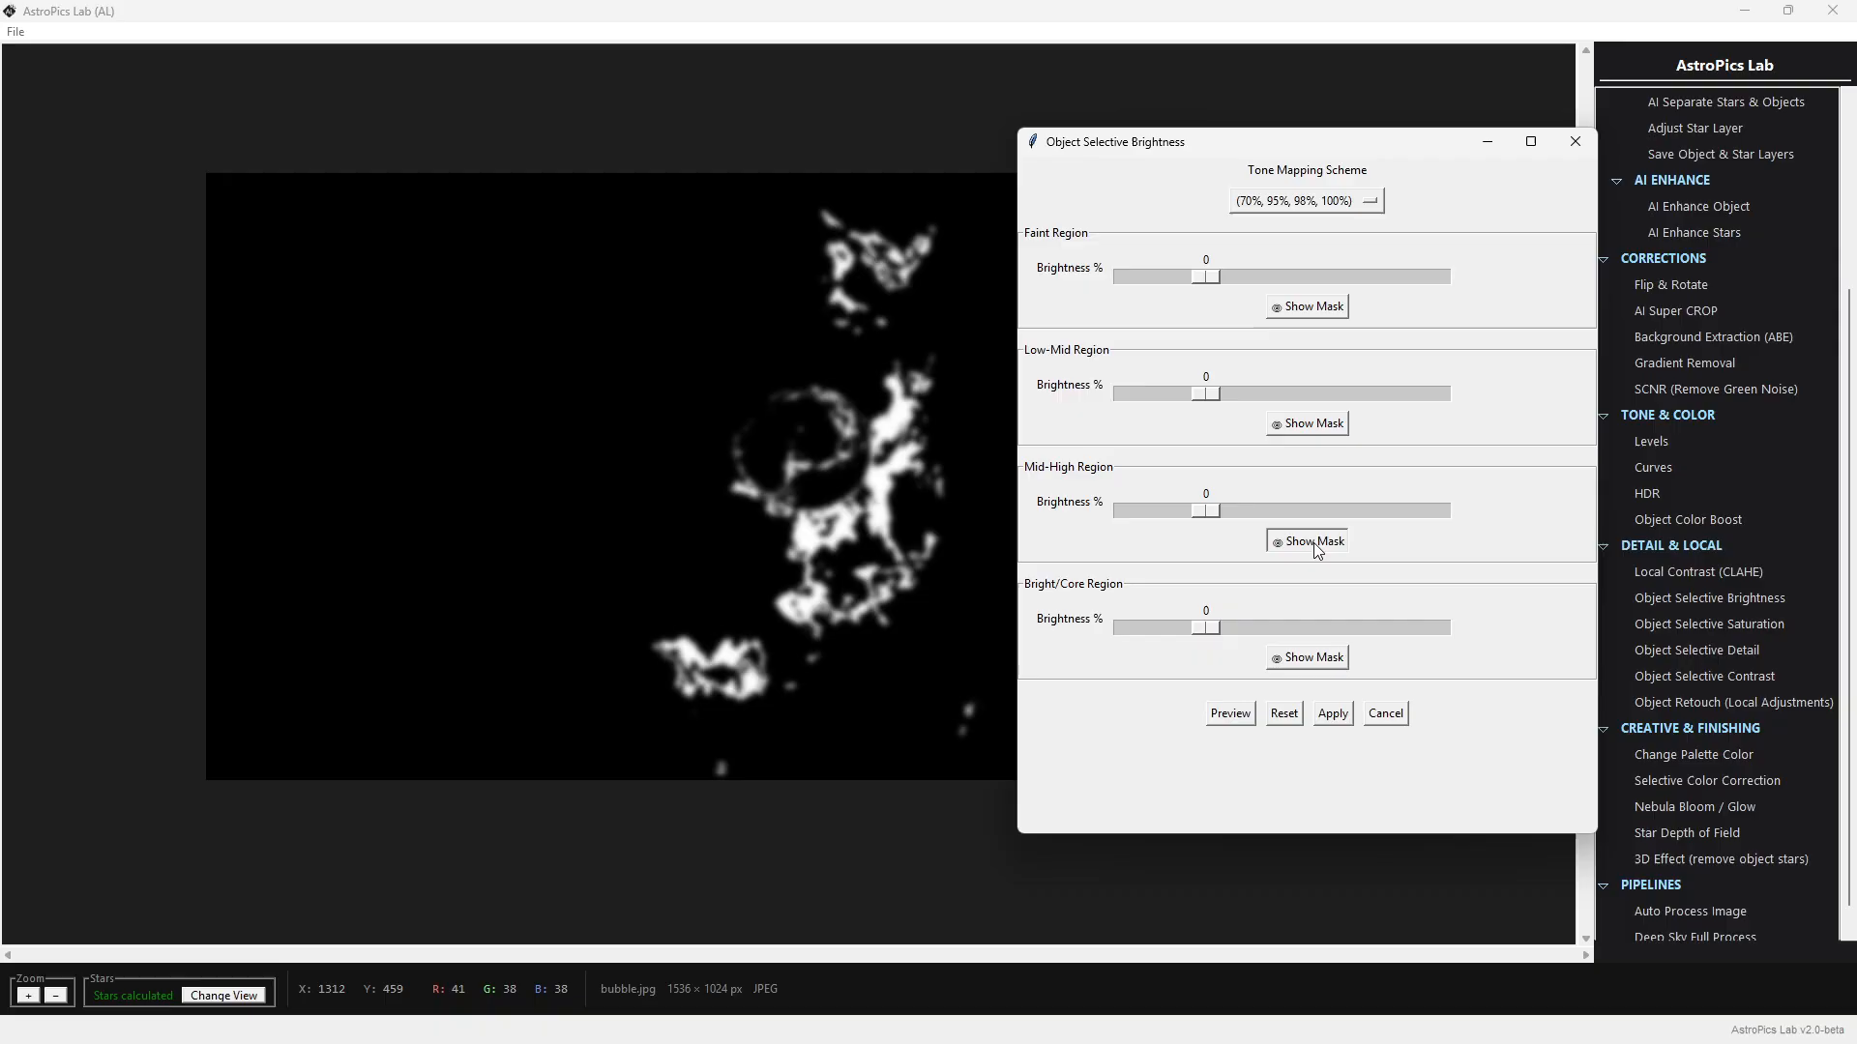
left_click(1320, 661)
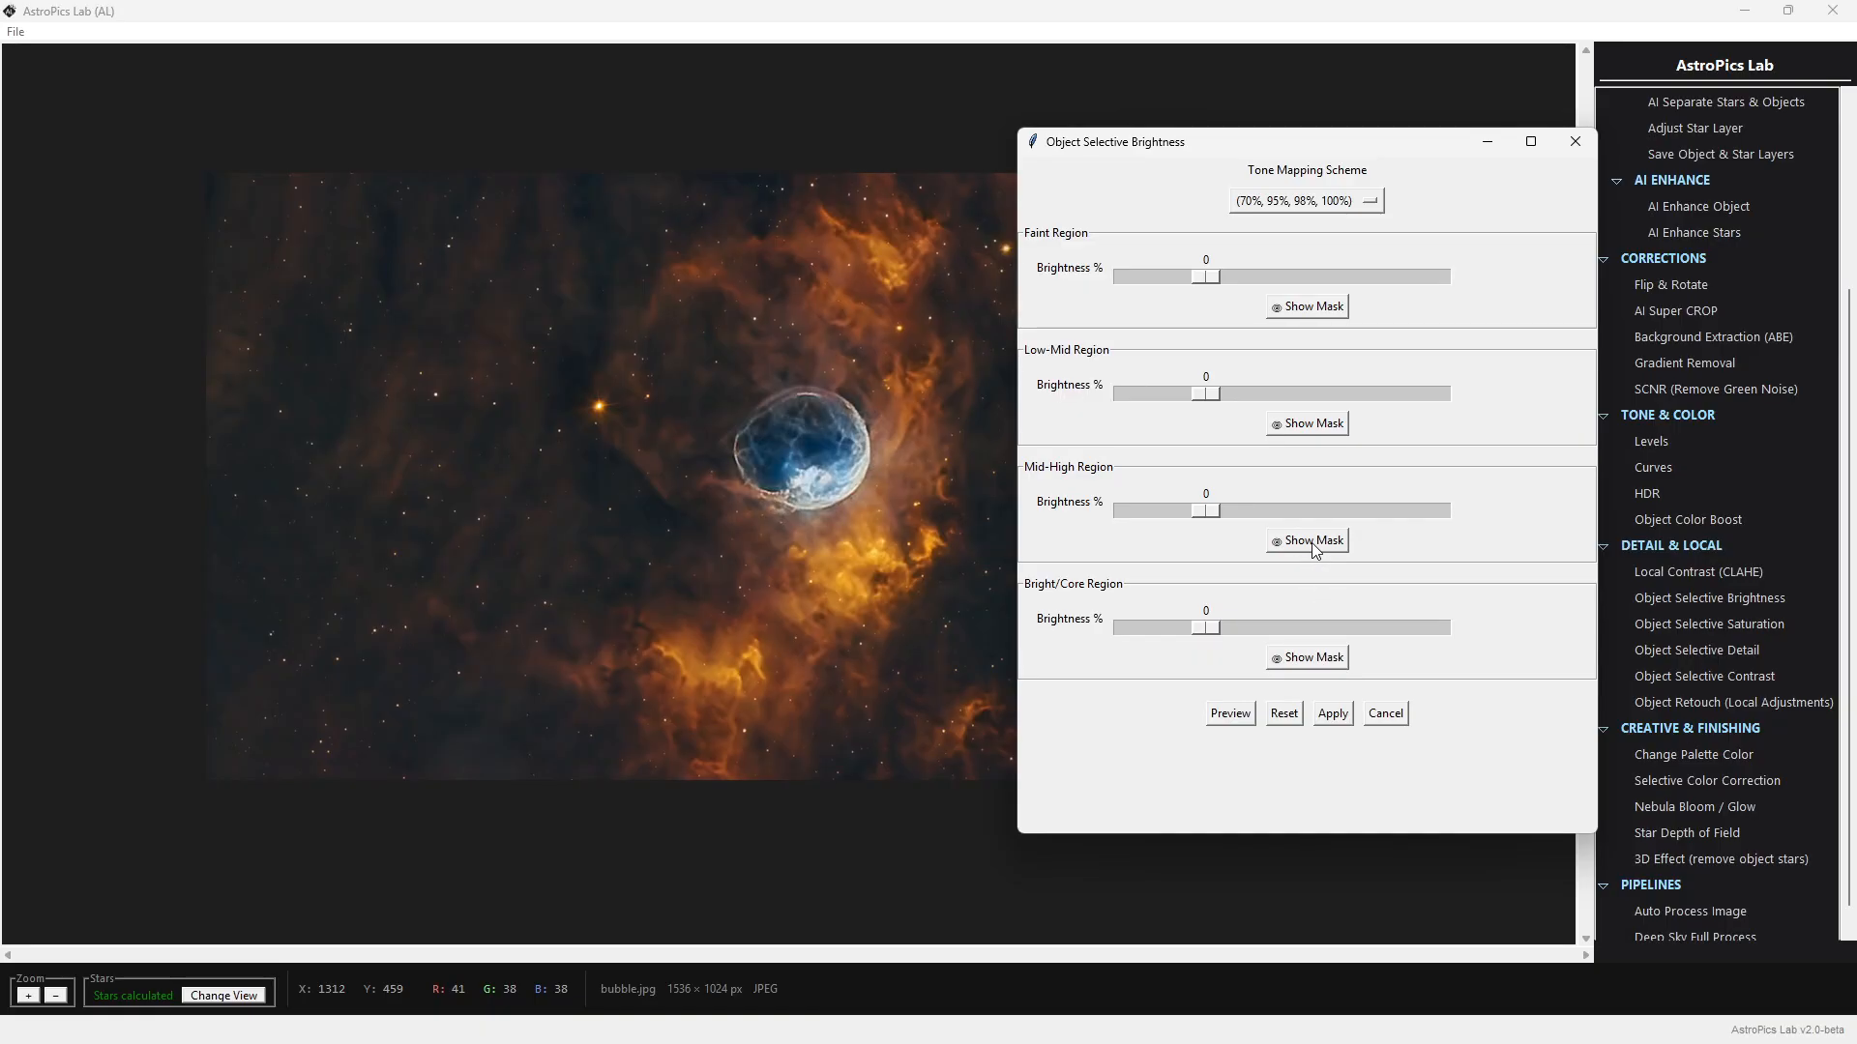
Try Mid-High brightness at 21% and Bright/Core brightness at 8%, previewing each change
left_click(1316, 547)
left_click_drag(1217, 511, 1226, 513)
left_click(1231, 712)
left_click(1240, 713)
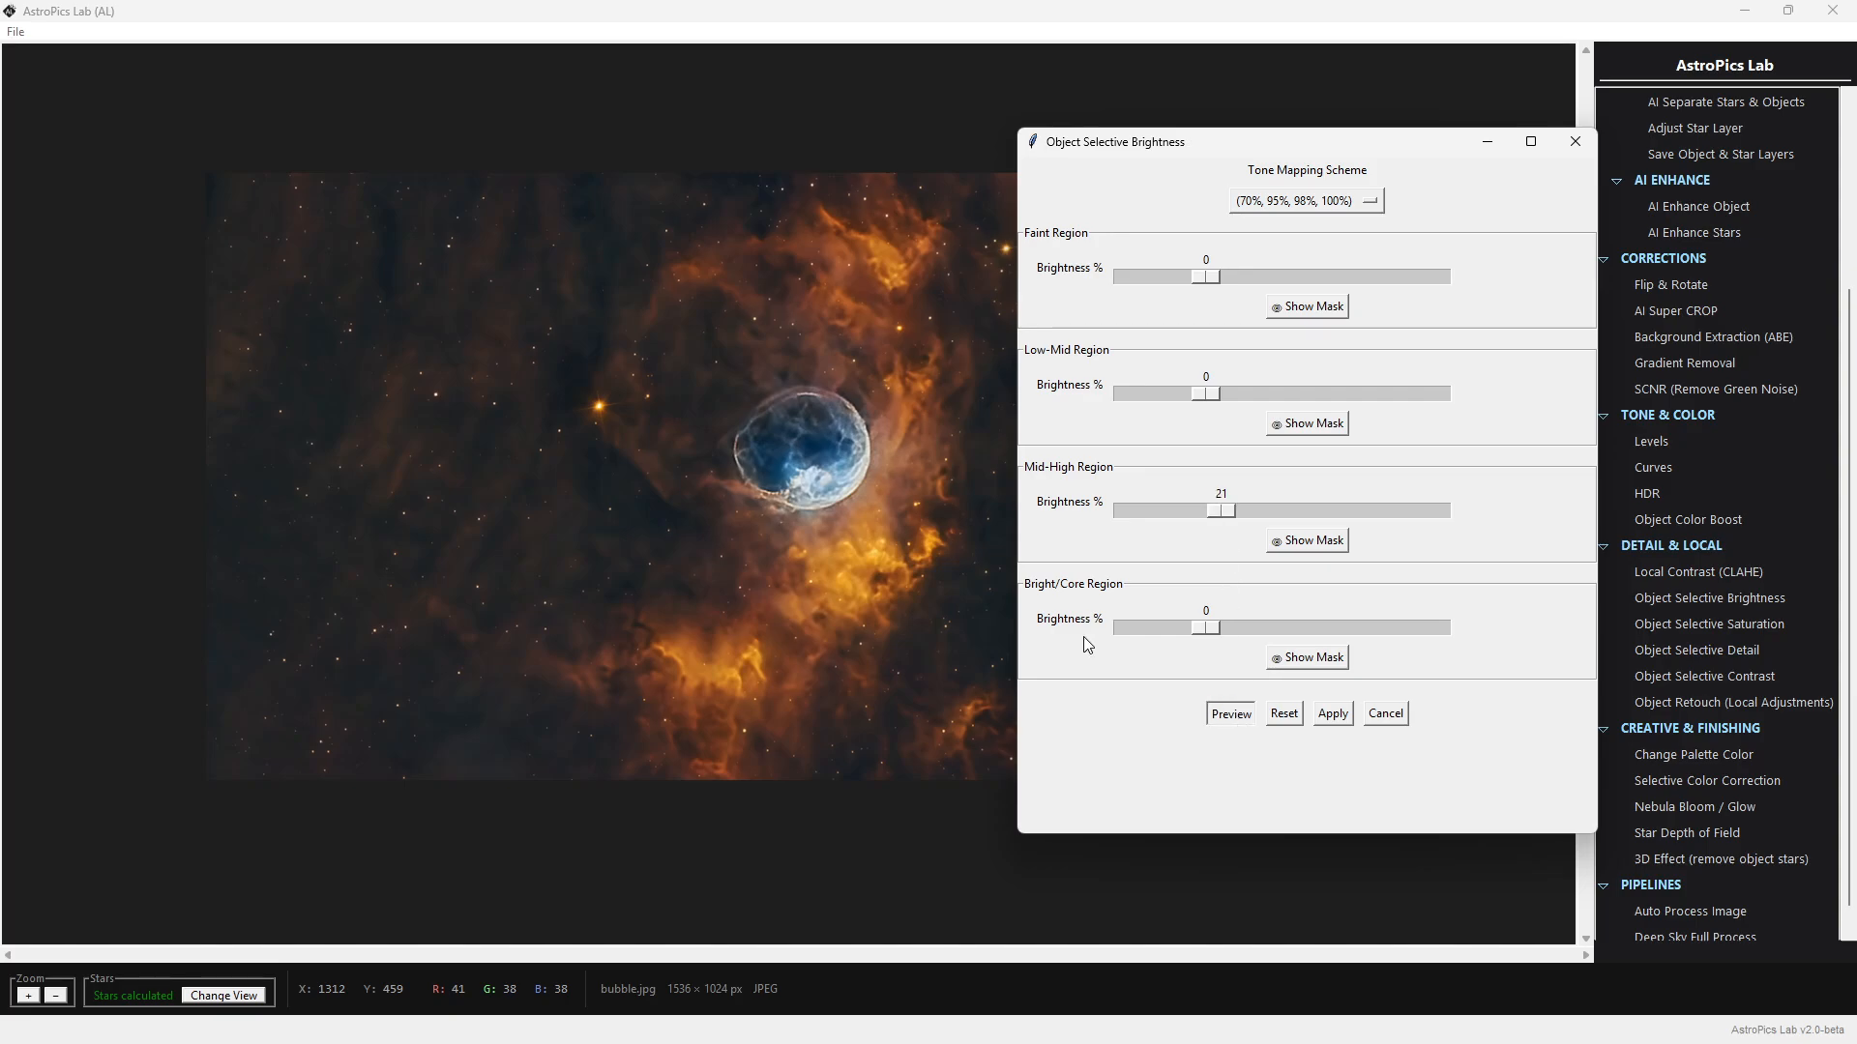
left_click_drag(1206, 629, 1220, 629)
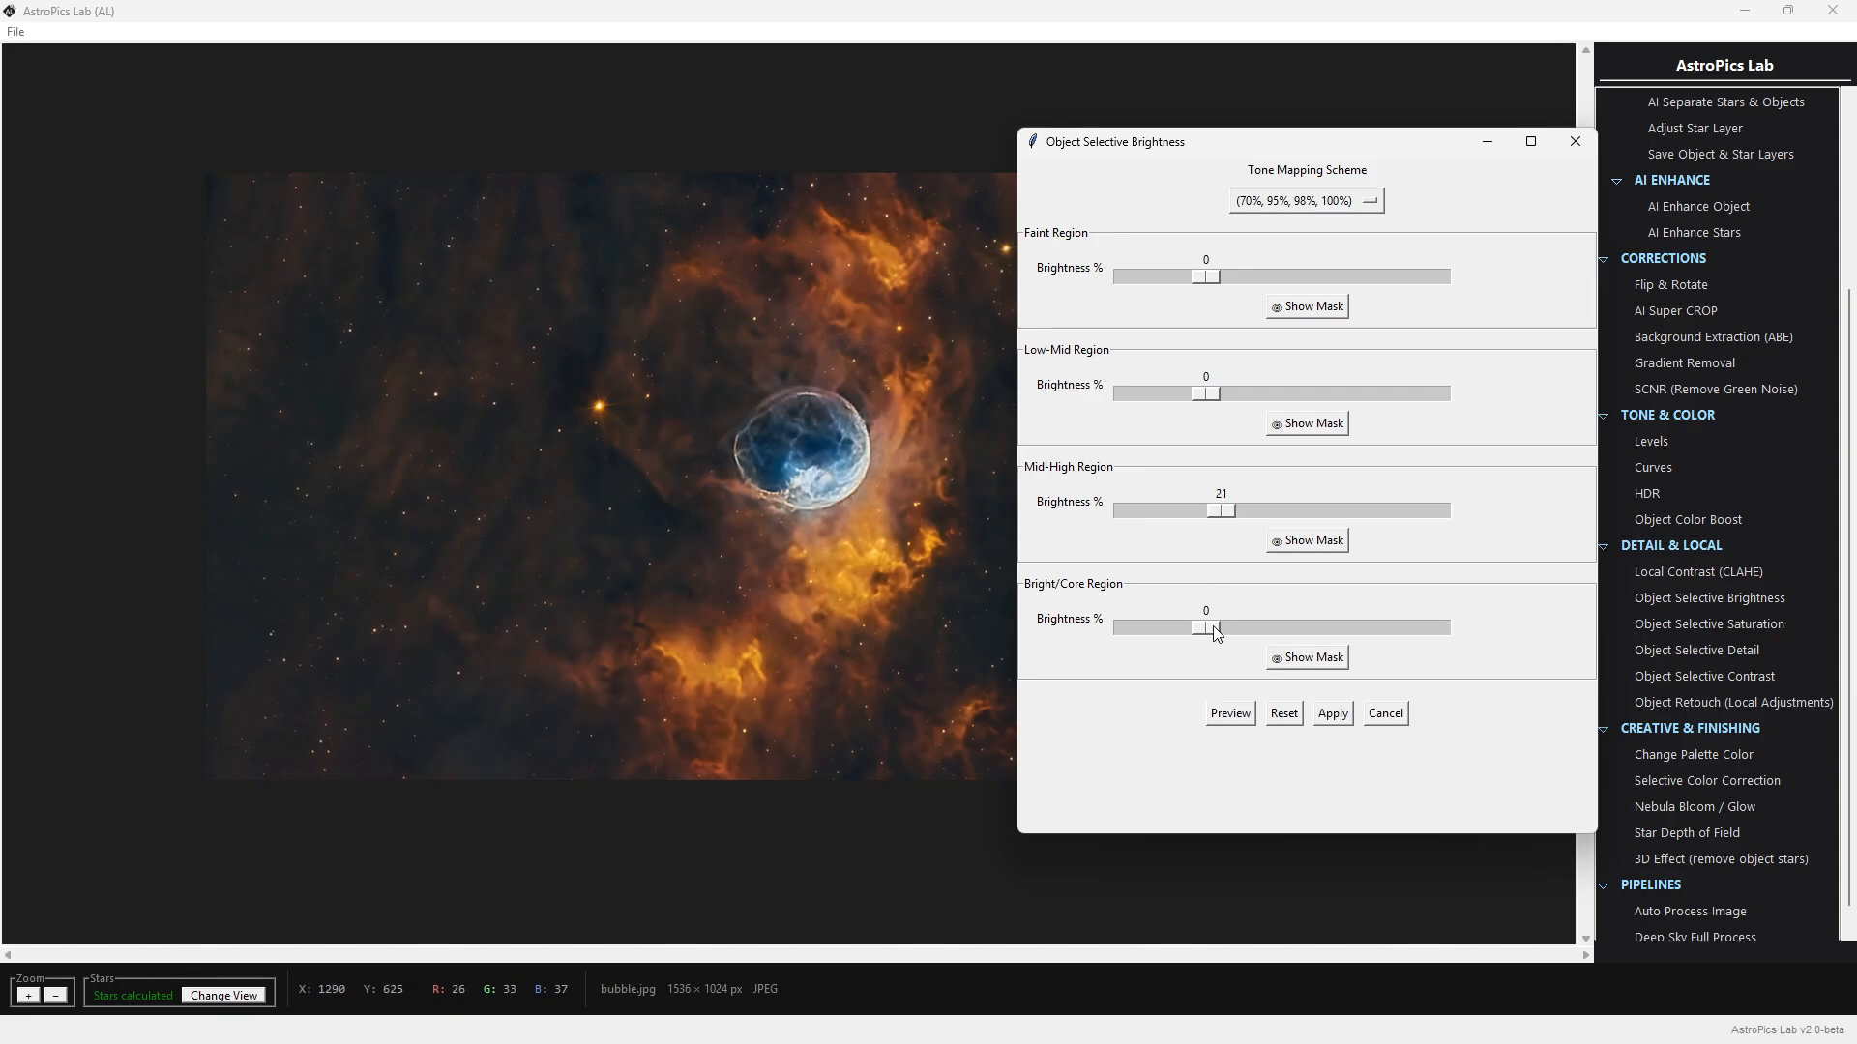
left_click(1233, 715)
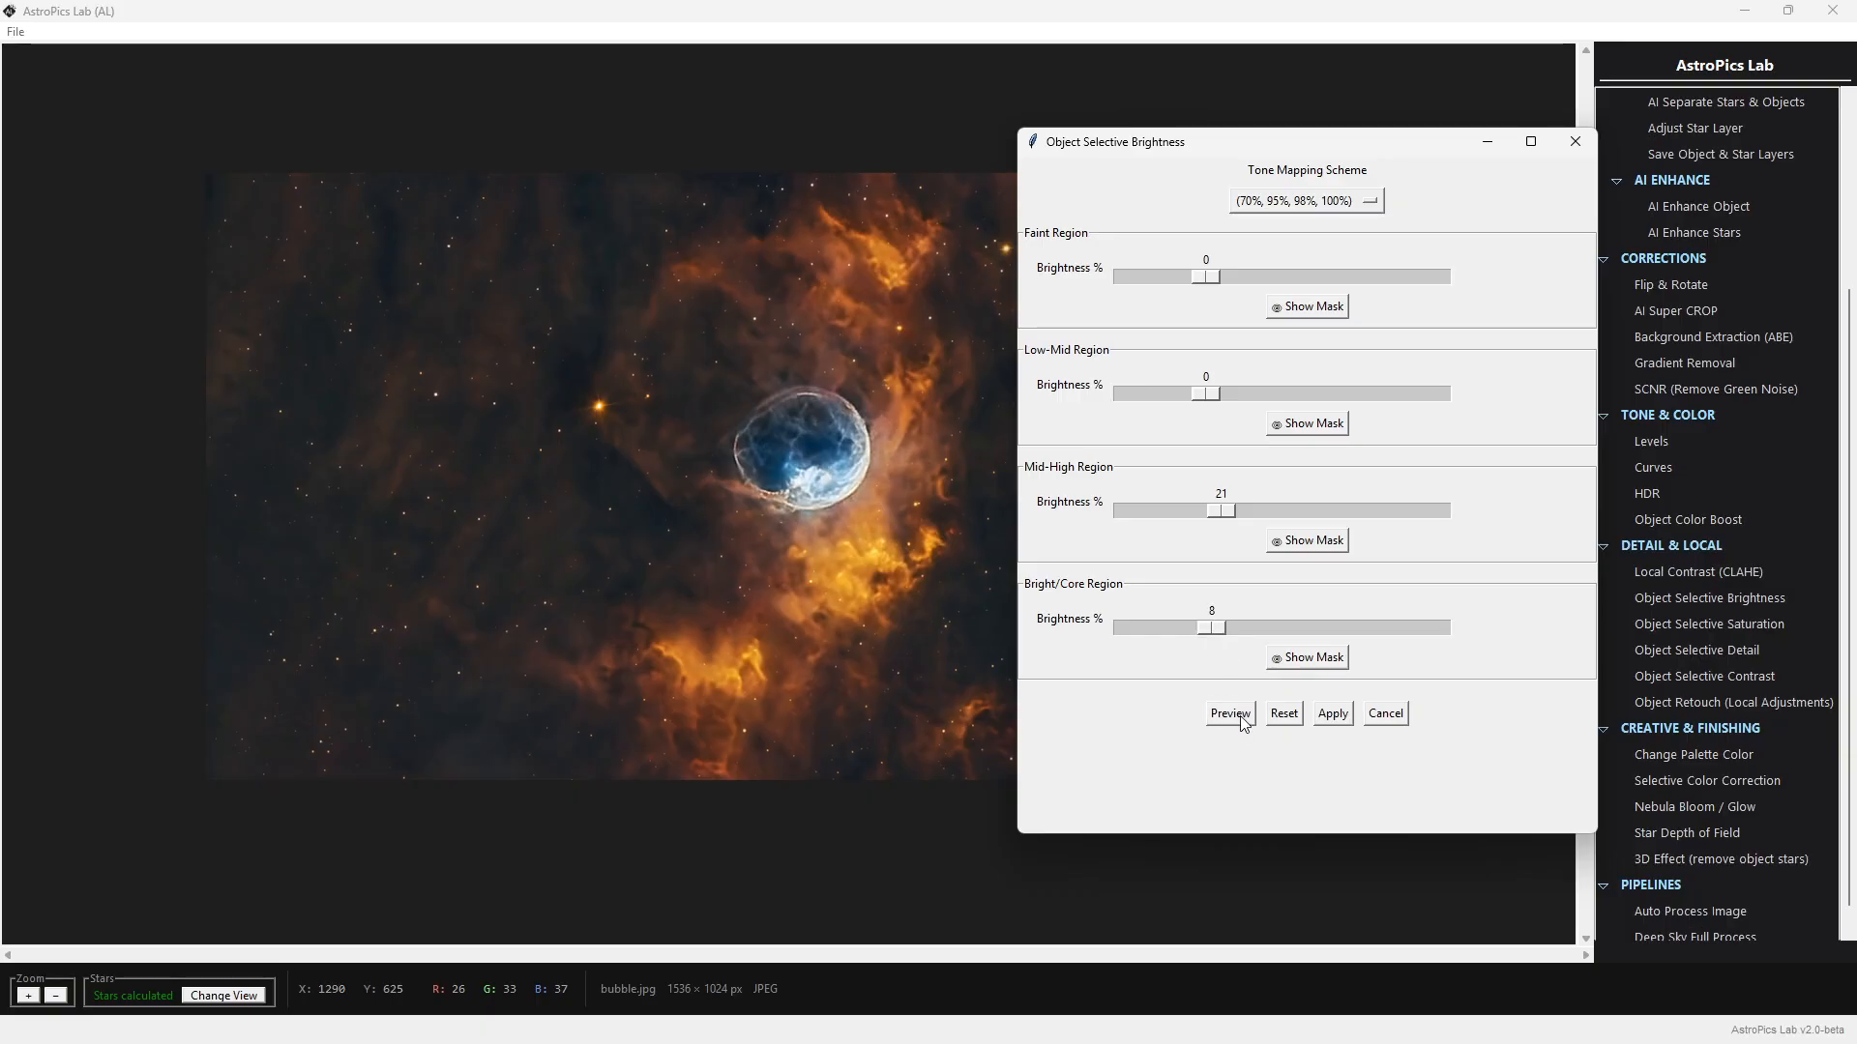
left_click(1243, 716)
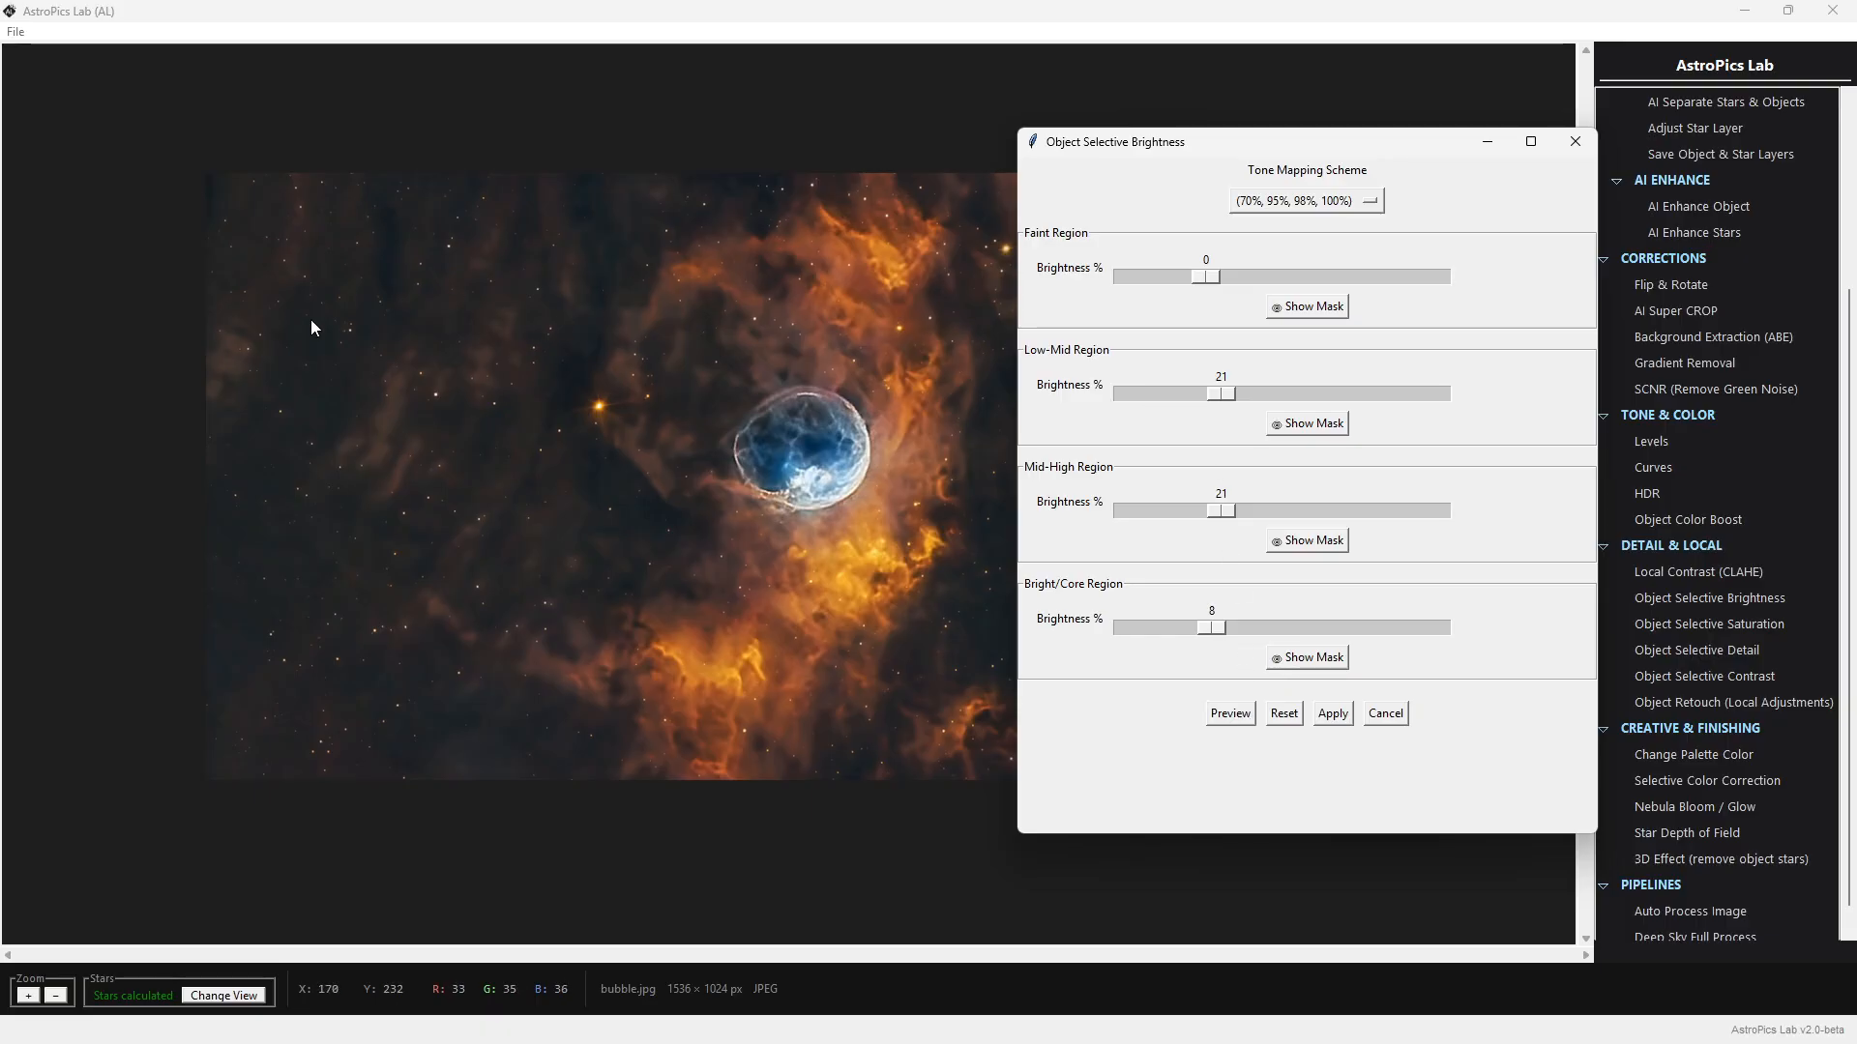
Try Low-Mid brightness at 7% and slightly lower with previews, and cancel the selective brightness adjustment
left_click_drag(1220, 402, 1210, 397)
left_click(1239, 718)
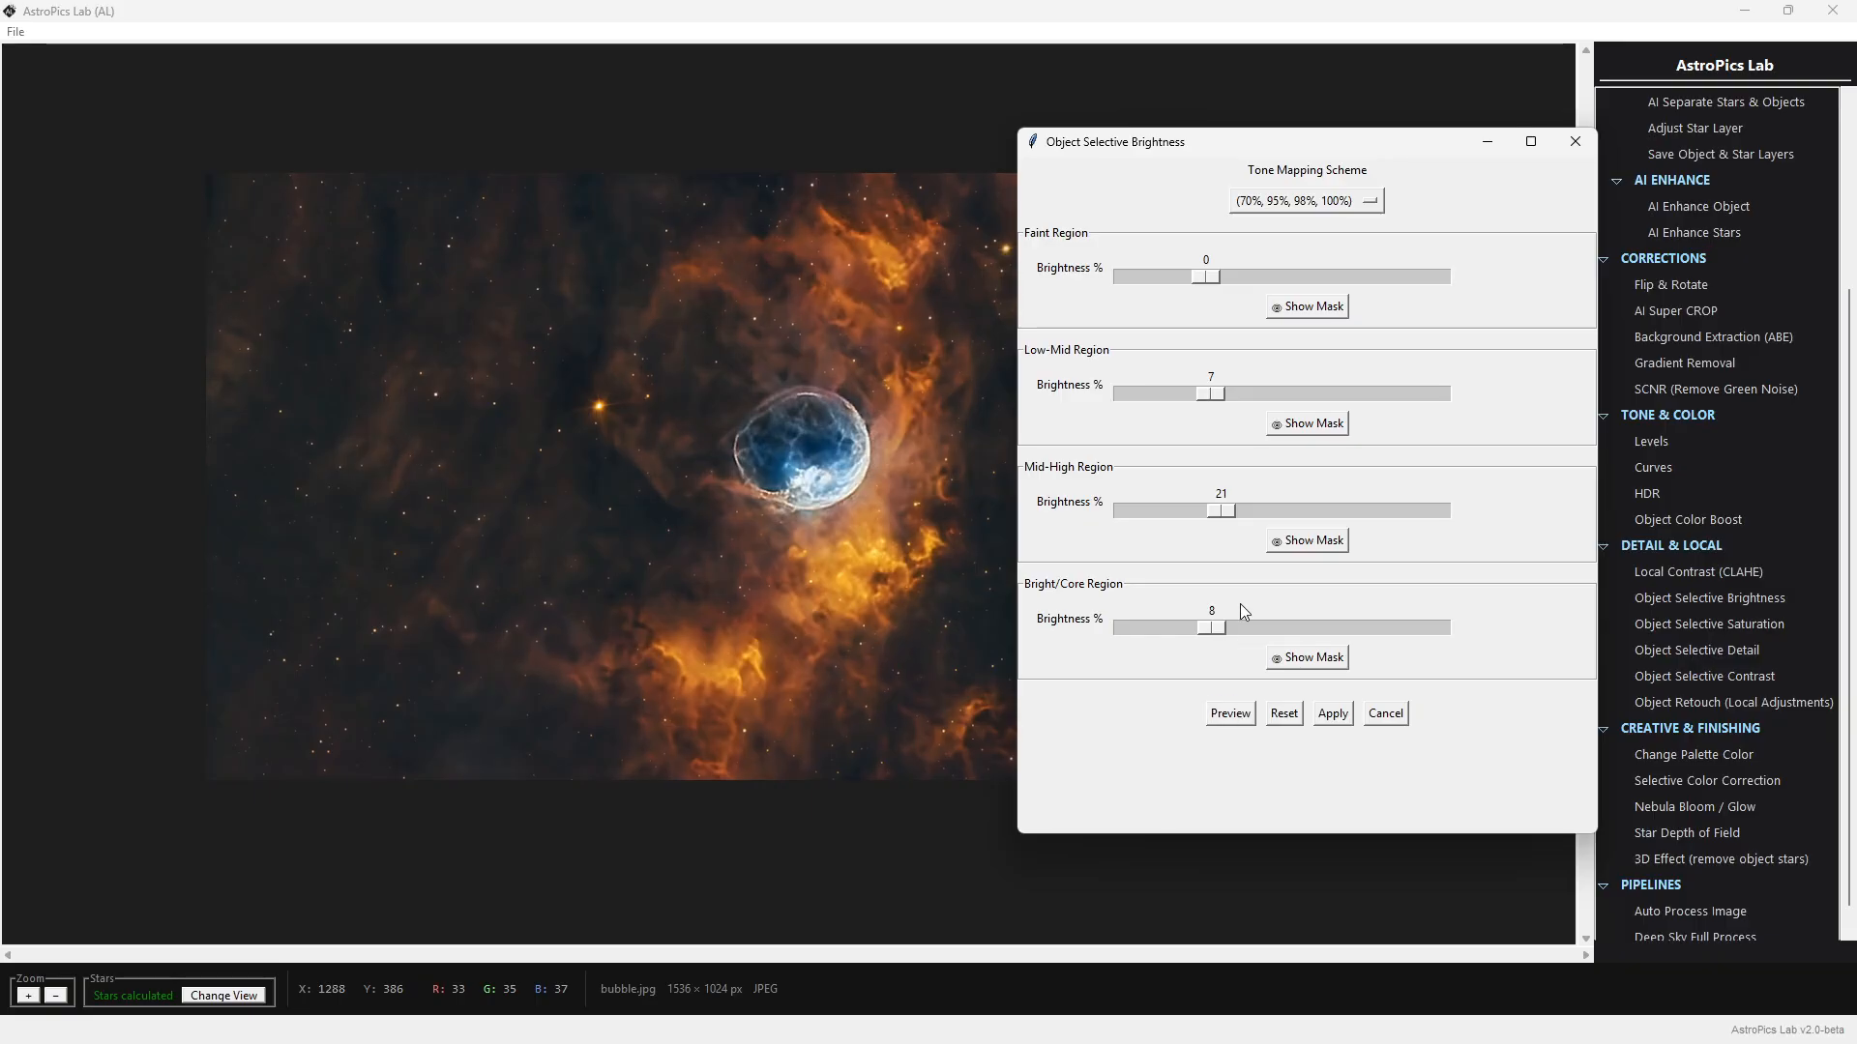
key("Left")
key("Left")
key("Left")
key("Left")
left_click(1229, 714)
left_click(1377, 716)
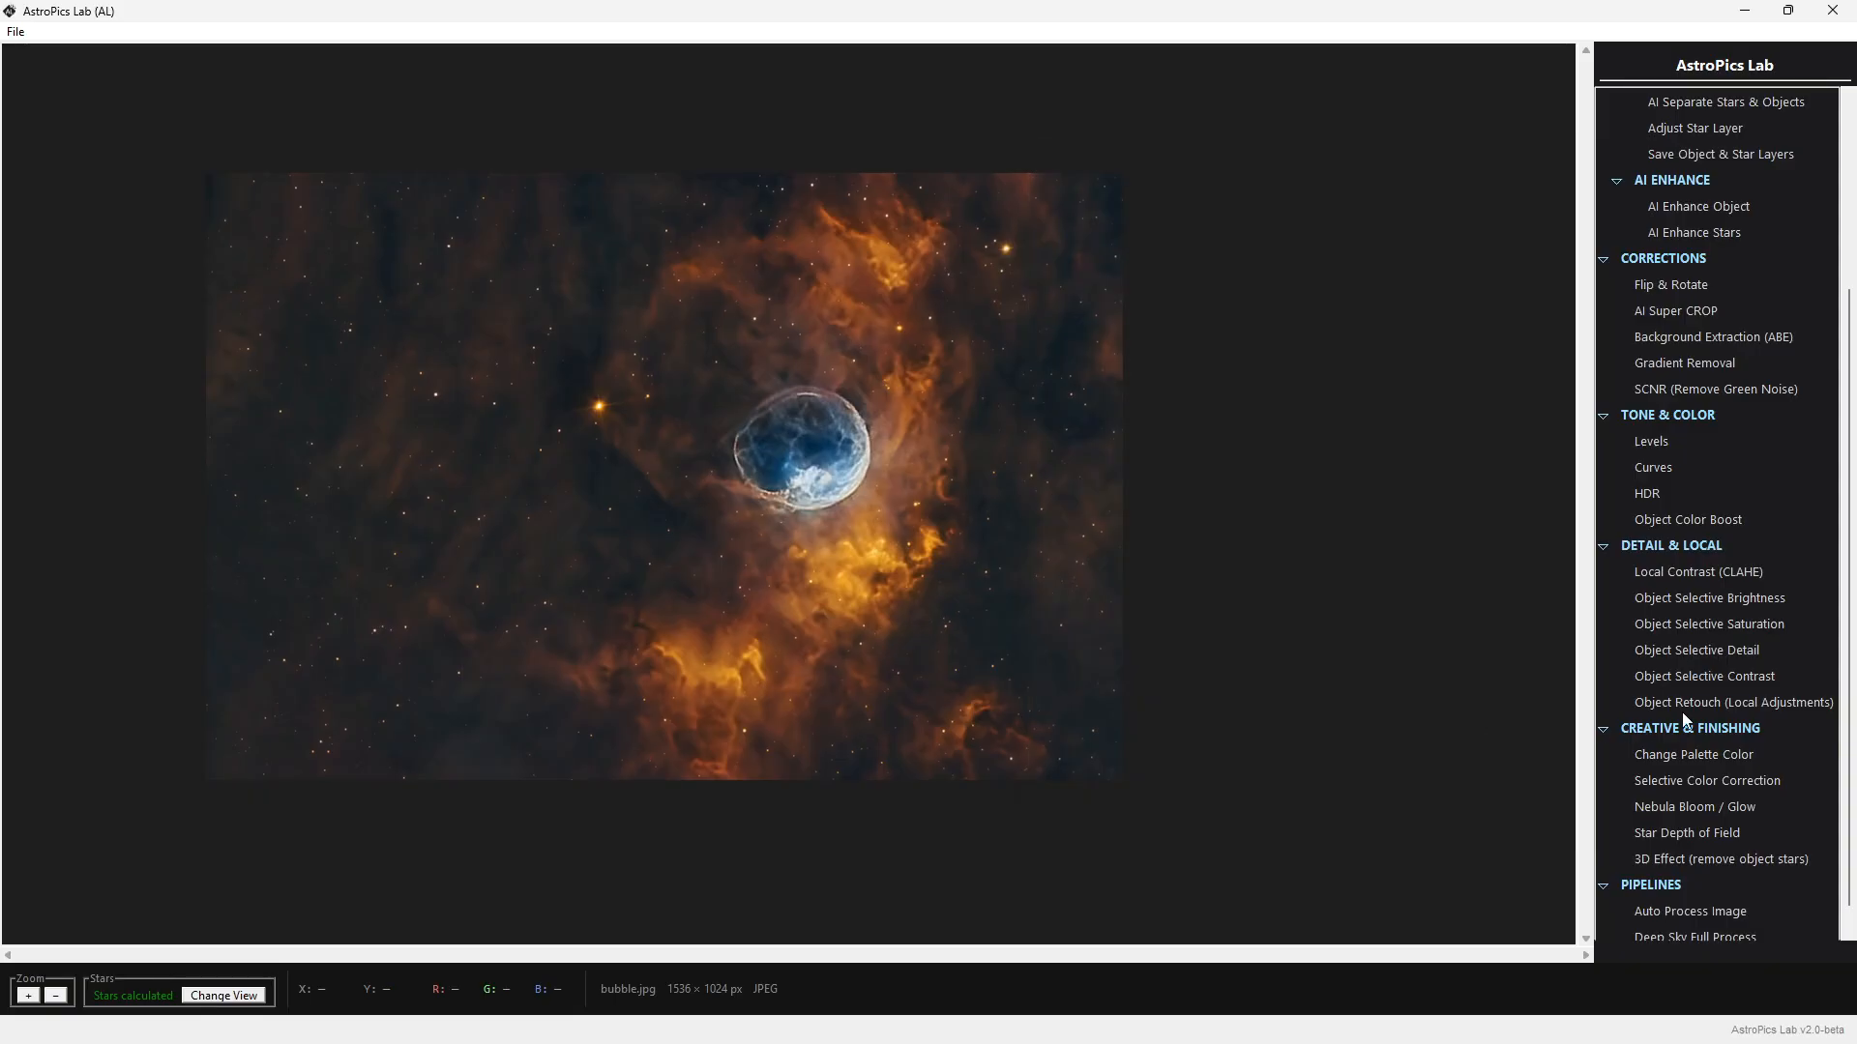
Look at the settings of Object Selective Saturation, Detail and Contrast, closing each without changes
left_click(1754, 628)
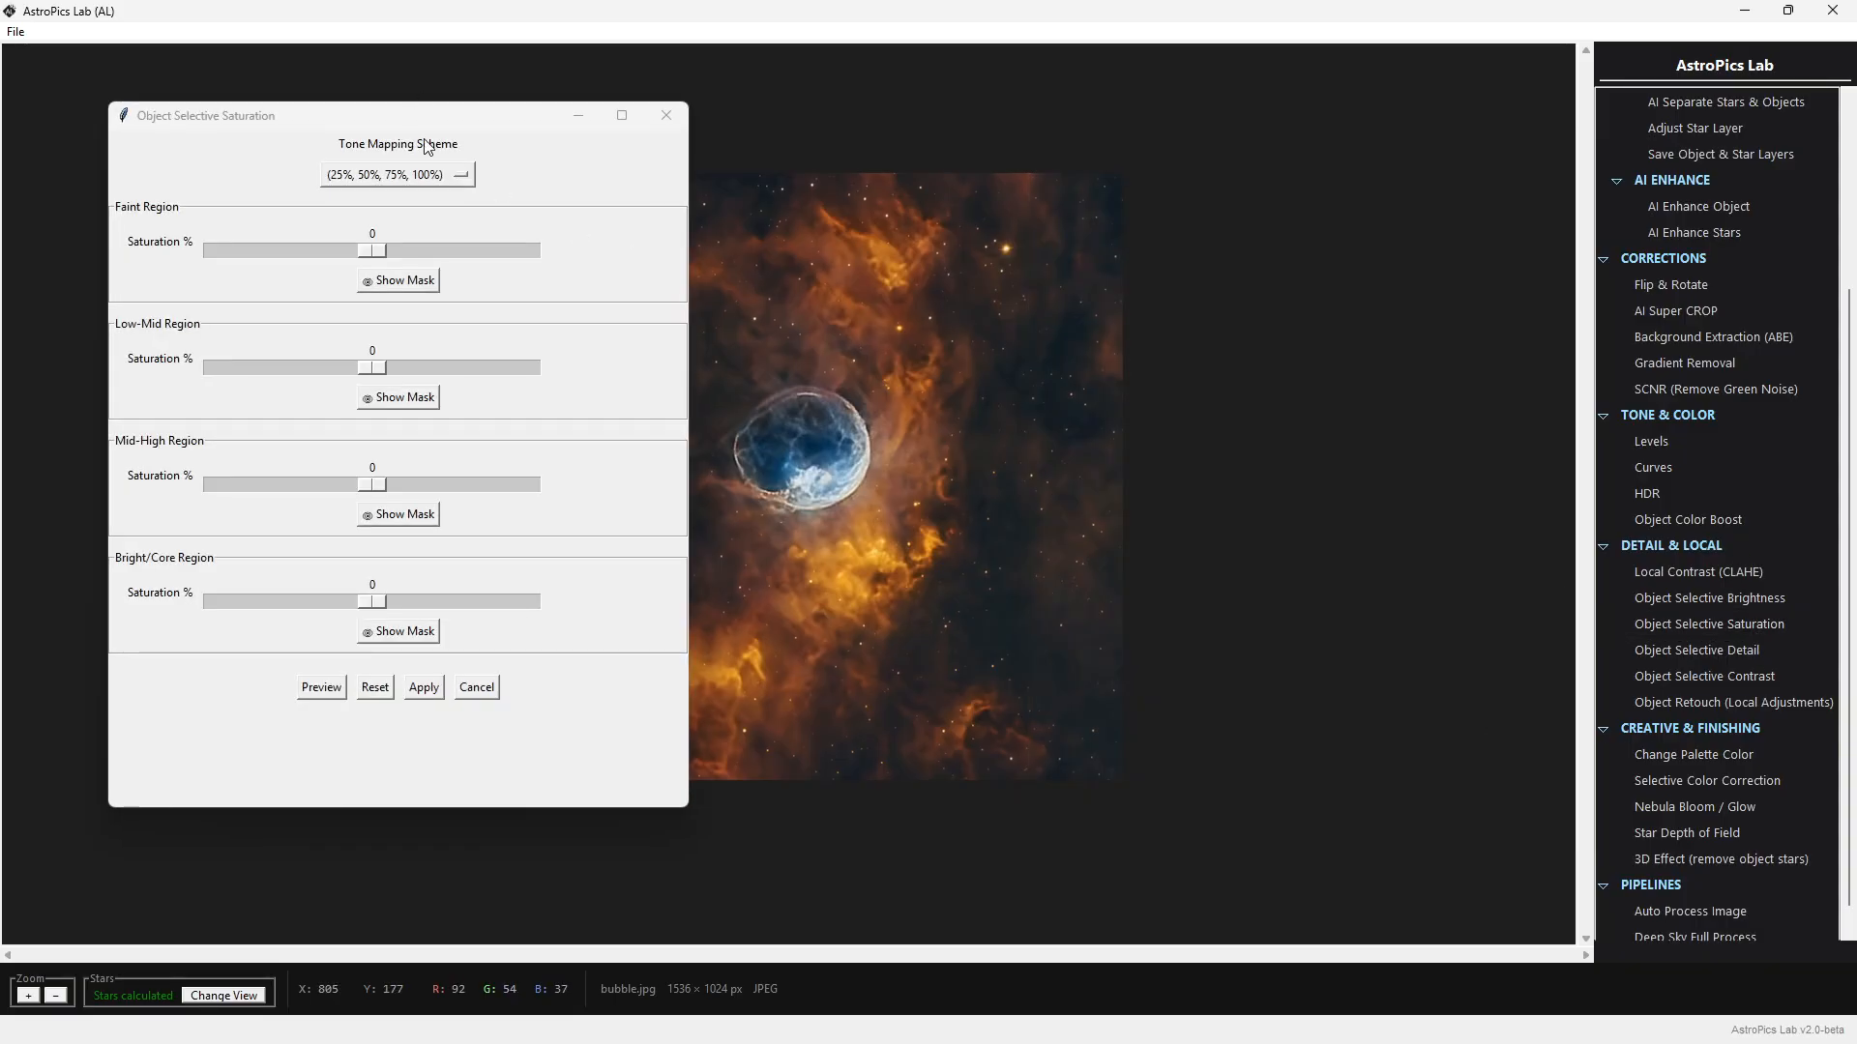
left_click(667, 116)
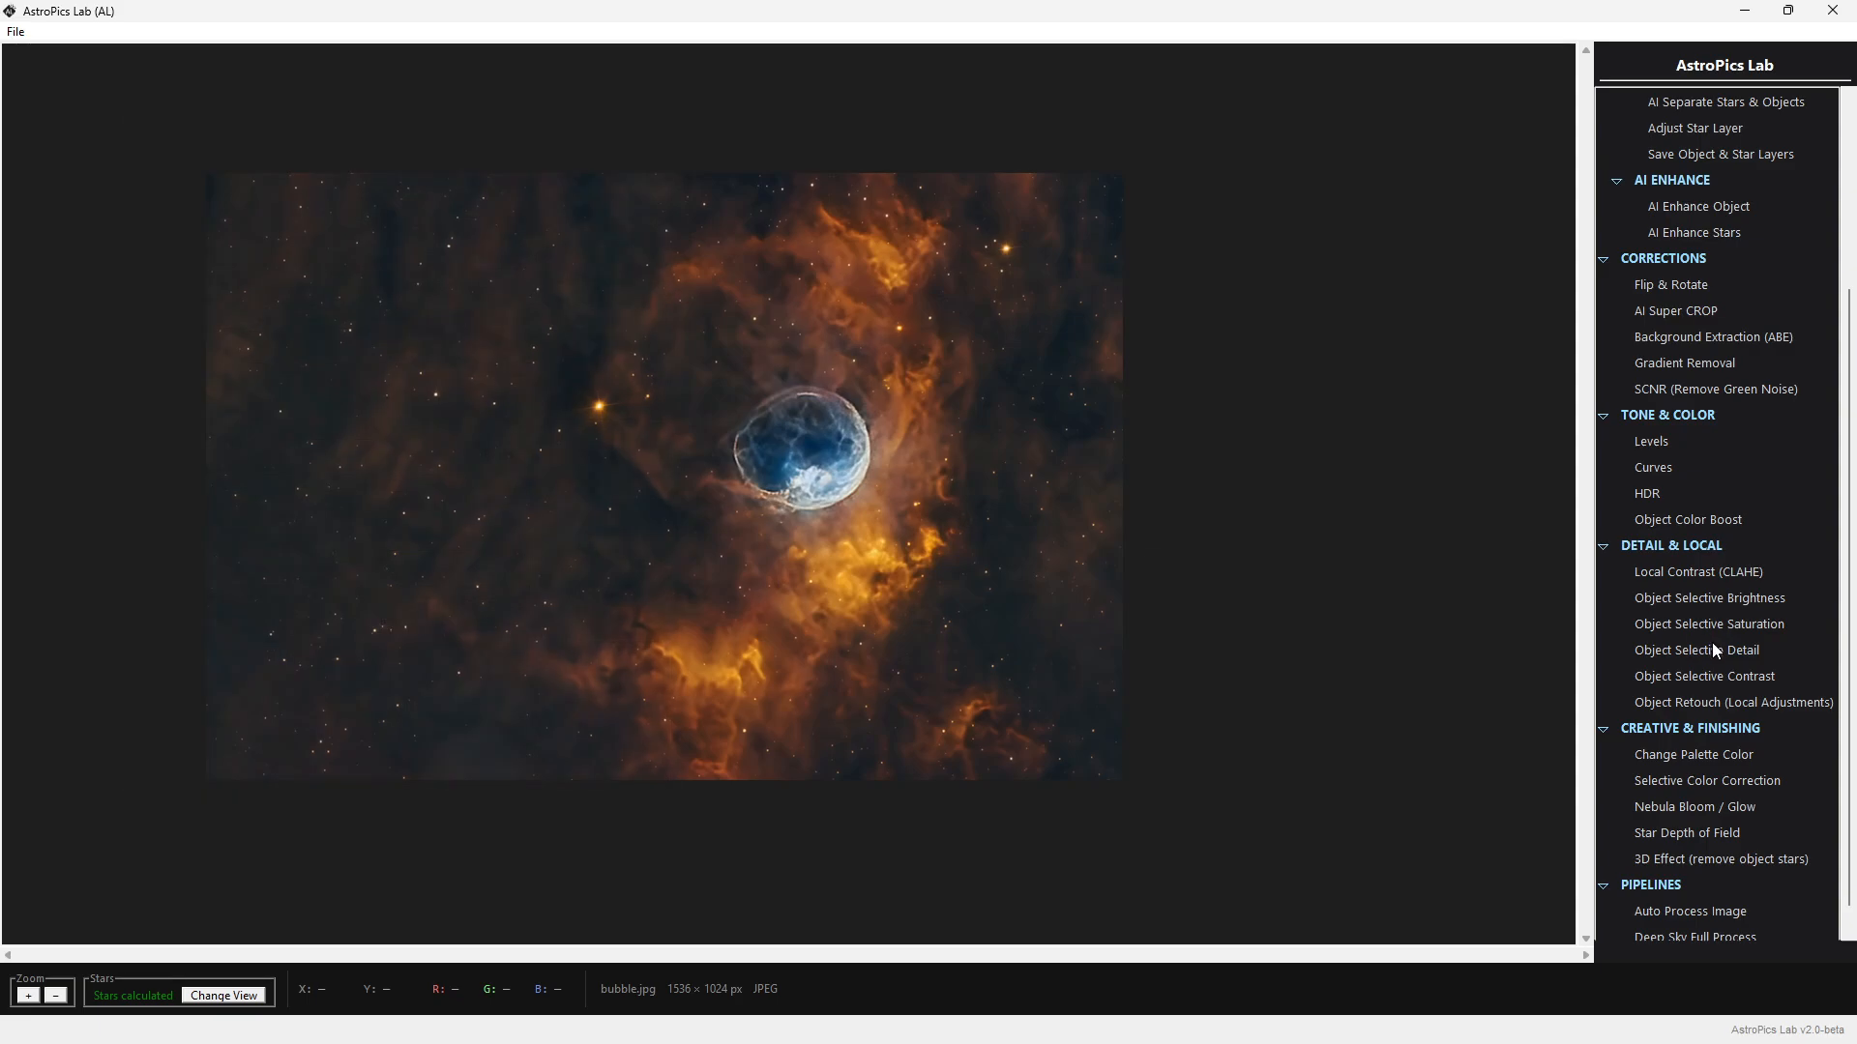
left_click(1728, 656)
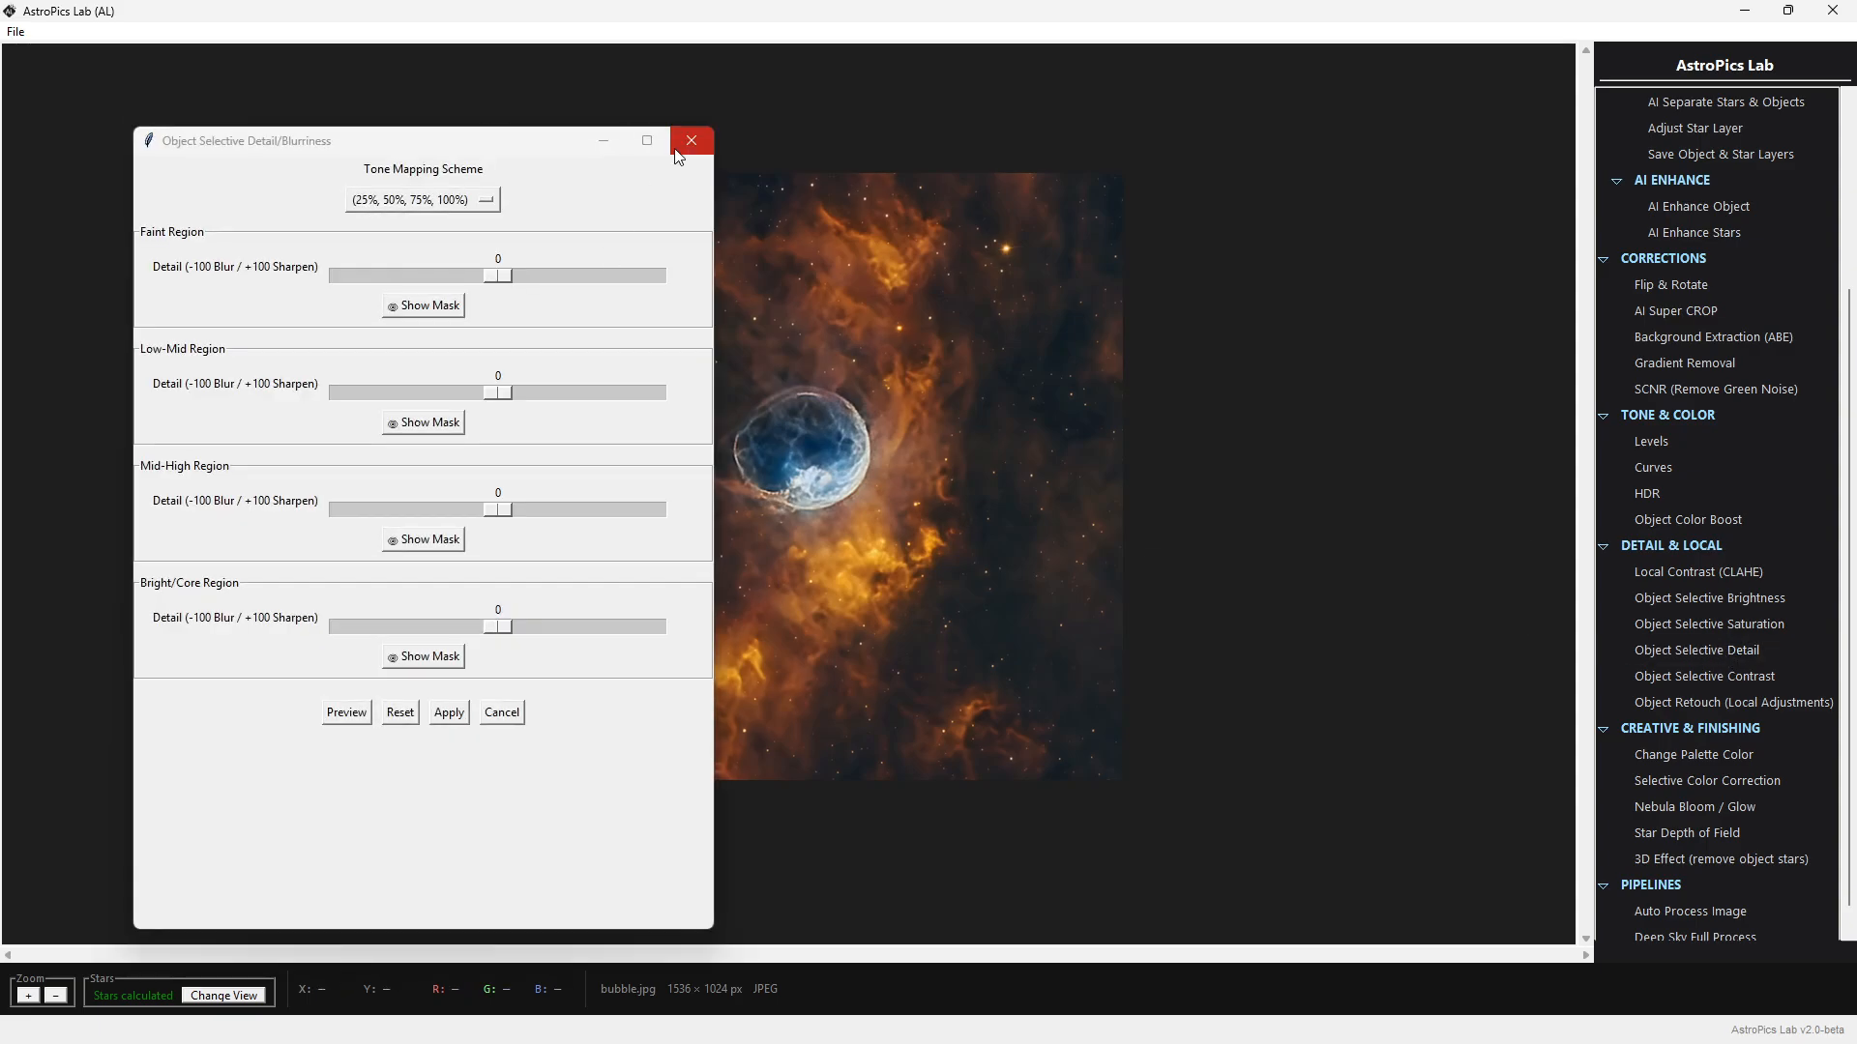
left_click(692, 140)
left_click(1768, 679)
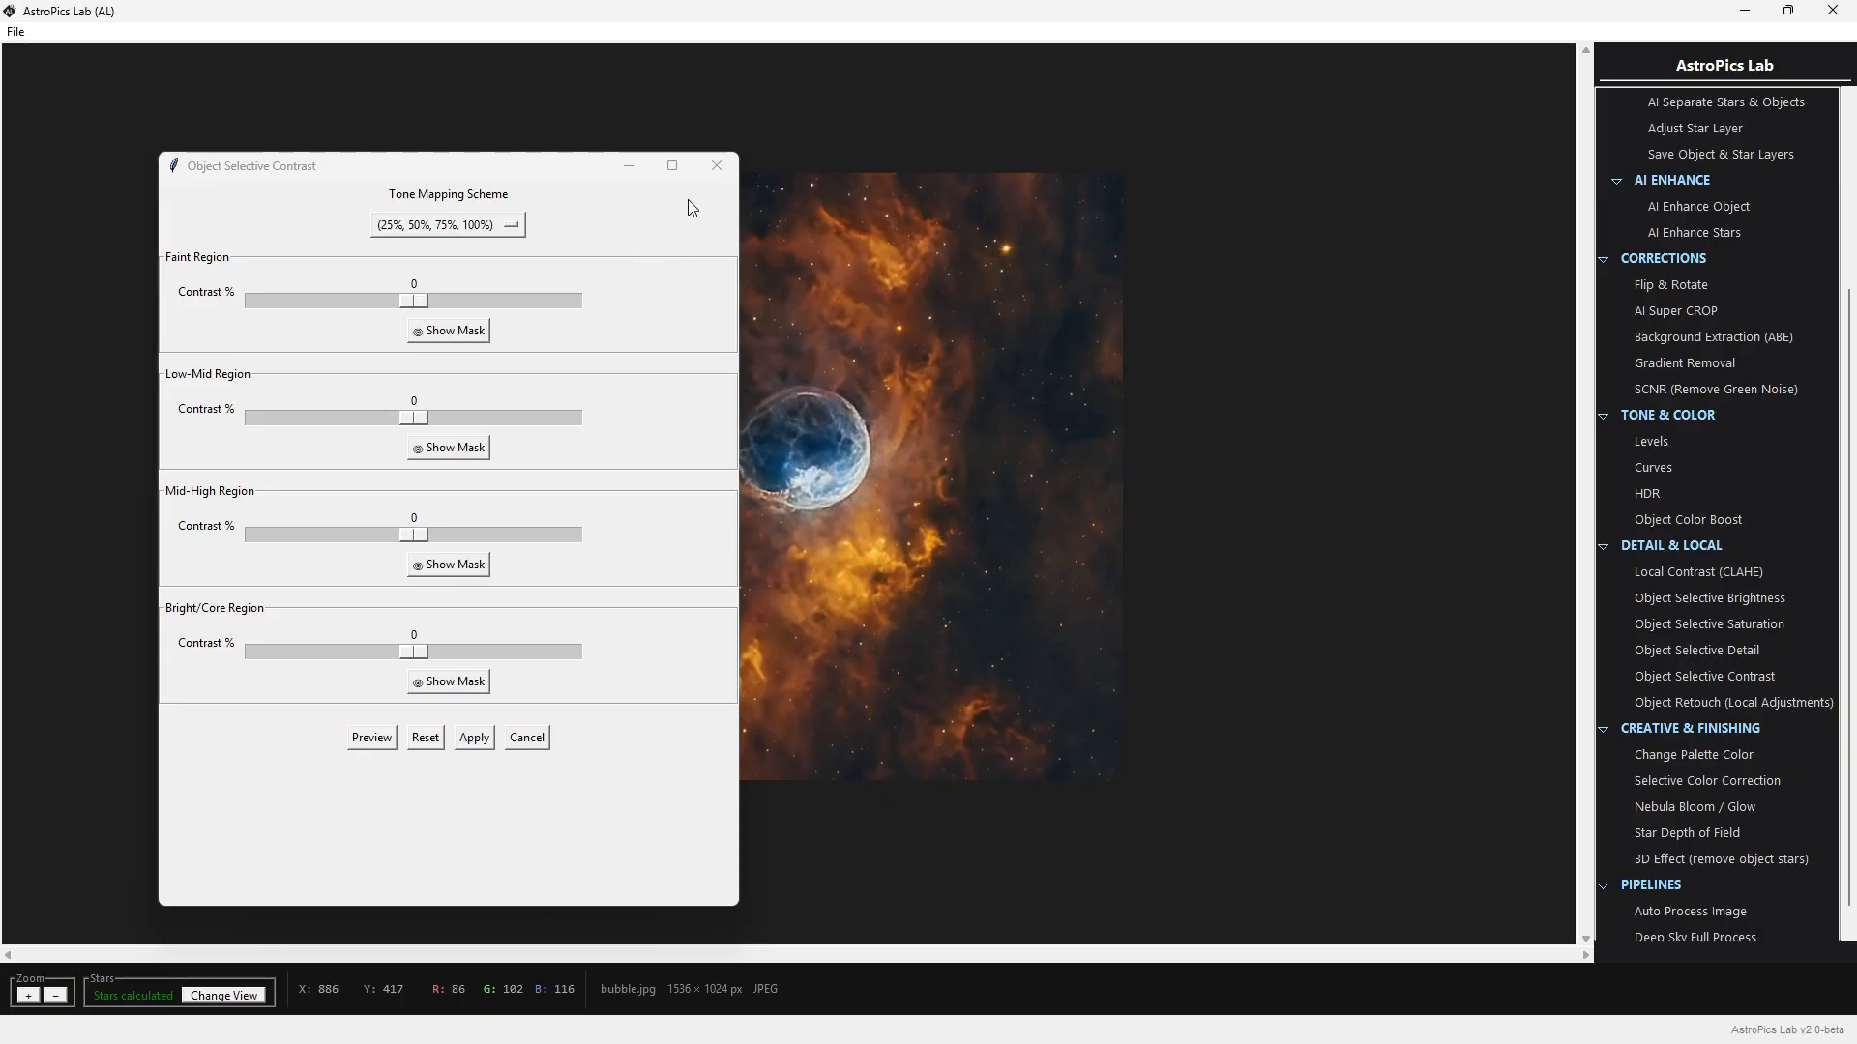
left_click(716, 168)
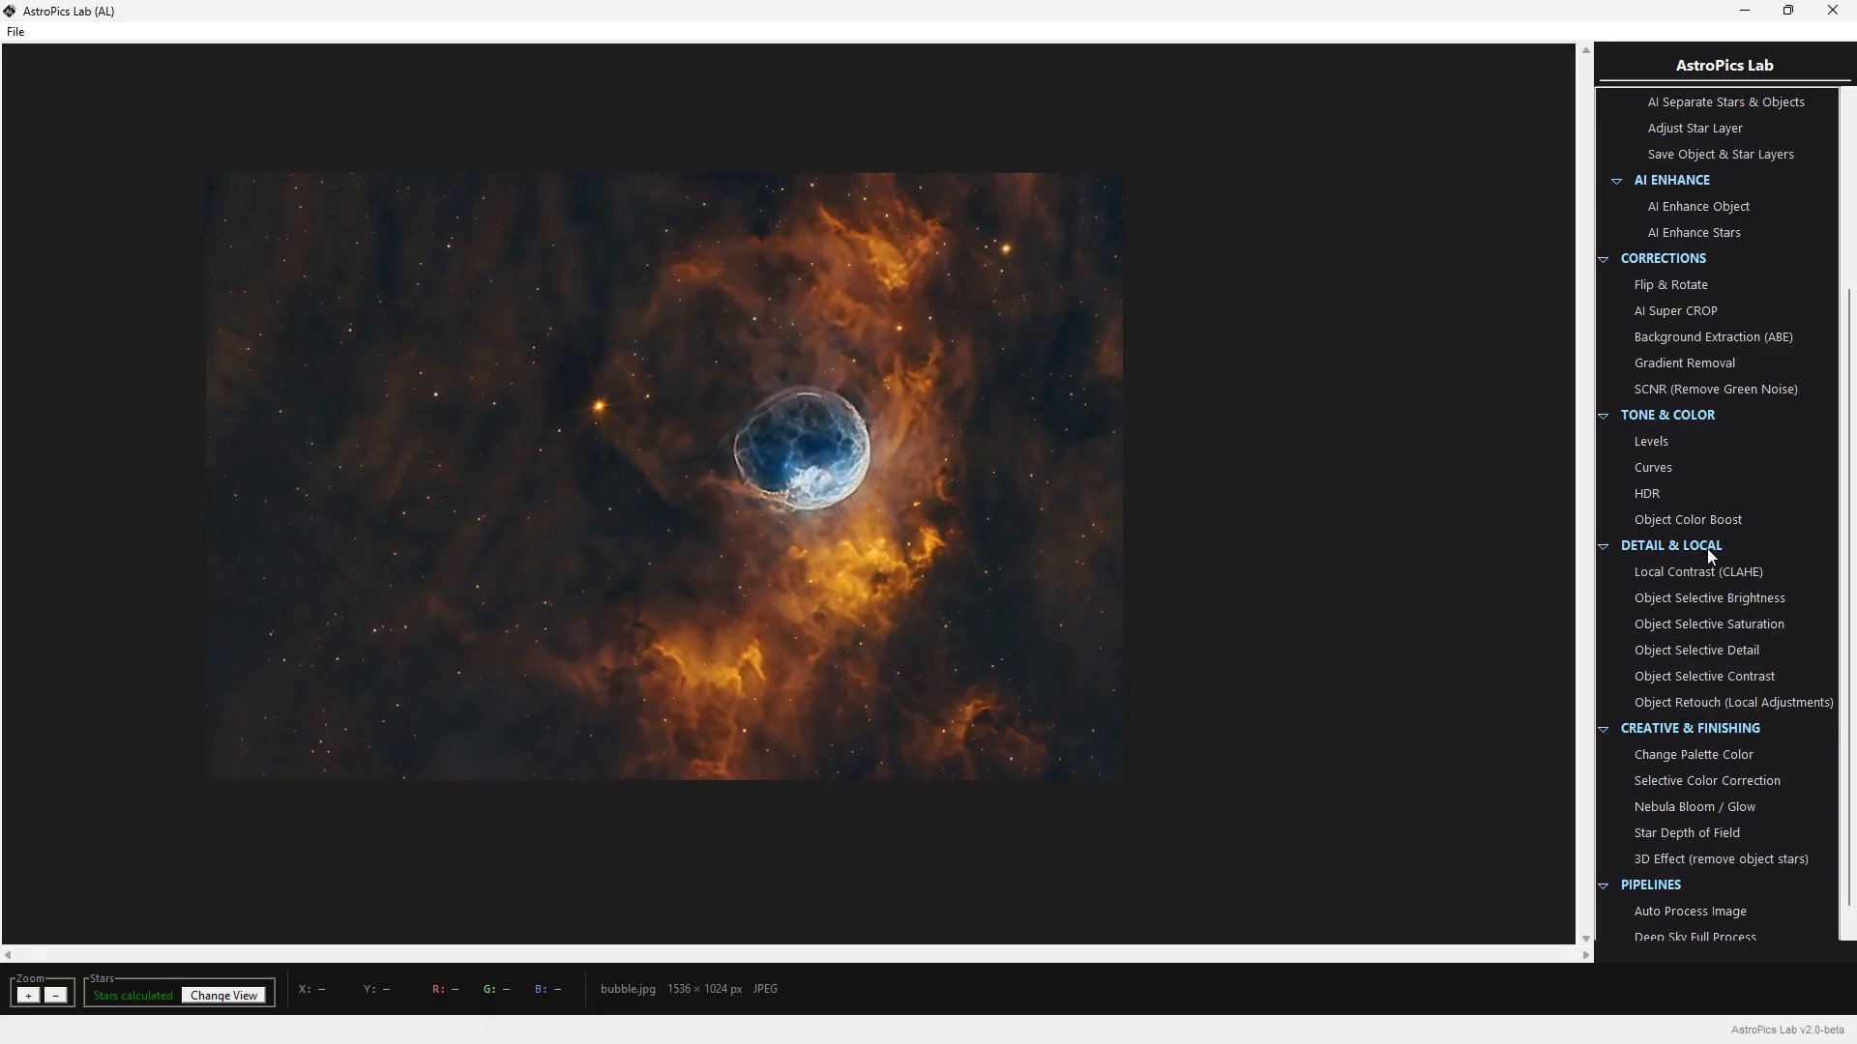
Open Object Retouch, set the brightness to 9 and enable the brush
left_click(1757, 702)
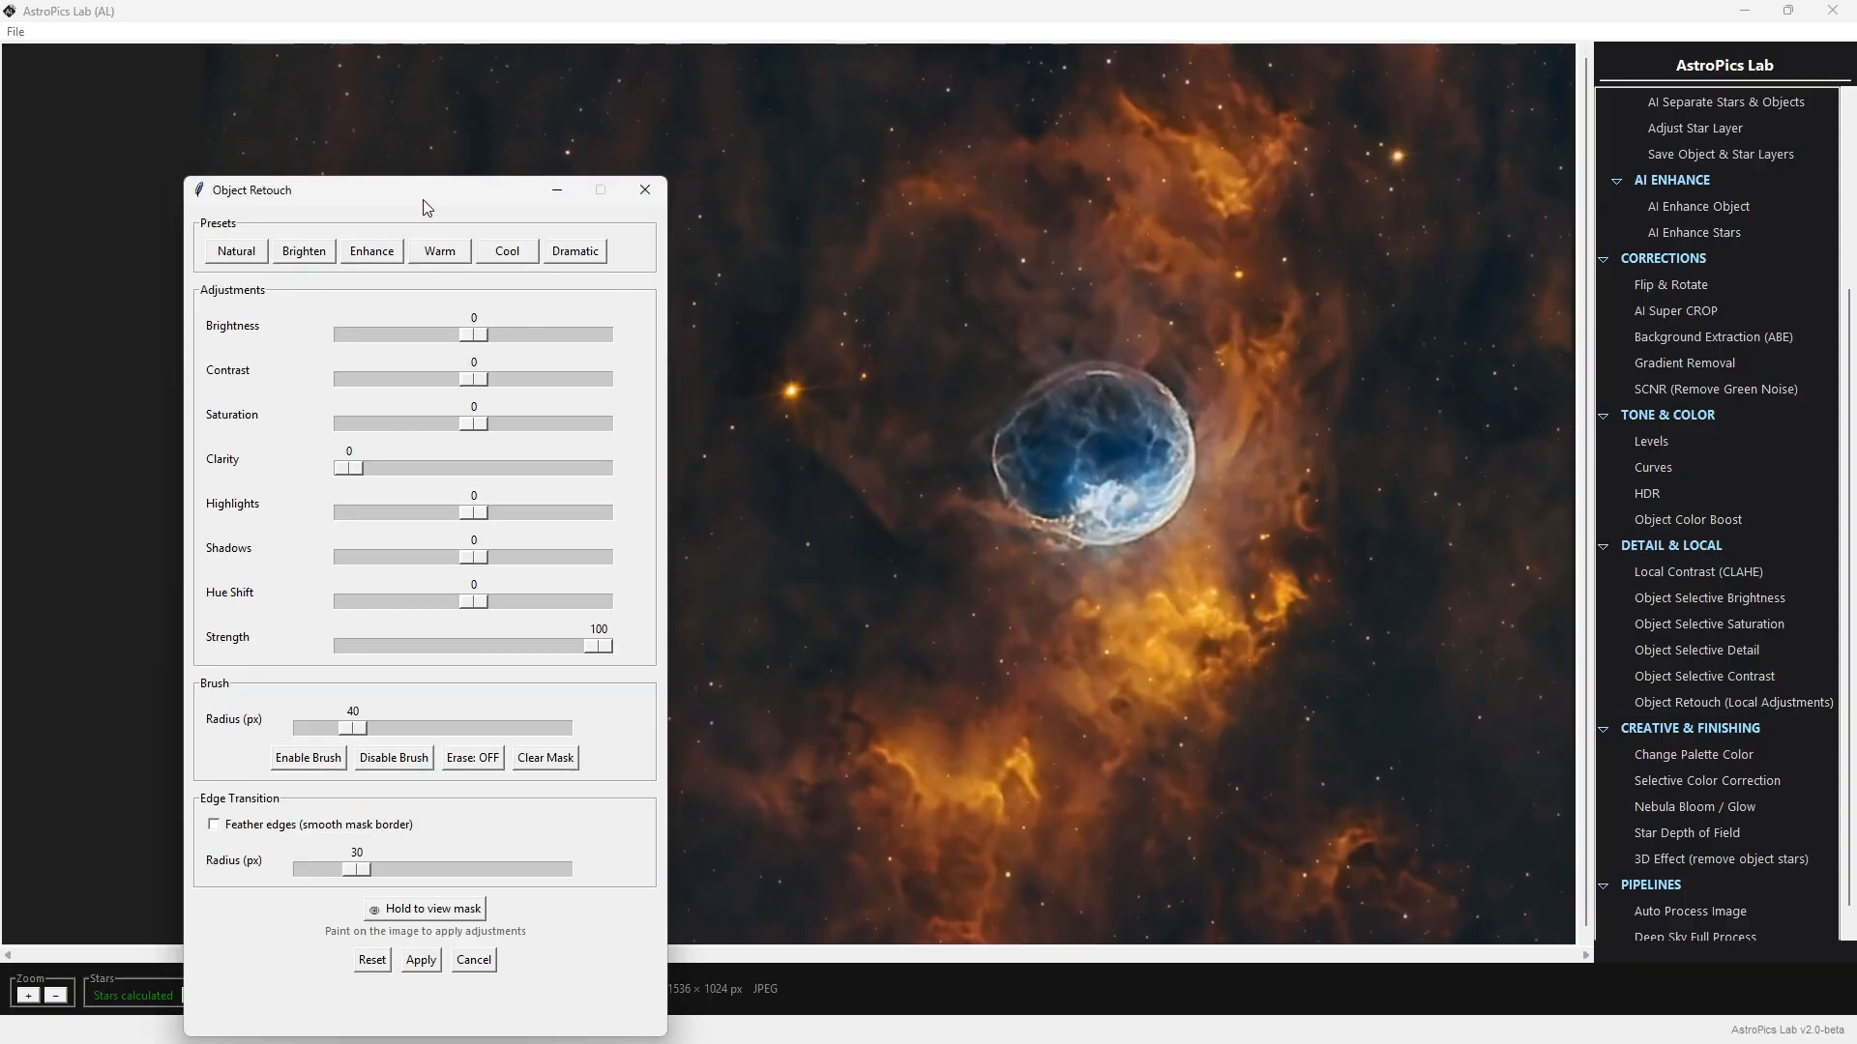
mouse_move(423, 201)
left_mouse_down()
mouse_move(329, 68)
mouse_move(332, 100)
left_mouse_up()
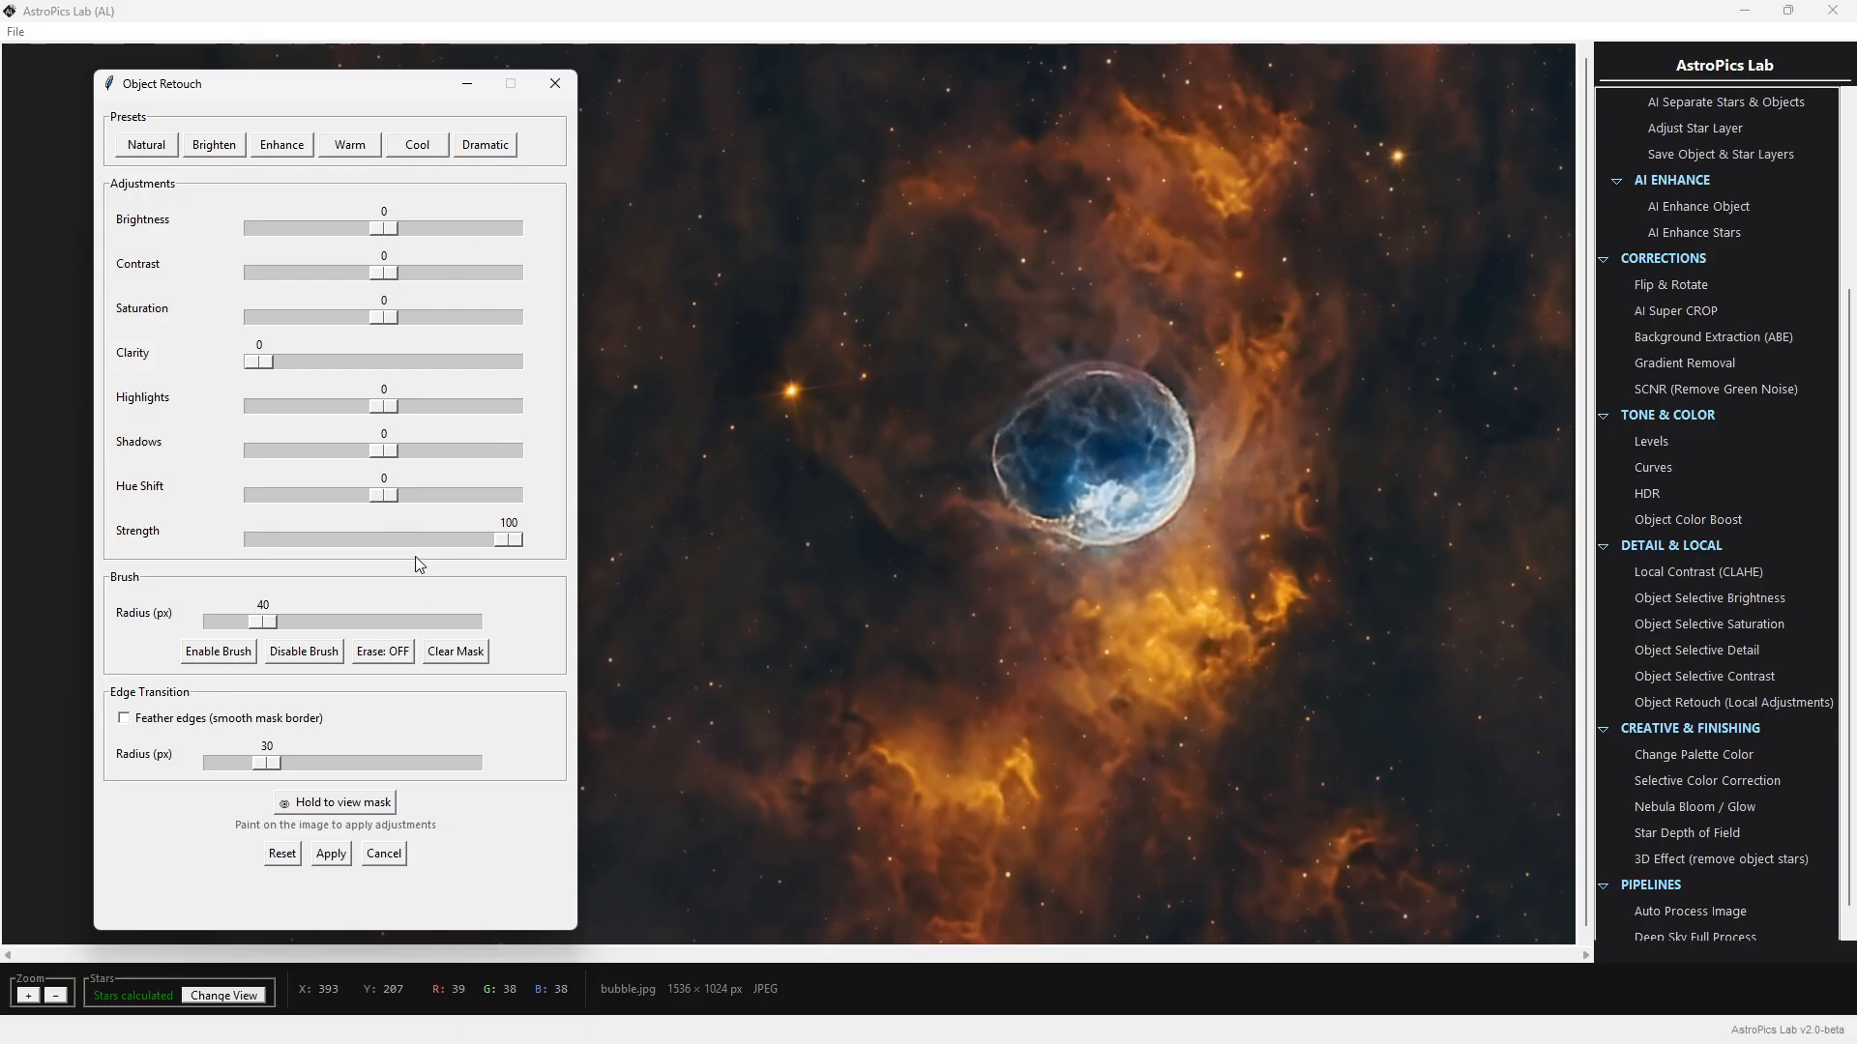
left_click(218, 652)
left_click_drag(378, 230, 391, 228)
left_click(218, 652)
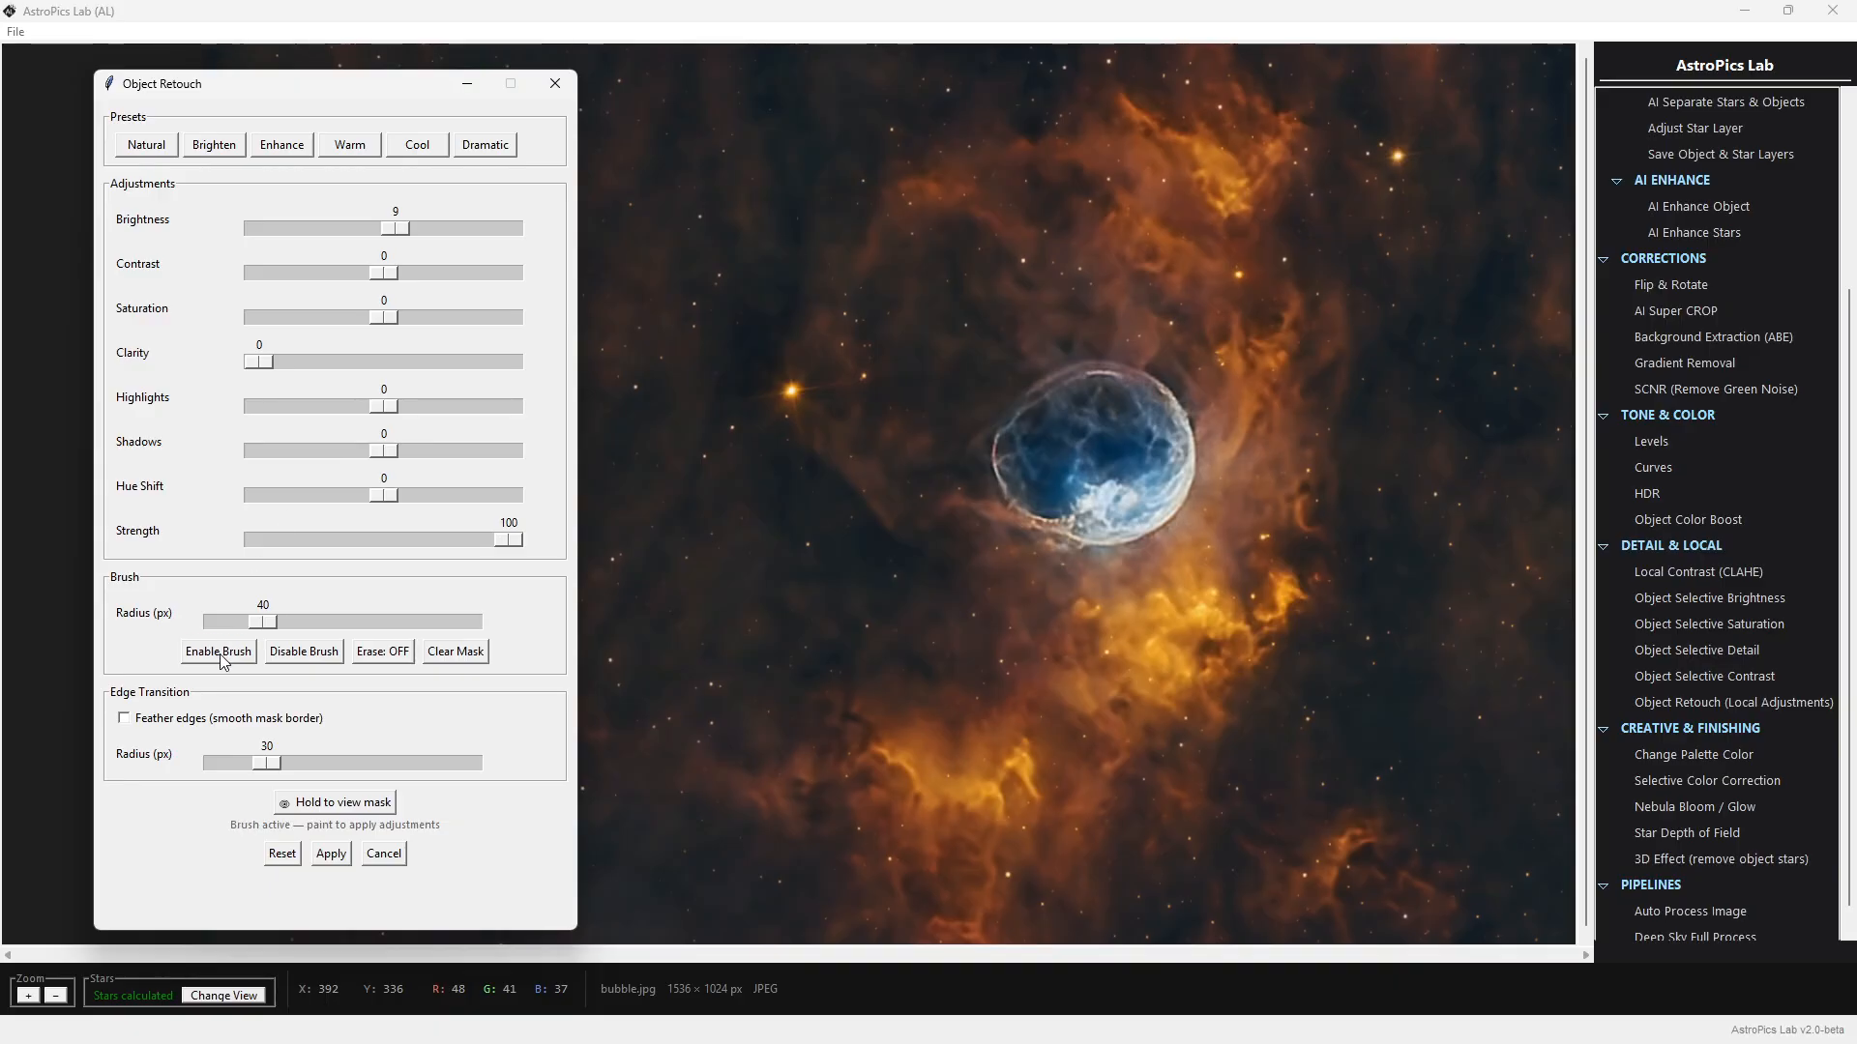
Paint the retouch mask over the blue bubble with the 40 px brush, and toggle erase mode on and back off
left_click(1151, 433)
left_click_drag(1150, 426, 1118, 411)
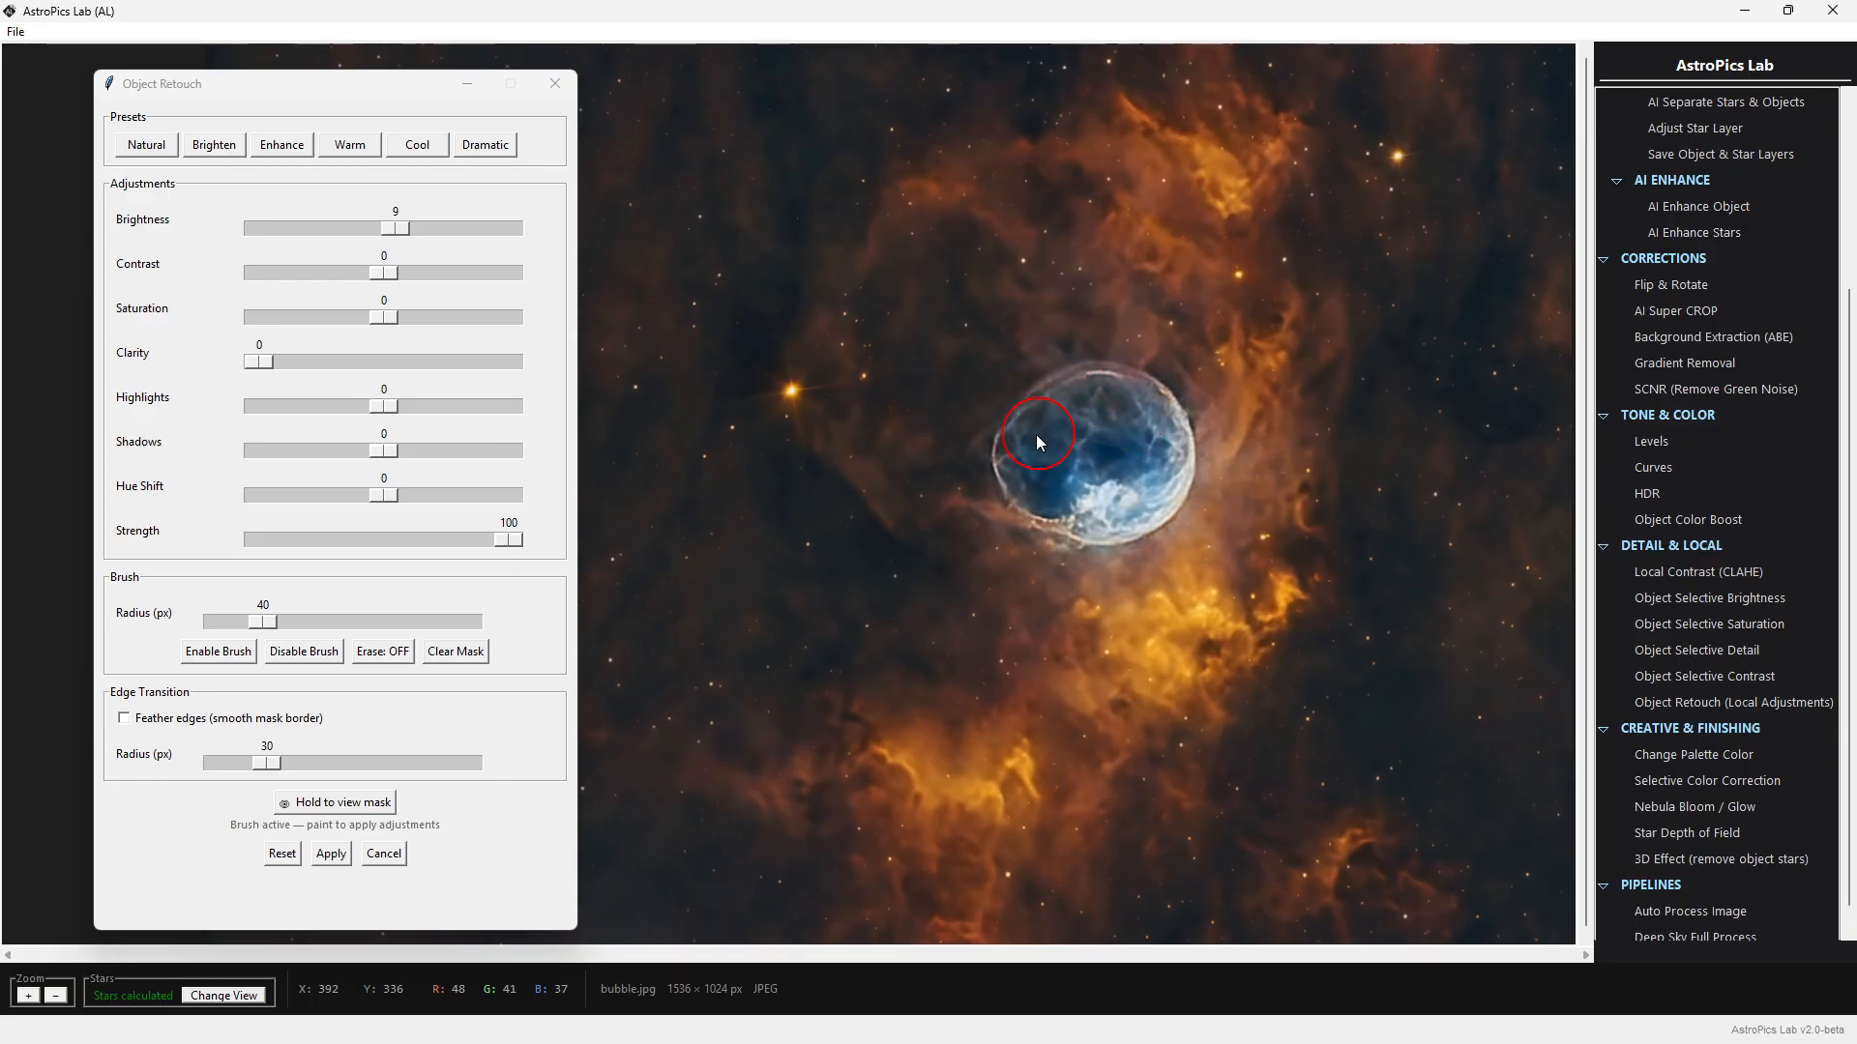
mouse_move(1032, 474)
left_mouse_down()
mouse_move(1089, 512)
mouse_move(1131, 507)
mouse_move(1162, 460)
left_mouse_up()
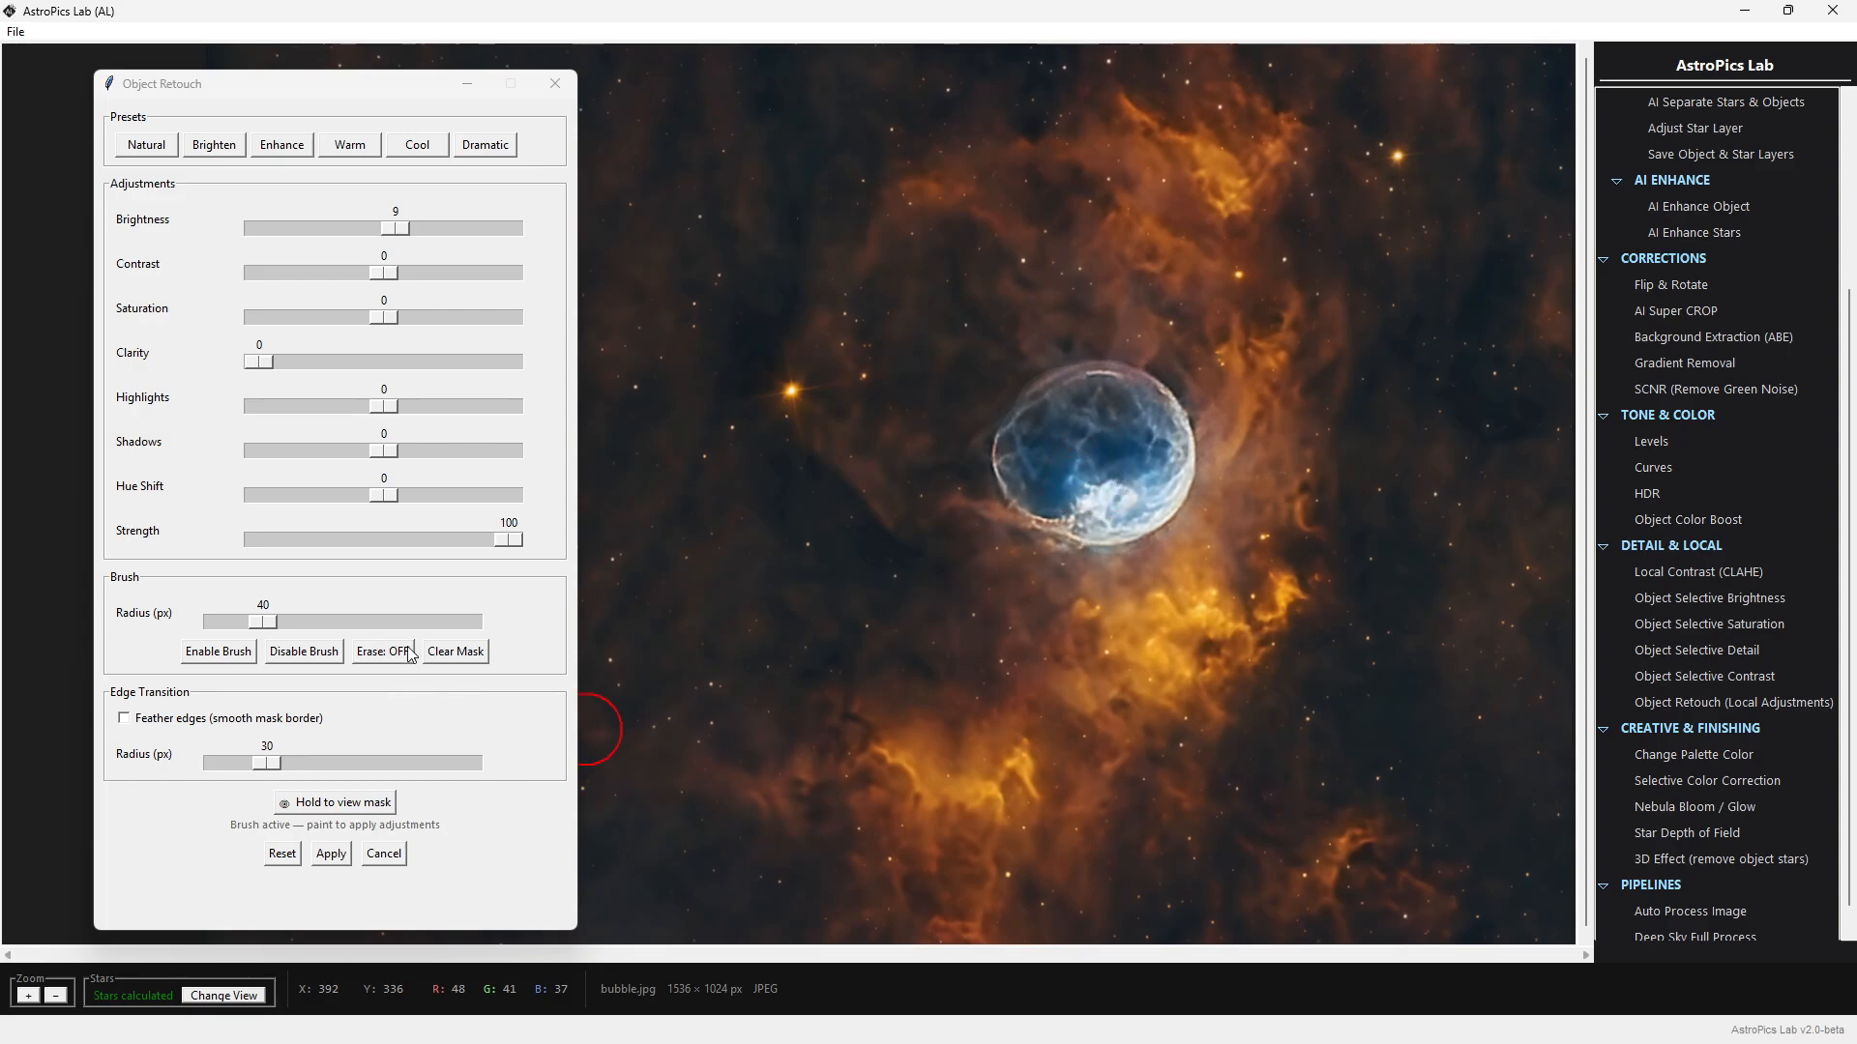
left_click(382, 659)
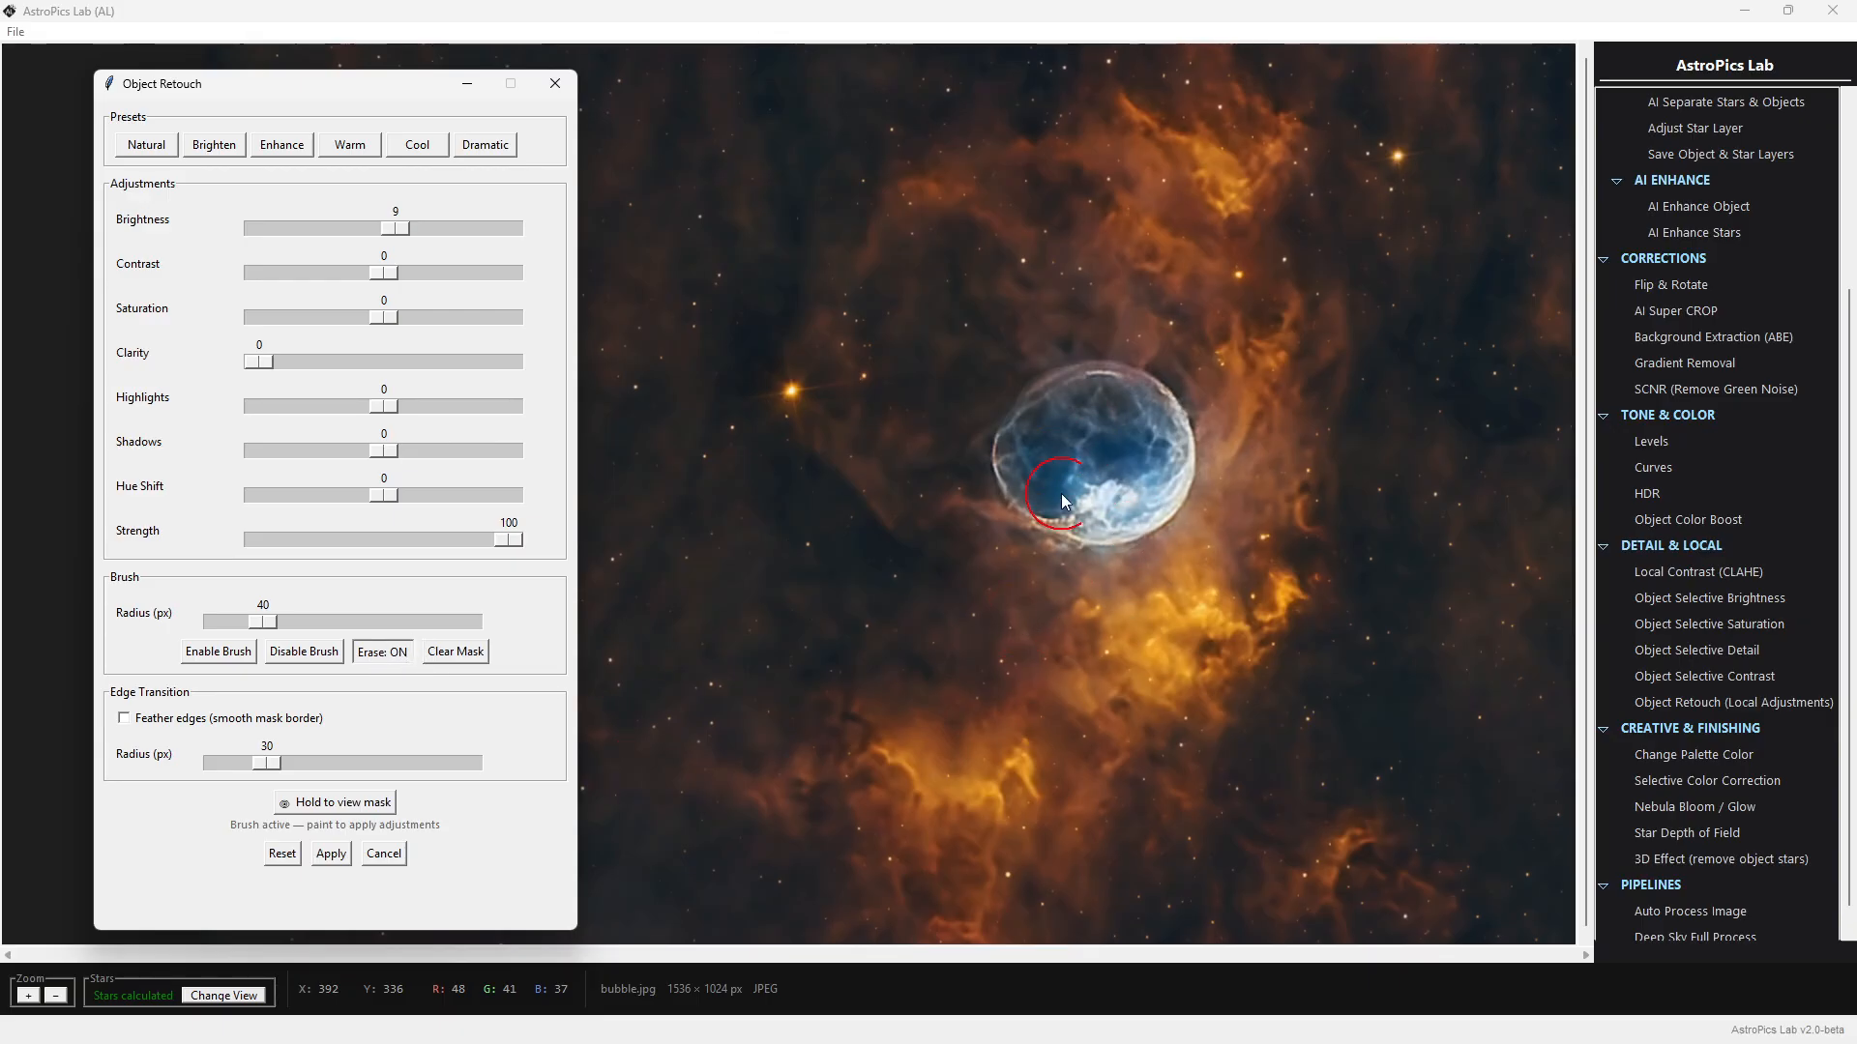
left_click(396, 658)
View the painted mask and set the retouch brightness to 19
left_click(342, 805)
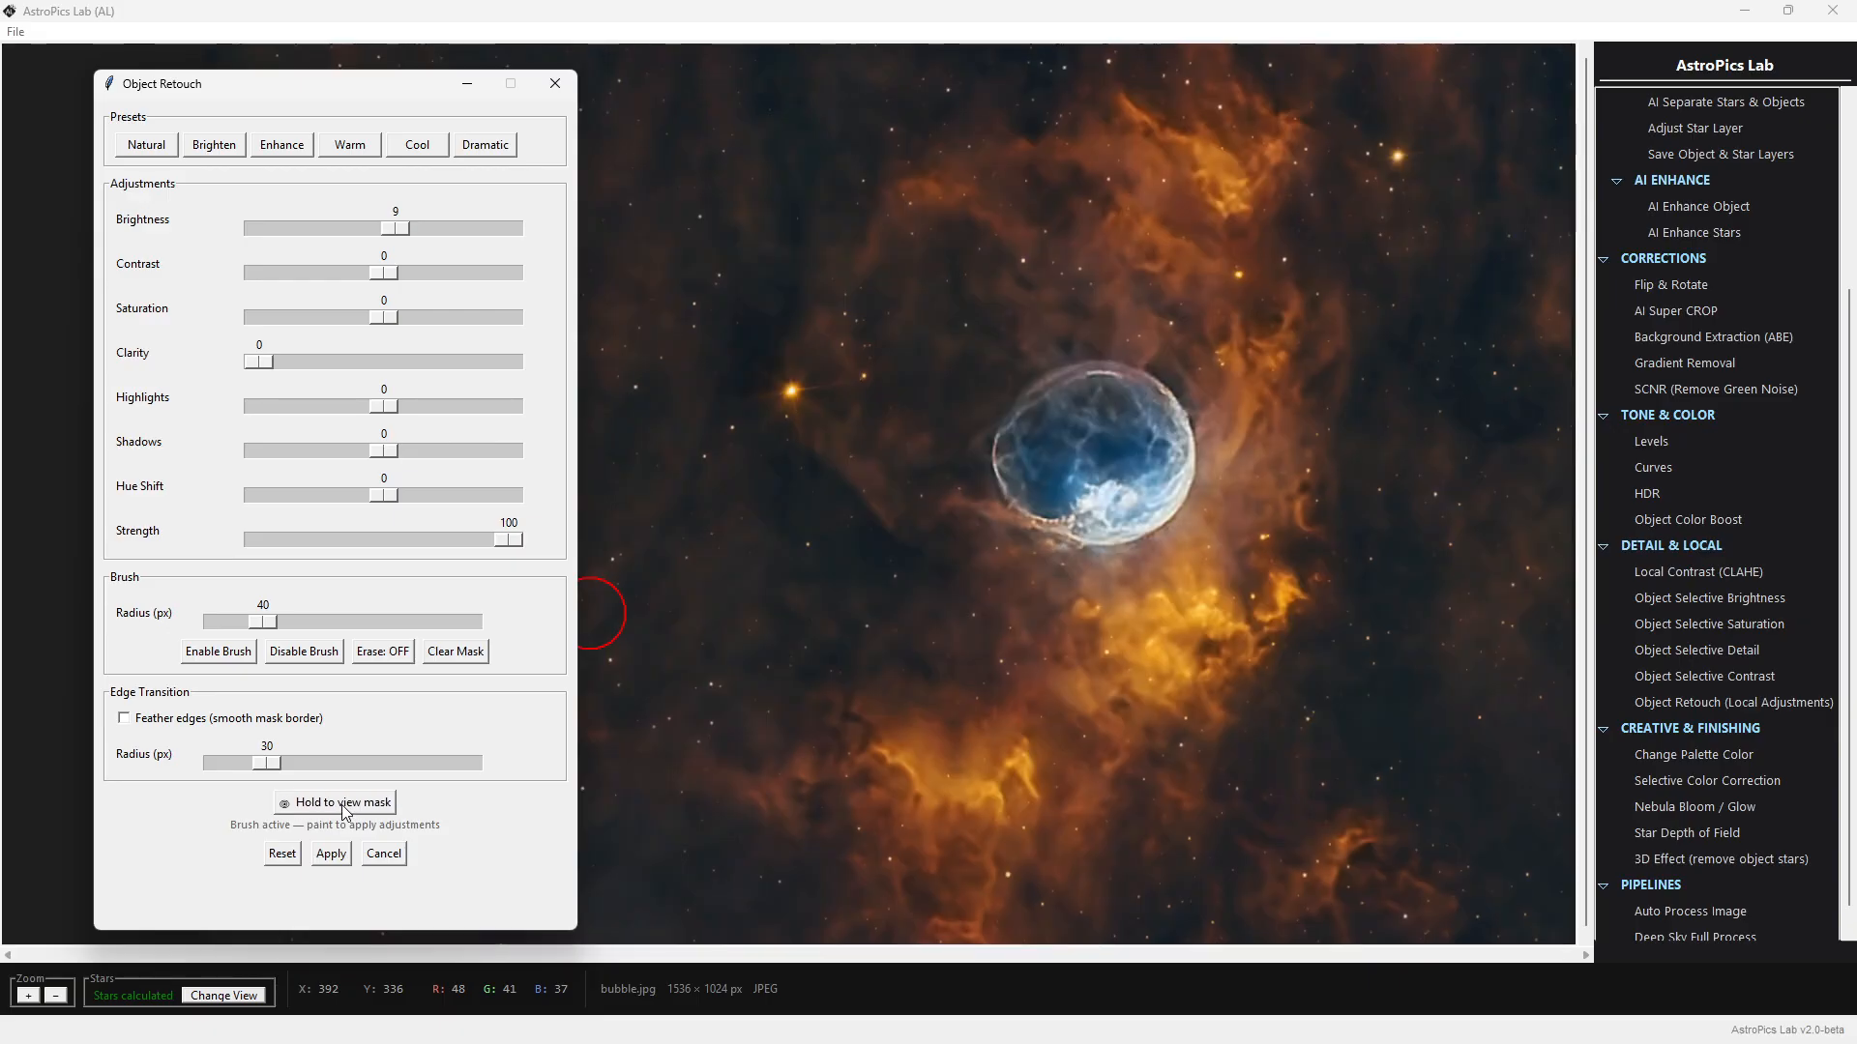
left_click(342, 807)
left_click_drag(405, 231, 409, 231)
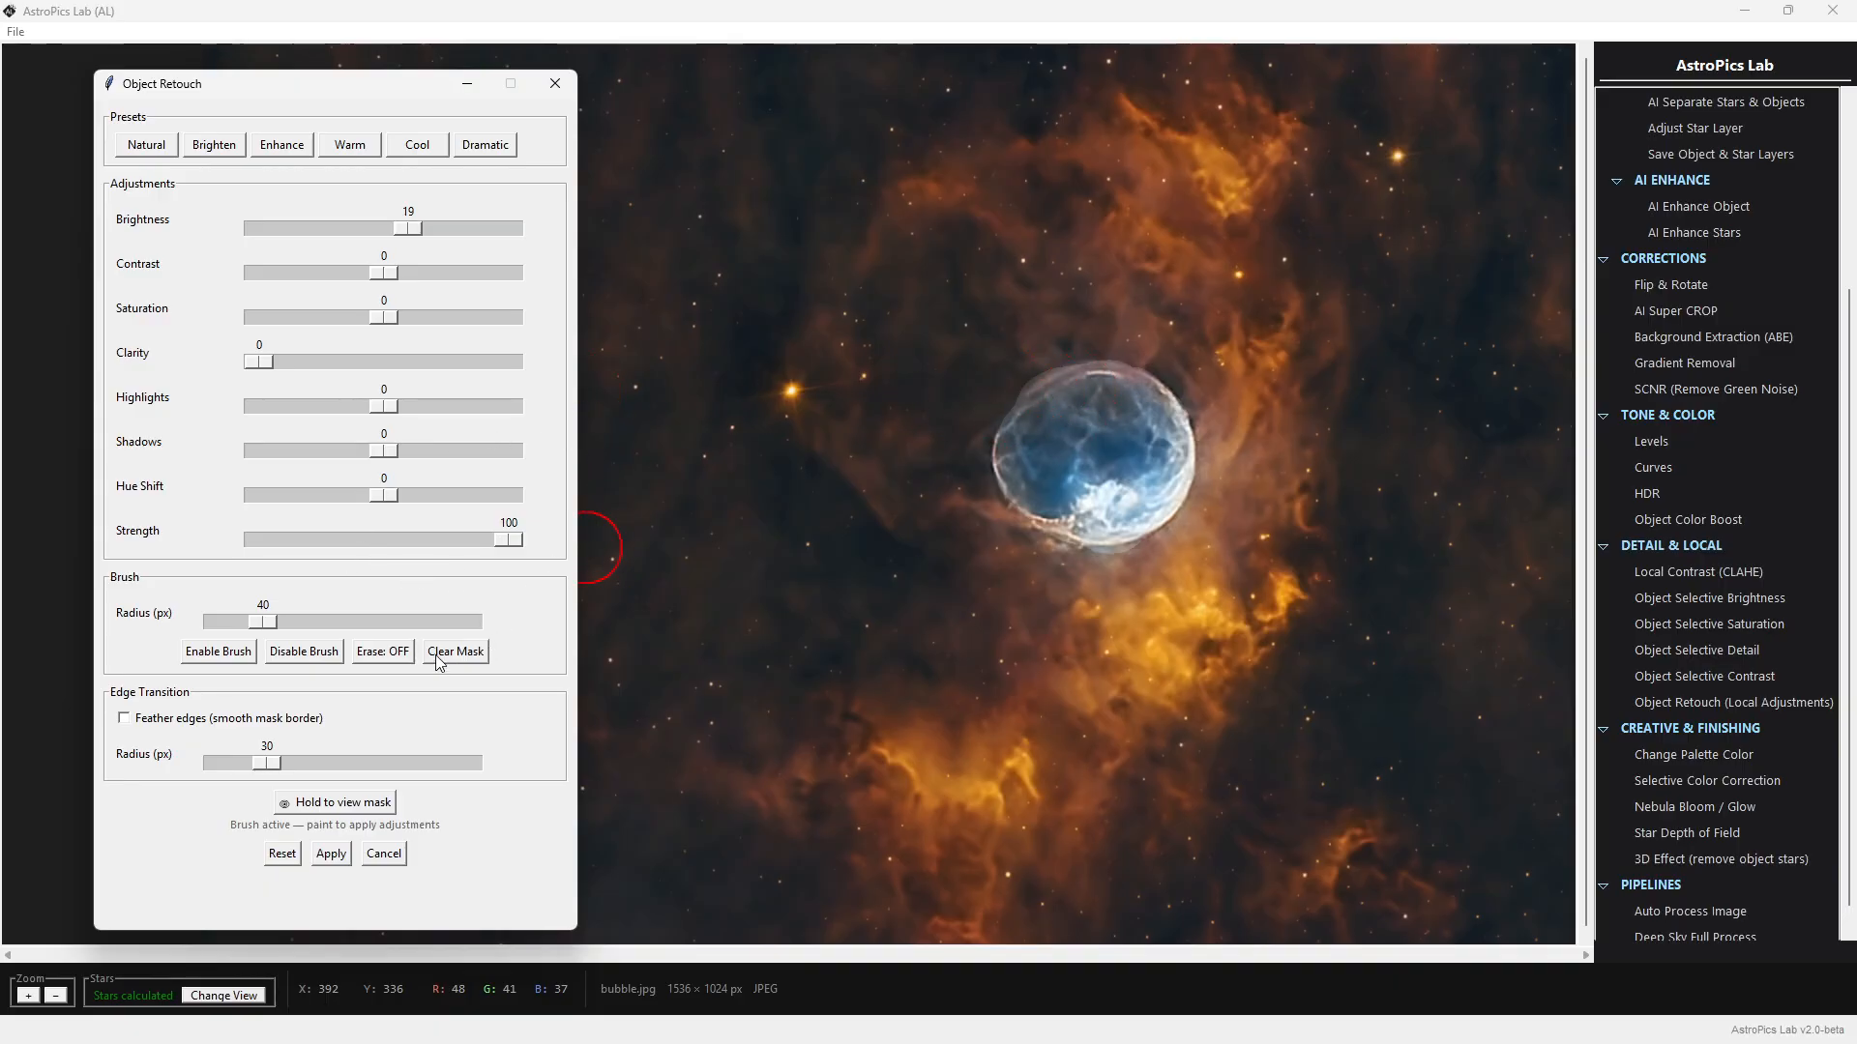
Disable the retouch brush and feather the mask edges with a 37 px transition radius
left_click(303, 652)
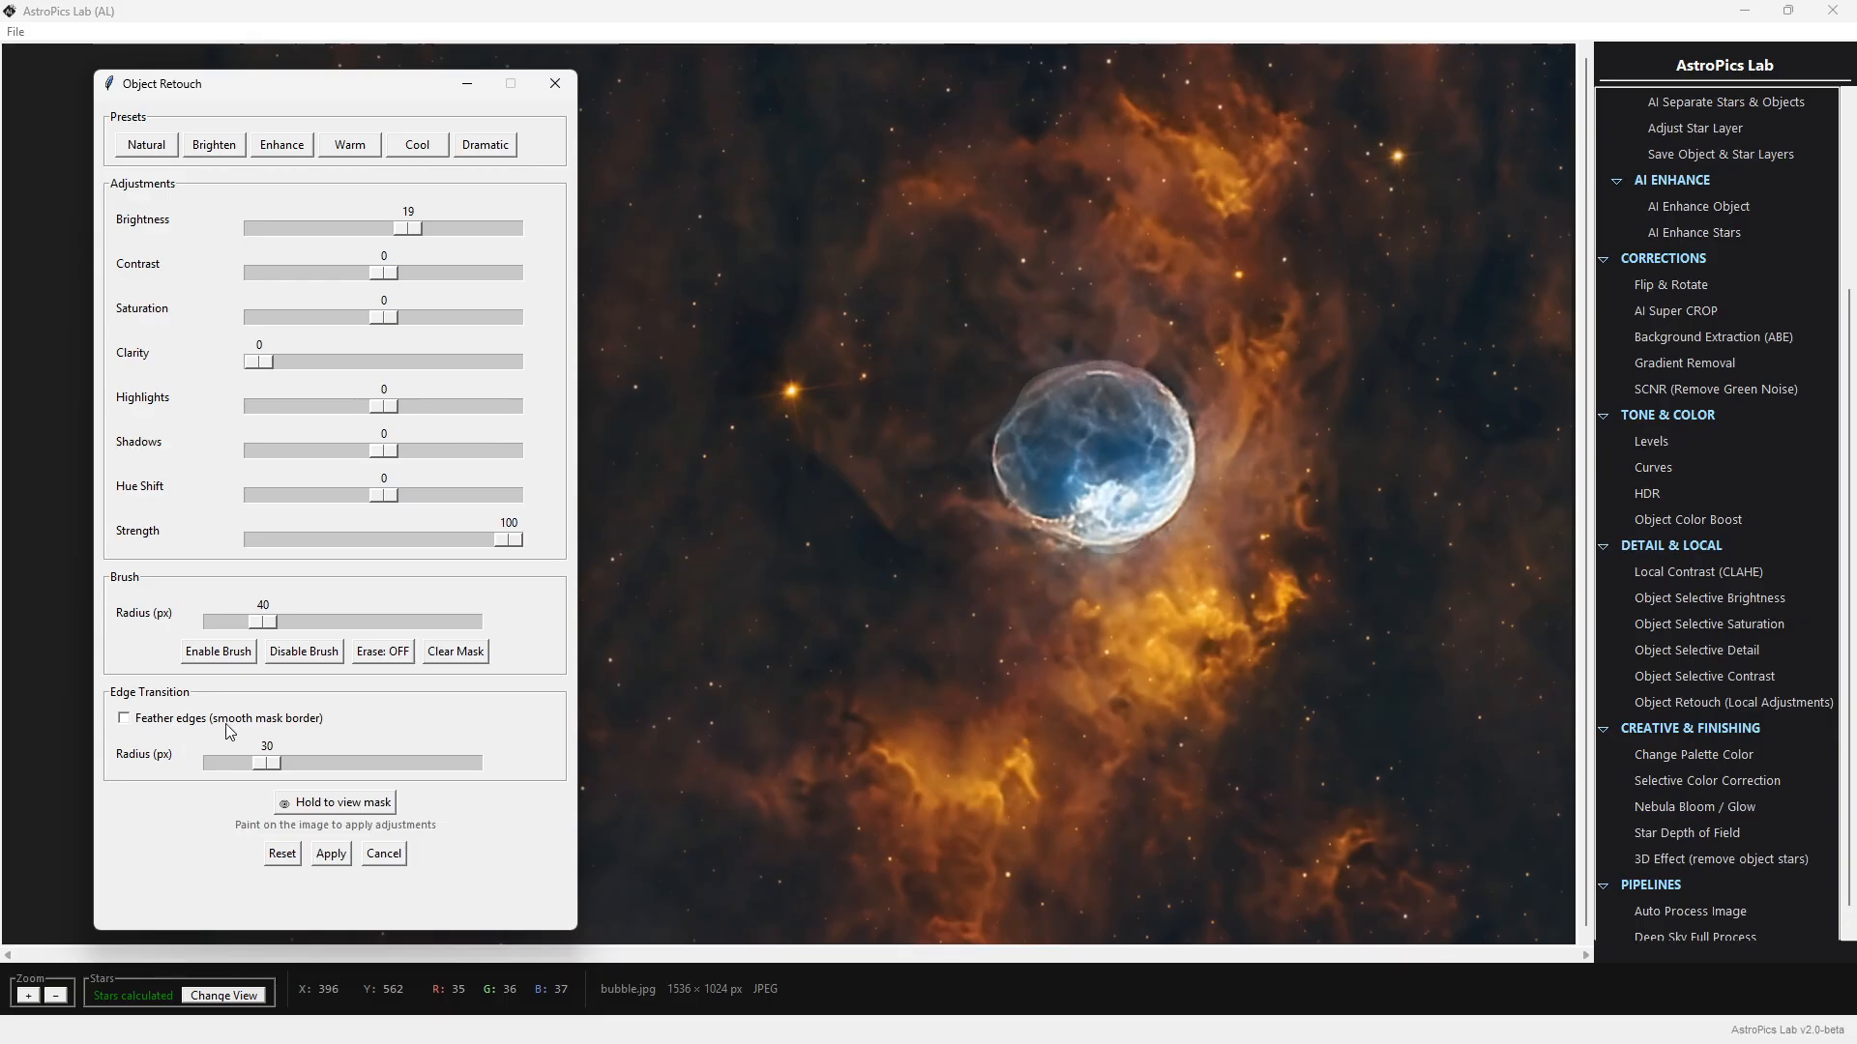
left_click(124, 719)
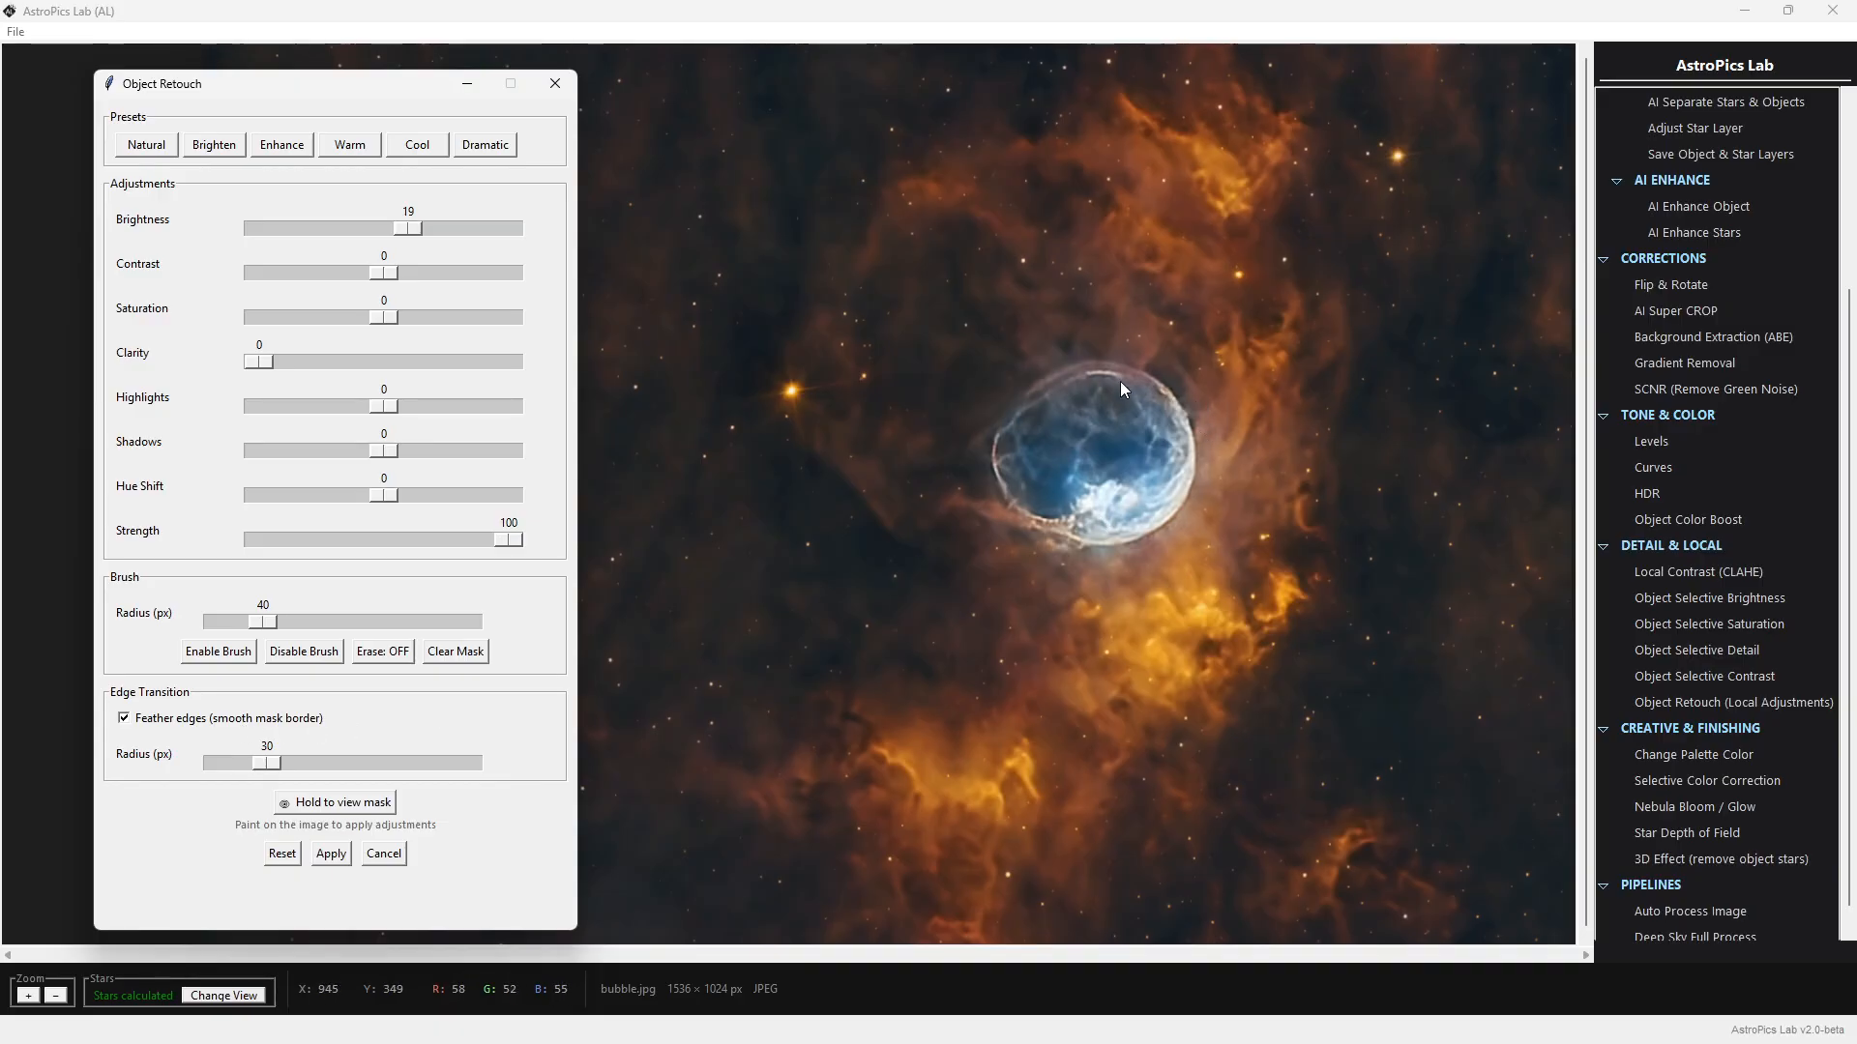
left_click(197, 720)
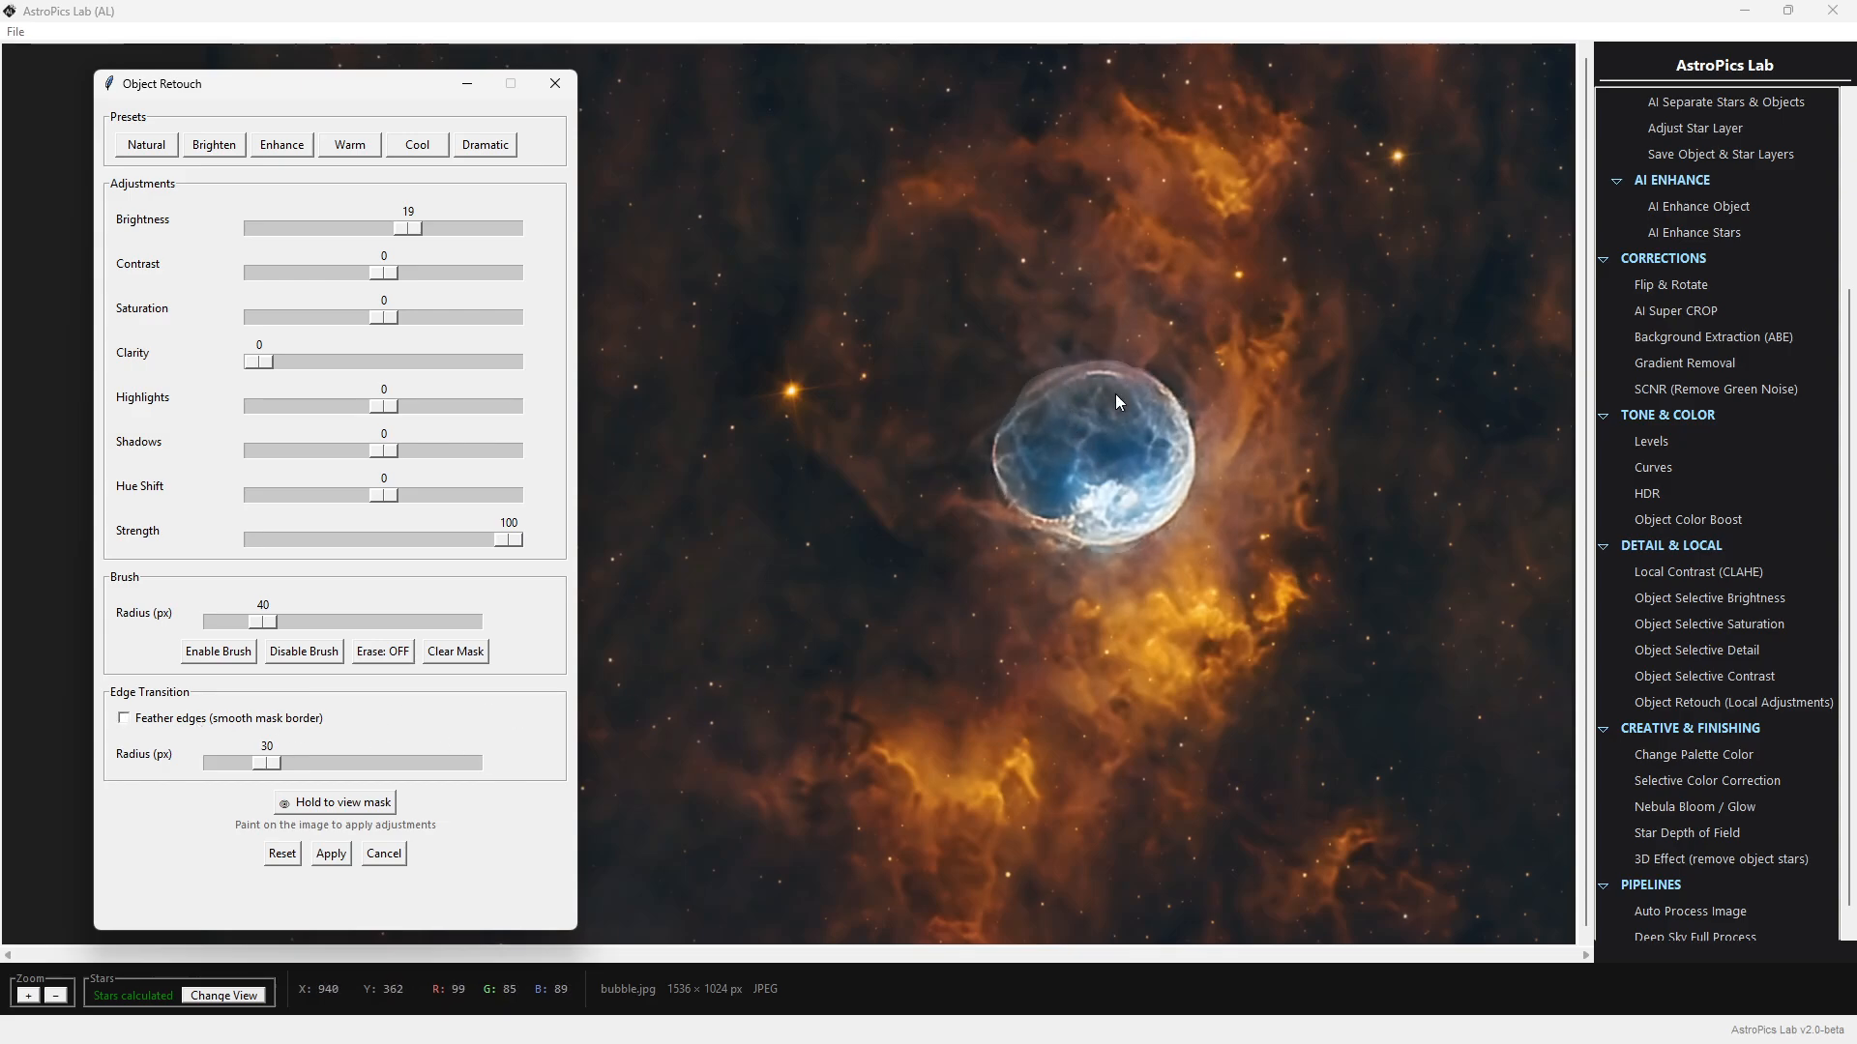
left_click(124, 719)
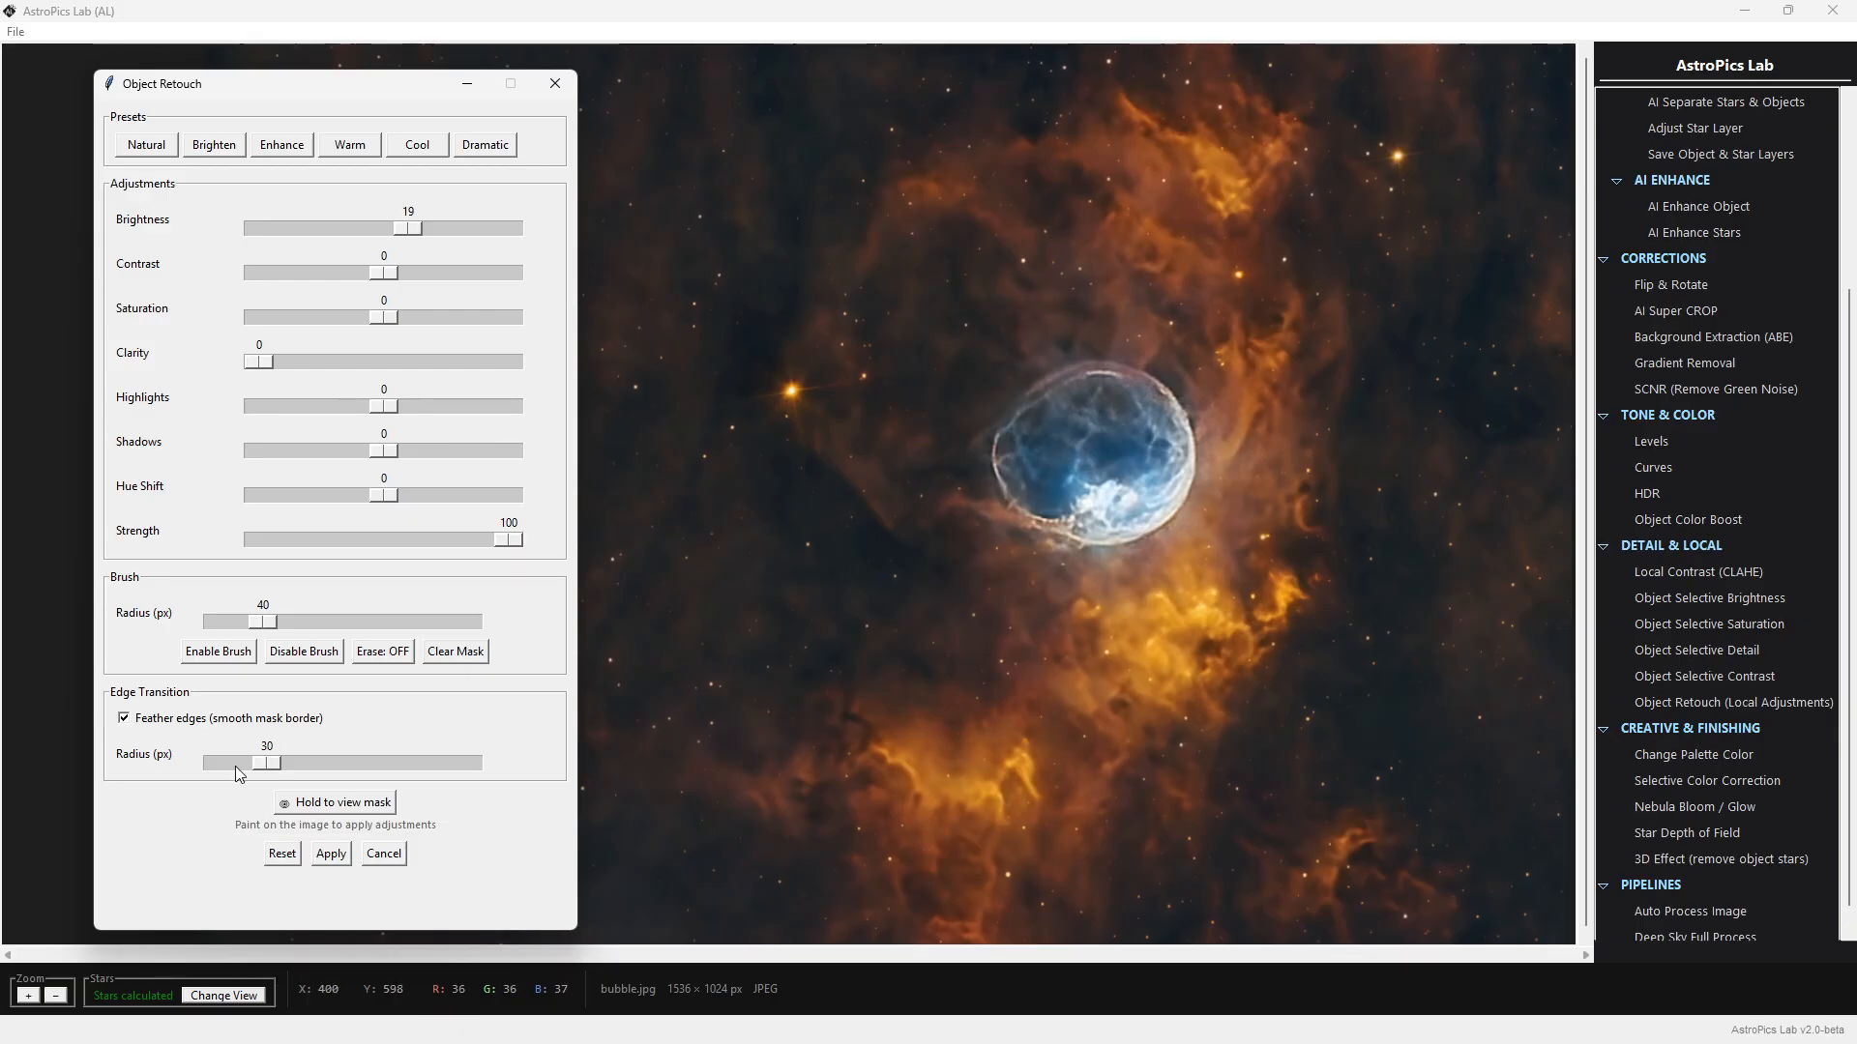
left_click_drag(268, 764, 279, 768)
Try a retouch contrast of 18 and the Dramatic preset on the masked bubble
left_click_drag(379, 280, 397, 288)
mouse_move(396, 275)
left_mouse_down()
mouse_move(455, 287)
mouse_move(407, 288)
left_mouse_up()
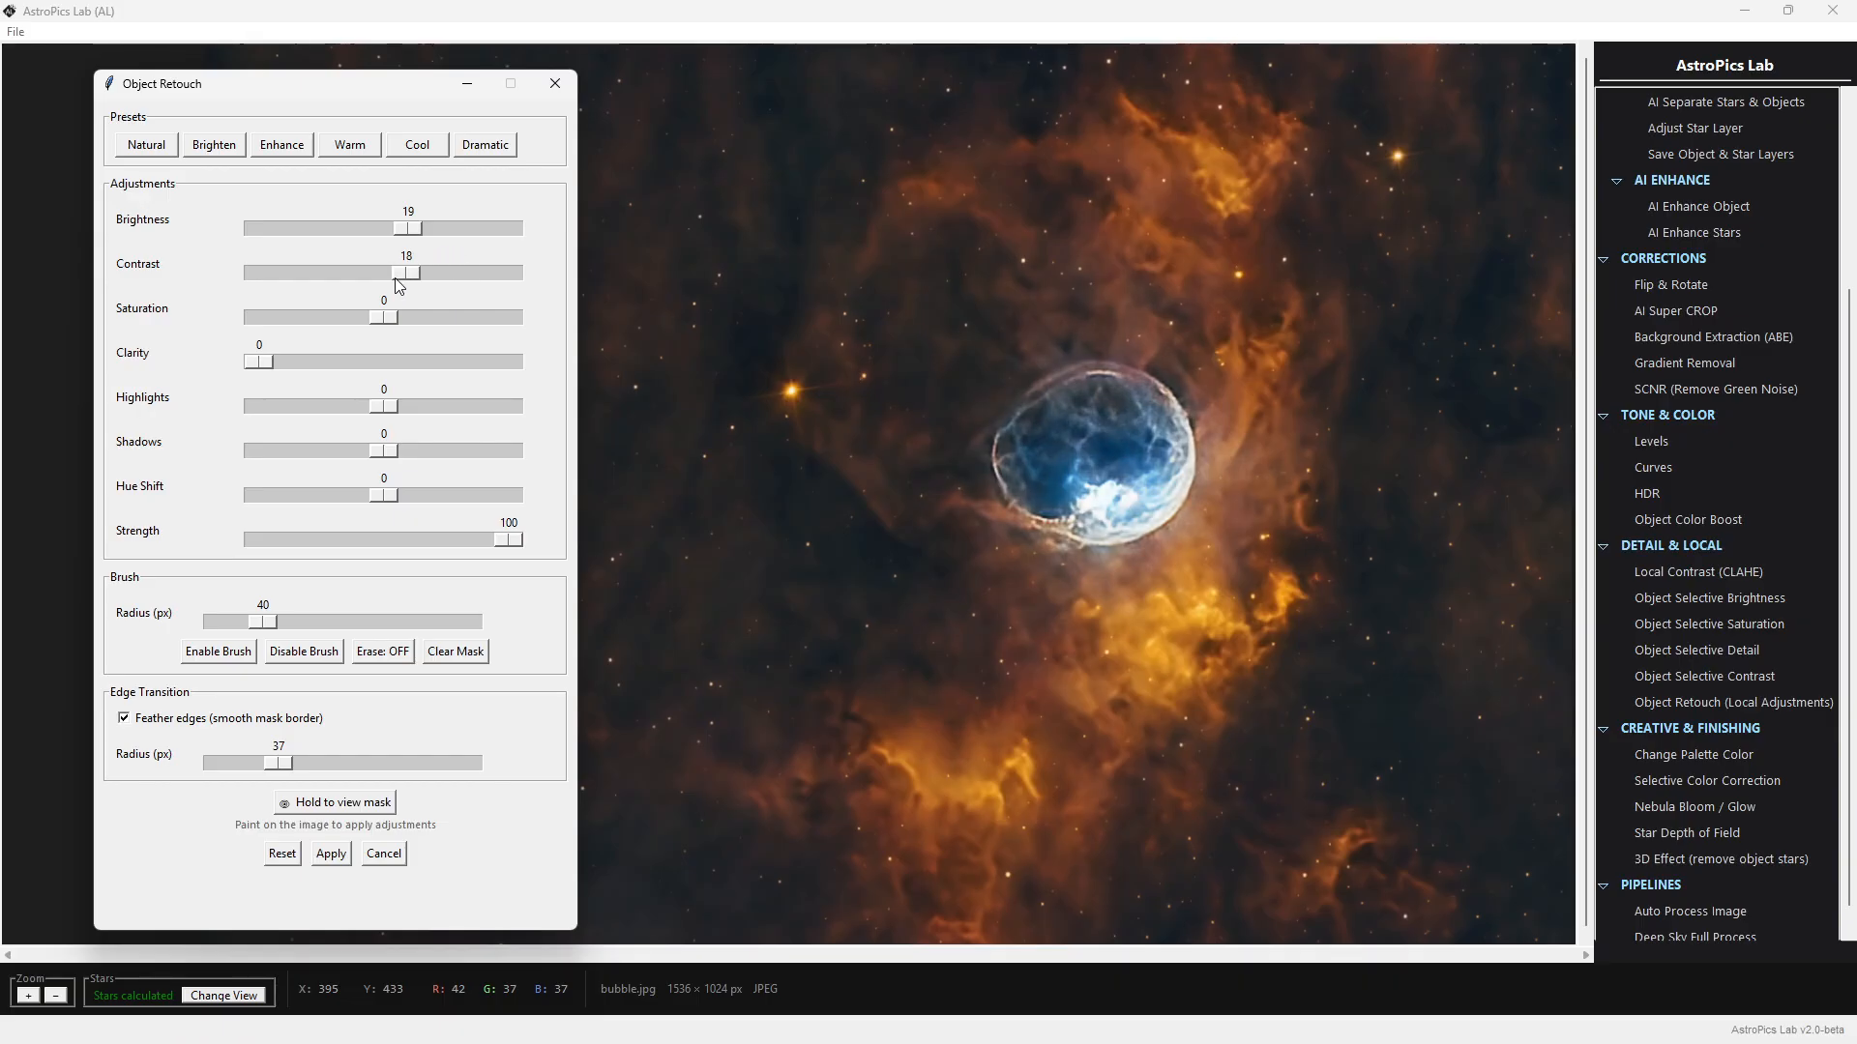
left_click(478, 147)
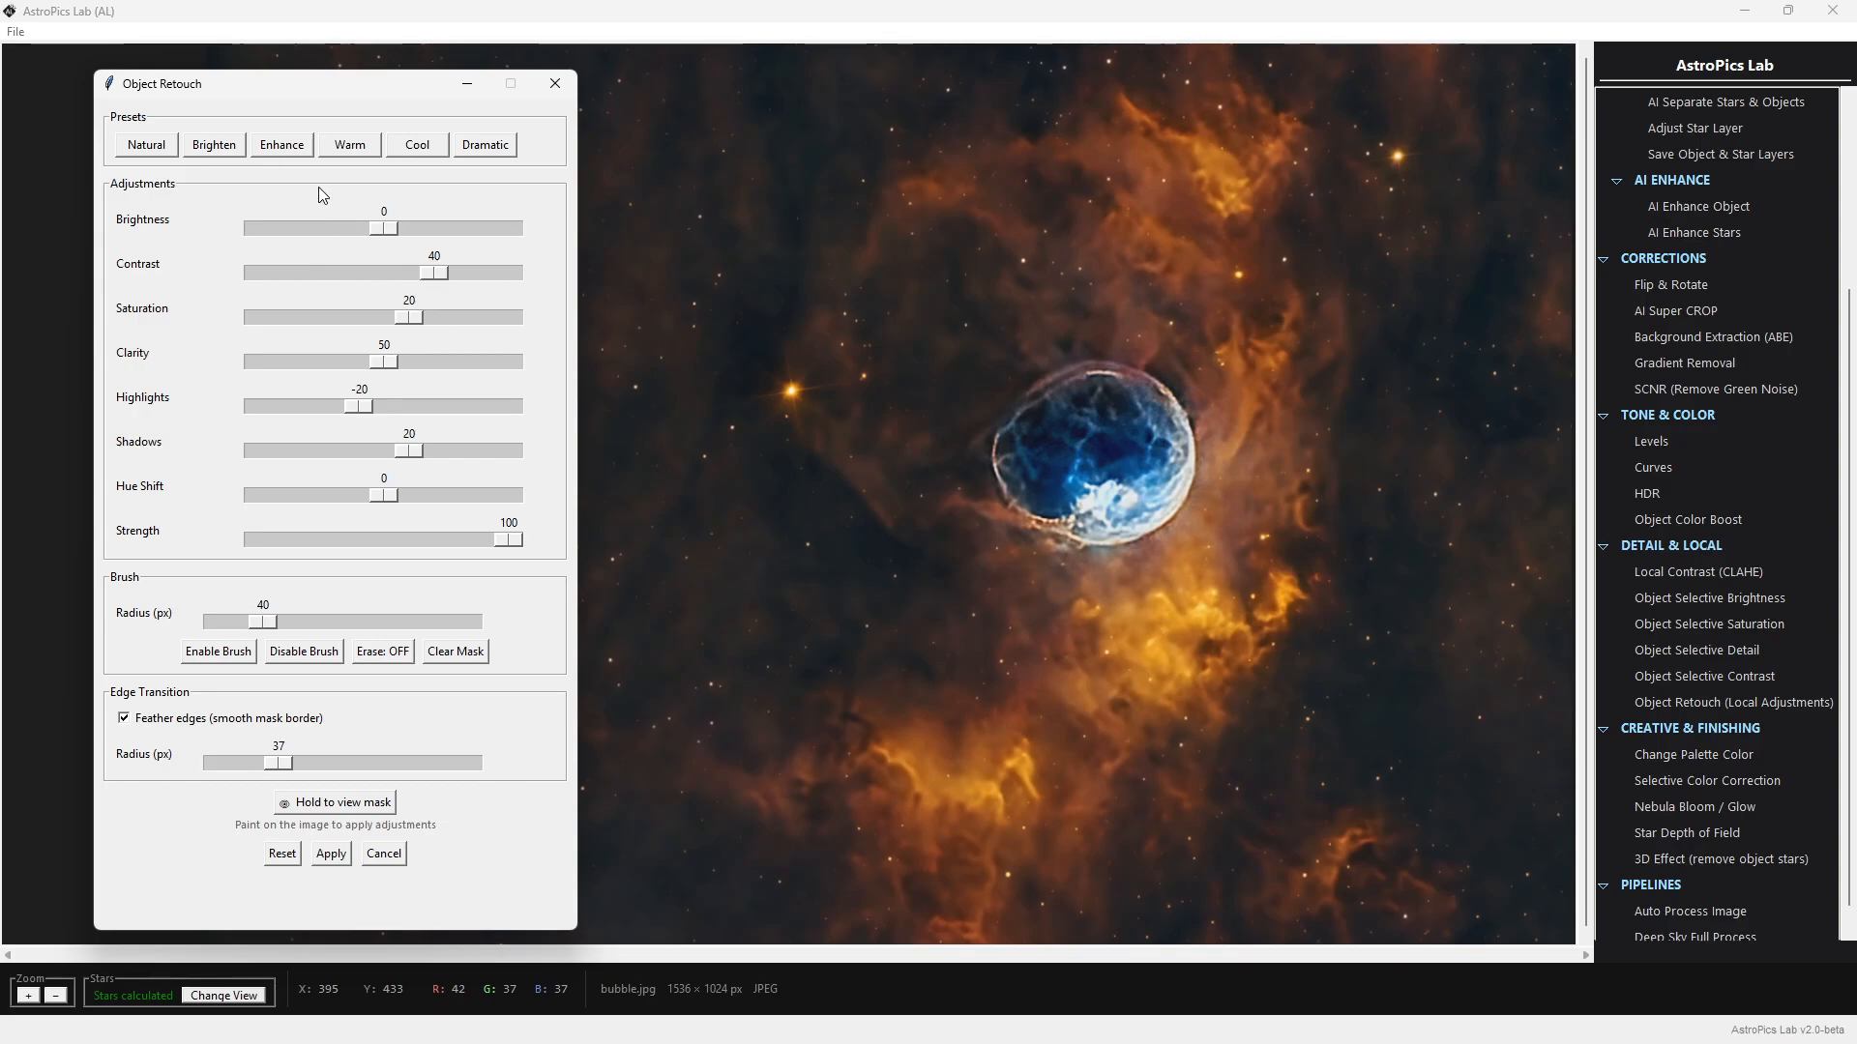
Load the Enhance retouch preset and adjust it to contrast 8, saturation 11 and clarity 40
left_click(287, 151)
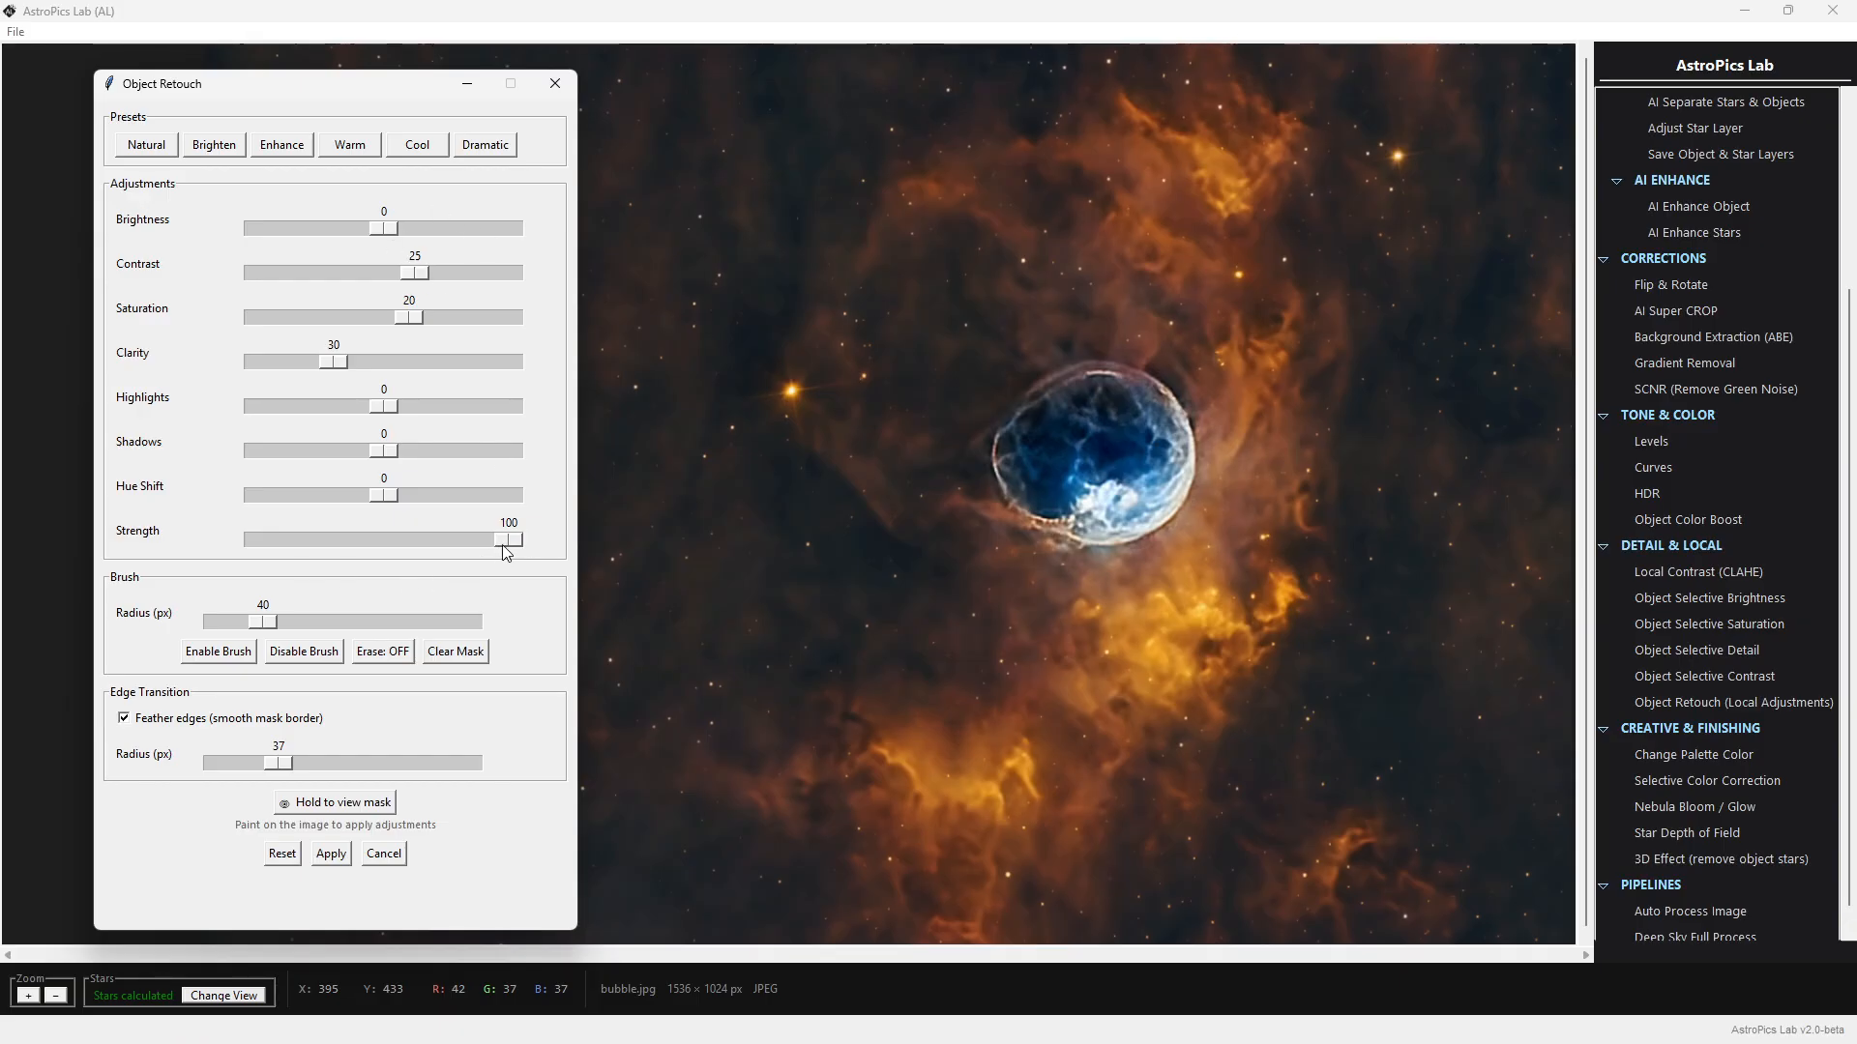
left_click_drag(334, 370, 394, 277)
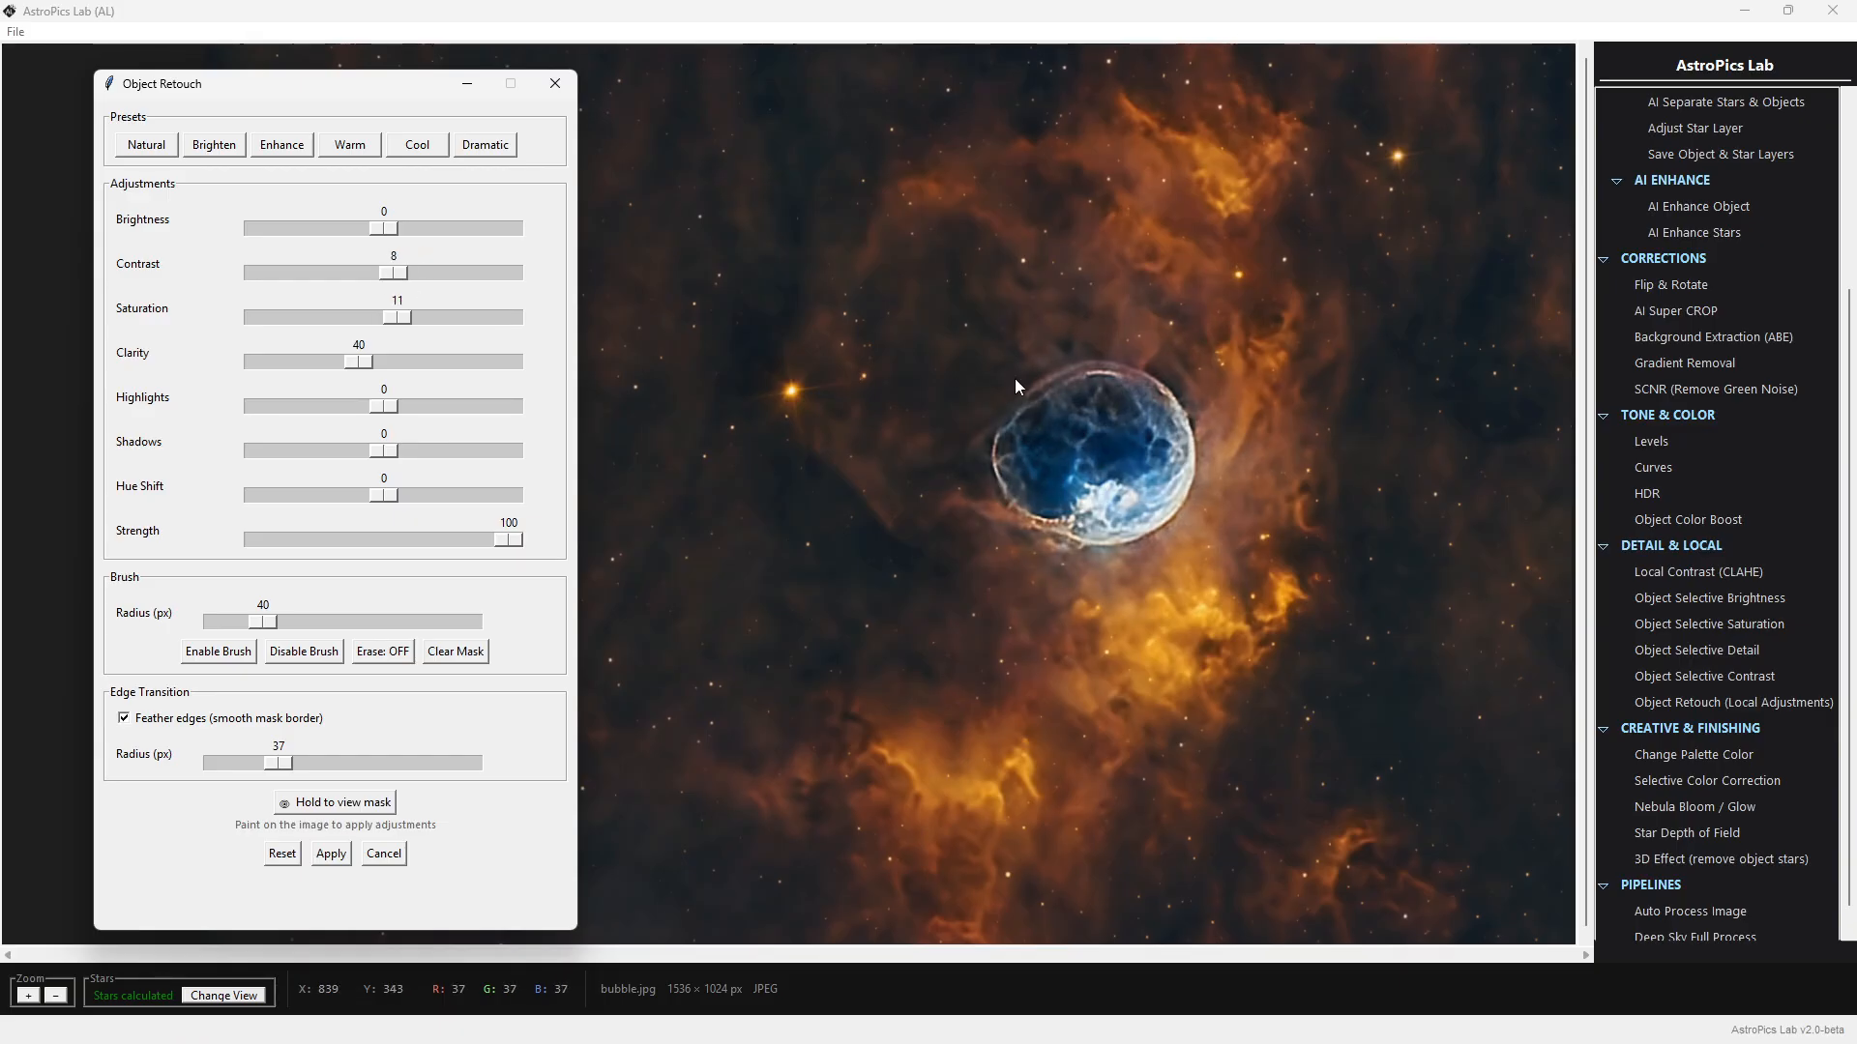
Re-enable the 40 px brush, paint the mask over the orange nebula clouds around and below the bubble, and apply the retouch
left_click(214, 658)
mouse_move(1147, 670)
left_mouse_down()
mouse_move(1180, 633)
mouse_move(1144, 616)
mouse_move(1097, 646)
left_mouse_up()
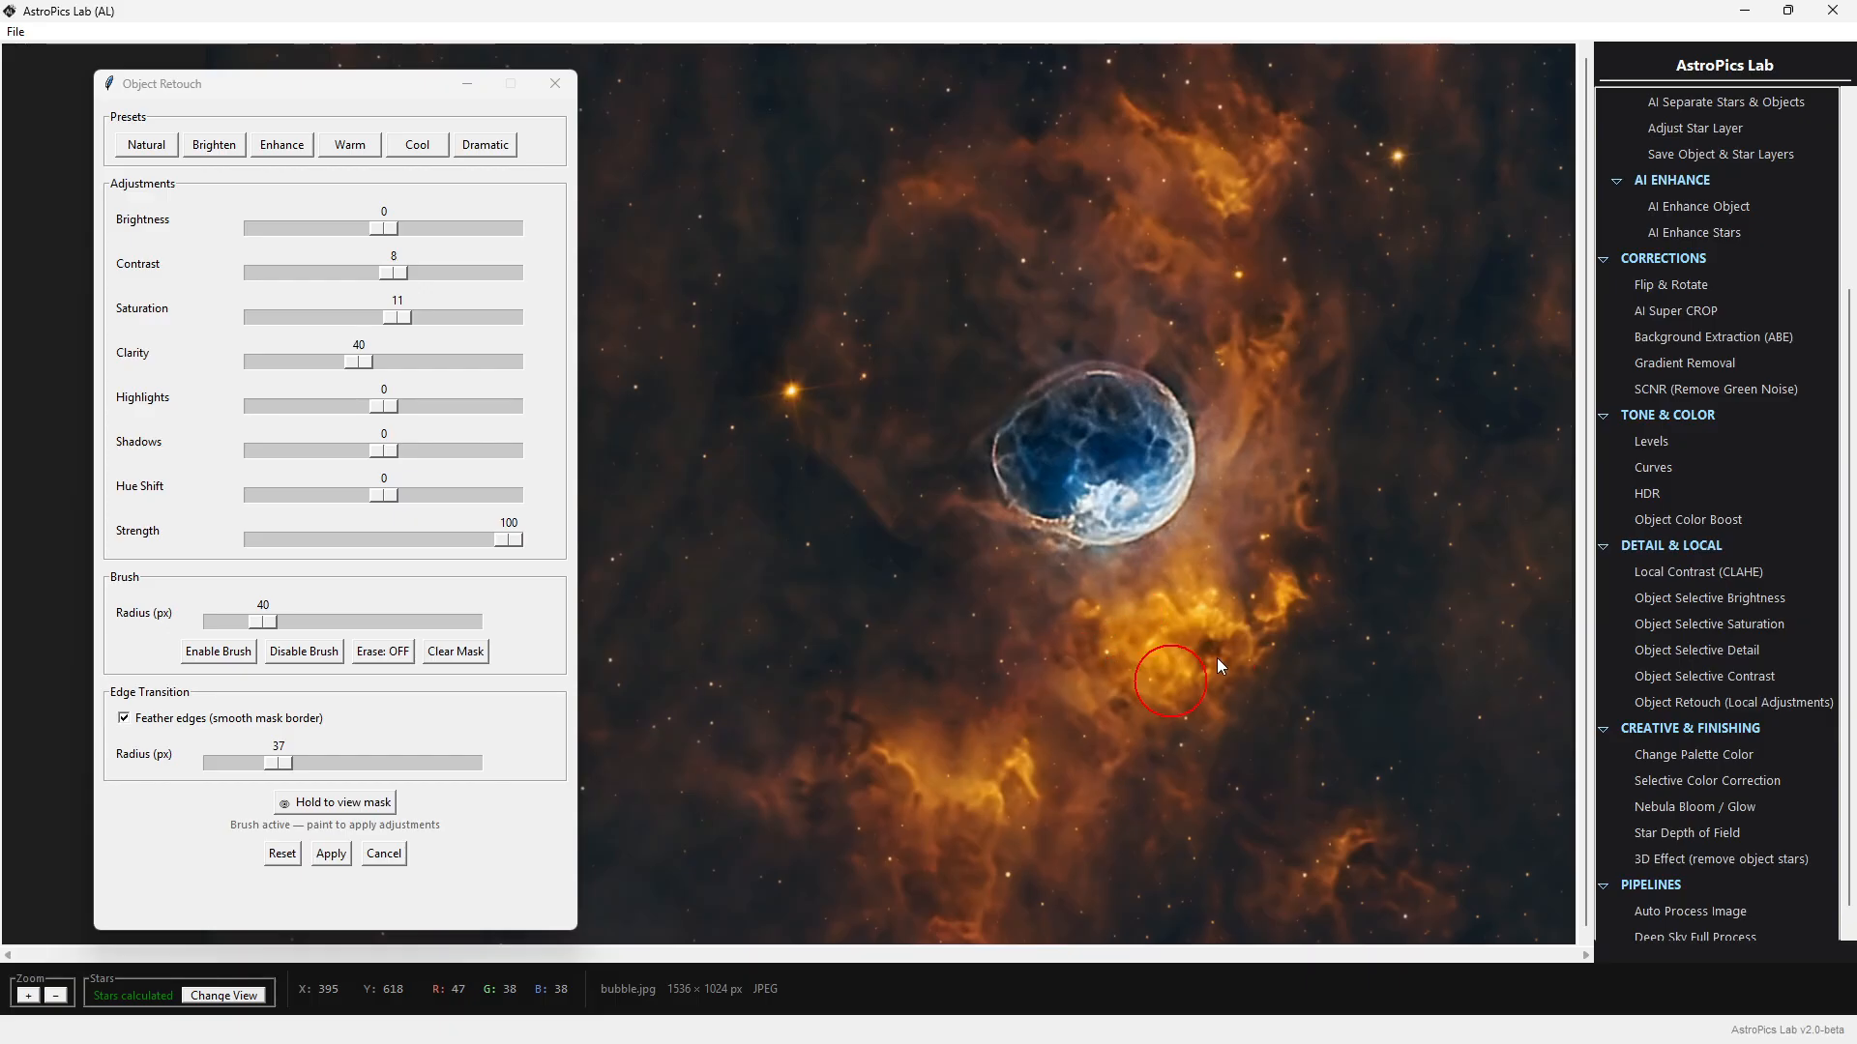
mouse_move(1219, 666)
left_mouse_down()
mouse_move(1068, 670)
mouse_move(1052, 643)
mouse_move(1046, 725)
mouse_move(988, 806)
left_mouse_up()
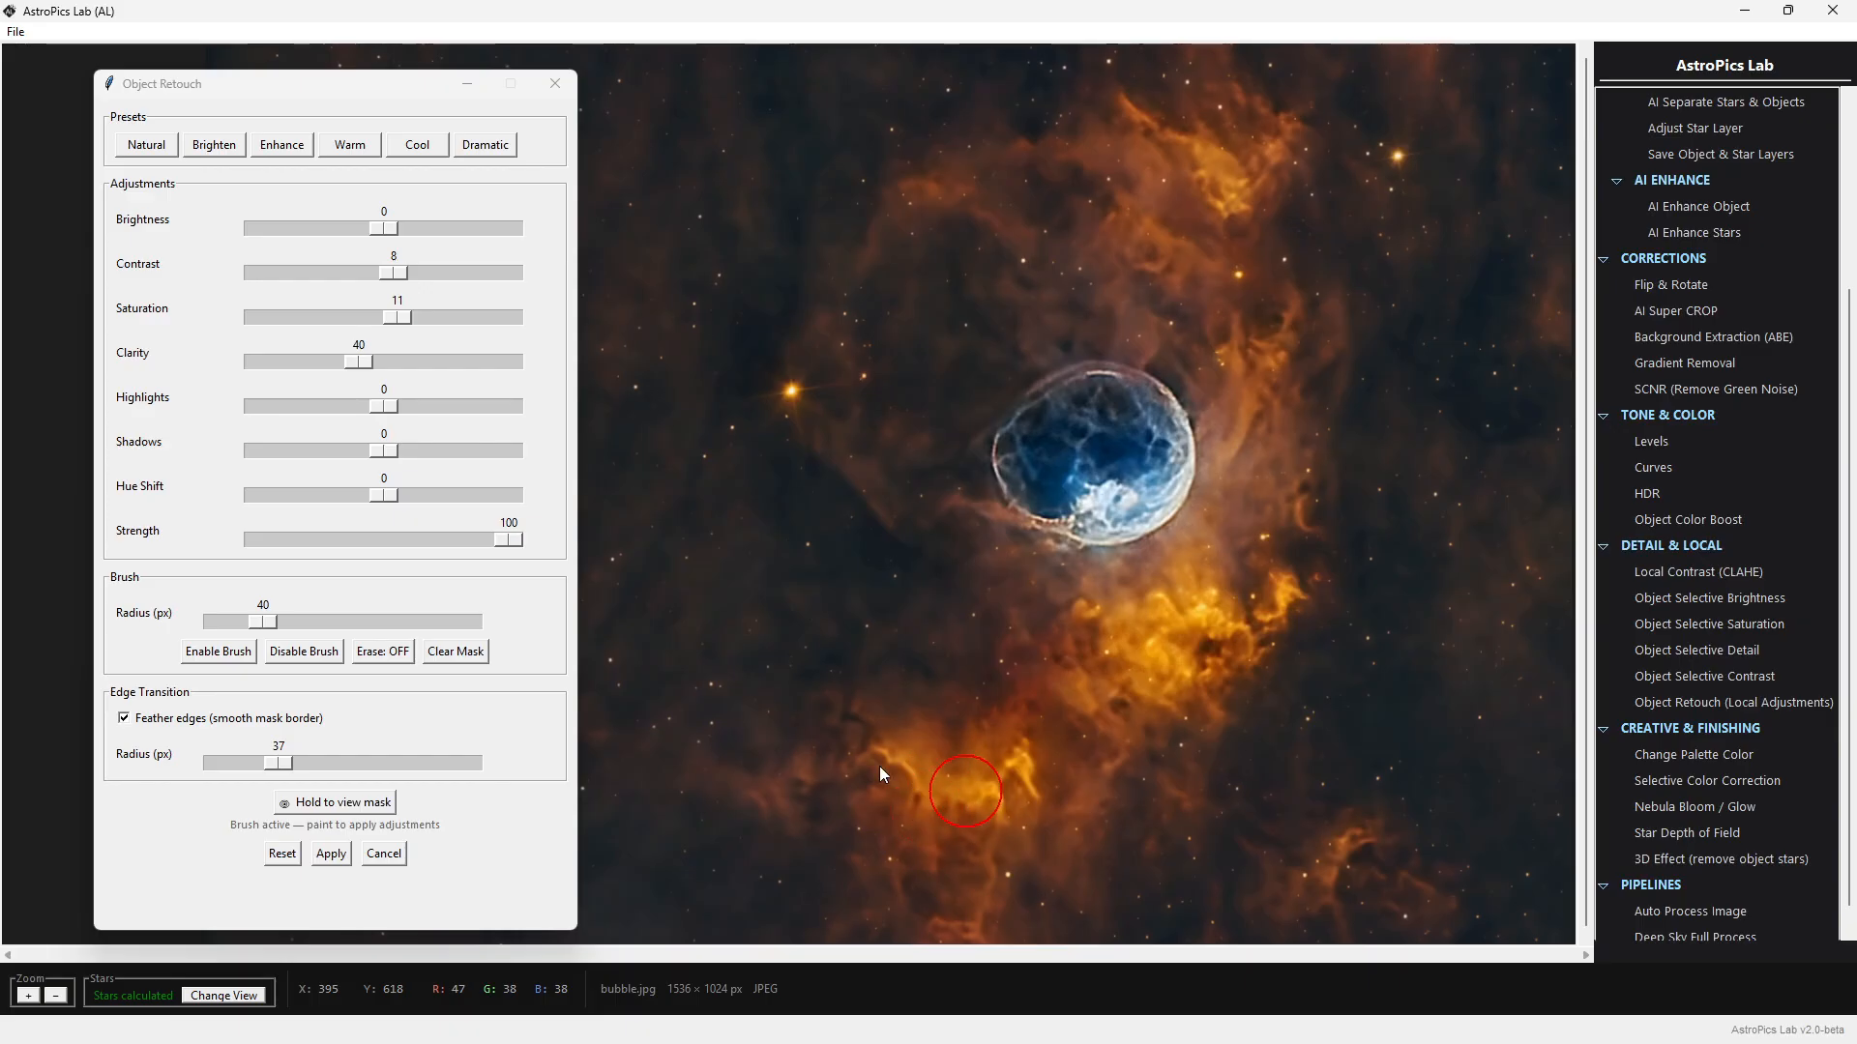
left_click_drag(880, 768, 806, 735)
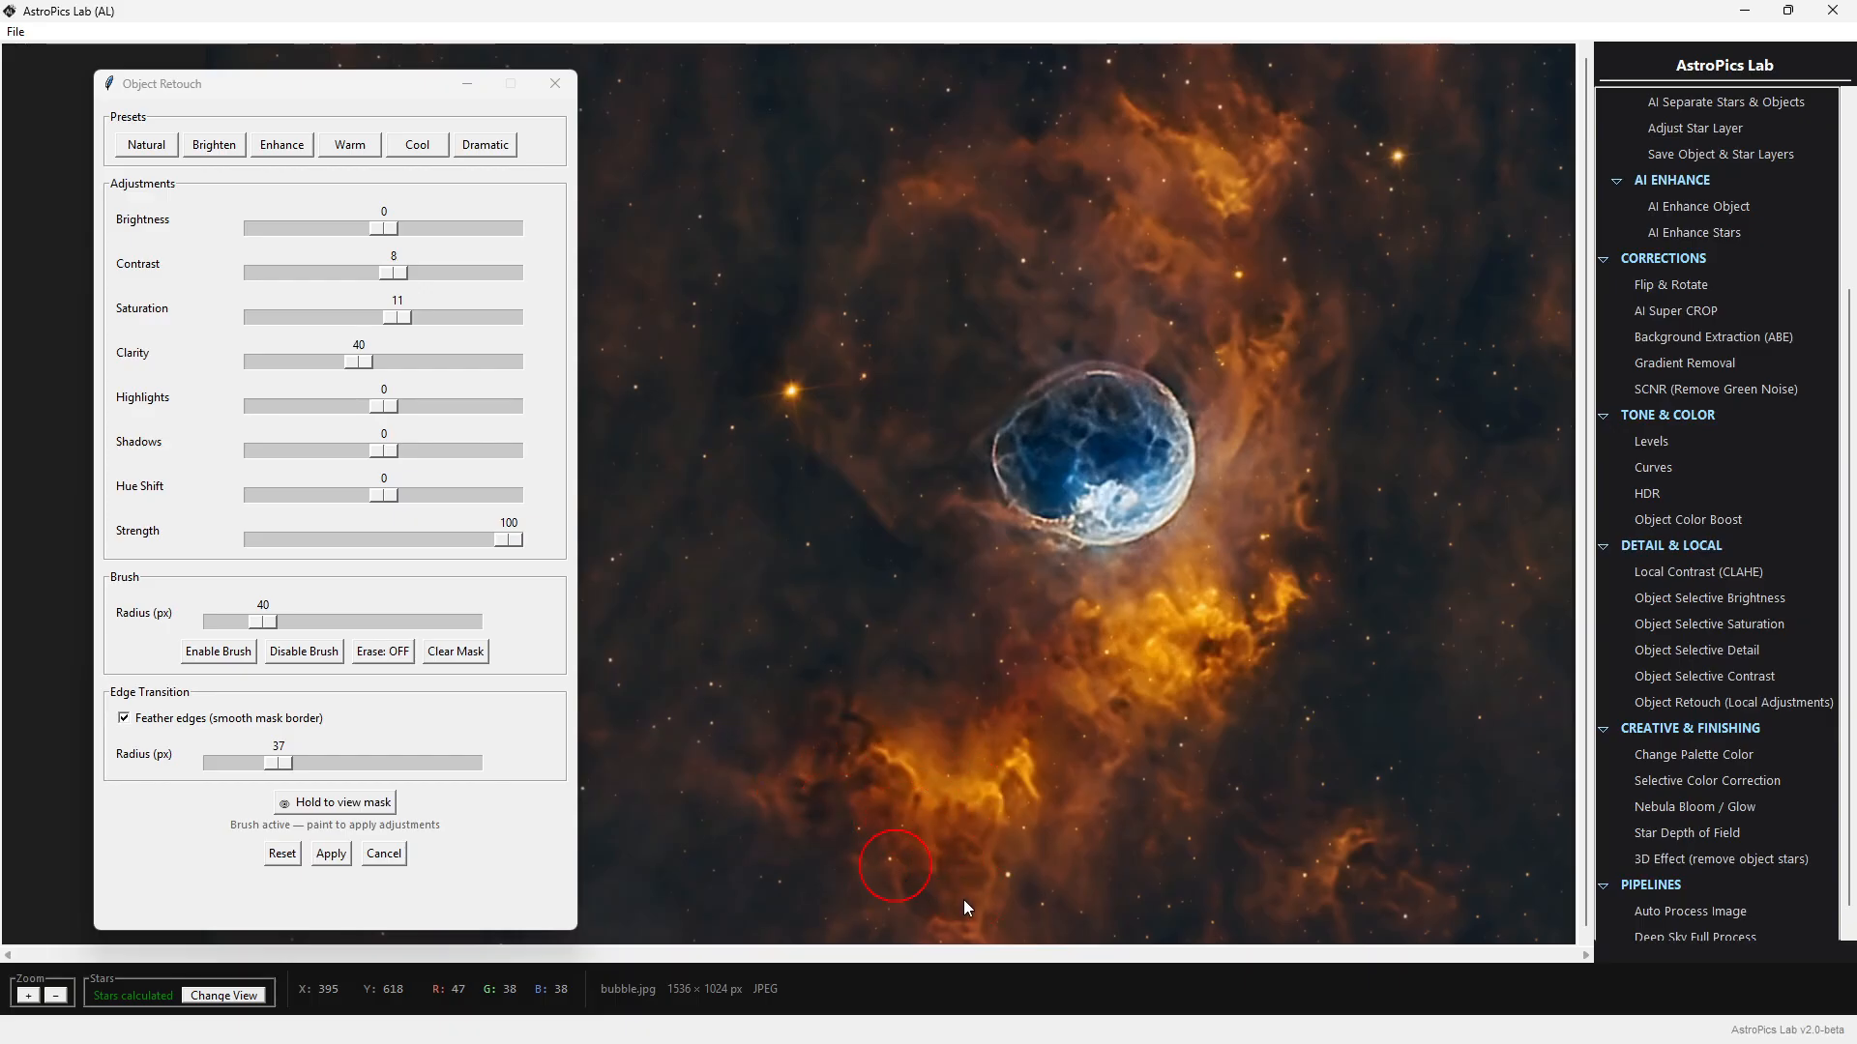
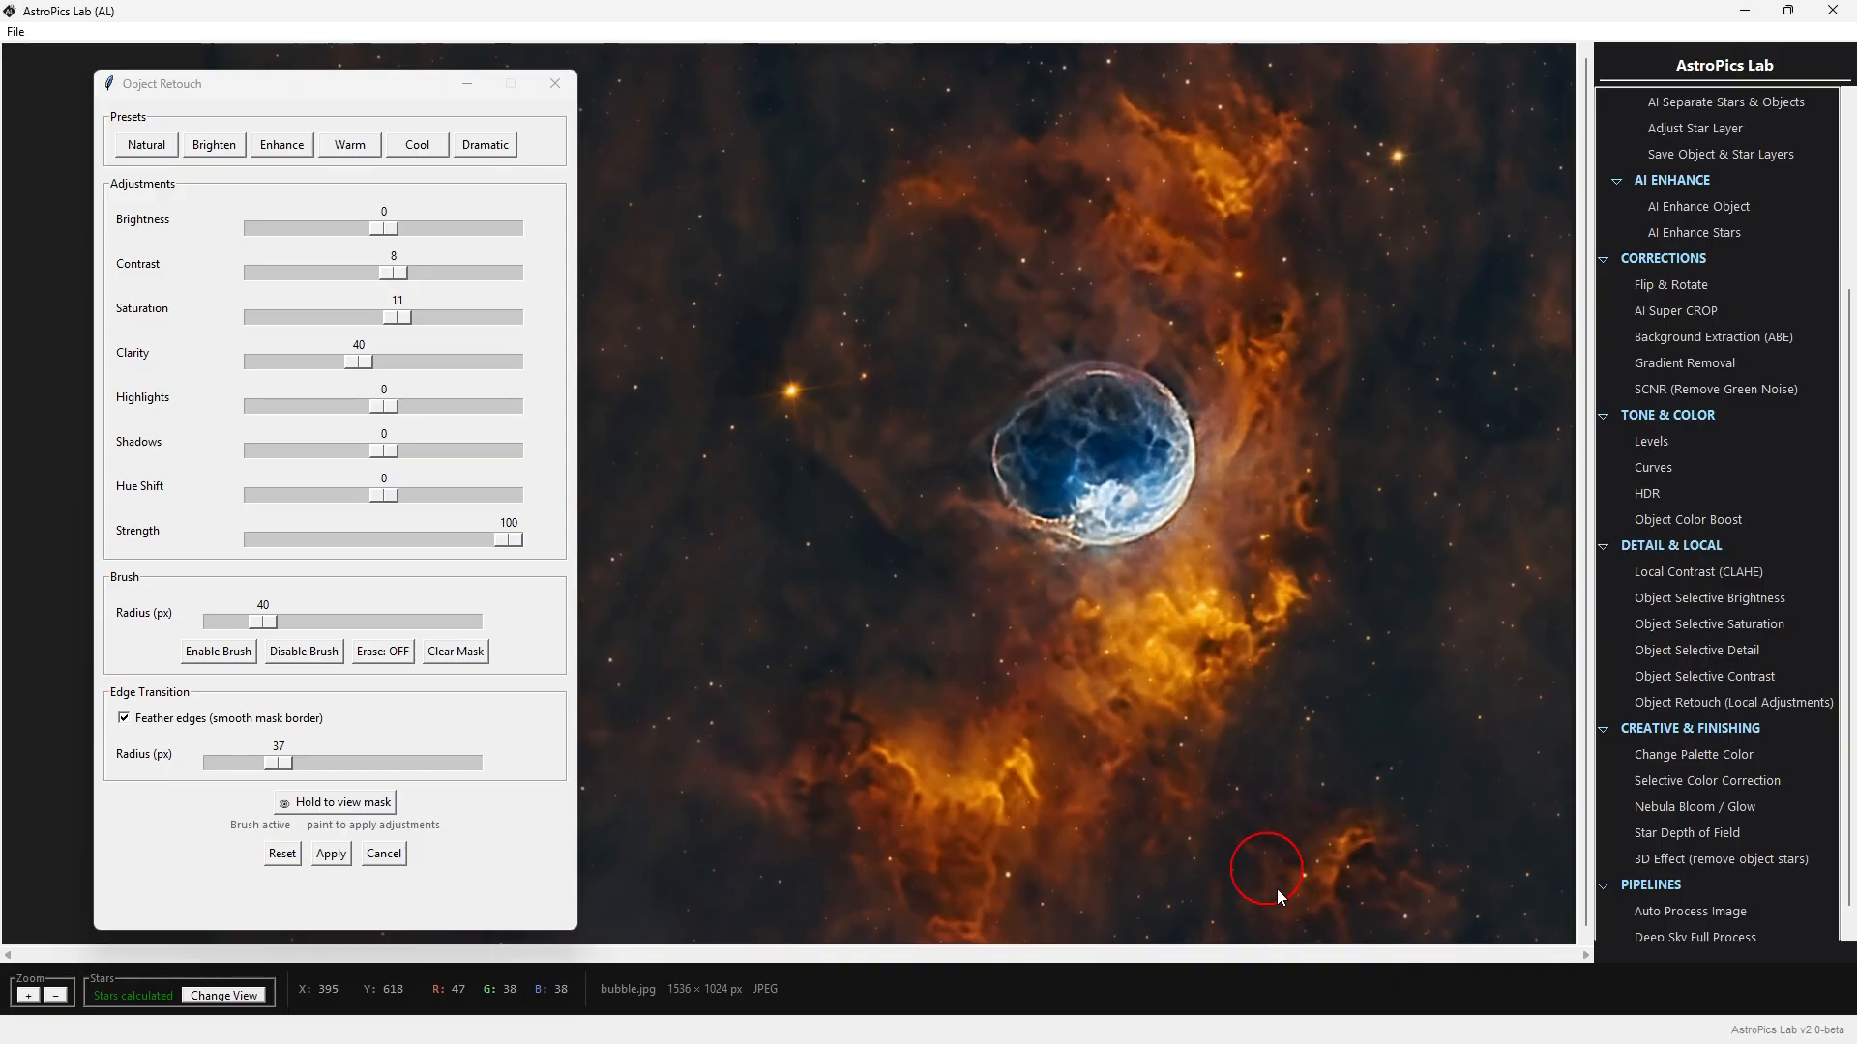
left_click(331, 853)
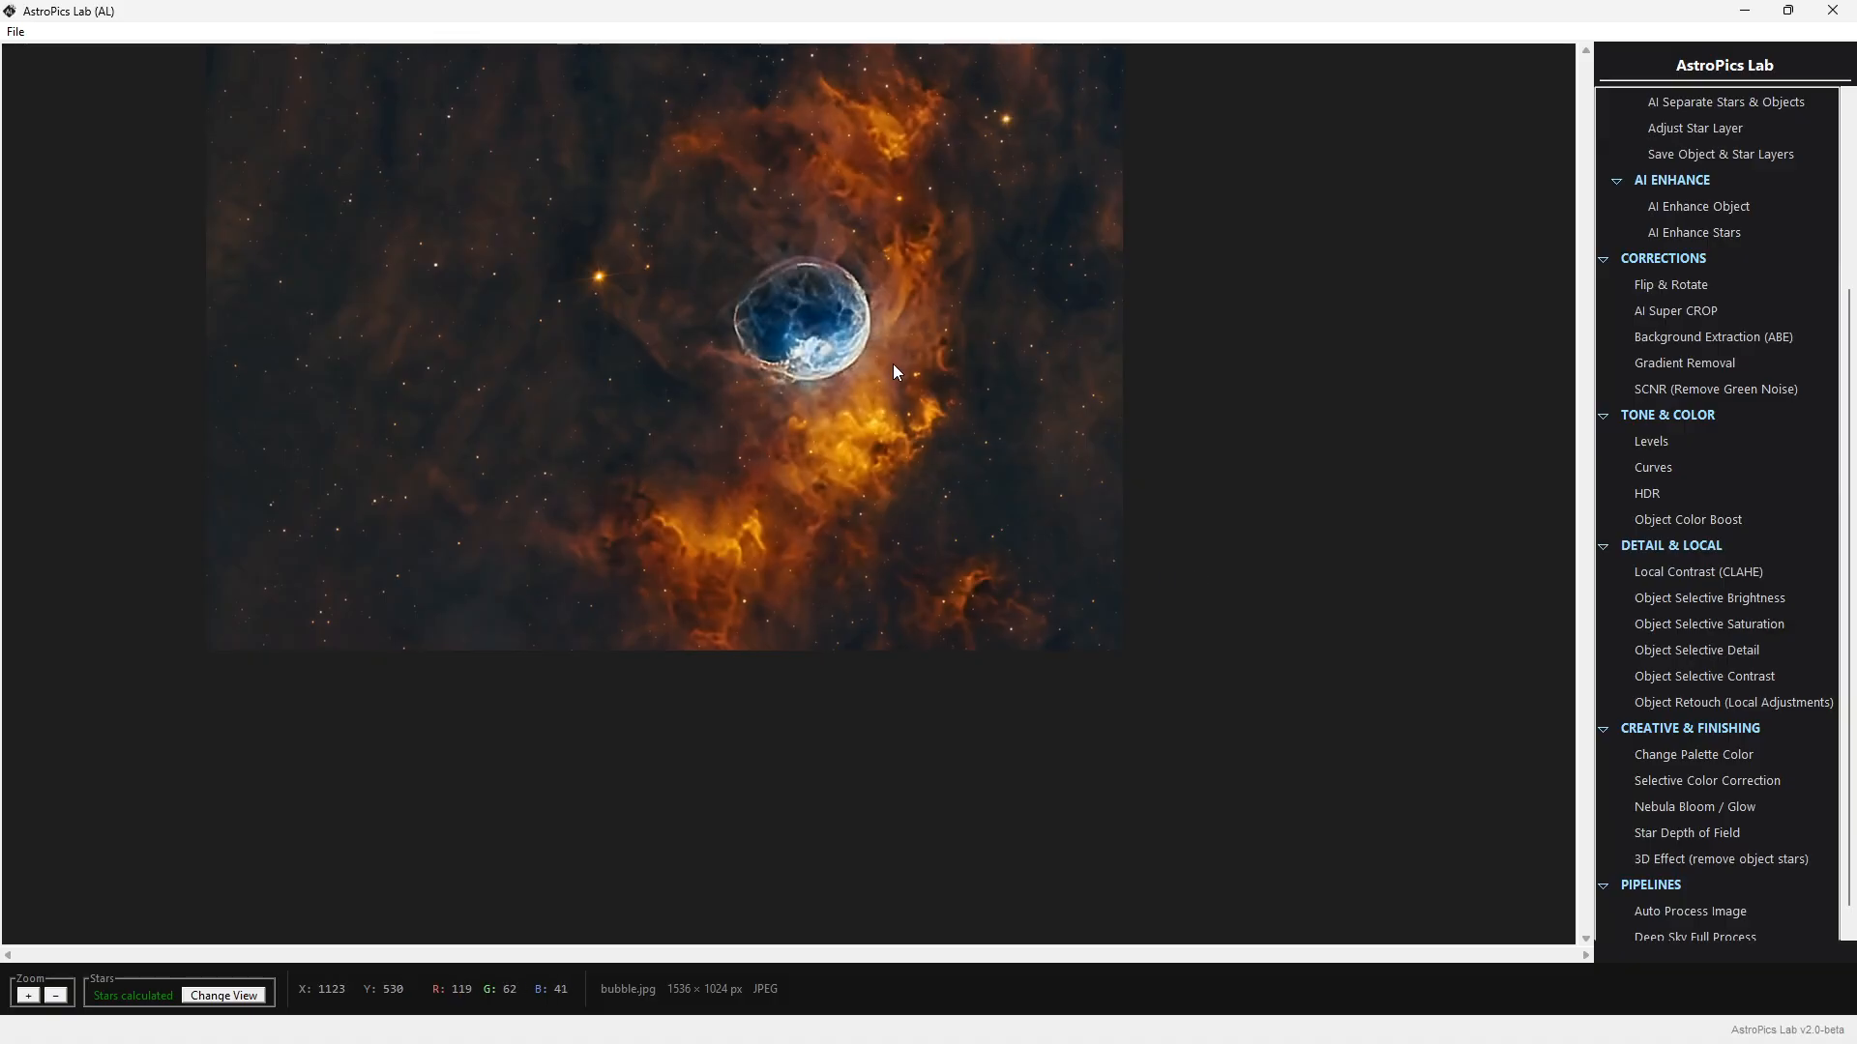
Open Change Palette Color, place its window beside the nebula and preview the RGB palette
left_click_drag(908, 432, 908, 555)
scroll(917, 490, "up", 1)
scroll(958, 573, "down", 1)
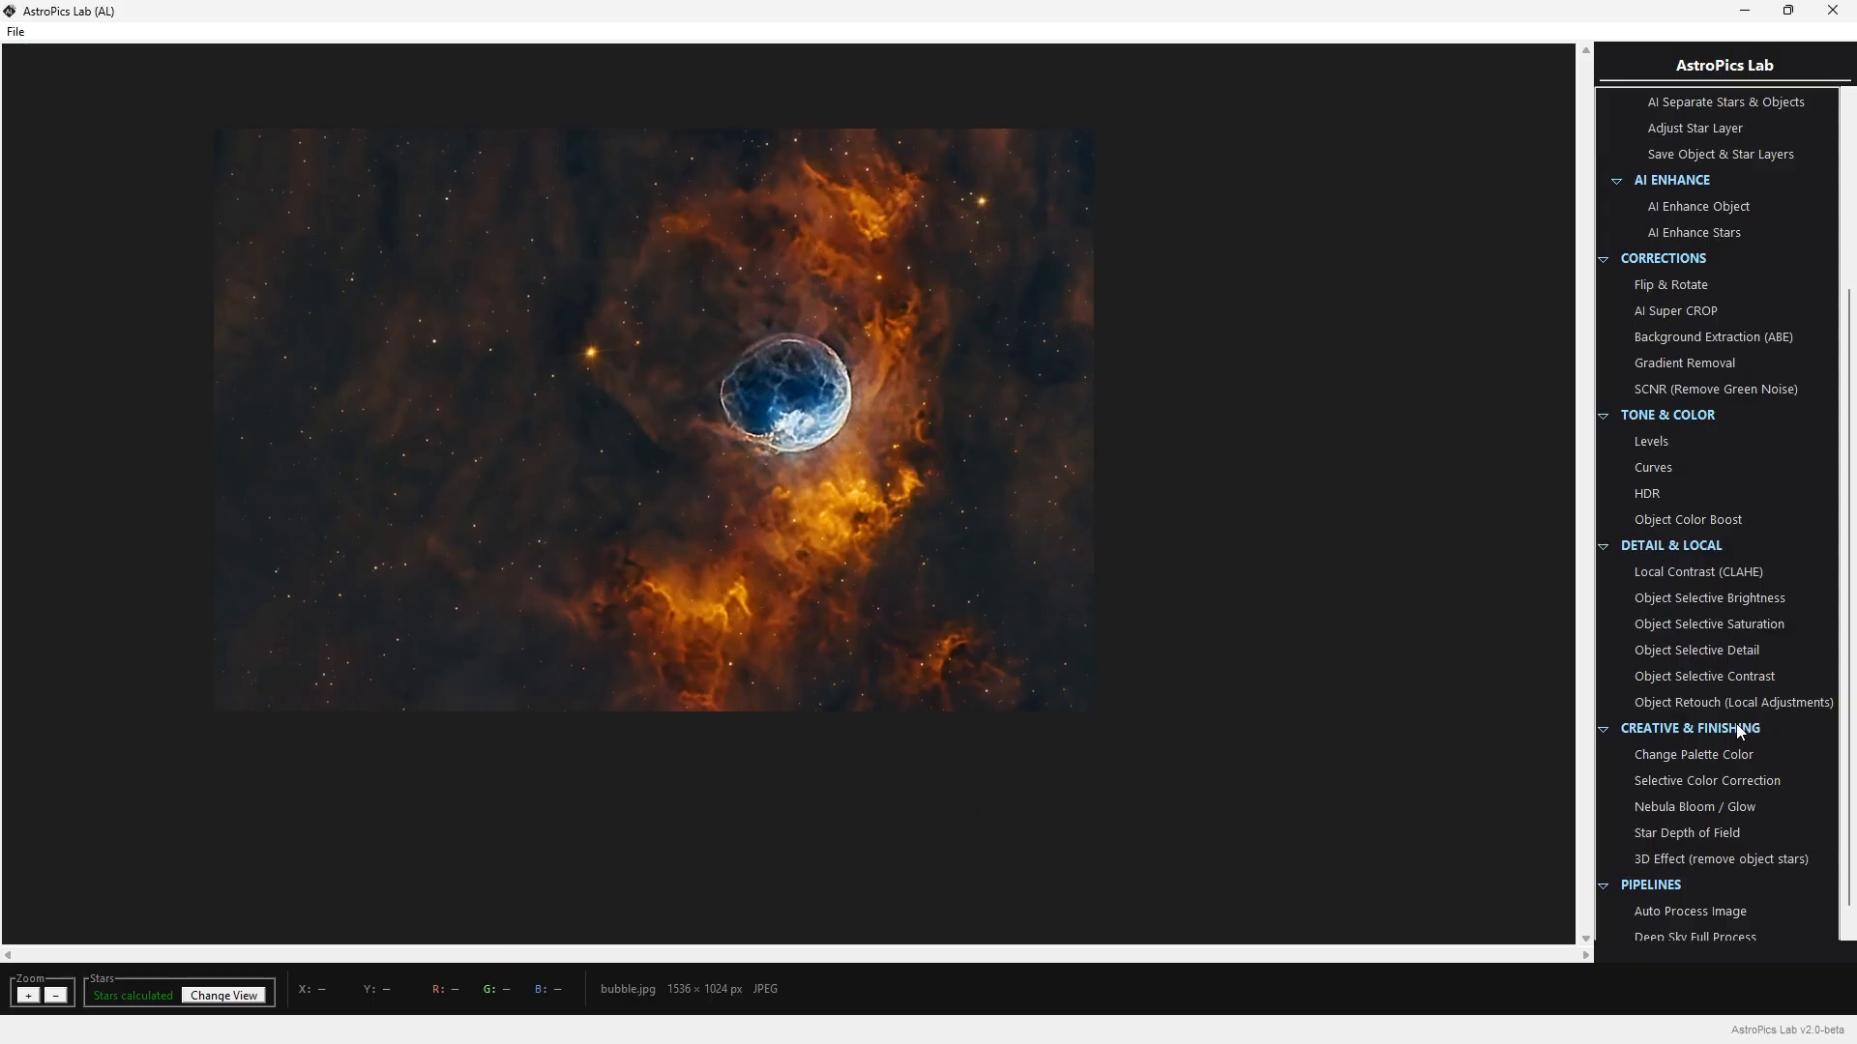
left_click_drag(845, 422, 880, 453)
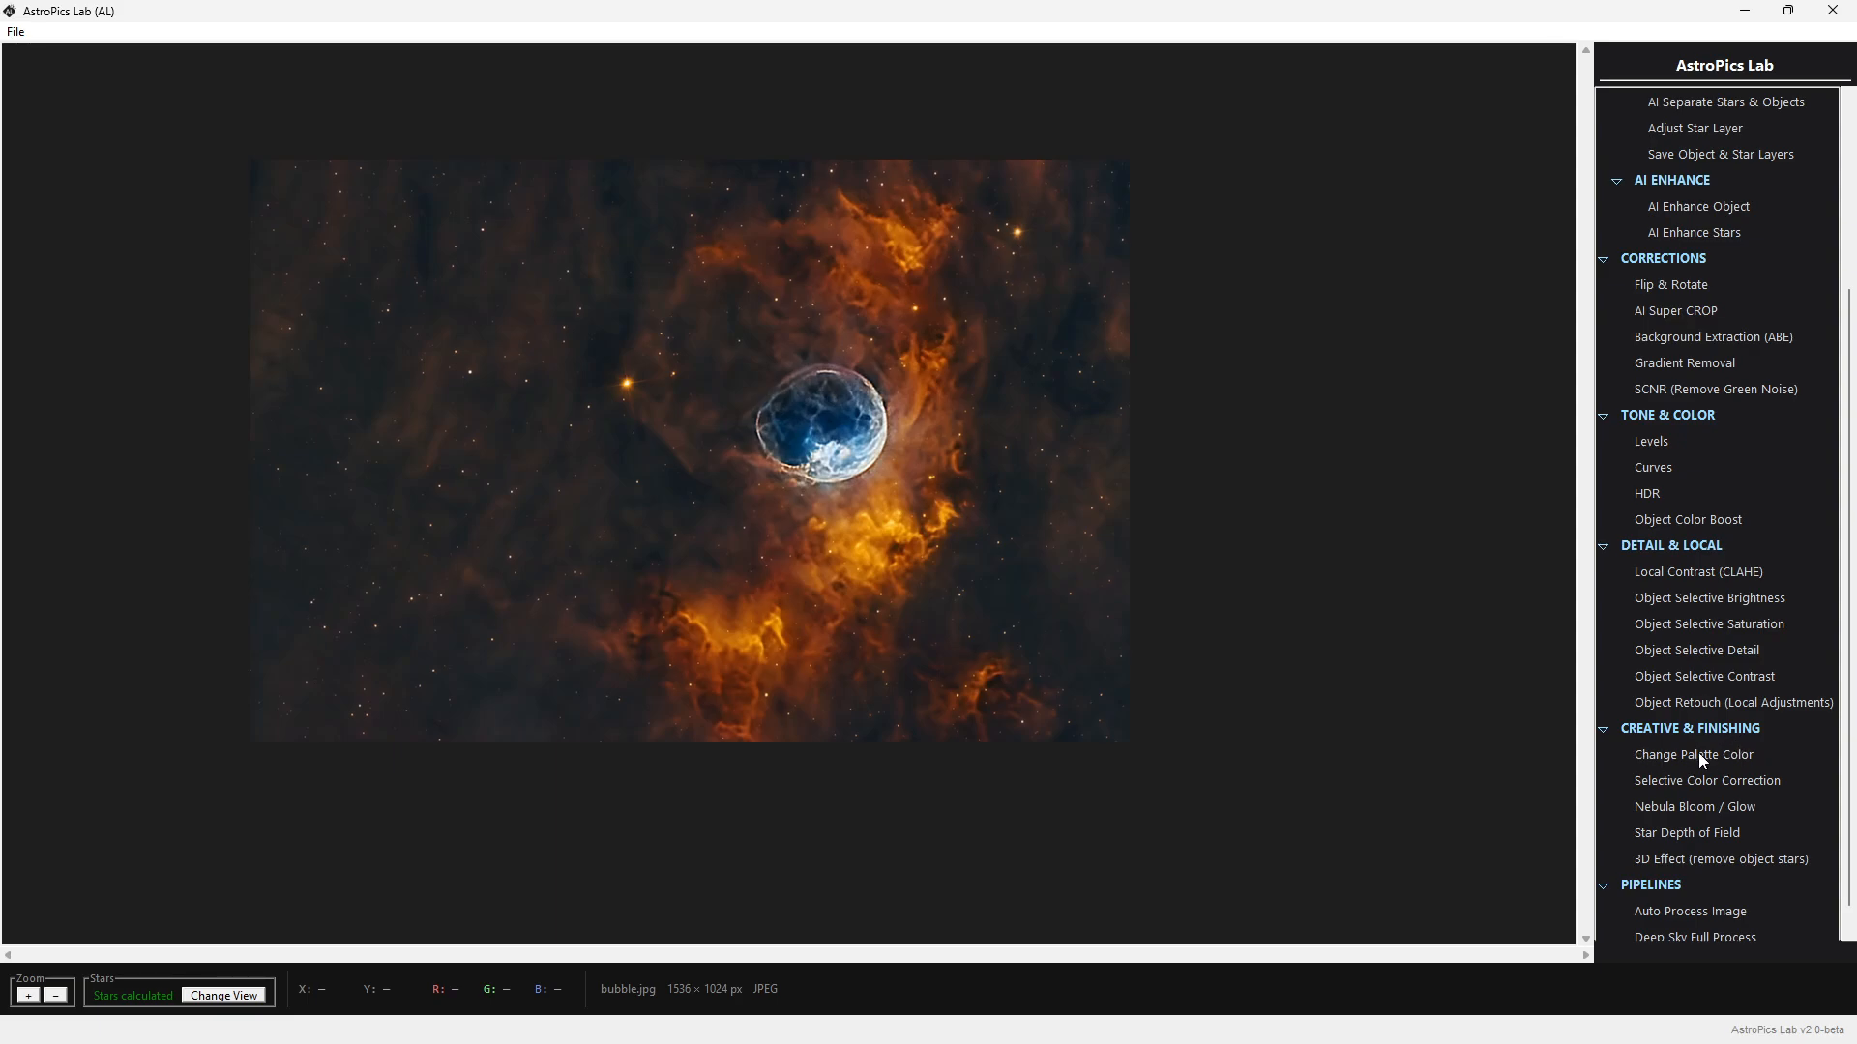
left_click(1733, 768)
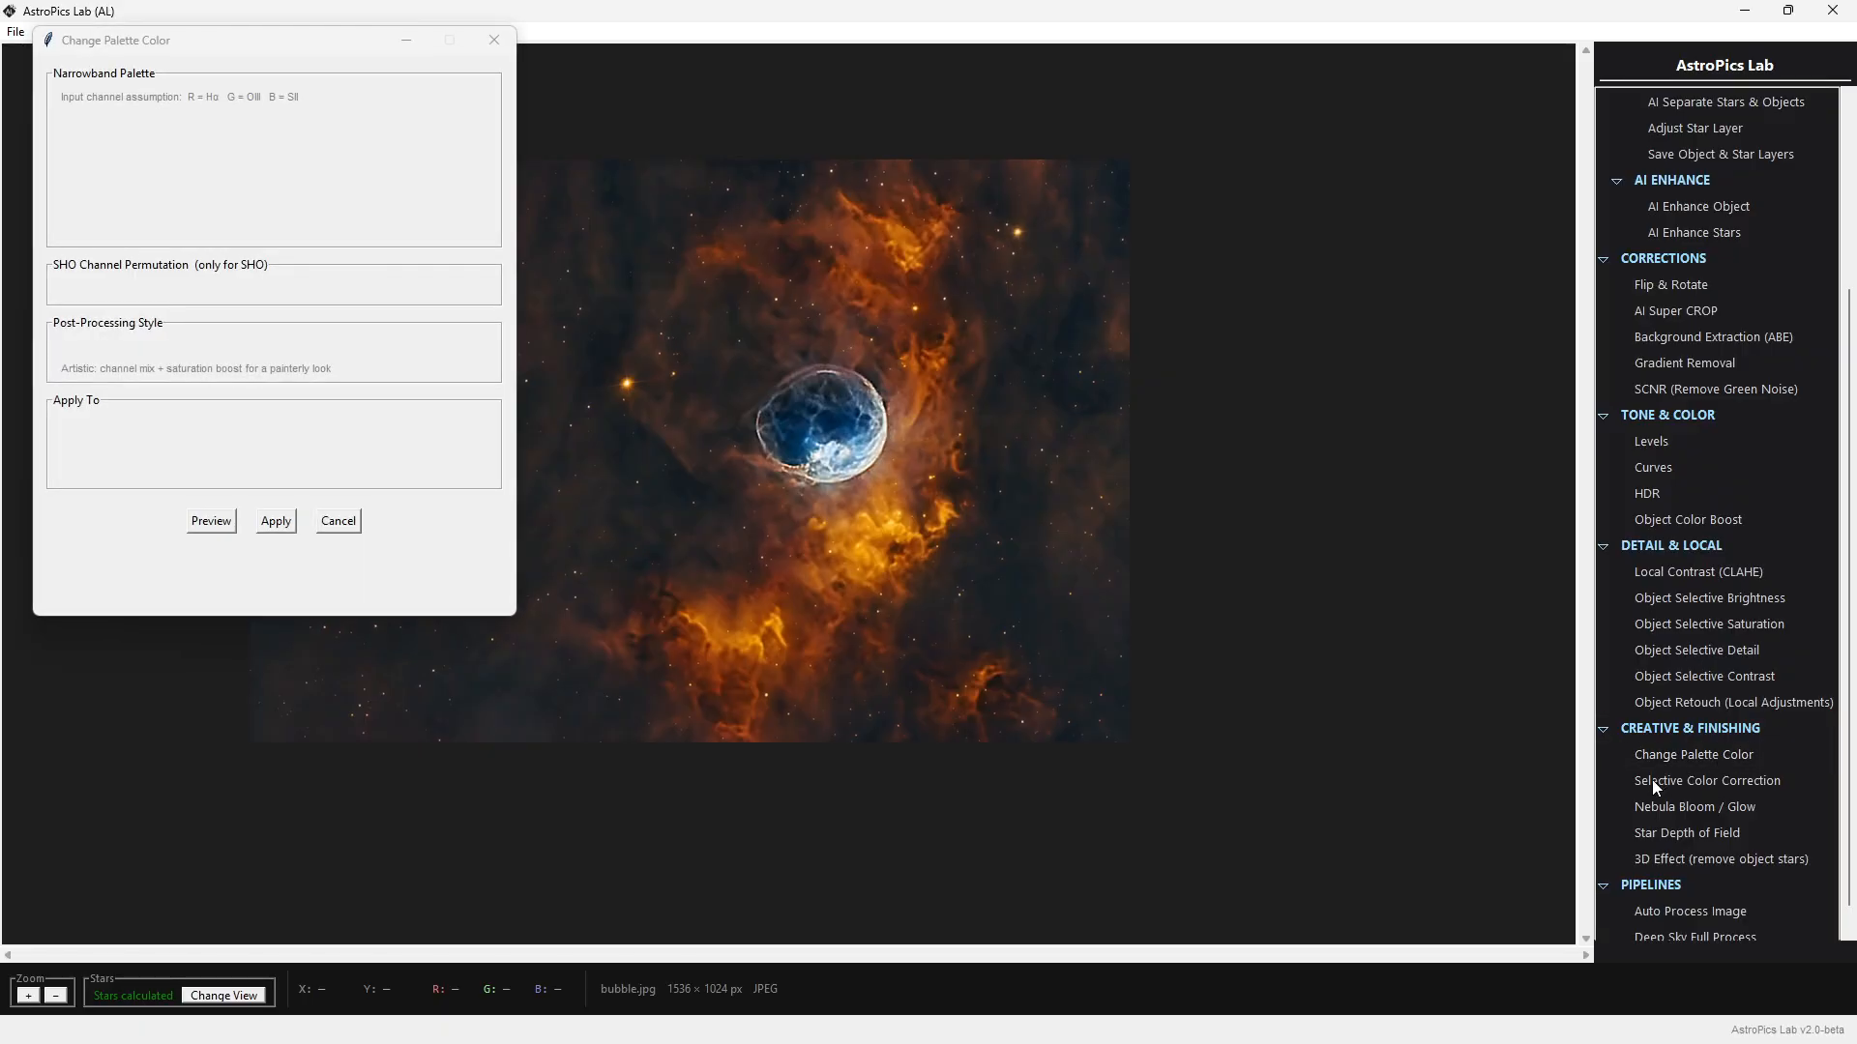
left_click_drag(254, 39, 1306, 168)
left_click(1136, 256)
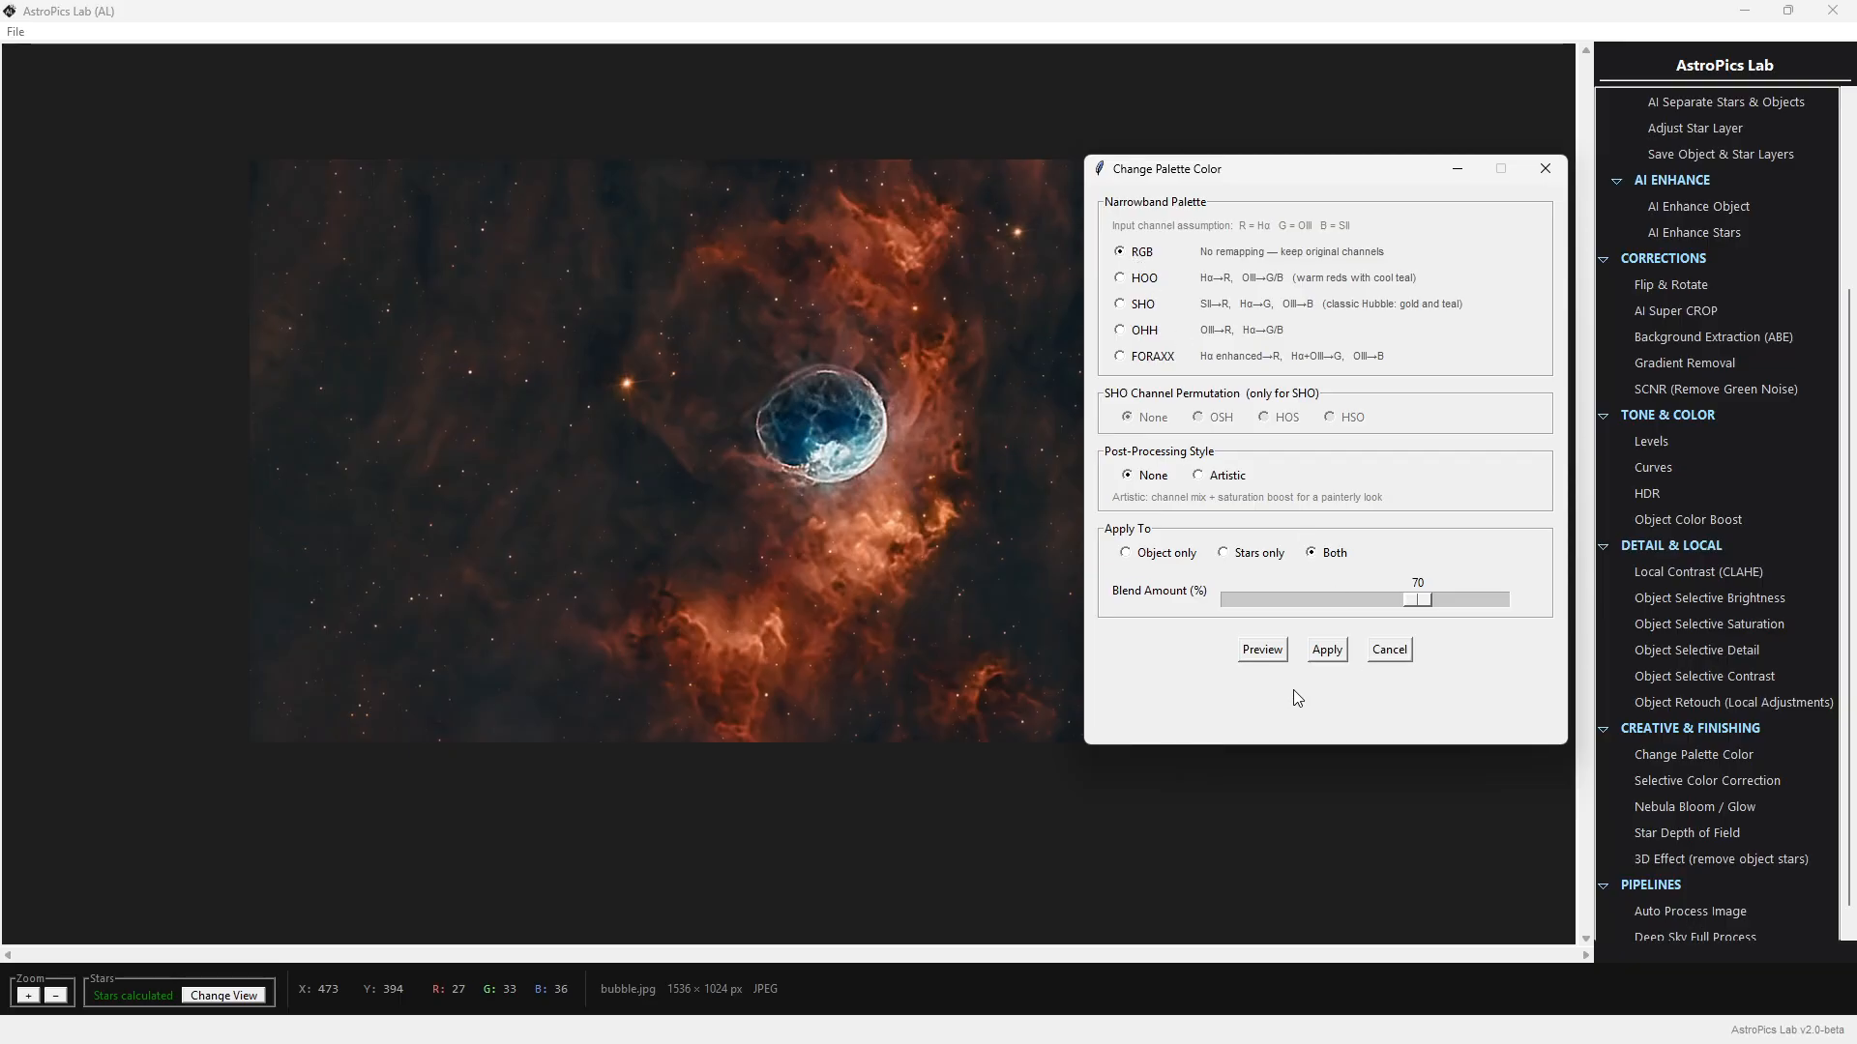
left_click(1261, 652)
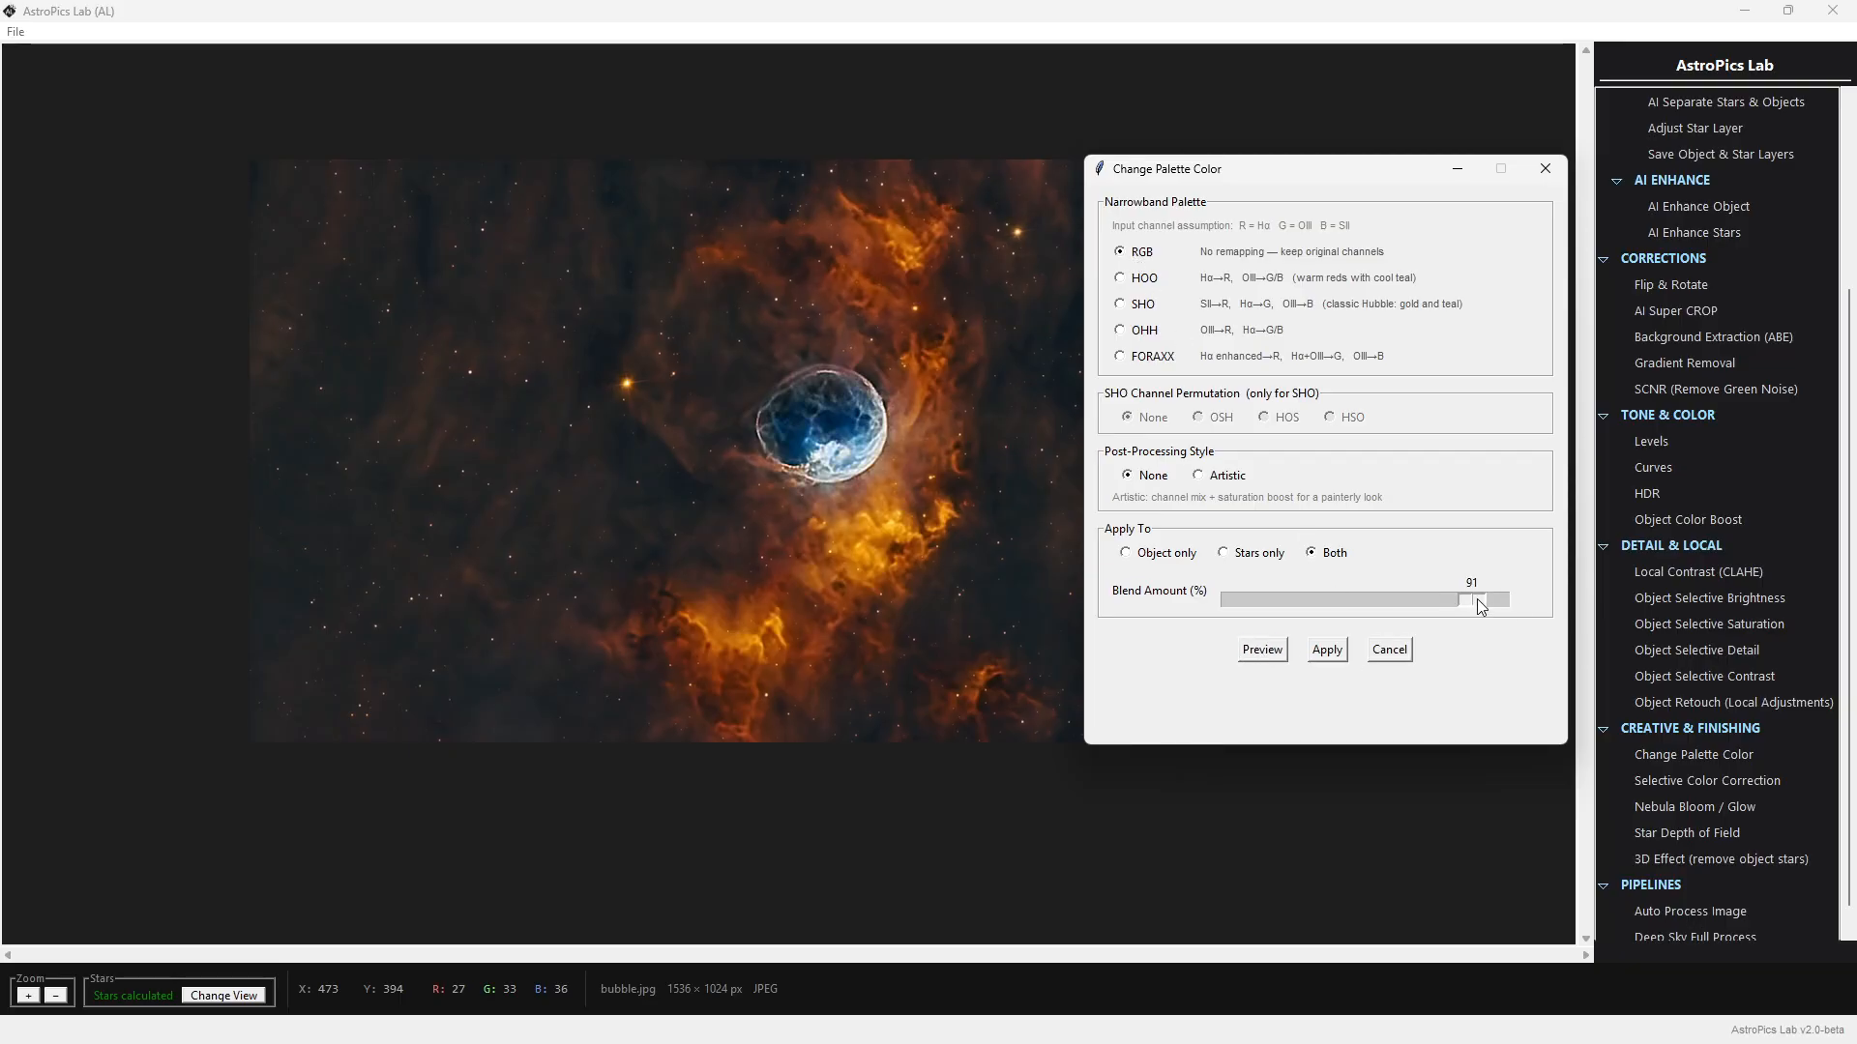
Set the palette blend amount to 100% and preview the HOO, SHO and OHH palettes one after another
left_click_drag(1477, 599, 1538, 607)
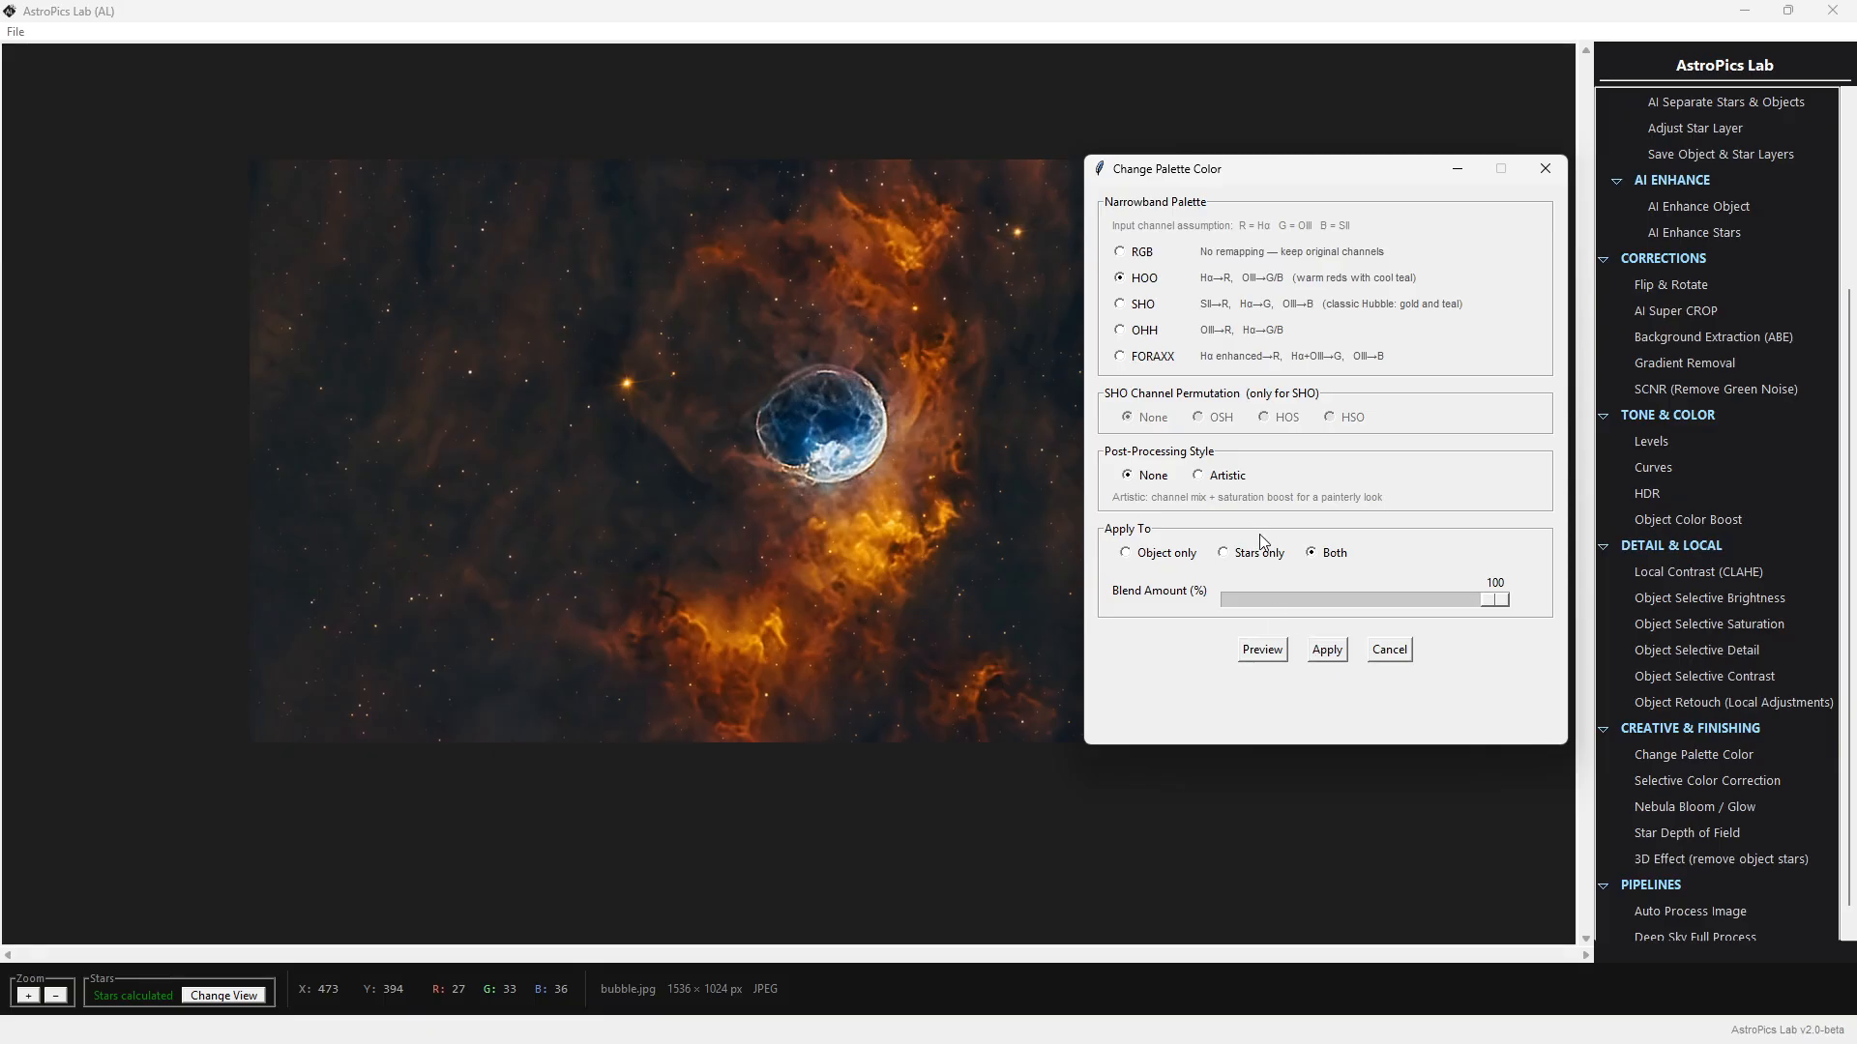
left_click(1261, 654)
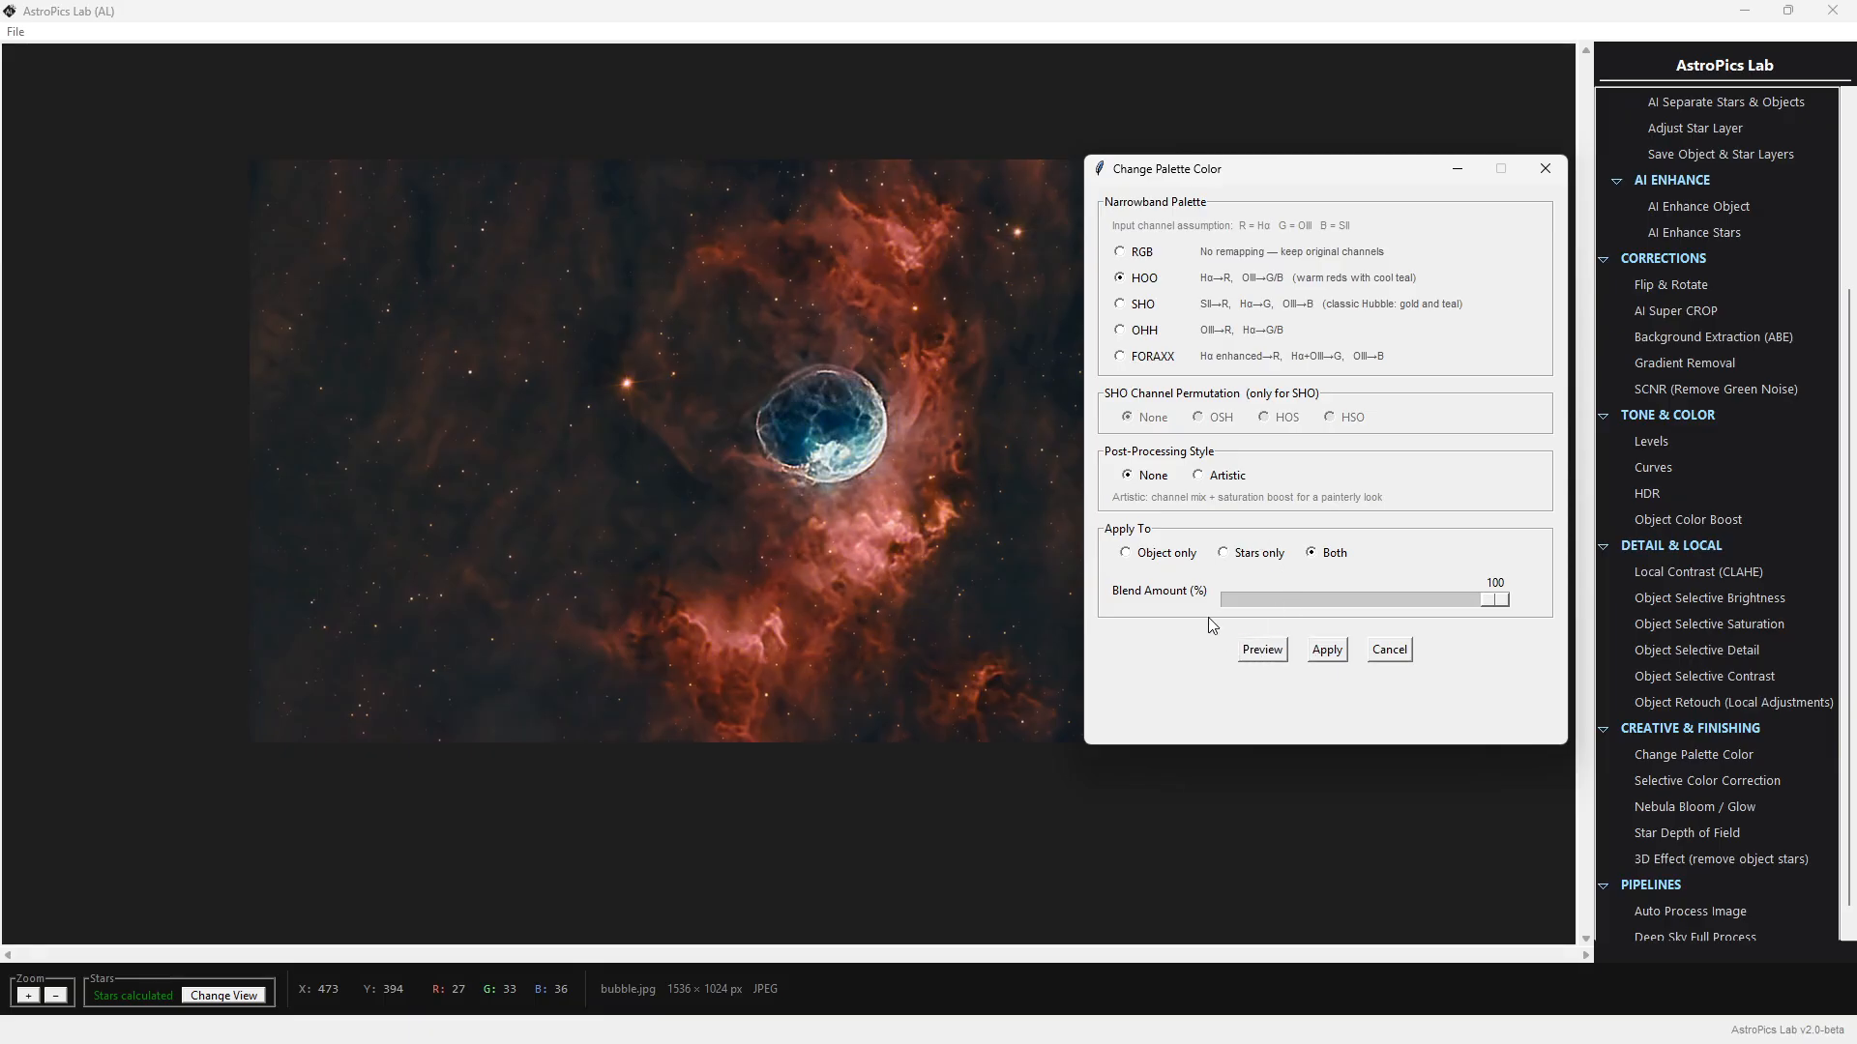
left_click(1142, 308)
left_click(1264, 651)
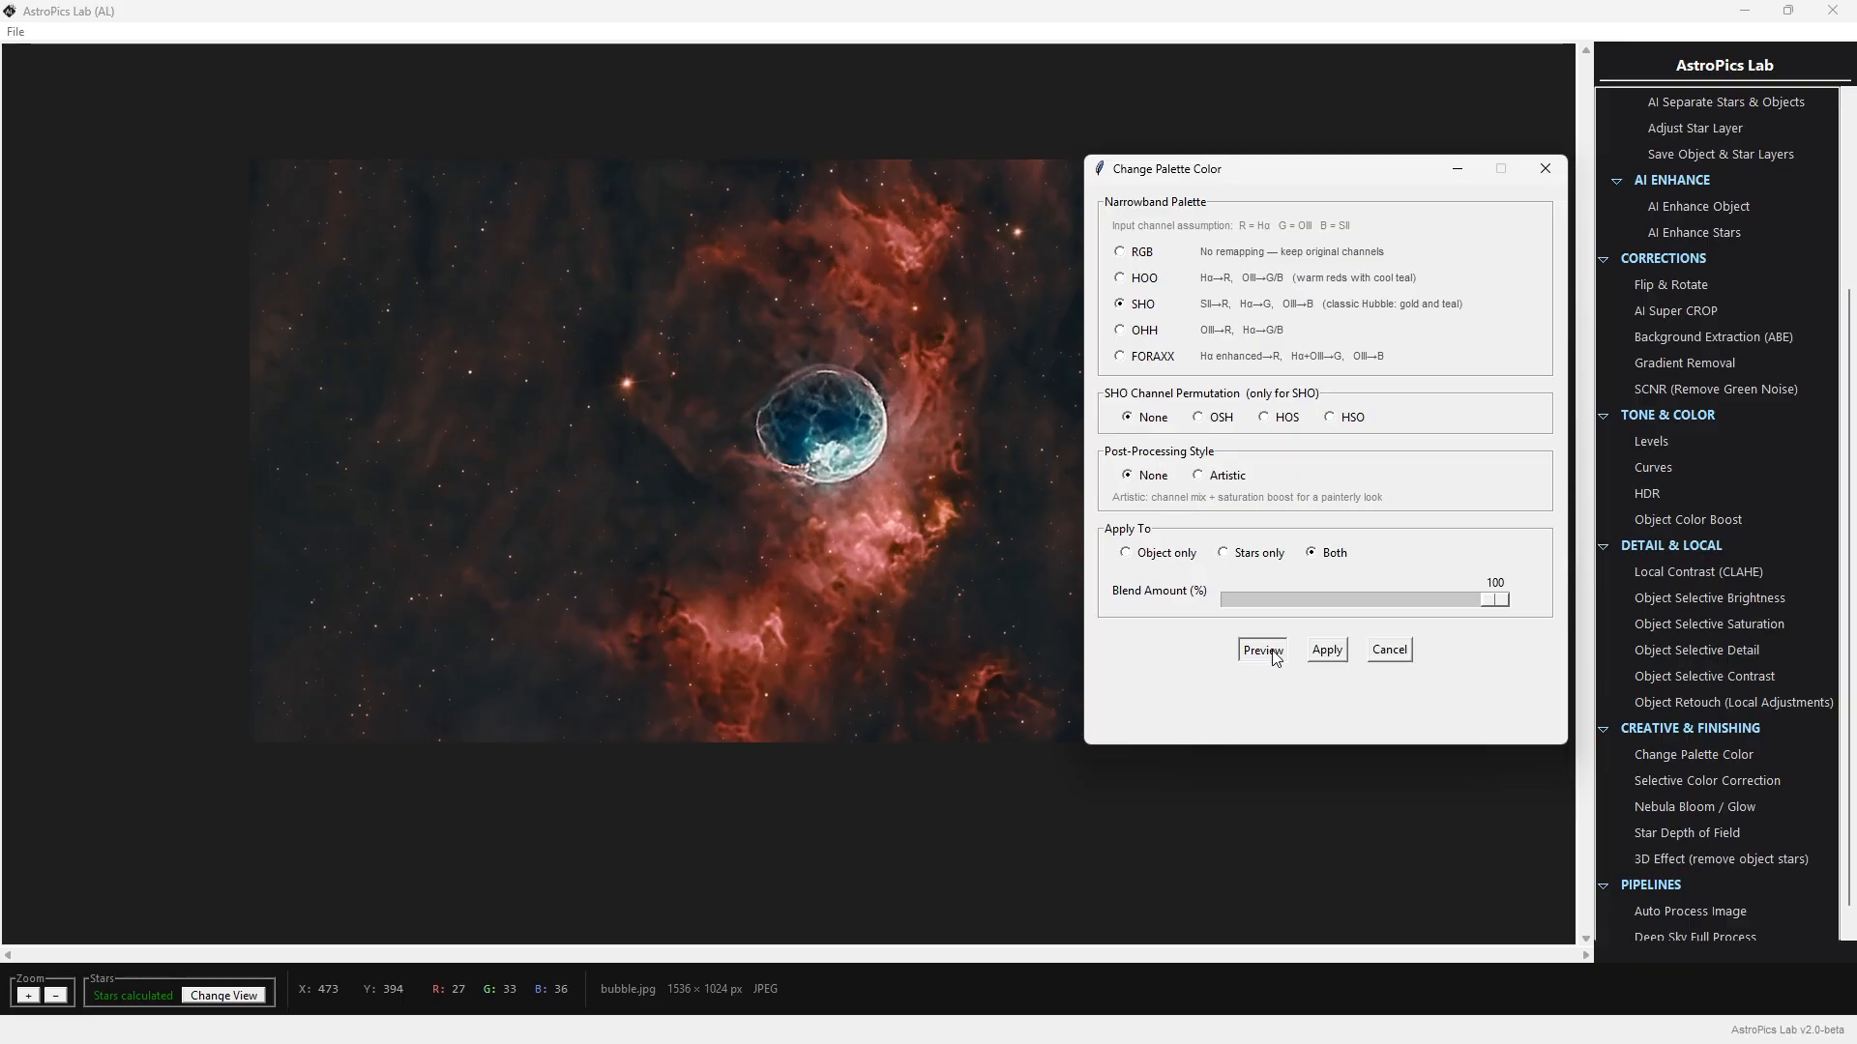
left_click(1145, 332)
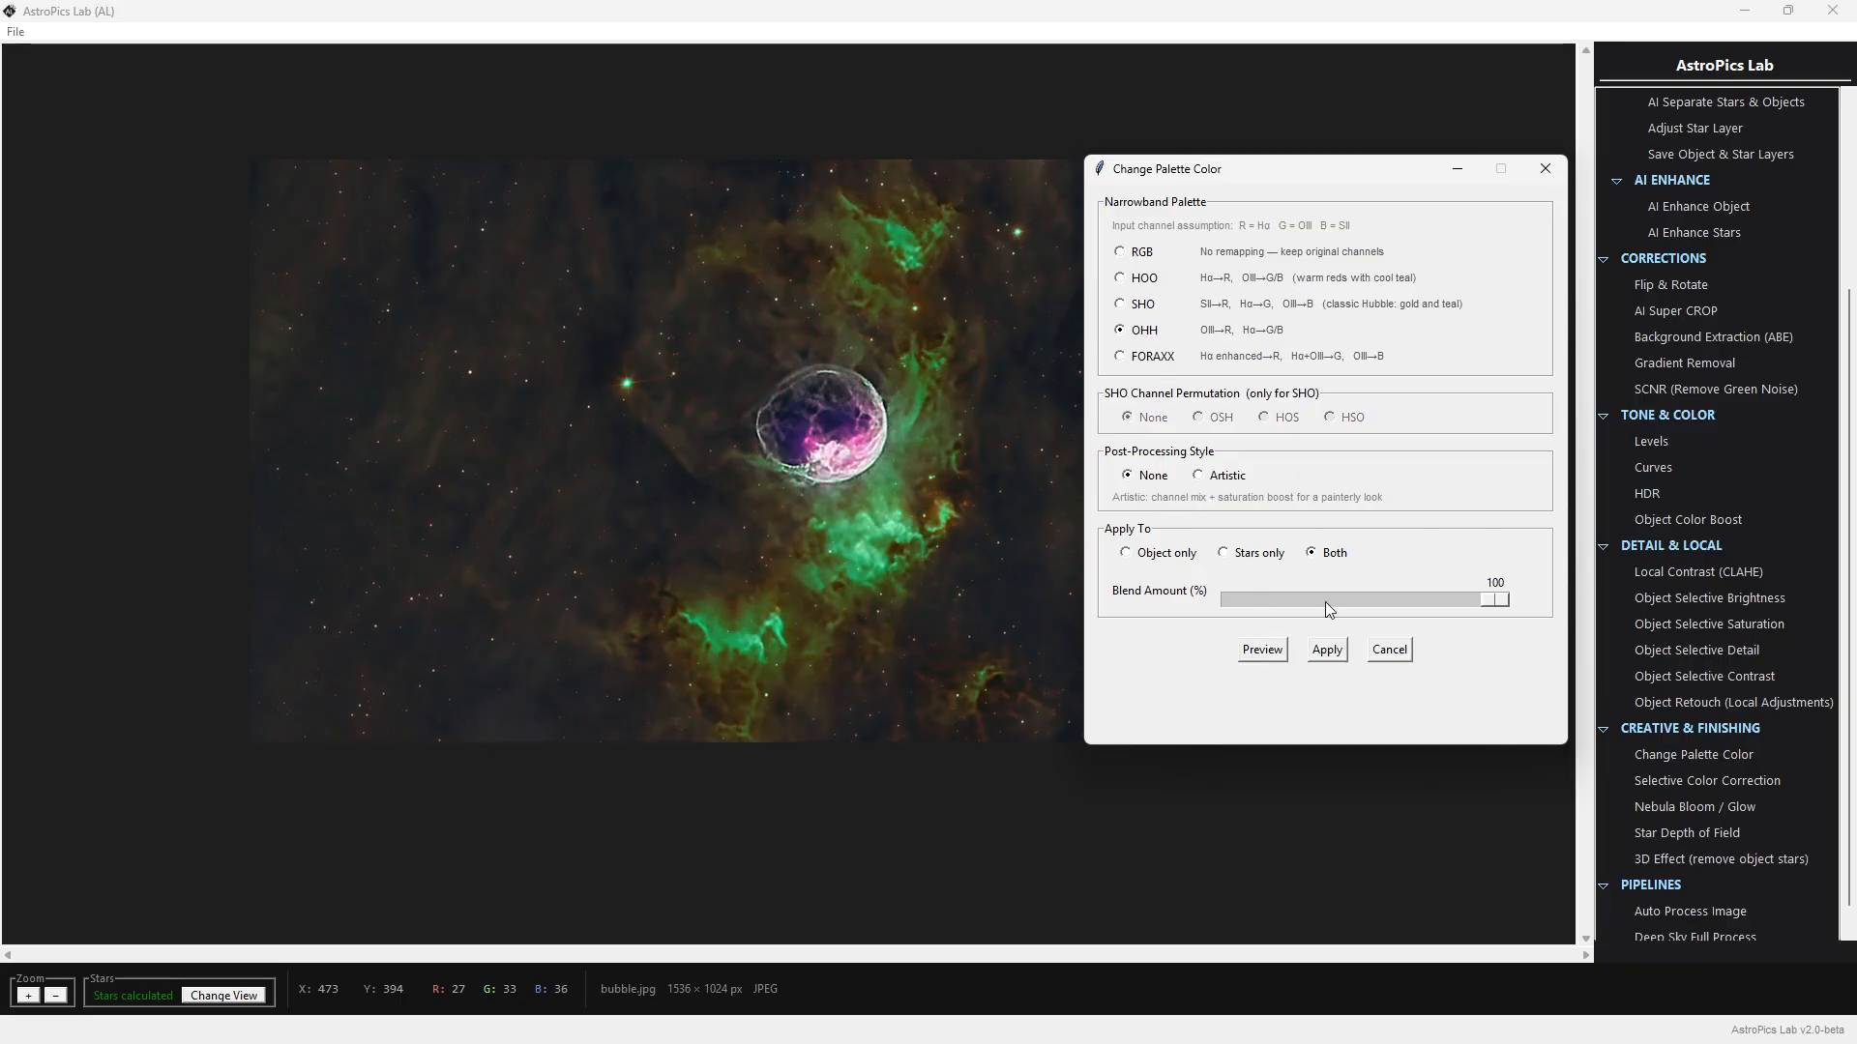
left_click(1251, 654)
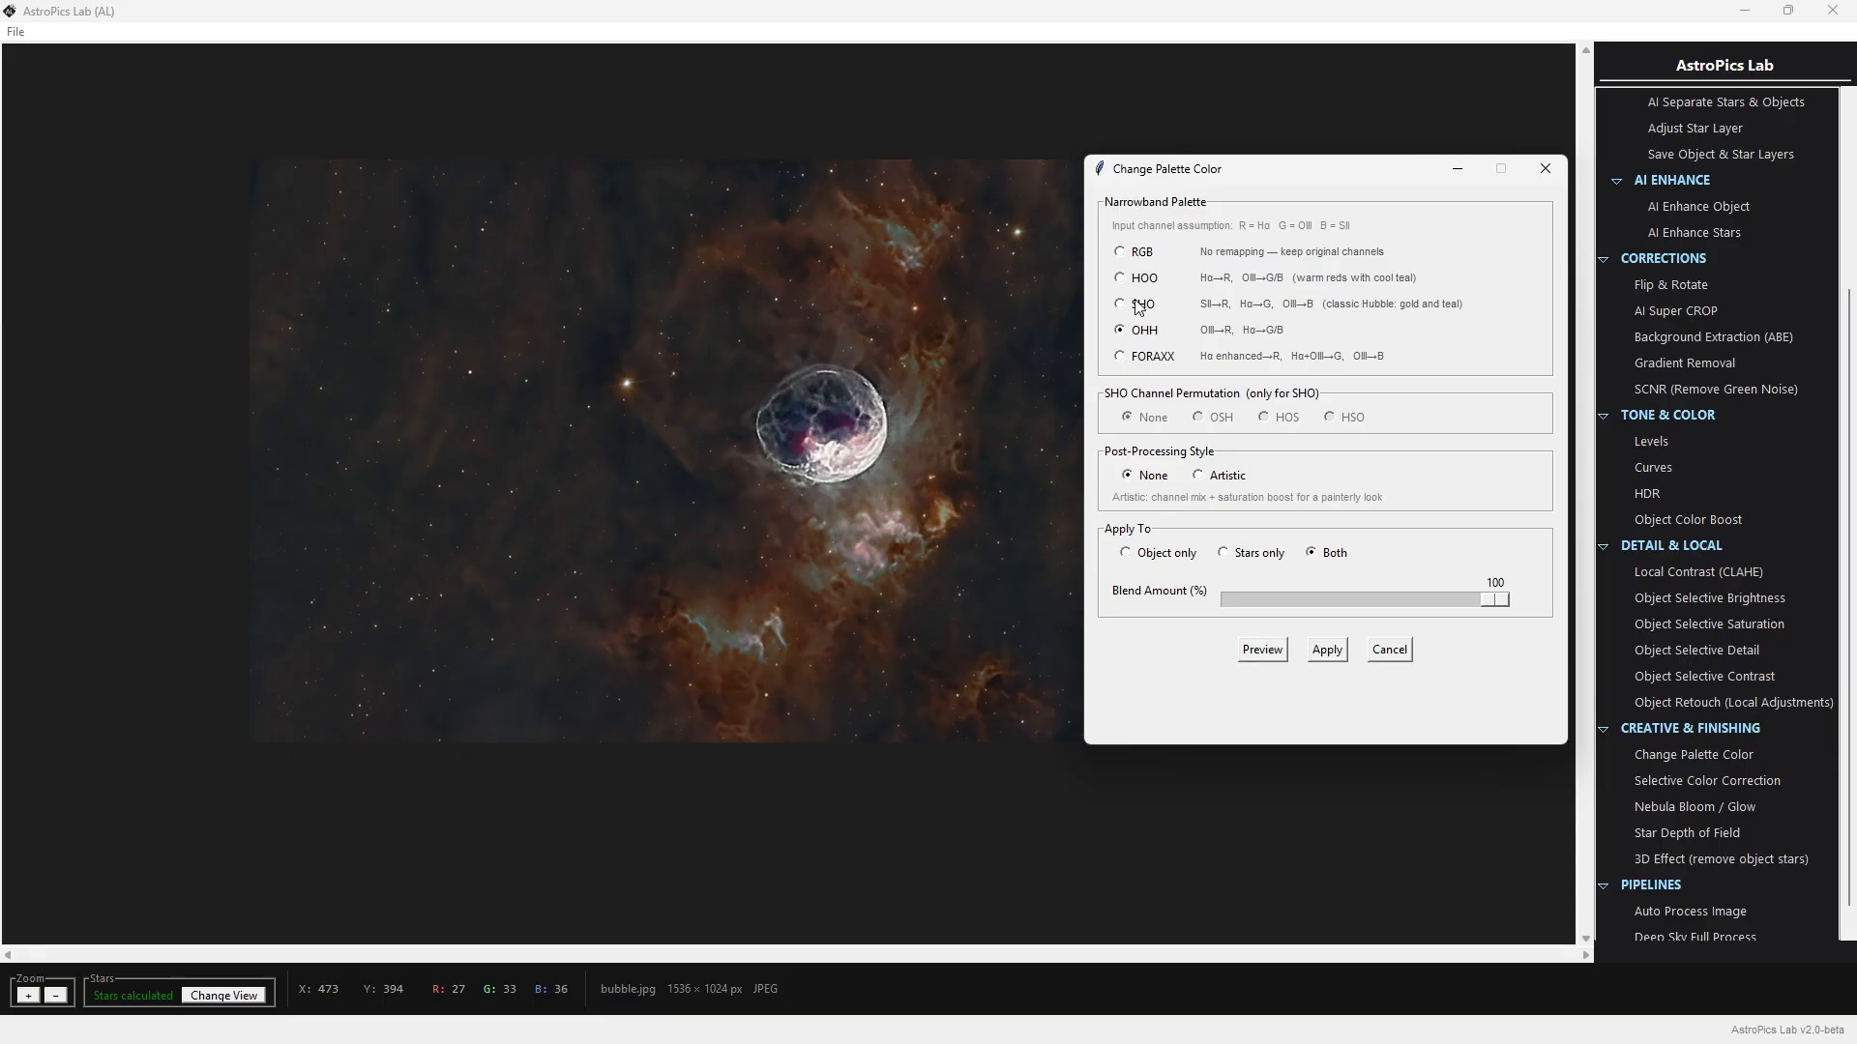
Preview the SHO palette with the OSH channel permutation on both object and stars
left_click(1141, 307)
left_click(1217, 426)
left_click(1258, 654)
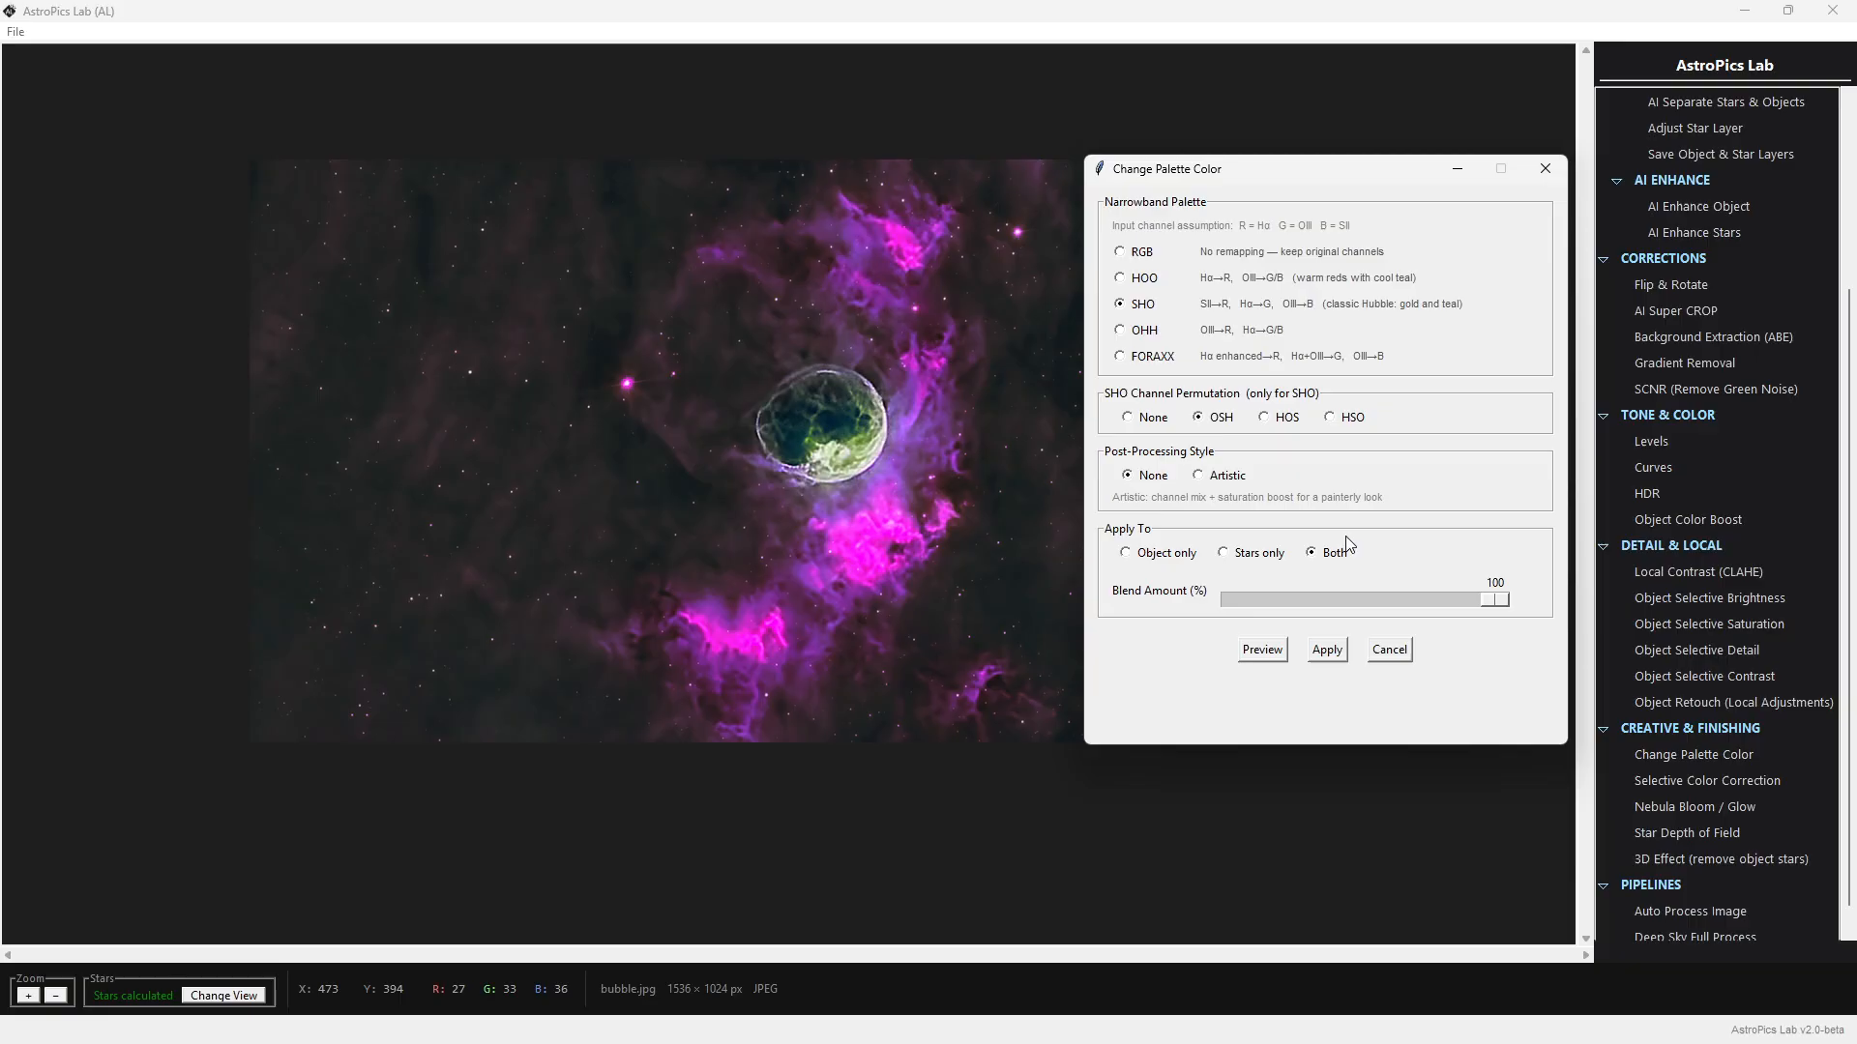
Preview the SHO palette with OSH permutation on the object only and on the stars only, and cancel the palette change
left_click(1141, 555)
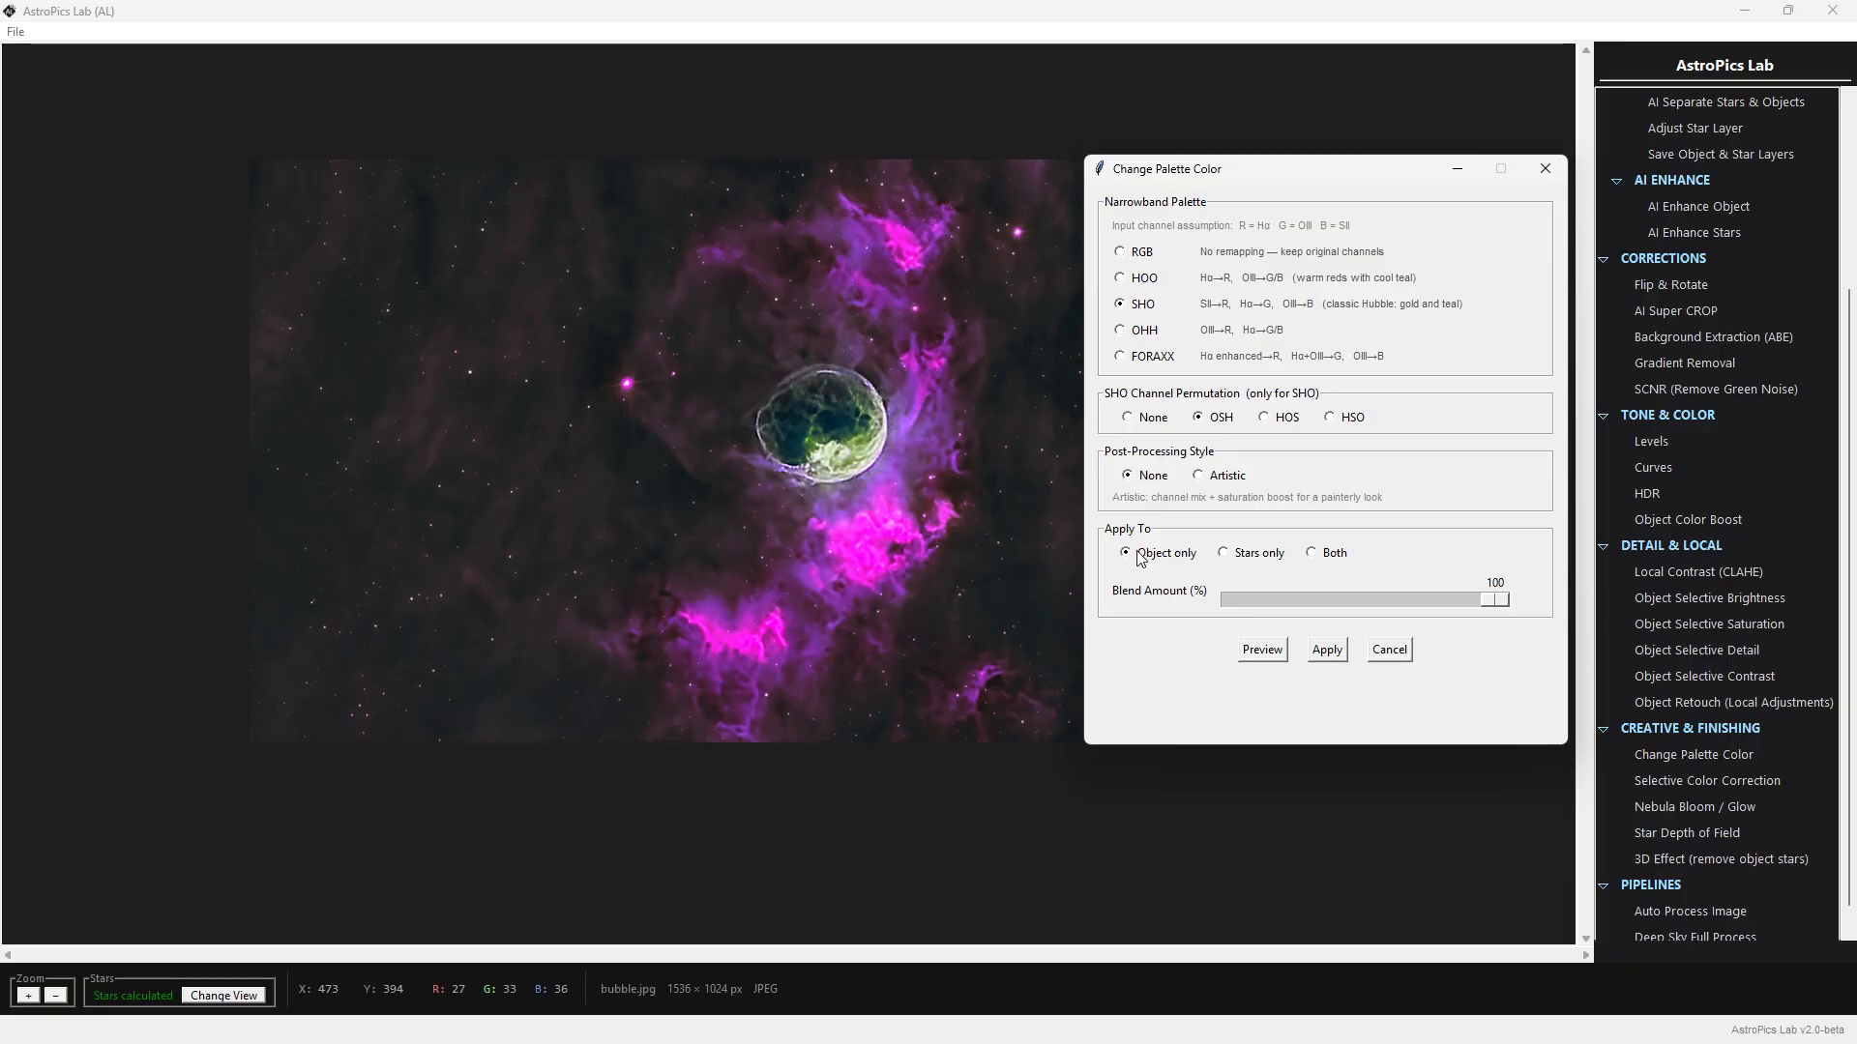
left_click(1263, 651)
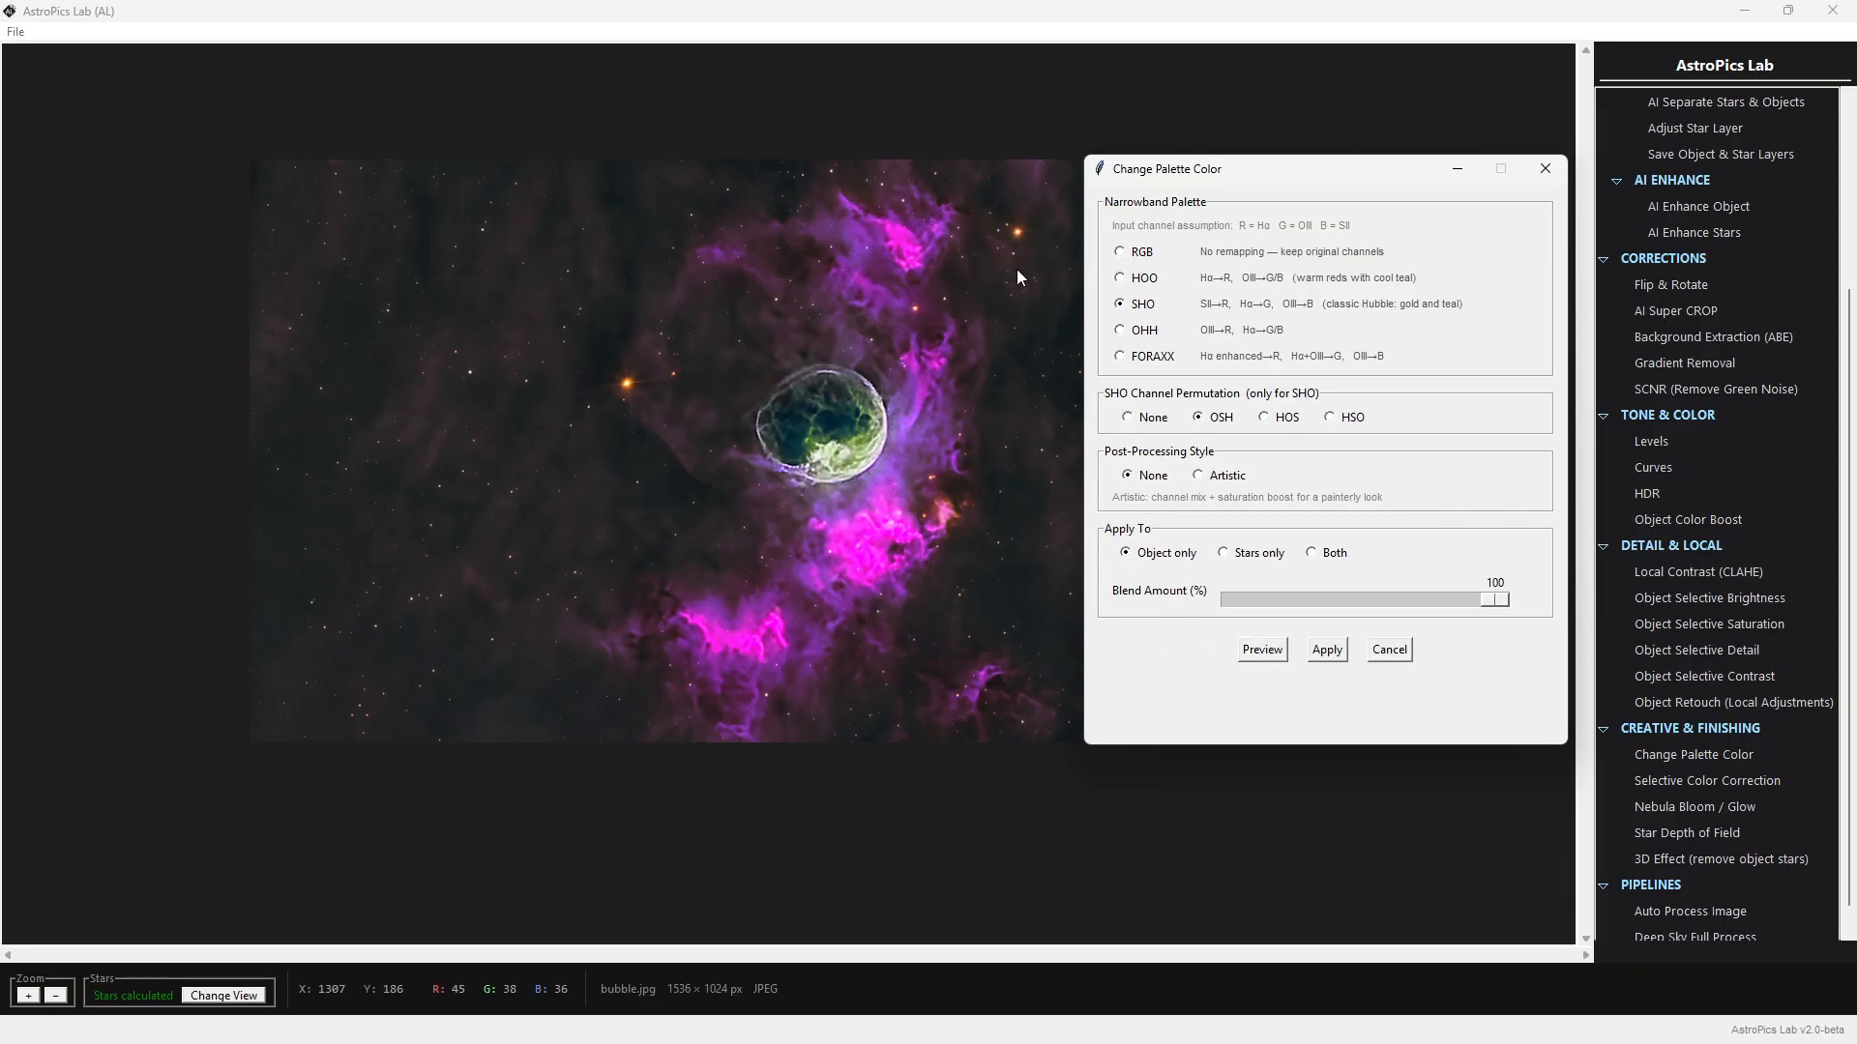
left_click(1247, 554)
left_click(1263, 650)
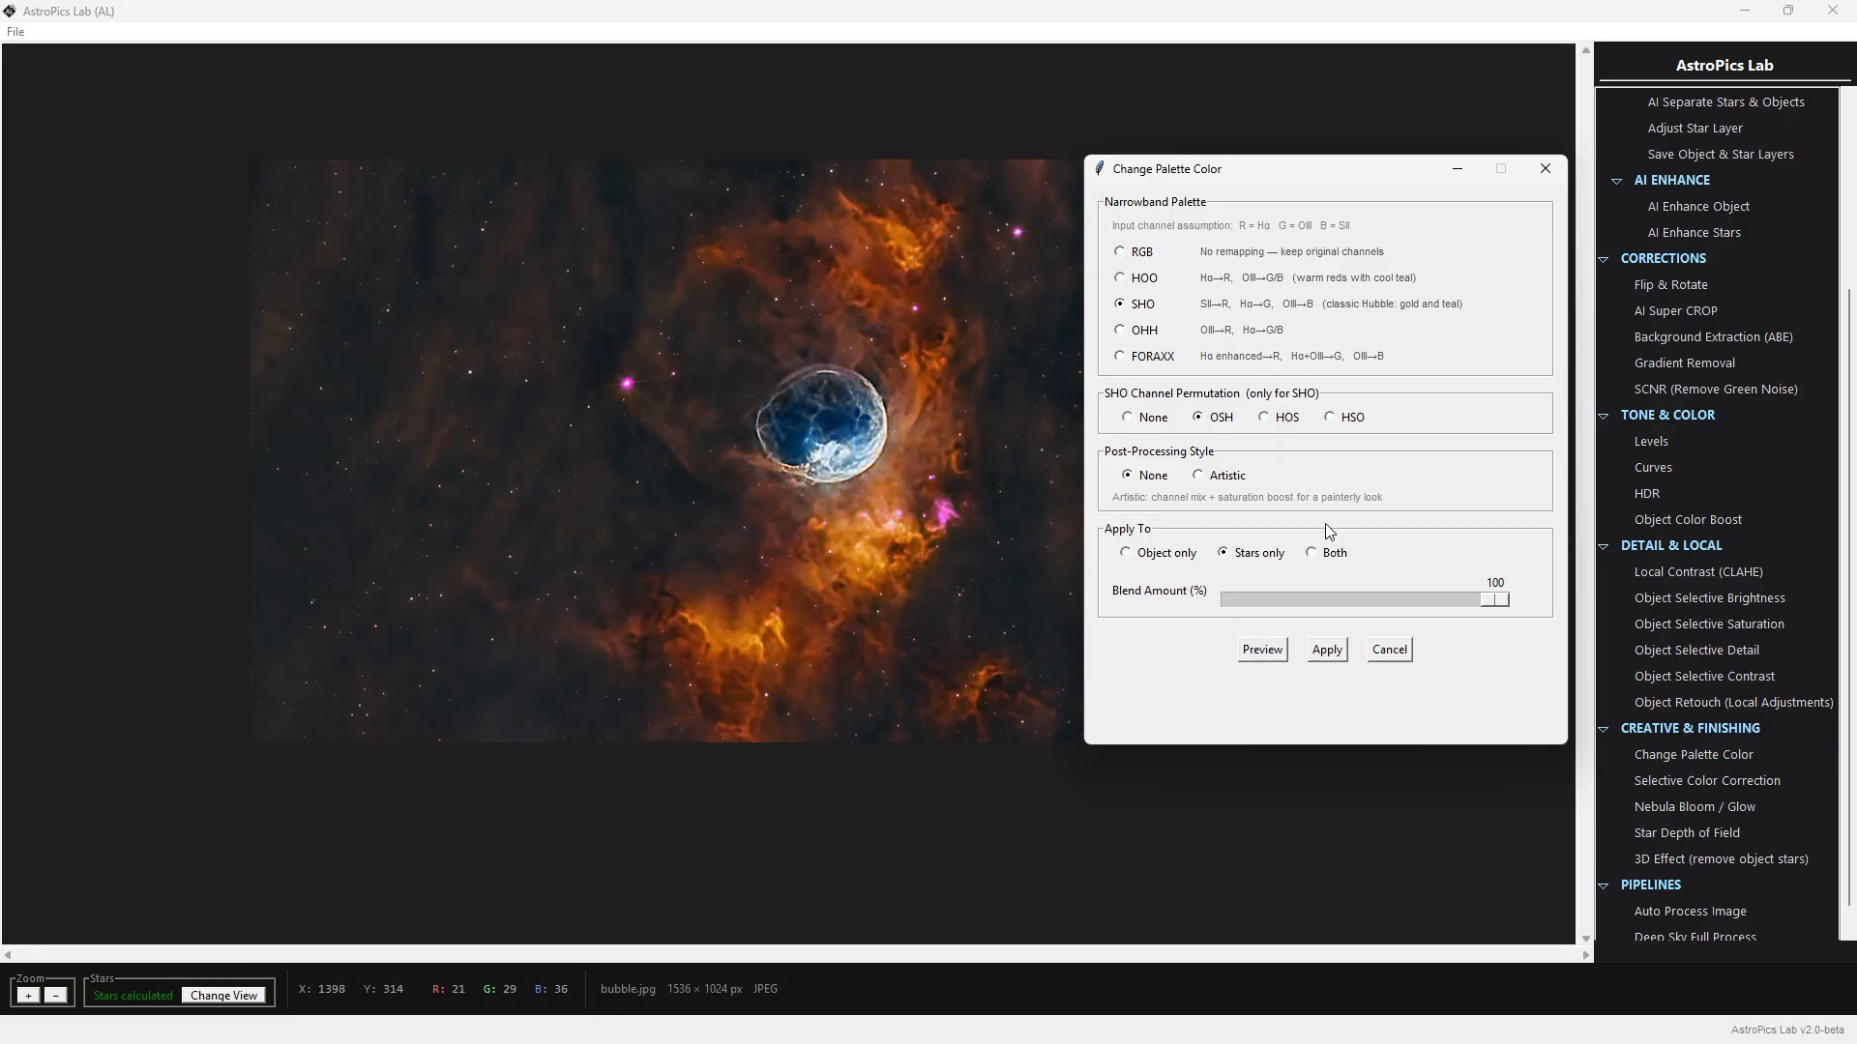
left_click(1247, 654)
left_click(1393, 651)
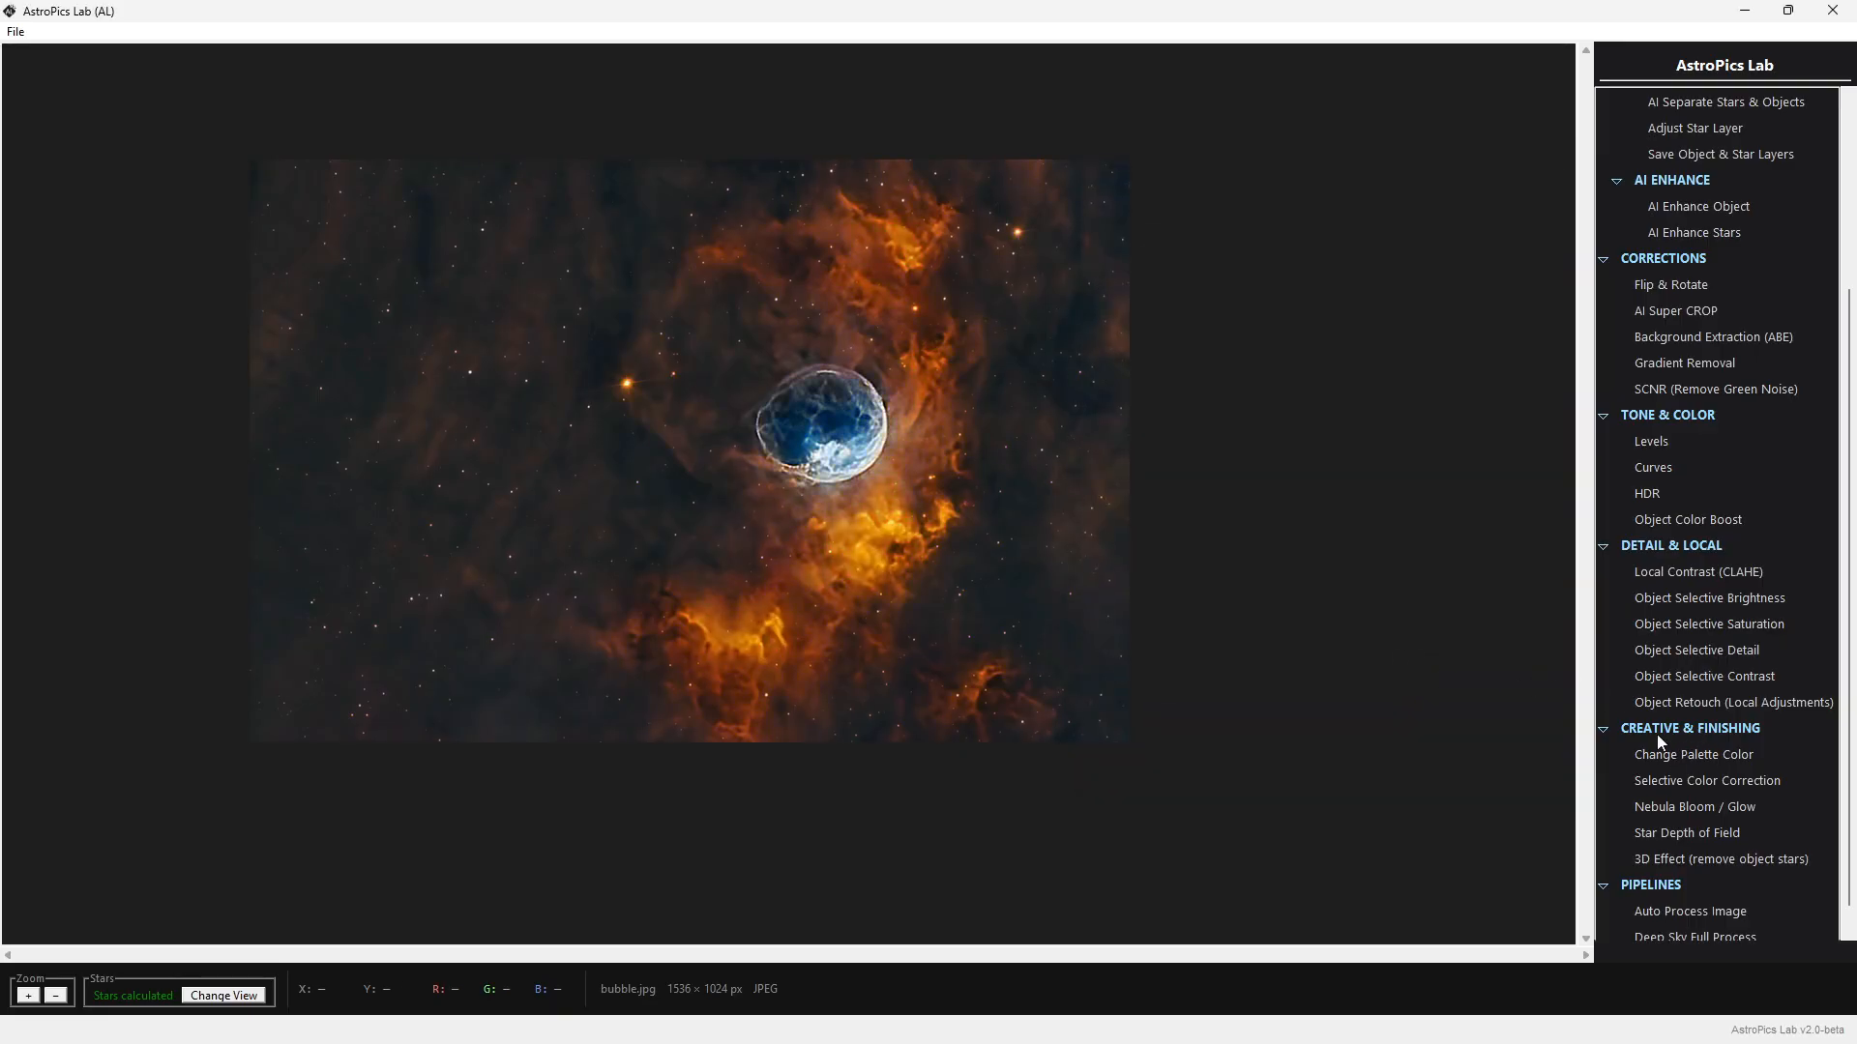
Open Selective Color Correction, move its window off the nebula and apply the HOO Boost preset
left_click(1704, 782)
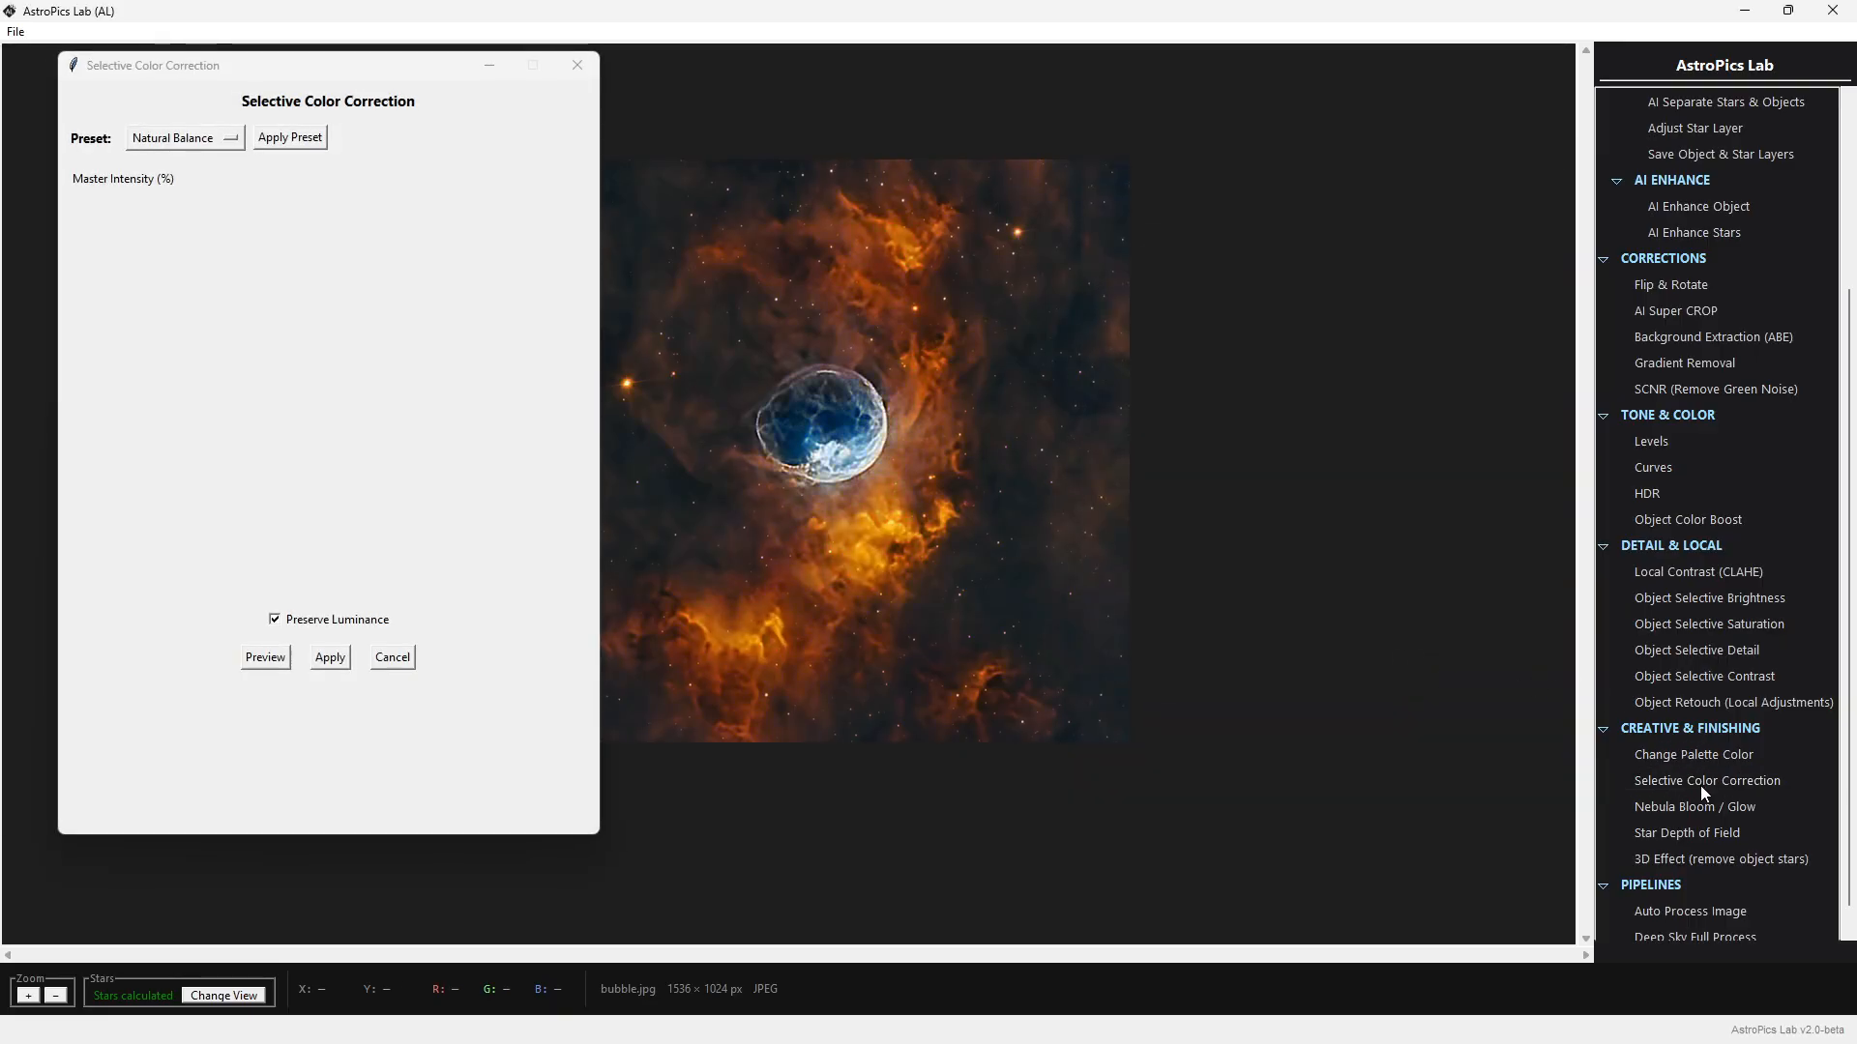
left_click_drag(253, 85, 1271, 117)
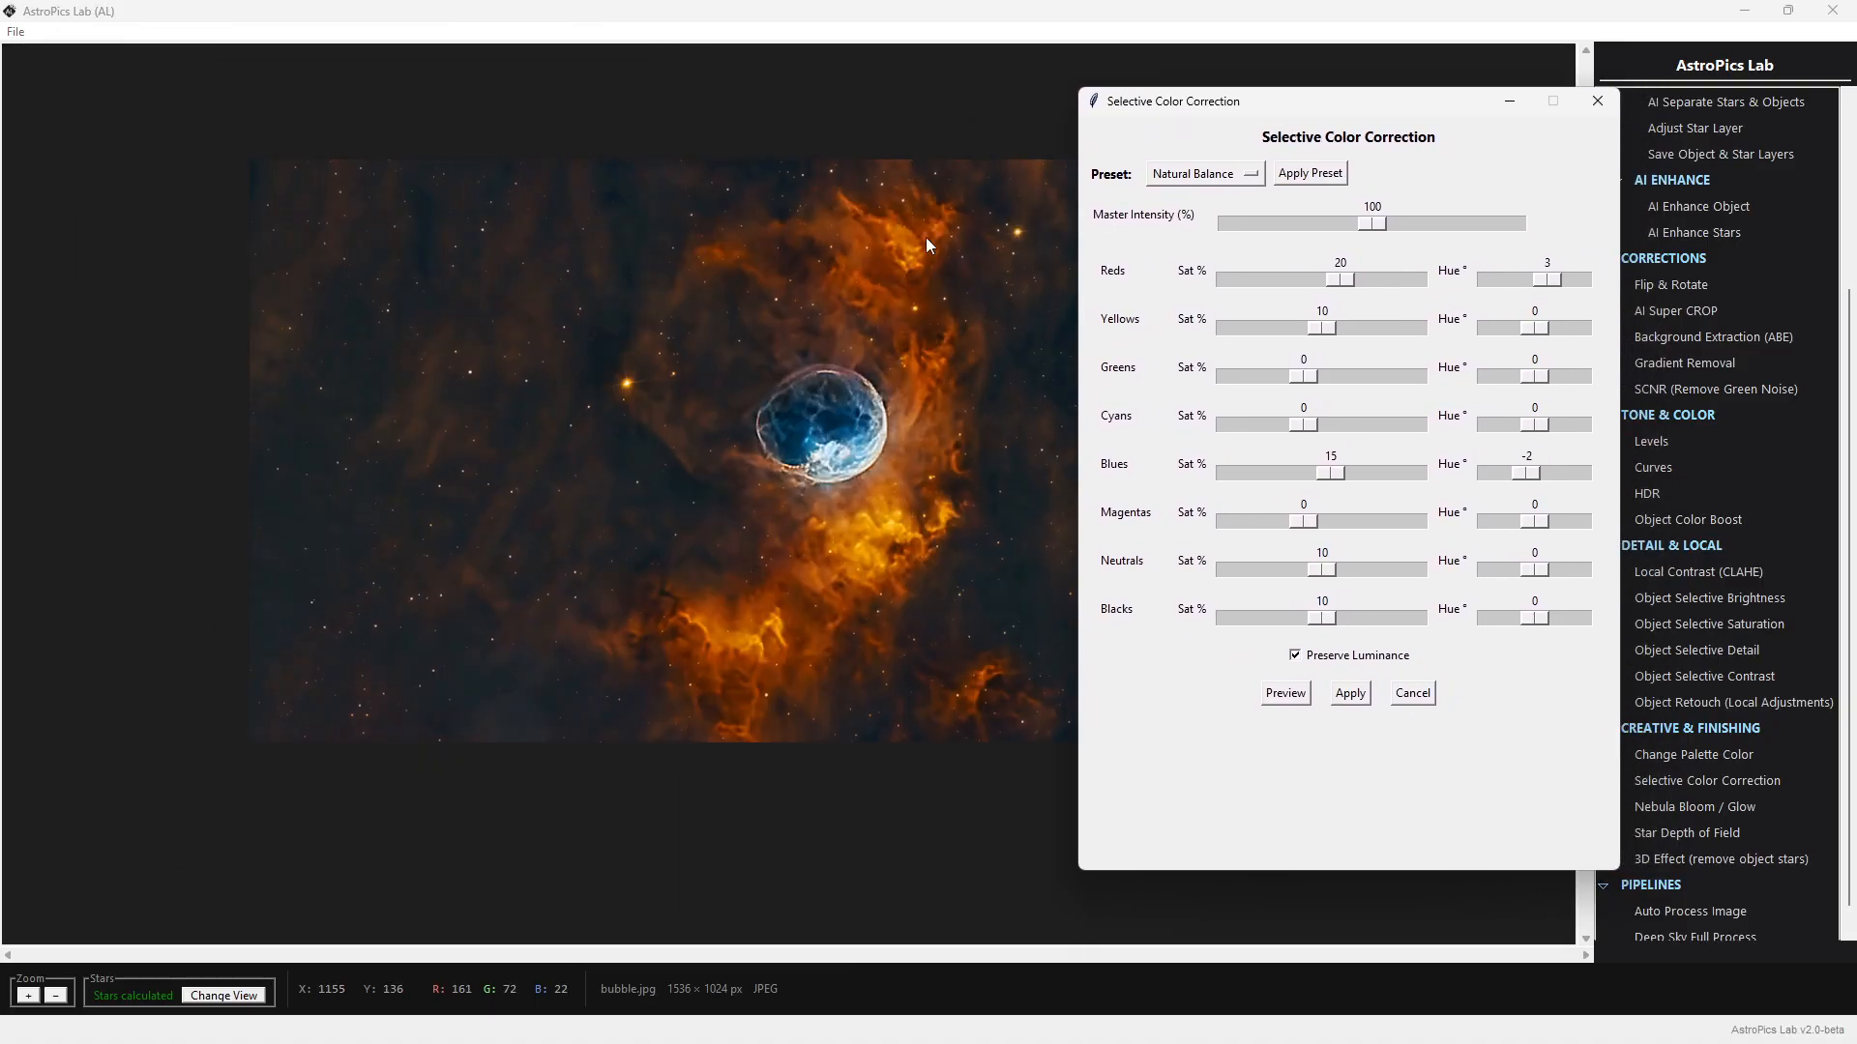
left_click(1252, 176)
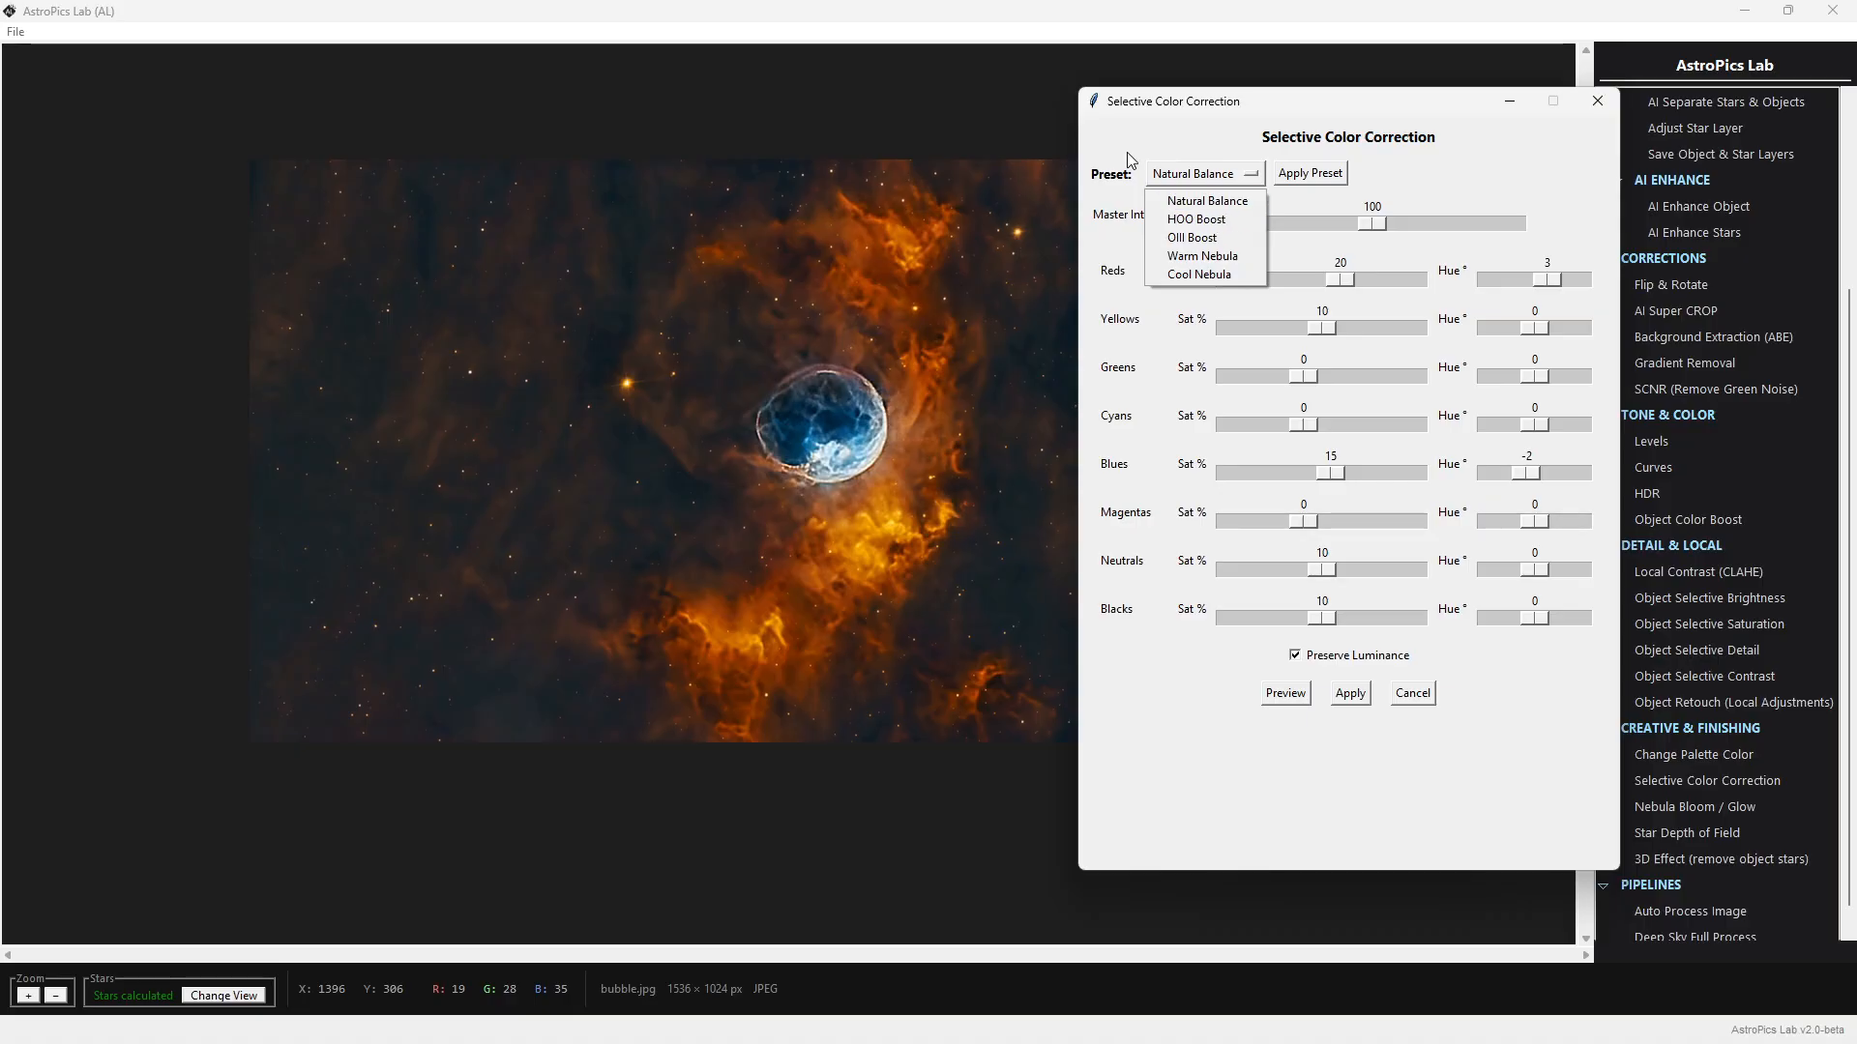
left_click(1226, 221)
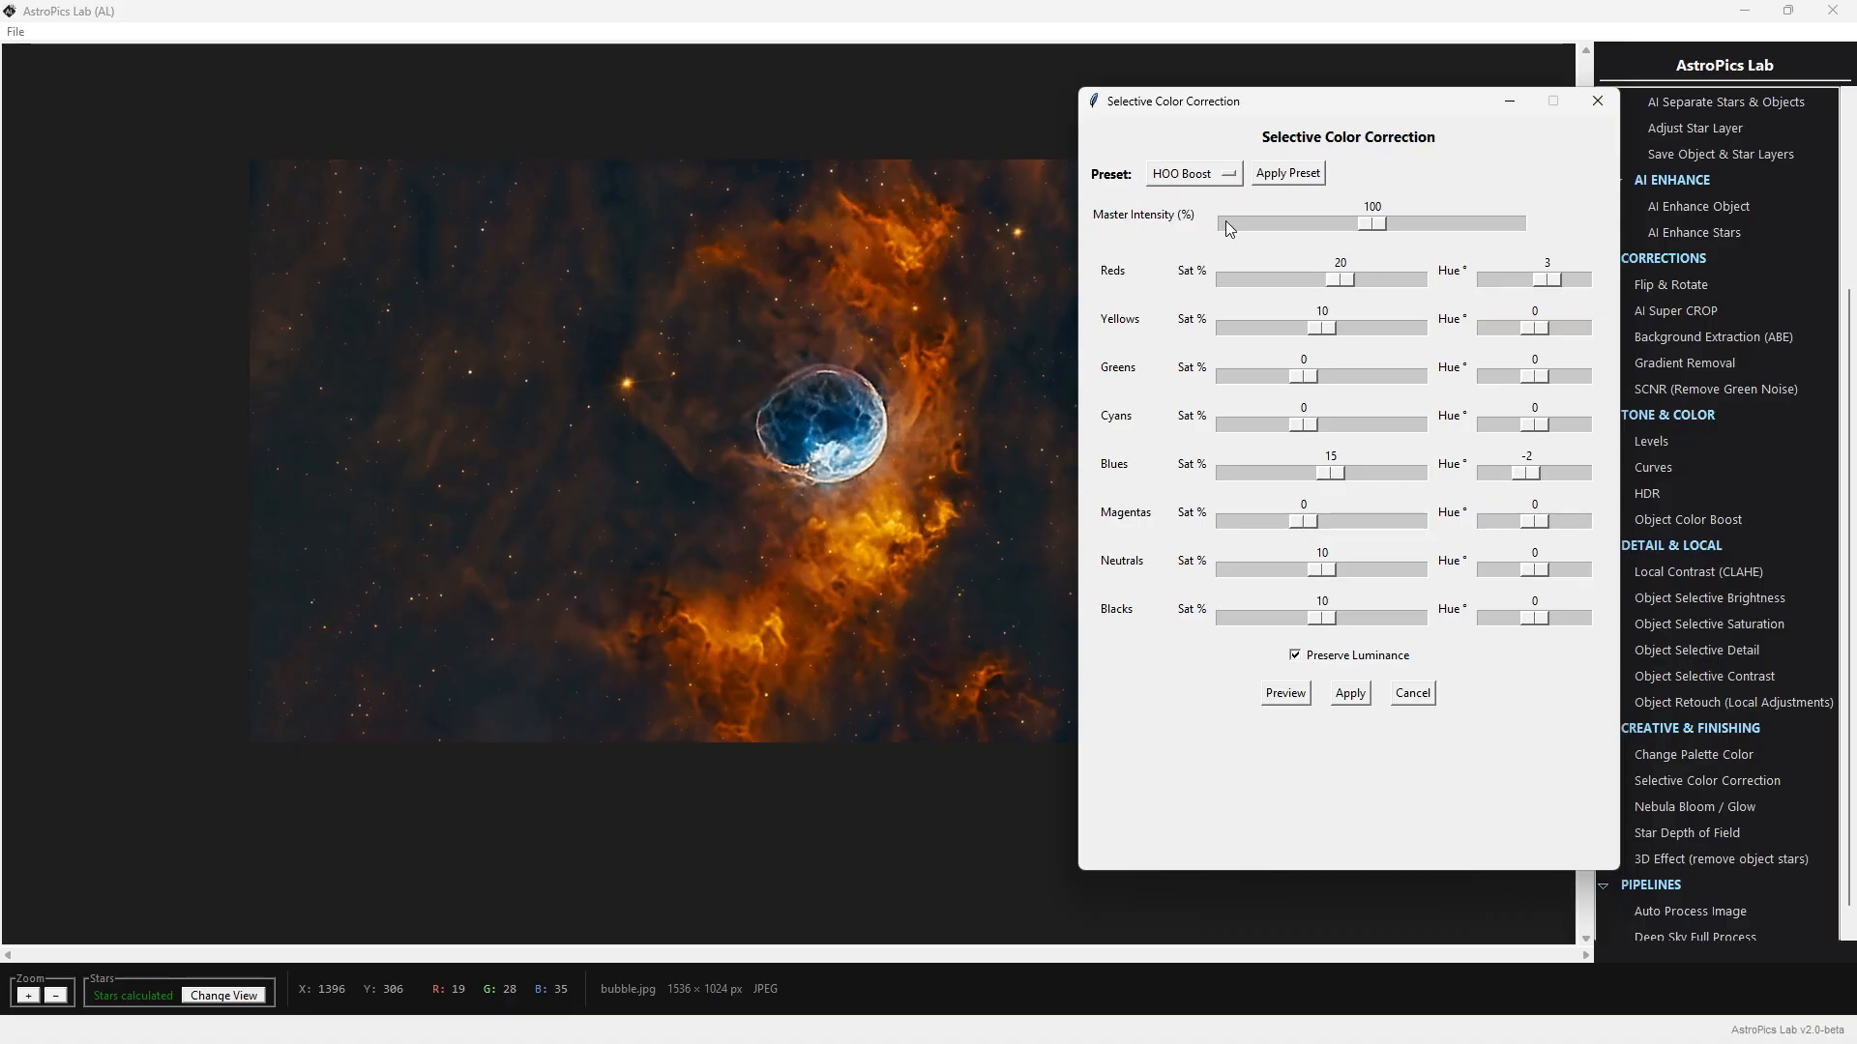
left_click(1304, 182)
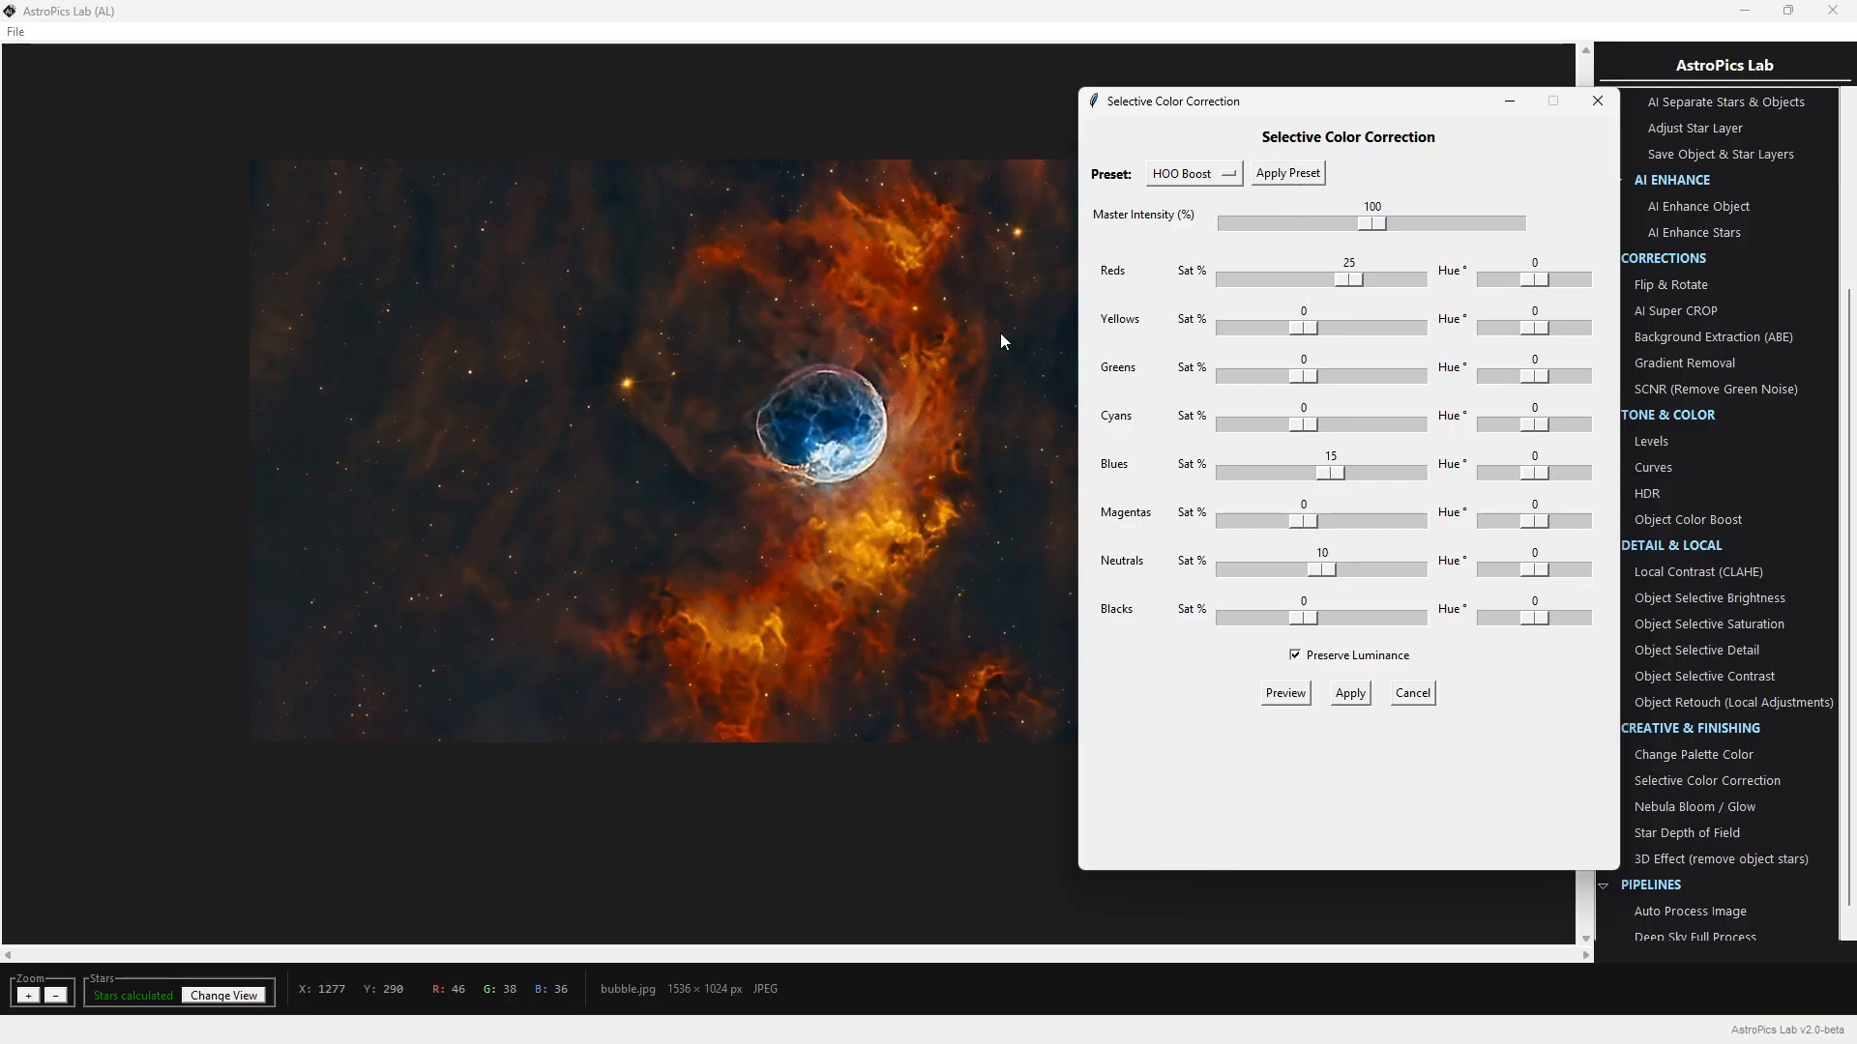
Switch the selective color preset to OIII Boost and apply it
left_click(1193, 173)
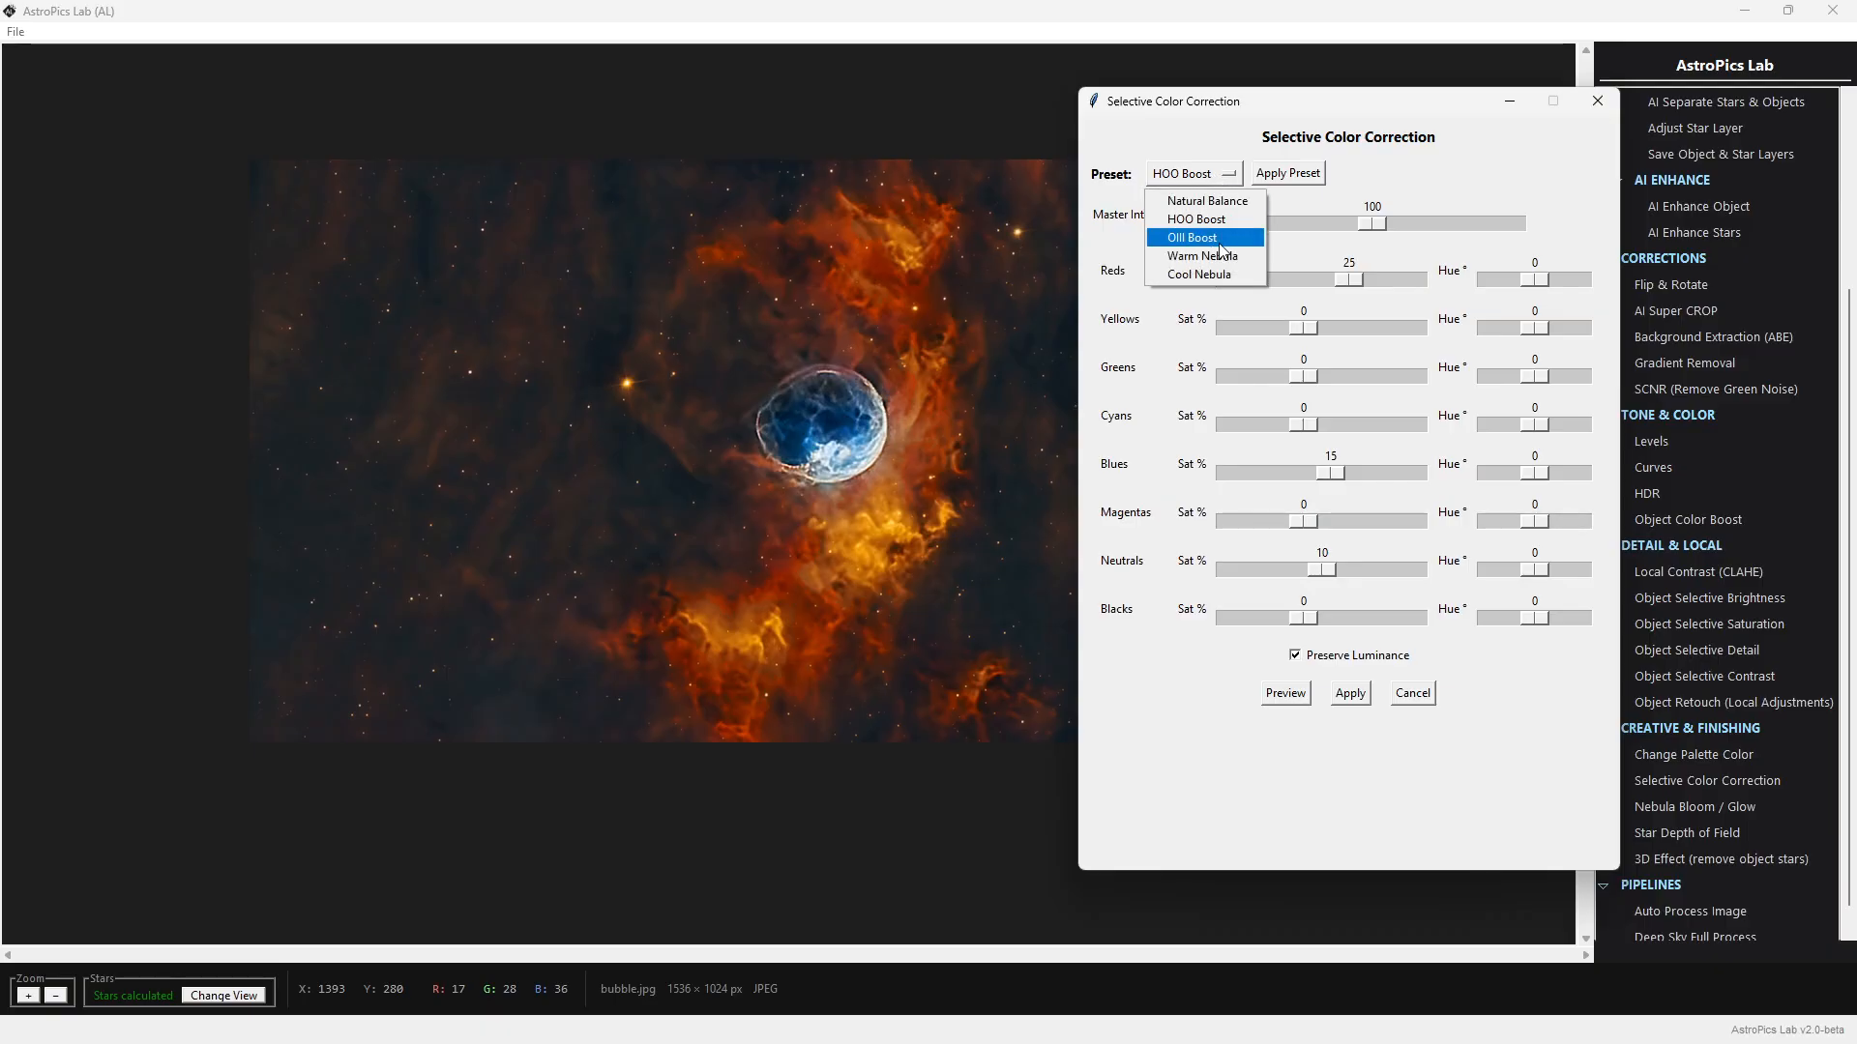
left_click(1223, 243)
left_click(1307, 175)
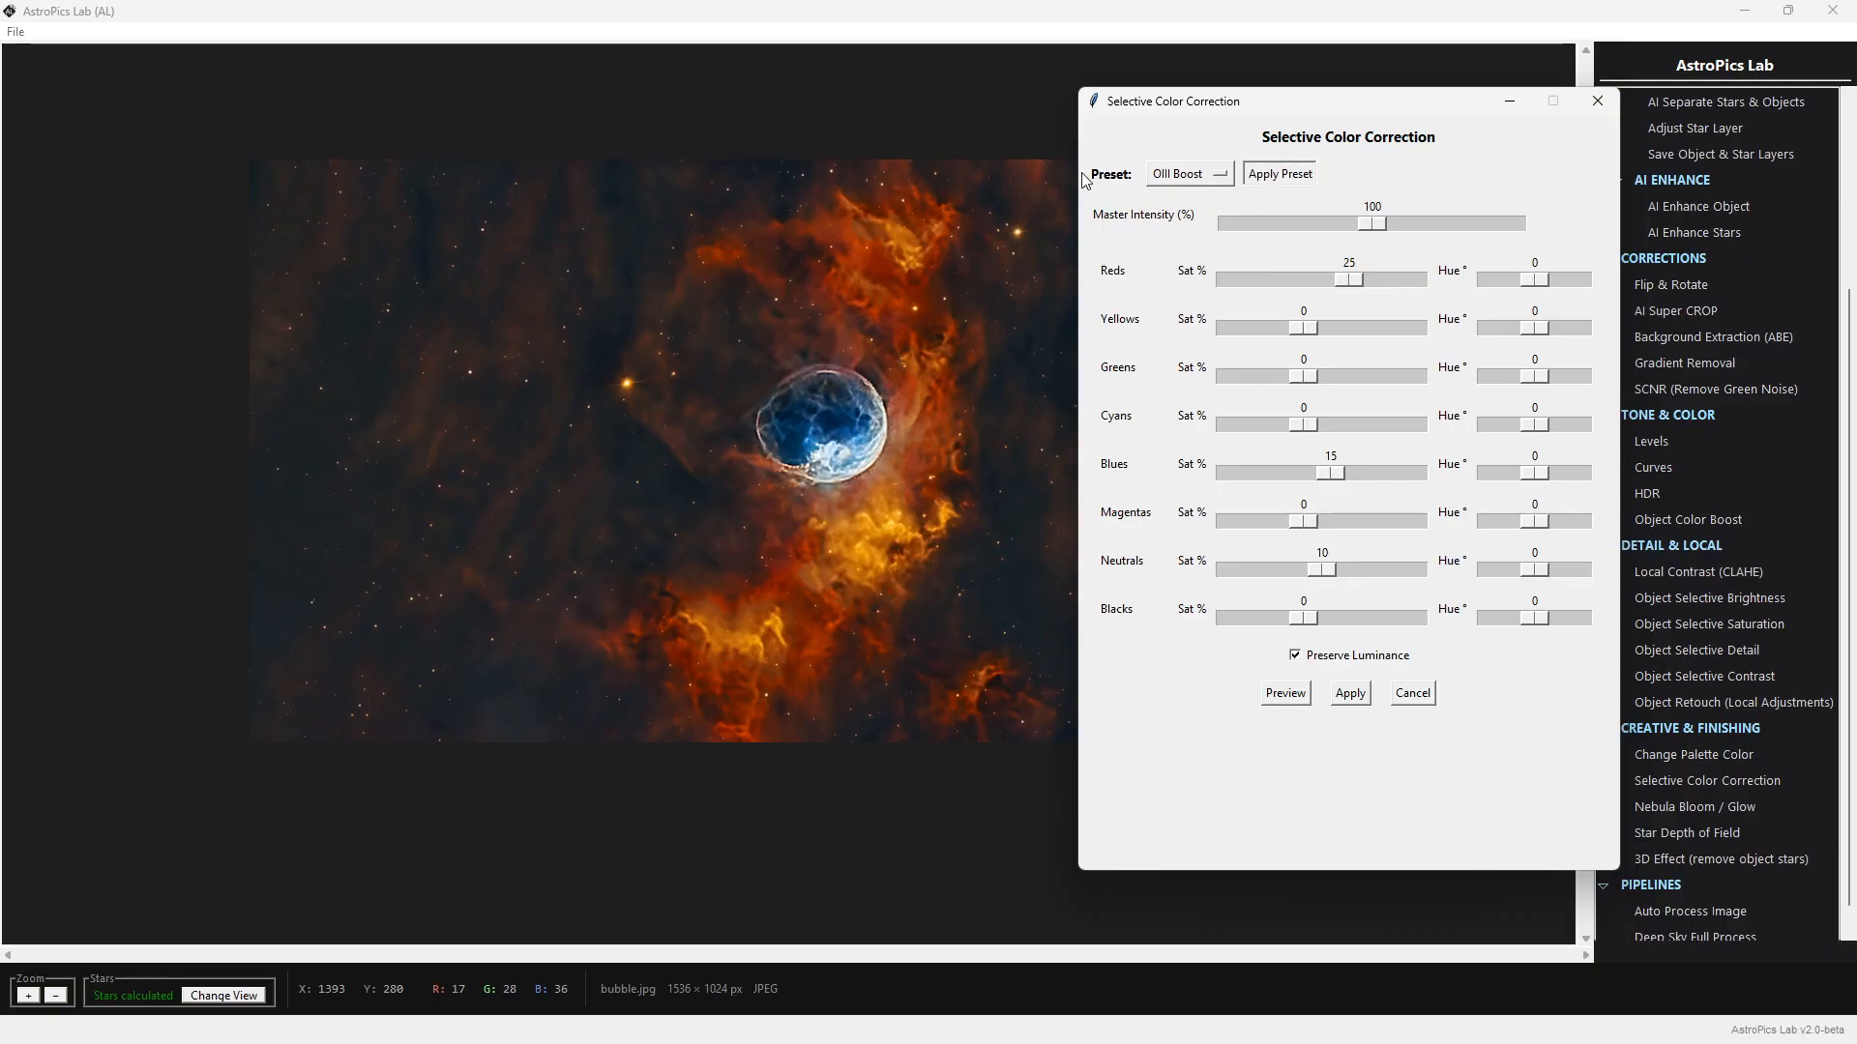
Try the Warm Nebula preset and the Cool Nebula preset in Selective Color Correction
left_click(1172, 180)
left_click(1199, 255)
left_click(1305, 176)
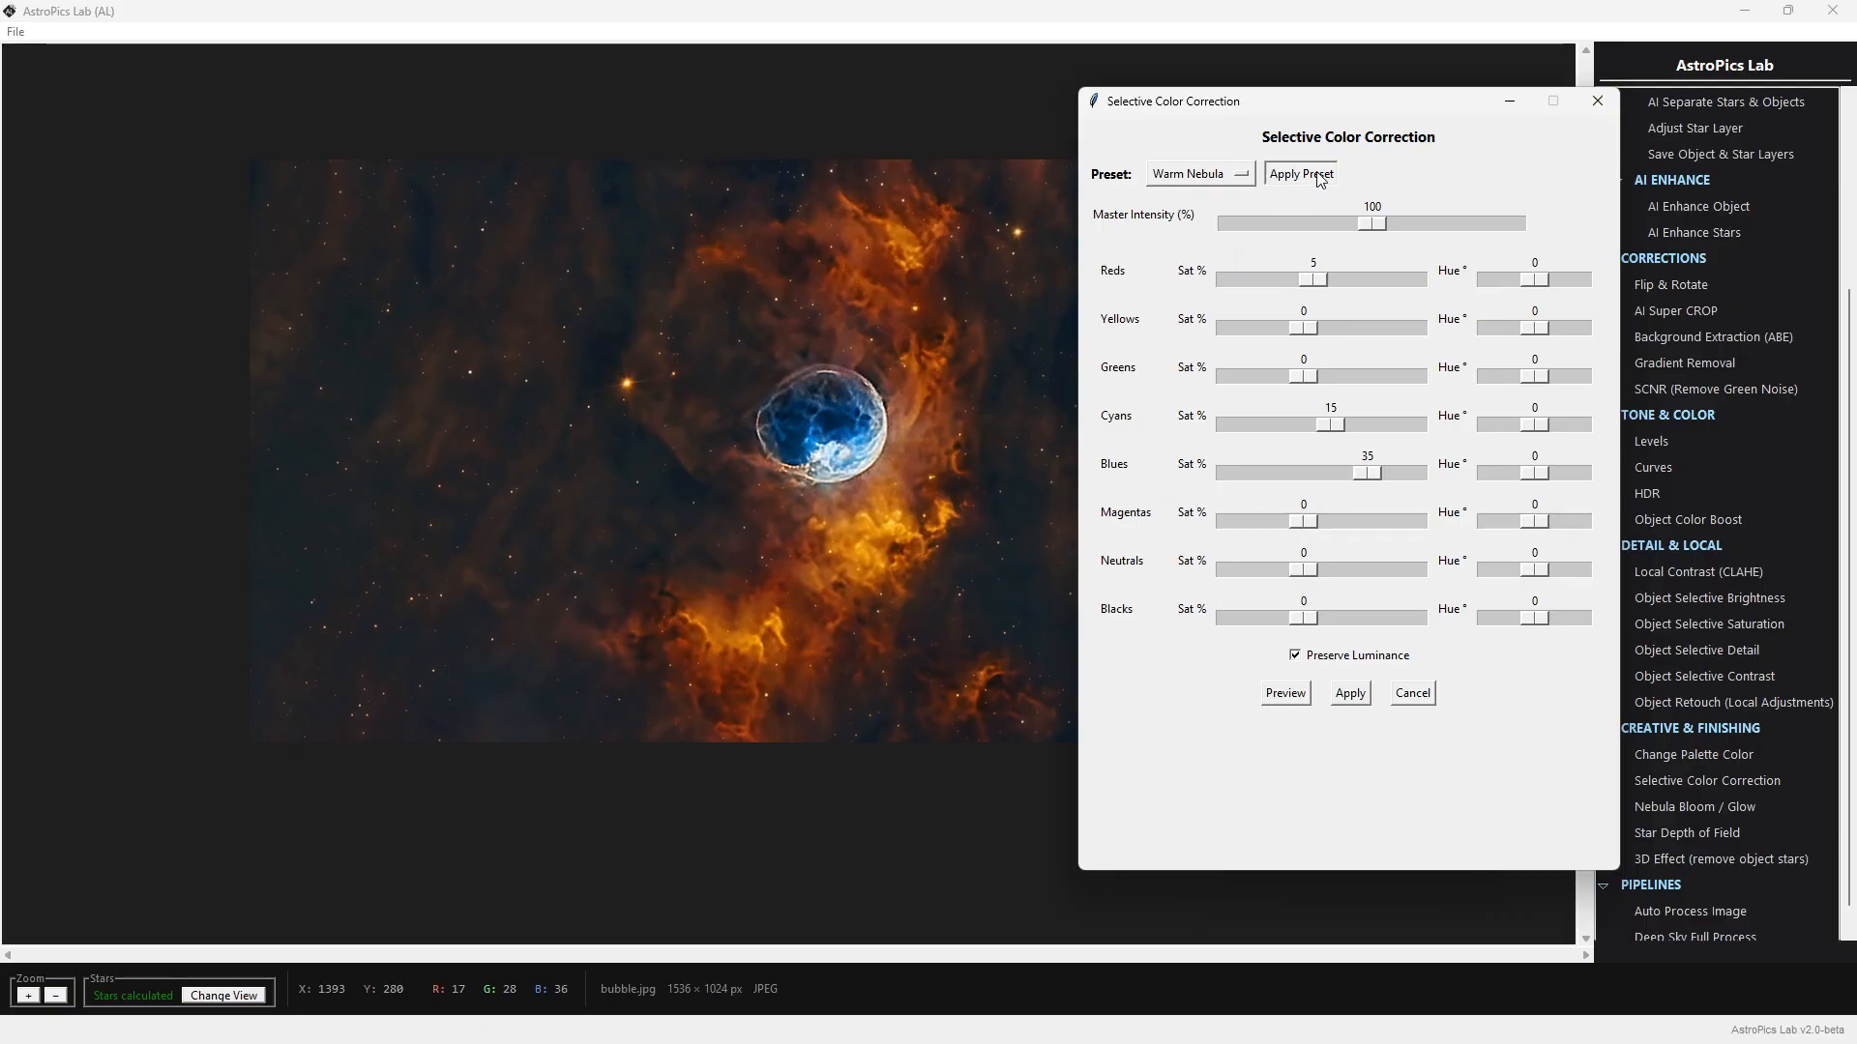
left_click(1235, 186)
left_click(1204, 272)
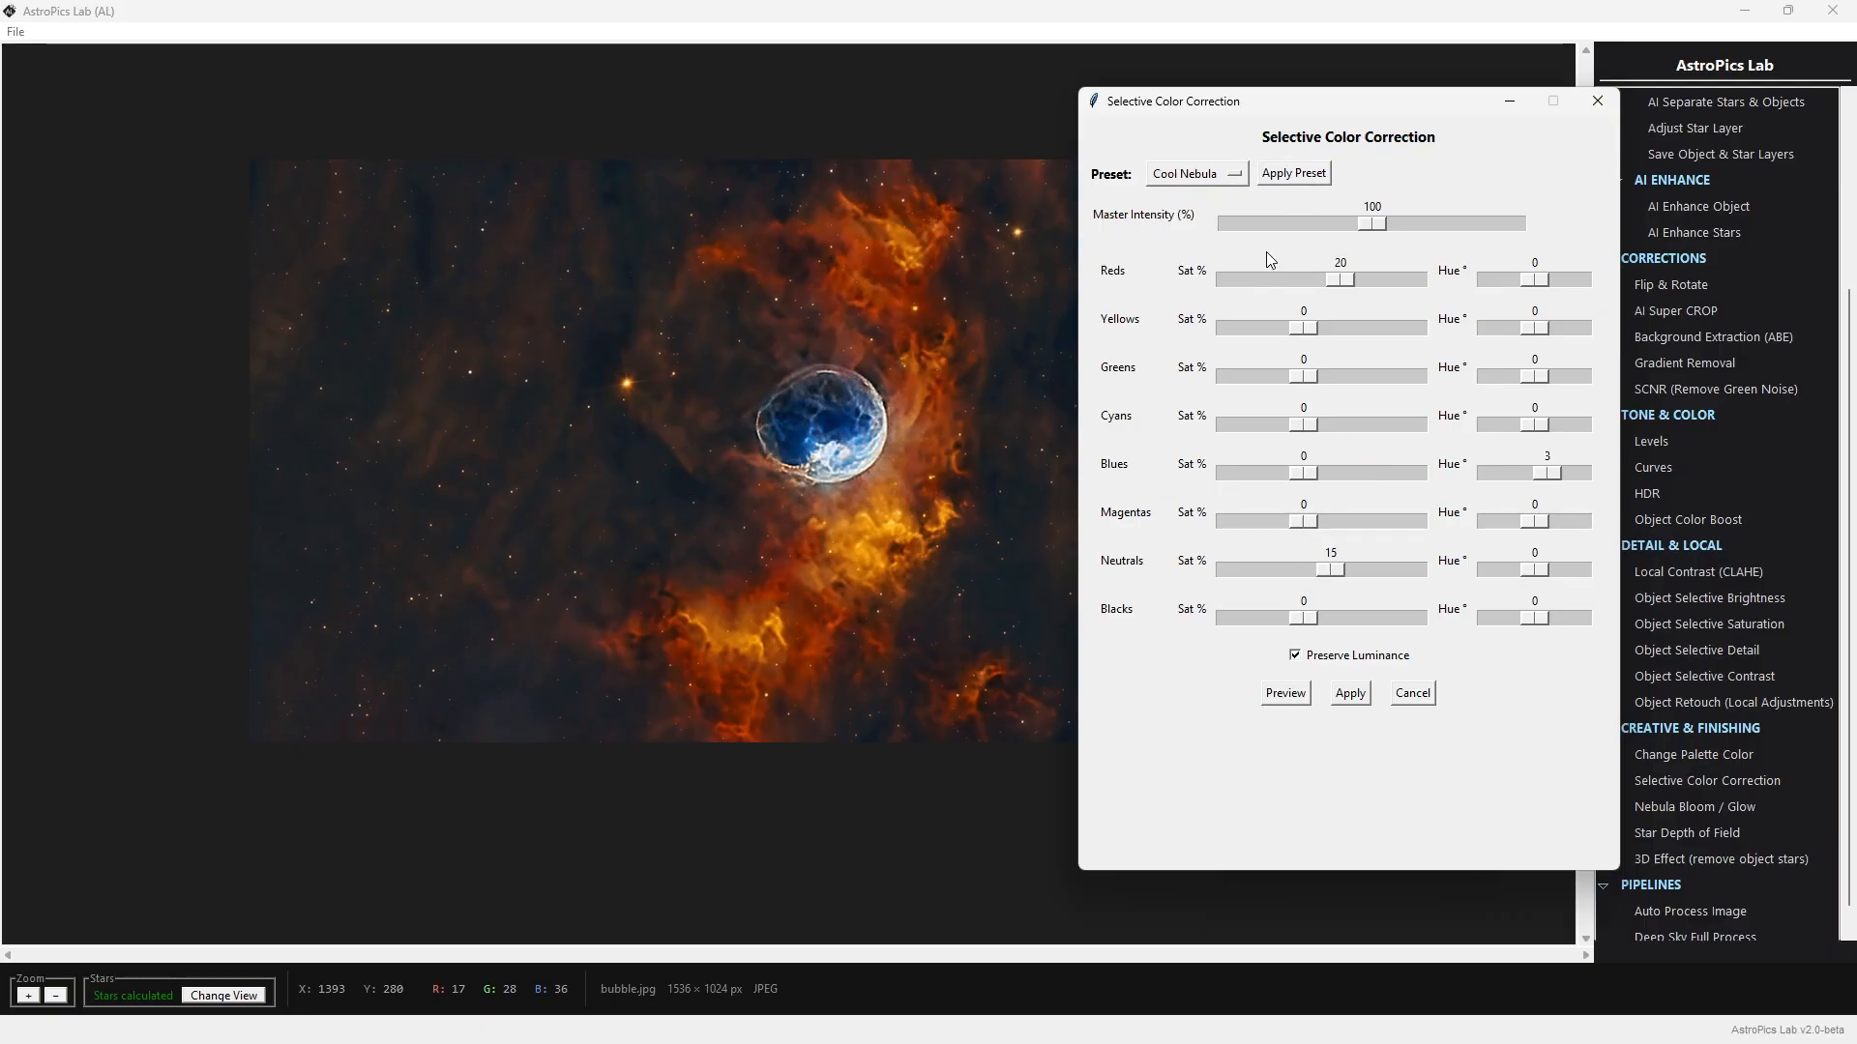
left_click(1307, 176)
Apply the Natural Balance preset to reset the selective color adjustments
left_click(1216, 181)
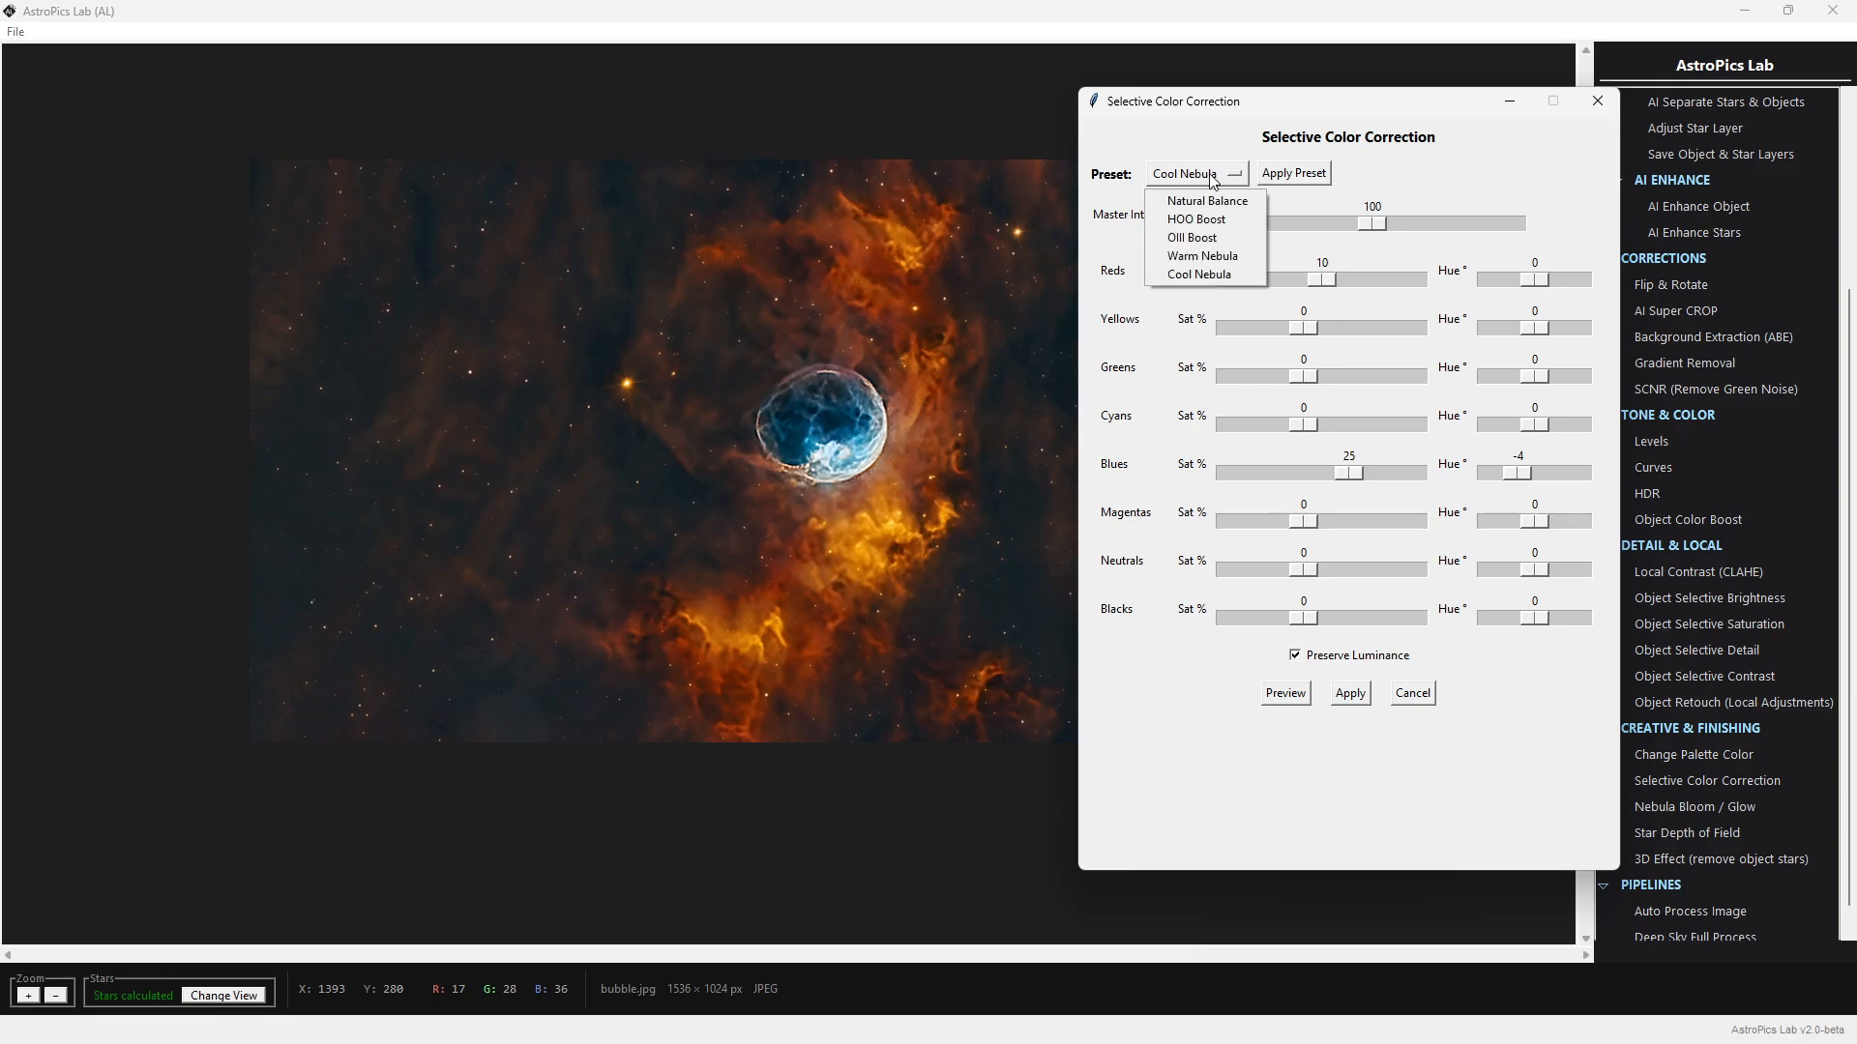
left_click(1211, 205)
left_click(1321, 176)
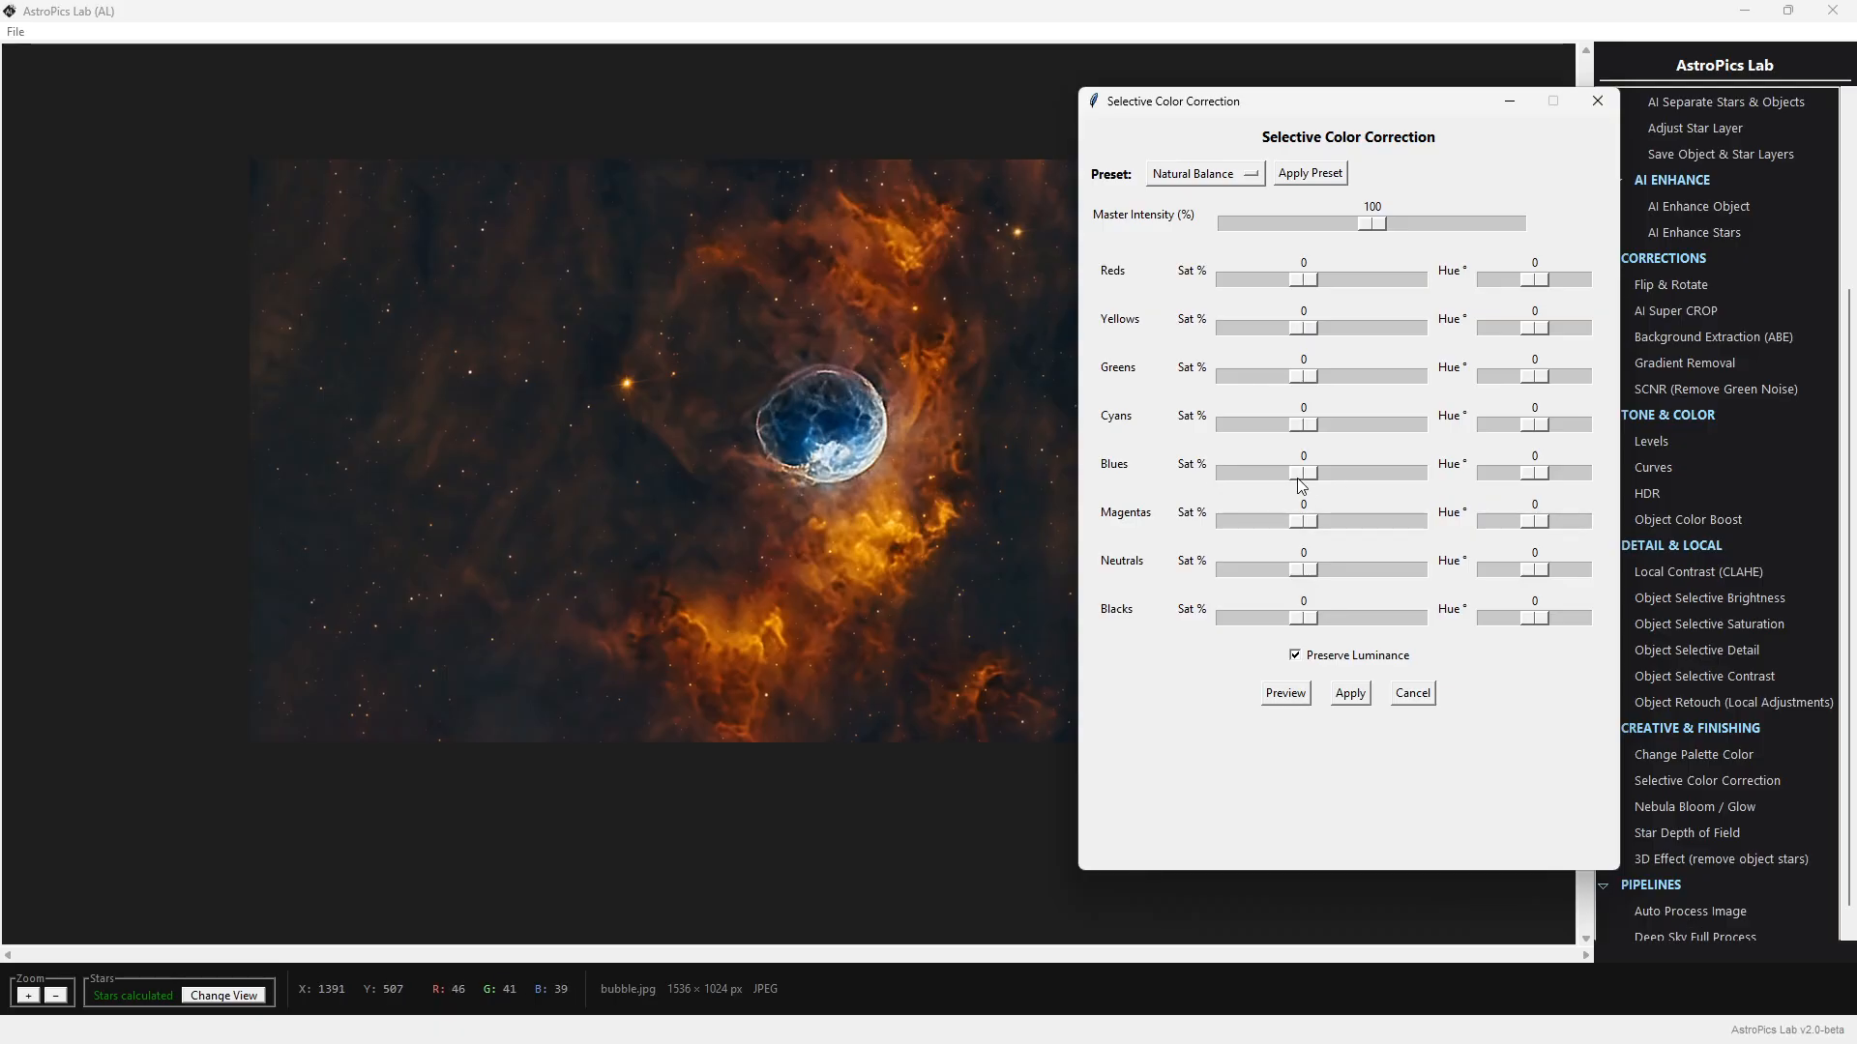
Set the blues to saturation 7 and hue -7, previewing the effect on the bubble
left_click_drag(1303, 473, 1319, 474)
left_click_drag(1535, 473, 1516, 473)
left_click(1291, 693)
left_click_drag(1518, 474, 1504, 474)
left_click(1288, 697)
Preview the reds with a positive hue shift and with hue -7
left_click_drag(1535, 280, 1552, 280)
left_click(1286, 694)
left_click_drag(1557, 281, 1505, 282)
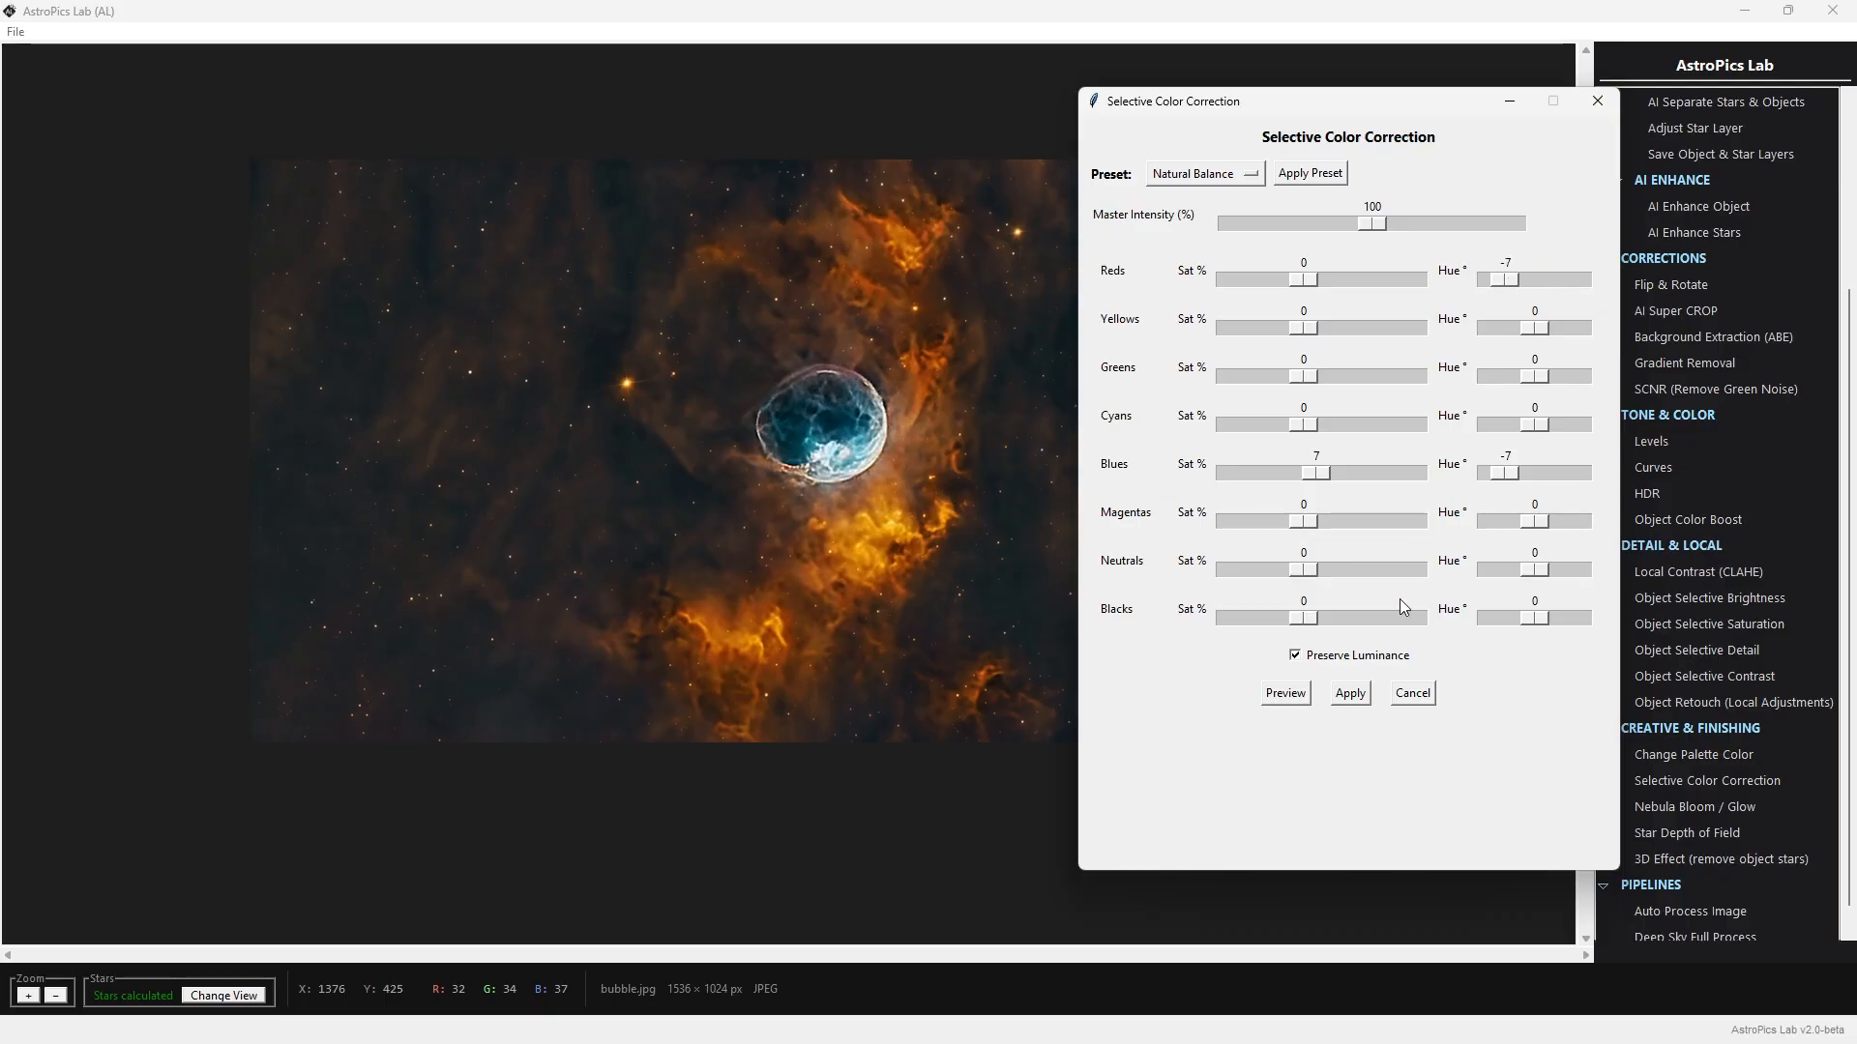
left_click(1296, 702)
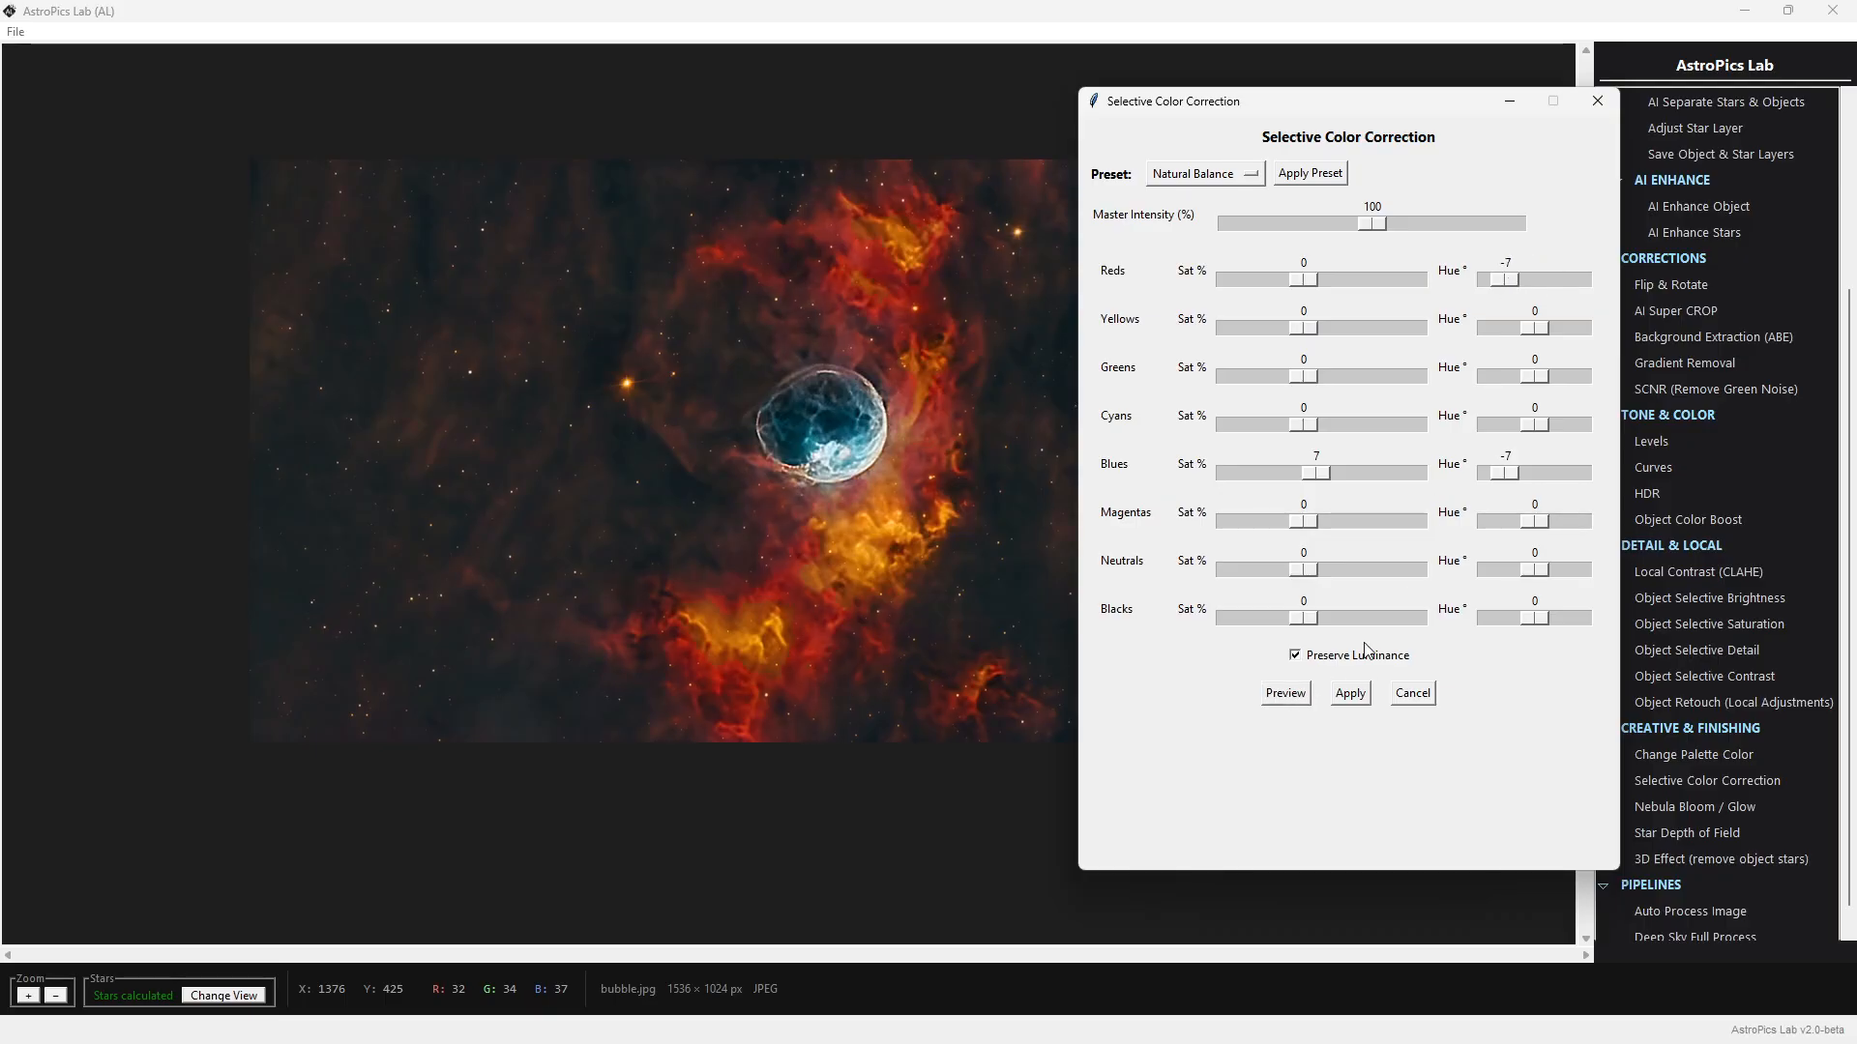
Set the reds' hue to -2, slightly raise the saturation of reds and magentas, and apply the selective color correction
left_click_drag(1526, 279, 1535, 297)
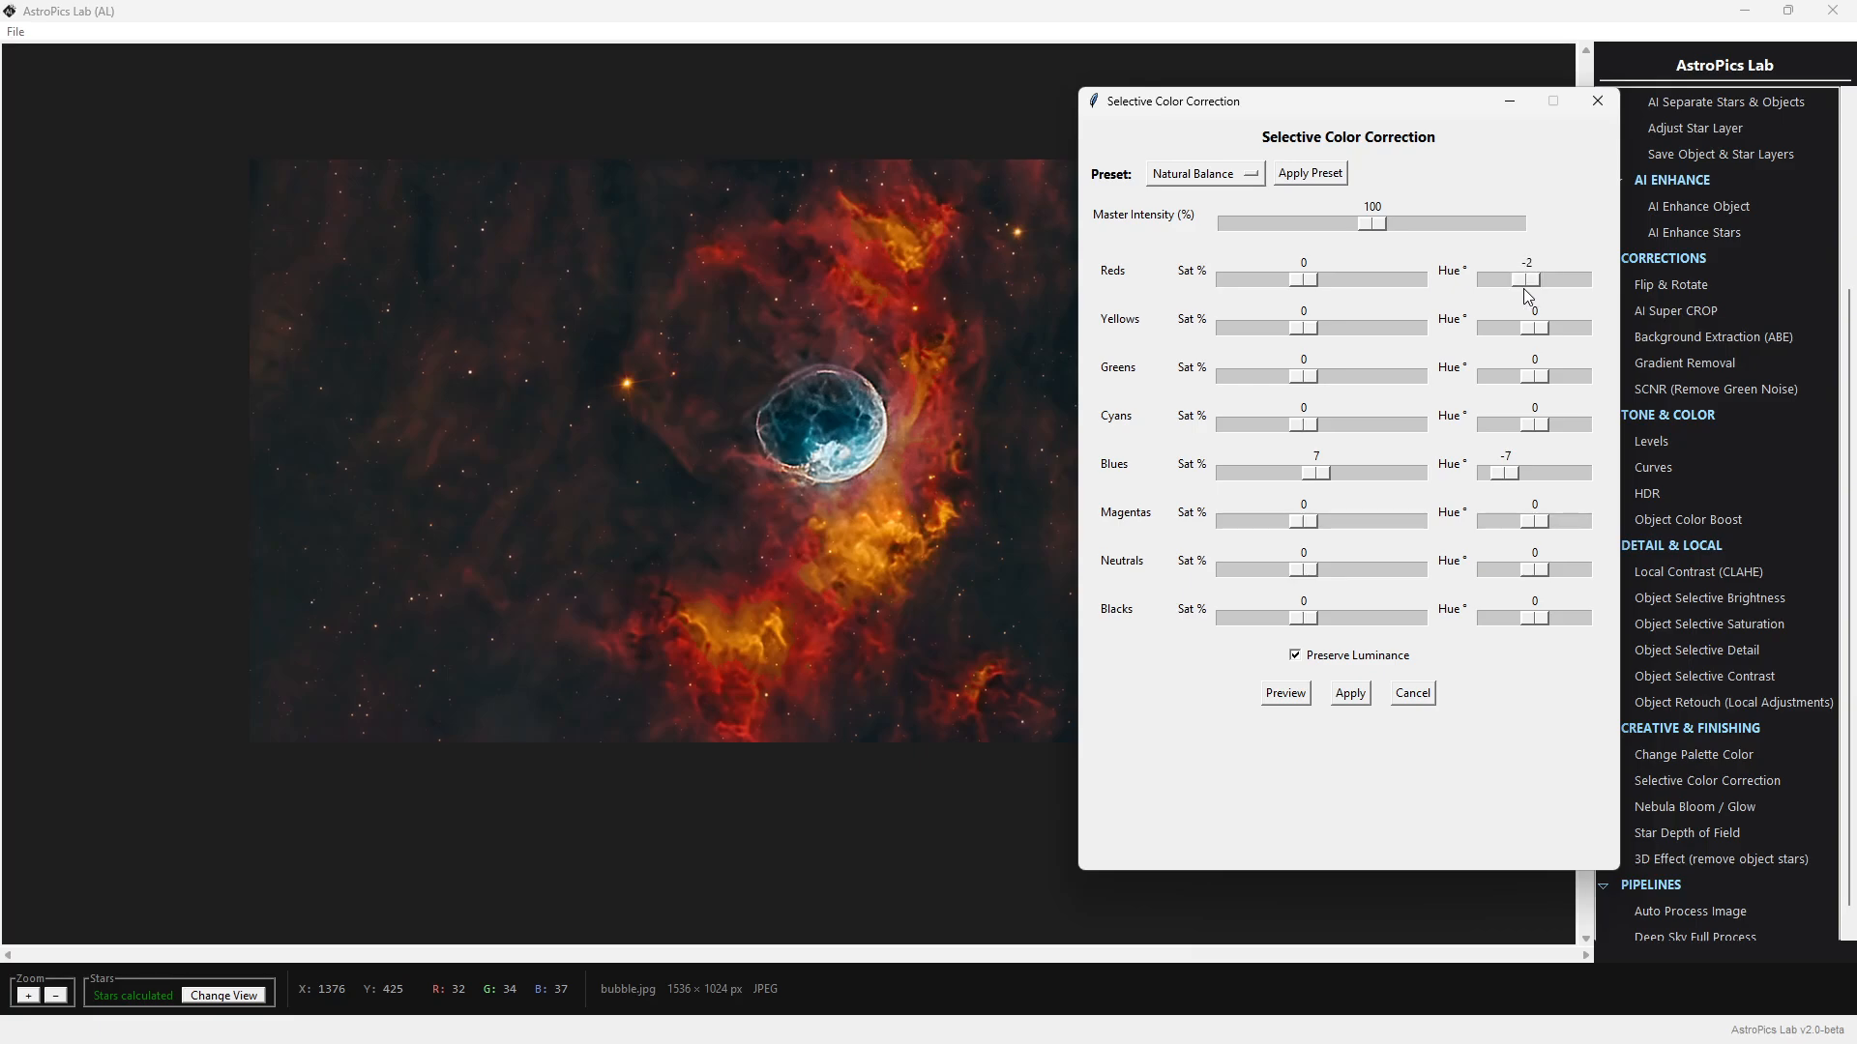
left_click(1289, 694)
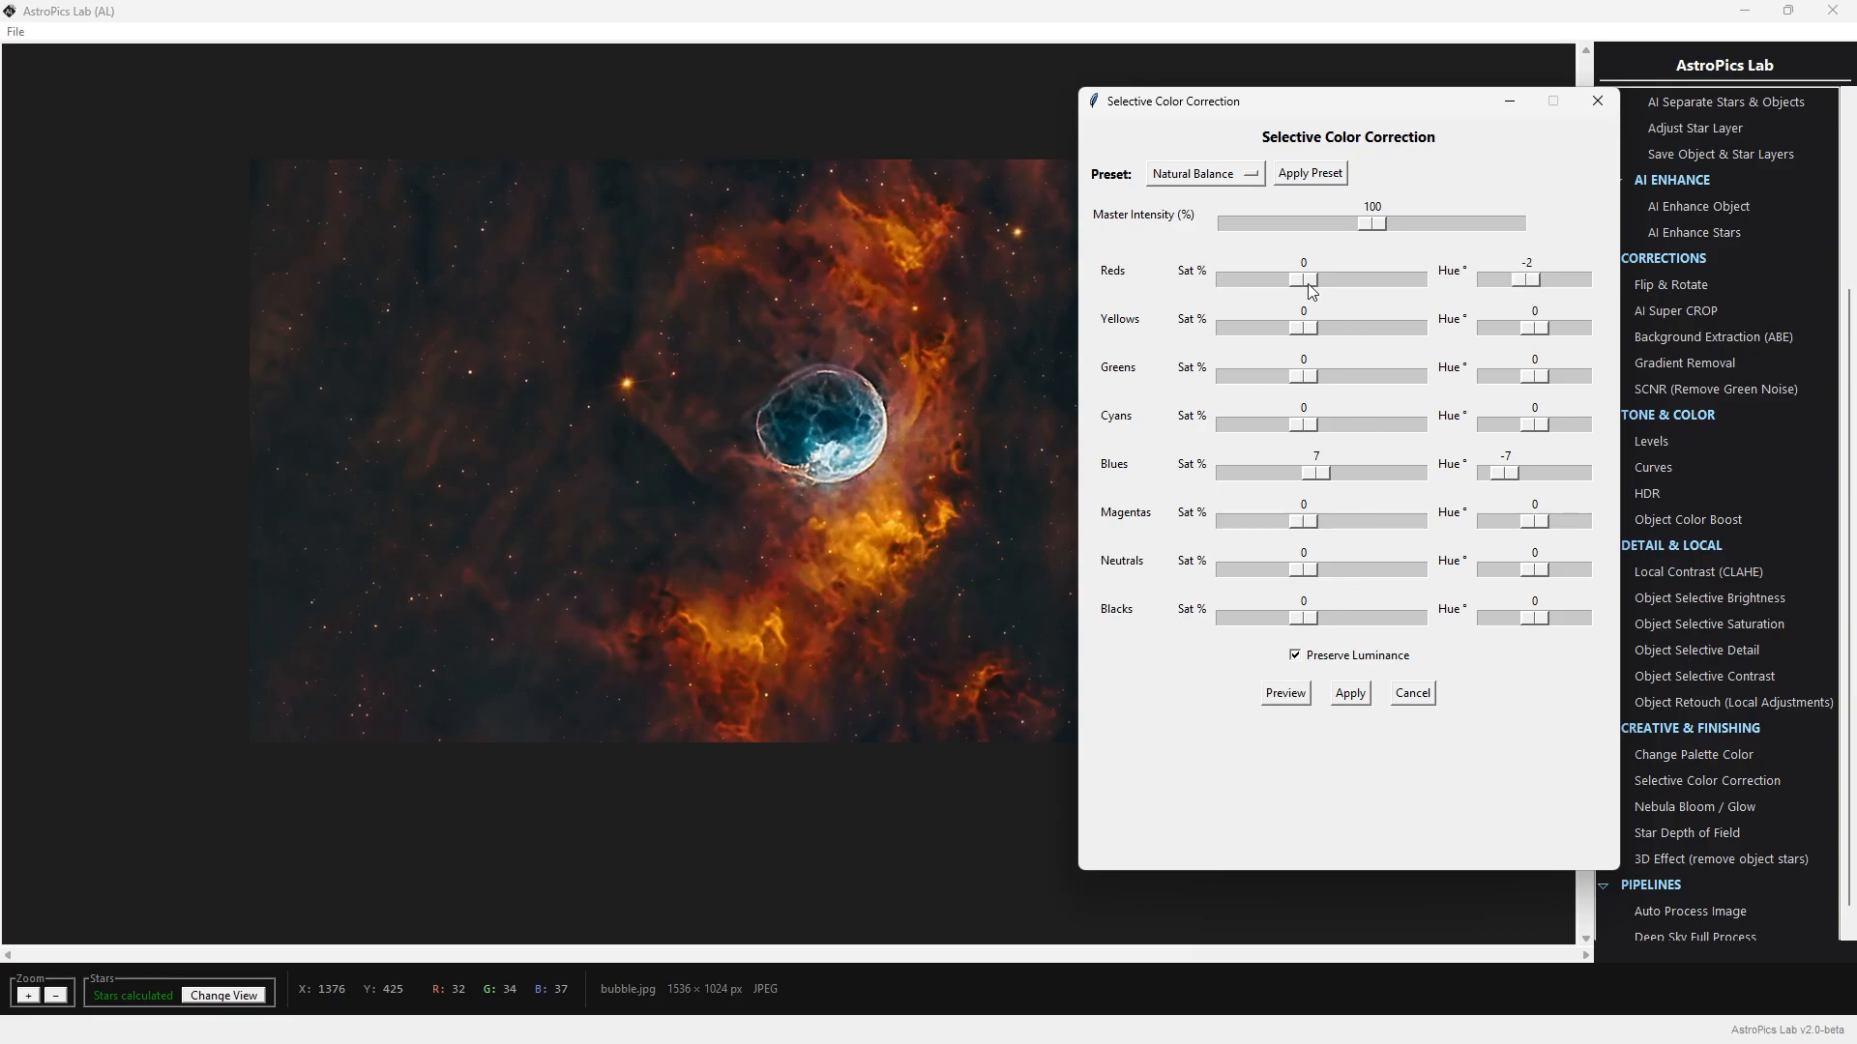
left_click_drag(1304, 280, 1325, 290)
left_click(1289, 694)
left_click_drag(1302, 522, 1309, 522)
left_click(1296, 698)
left_click(1351, 696)
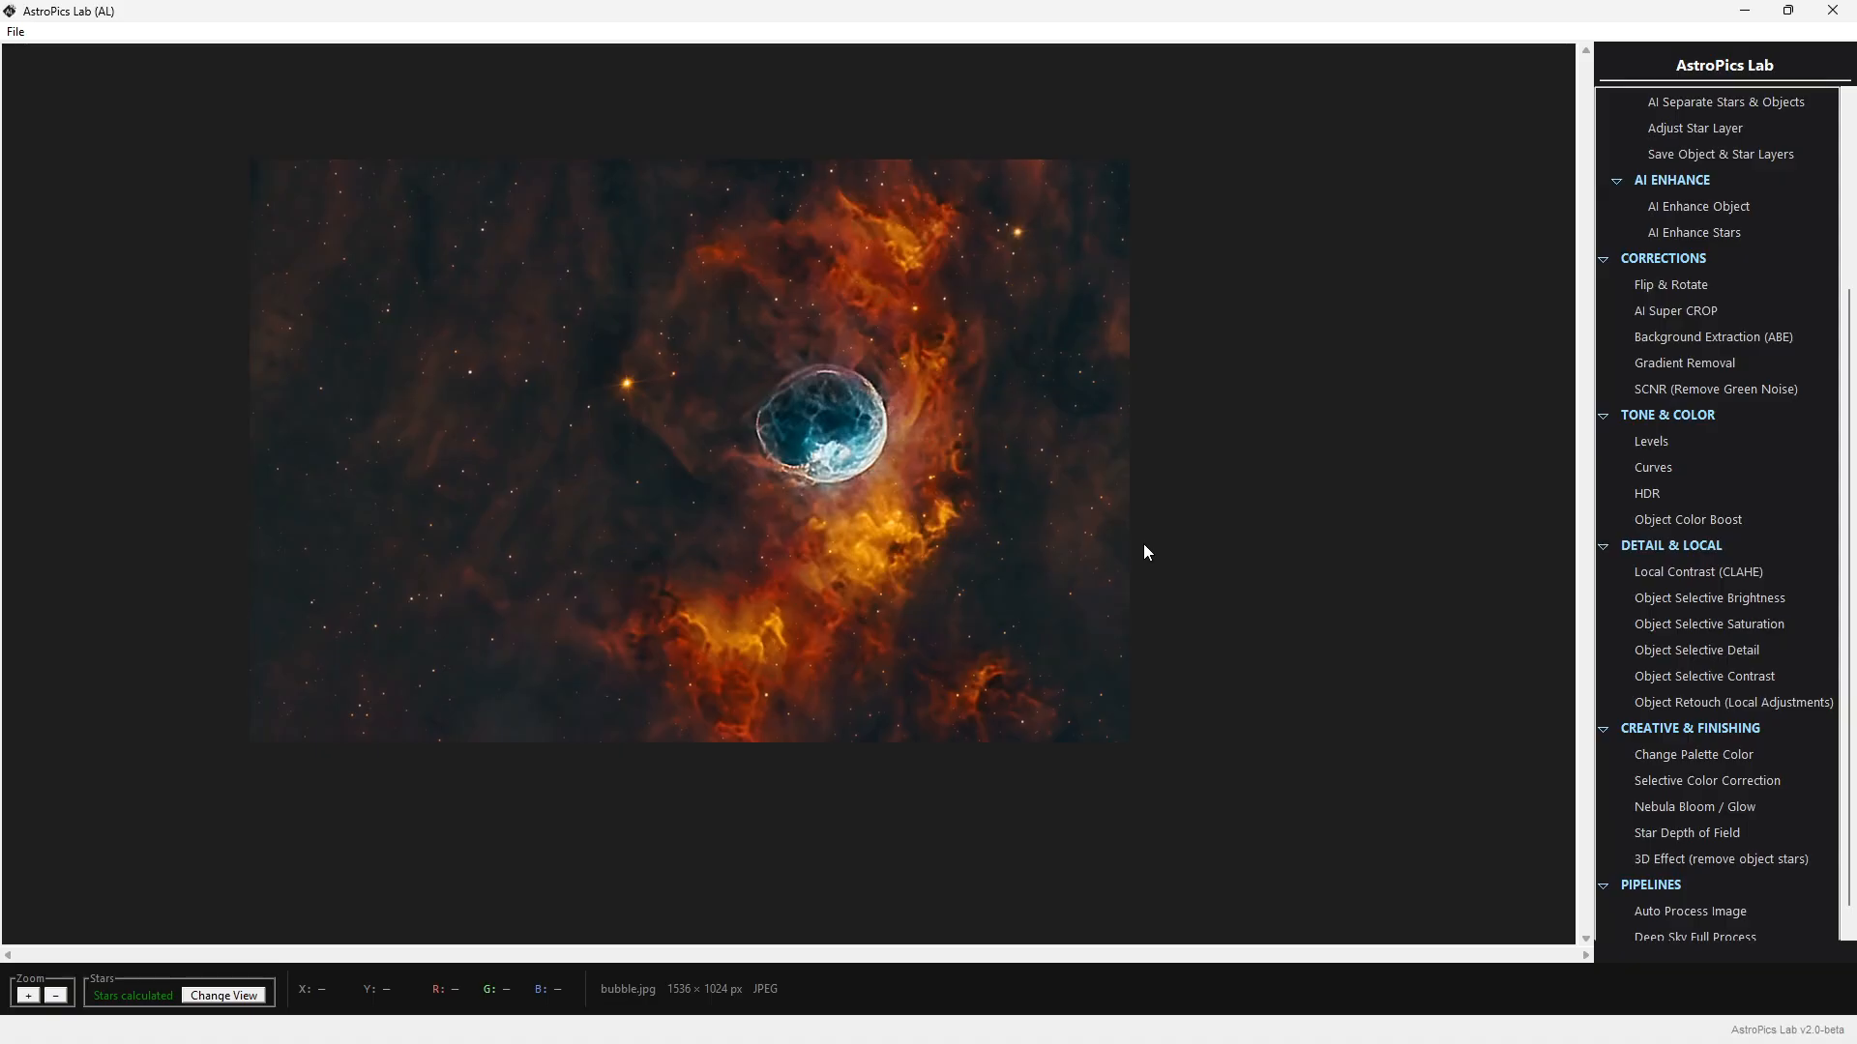
Try Nebula Bloom / Glow with threshold 6 and intensity 32, and with threshold 0 and intensity 52, and cancel it
left_click(1657, 809)
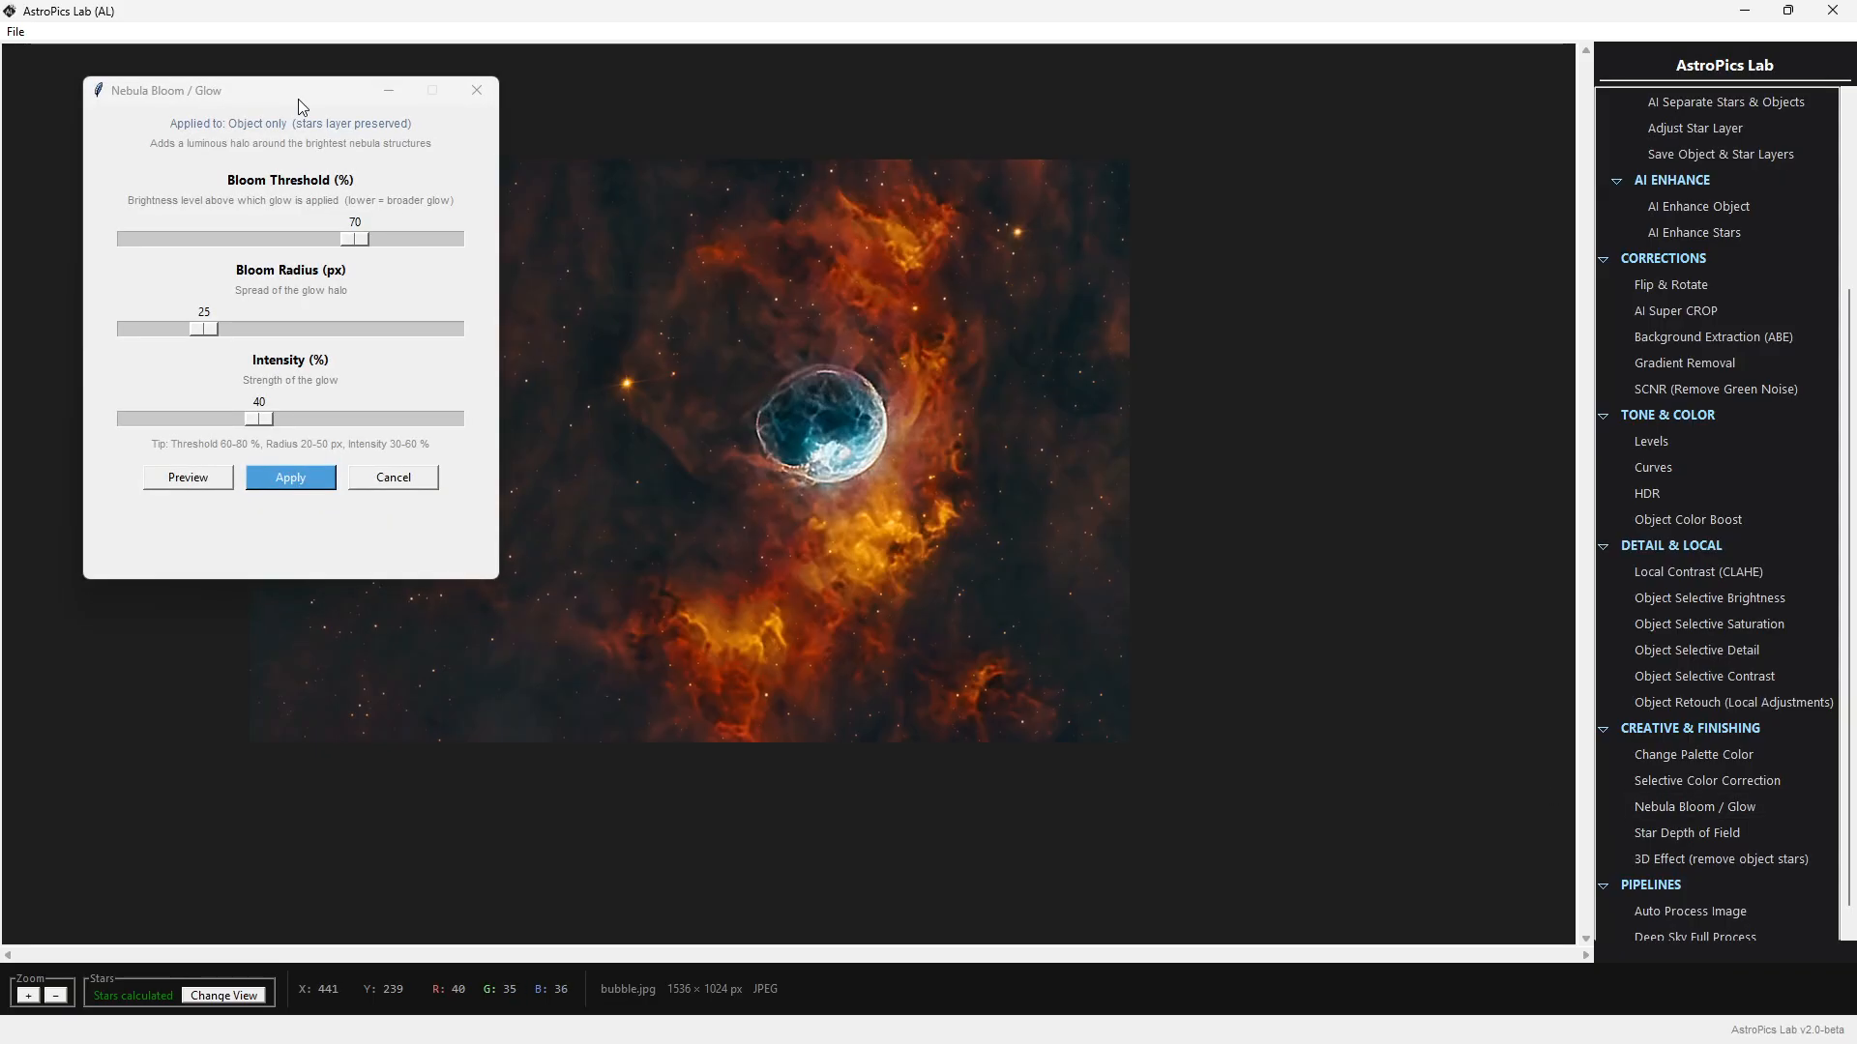
left_click_drag(299, 99, 1473, 199)
left_click_drag(1530, 338, 1326, 344)
mouse_move(1434, 519)
left_mouse_down()
mouse_move(1484, 525)
mouse_move(1410, 527)
left_mouse_up()
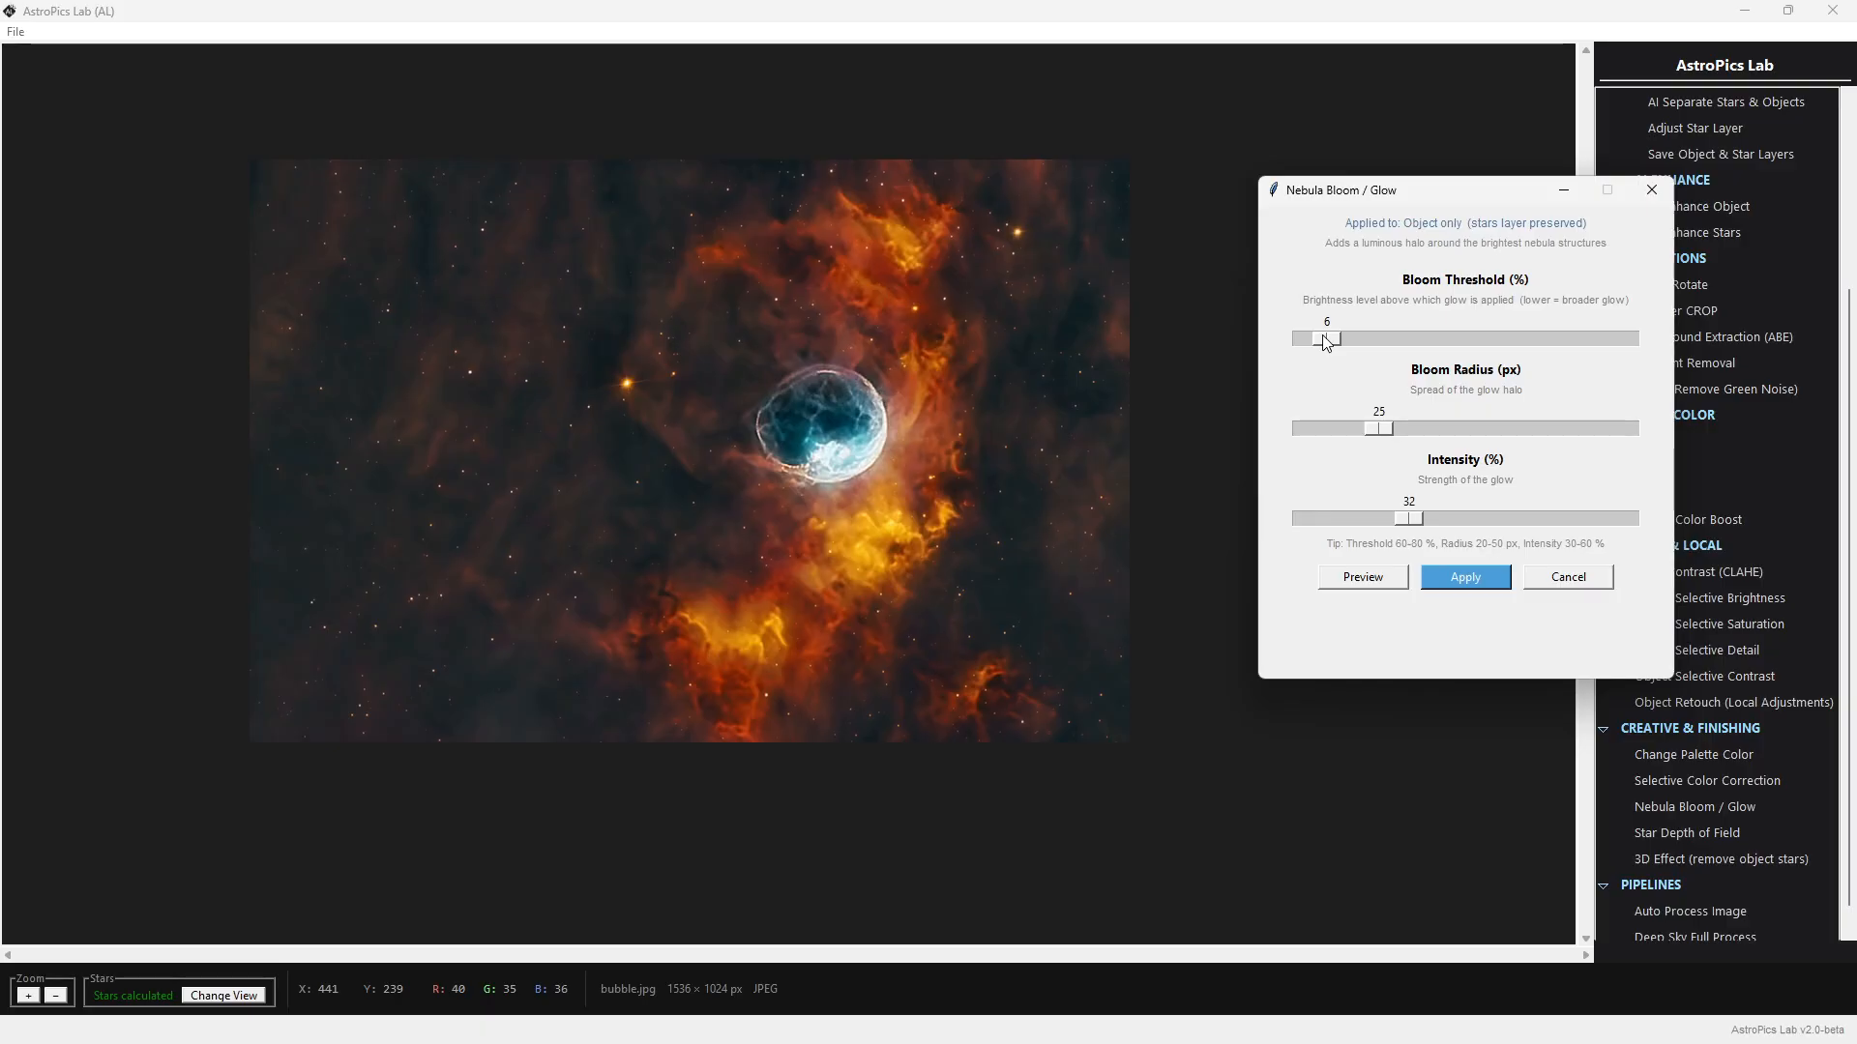
left_click_drag(1325, 341, 1296, 398)
left_click_drag(1409, 525, 1478, 525)
left_click(1363, 578)
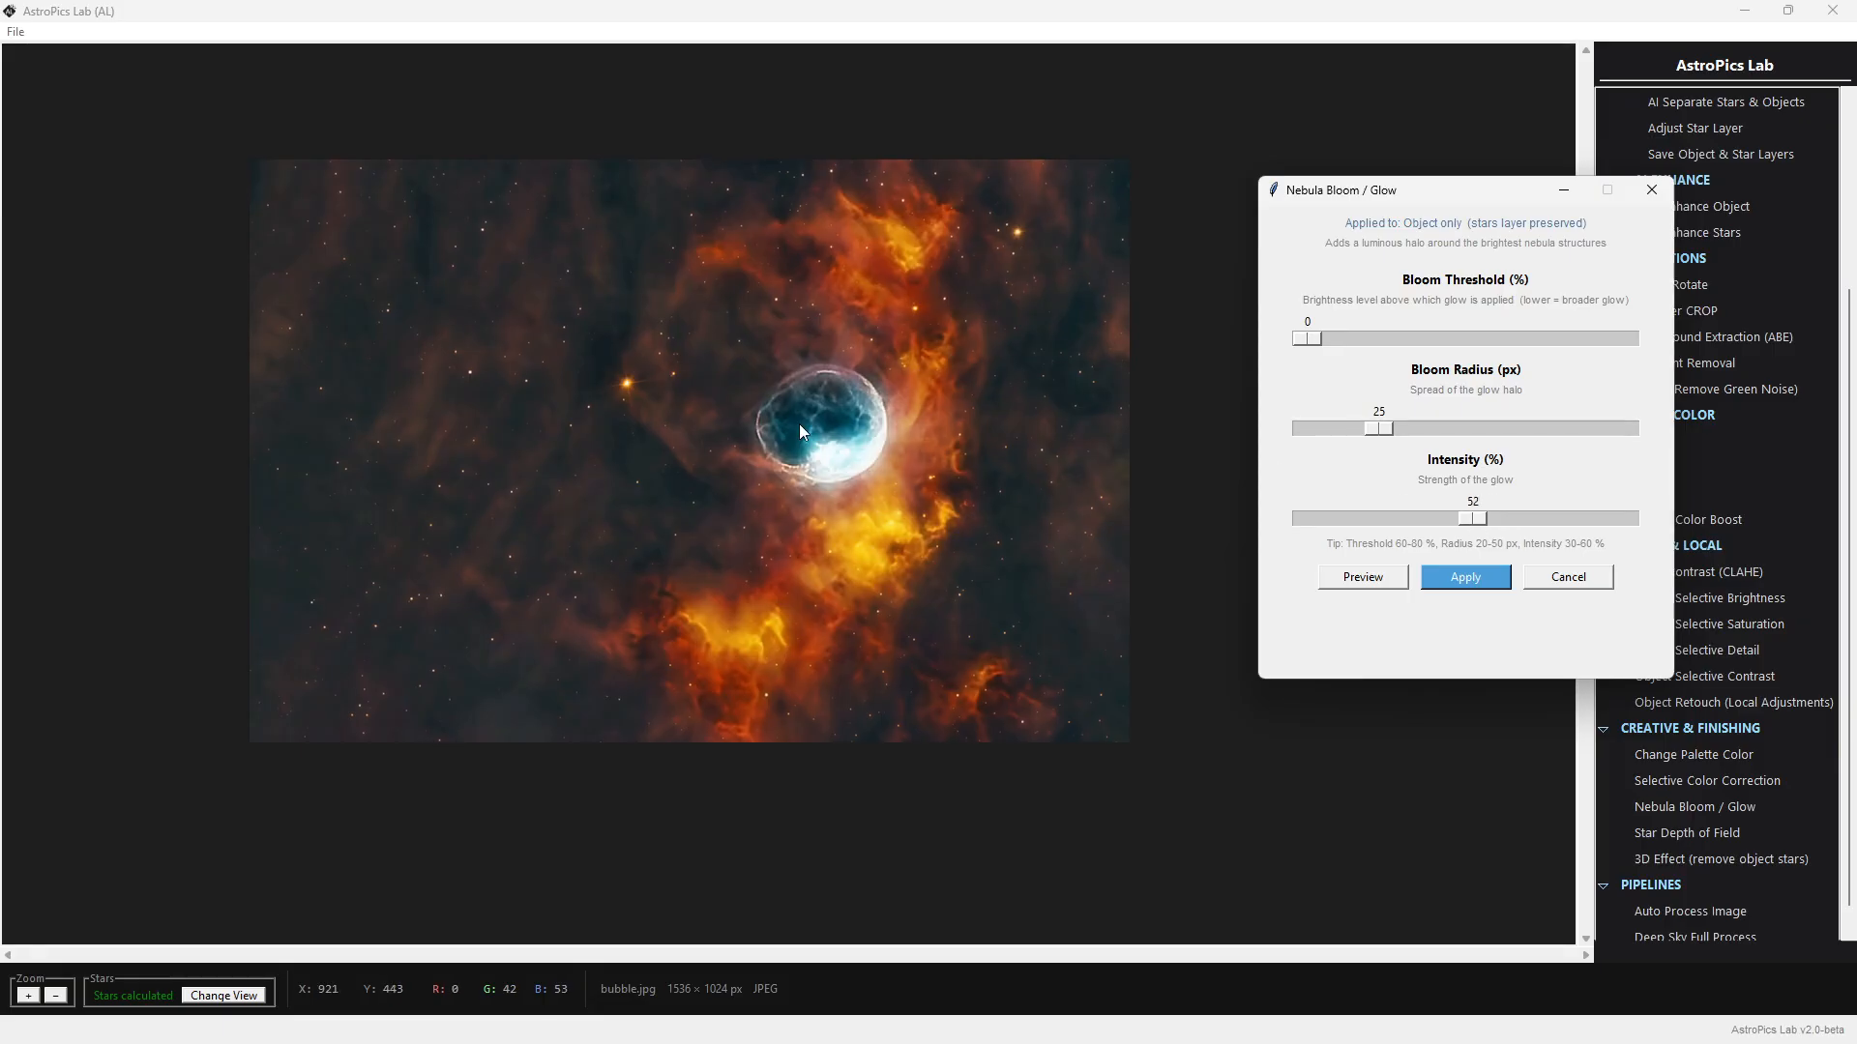
left_click(1568, 578)
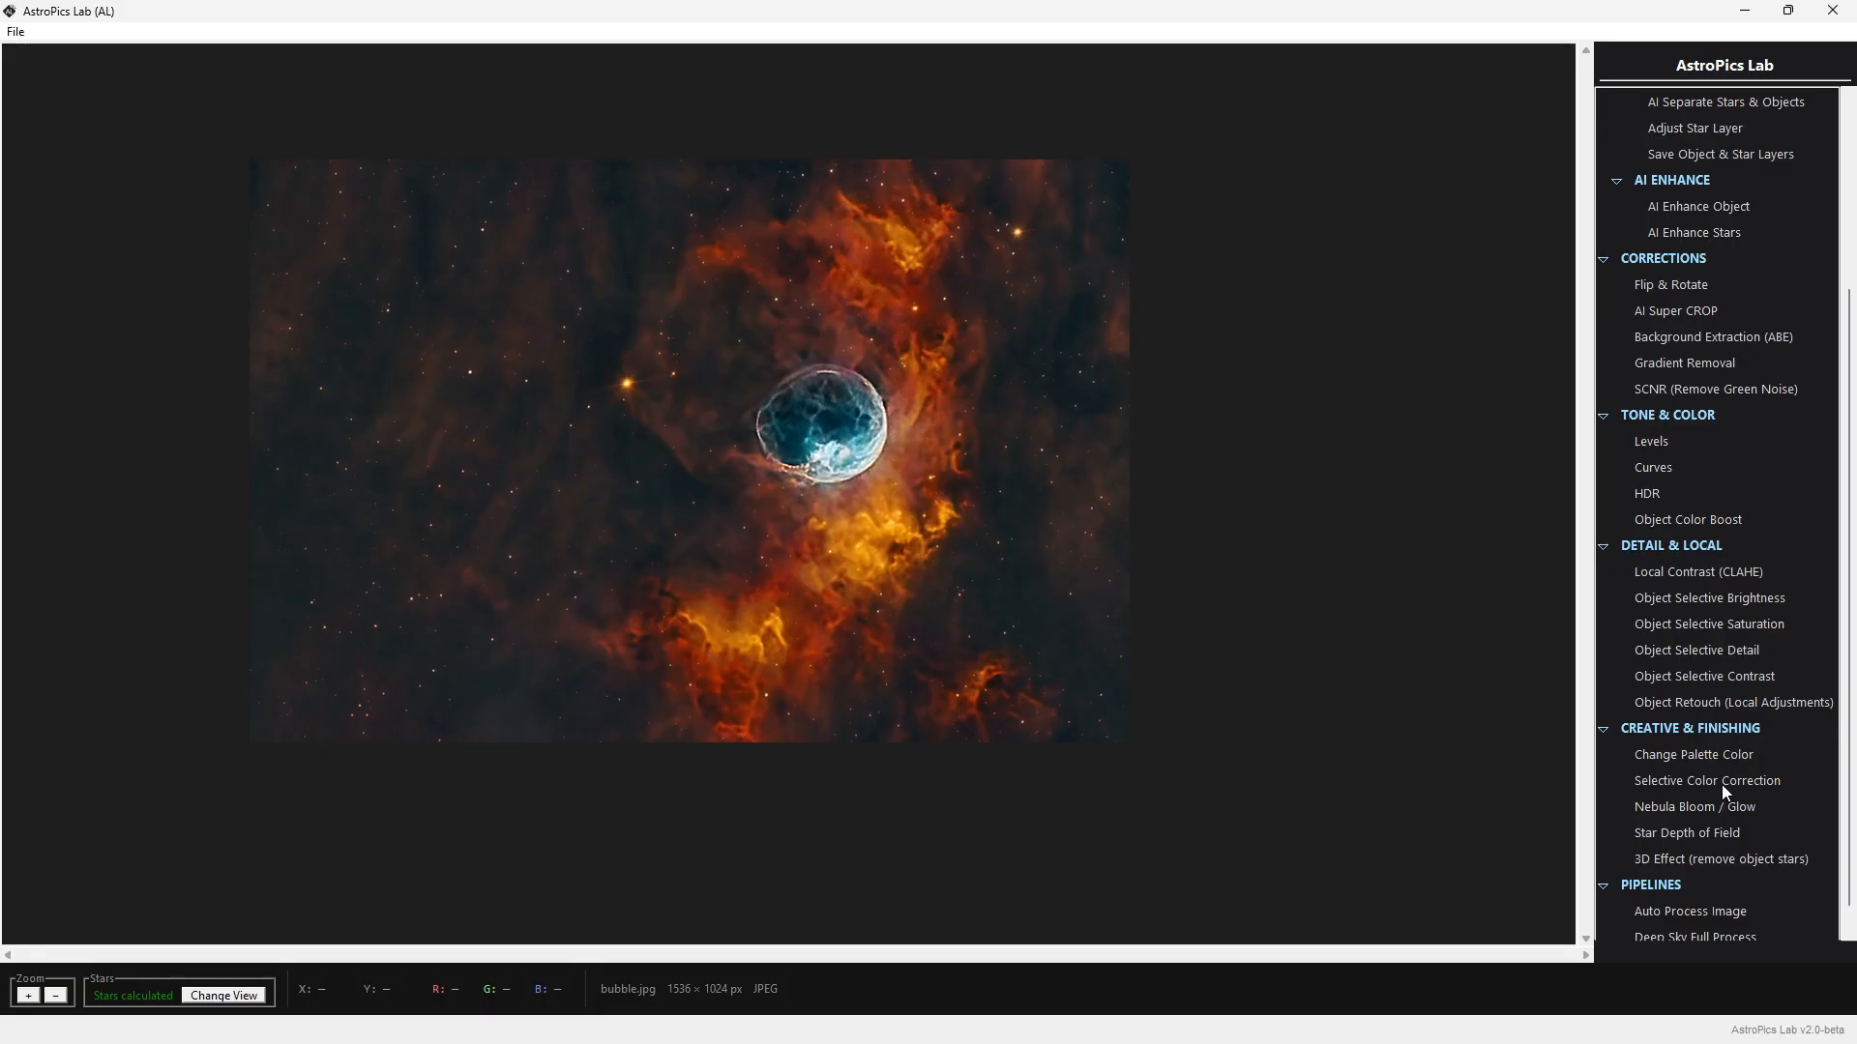
Try Star Depth of Field with a larger blur radius and with a 1 px radius at 80% strength, and cancel it
left_click(1714, 835)
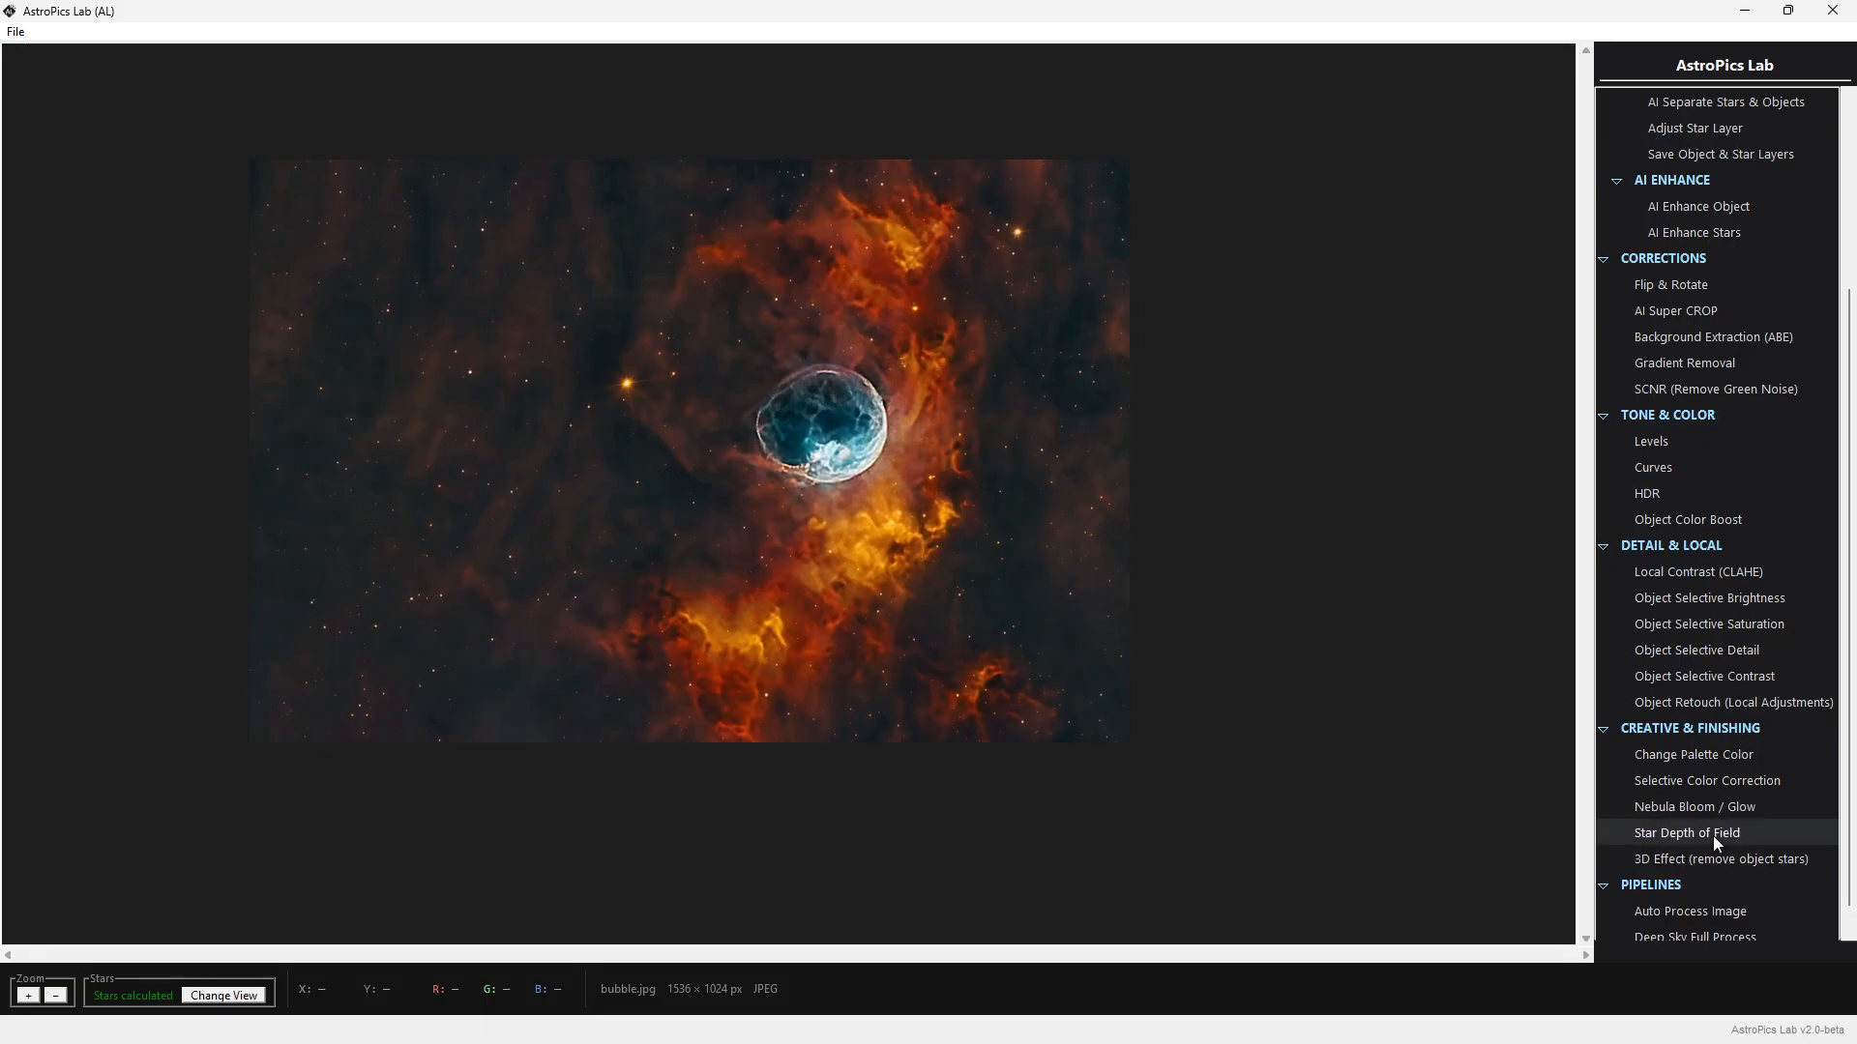
left_click_drag(342, 123, 1321, 268)
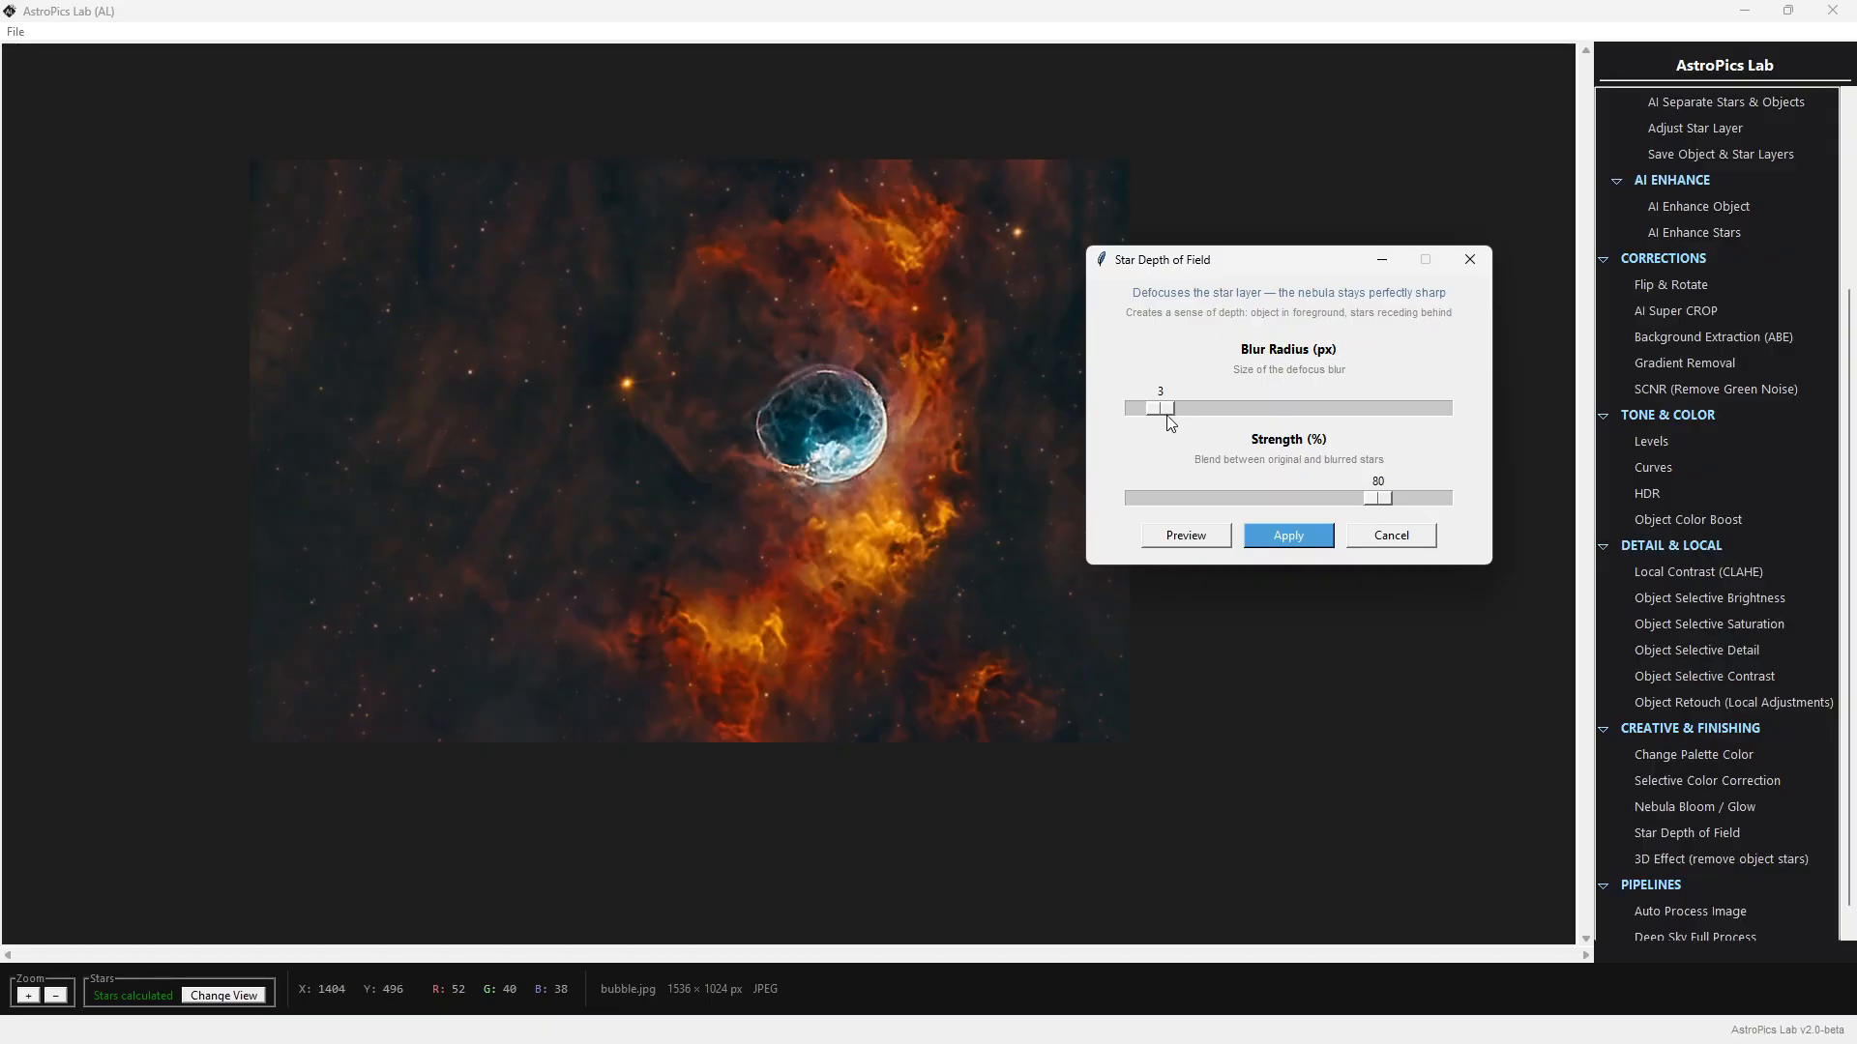
left_click_drag(1167, 416, 1209, 420)
left_click_drag(1221, 405, 1134, 410)
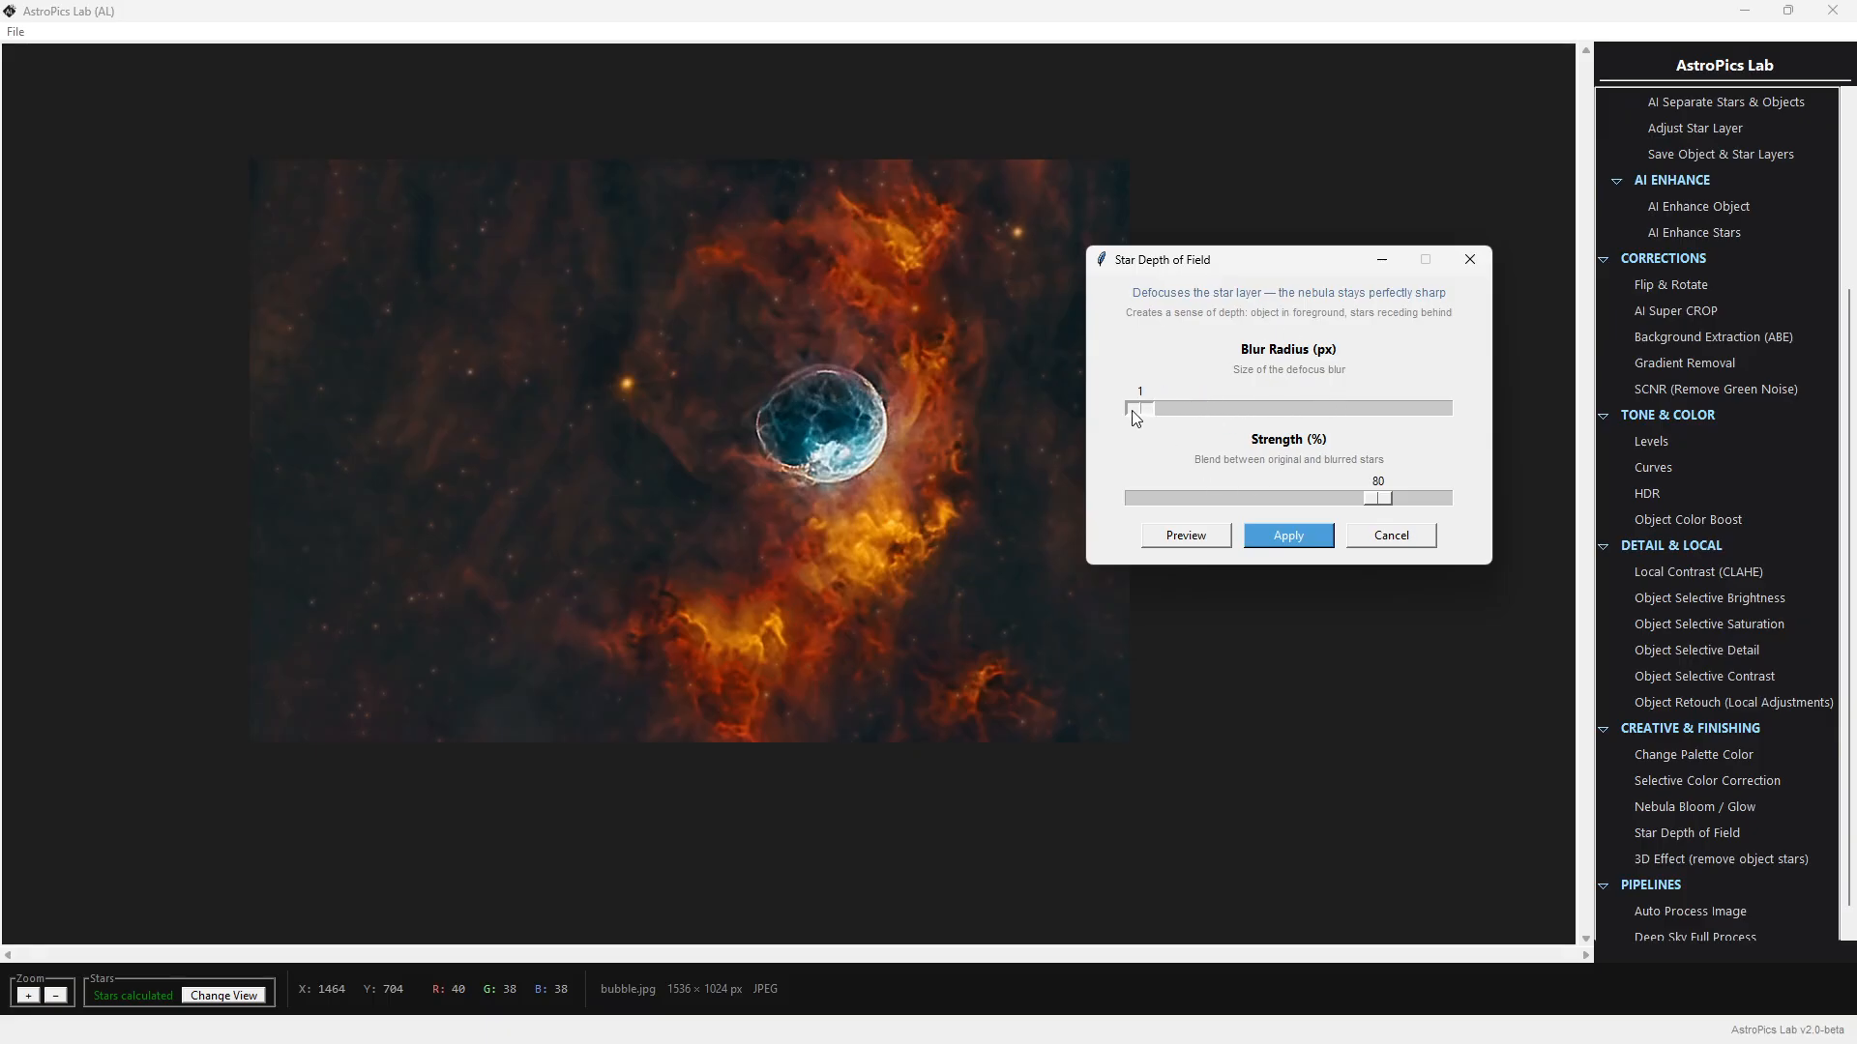
left_click(1407, 541)
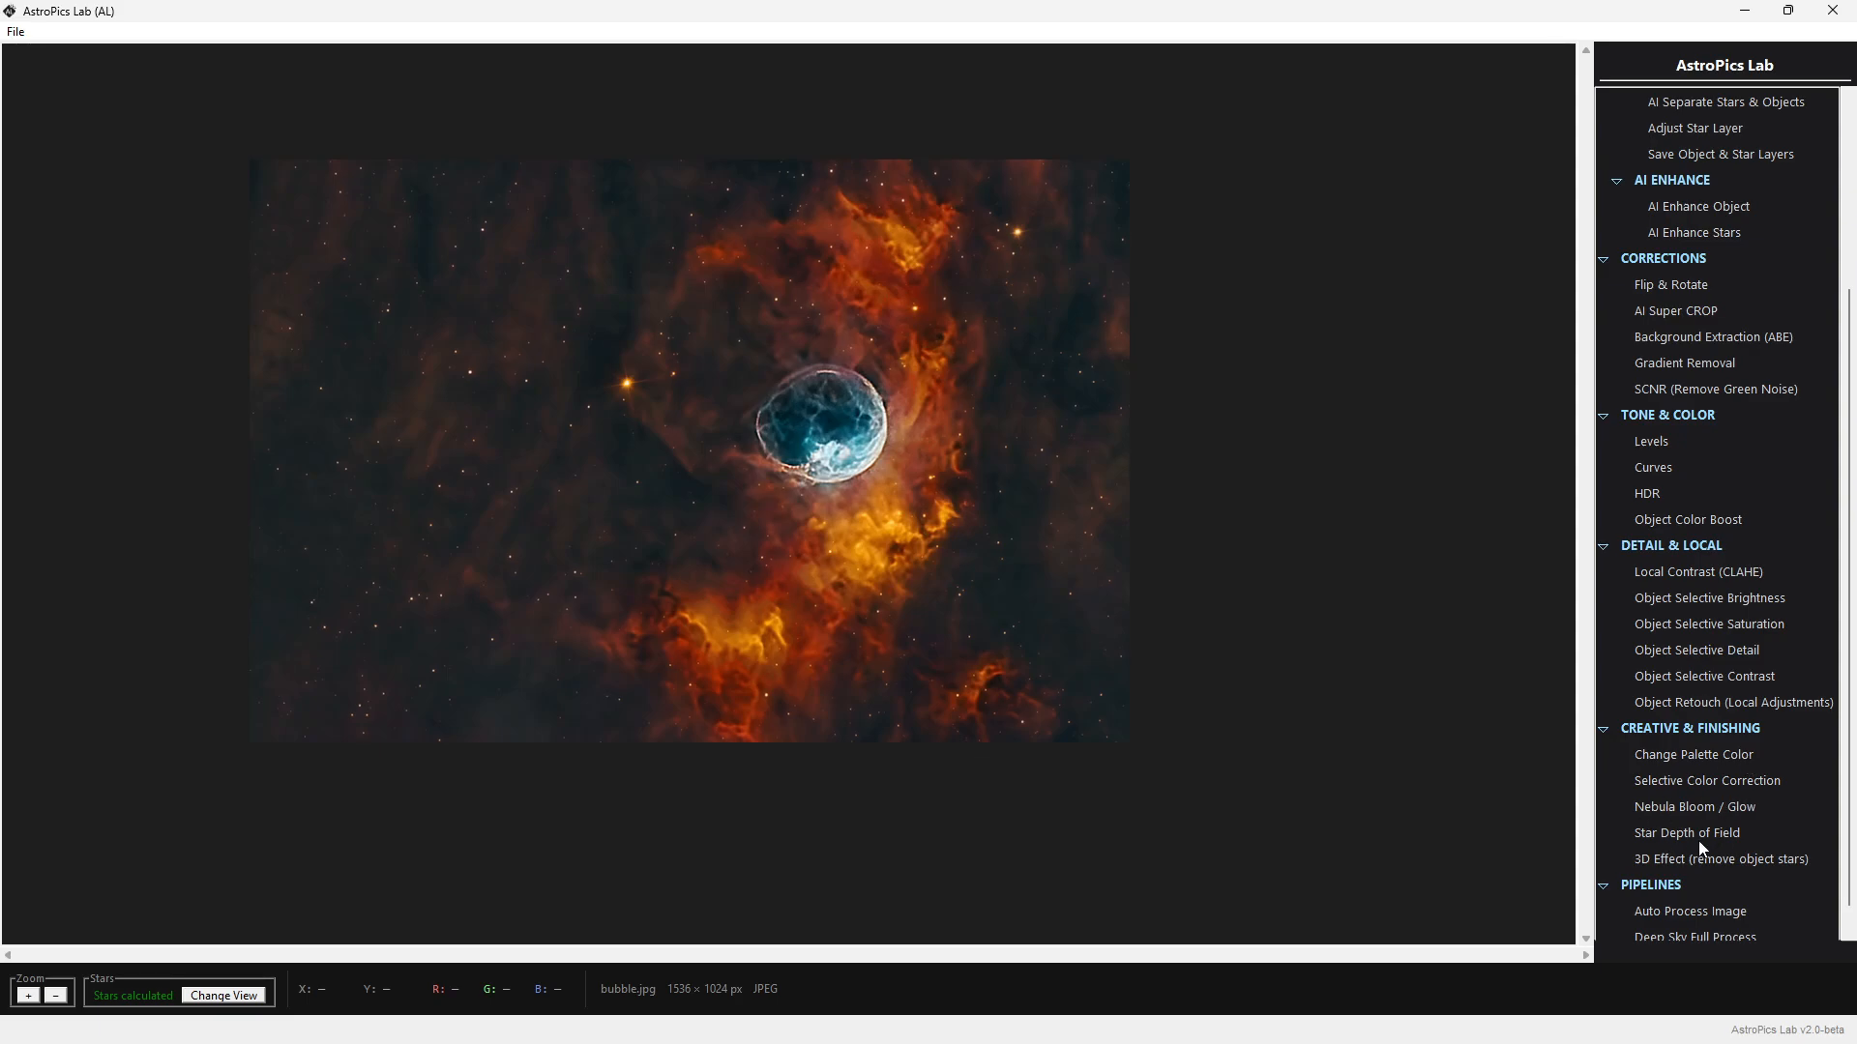
Apply the 3D Effect at level 4 to remove stars over the brighter nebula areas
left_click(1721, 859)
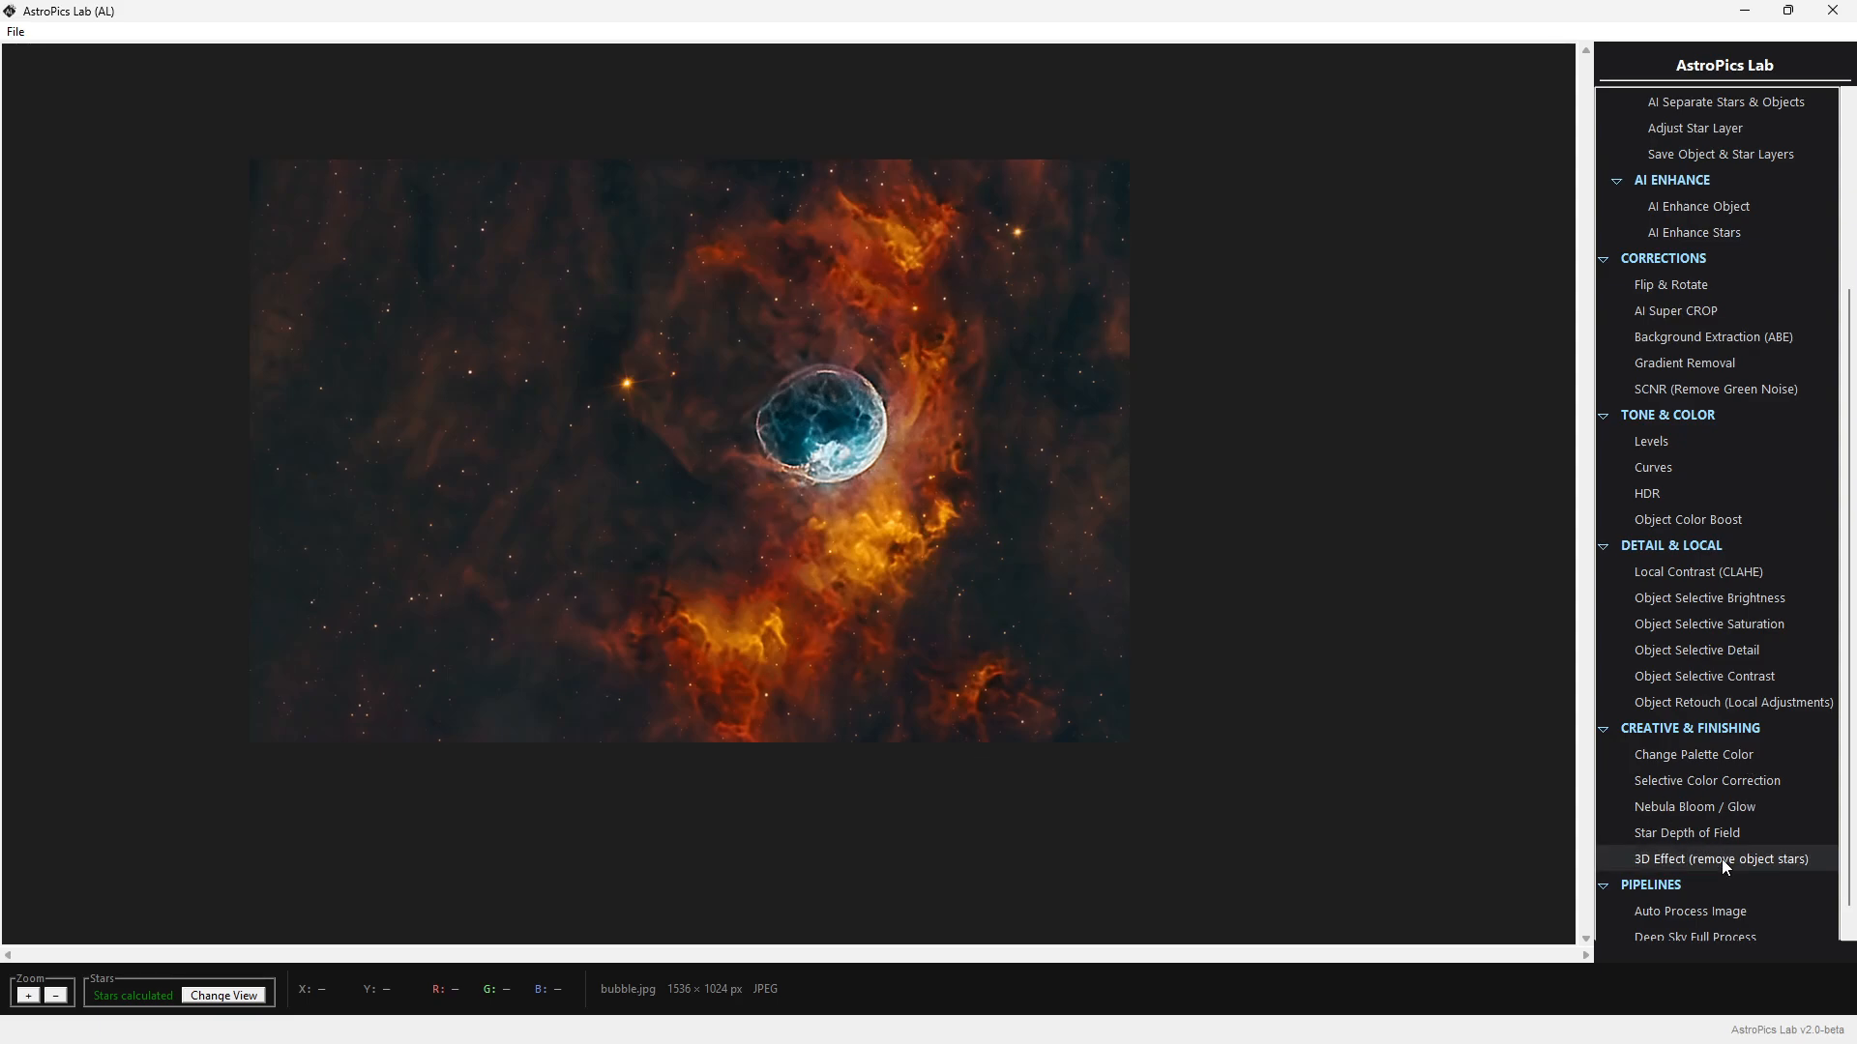
left_click_drag(295, 153, 1332, 212)
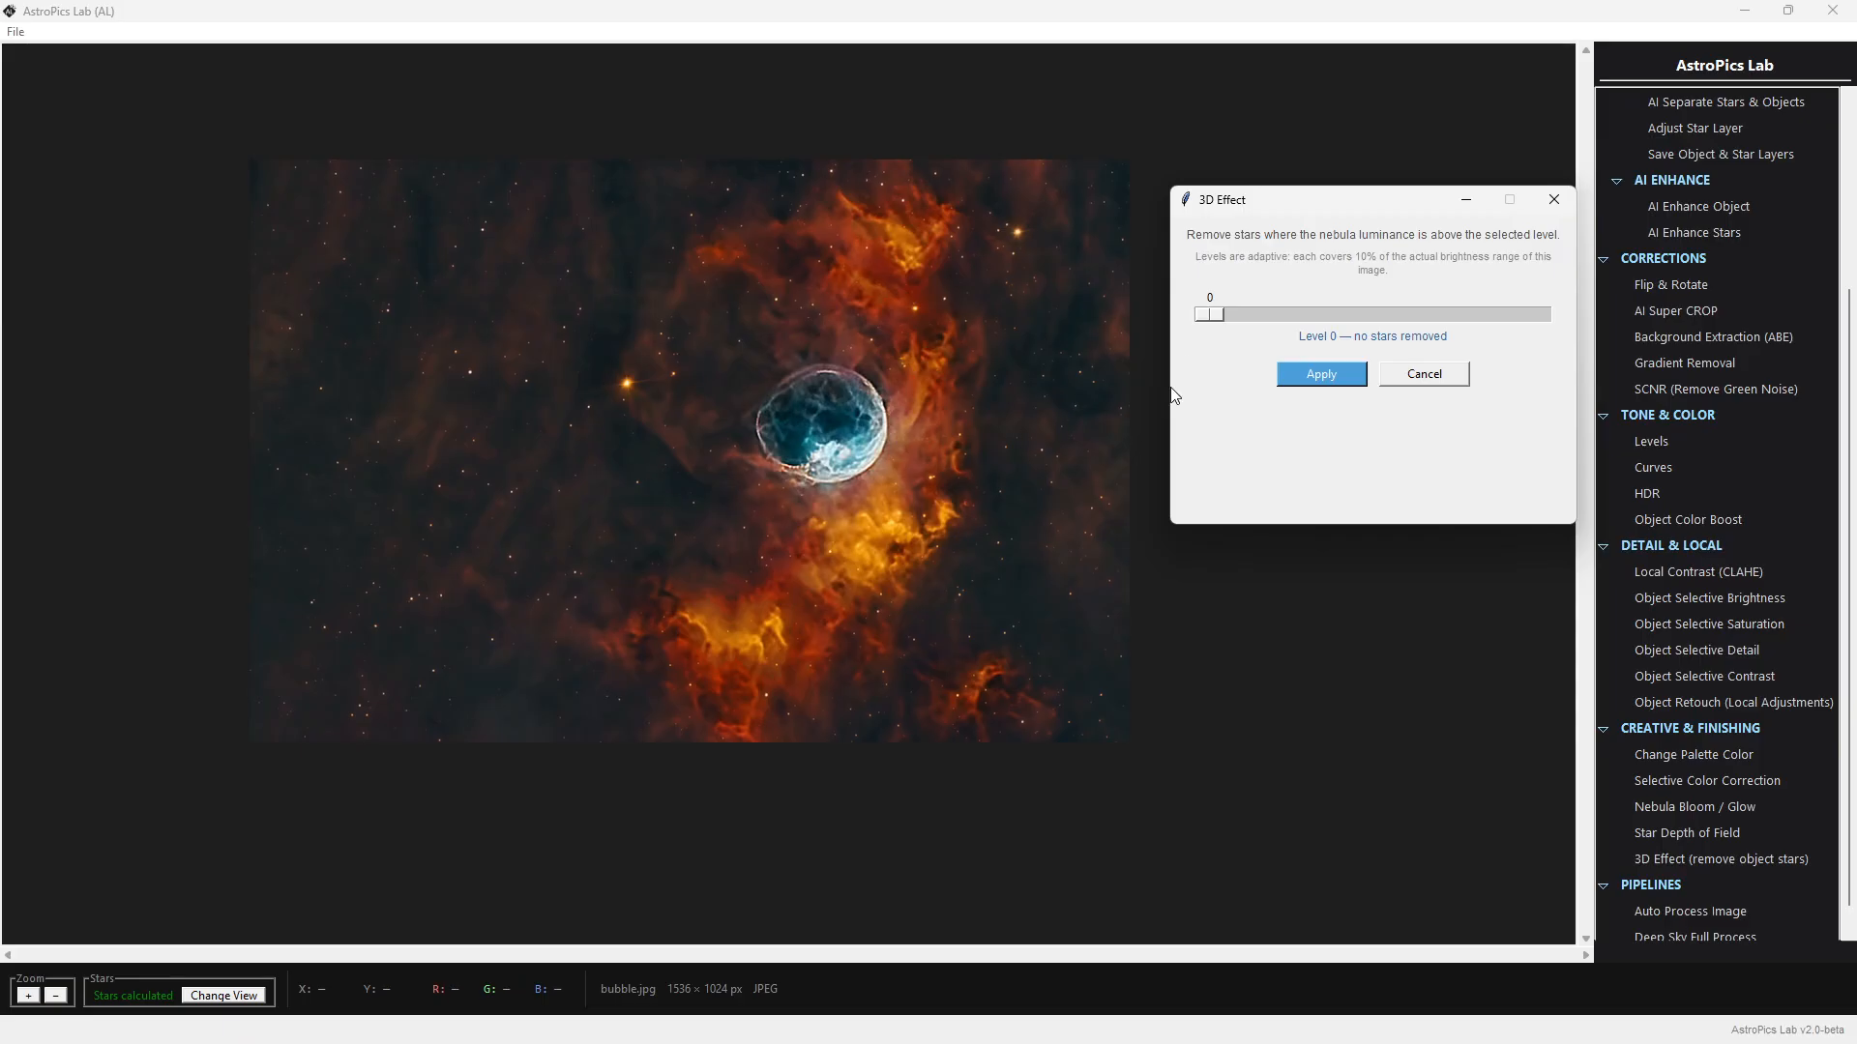
left_click(1222, 317)
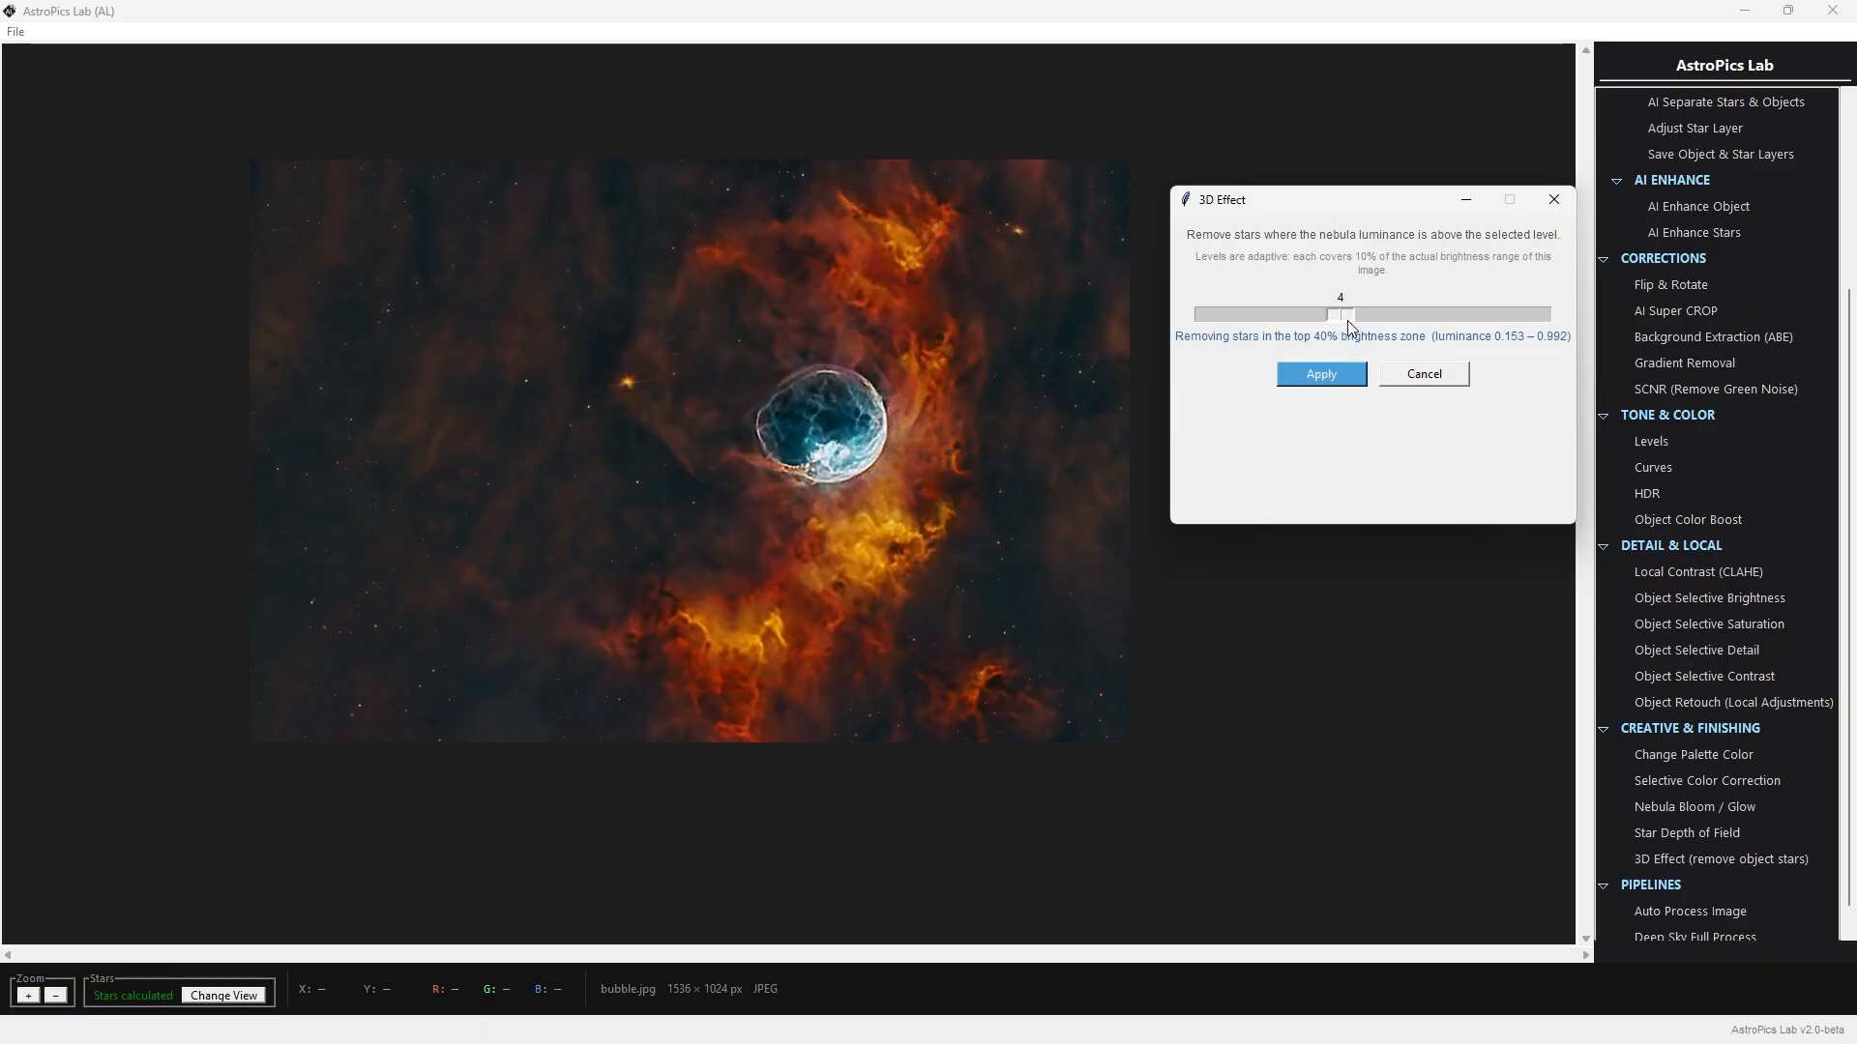
mouse_move(1349, 326)
left_mouse_down()
mouse_move(1407, 329)
mouse_move(1349, 329)
left_mouse_up()
mouse_move(1340, 315)
left_mouse_down()
mouse_move(1316, 322)
mouse_move(1345, 327)
left_mouse_up()
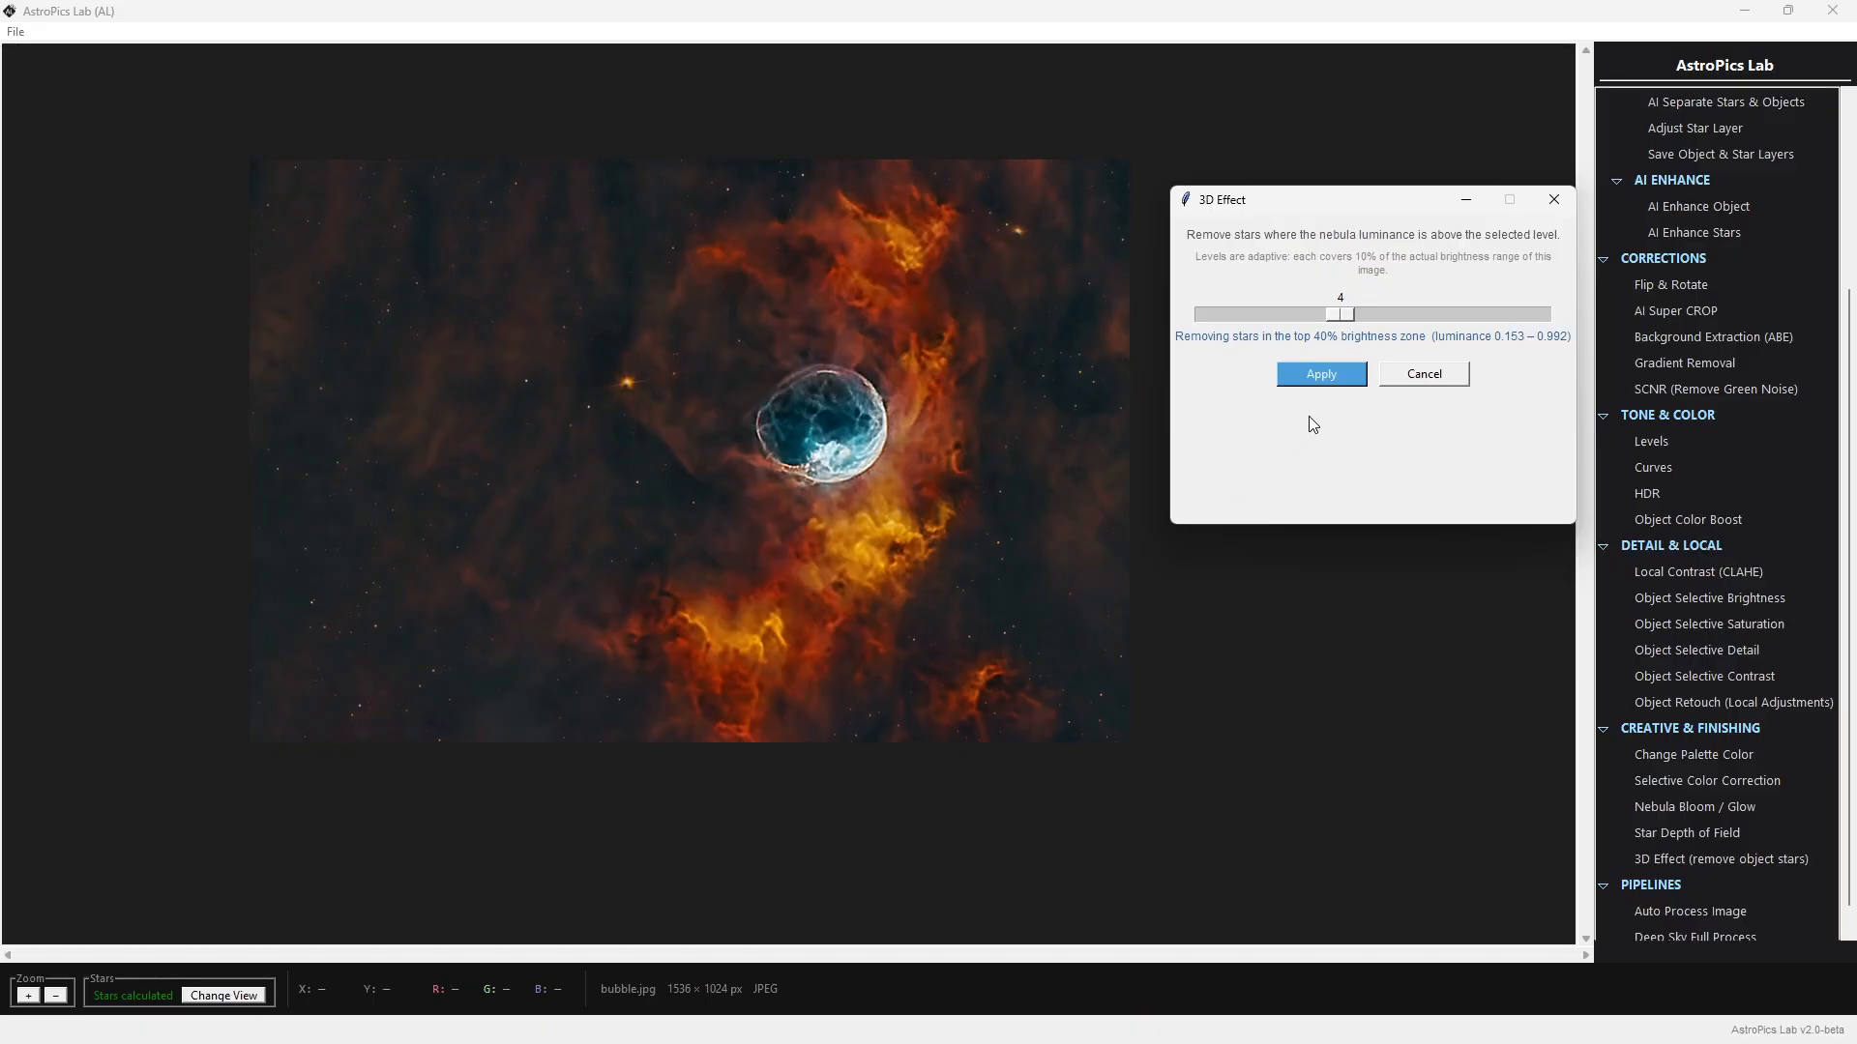
left_click(1340, 379)
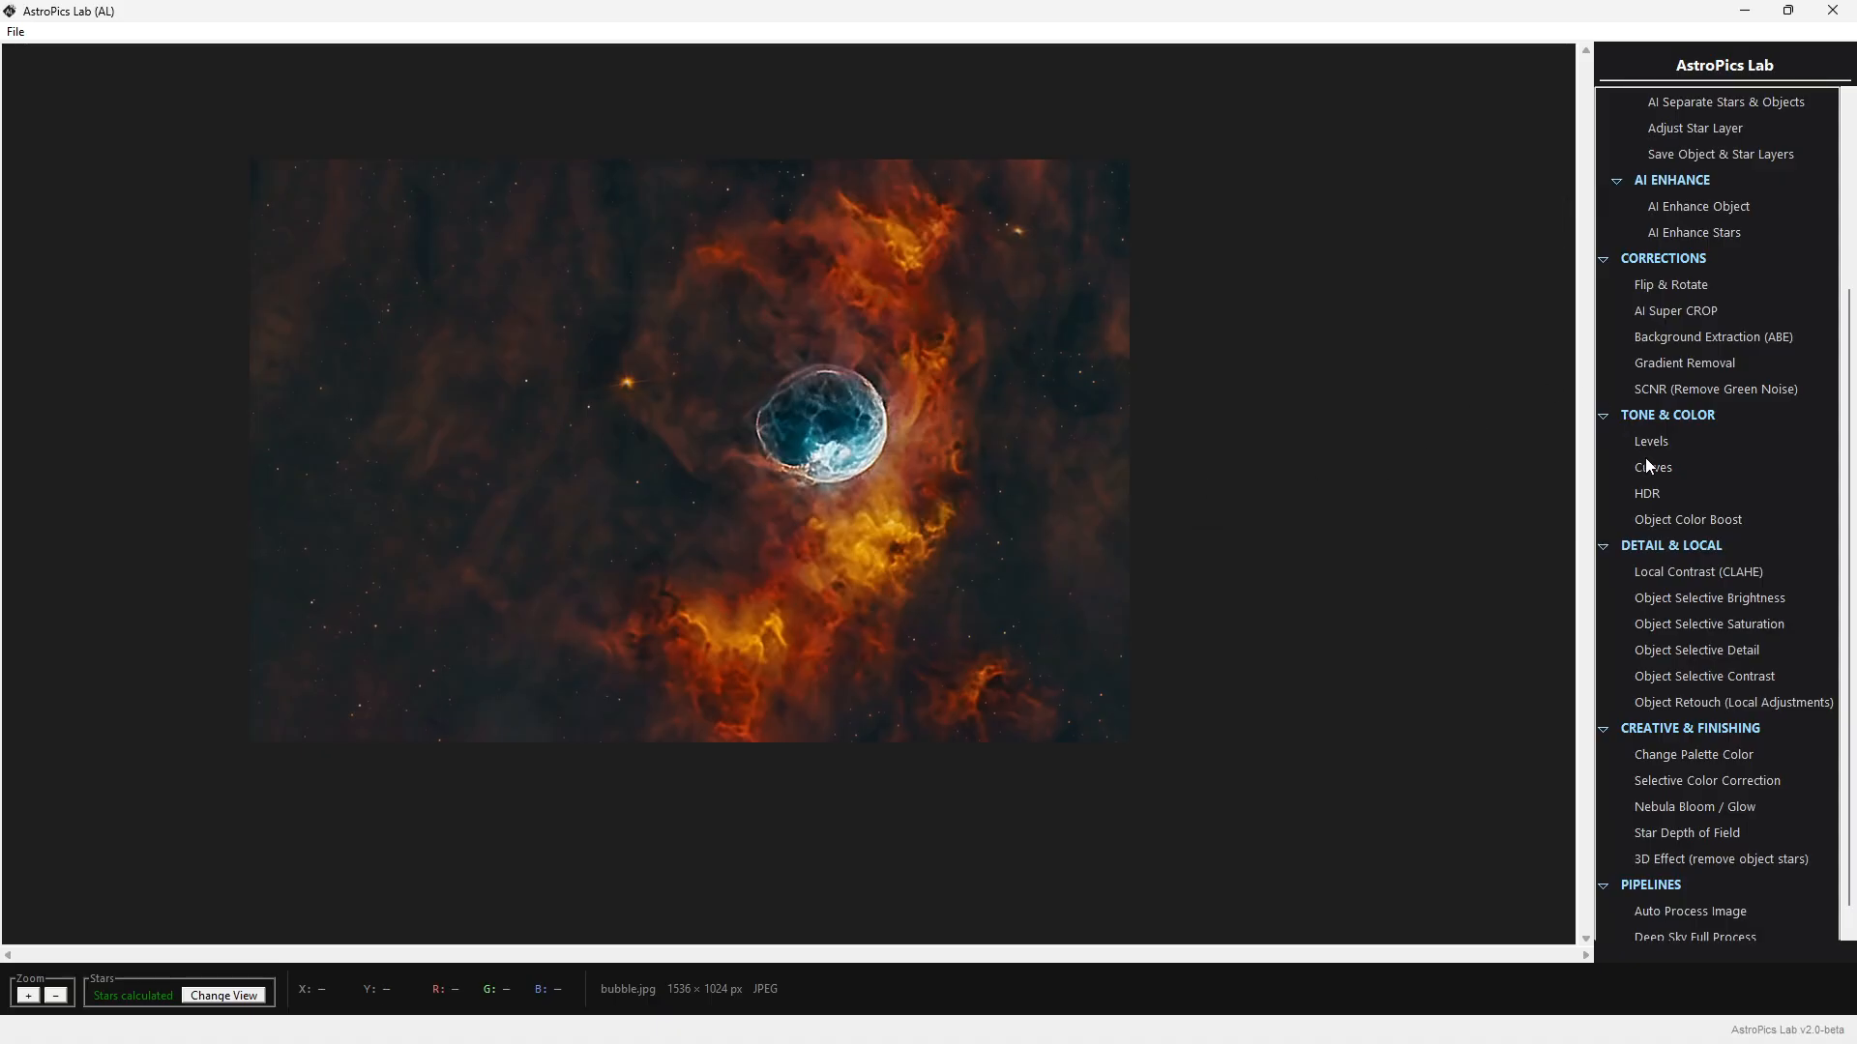
Erase the bright orange star beside the bubble with the 20 px star-layer brush and apply the star layer adjustment
scroll(1693, 435, "up", 2)
left_click(1711, 287)
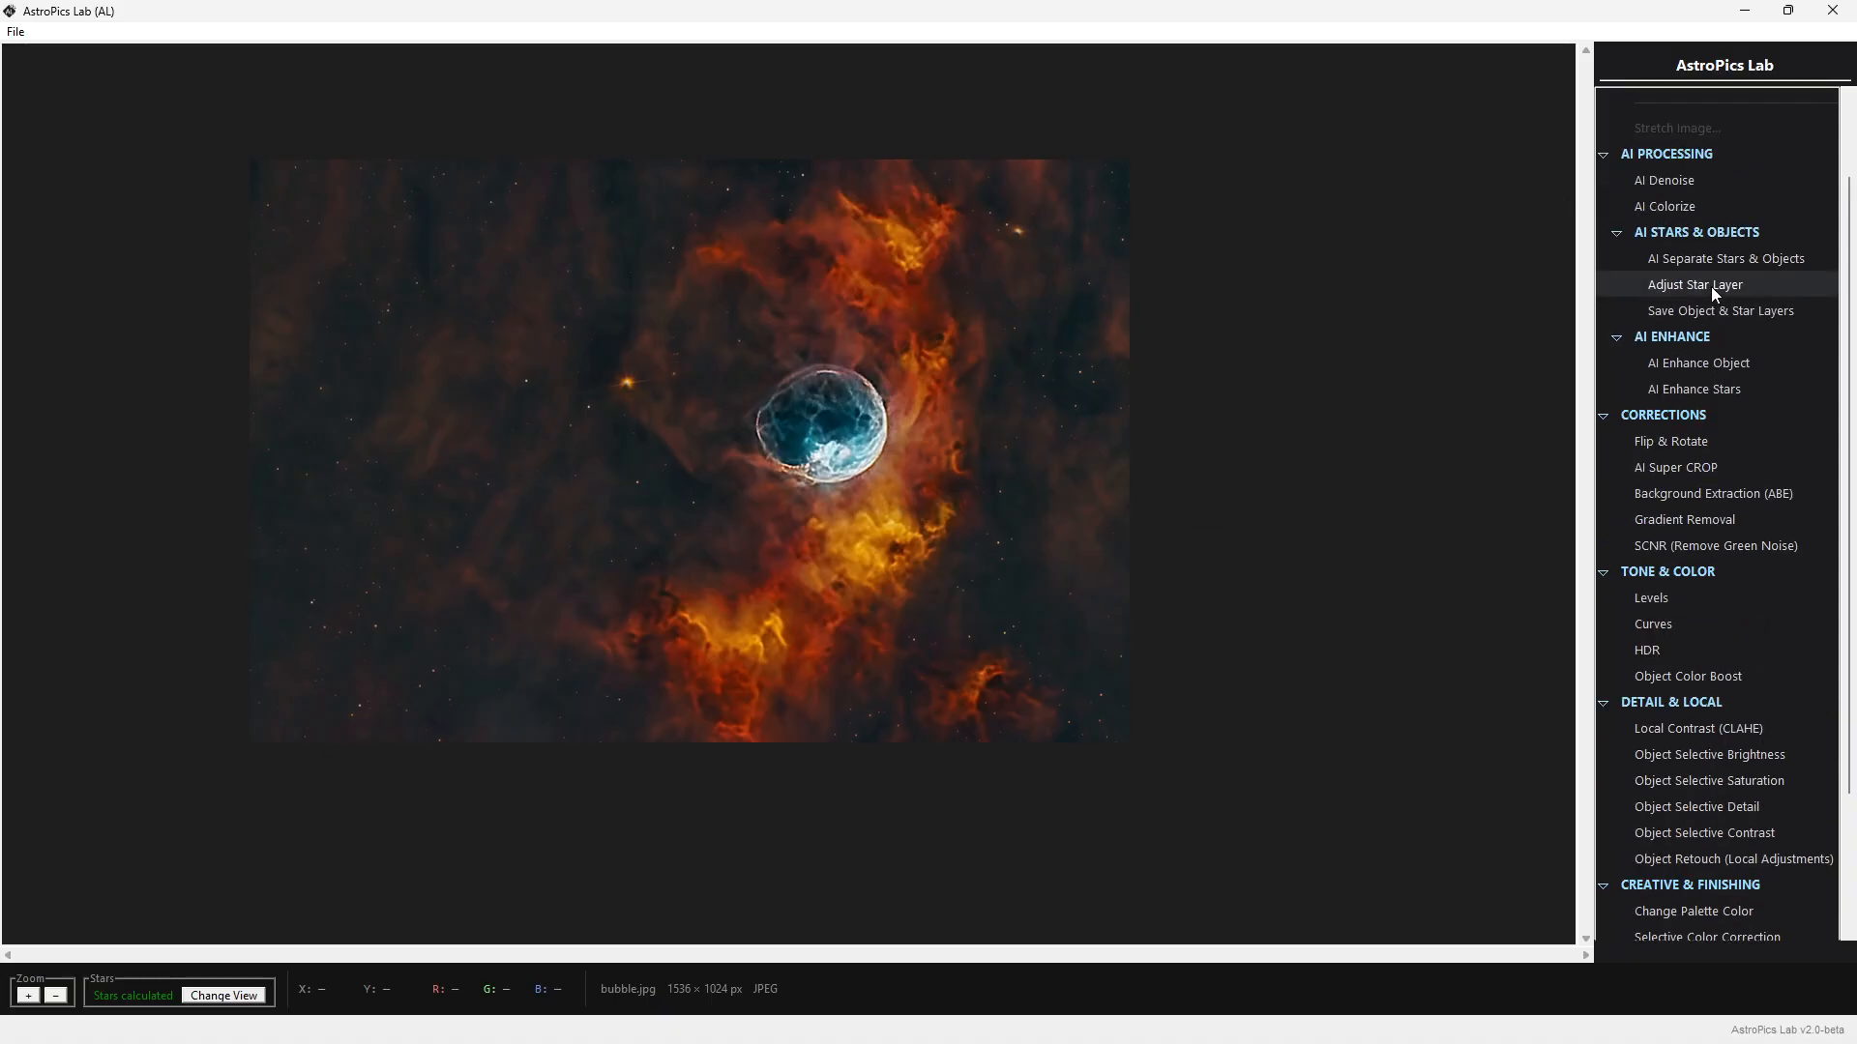
left_click_drag(369, 162, 1309, 145)
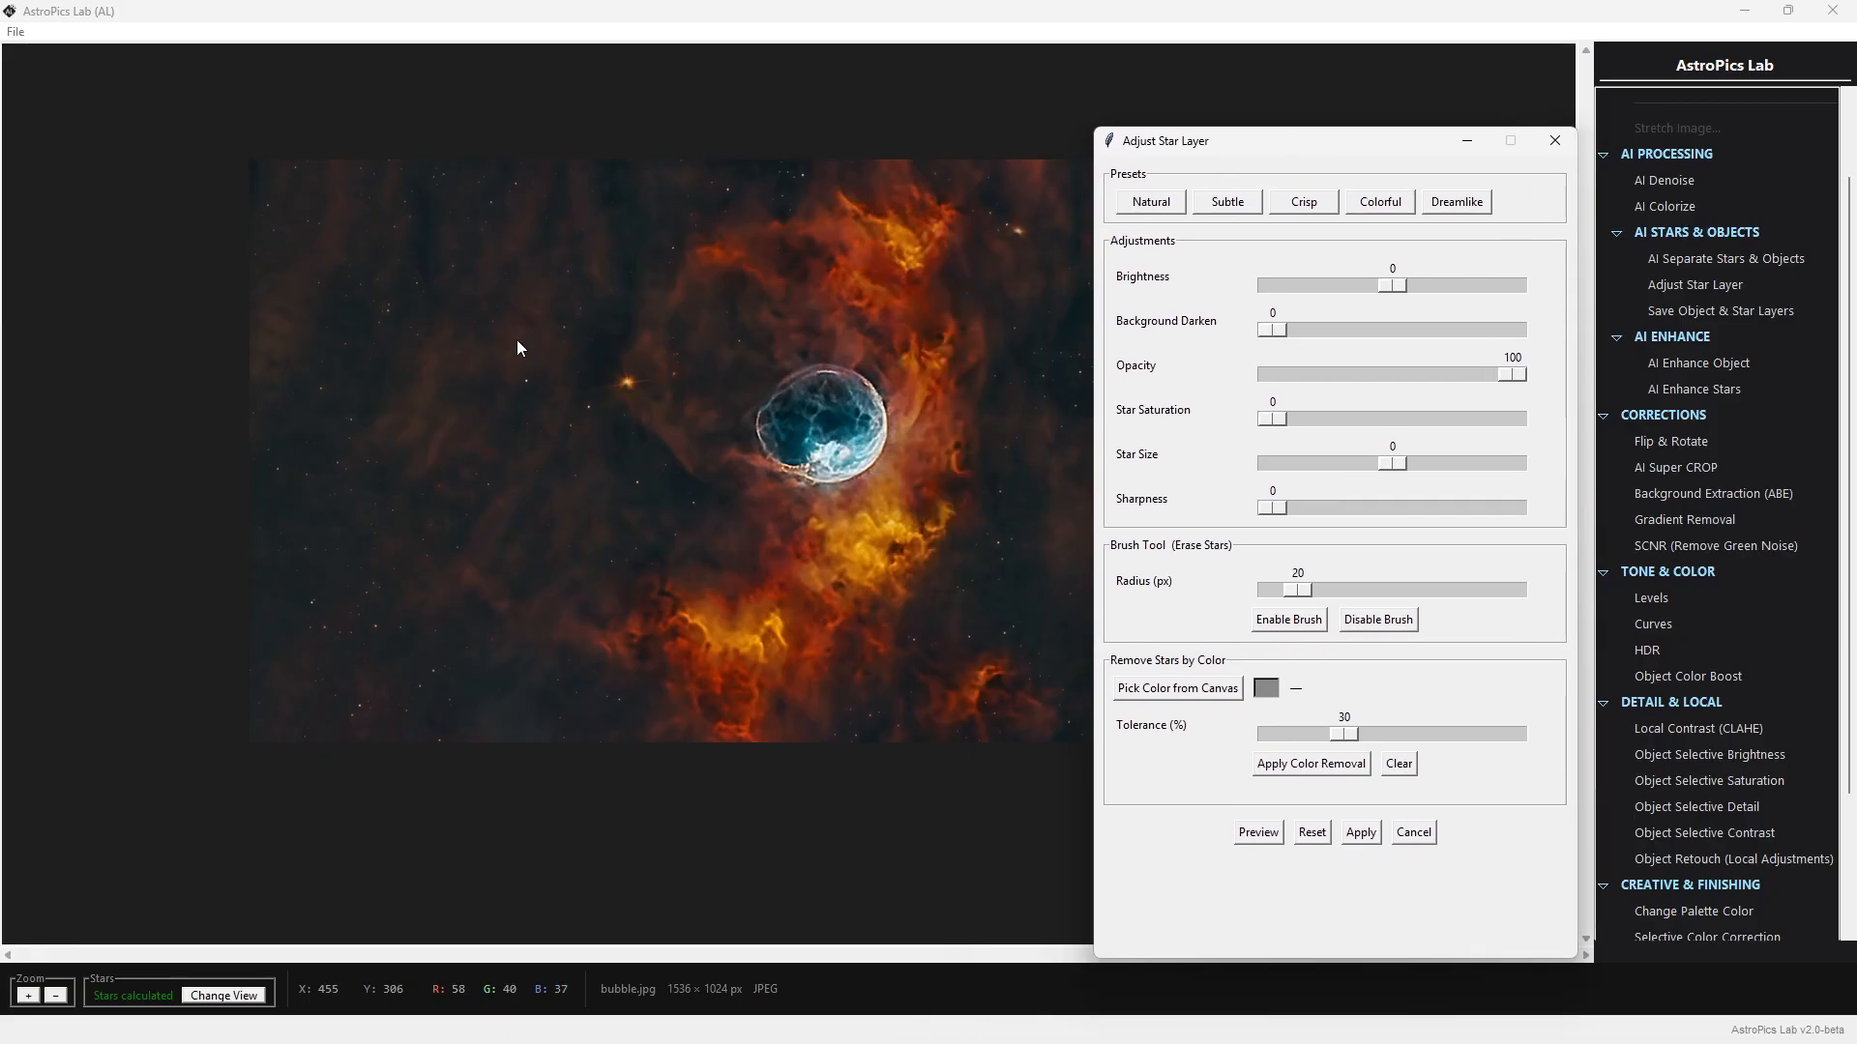
left_click(616, 396)
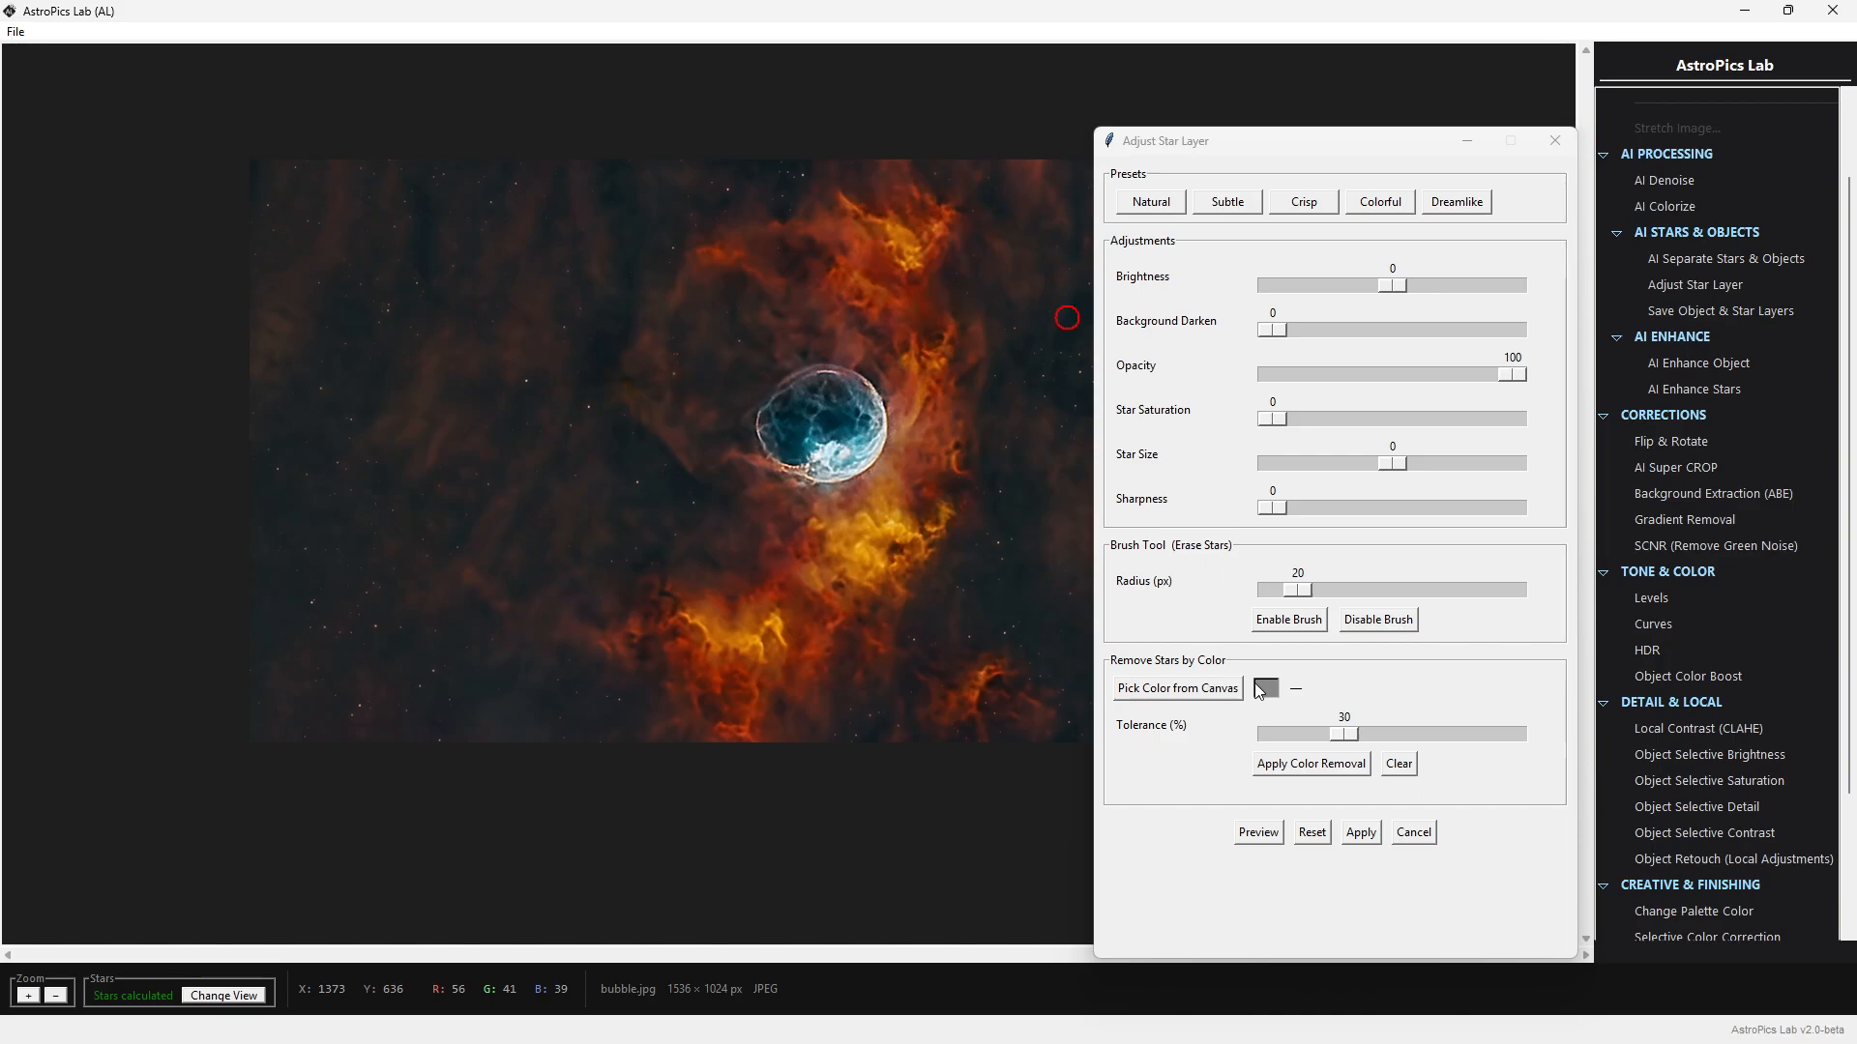
left_click(1364, 837)
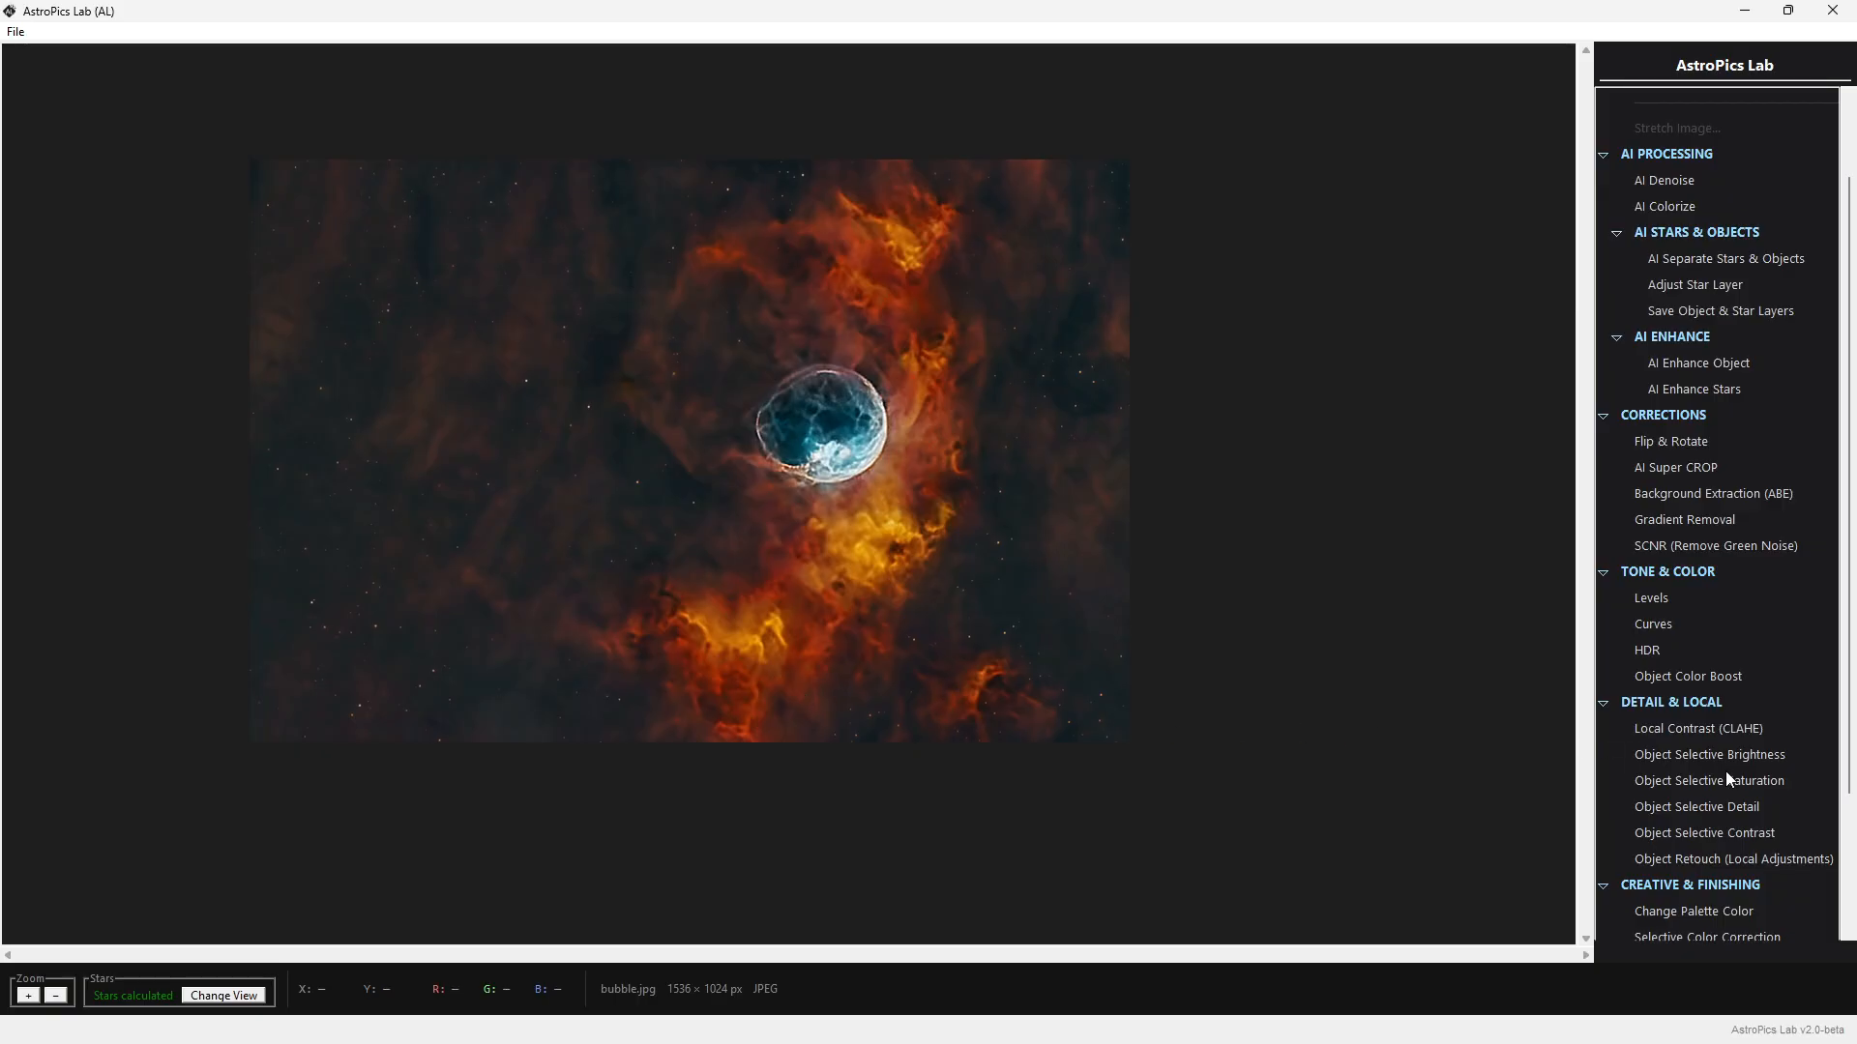
Load the original bubble image again from the Demo folder
scroll(1726, 770, "down", 2)
scroll(1721, 780, "down", 2)
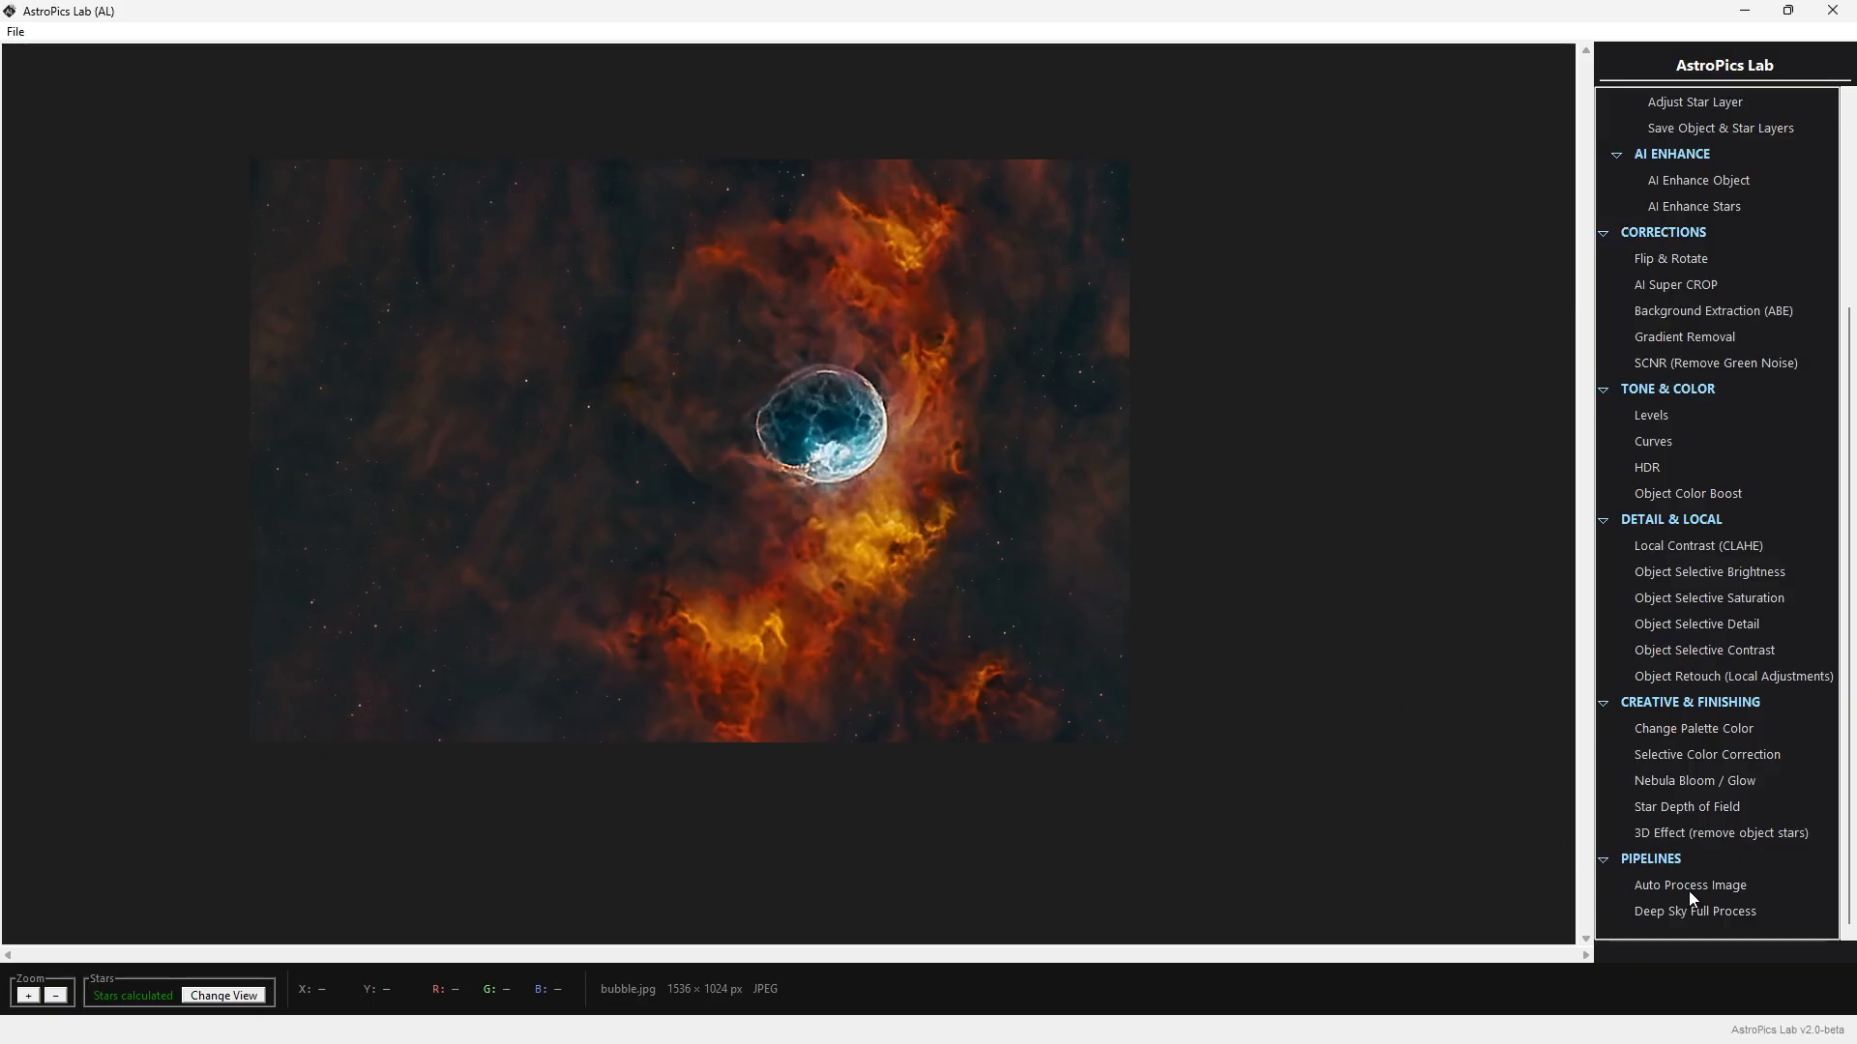
left_click(16, 32)
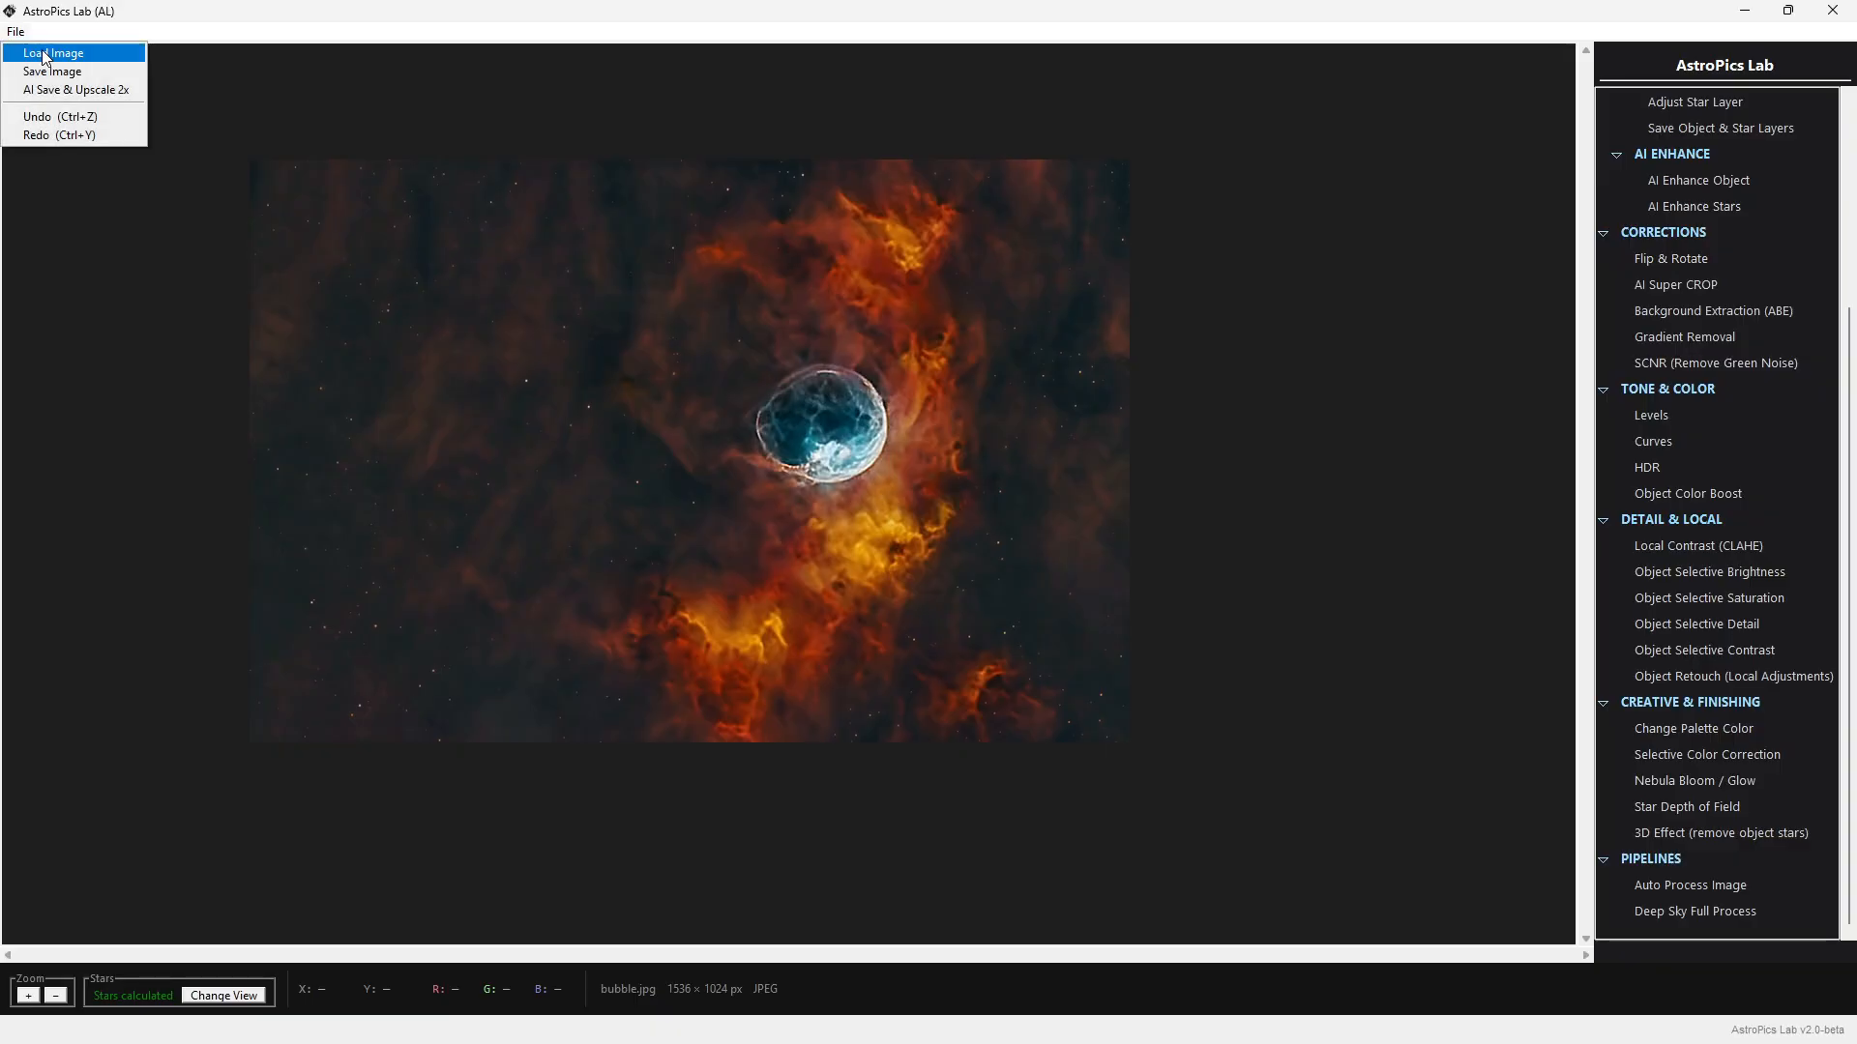
left_click(44, 56)
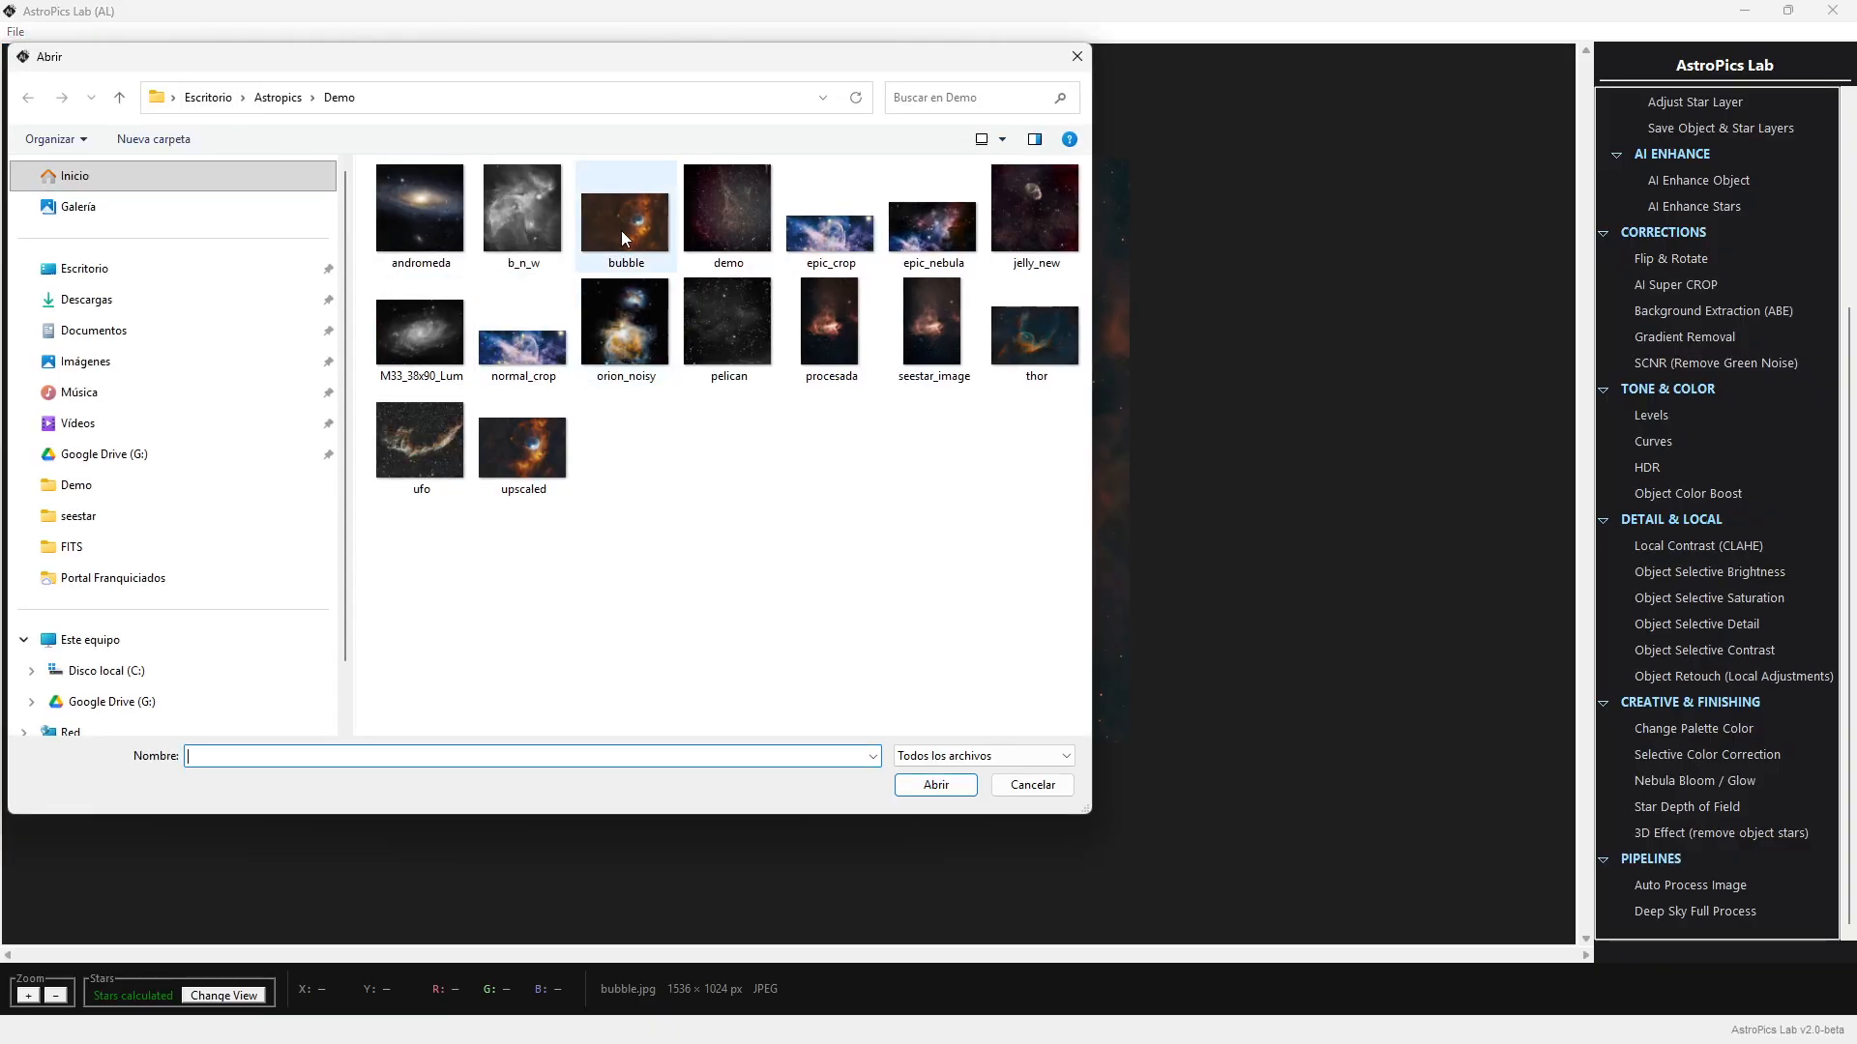
double_click(621, 230)
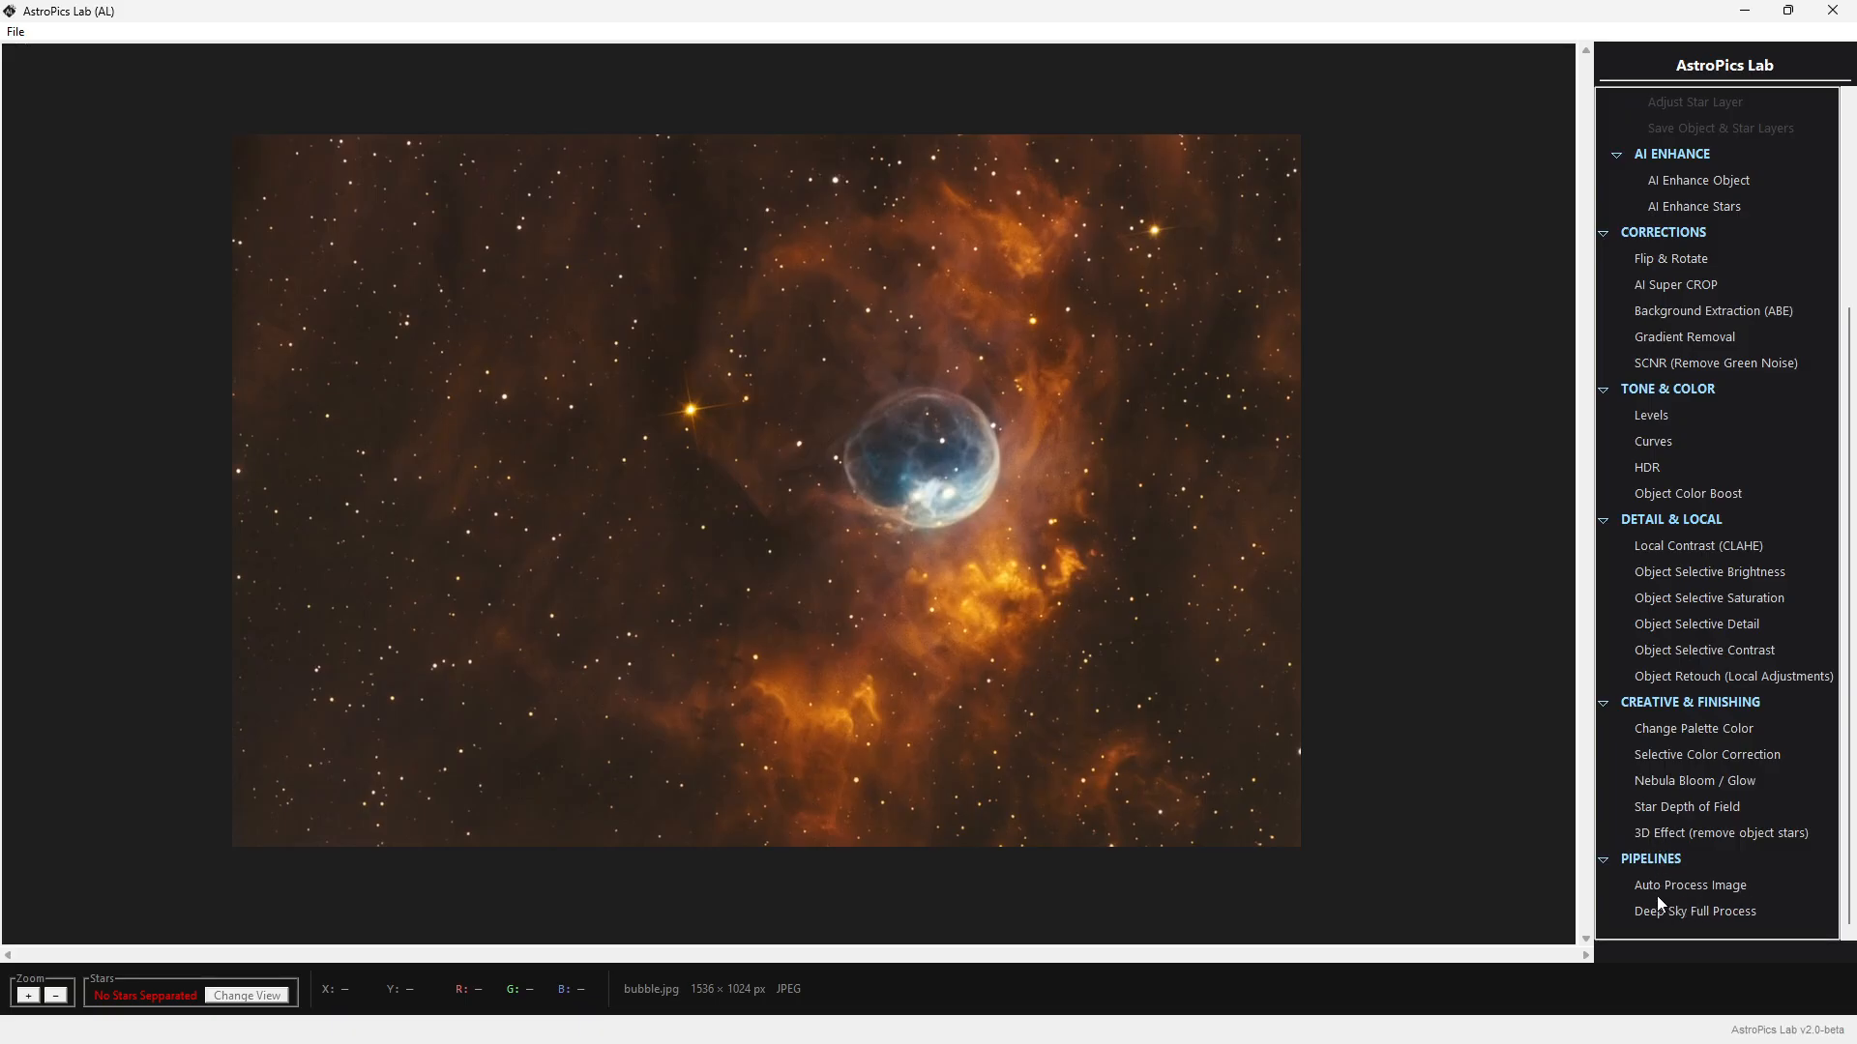
Review the processing options offered by Auto Process Image and cancel without running it
left_click(1723, 888)
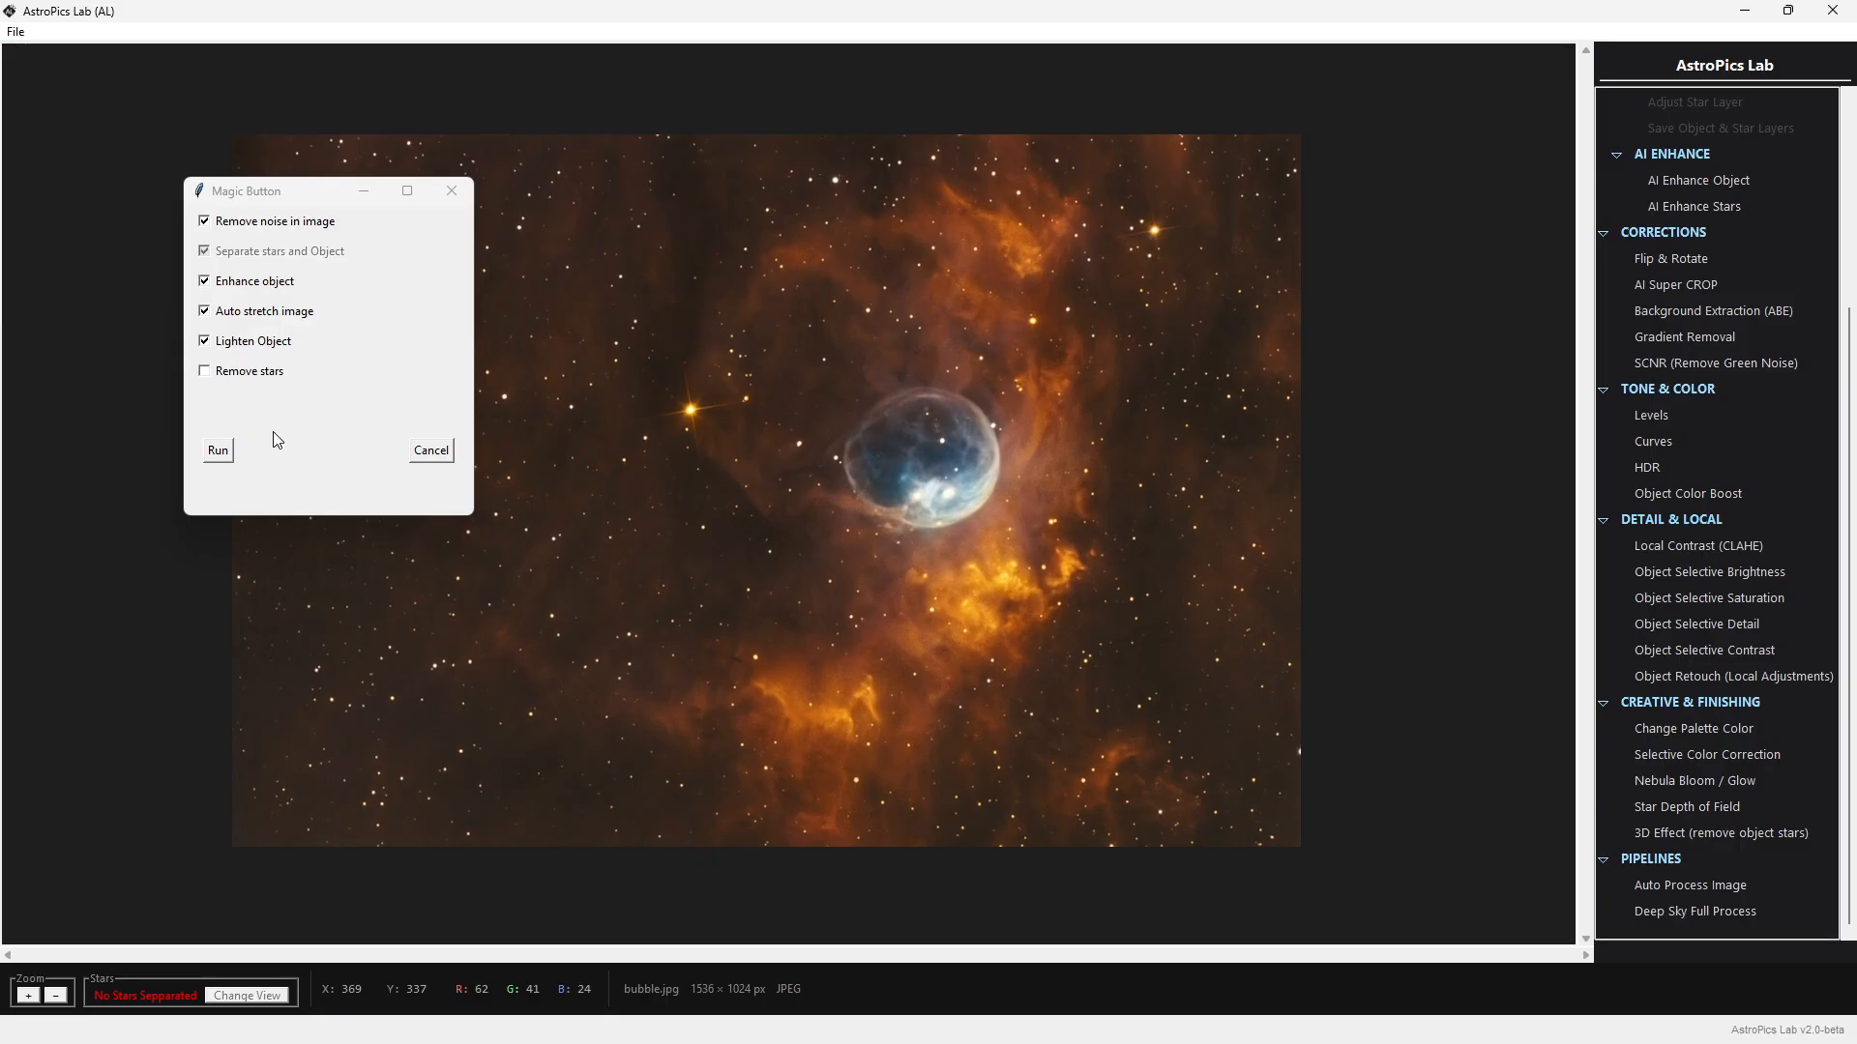
left_click(432, 451)
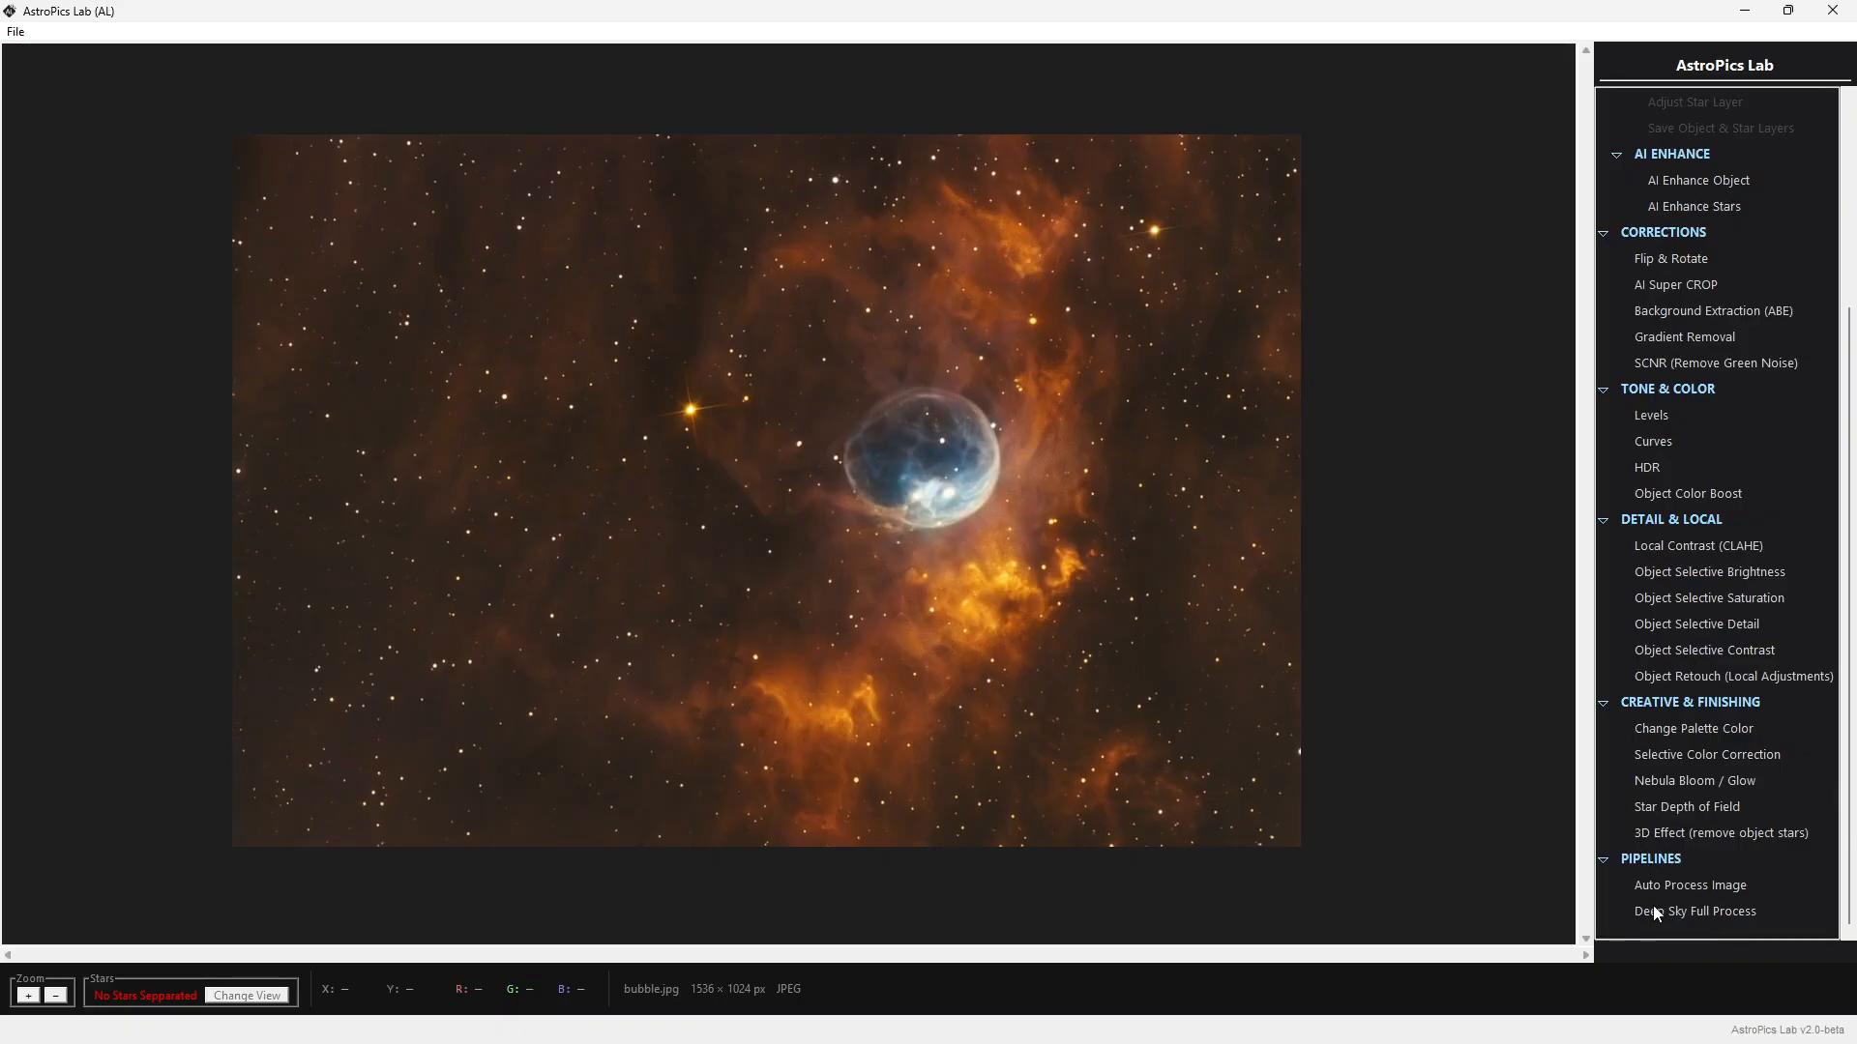
Run Deep Sky Full Process on the bubble image with all seven steps enabled, and undo it
left_click(1738, 914)
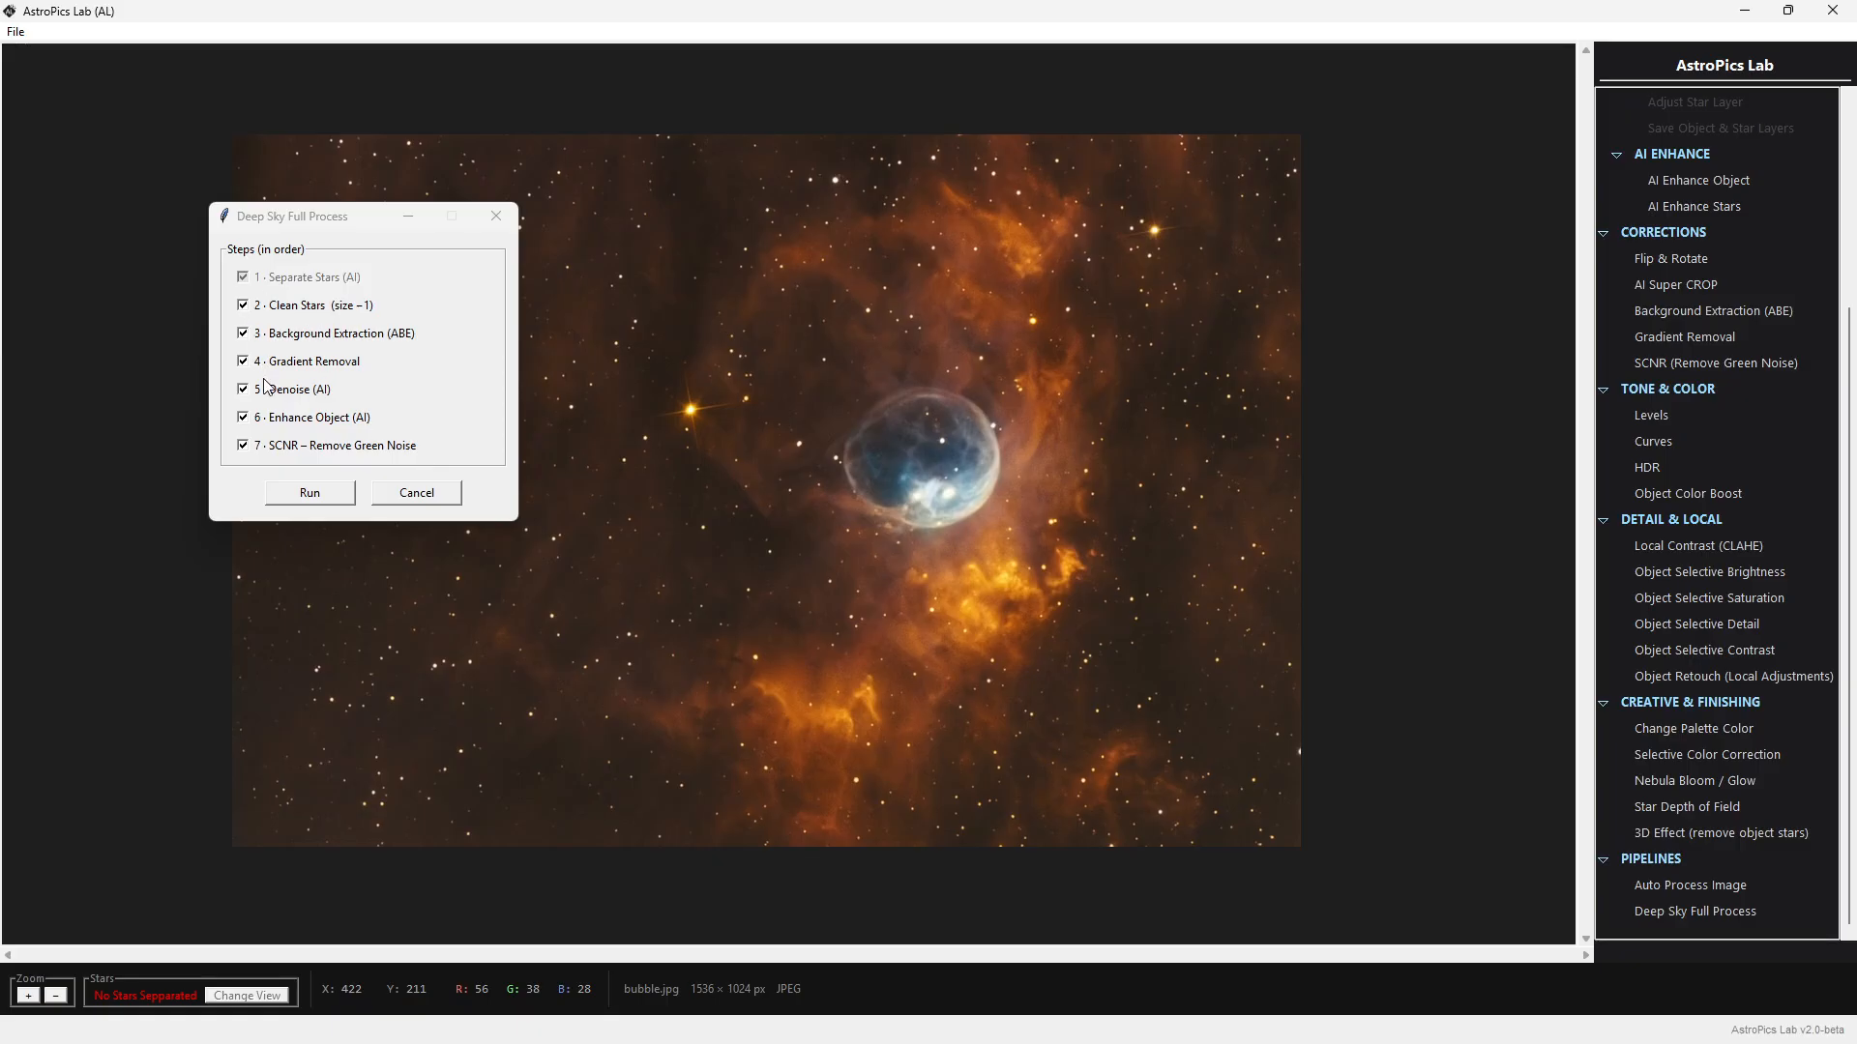
left_click(309, 492)
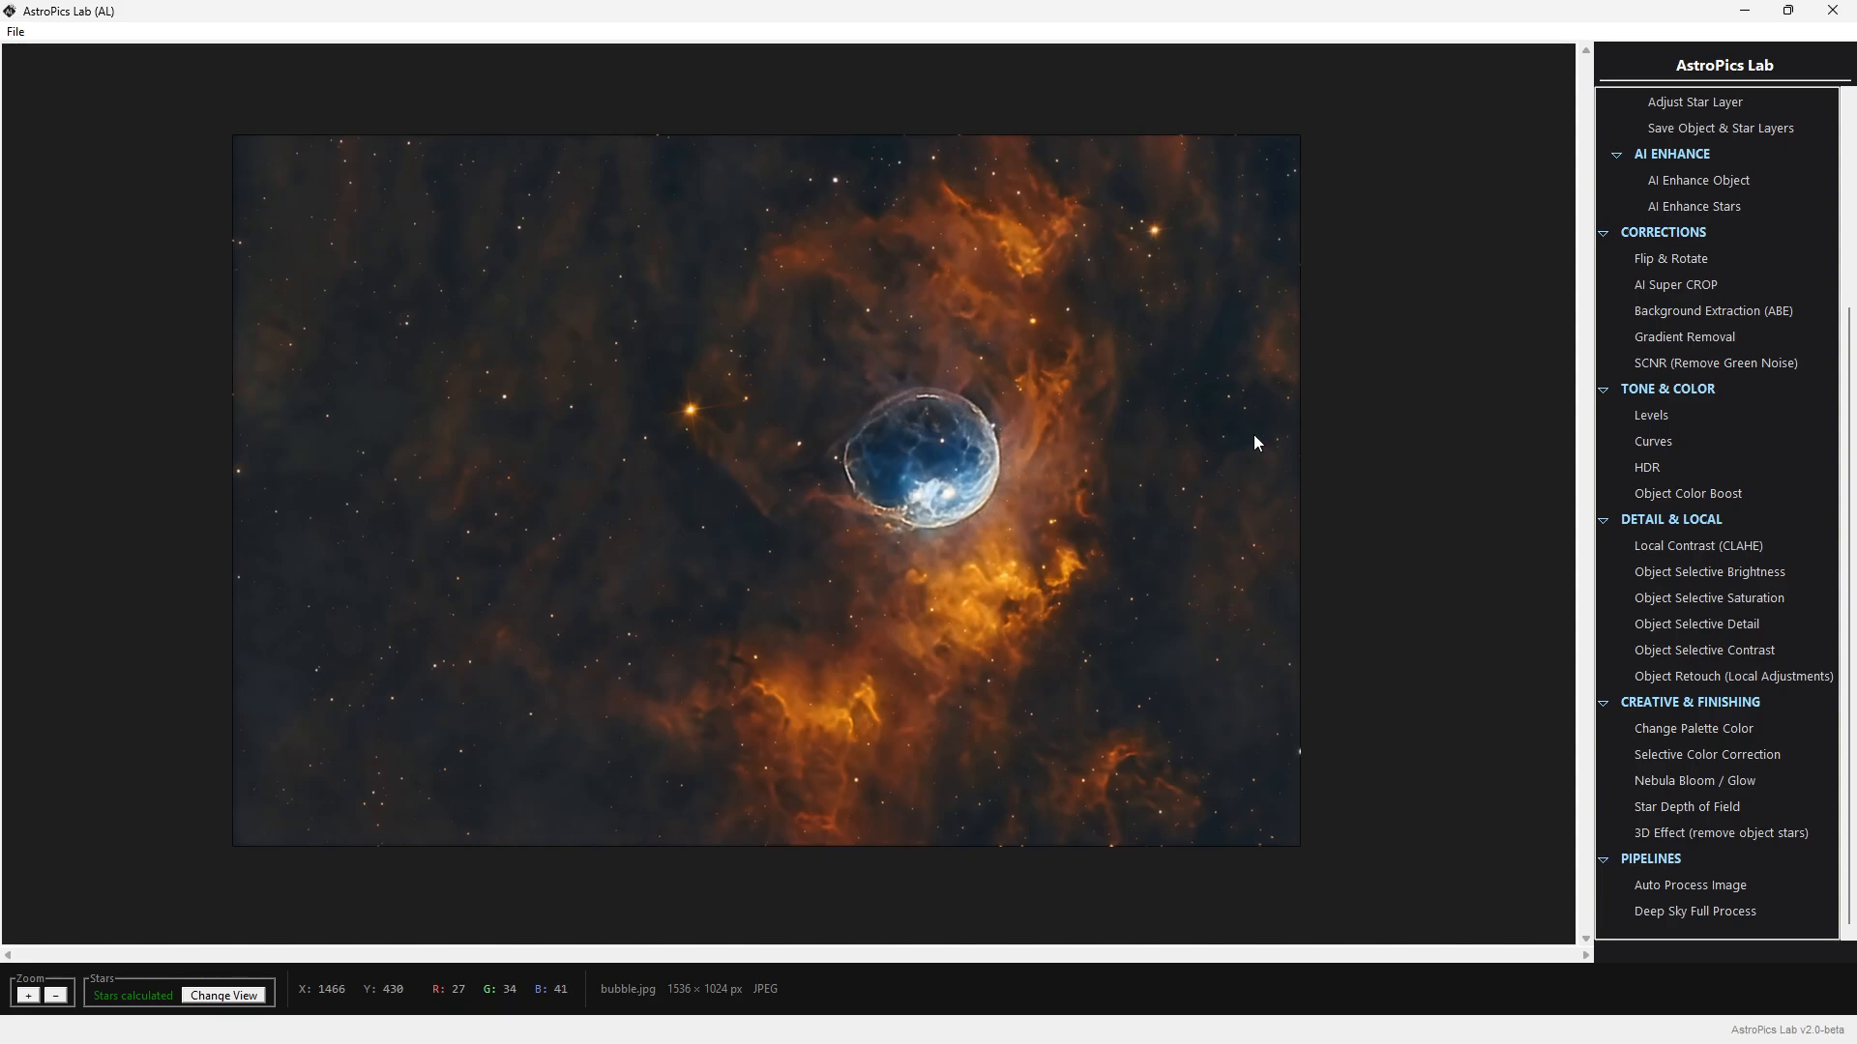
key("ctrl+z")
key("ctrl+z")
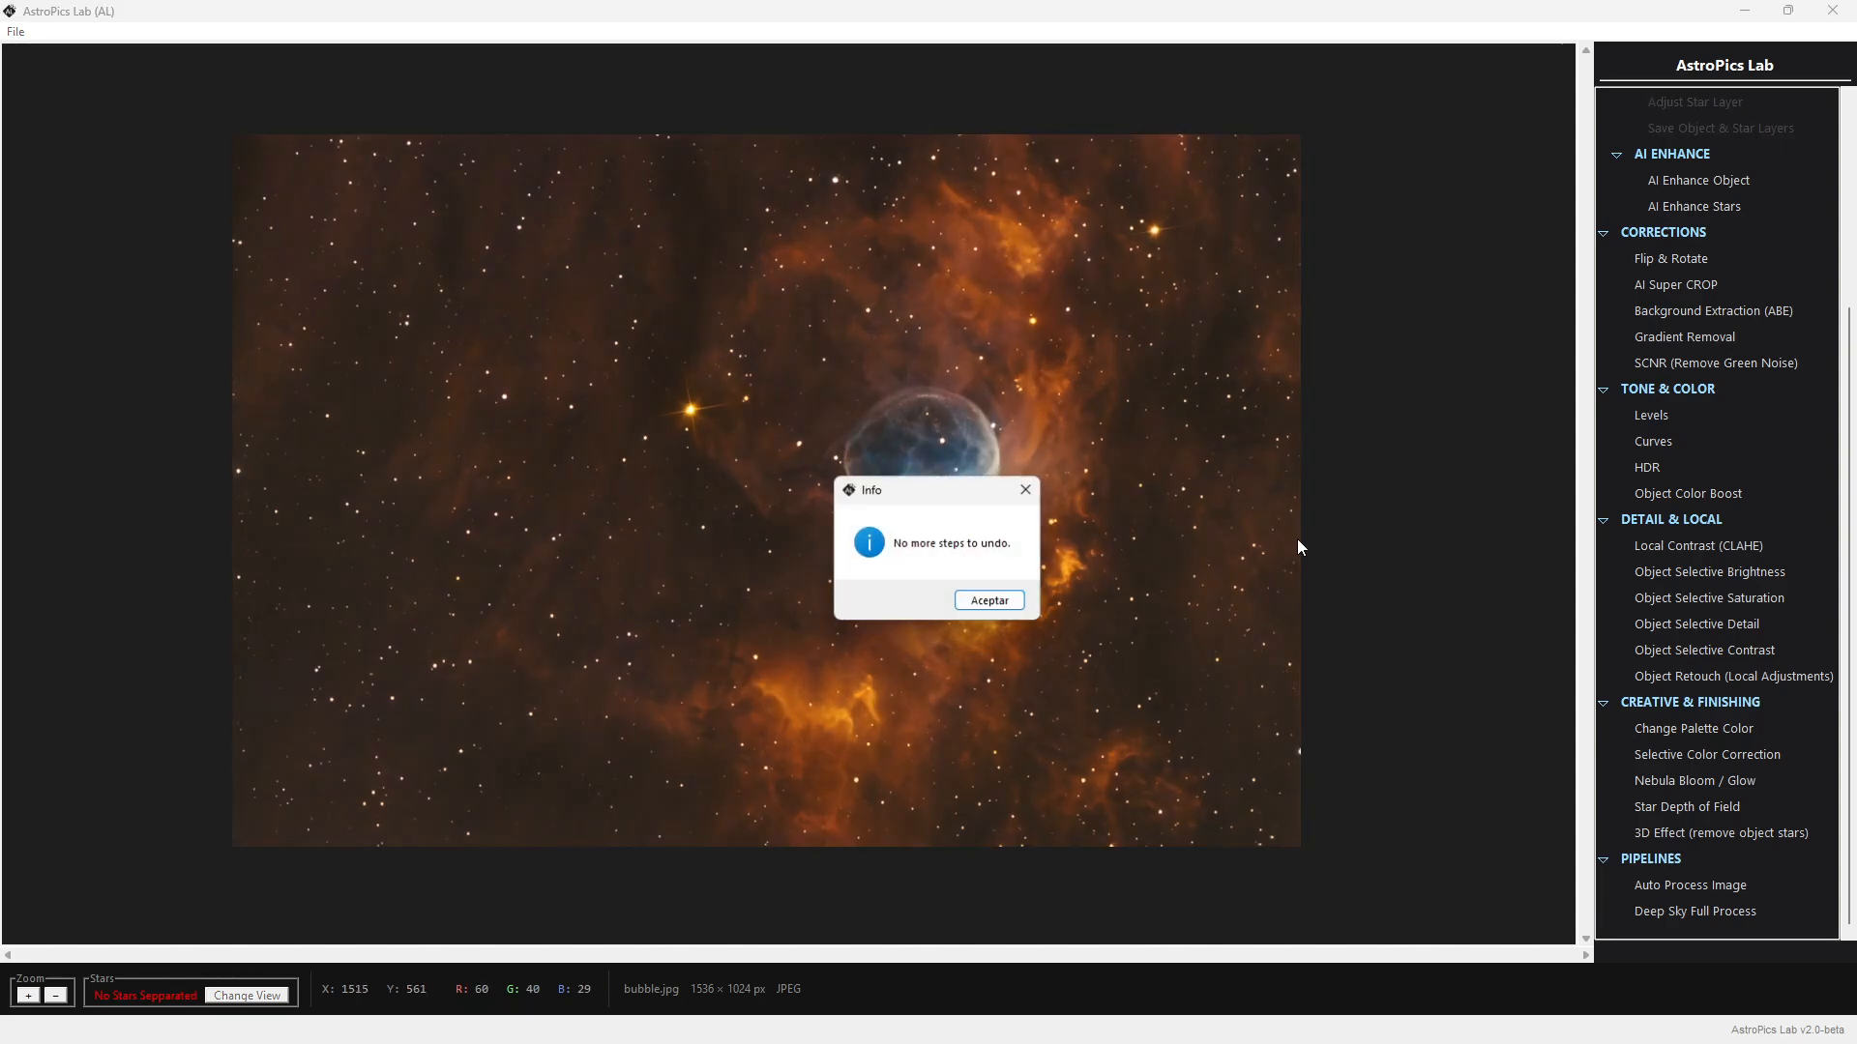
Redo all the undone Deep Sky Full Process steps on the bubble image
left_click(989, 601)
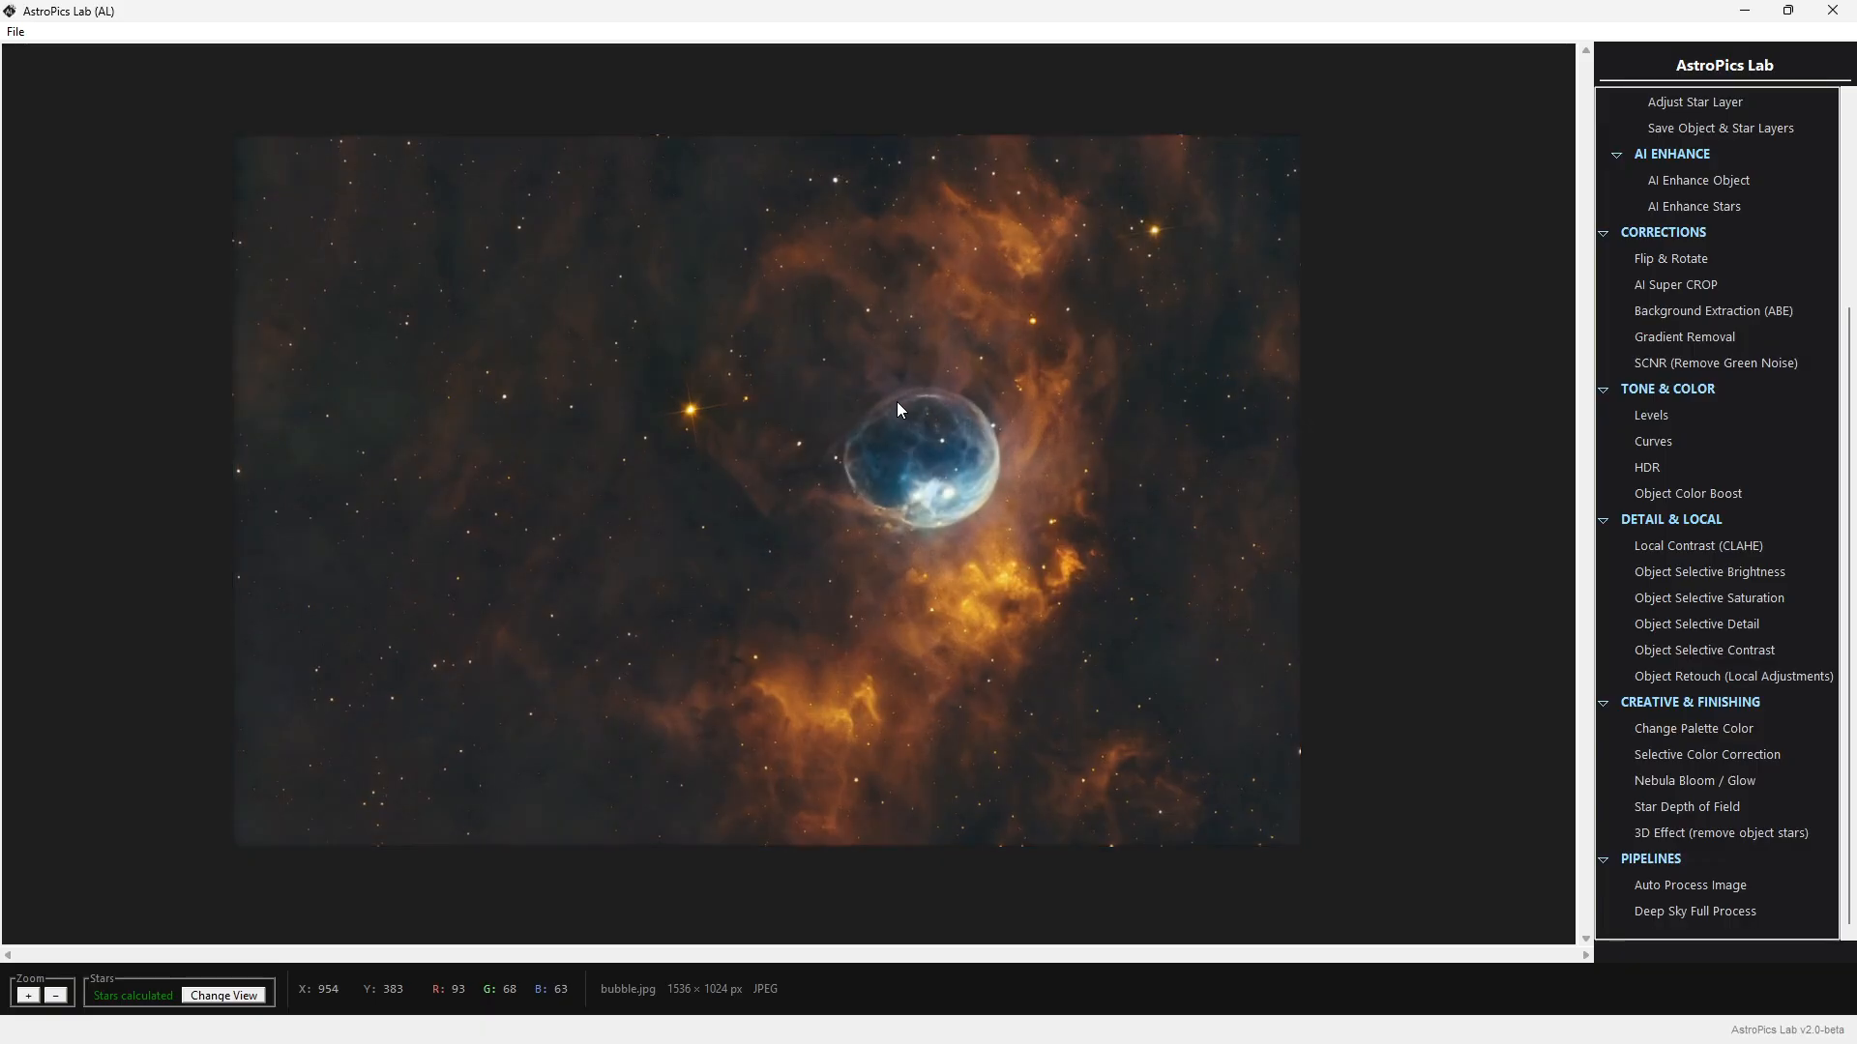
key("ctrl+y")
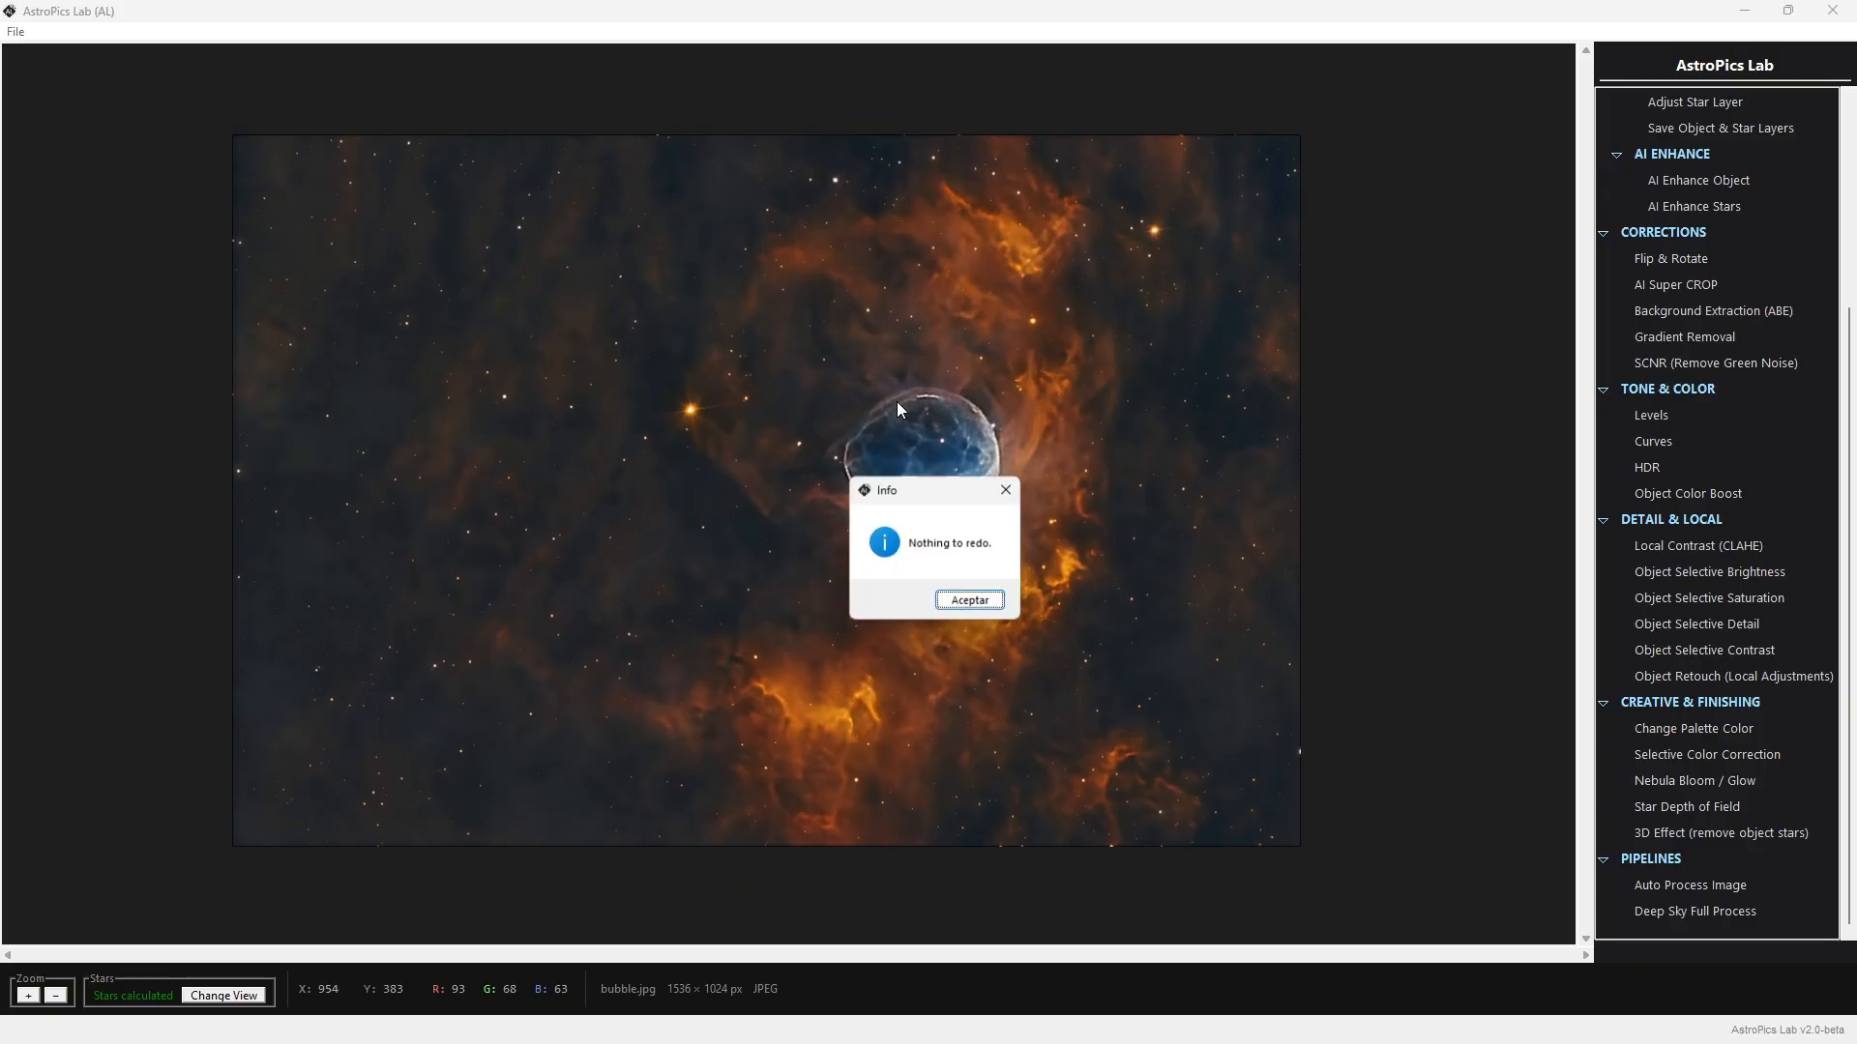
left_click(970, 601)
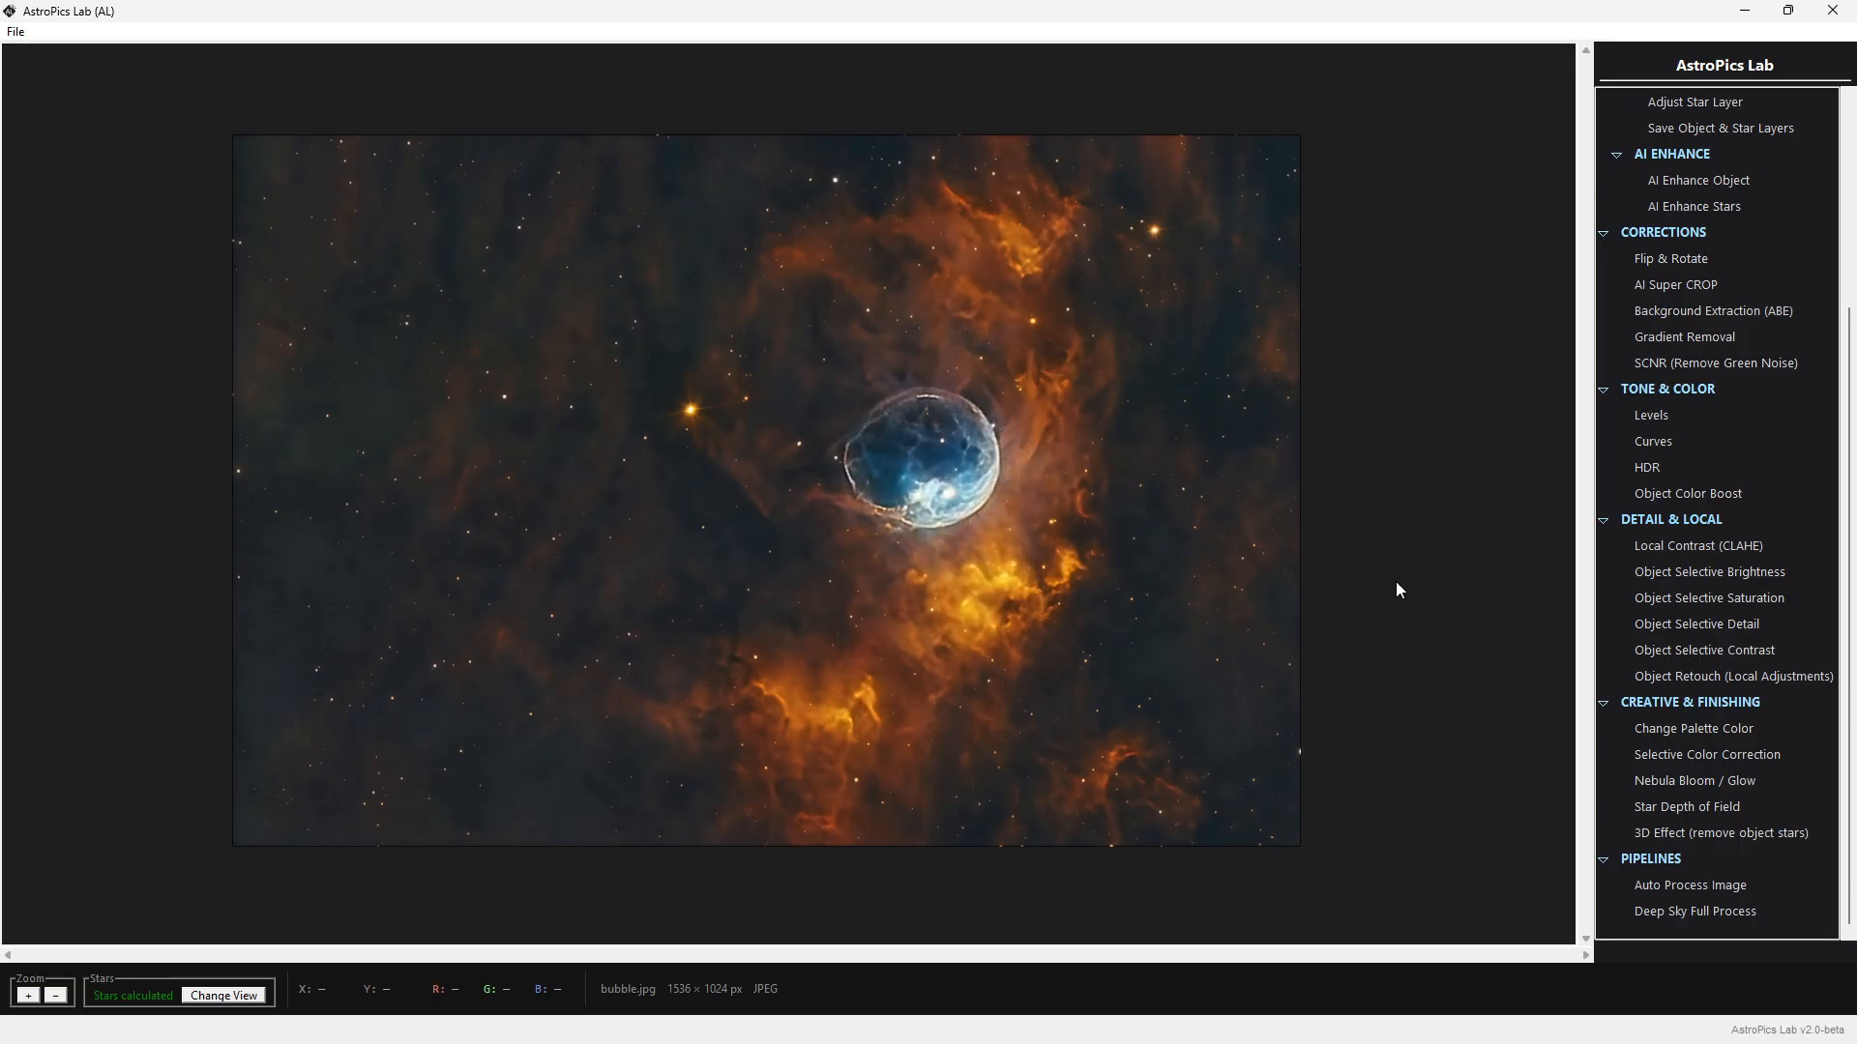
Compare the processed bubble image with the original by undoing all the Deep Sky Full Process steps and redoing them
key("ctrl+z")
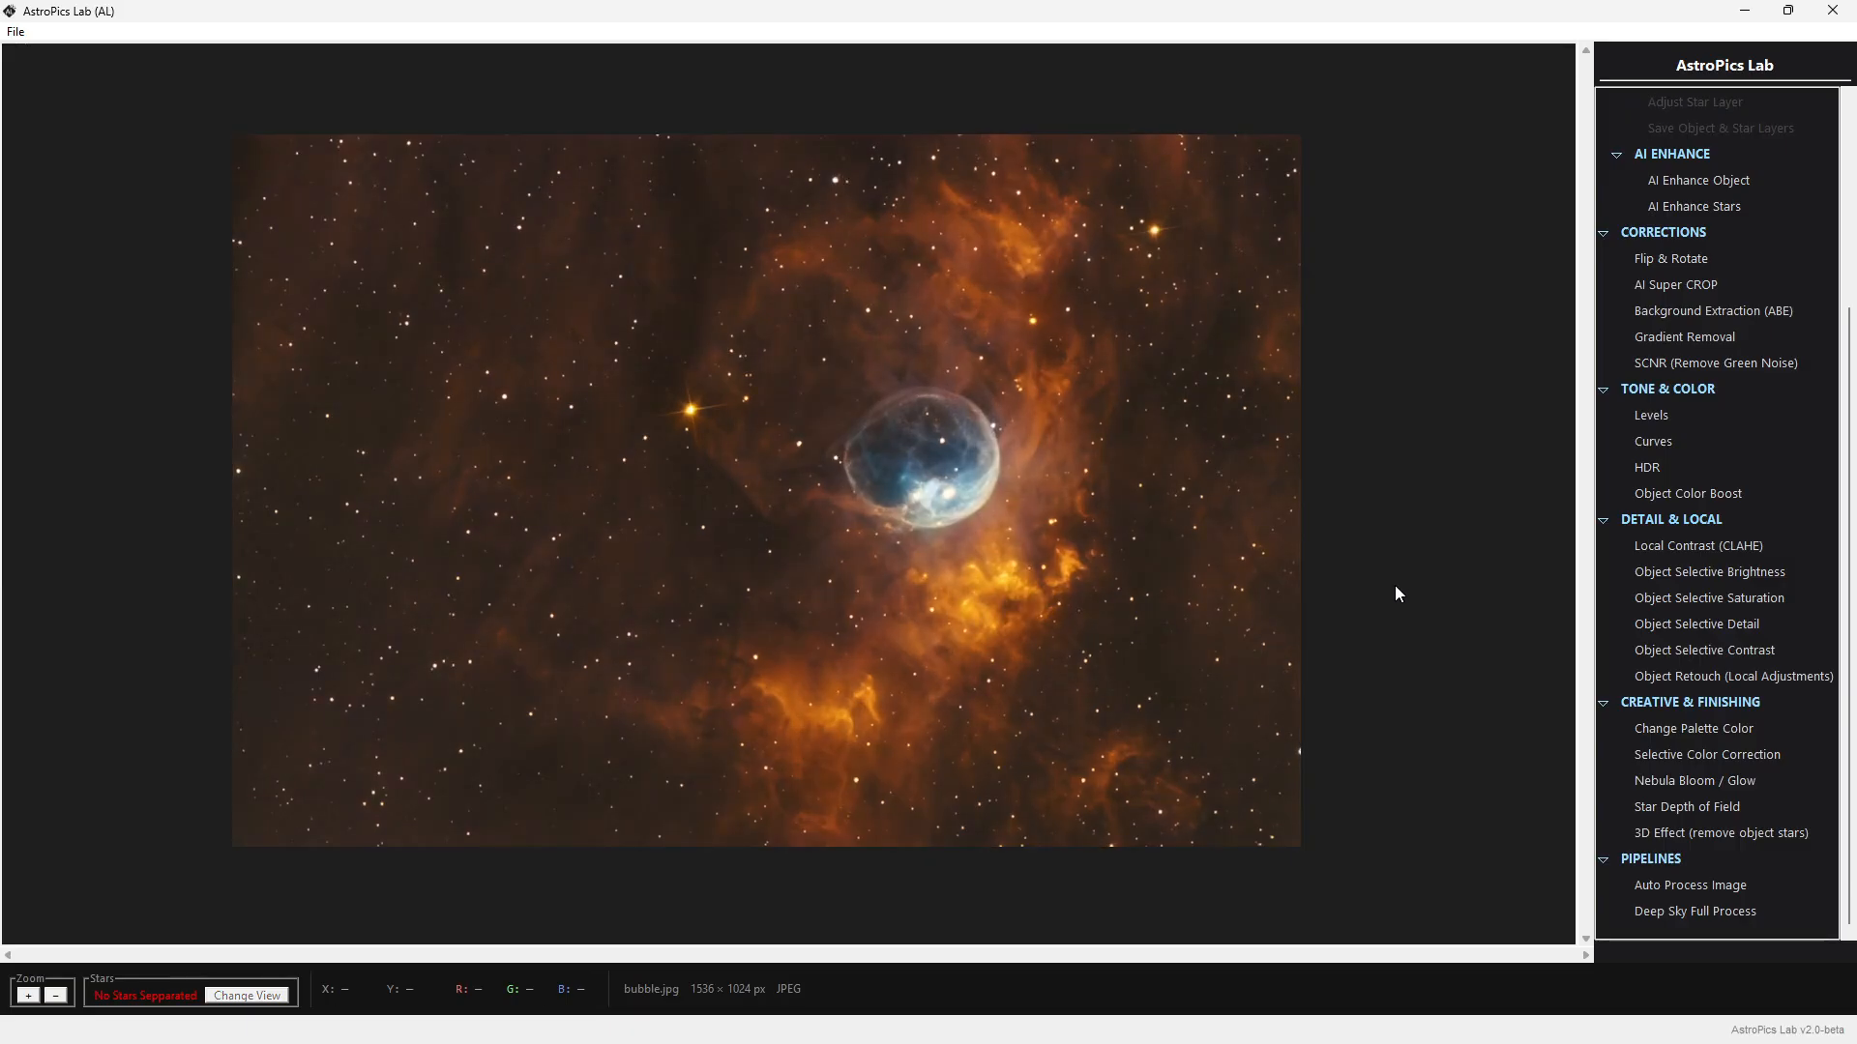
key("ctrl+z")
left_click(1017, 602)
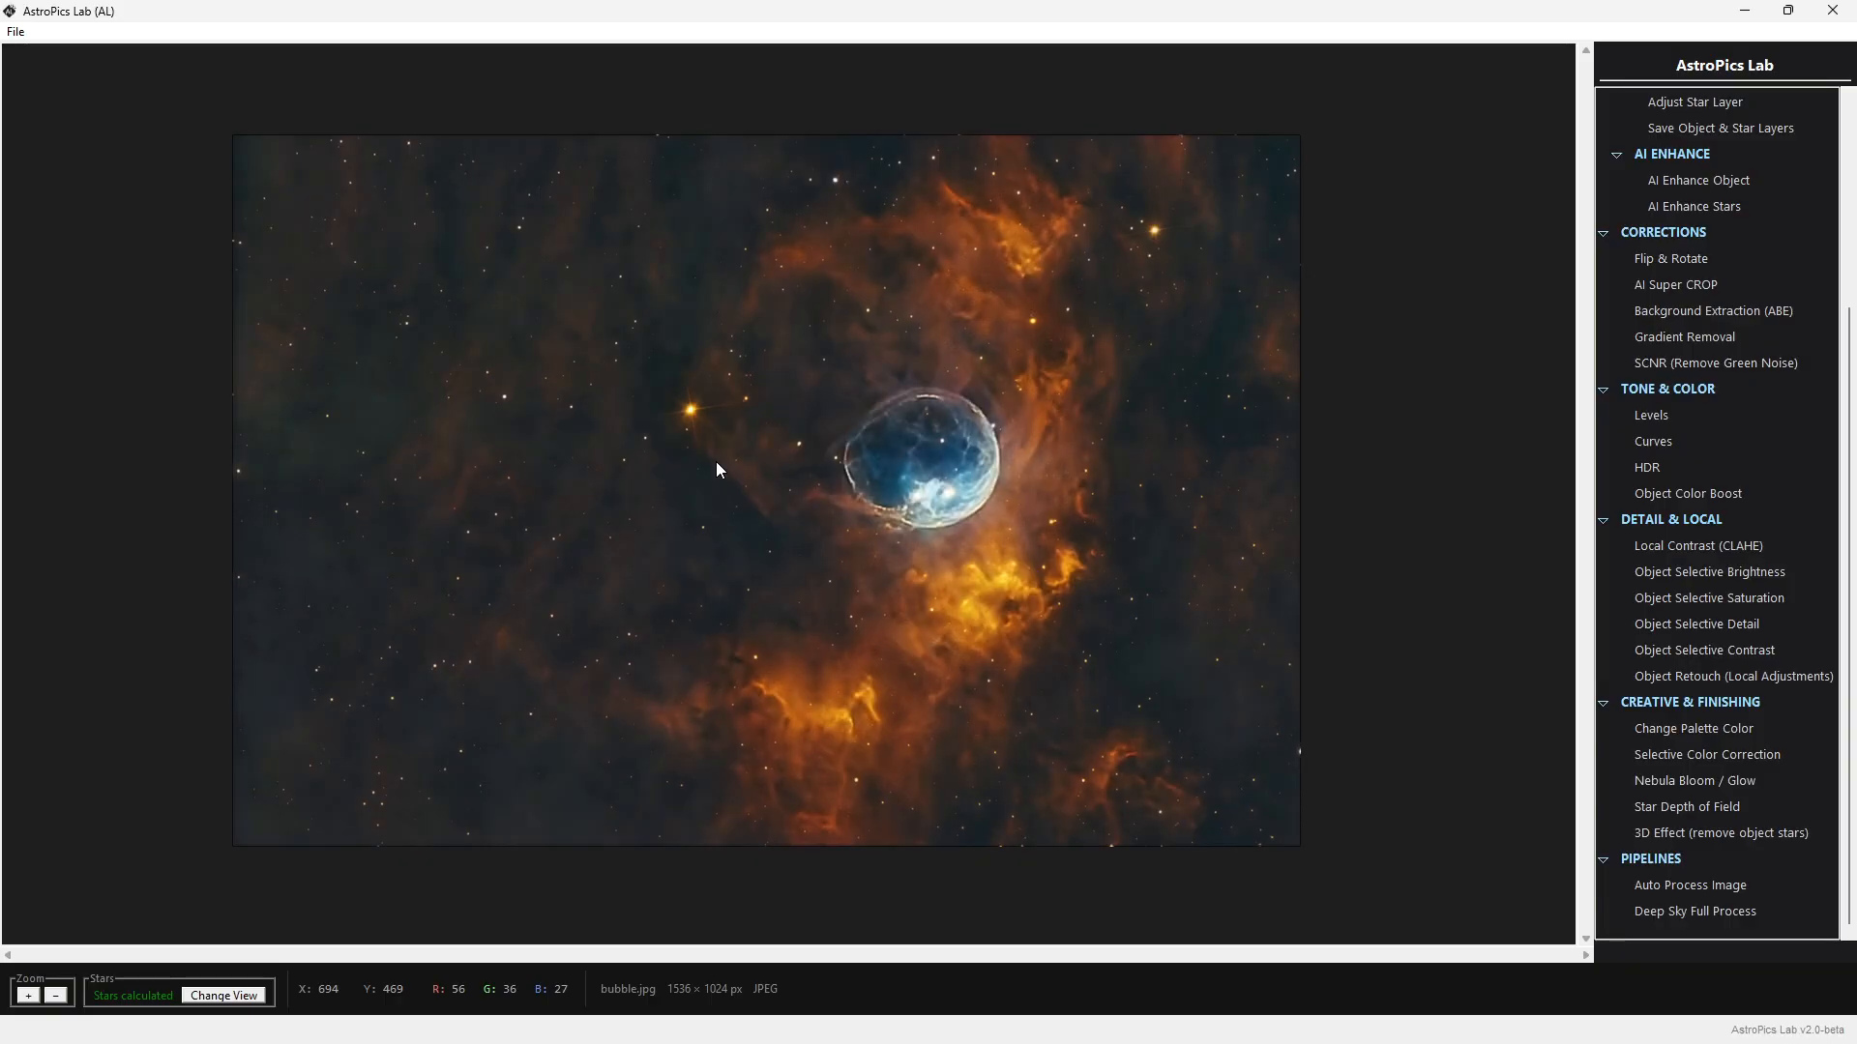
key("ctrl+y")
key("Return")
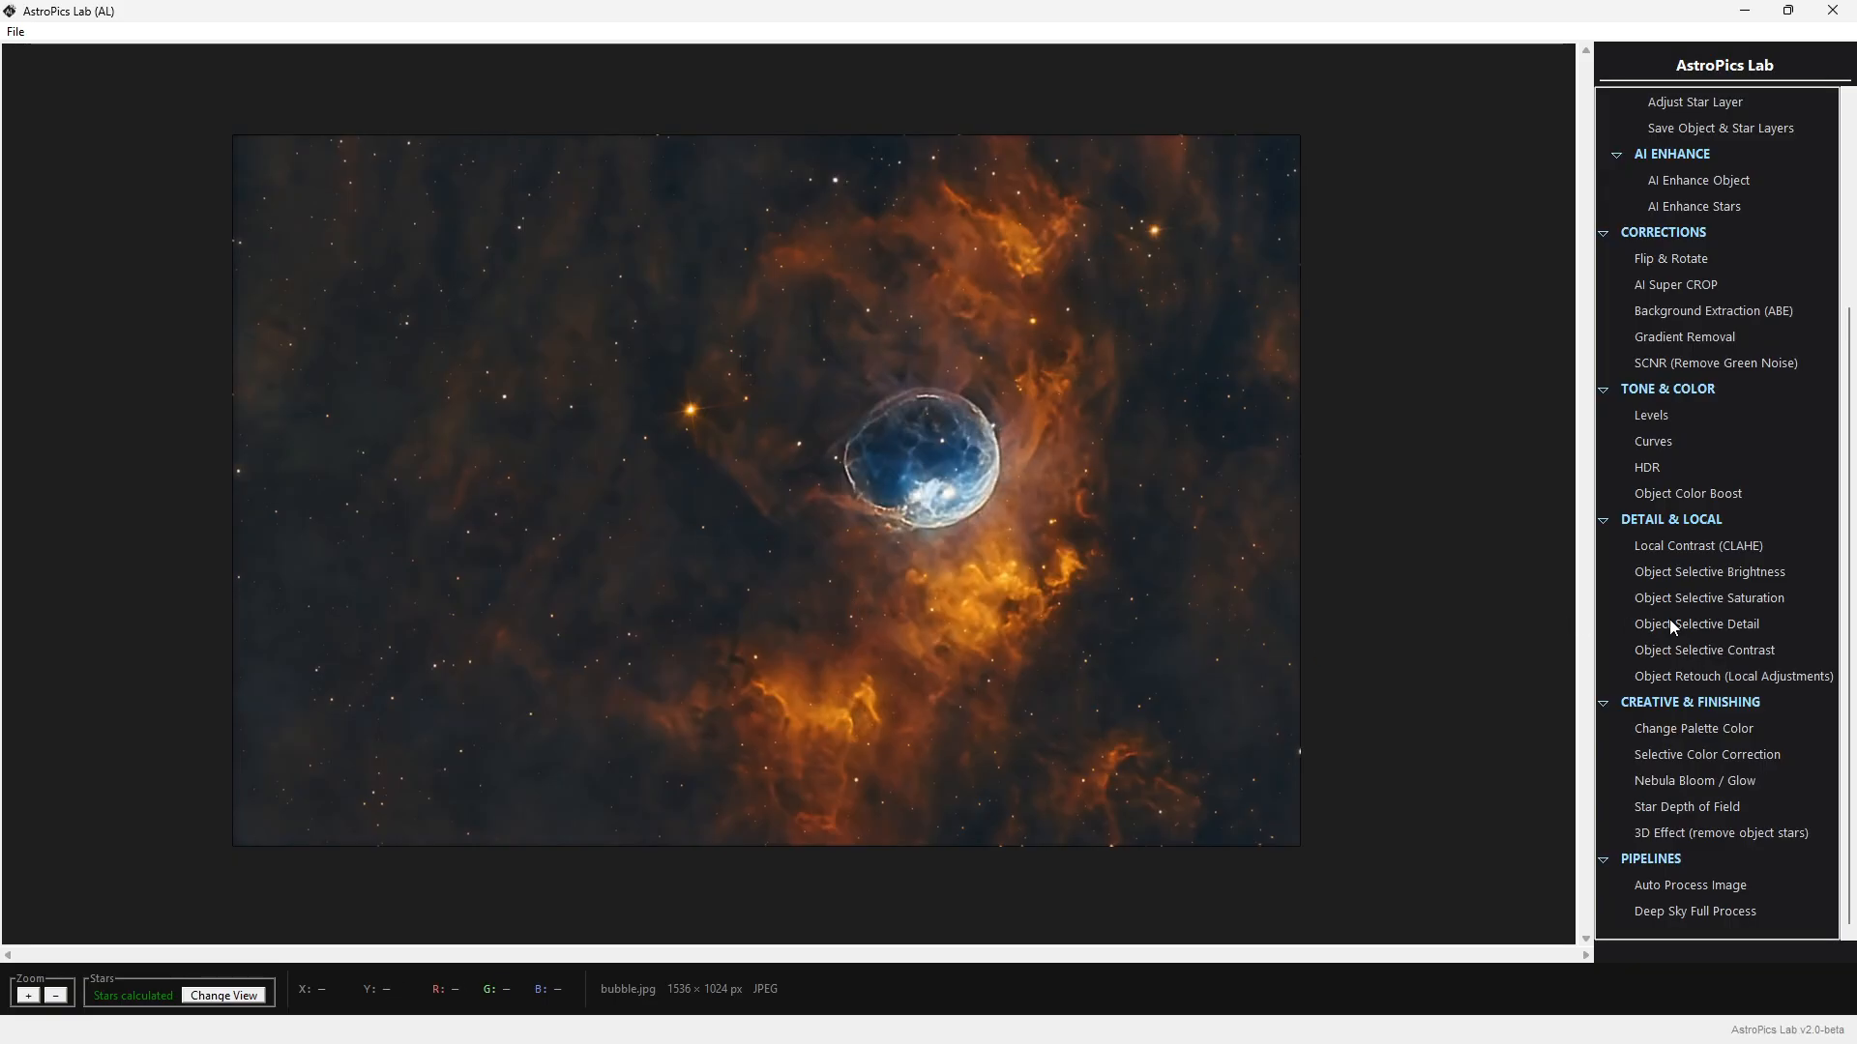
scroll(1670, 619, "up", 3)
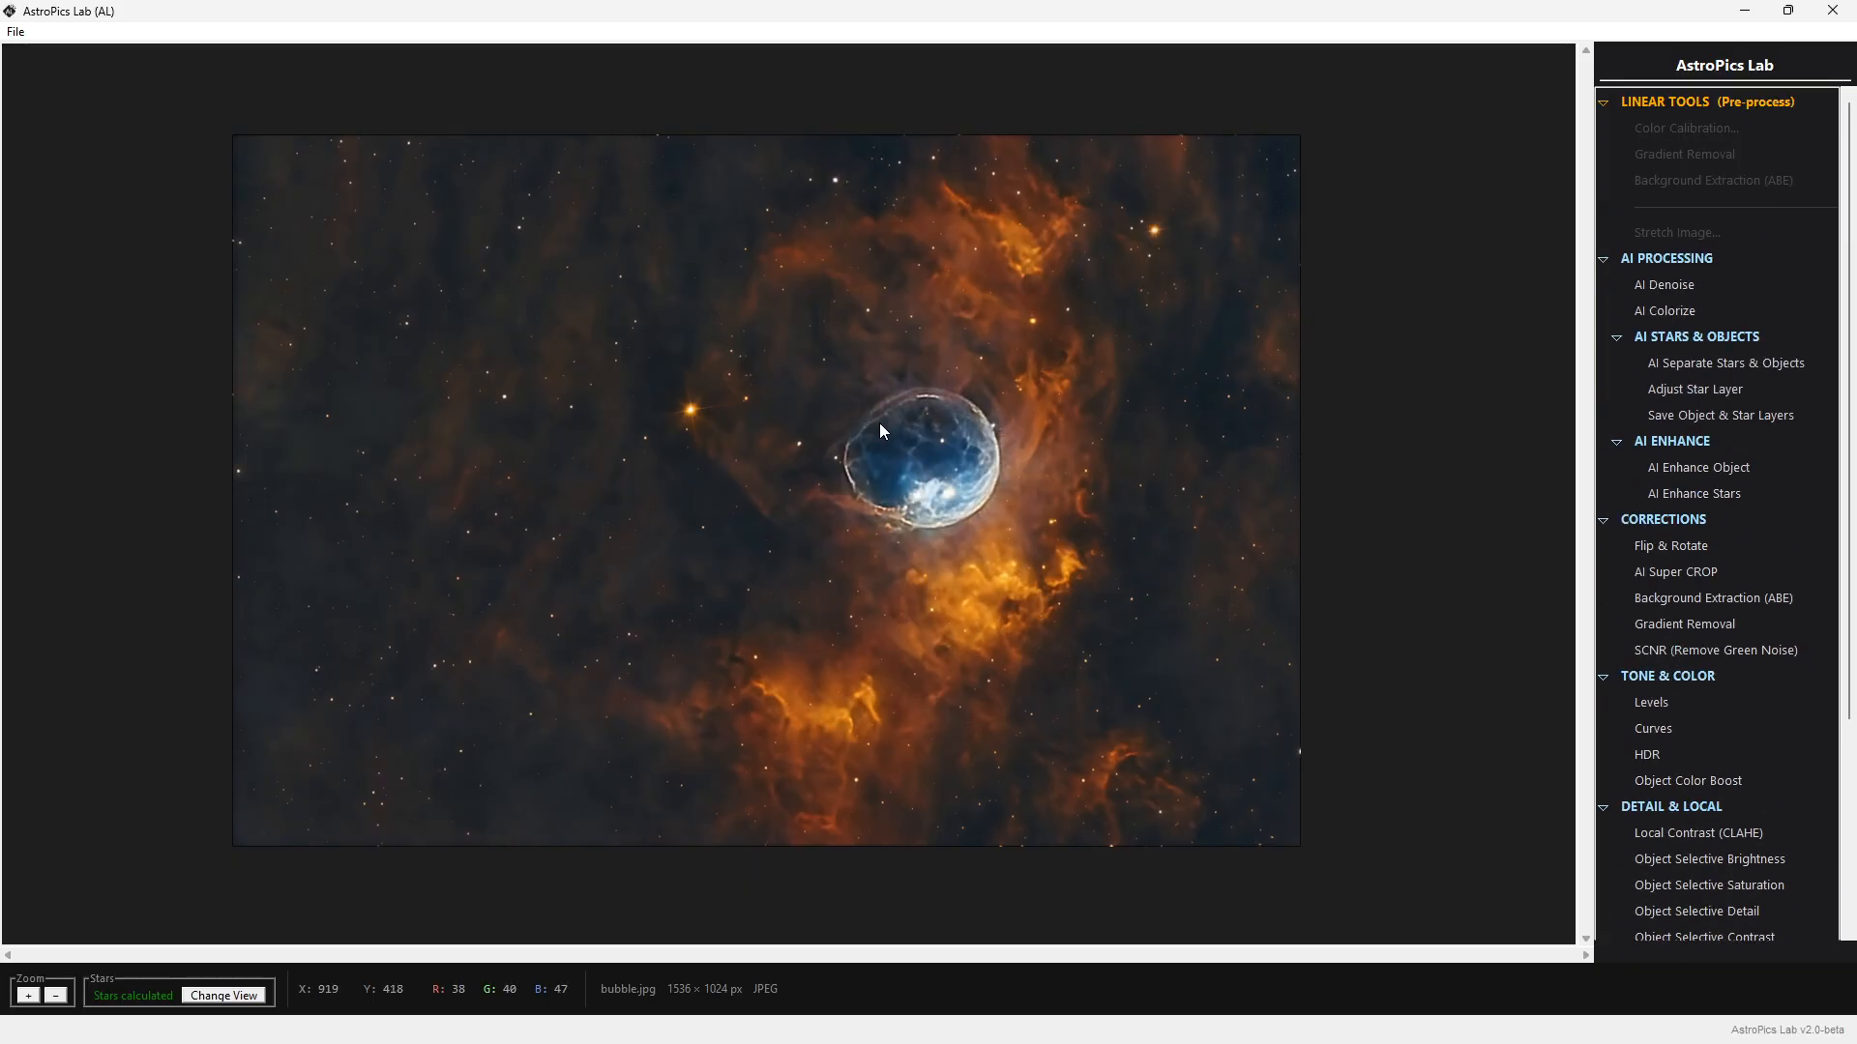